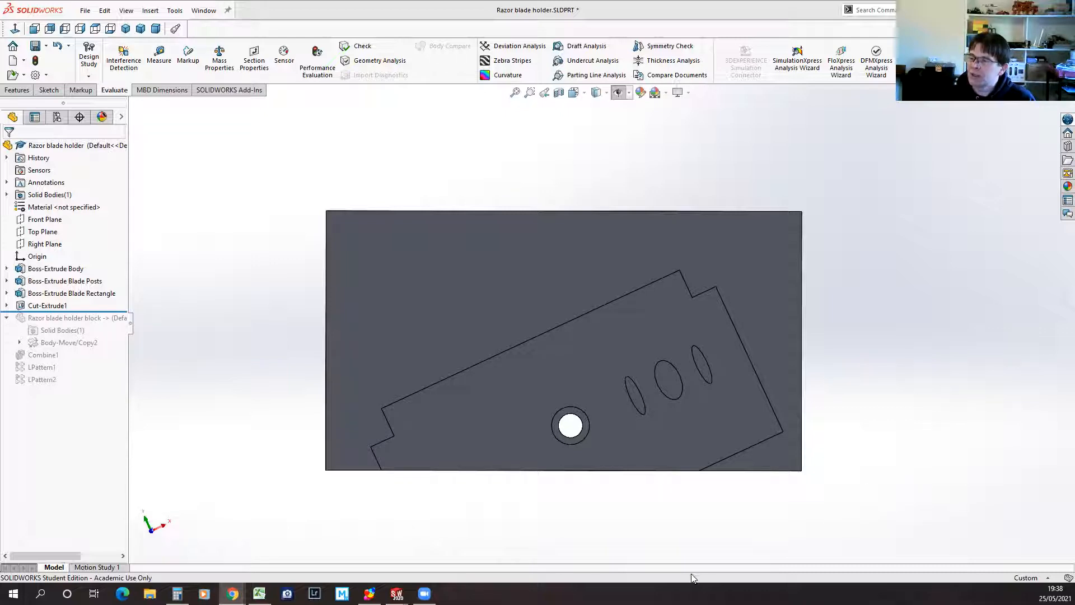
# Step: Roll the razor blade holder's feature history forward to include the Combine1 feature
pyautogui.moveTo(868, 442); pyautogui.dragTo(856, 447, button='middle')
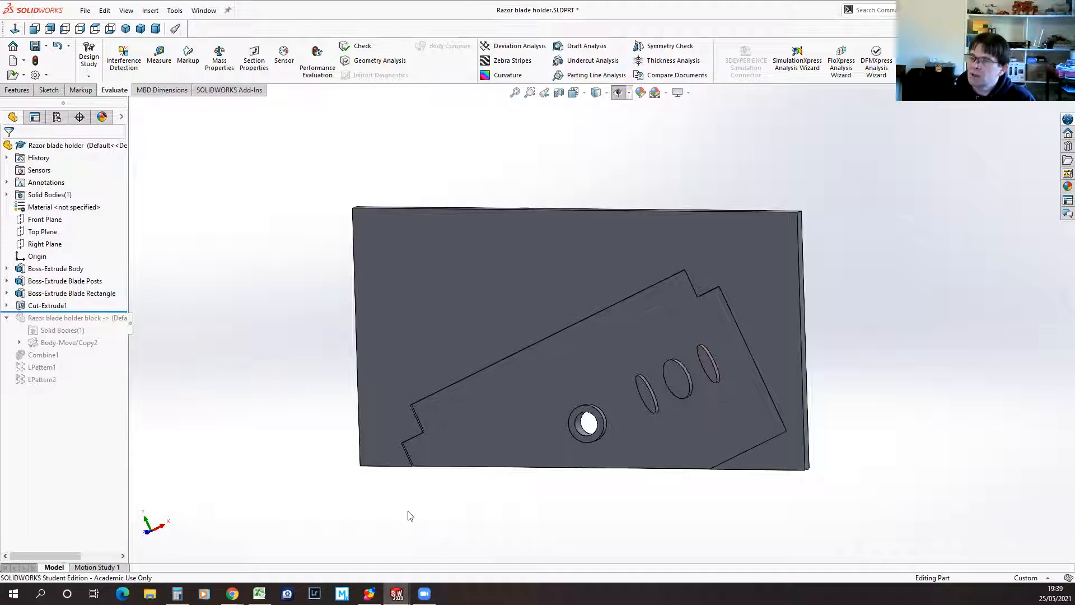
pyautogui.moveTo(523, 511); pyautogui.dragTo(544, 488, button='middle')
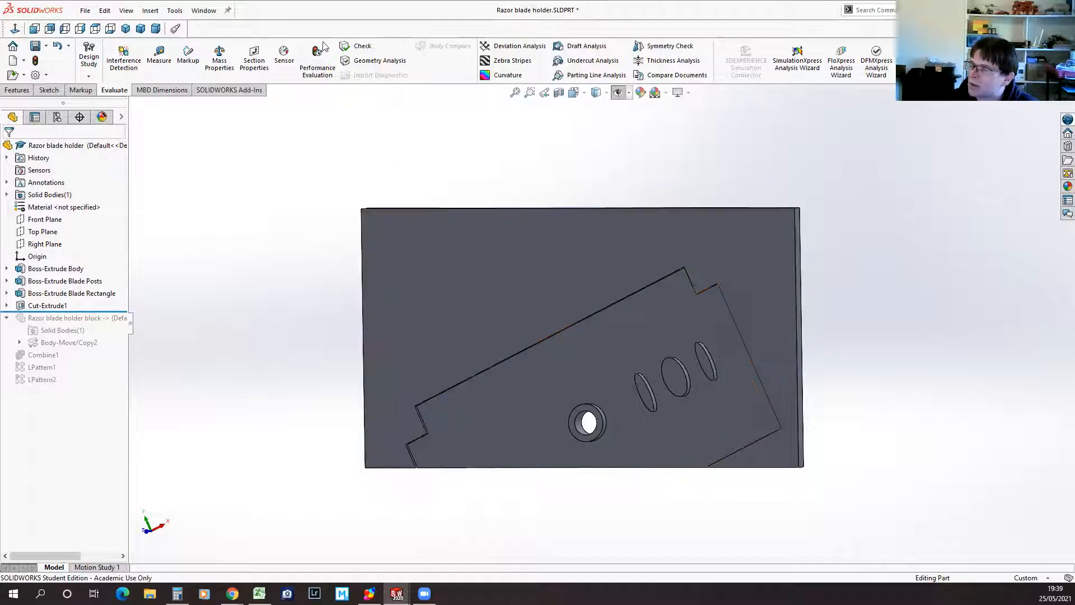
pyautogui.click(489, 301)
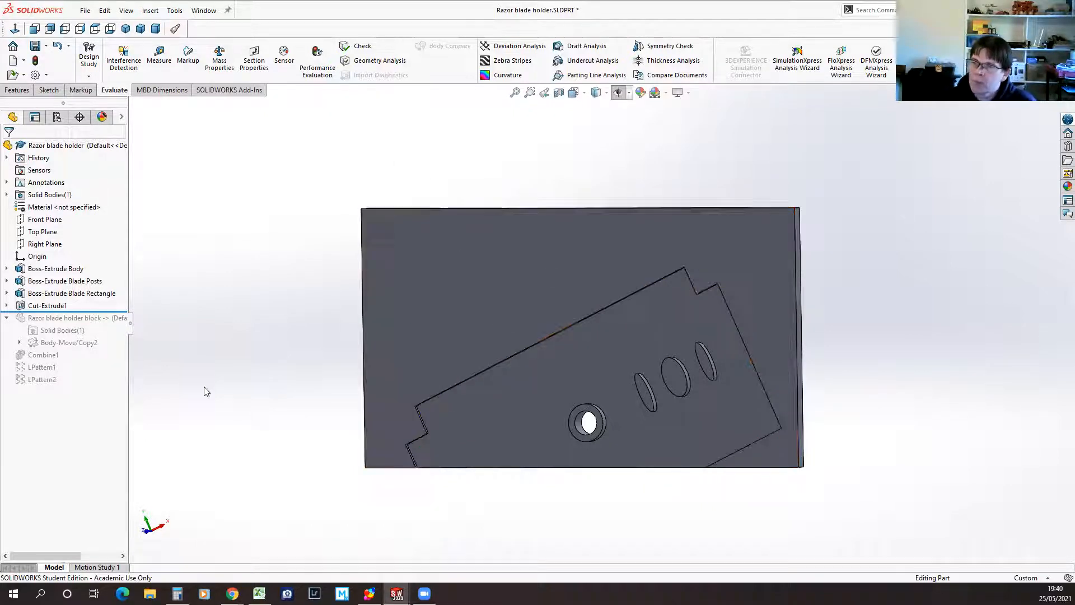
pyautogui.moveTo(104, 311); pyautogui.dragTo(103, 361)
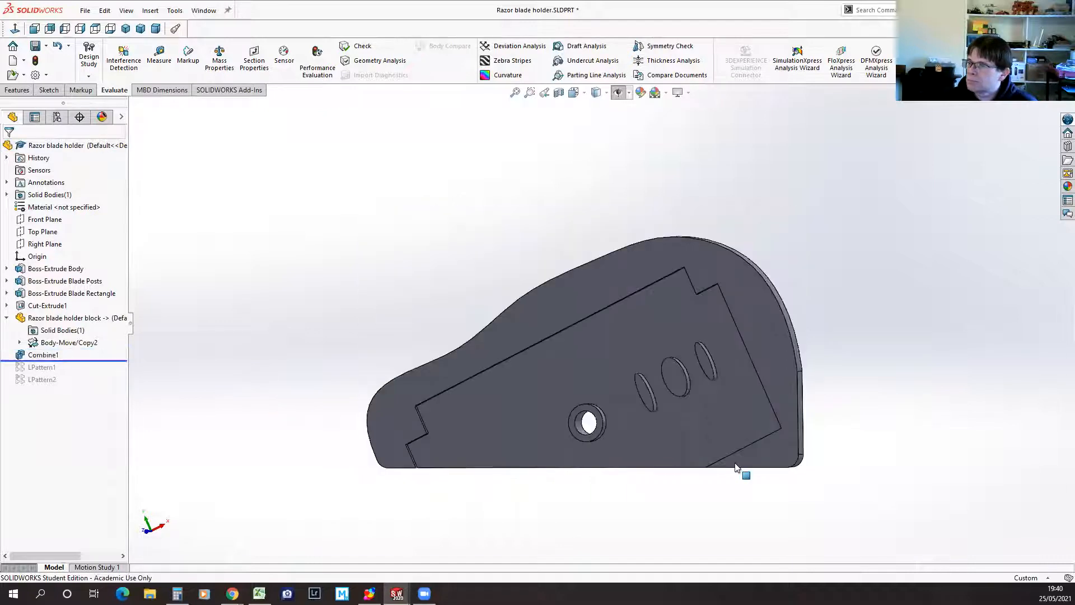
pyautogui.moveTo(873, 463)
pyautogui.mouseDown(button='middle')
pyautogui.moveTo(859, 497)
pyautogui.moveTo(864, 476)
pyautogui.moveTo(844, 487)
pyautogui.moveTo(877, 472)
pyautogui.moveTo(907, 403)
pyautogui.moveTo(850, 487)
pyautogui.moveTo(881, 483)
pyautogui.mouseUp(button='middle')
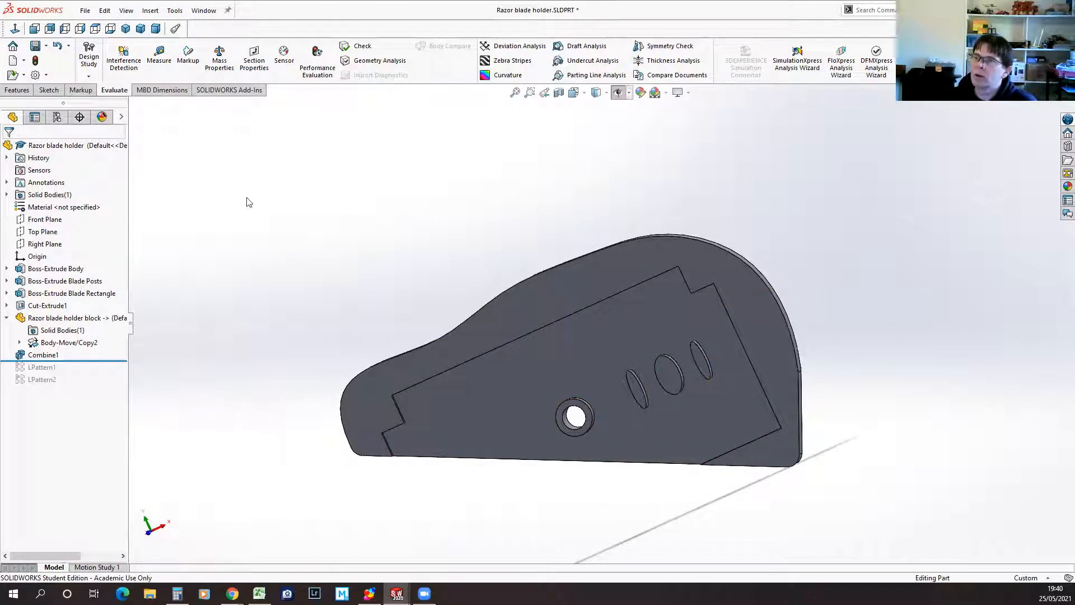
# Step: Switch to Razor blade holder block.SLDPRT and open the sketch of its Cut-Extrude1 feature to examine the spline outline
pyautogui.click(203, 11)
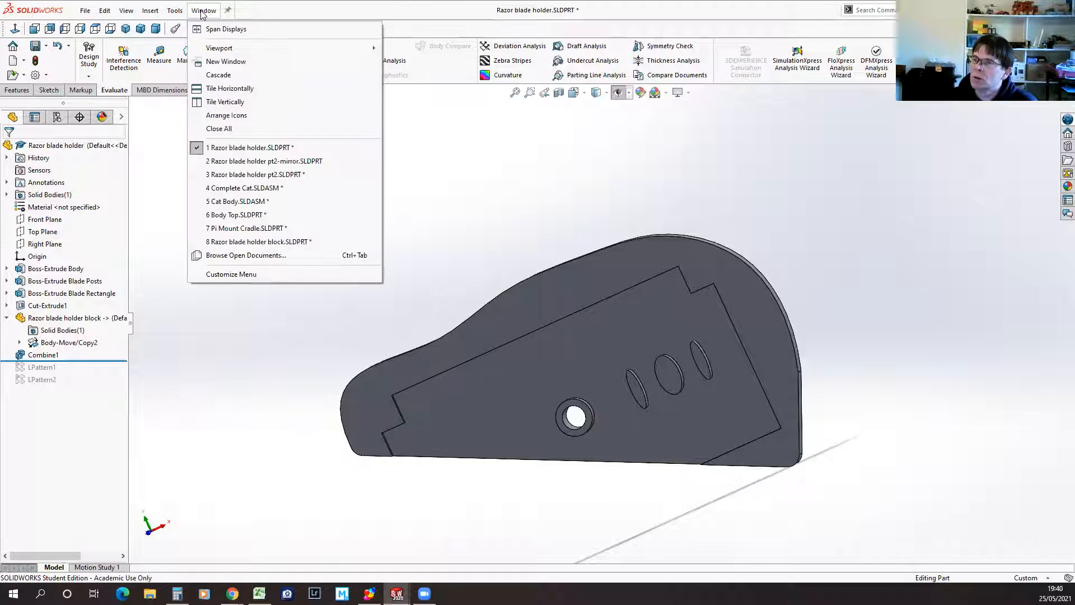
pyautogui.click(258, 242)
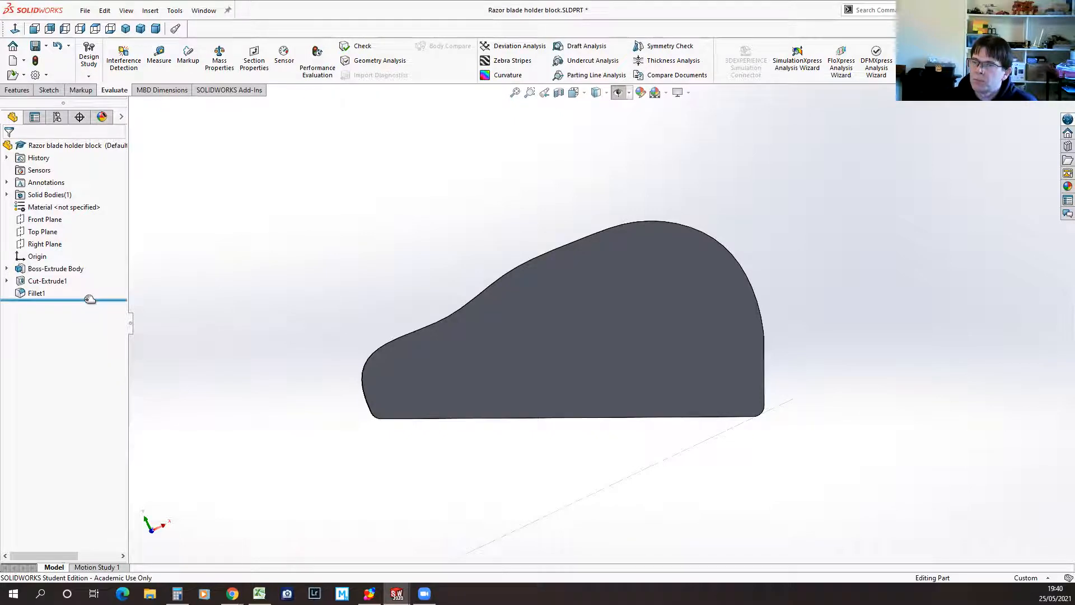
pyautogui.click(7, 281)
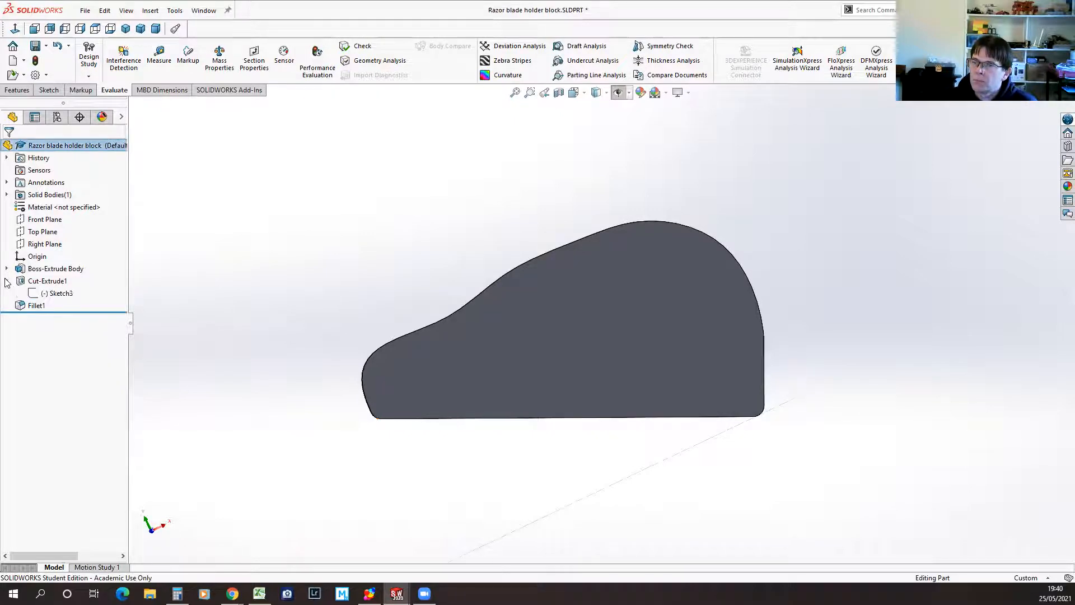
pyautogui.click(32, 294)
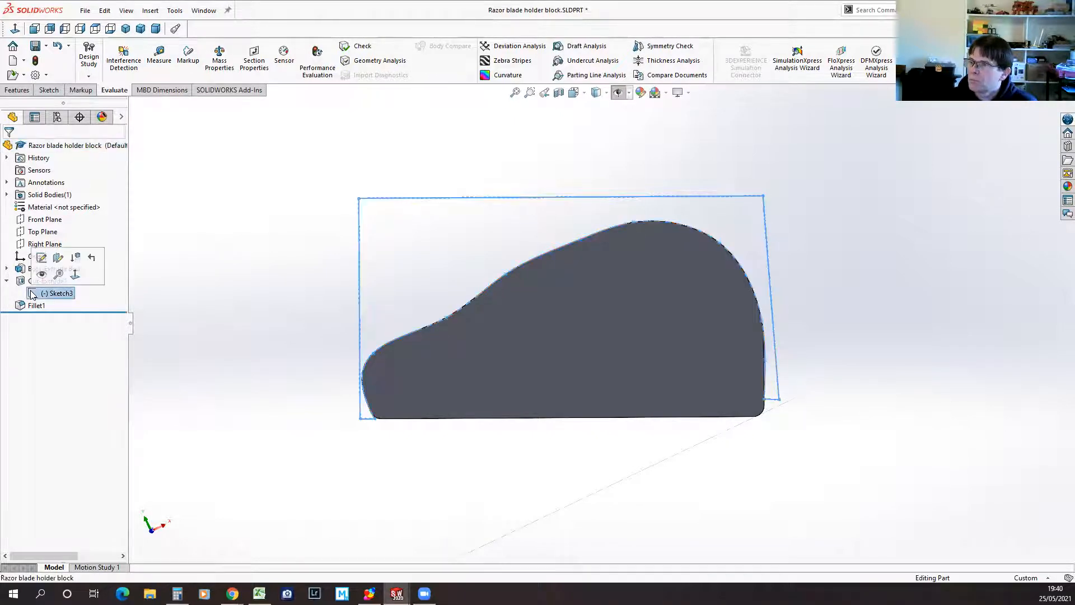
pyautogui.click(41, 257)
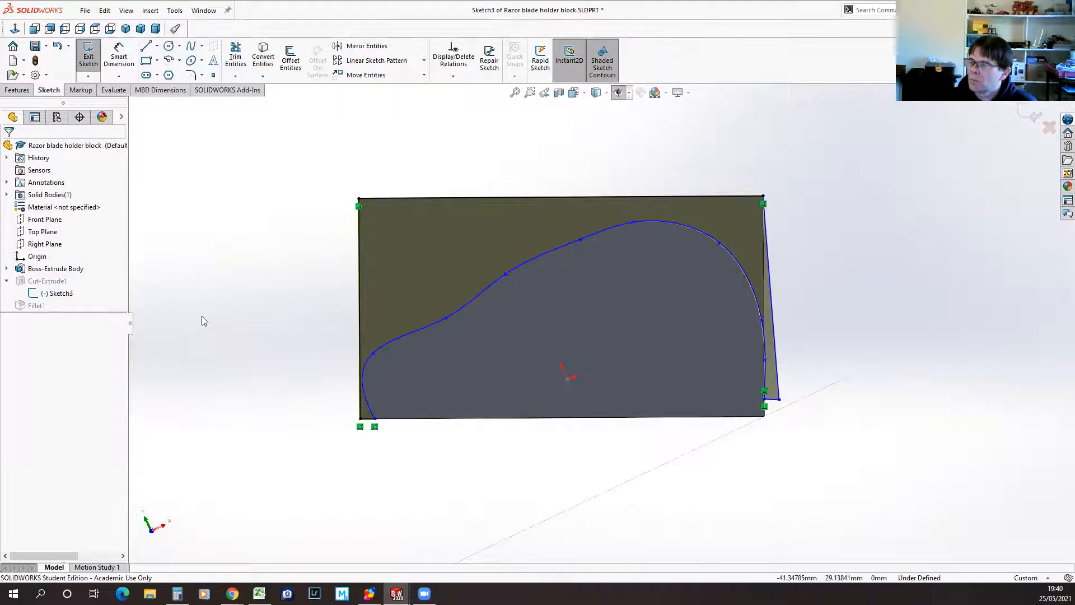
pyautogui.moveTo(865, 352); pyautogui.dragTo(515, 360, button='middle')
pyautogui.scroll(-3, 586, 340)
pyautogui.moveTo(463, 529); pyautogui.dragTo(491, 516, button='middle')
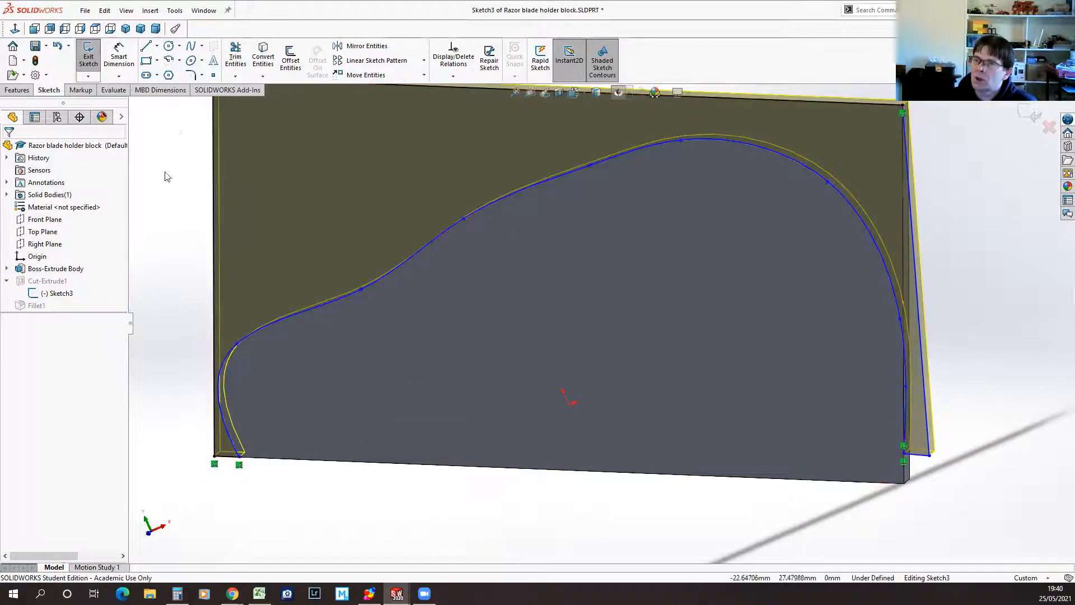
# Step: Create a new part and start an extruded boss sketch on the Front Plane
pyautogui.click(86, 11)
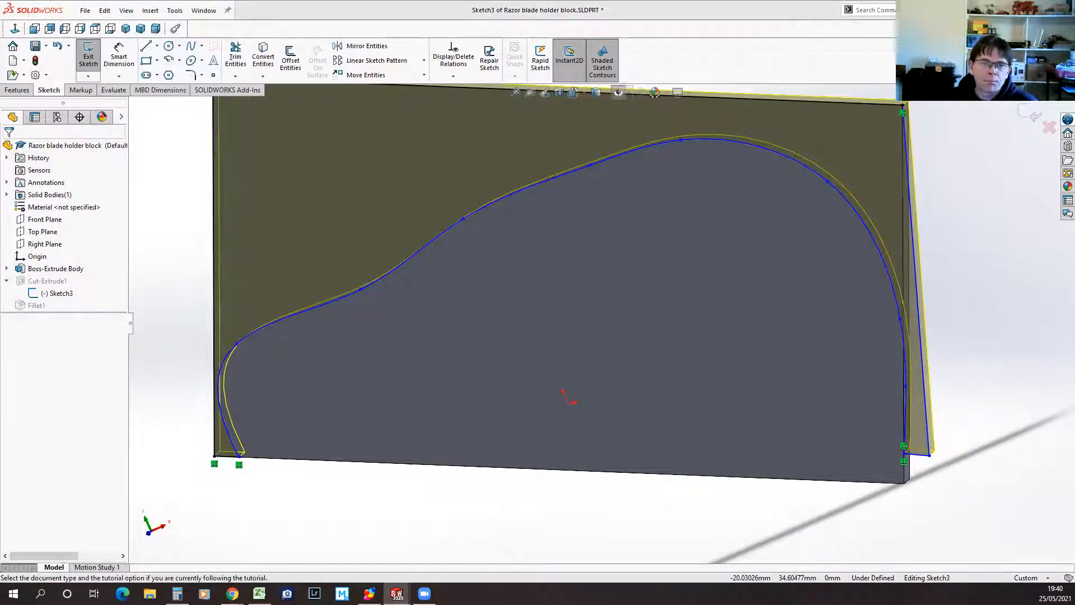
pyautogui.click(13, 60)
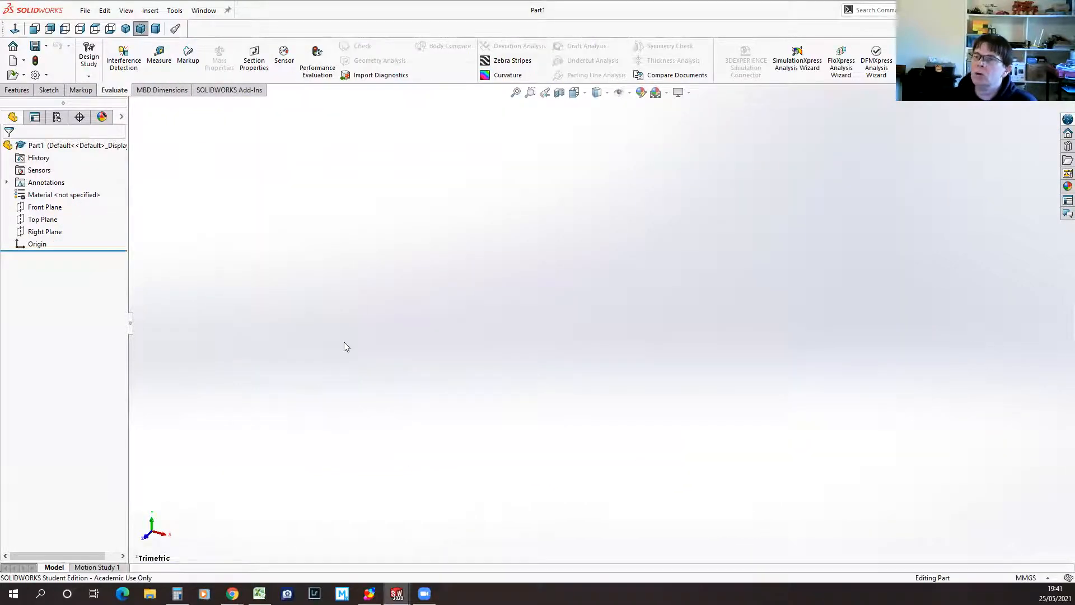
pyautogui.click(17, 90)
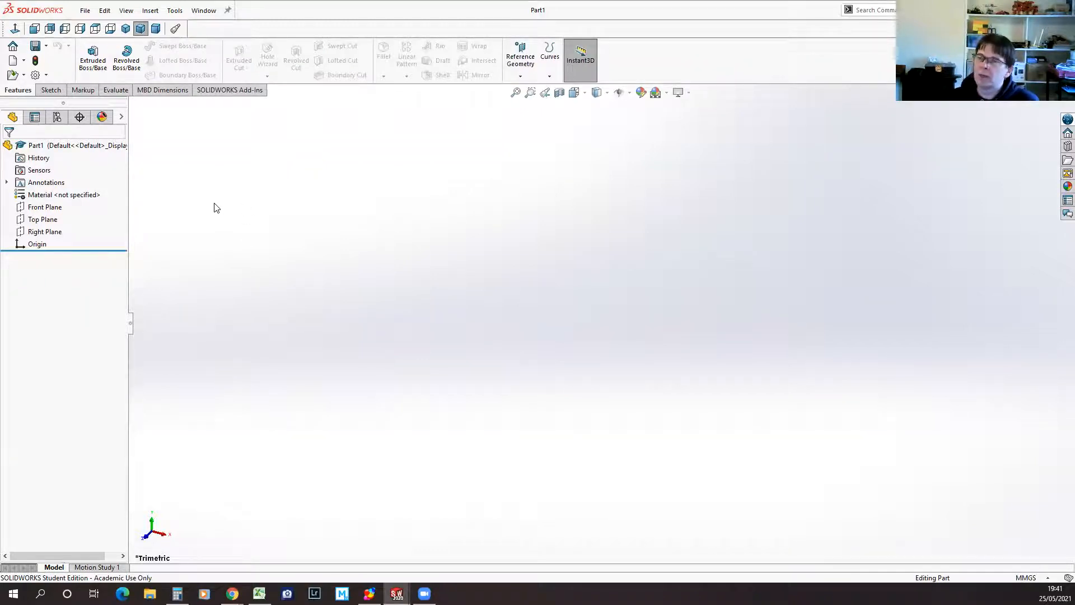
pyautogui.click(93, 58)
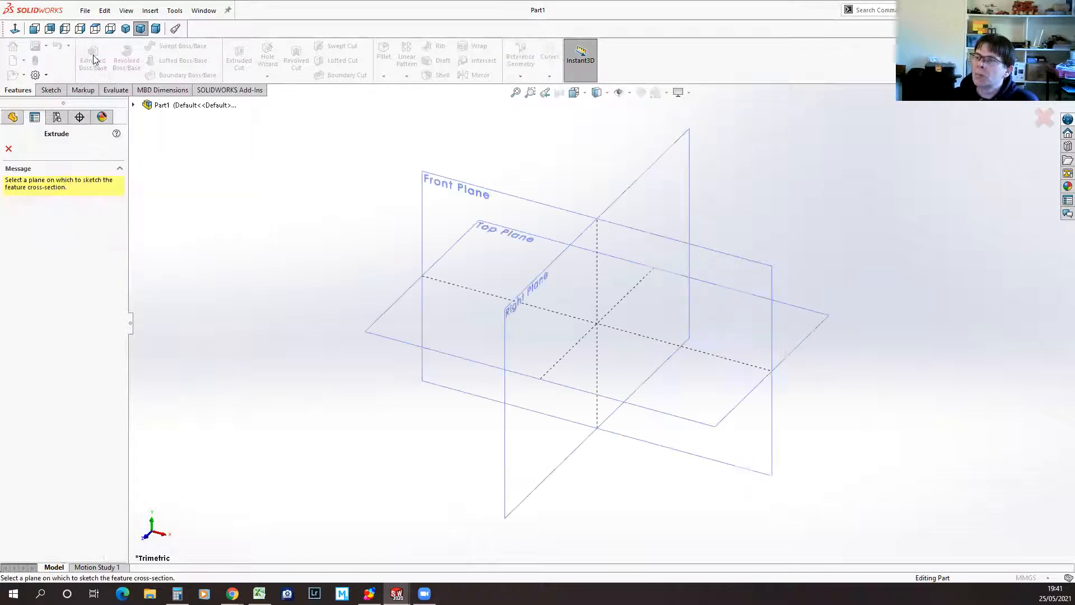
pyautogui.click(438, 220)
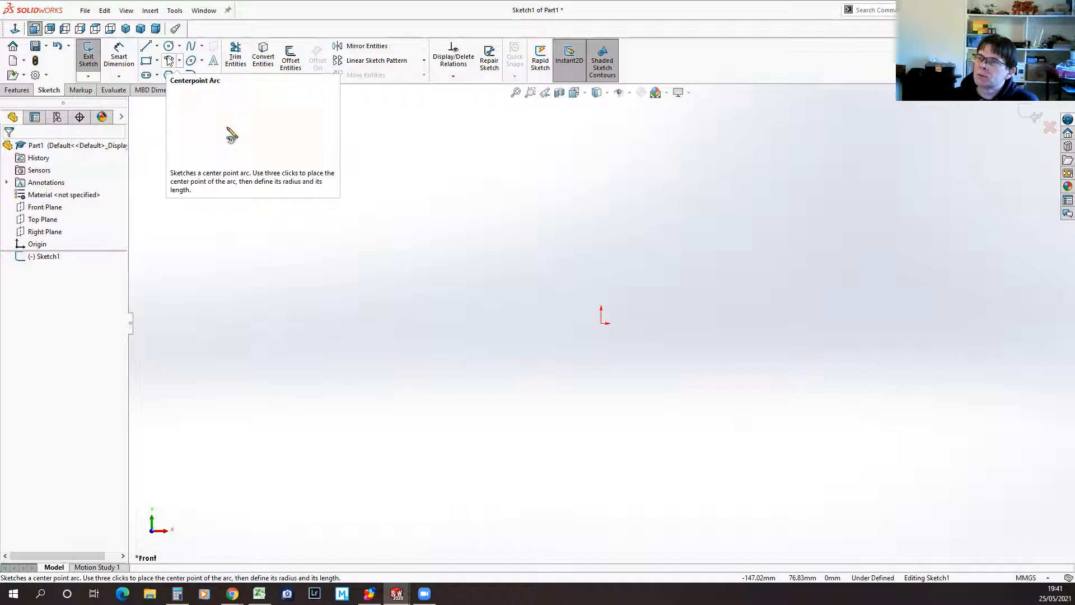
# Step: Sketch a wavy open spline through 18 points, starting at the origin and looping around to end below and to the right of it
pyautogui.click(191, 48)
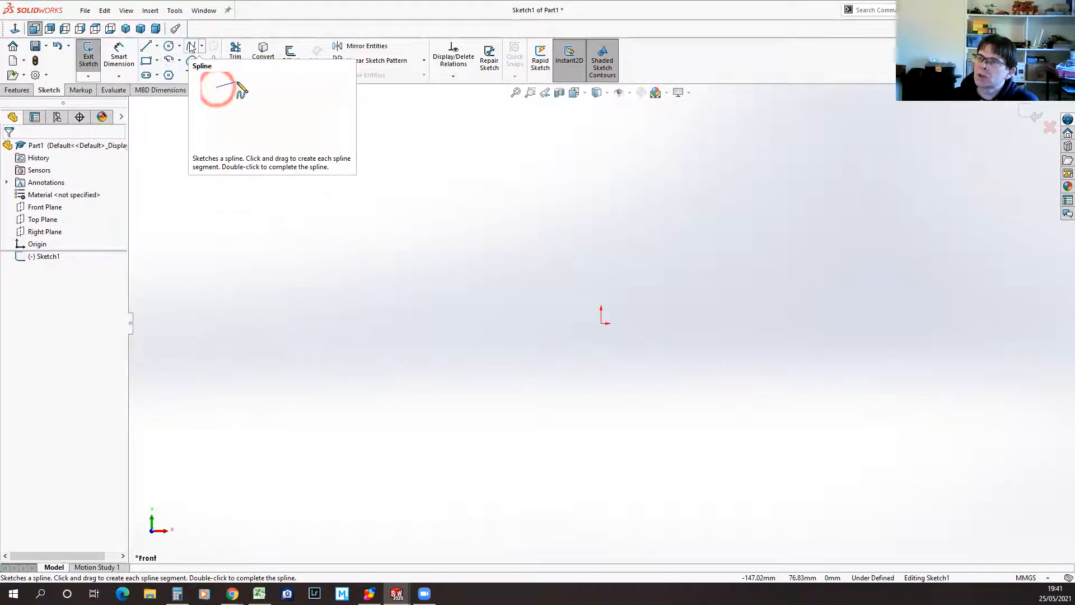
pyautogui.click(601, 324)
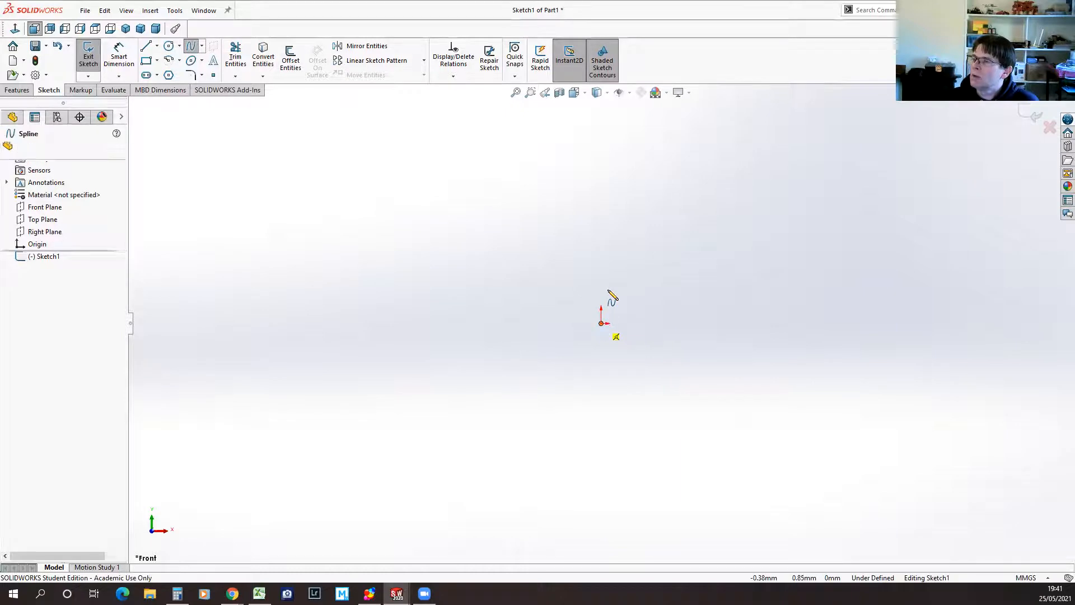
pyautogui.click(608, 273)
pyautogui.click(645, 226)
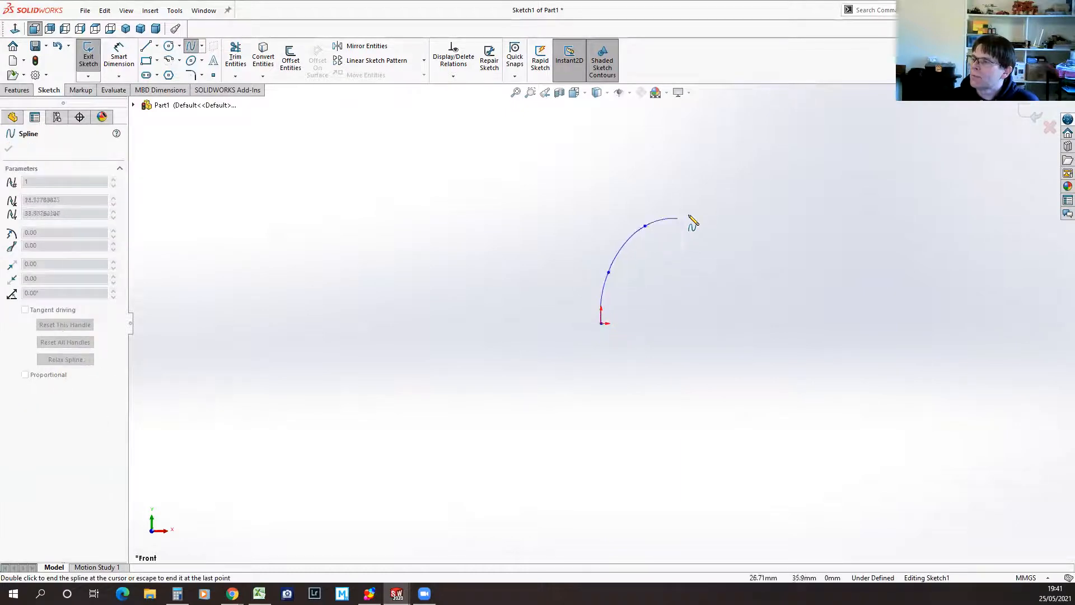
pyautogui.click(703, 211)
pyautogui.click(741, 259)
pyautogui.click(788, 295)
pyautogui.click(857, 265)
pyautogui.click(832, 222)
pyautogui.click(818, 179)
pyautogui.click(873, 143)
pyautogui.click(916, 197)
pyautogui.click(946, 259)
pyautogui.click(1021, 289)
pyautogui.click(1016, 392)
pyautogui.click(902, 389)
pyautogui.click(831, 381)
pyautogui.click(795, 432)
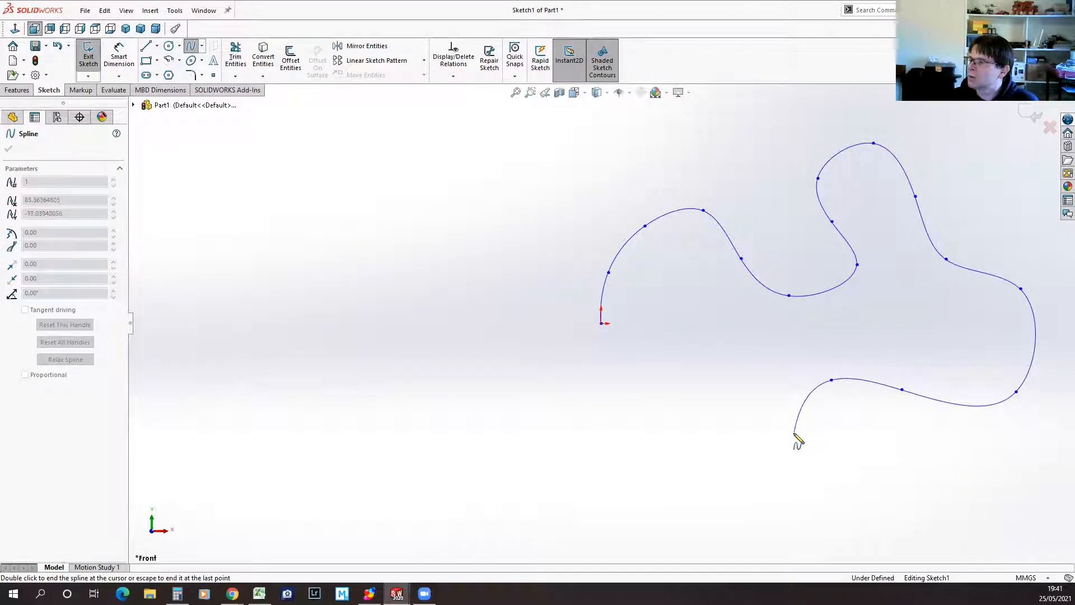
pyautogui.doubleClick(755, 452)
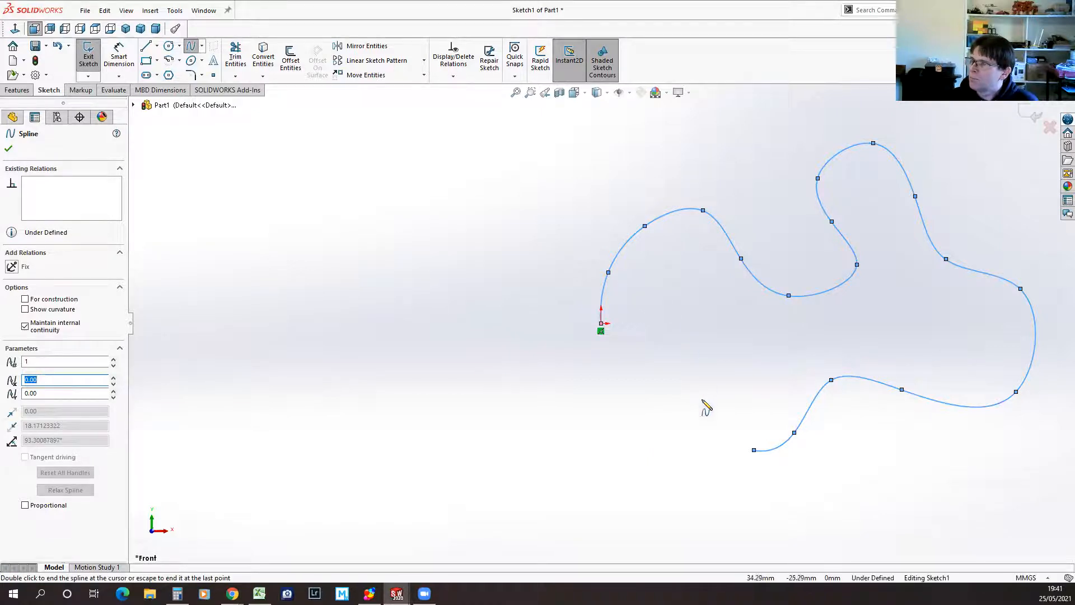
# Step: Close the spline profile with a straight line about 67 mm long from the origin to the spline's free end
pyautogui.click(146, 47)
pyautogui.click(601, 330)
pyautogui.click(755, 450)
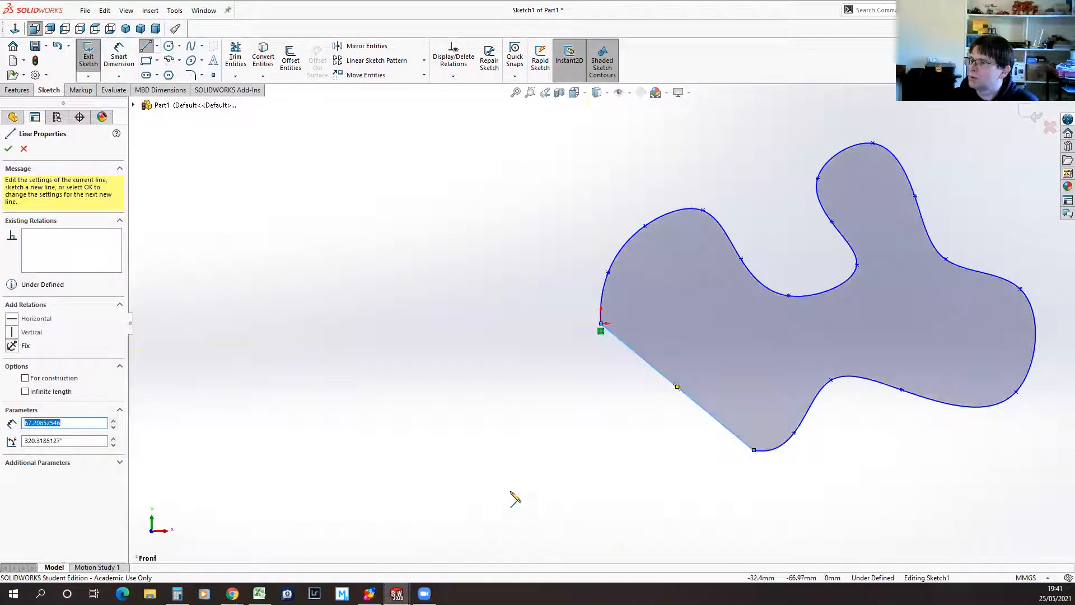
pyautogui.click(9, 149)
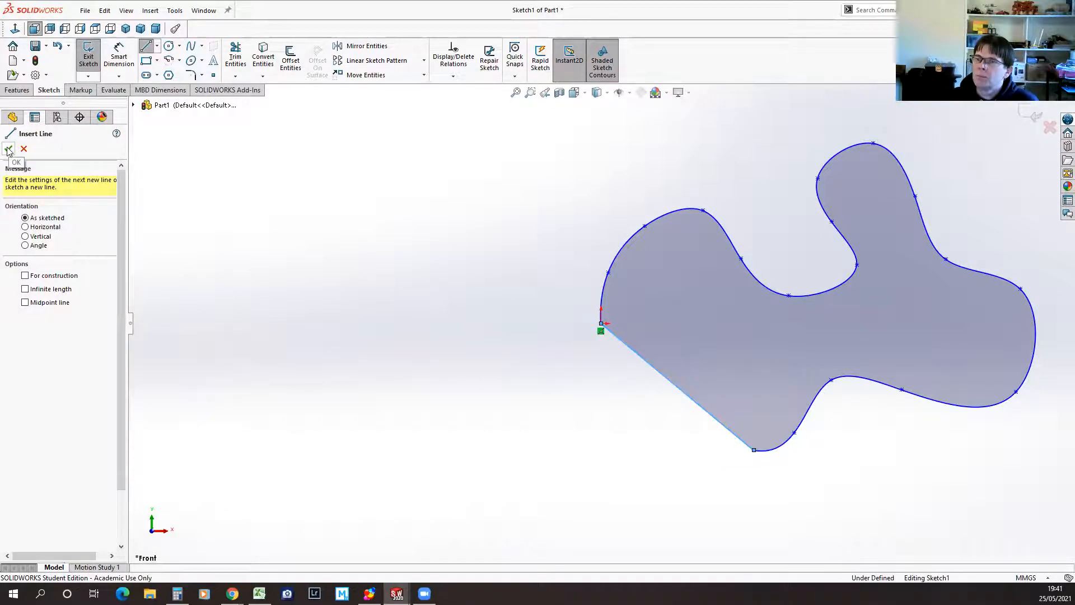
pyautogui.click(8, 149)
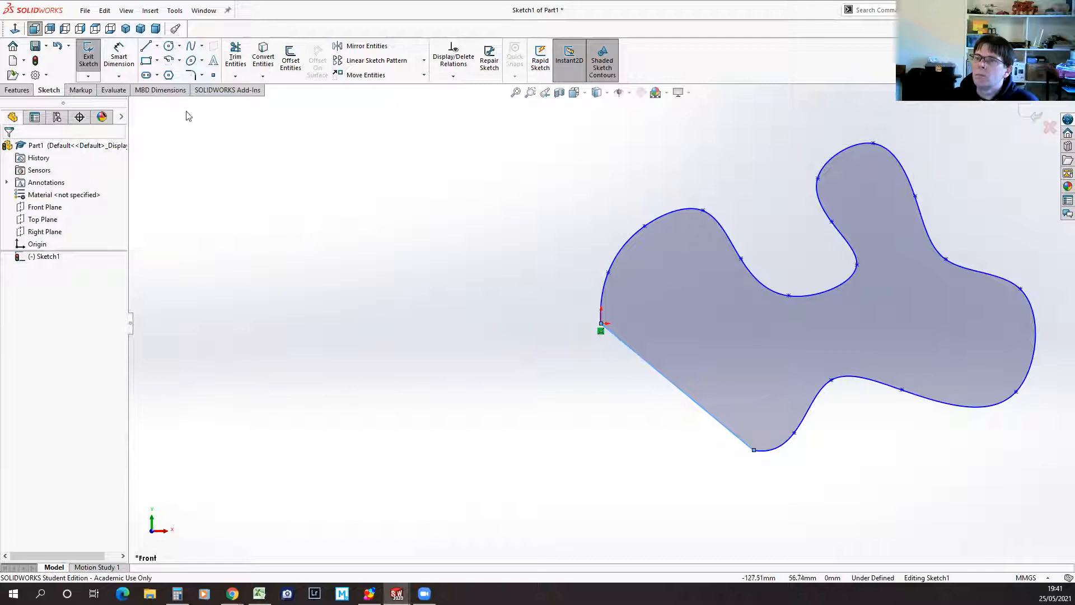
# Step: Finish the sketch and extrude the closed profile as a 10 mm blind boss
pyautogui.click(91, 63)
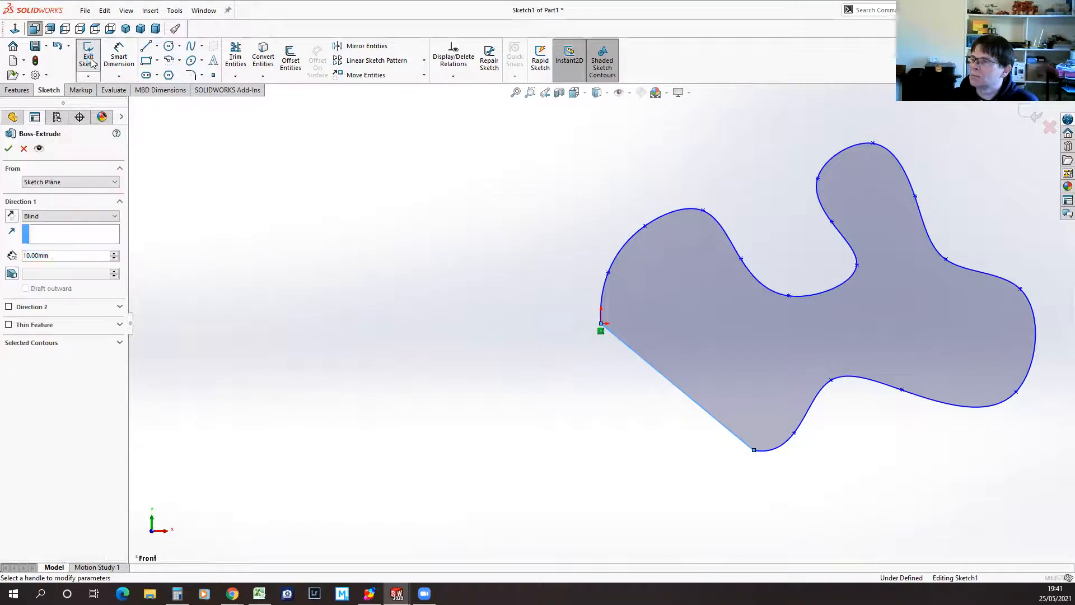
pyautogui.click(8, 149)
pyautogui.moveTo(924, 482); pyautogui.dragTo(932, 420, button='middle')
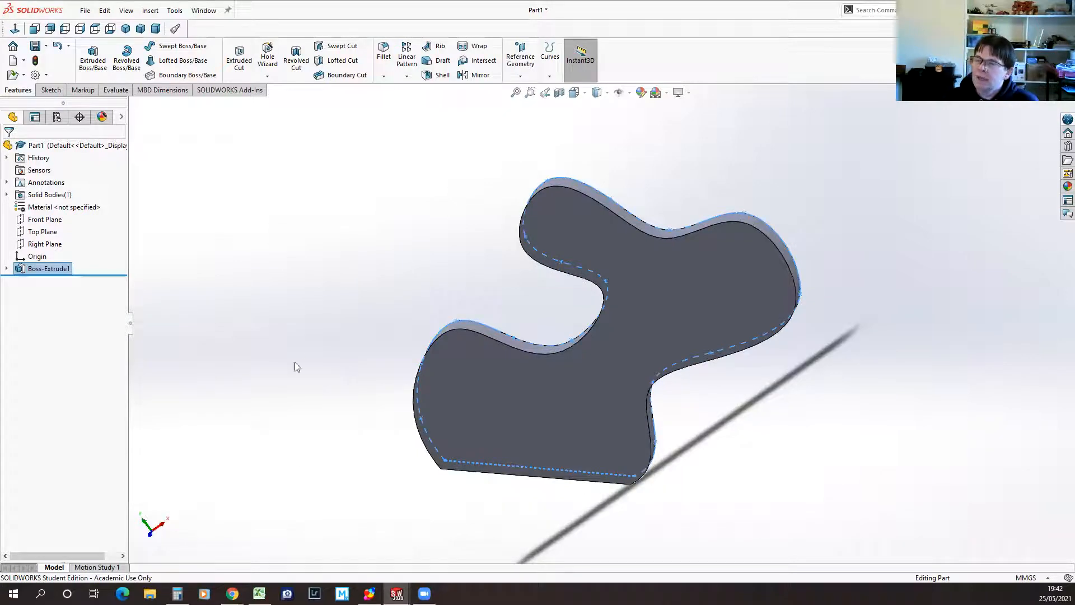
# Step: Reopen the extrusion's profile sketch for editing and dimension the length of the straight closing line below the profile
pyautogui.click(6, 270)
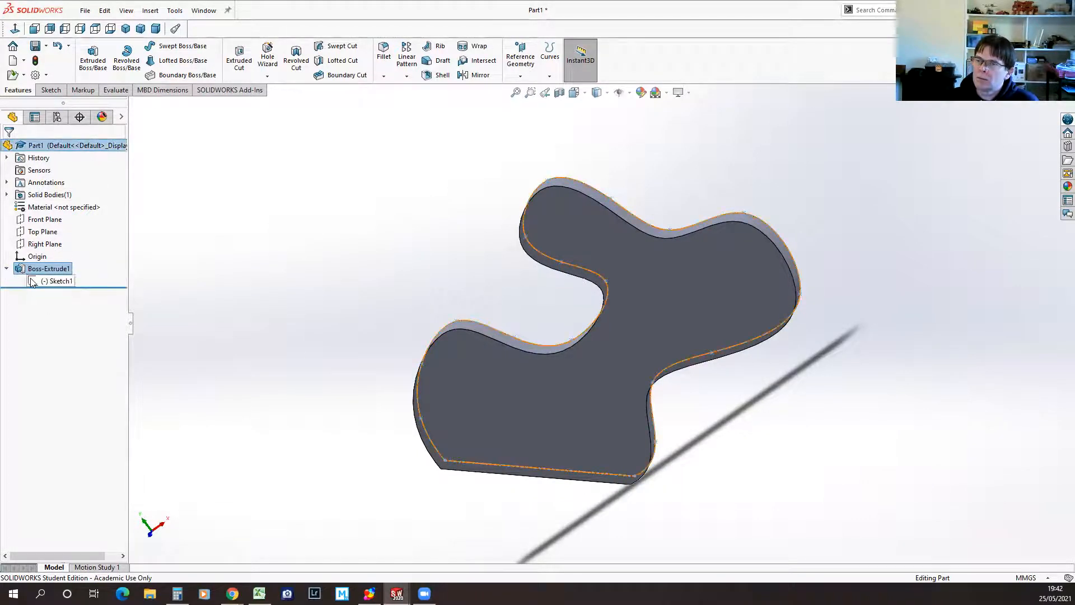
pyautogui.click(33, 281)
pyautogui.click(40, 246)
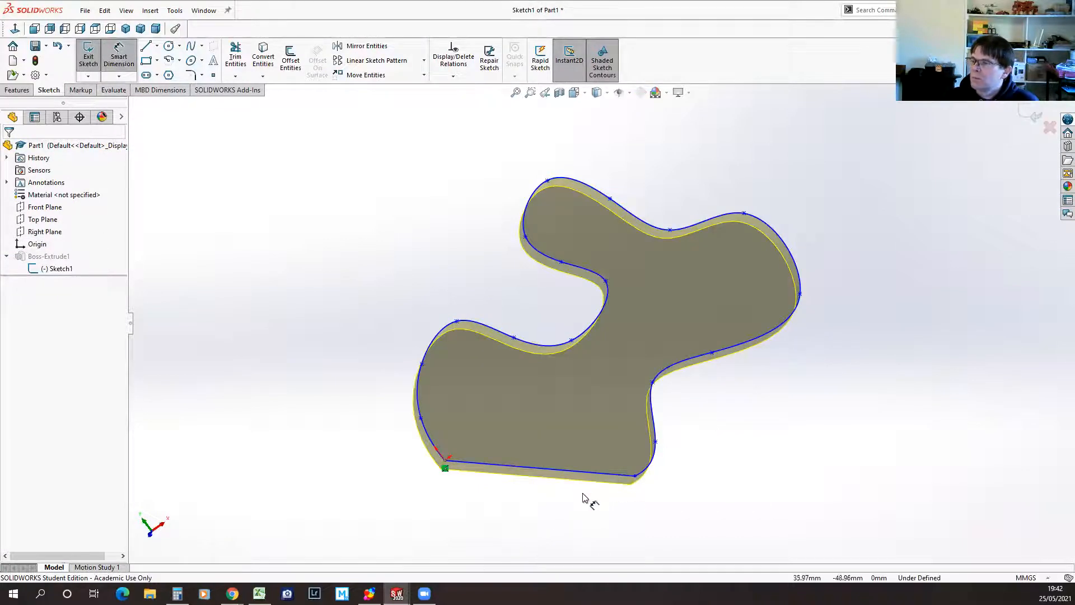
pyautogui.click(578, 473)
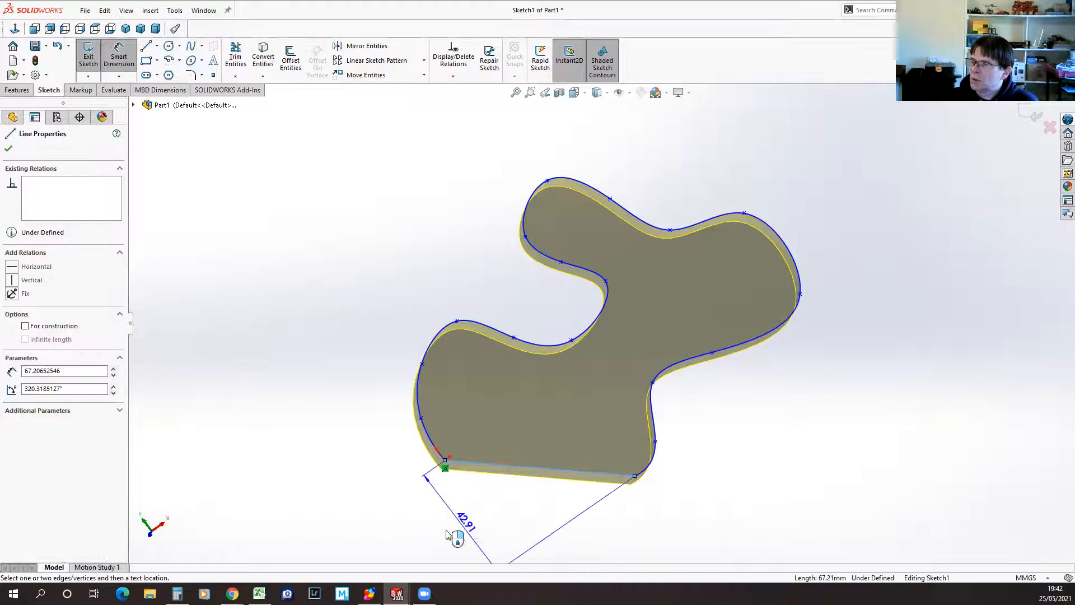
pyautogui.click(526, 538)
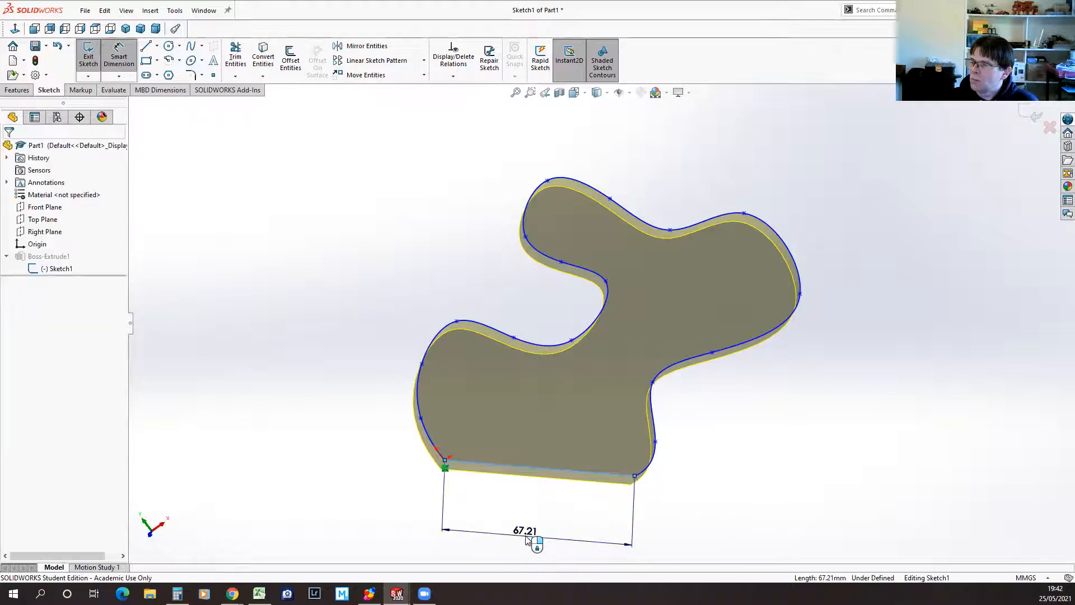
pyautogui.click(390, 521)
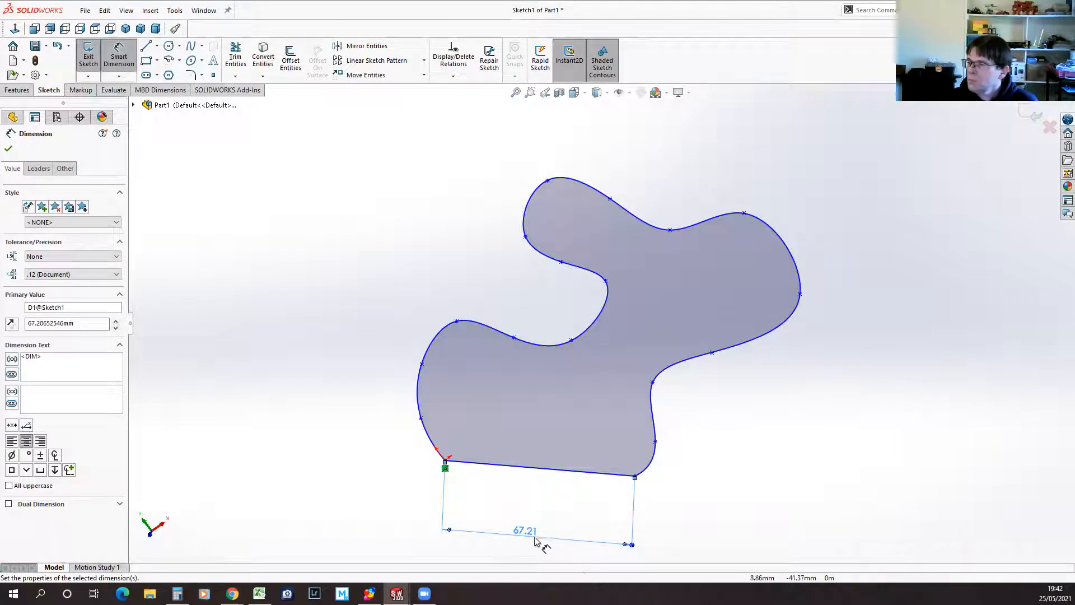
pyautogui.click(120, 72)
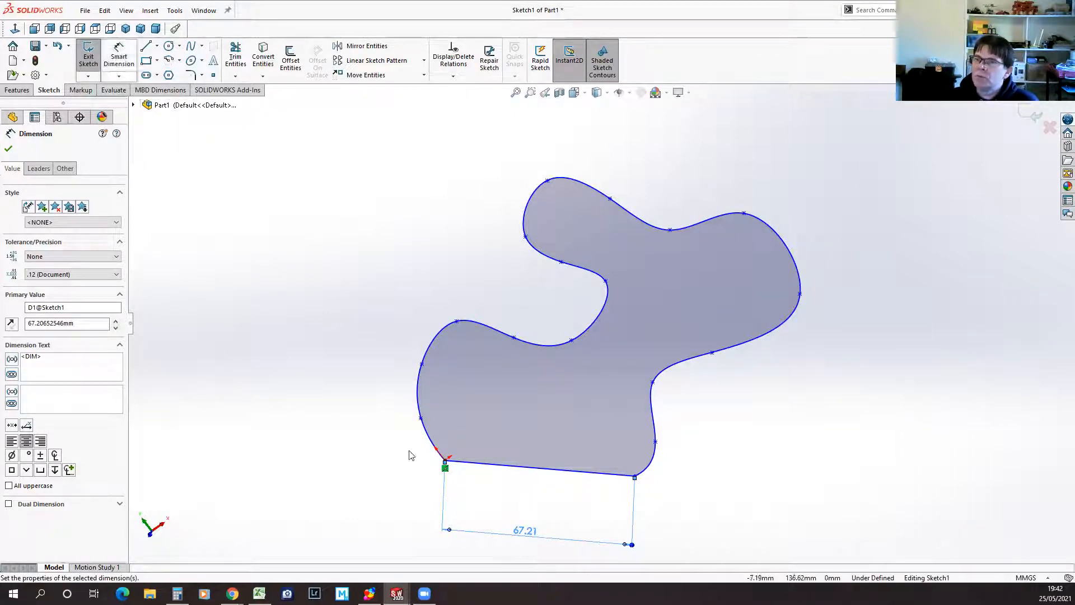
pyautogui.click(8, 150)
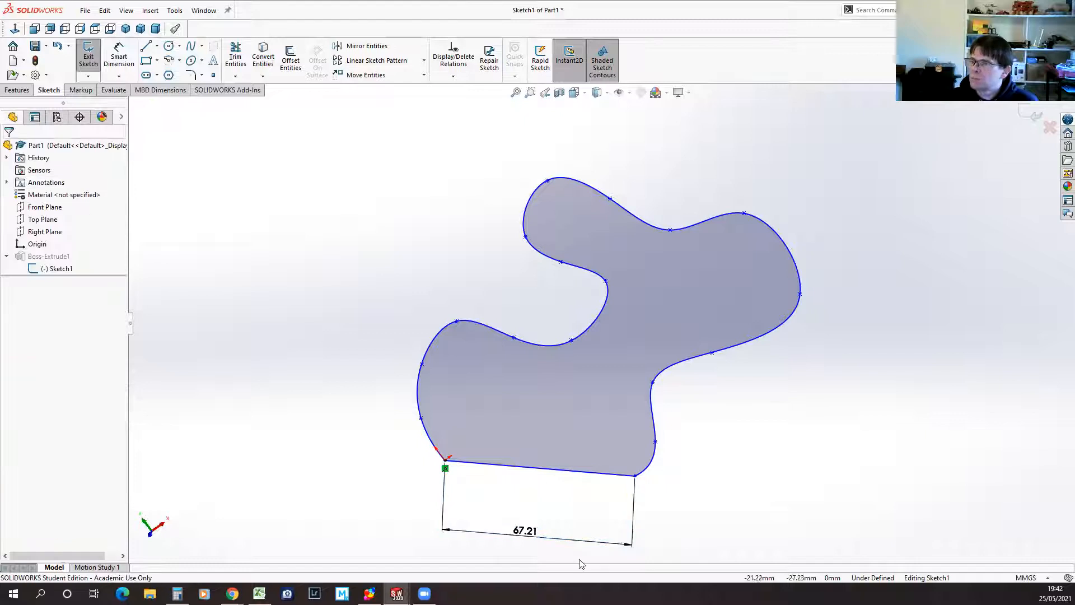
# Step: Set the straight closing line's length to 100 mm
pyautogui.doubleClick(526, 532)
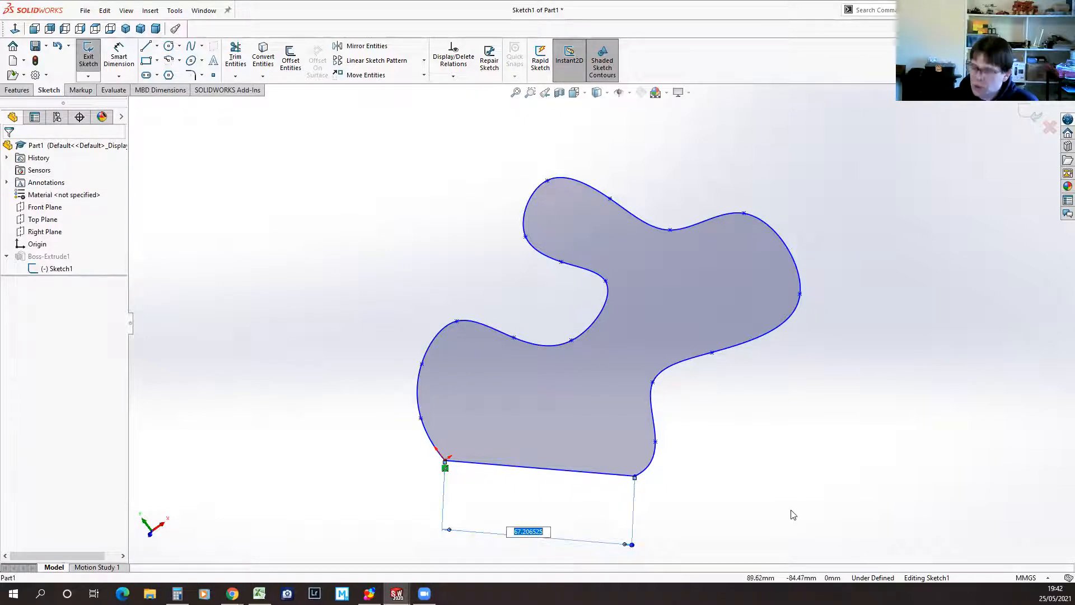
pyautogui.write('1')
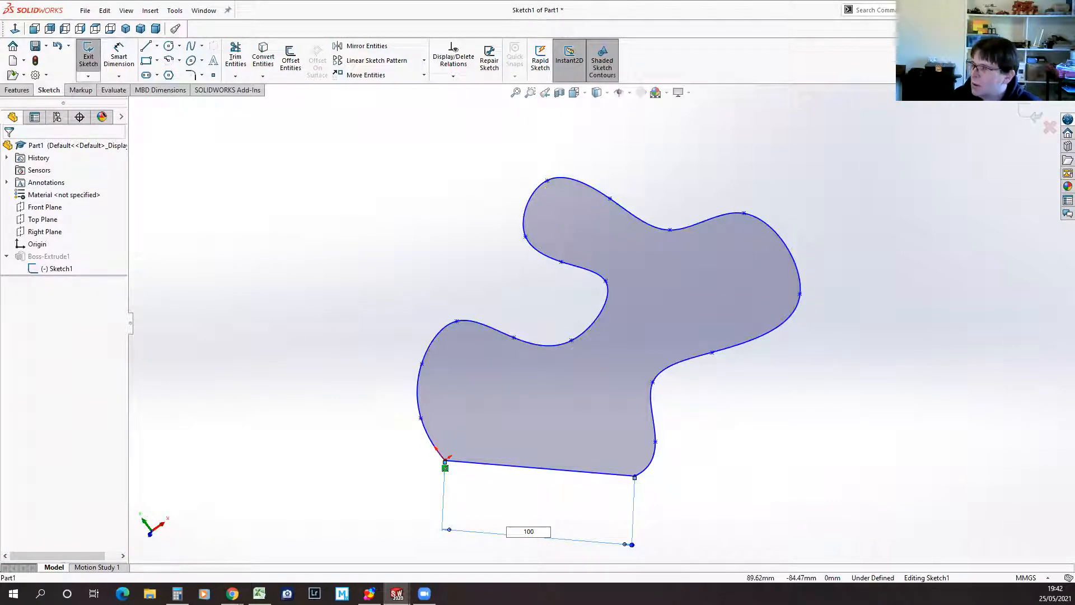
pyautogui.write('00')
pyautogui.press('Return')
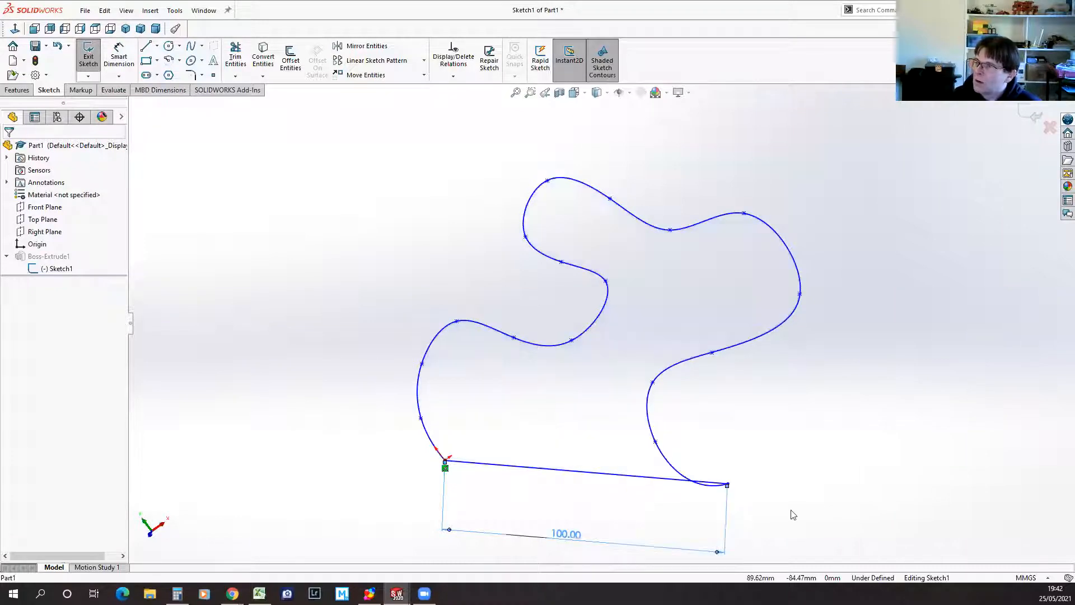
pyautogui.click(518, 465)
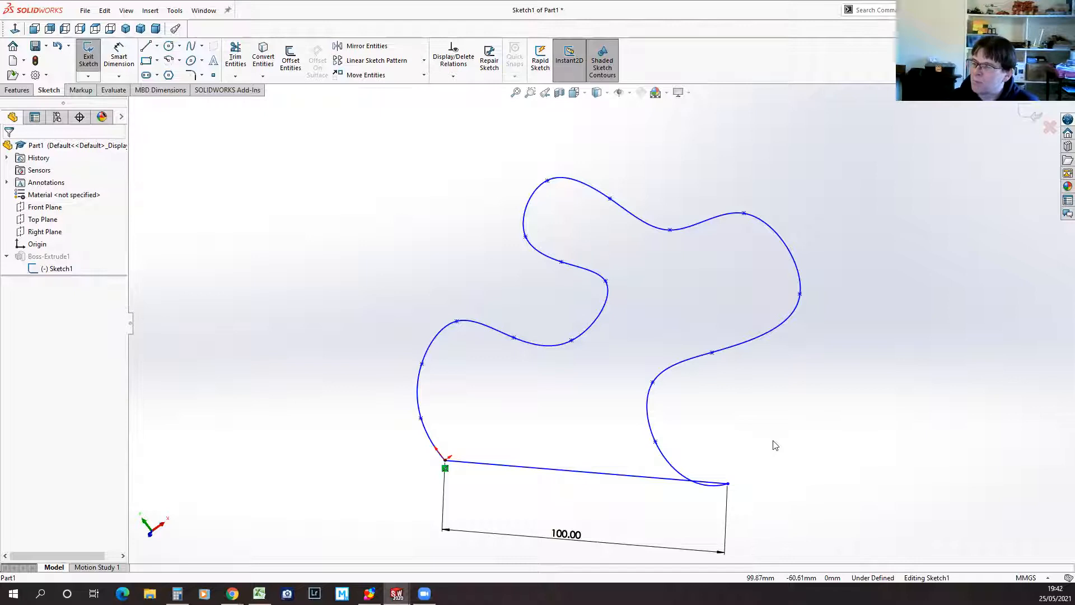
# Step: Set the straight closing line's length to 50 mm
pyautogui.moveTo(863, 493)
pyautogui.mouseDown(button='middle')
pyautogui.moveTo(862, 456)
pyautogui.moveTo(888, 465)
pyautogui.moveTo(851, 453)
pyautogui.mouseUp(button='middle')
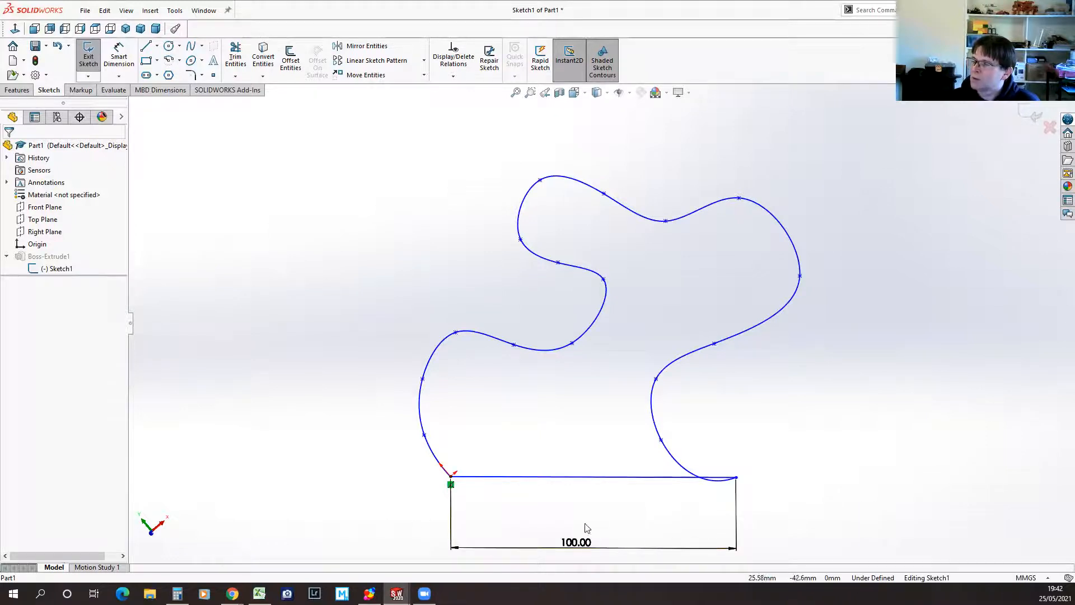
pyautogui.click(575, 552)
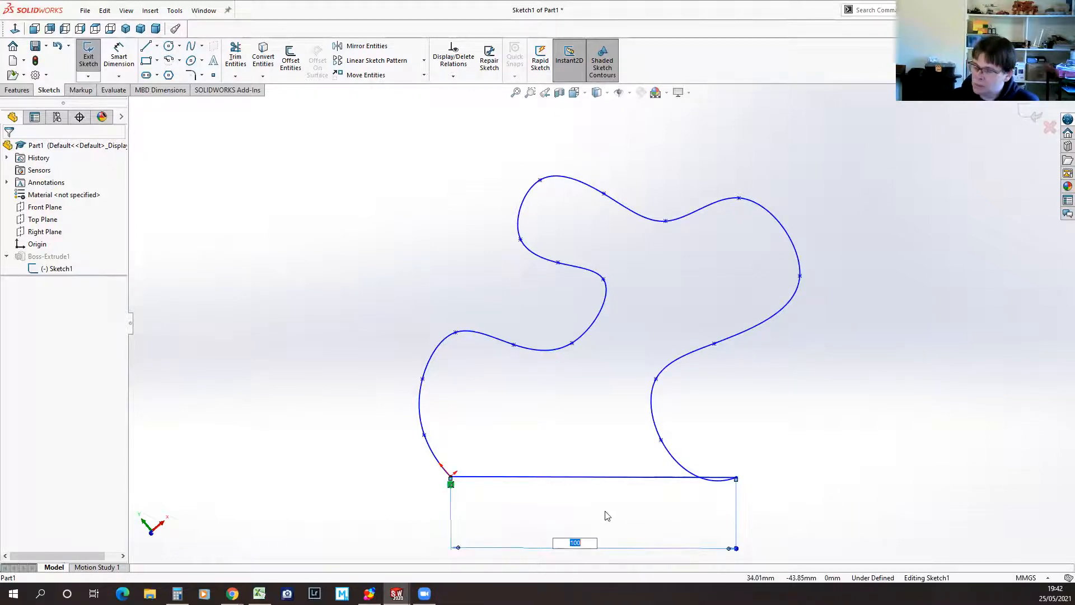
pyautogui.press('Return')
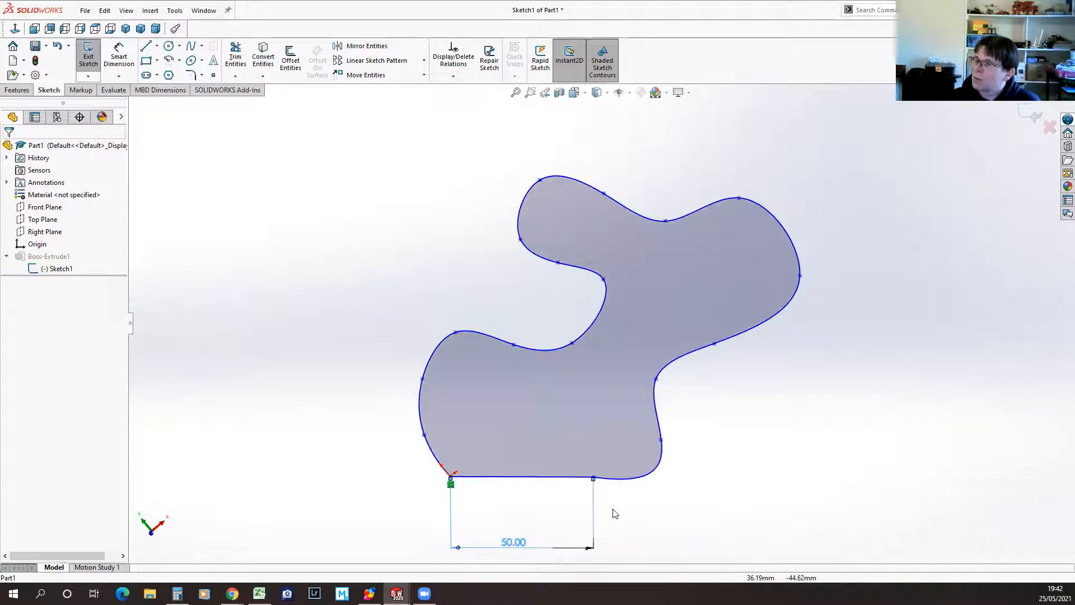
# Step: Reshape the spline by moving its points on the lower right side inward and the inner notch point to the right
pyautogui.moveTo(661, 440); pyautogui.dragTo(628, 390)
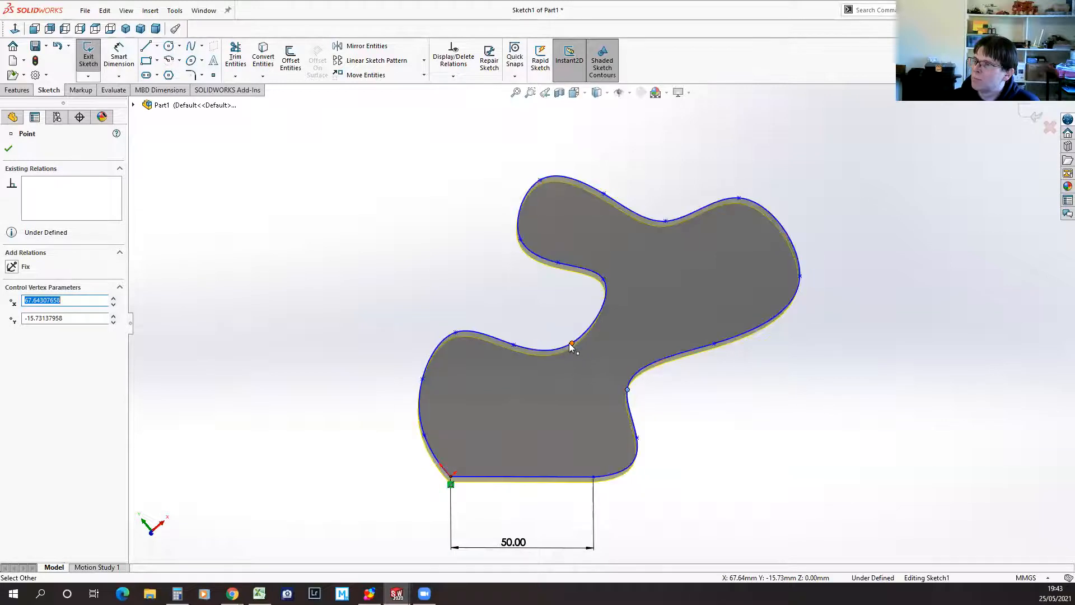
pyautogui.moveTo(571, 344); pyautogui.dragTo(593, 336)
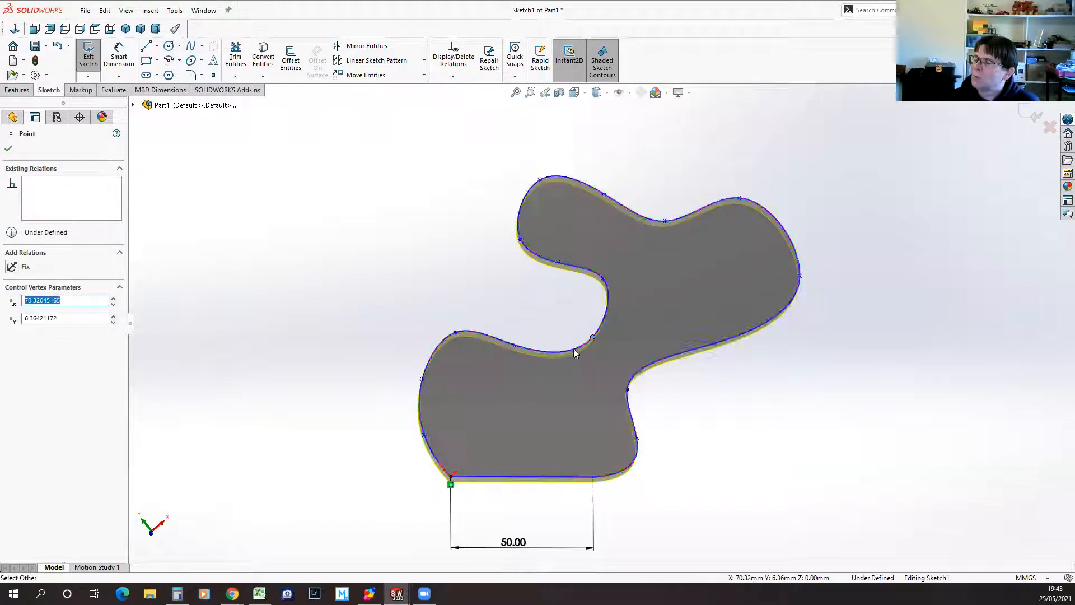
pyautogui.click(7, 147)
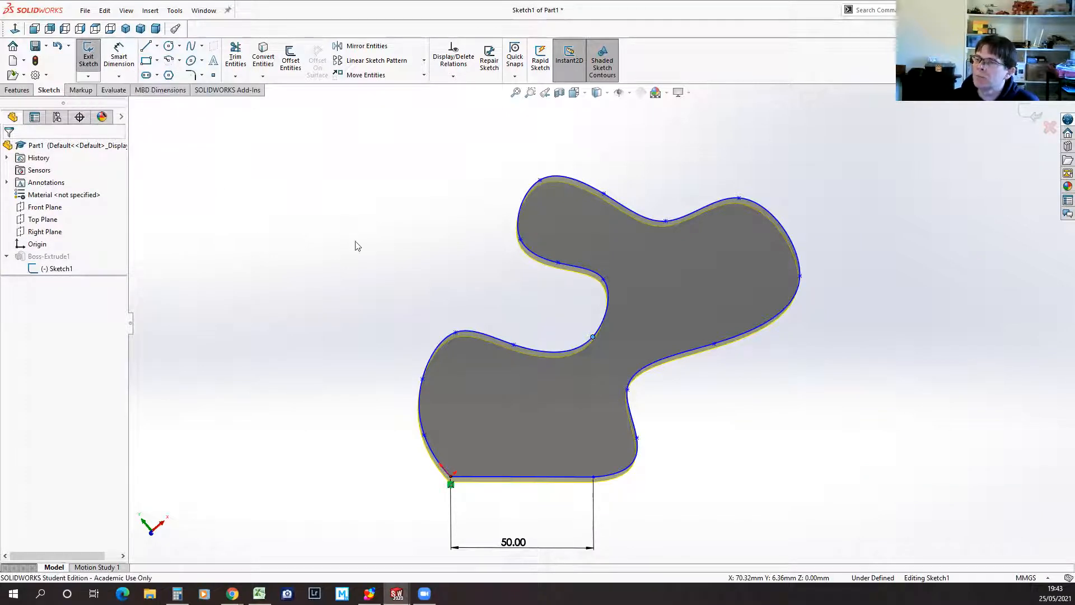
# Step: Delete the large spline from the sketch, keeping the dimensioned straight line
pyautogui.moveTo(255, 122)
pyautogui.mouseDown()
pyautogui.moveTo(746, 362)
pyautogui.moveTo(846, 473)
pyautogui.mouseUp()
pyautogui.click(632, 467)
pyautogui.press('Escape')
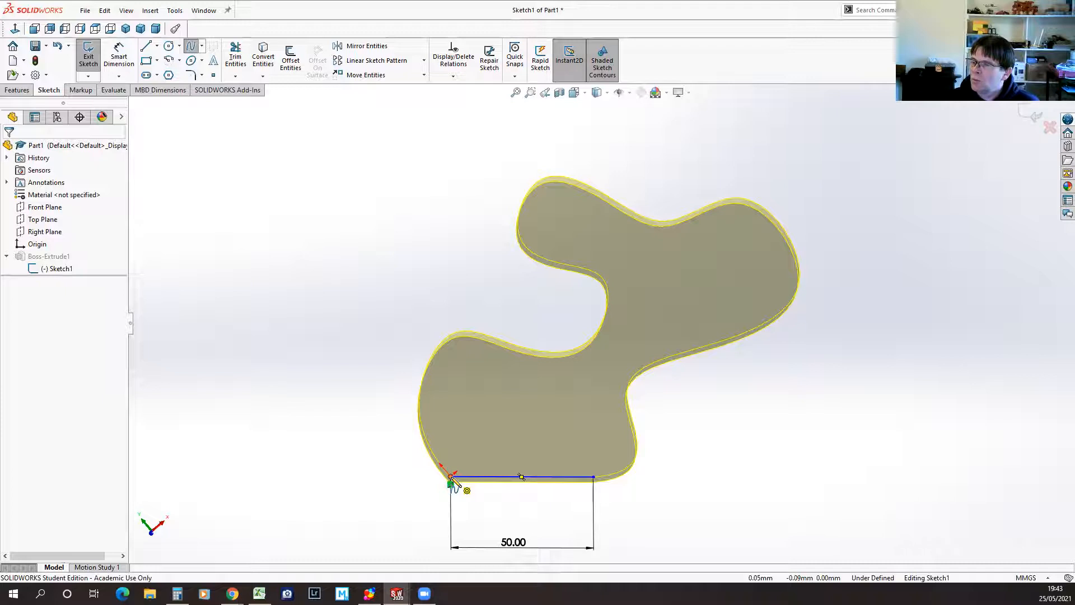
# Step: Sketch a smaller open spline through eight points from the origin, arching over the straight line and ending just beyond its free end
pyautogui.click(452, 477)
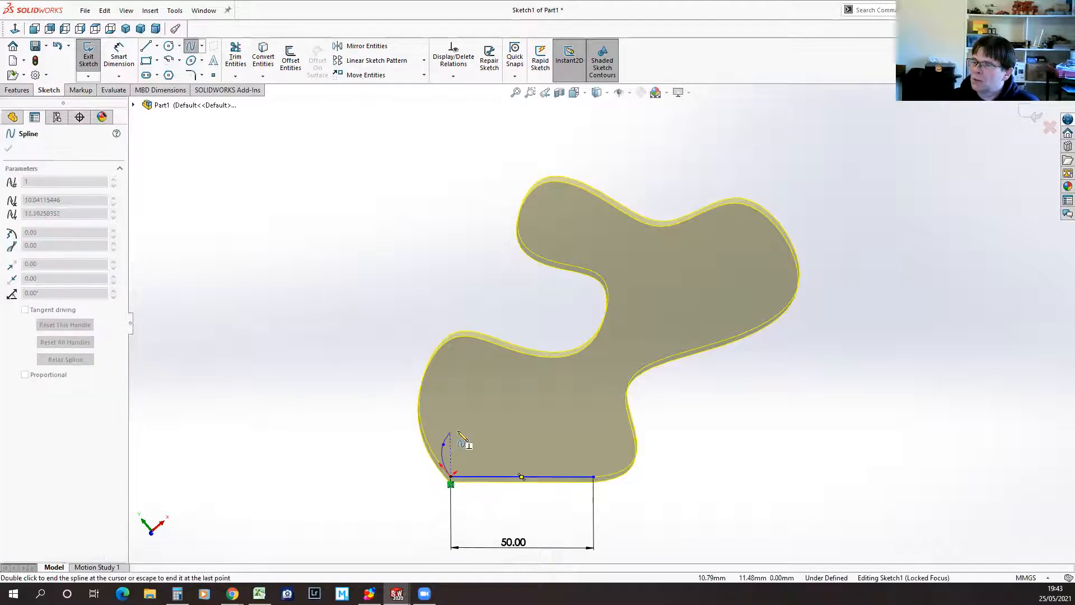
pyautogui.click(475, 420)
pyautogui.click(513, 425)
pyautogui.click(552, 411)
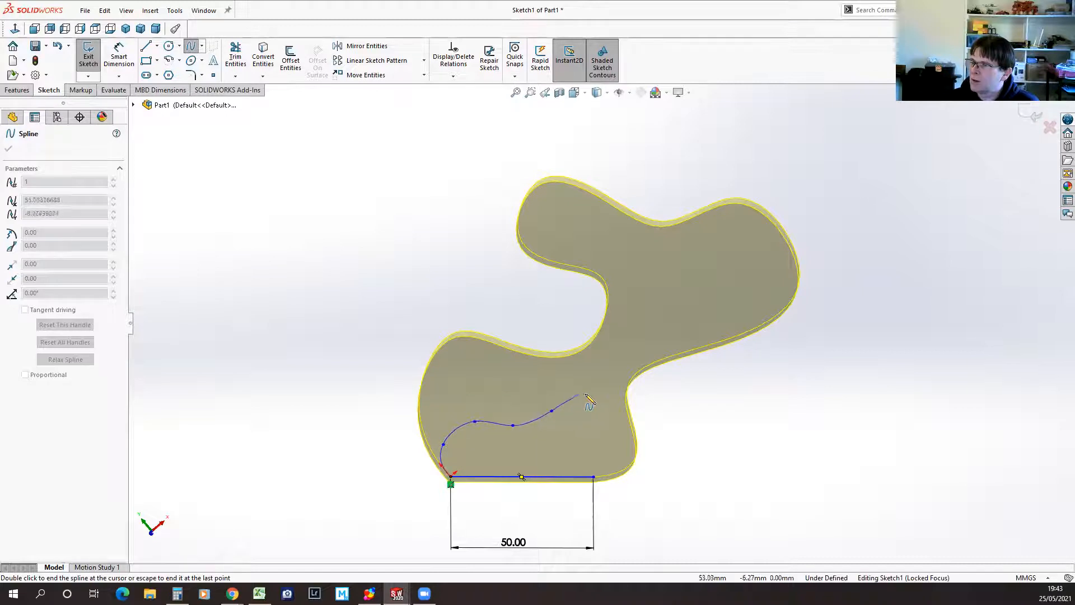
pyautogui.click(626, 433)
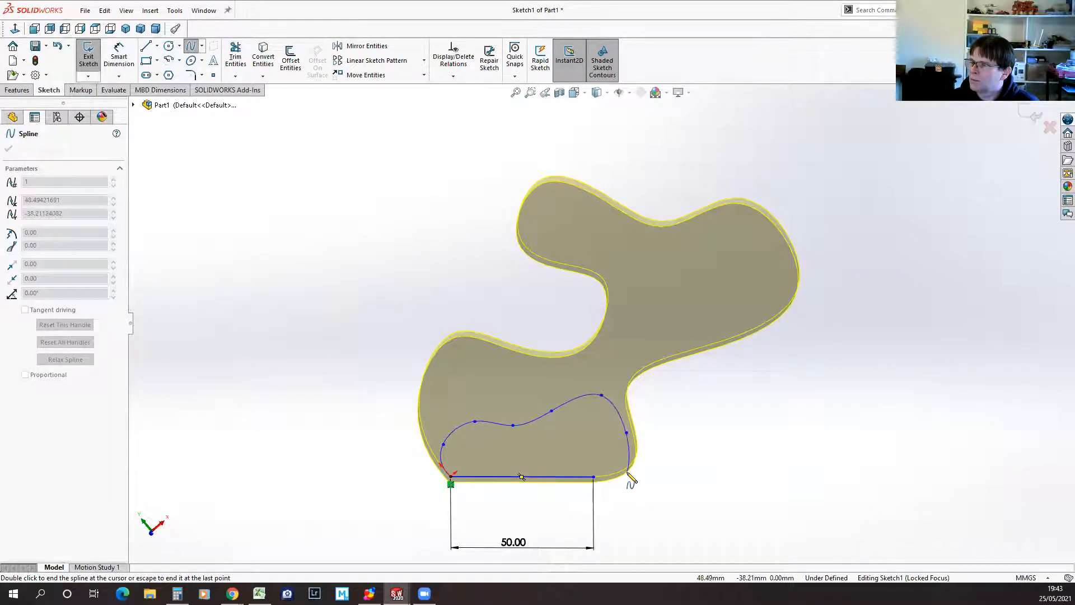
pyautogui.doubleClick(625, 476)
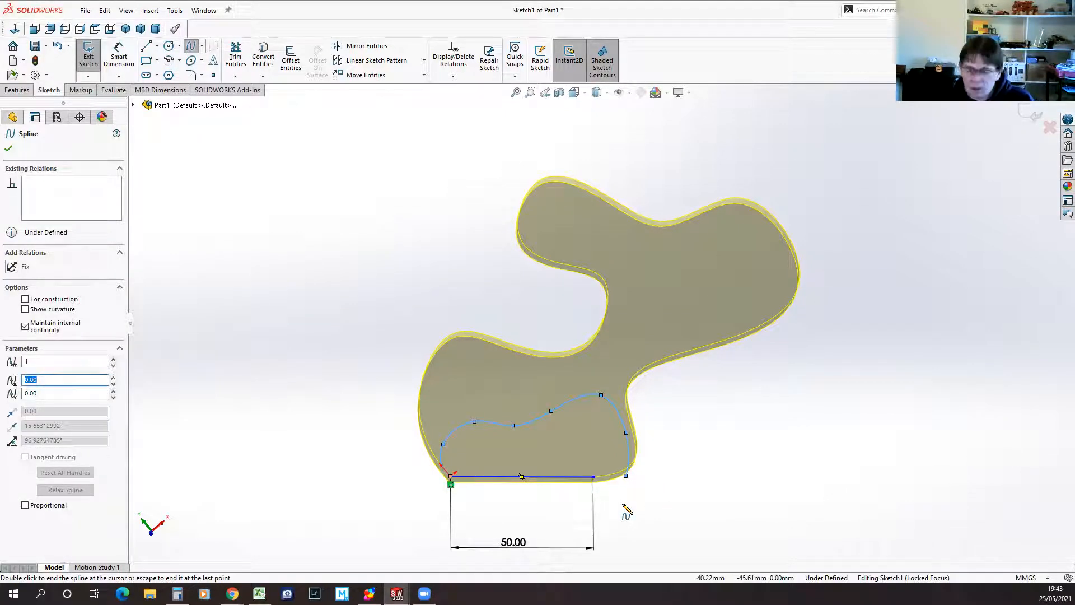
pyautogui.press('Escape')
# Step: Move the straight line's free end onto the spline's end point and remove the line's 50 mm dimension
pyautogui.moveTo(594, 483); pyautogui.dragTo(631, 489)
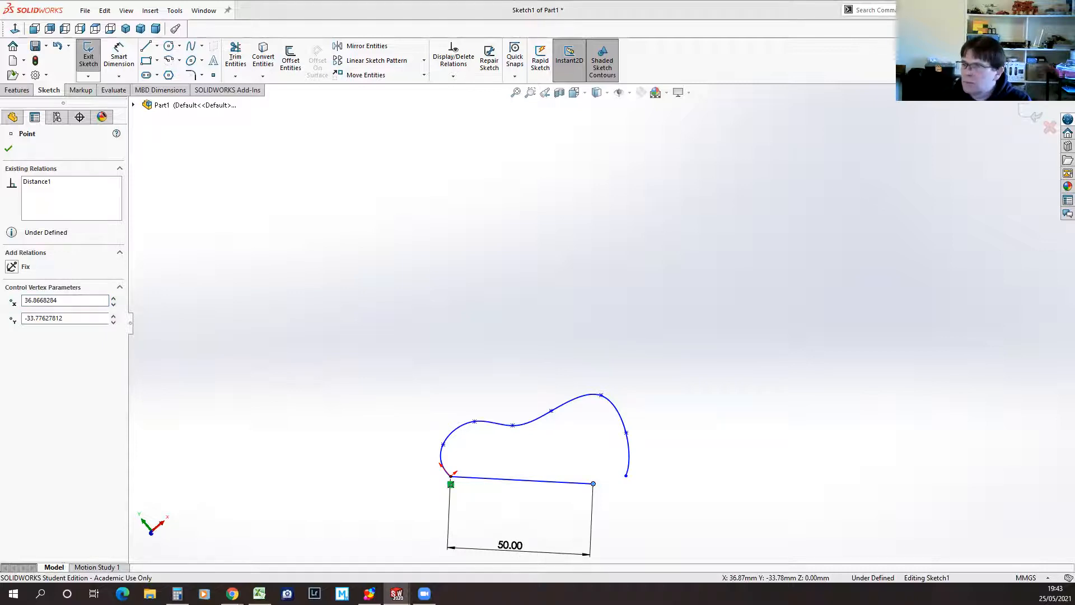
pyautogui.press('Delete')
pyautogui.click(289, 415)
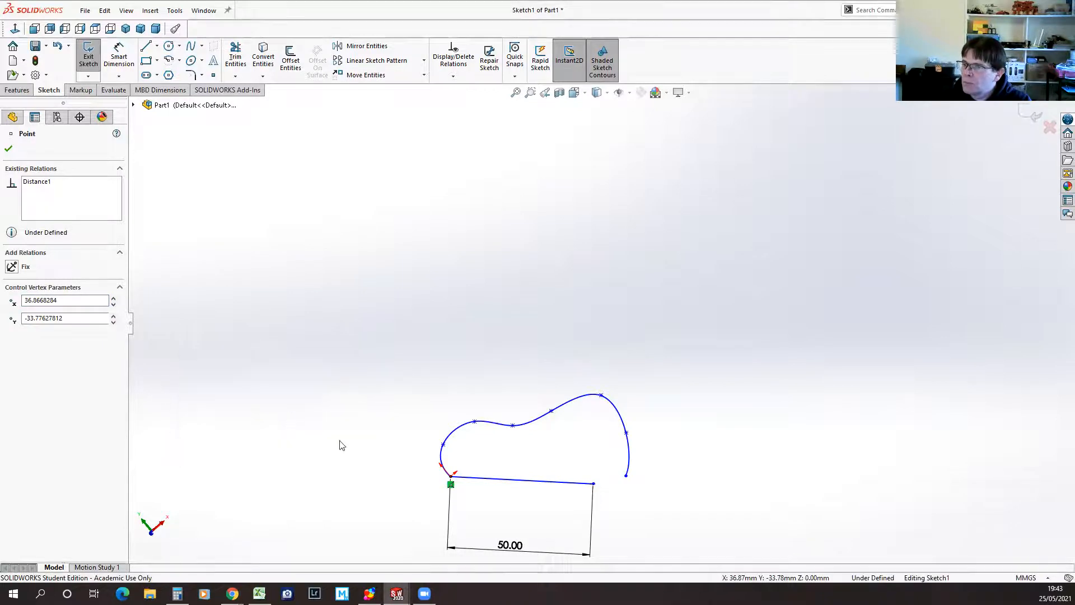
pyautogui.moveTo(594, 484); pyautogui.dragTo(627, 477)
pyautogui.click(513, 533)
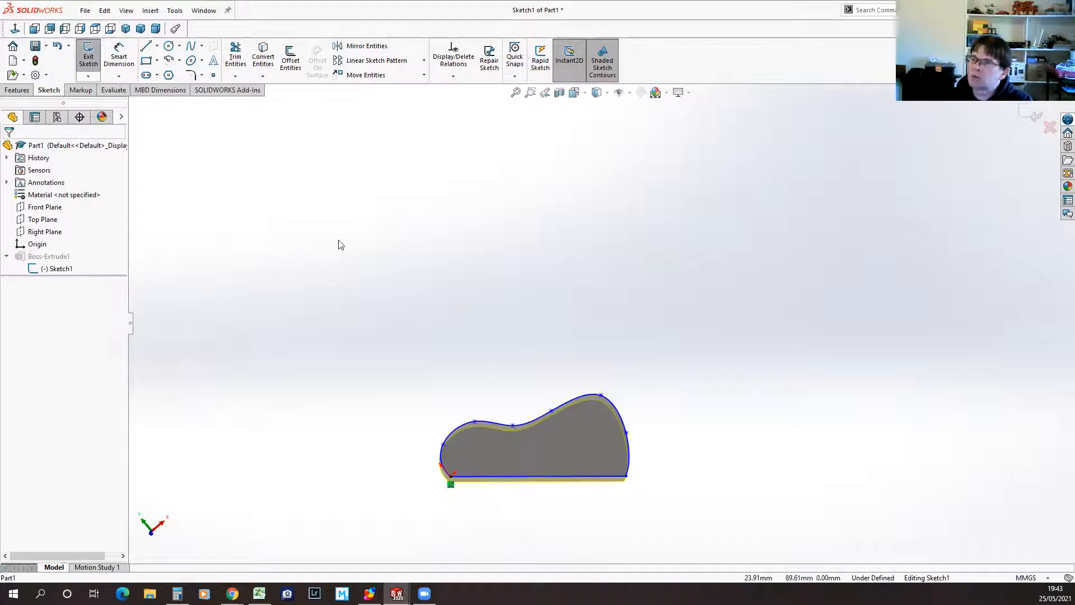
# Step: Smooth the spline's upper contour by repositioning its points from the origin side to the rounded peak
pyautogui.moveTo(443, 444); pyautogui.dragTo(482, 429)
pyautogui.click(489, 422)
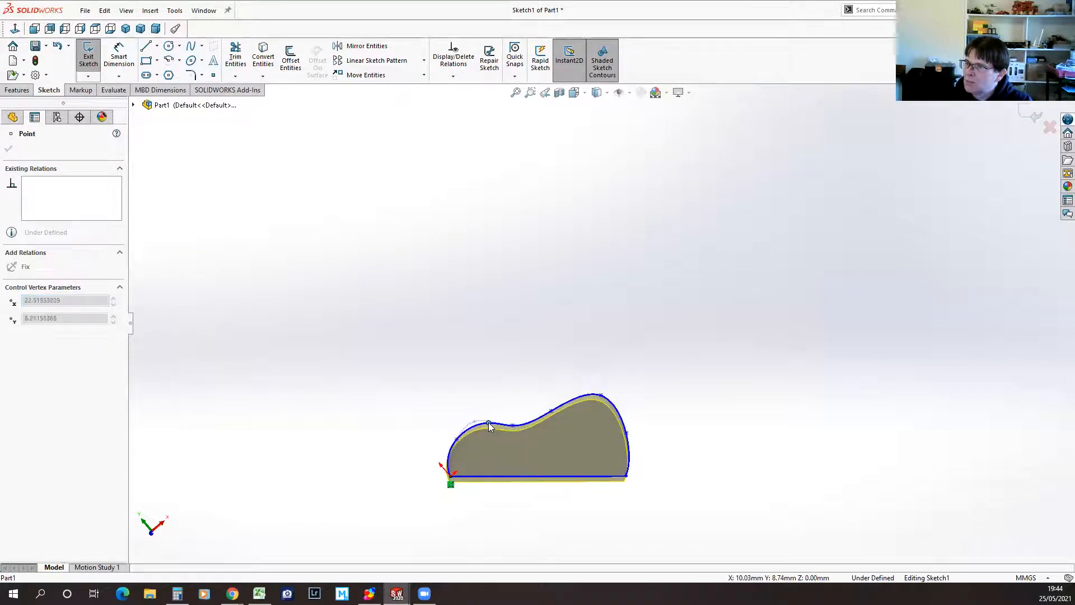
pyautogui.moveTo(519, 427)
pyautogui.mouseDown()
pyautogui.moveTo(562, 401)
pyautogui.moveTo(609, 413)
pyautogui.mouseUp()
pyautogui.click(591, 394)
pyautogui.click(718, 446)
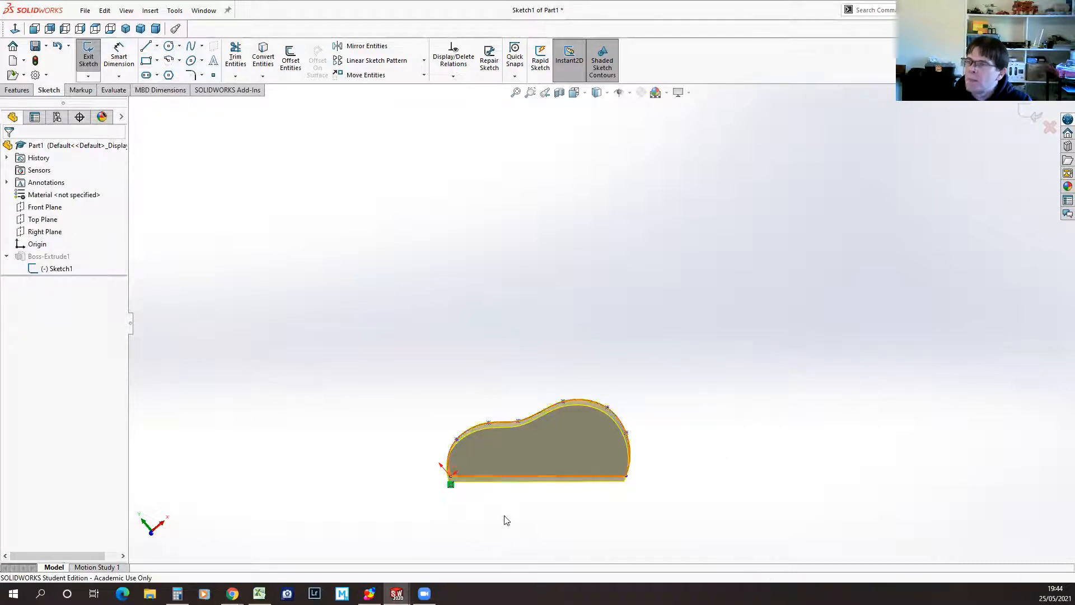
# Step: Try to make the straight base line horizontal, and delete the line from the sketch
pyautogui.click(552, 480)
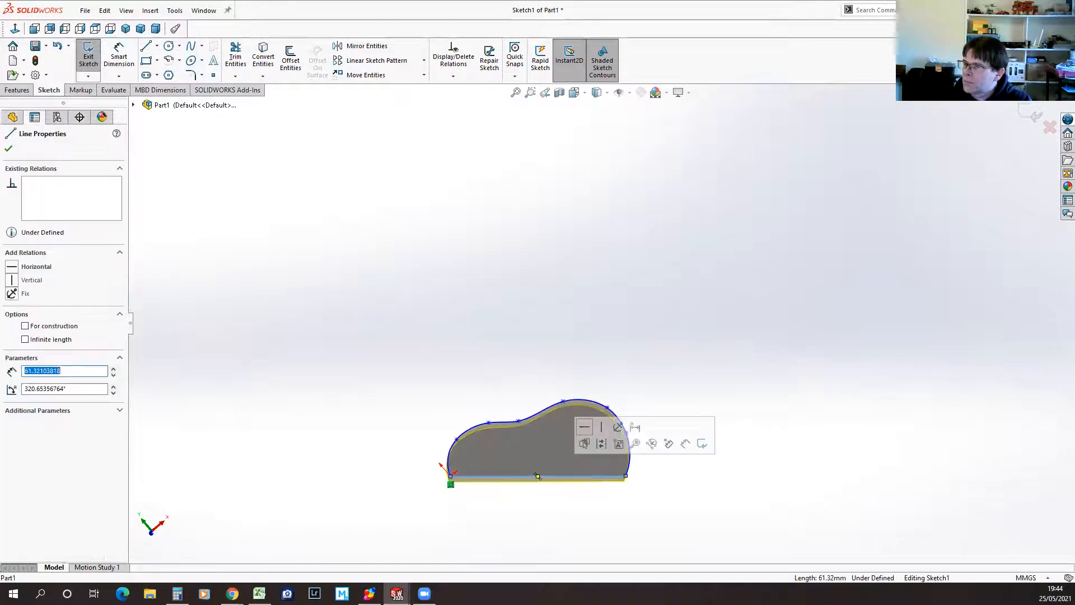
pyautogui.click(585, 429)
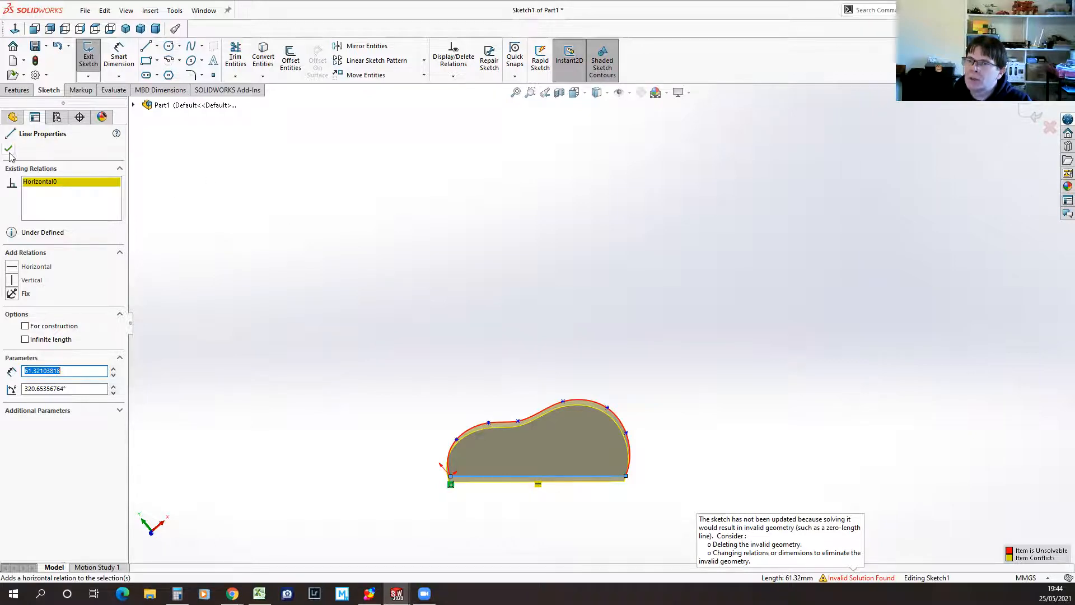
pyautogui.rightClick(571, 479)
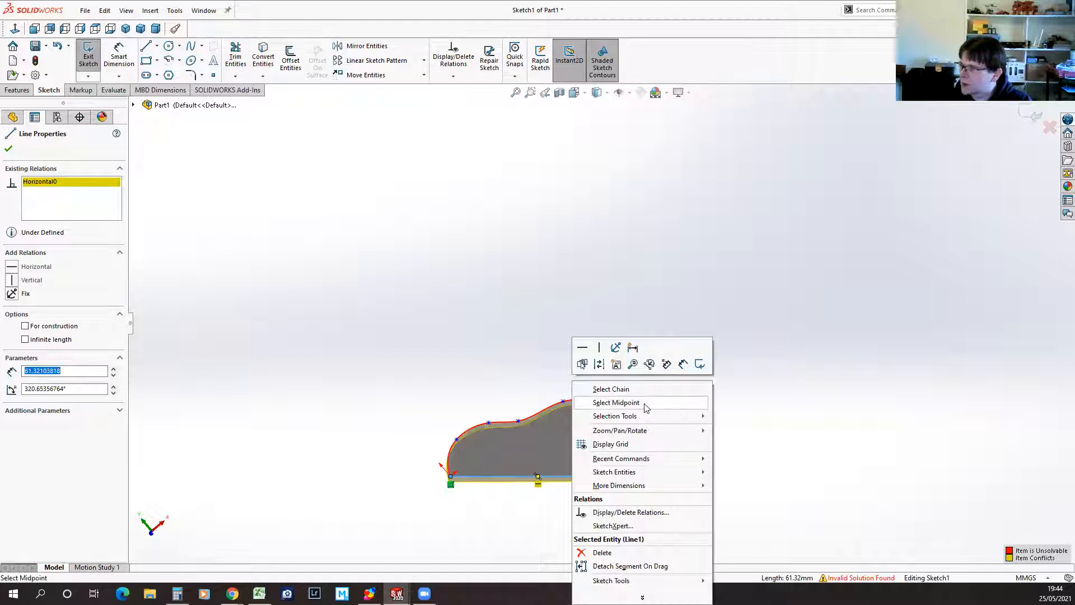
pyautogui.click(598, 553)
# Step: In the front view, move the four spline points nearest the origin upward to level the start of the curve
pyautogui.moveTo(691, 504); pyautogui.dragTo(725, 540, button='middle')
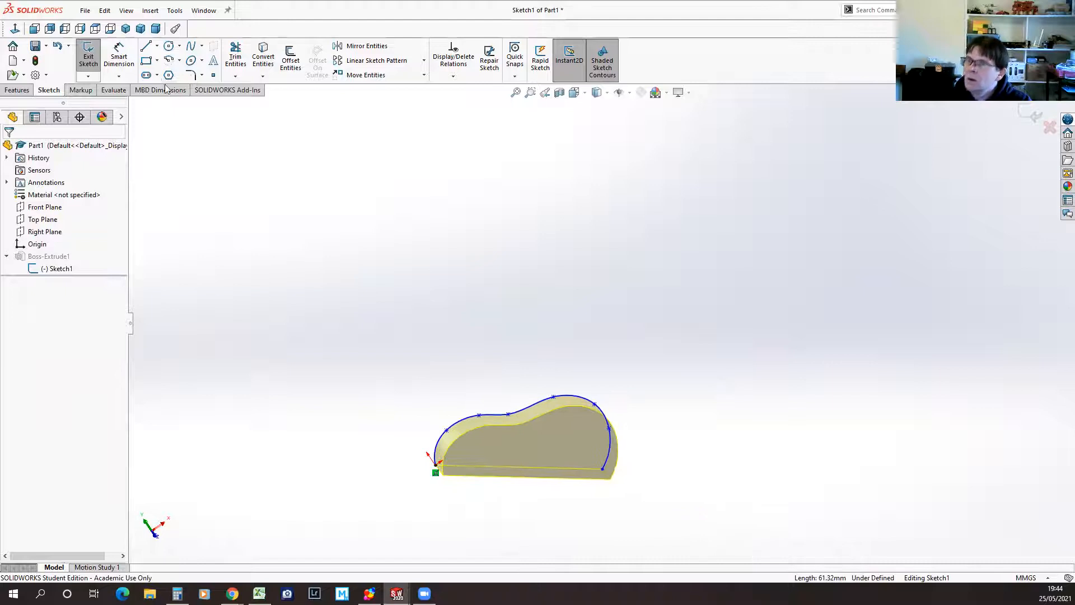
pyautogui.click(35, 28)
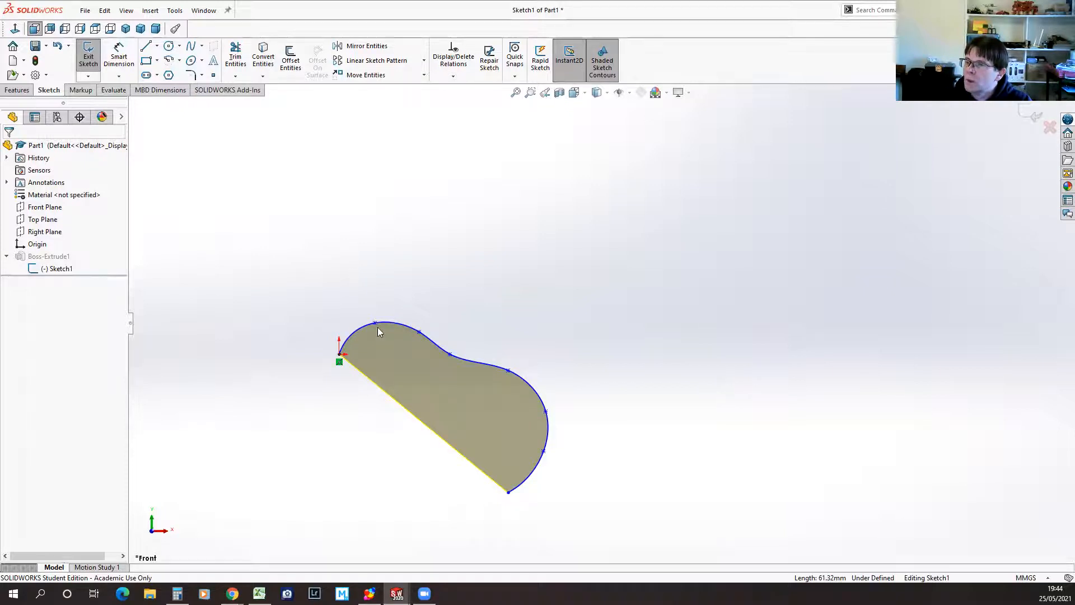
pyautogui.moveTo(376, 326)
pyautogui.mouseDown()
pyautogui.moveTo(355, 312)
pyautogui.moveTo(332, 317)
pyautogui.mouseUp()
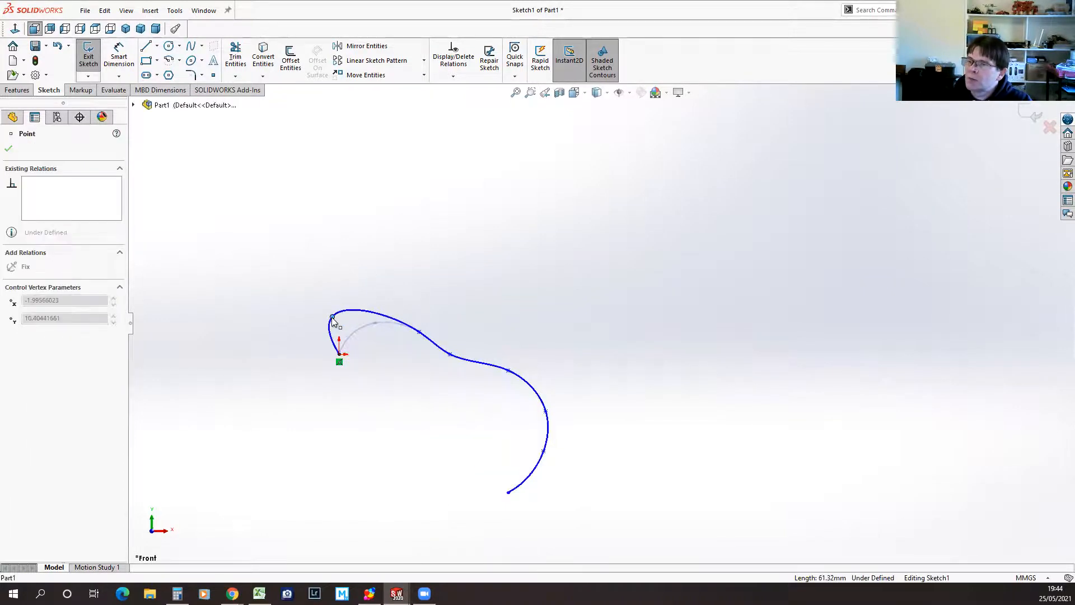
pyautogui.moveTo(420, 334); pyautogui.dragTo(355, 296)
pyautogui.moveTo(450, 355); pyautogui.dragTo(411, 304)
pyautogui.moveTo(508, 372); pyautogui.dragTo(486, 303)
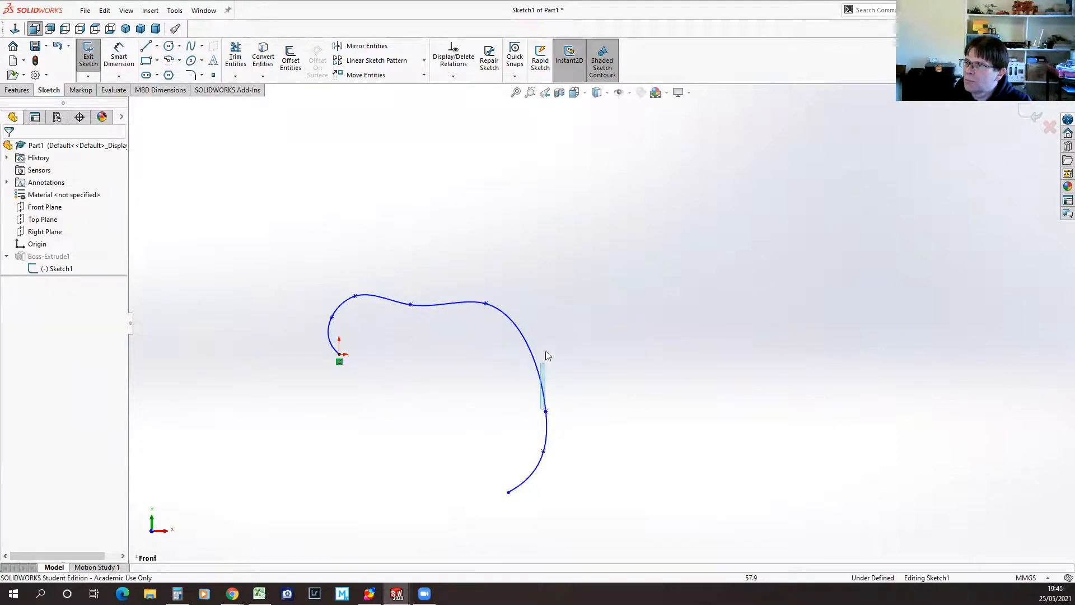
pyautogui.click(544, 367)
# Step: Raise the spline's remaining points into a rounded hump and place its free end about 54 mm from the origin, level with it
pyautogui.moveTo(411, 304); pyautogui.dragTo(404, 293)
pyautogui.moveTo(486, 304); pyautogui.dragTo(472, 283)
pyautogui.moveTo(545, 411); pyautogui.dragTo(514, 299)
pyautogui.moveTo(542, 454); pyautogui.dragTo(506, 413)
pyautogui.moveTo(508, 491); pyautogui.dragTo(532, 361)
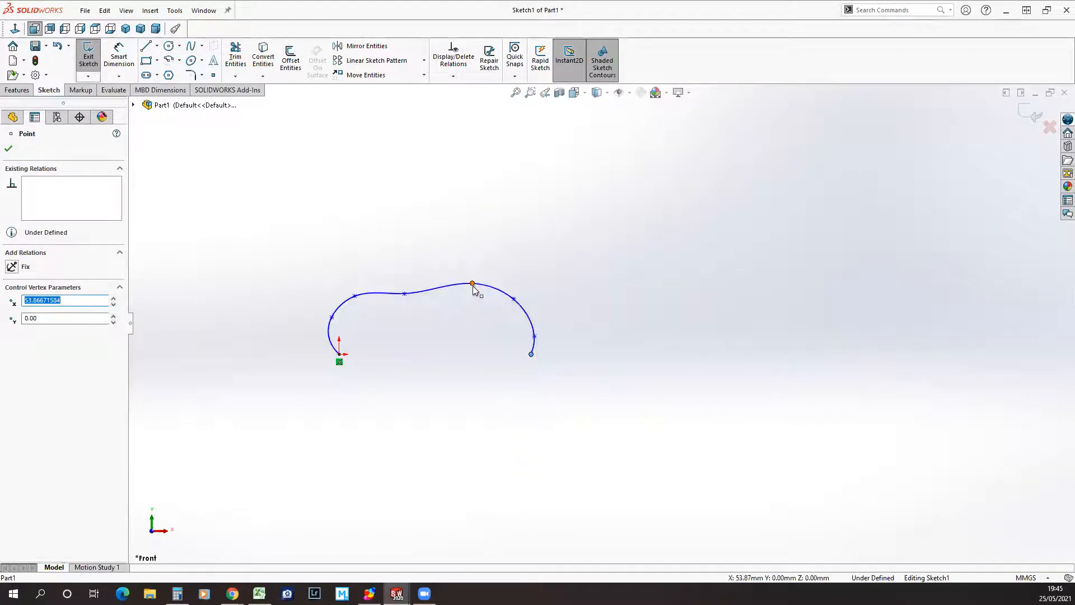
# Step: Move the spline's peak point to about X 35.8, Y 20.8 mm and its dip point to about X 21.1, Y 17.5 mm
pyautogui.moveTo(466, 276); pyautogui.dragTo(467, 281)
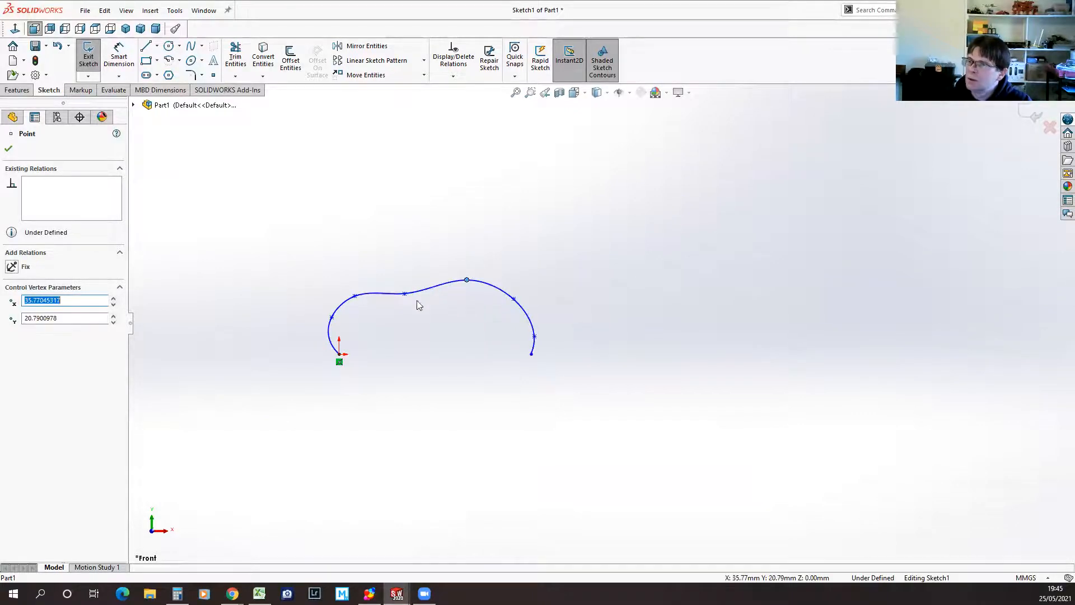
pyautogui.click(404, 293)
pyautogui.moveTo(405, 292); pyautogui.dragTo(415, 293)
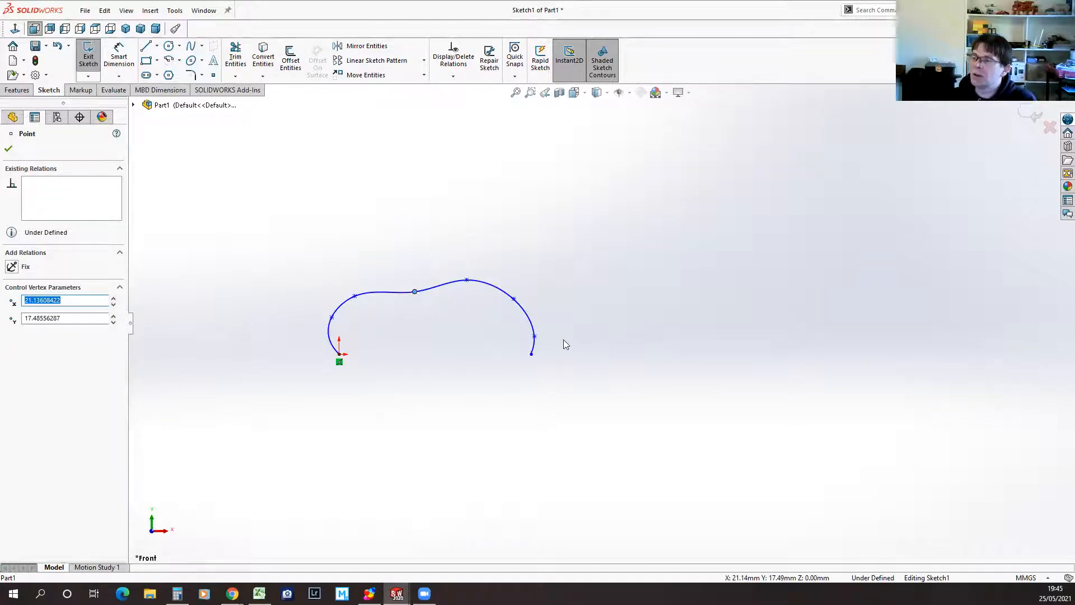
# Step: Pull in the two spline points beyond the peak and place the free end about 52.6 mm from the origin, level with it
pyautogui.click(534, 335)
pyautogui.moveTo(534, 335); pyautogui.dragTo(508, 292)
pyautogui.click(514, 299)
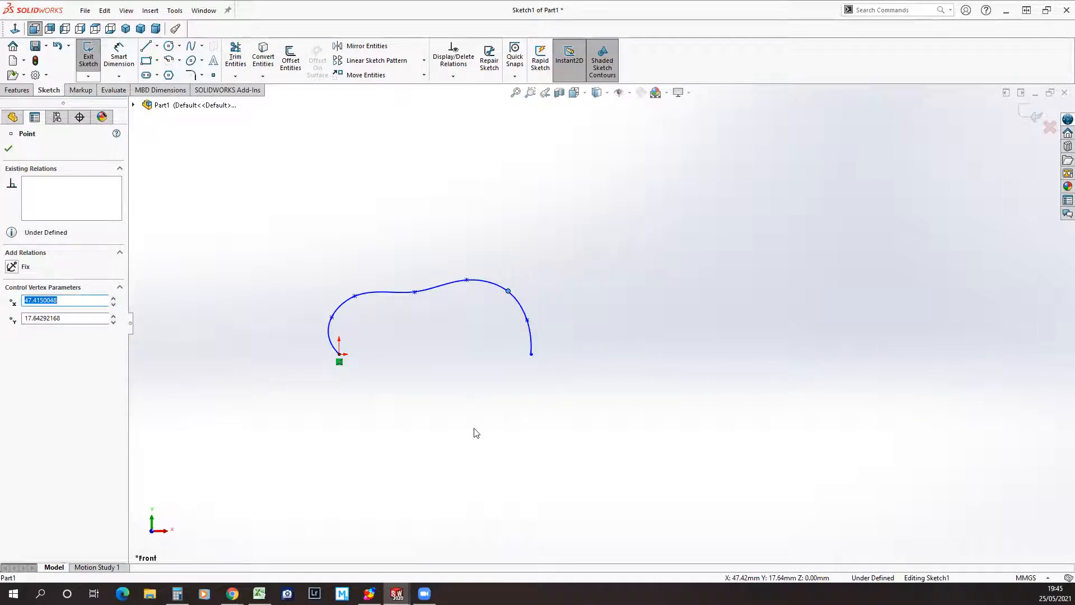
pyautogui.click(529, 354)
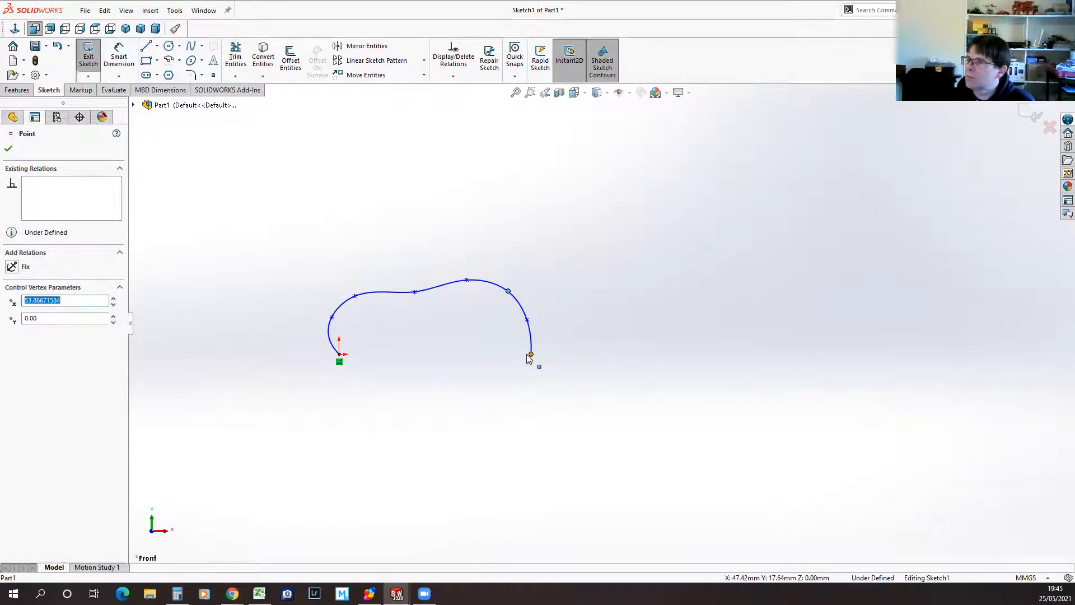
pyautogui.moveTo(531, 355); pyautogui.dragTo(526, 353)
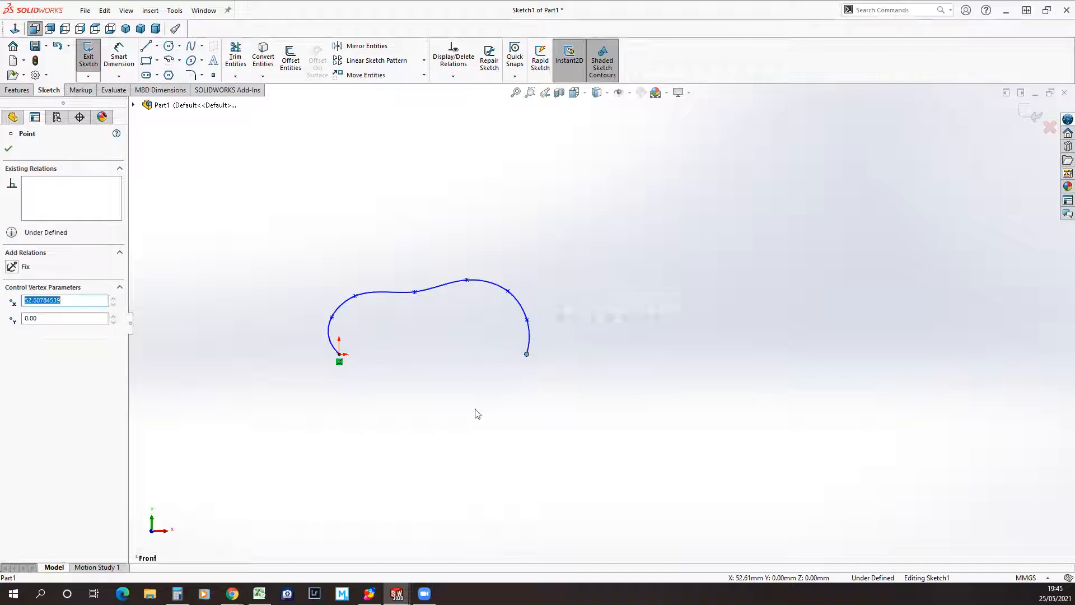
# Step: Close the profile with a horizontal base line from the origin to the spline's free end
pyautogui.click(147, 47)
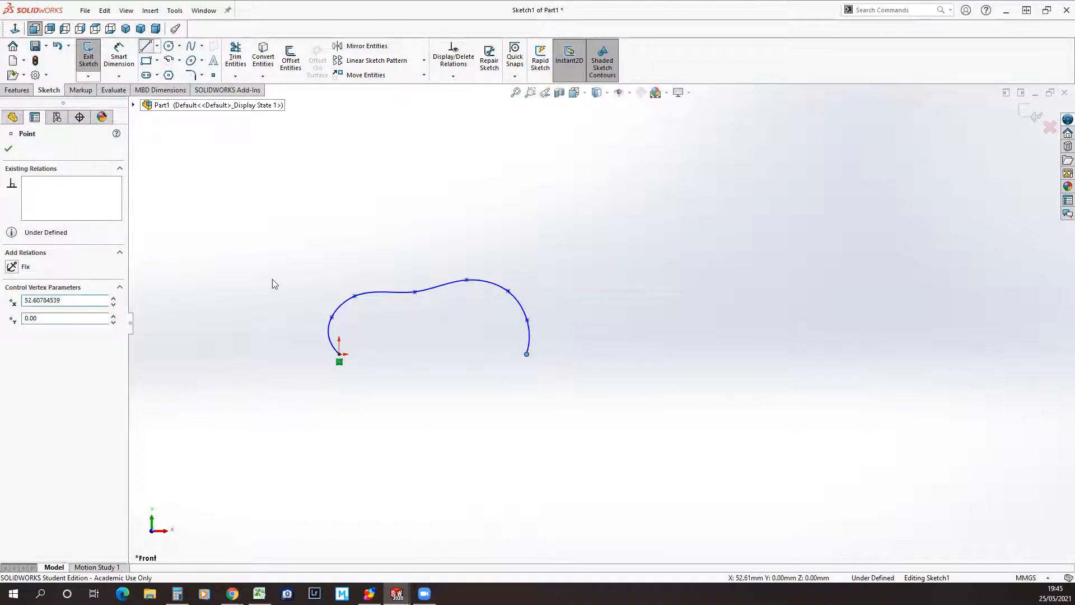
pyautogui.click(339, 354)
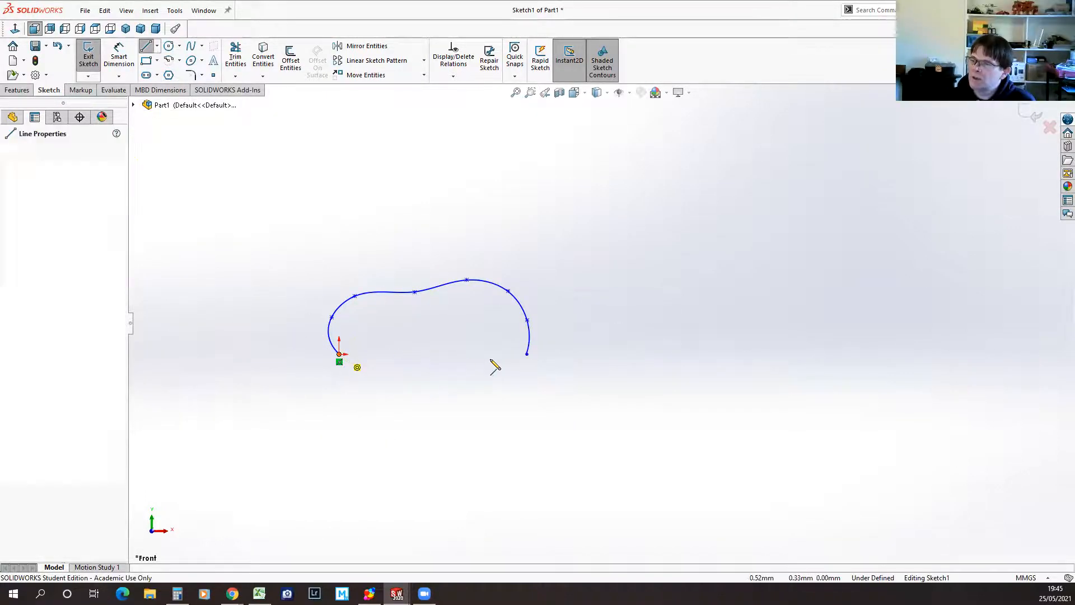
pyautogui.click(526, 353)
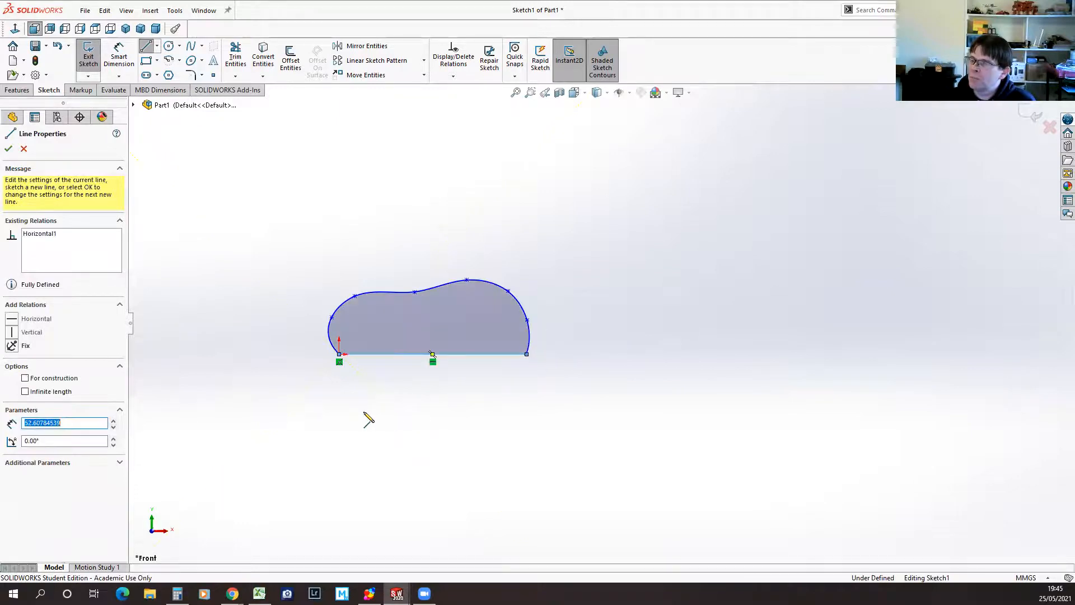
pyautogui.click(9, 149)
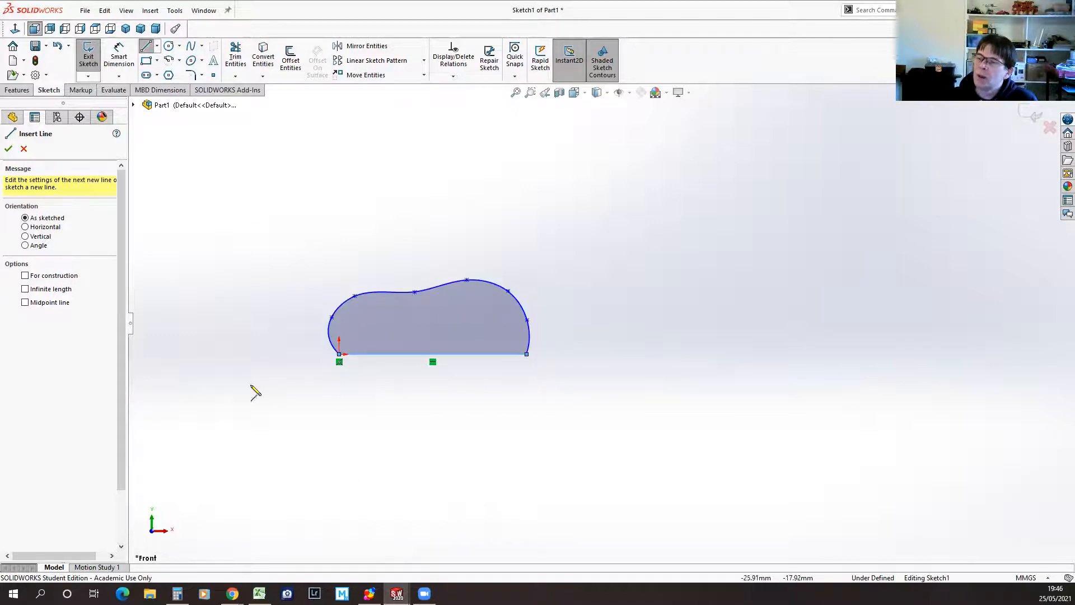
# Step: Dimension the base line at 55 mm and reposition the two spline points beyond the peak to round off that end
pyautogui.click(119, 55)
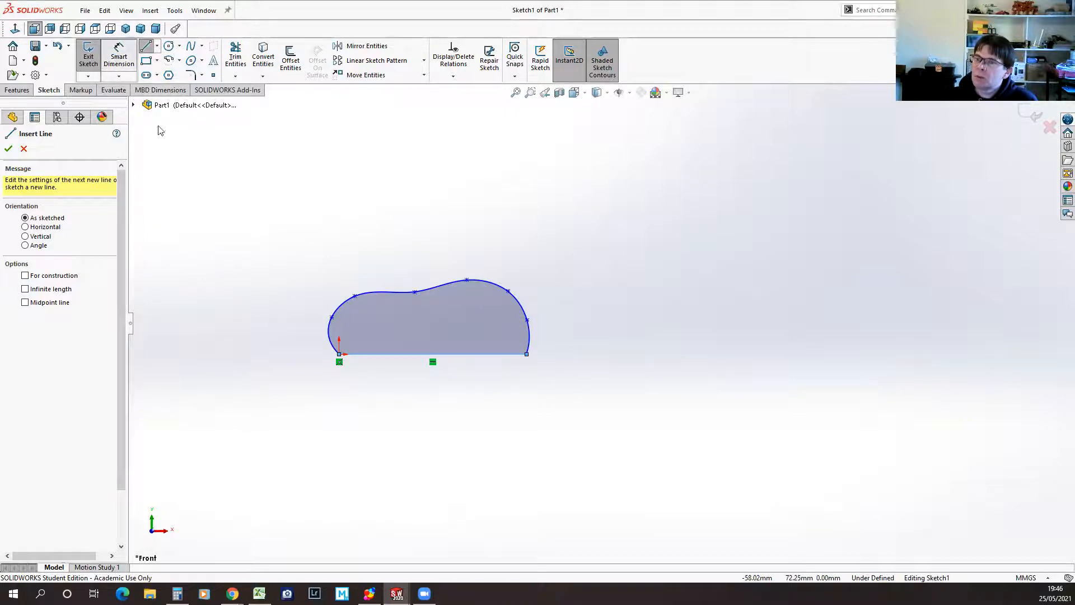
pyautogui.click(412, 355)
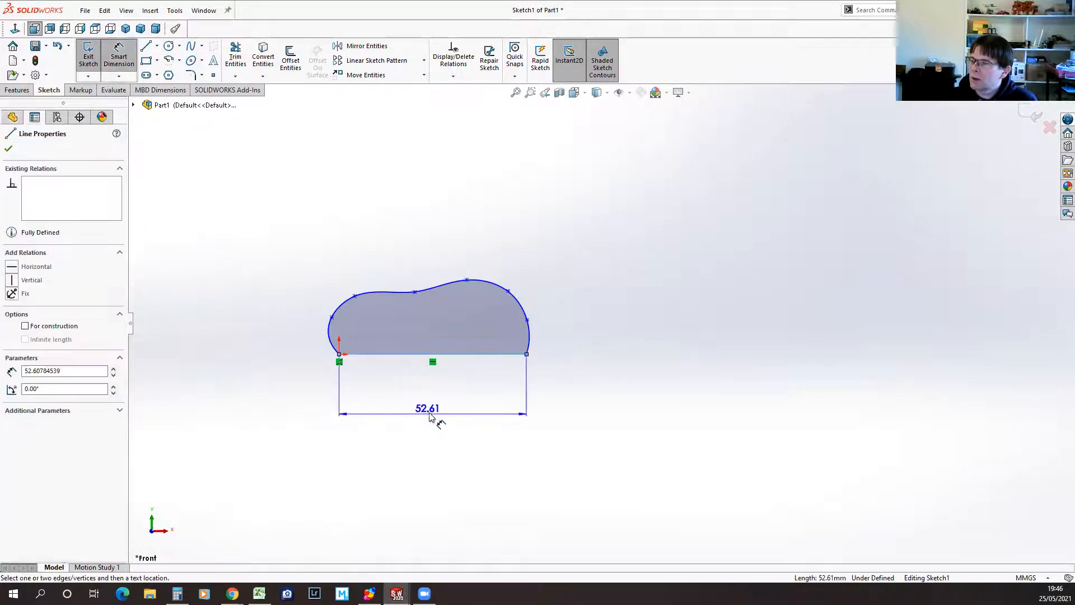
pyautogui.click(435, 417)
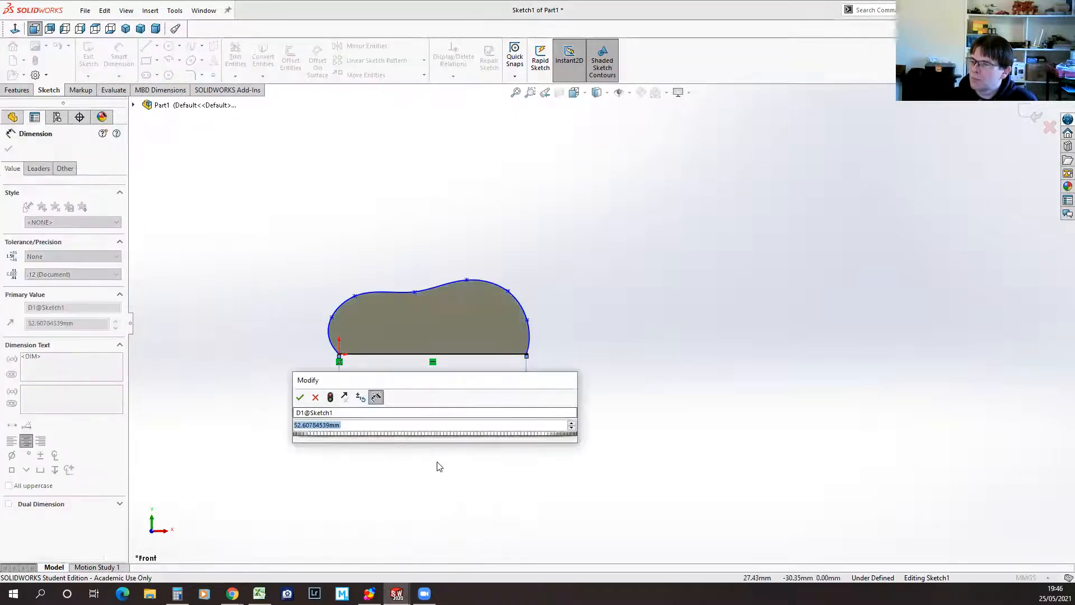
pyautogui.press('BackSpace')
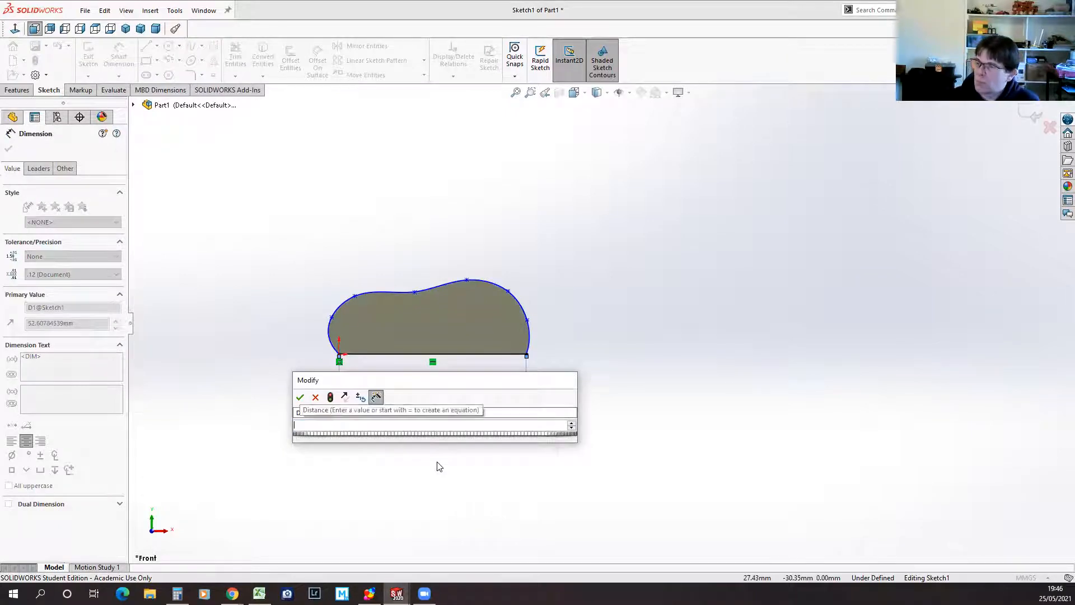
pyautogui.write('55')
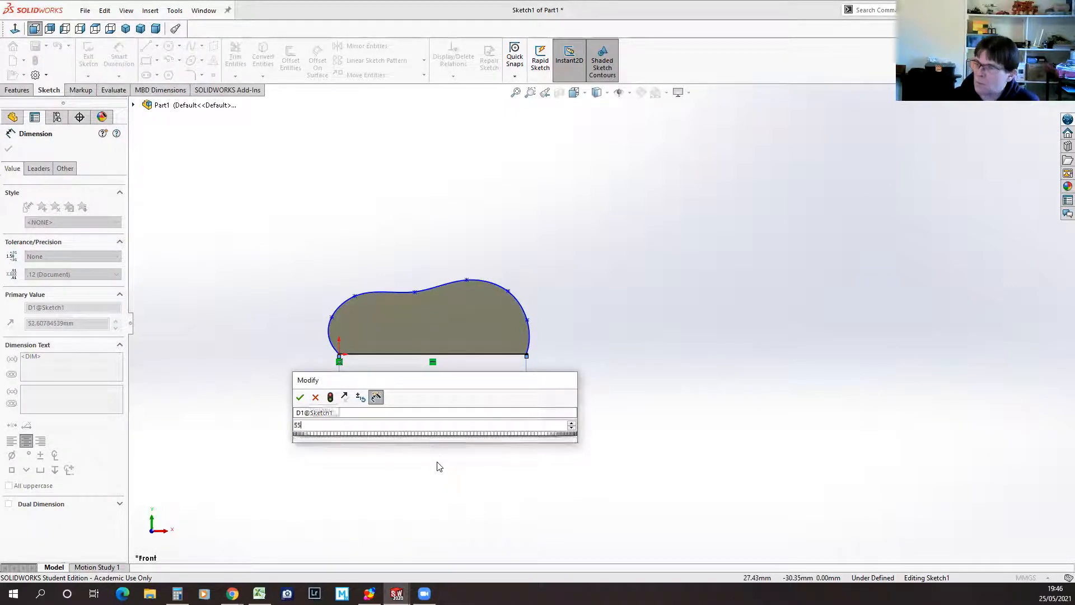
pyautogui.press('Return')
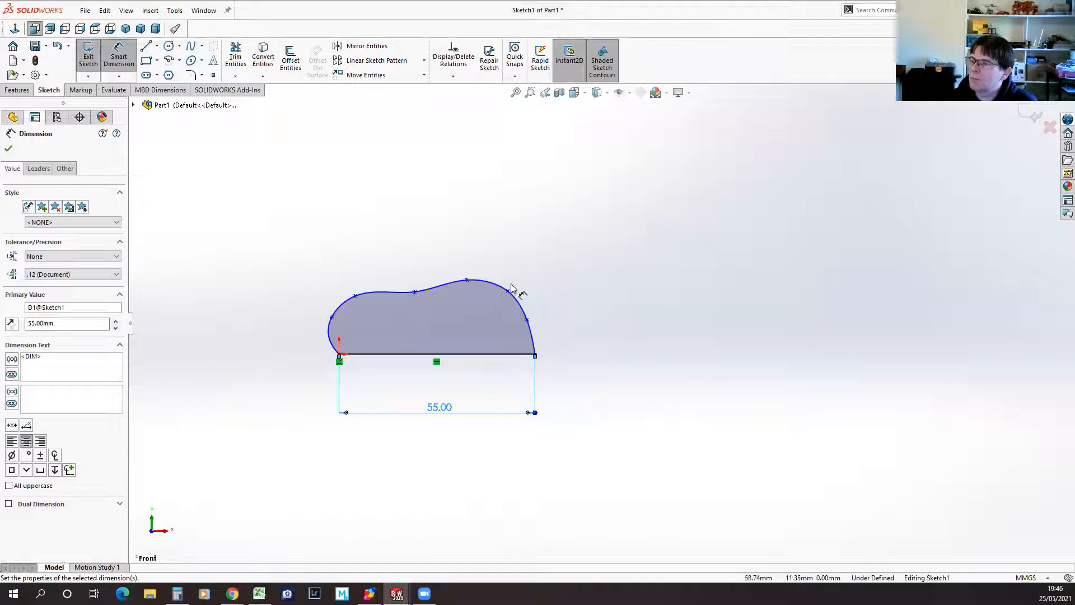
pyautogui.press('Escape')
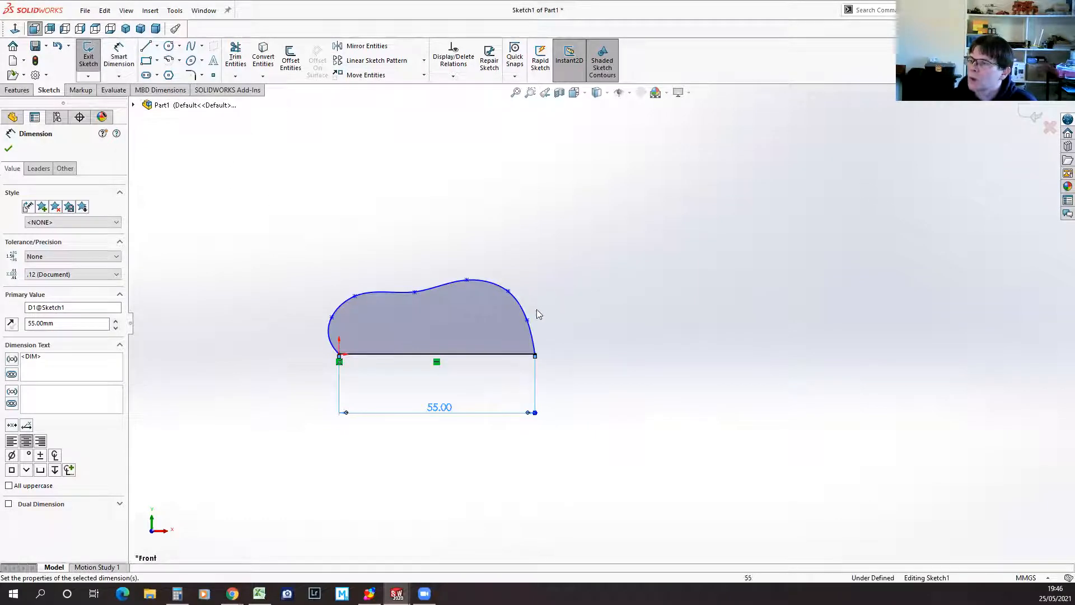
pyautogui.moveTo(527, 320); pyautogui.dragTo(502, 287)
# Step: Dimension the vertical distance from the origin to the first spline point above it, keeping the value as drawn
pyautogui.click(118, 56)
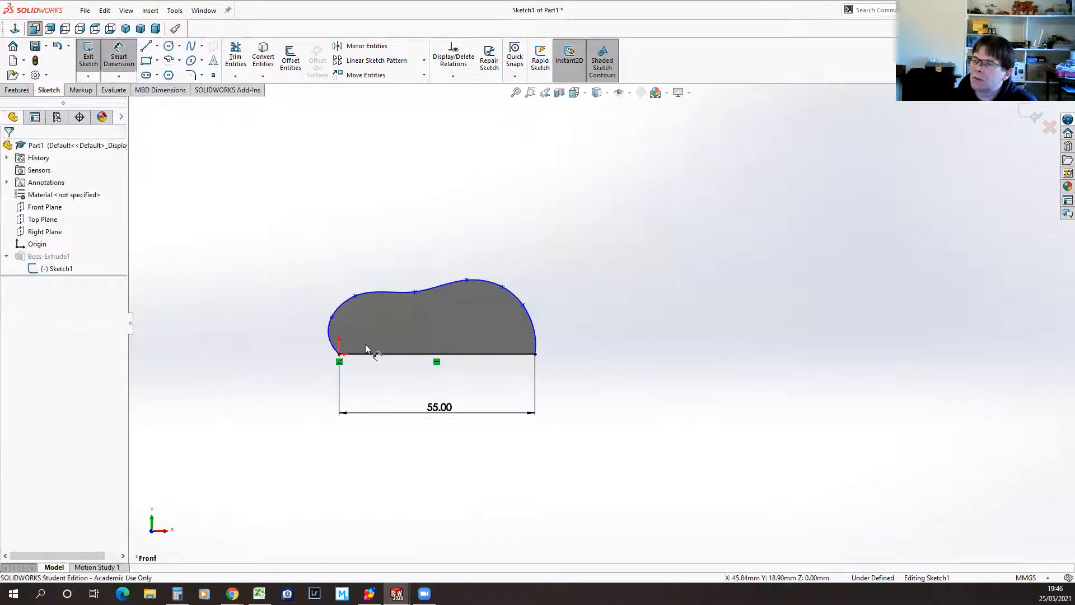
pyautogui.click(339, 354)
pyautogui.click(332, 316)
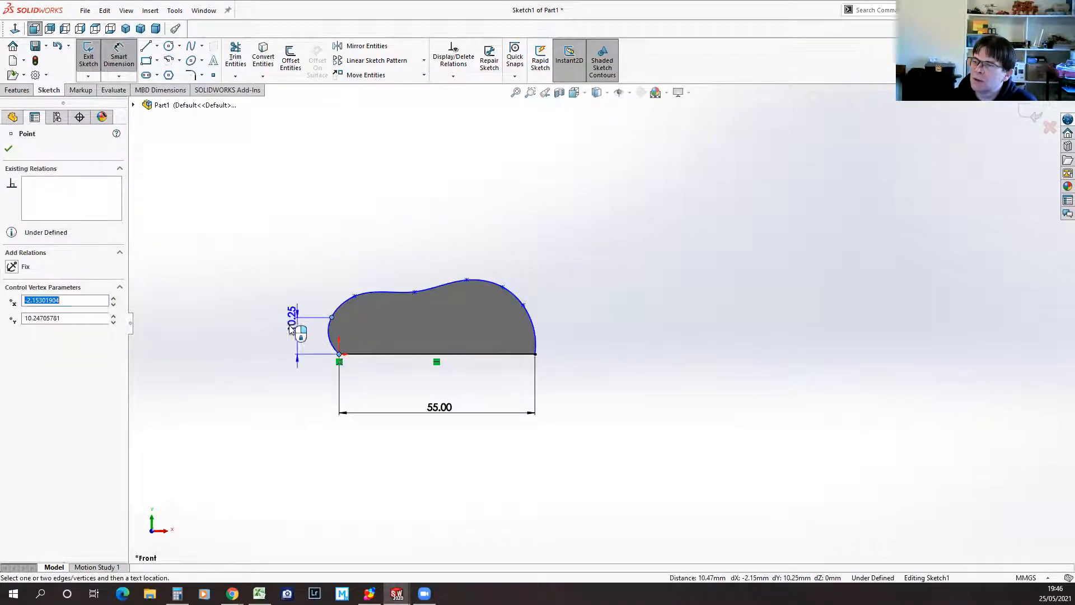
pyautogui.click(294, 335)
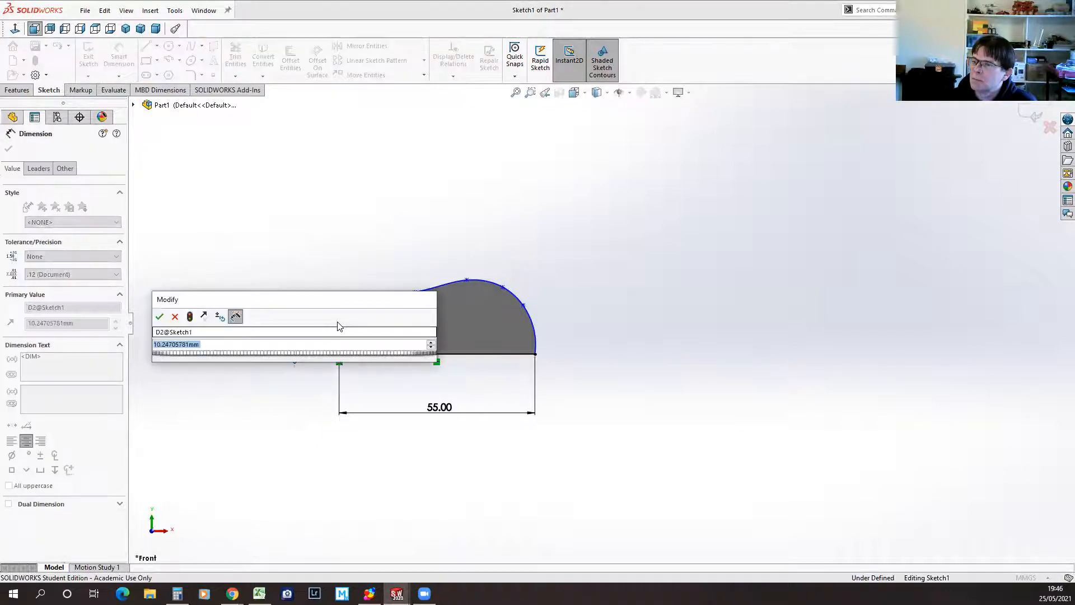
pyautogui.click(160, 316)
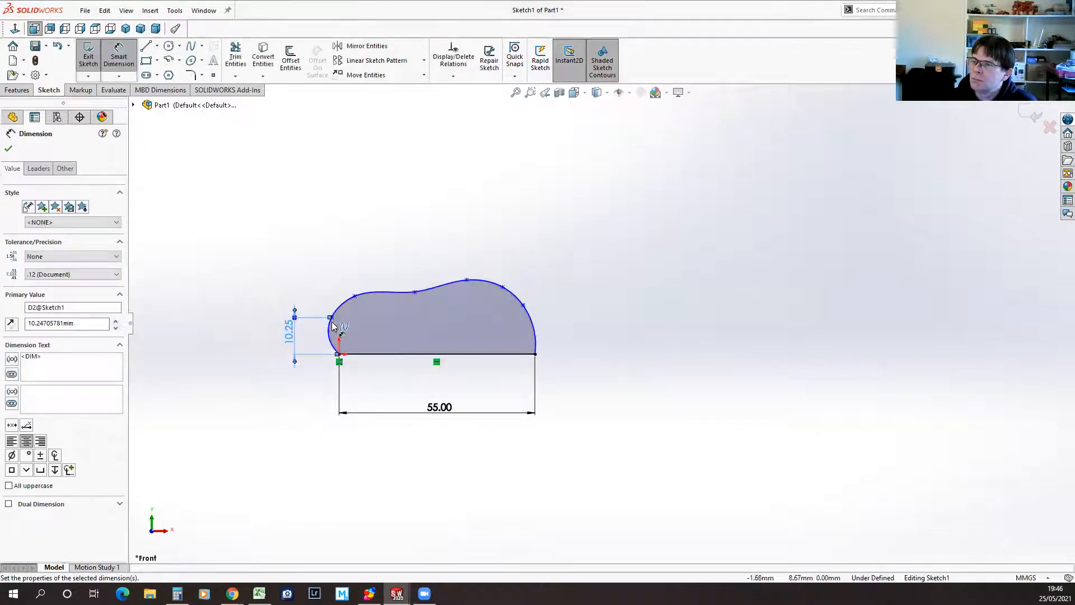
# Step: Dimension the vertical distance between the first and second spline points above the origin
pyautogui.click(354, 296)
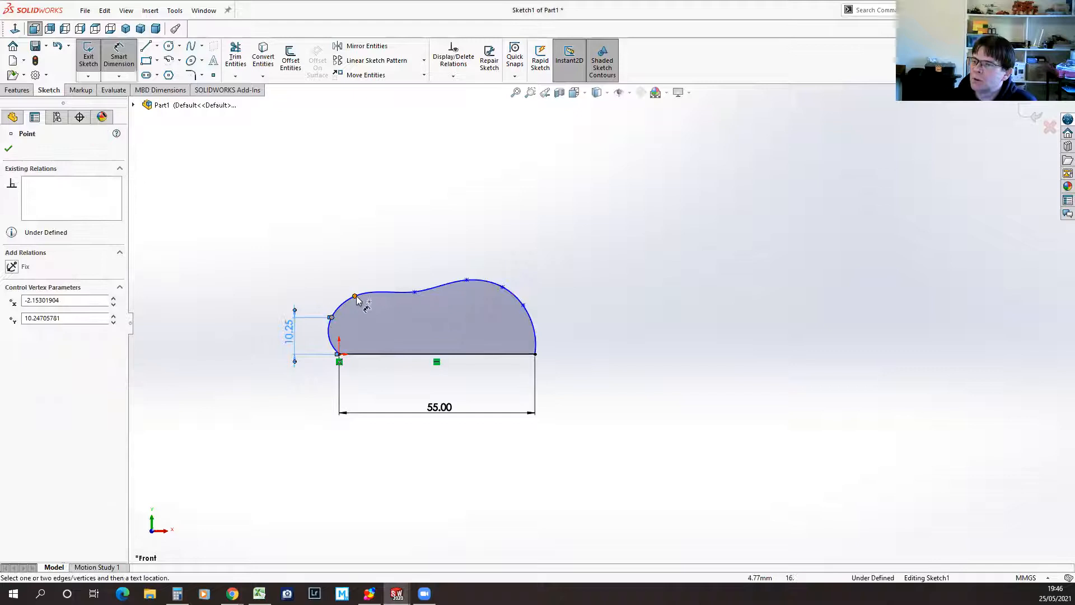
pyautogui.click(314, 299)
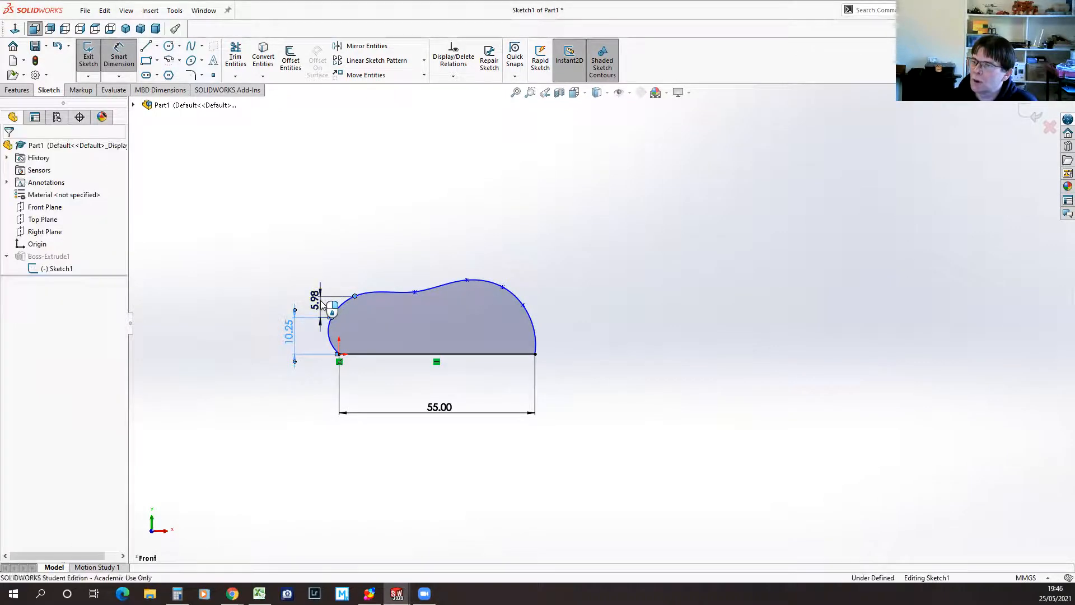
pyautogui.click(184, 285)
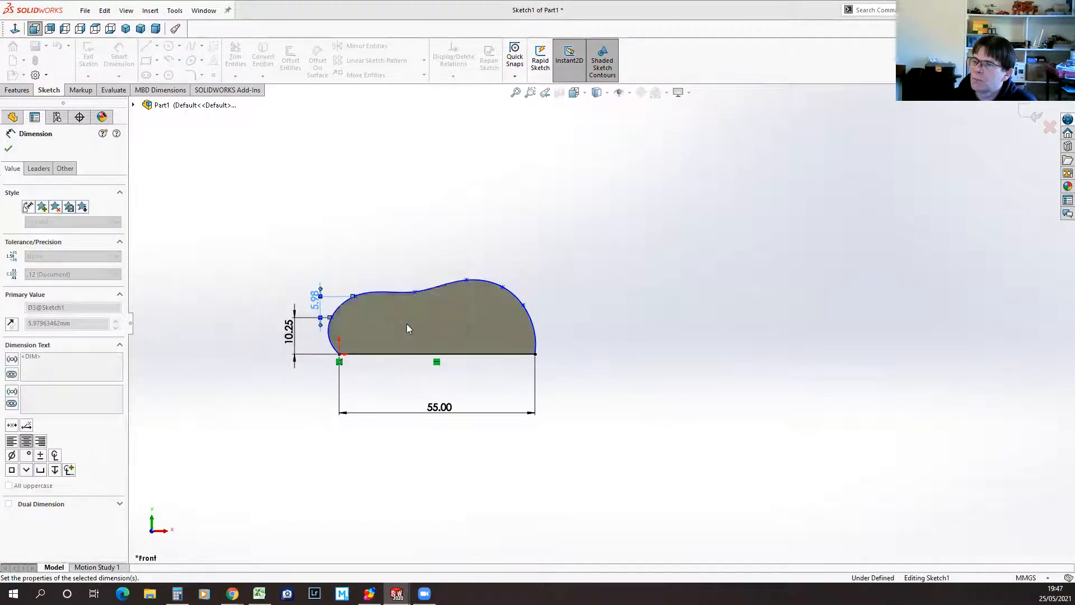
# Step: Dimension the horizontal distance between the second spline point and the dip point, leaving its value as drawn
pyautogui.click(353, 296)
pyautogui.click(414, 292)
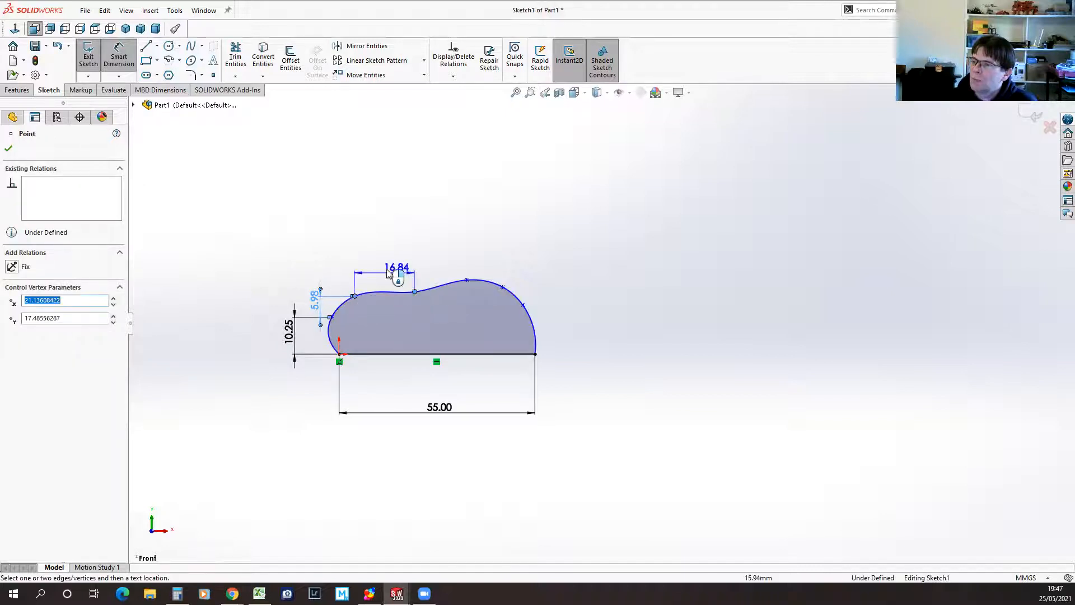
pyautogui.click(388, 269)
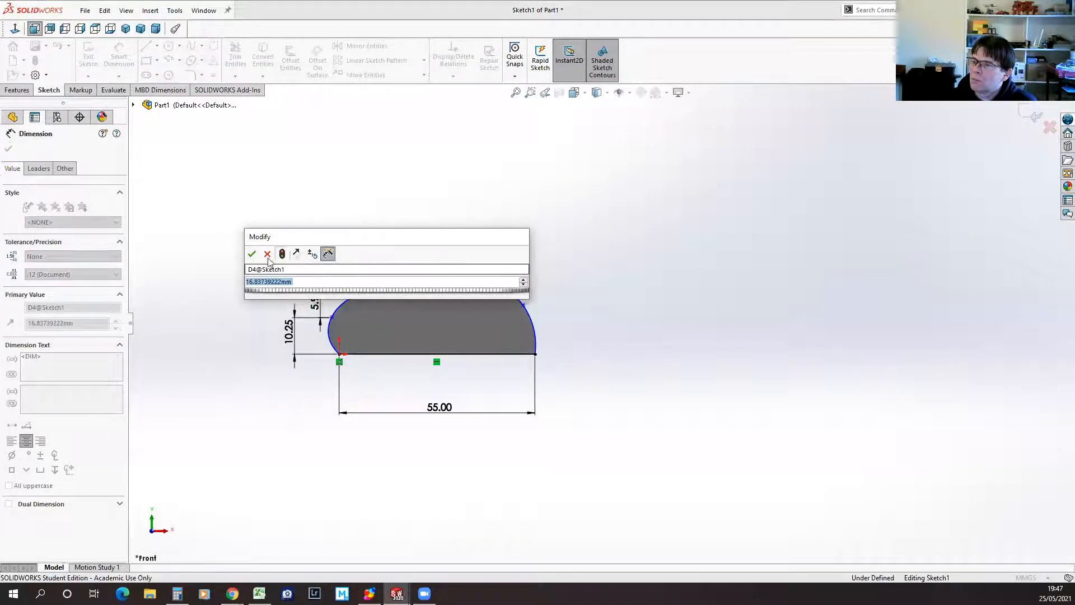
pyautogui.click(268, 254)
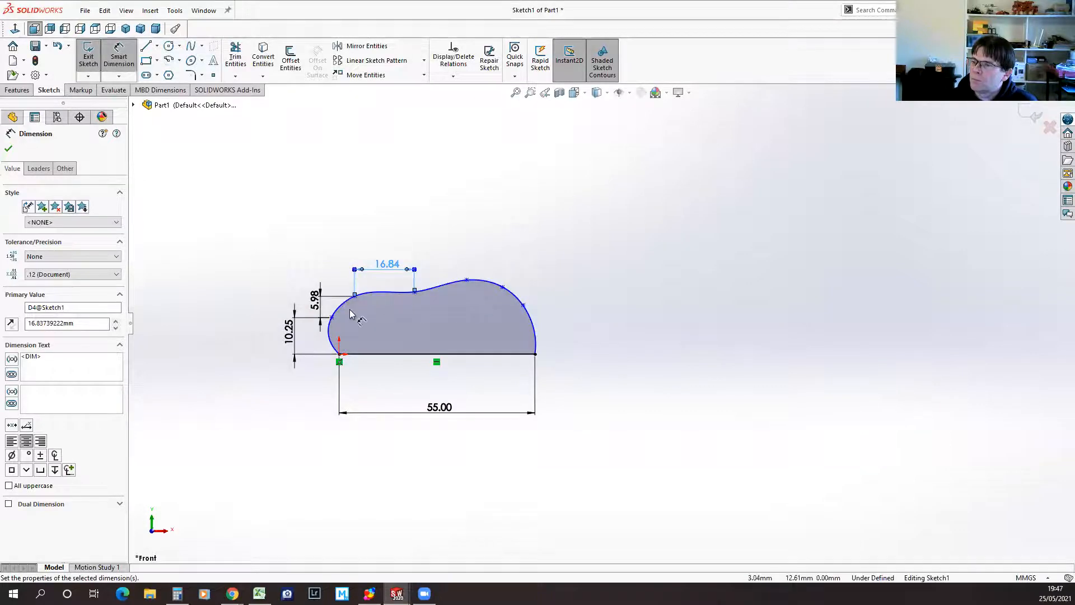
# Step: Dimension the horizontal offset between the origin and the first spline point, and check its placement up close
pyautogui.click(341, 352)
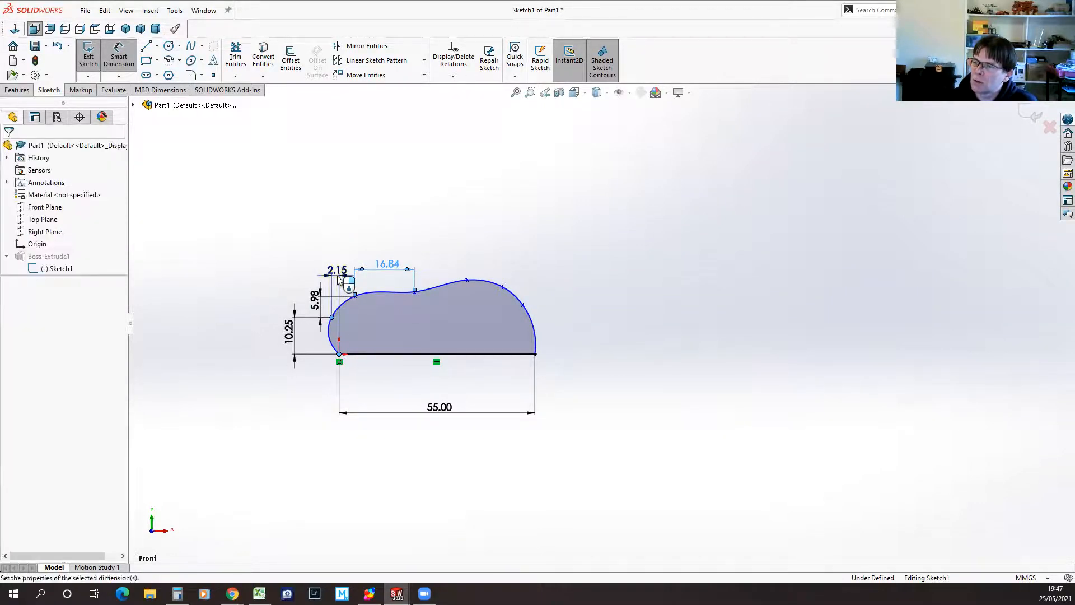
pyautogui.click(338, 276)
pyautogui.click(202, 259)
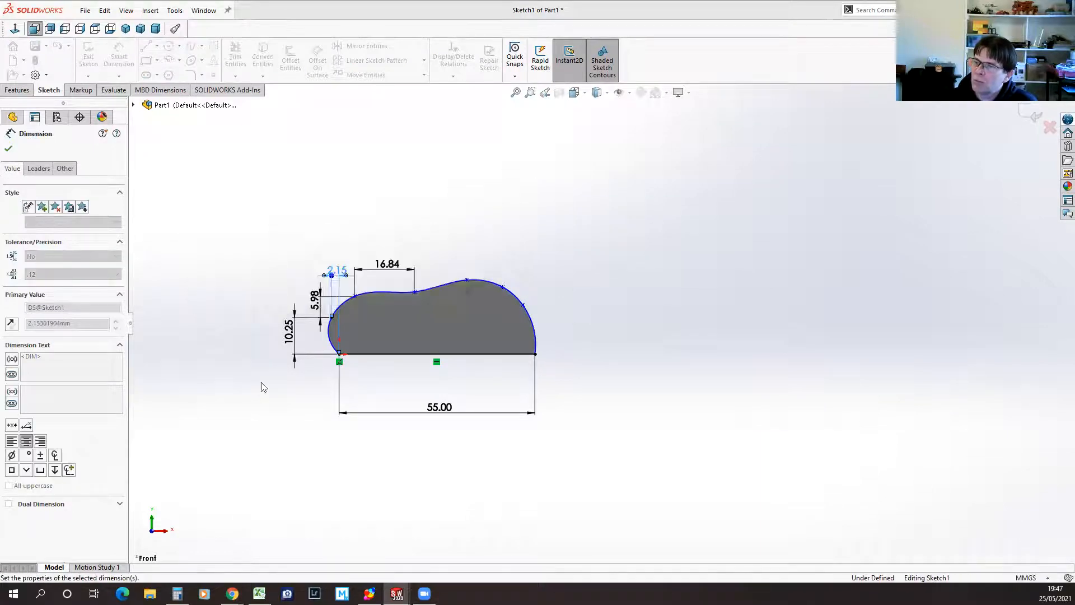
pyautogui.press('z')
pyautogui.scroll(-10, 568, 290)
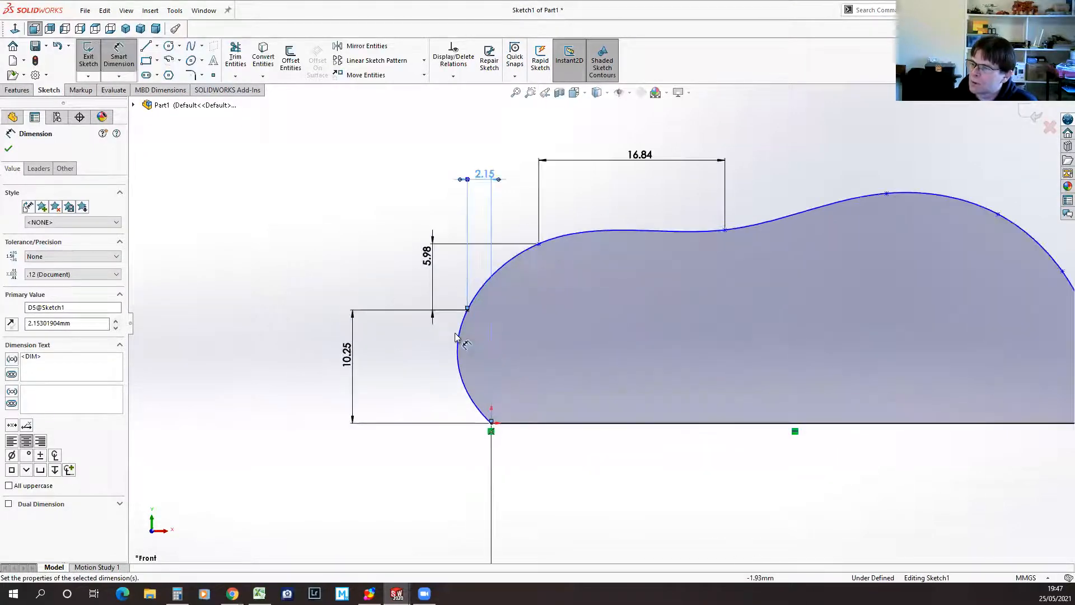
pyautogui.scroll(2, 568, 290)
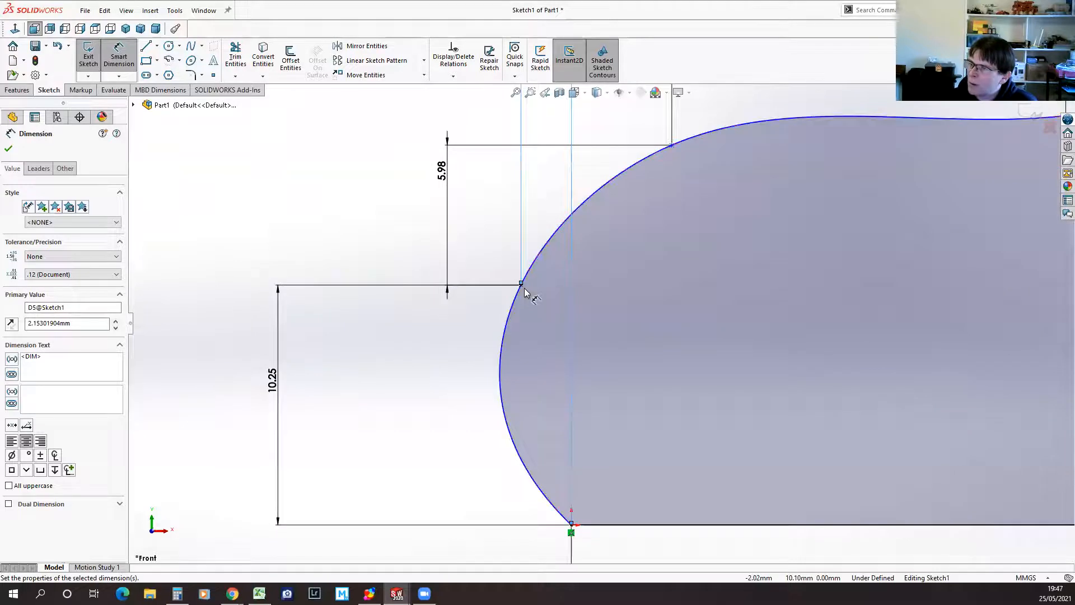
pyautogui.click(425, 329)
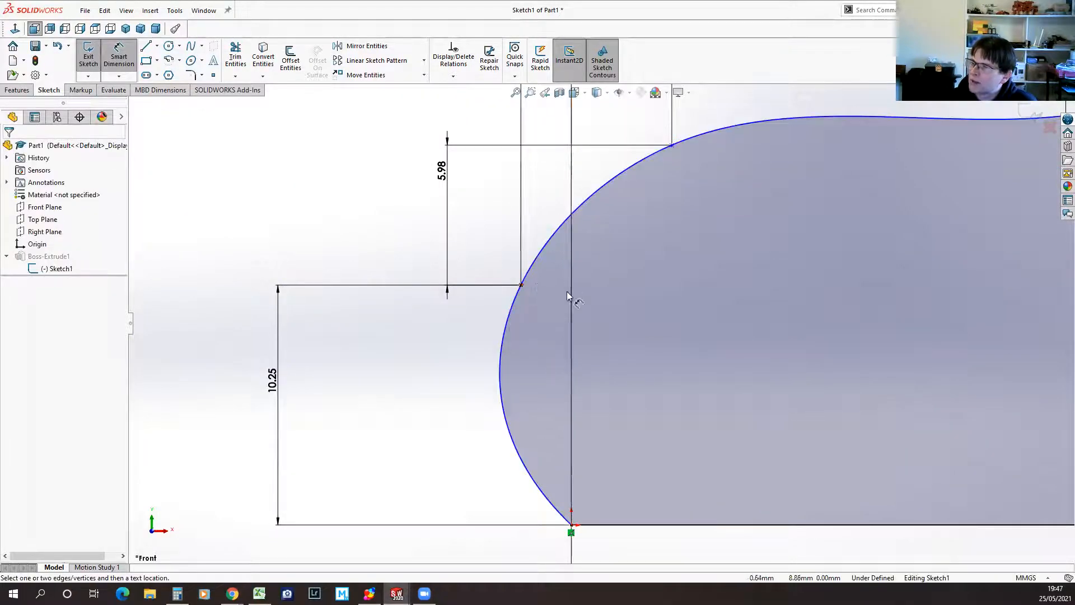
# Step: Dimension the horizontal distance between the origin and the second spline point, keeping the value as drawn
pyautogui.scroll(5, 722, 149)
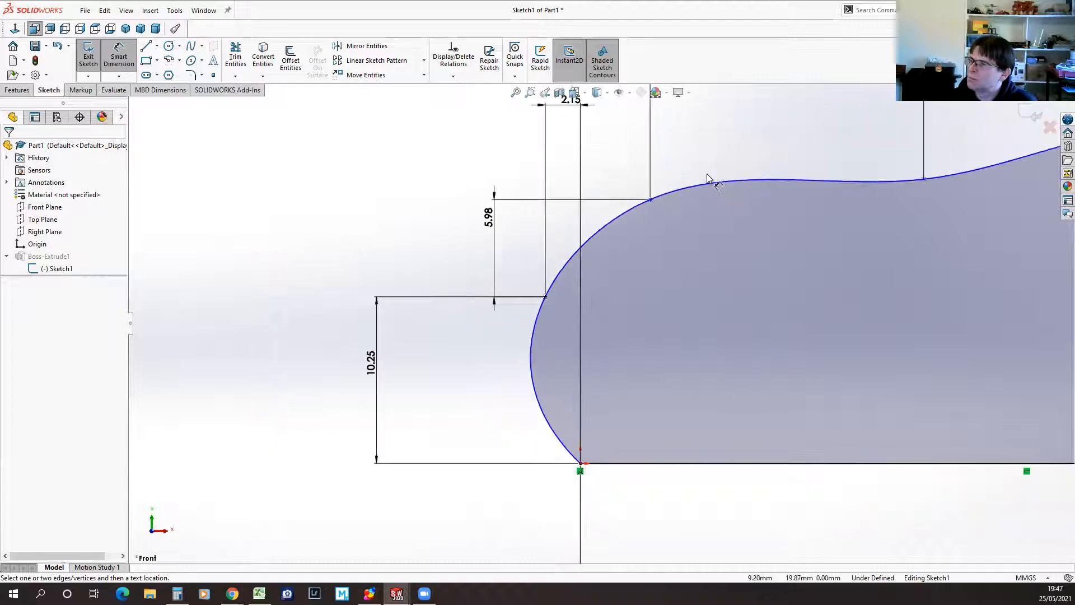
pyautogui.scroll(-4, 644, 230)
pyautogui.scroll(1, 644, 227)
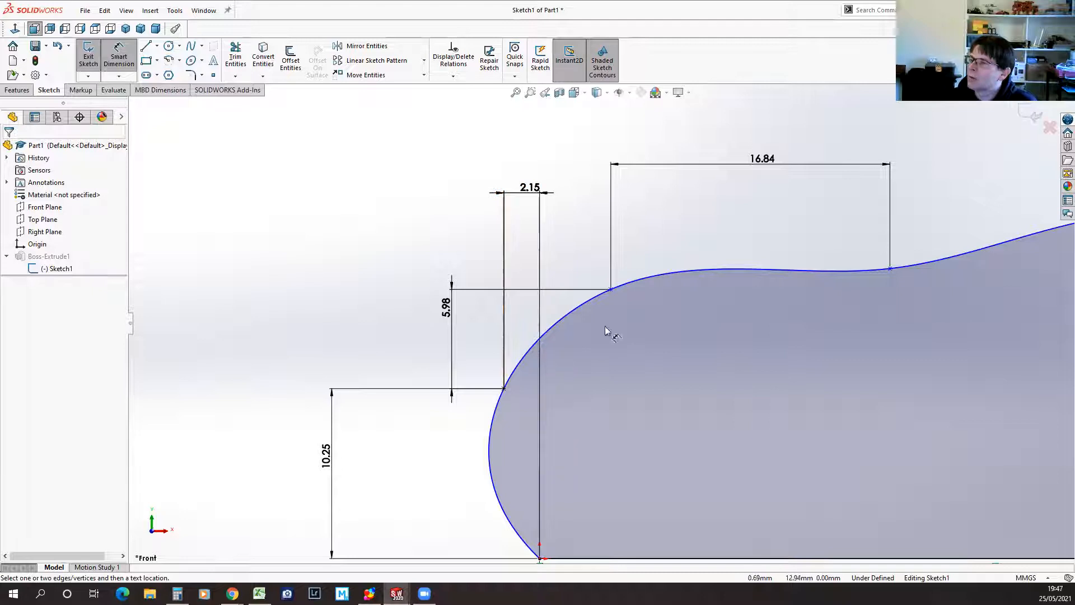
pyautogui.scroll(3, 628, 365)
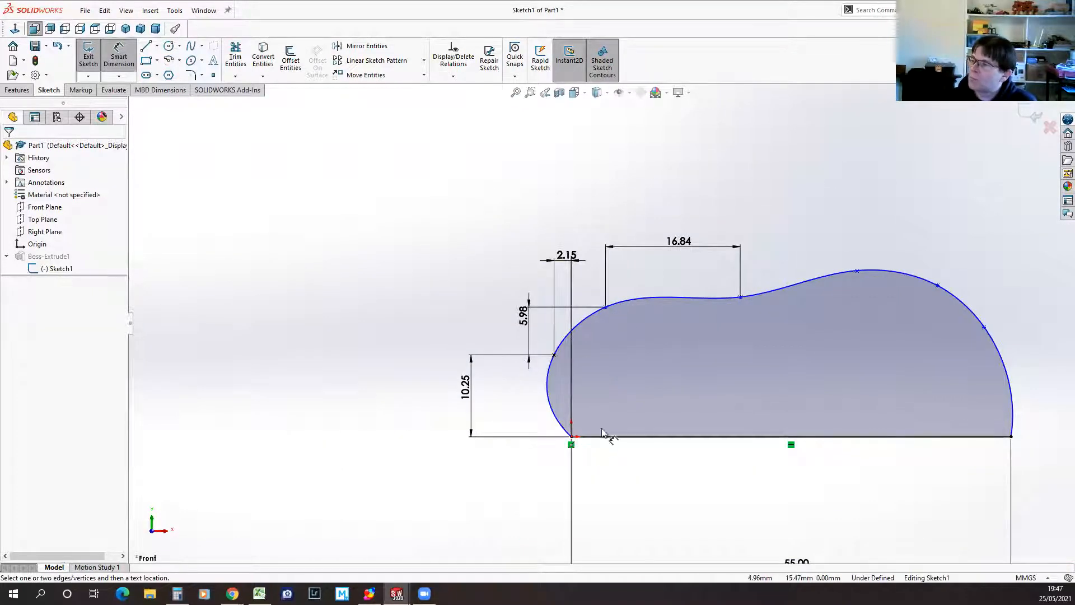
pyautogui.click(572, 438)
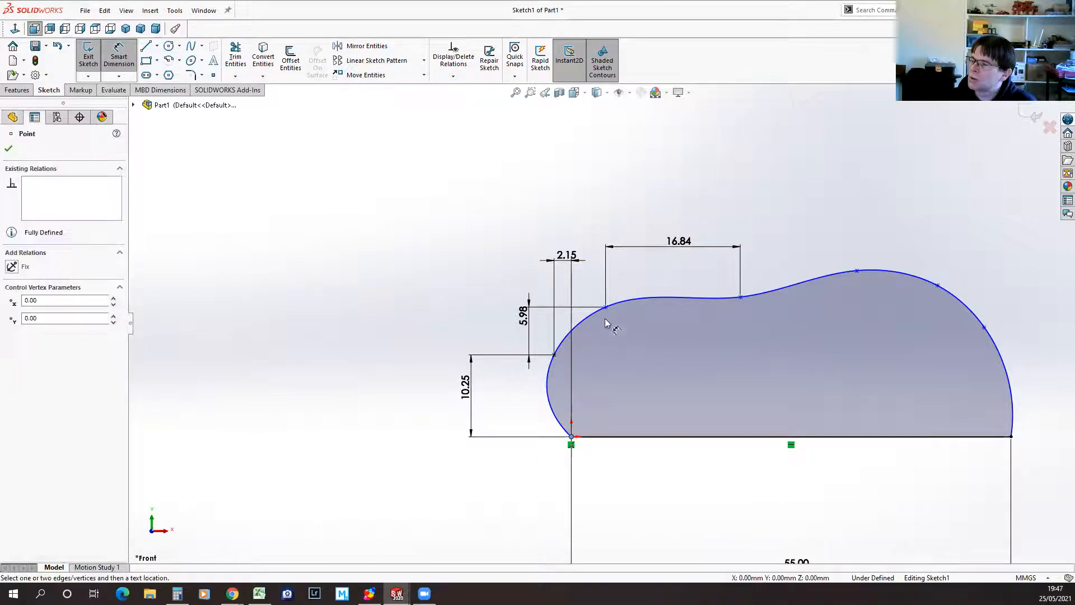
pyautogui.click(606, 306)
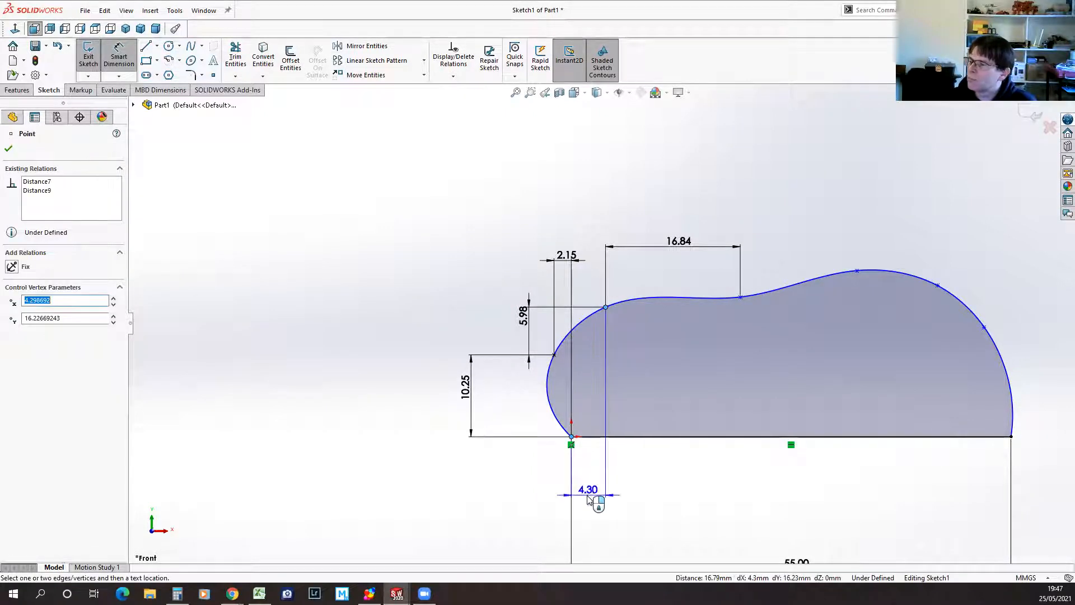
pyautogui.click(590, 498)
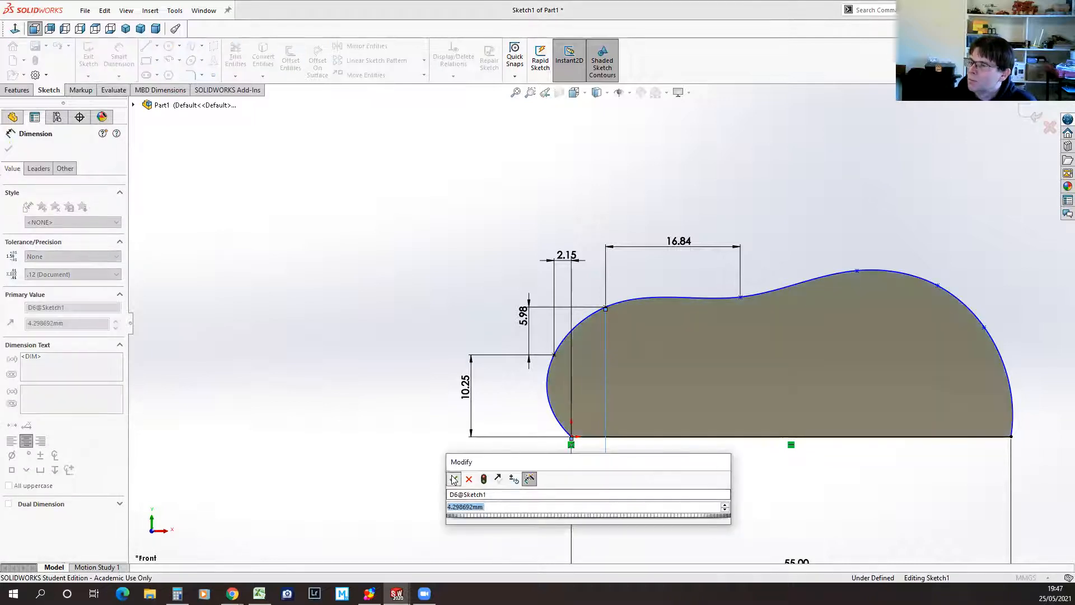
pyautogui.click(454, 480)
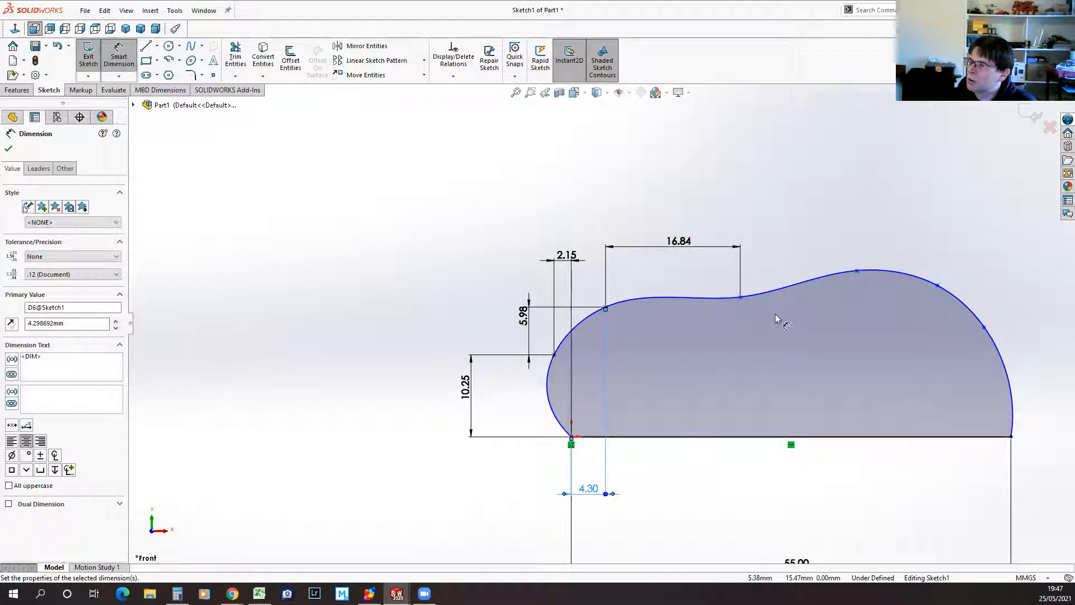
# Step: Dimension the vertical distance between the dip point and the base line as drawn, and finish dimensioning
pyautogui.click(740, 298)
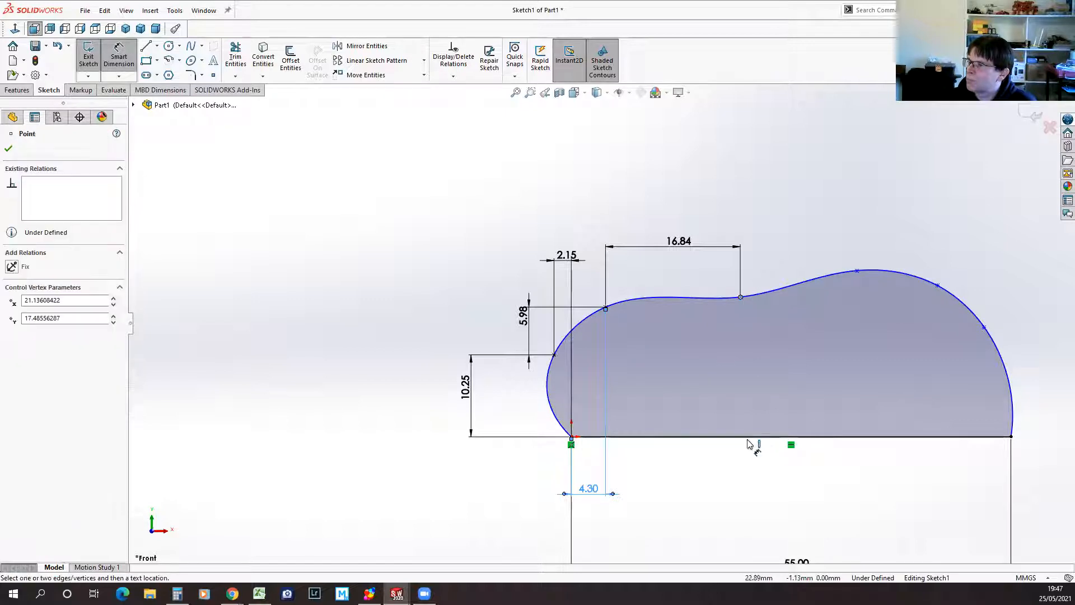
pyautogui.click(749, 437)
pyautogui.click(723, 385)
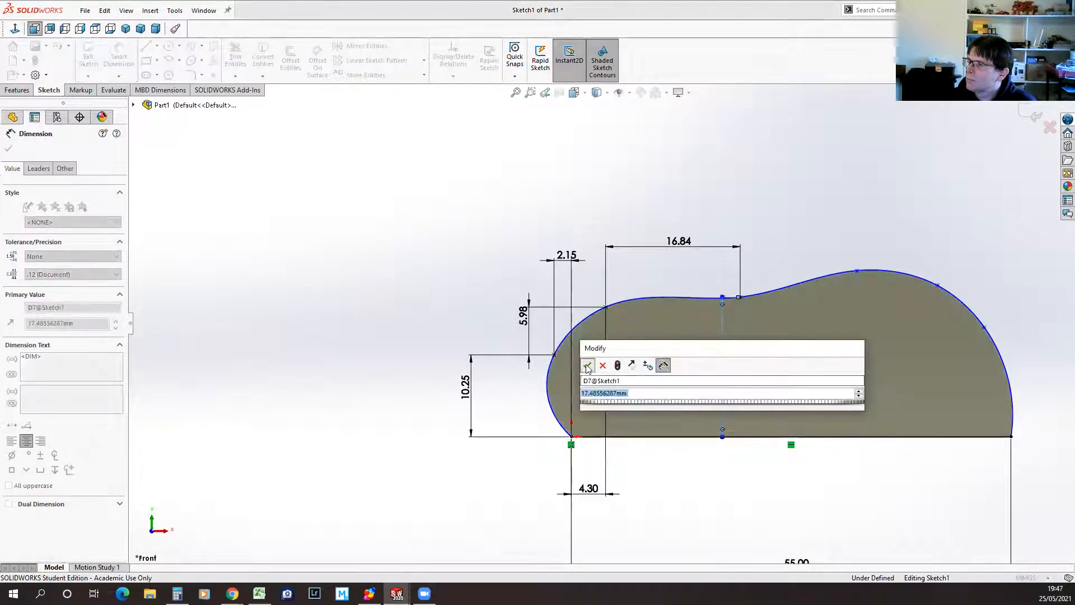
pyautogui.click(587, 365)
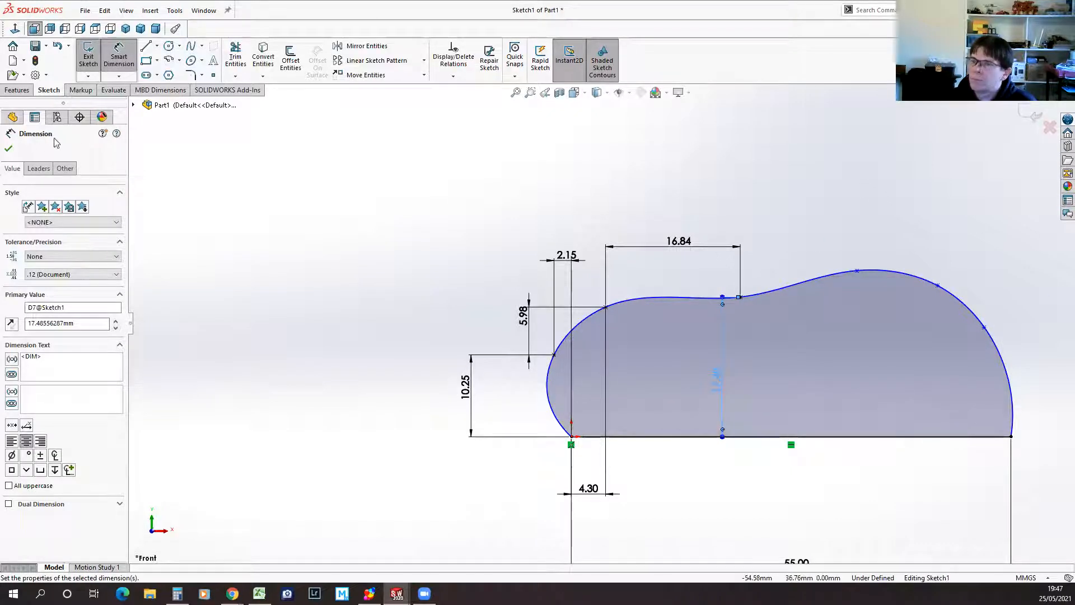
pyautogui.click(8, 149)
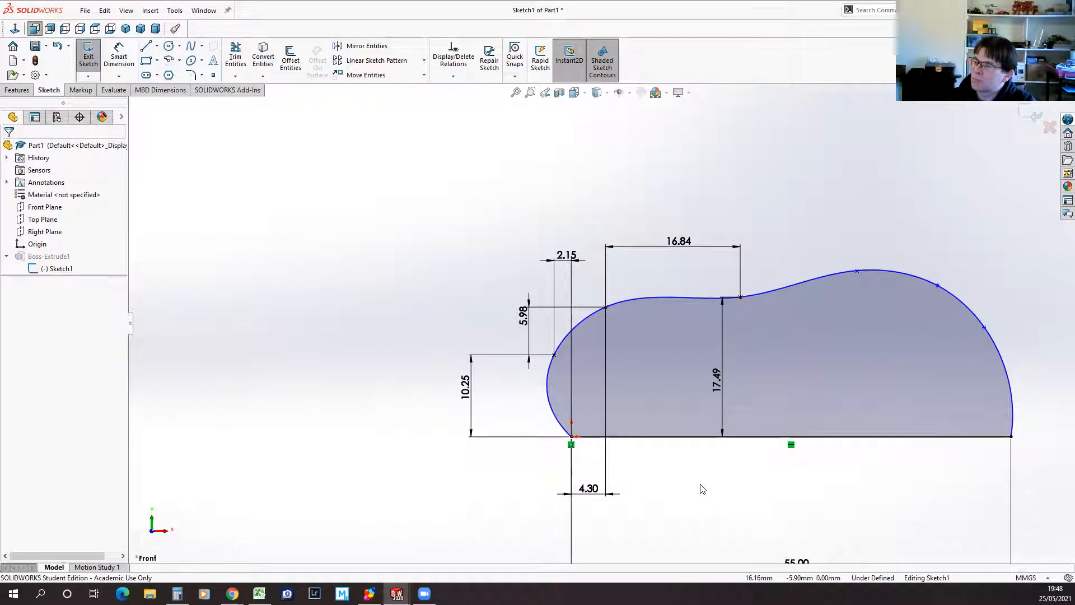
# Step: Add a driven horizontal dimension between the origin and the dip point, below the base line
pyautogui.scroll(2, 705, 492)
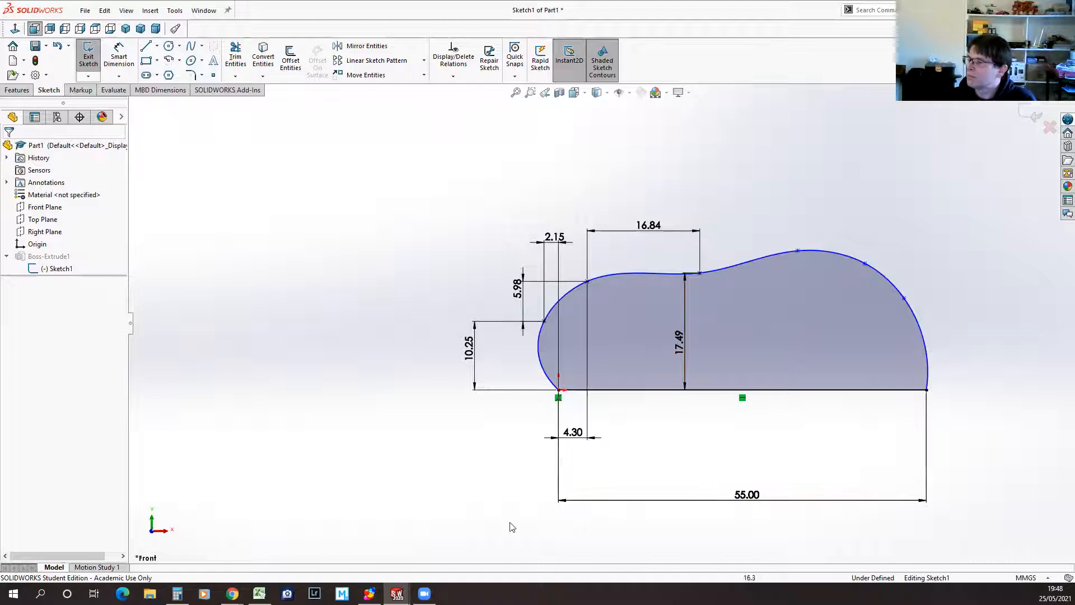
pyautogui.click(559, 391)
pyautogui.click(700, 273)
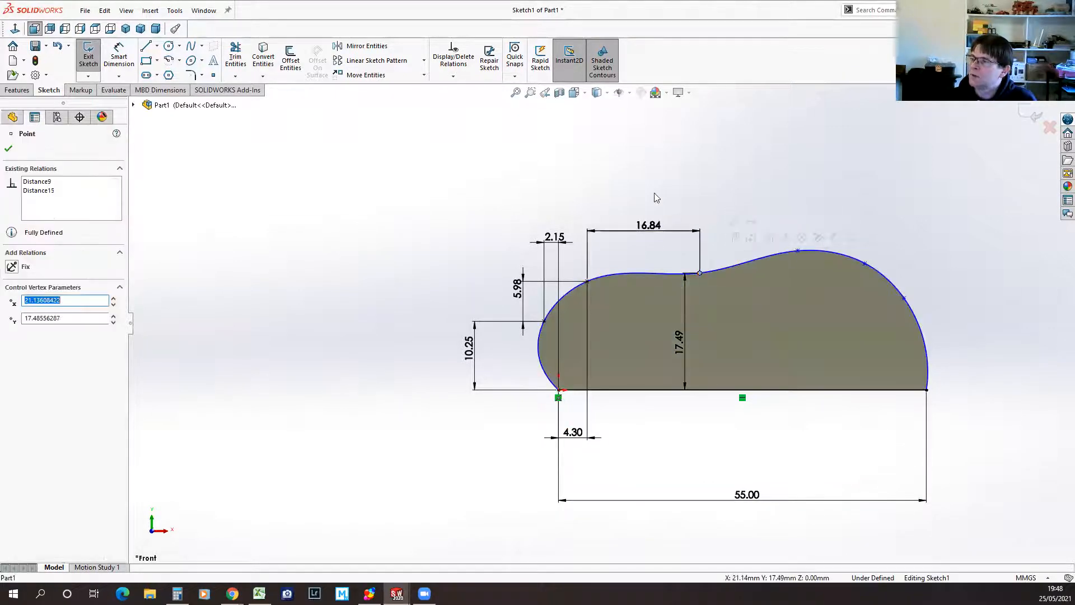
pyautogui.click(235, 235)
pyautogui.press('d')
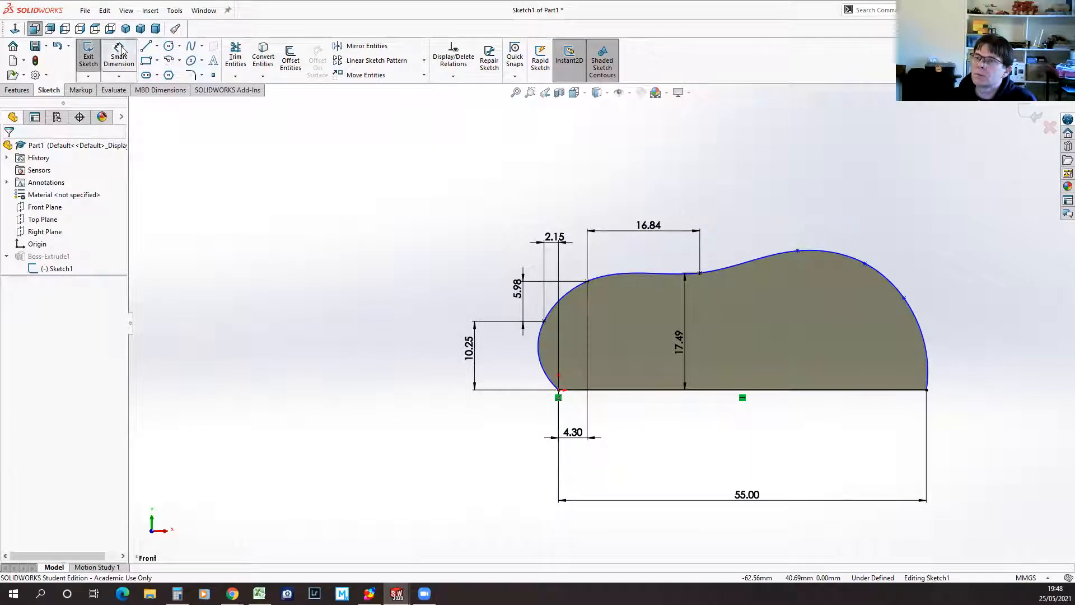
pyautogui.click(559, 390)
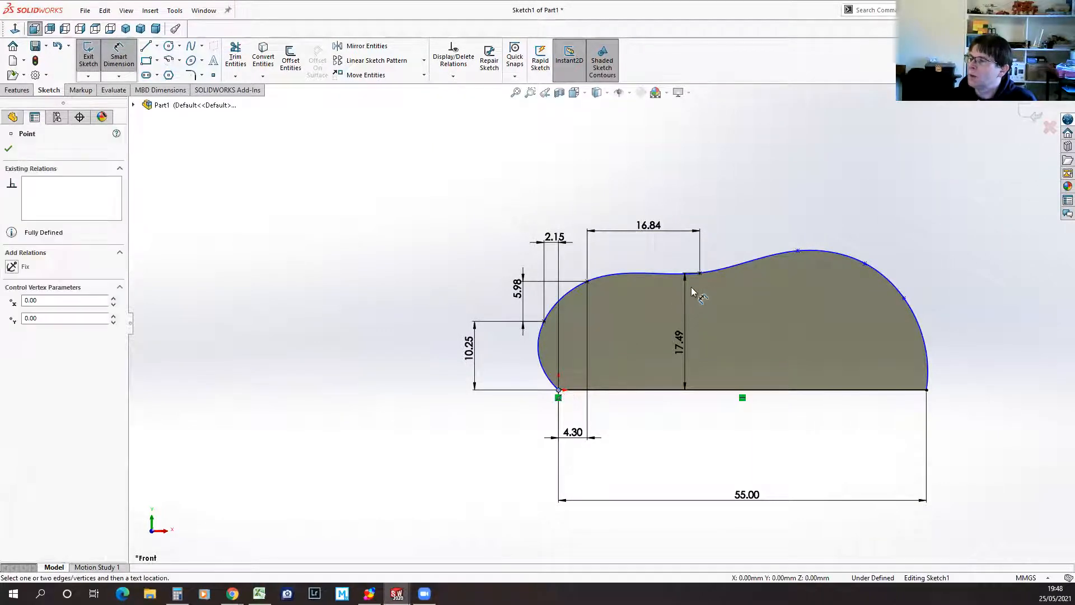
pyautogui.click(700, 273)
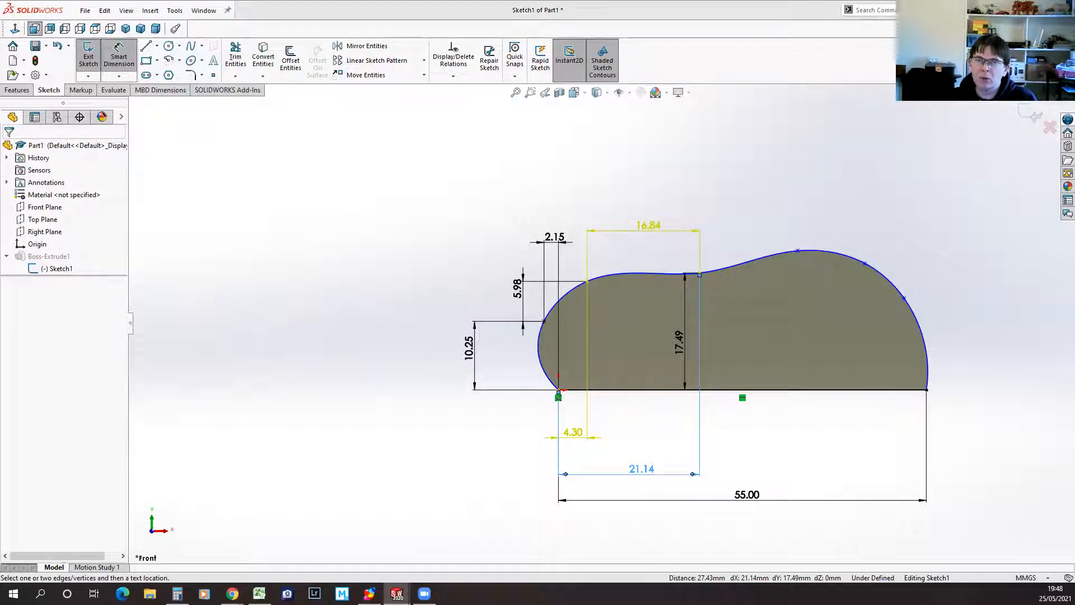
pyautogui.click(242, 415)
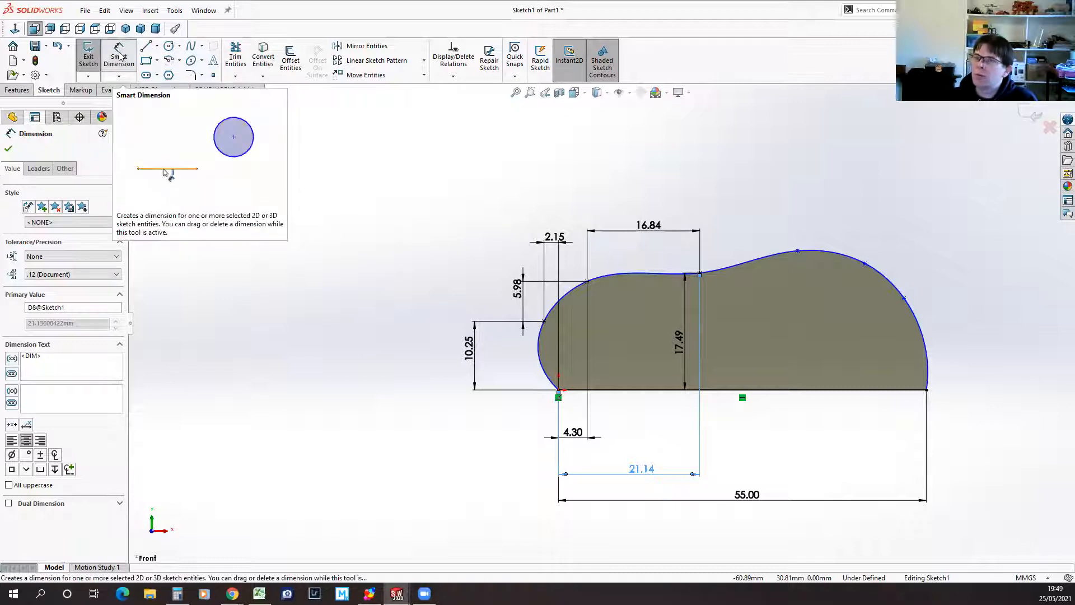
# Step: Exit the sketch and set the depth of the extruded spline body to 5 mm
pyautogui.click(88, 56)
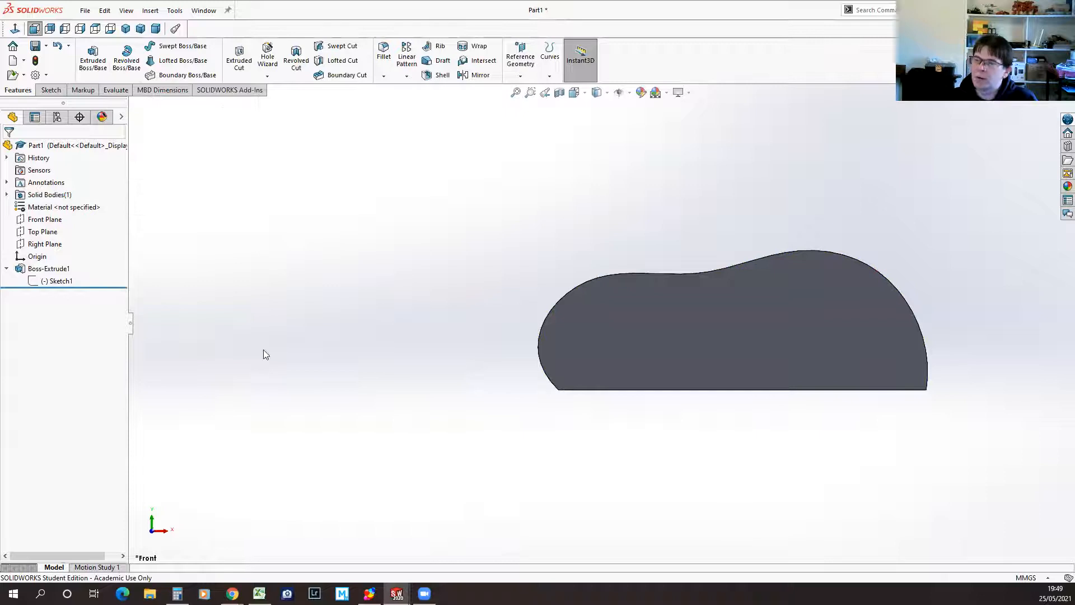
pyautogui.hotkey('ctrl', '7')
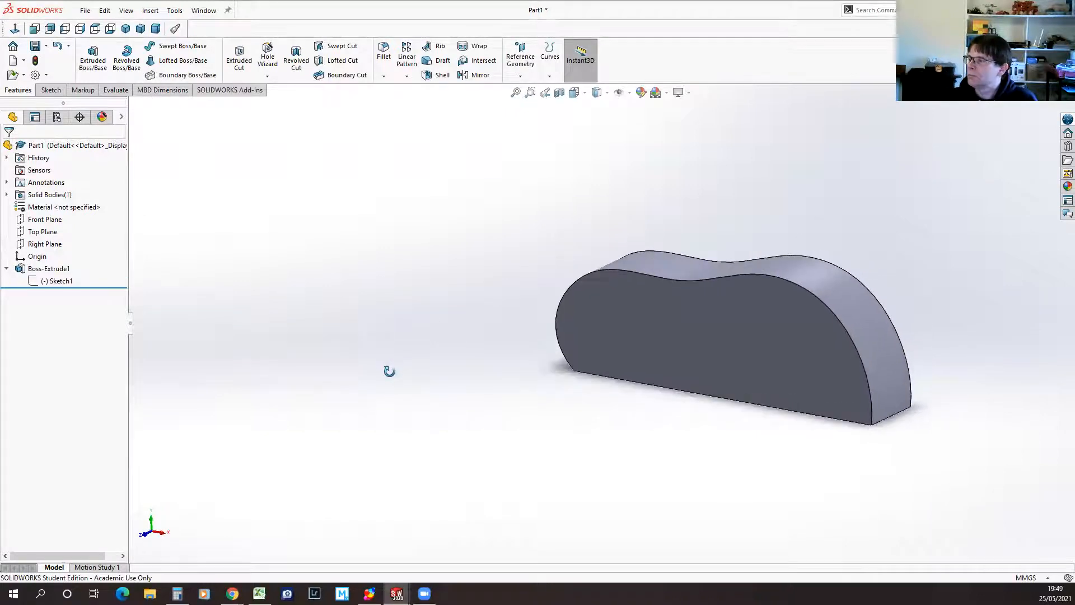
pyautogui.click(48, 269)
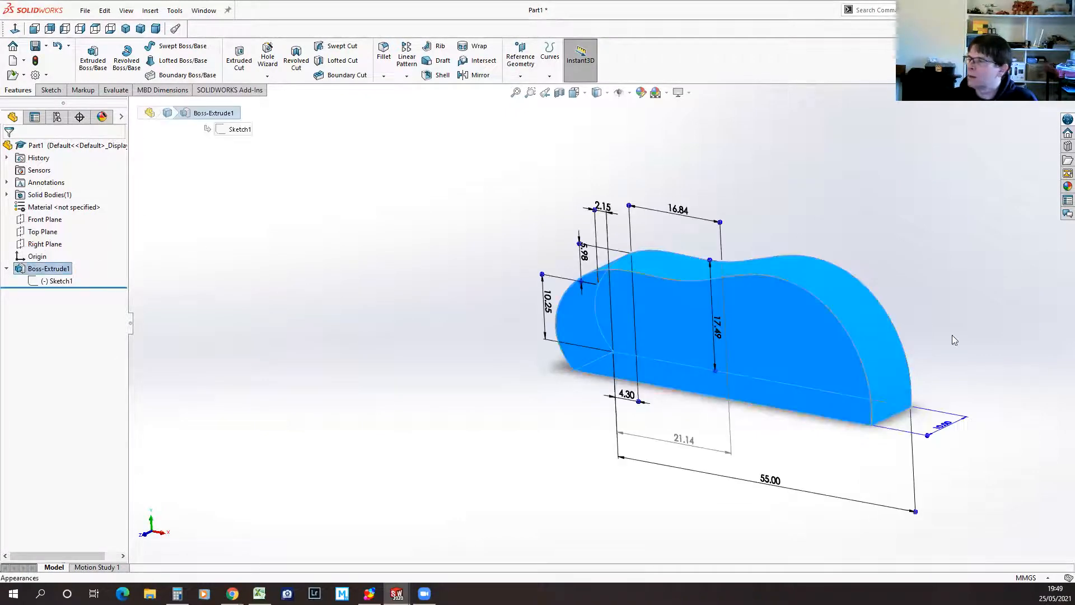
pyautogui.click(943, 425)
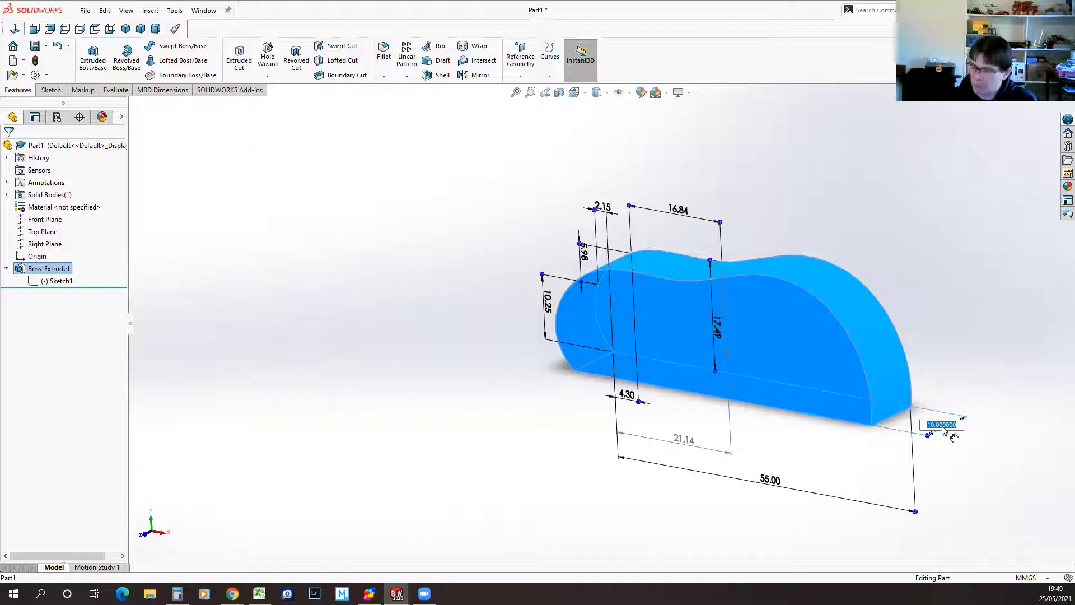
pyautogui.write('5')
pyautogui.press('Return')
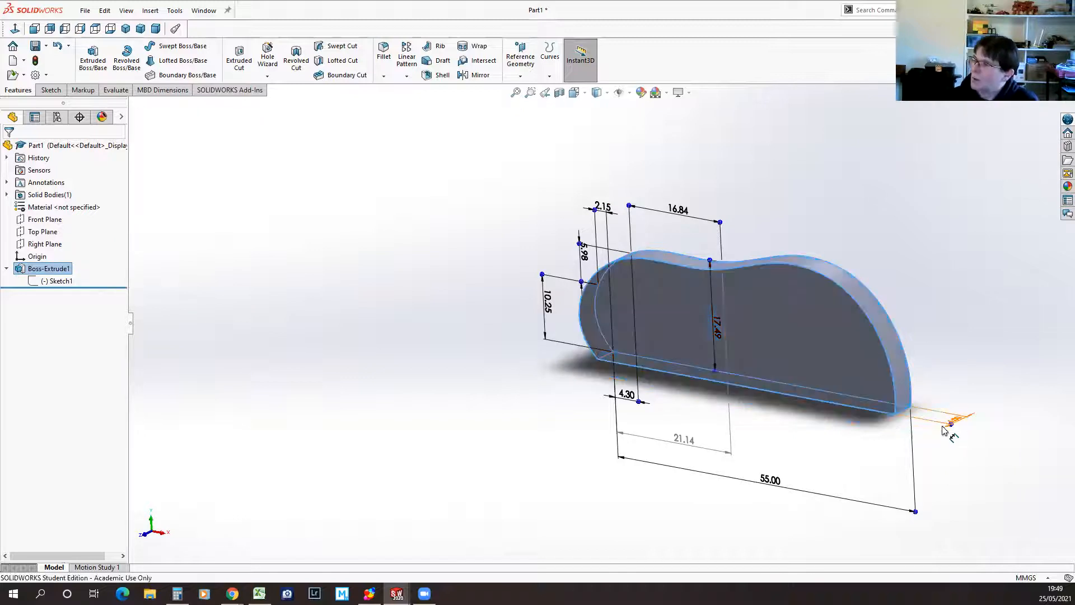
pyautogui.click(453, 347)
pyautogui.moveTo(564, 451); pyautogui.dragTo(613, 433, button='middle')
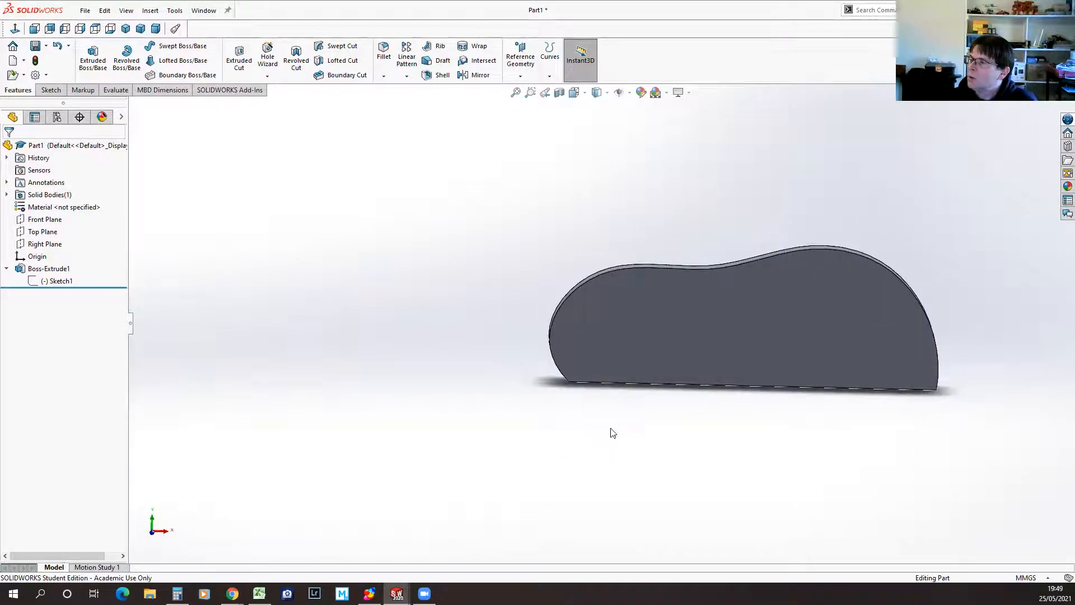
# Step: Start saving the part under a new name and create and open a folder "CAD Club Session 4" inside CAD's Training folder
pyautogui.click(85, 11)
pyautogui.click(108, 146)
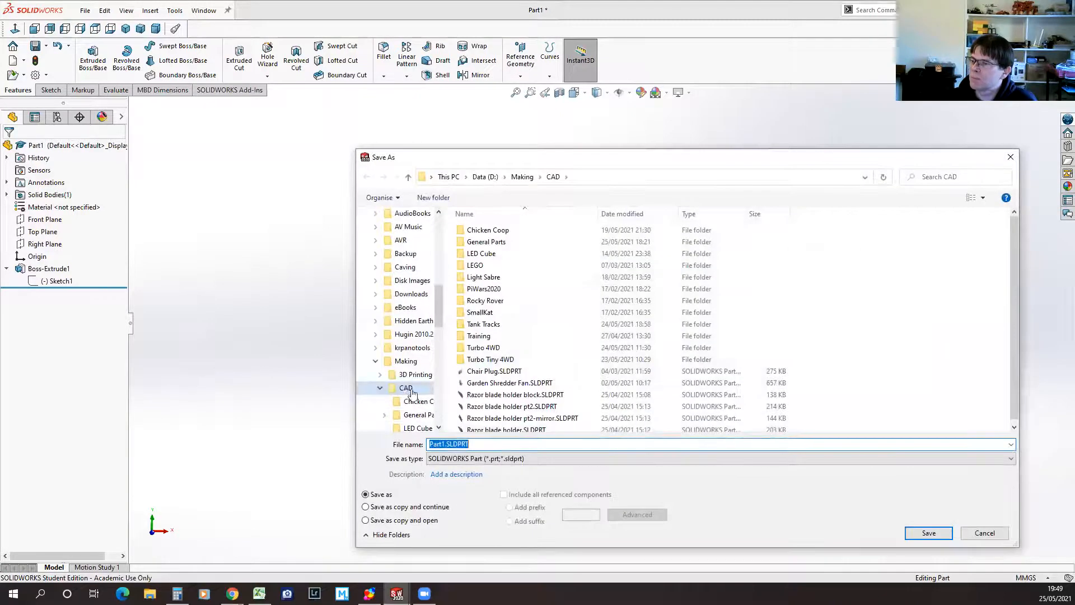
pyautogui.doubleClick(487, 337)
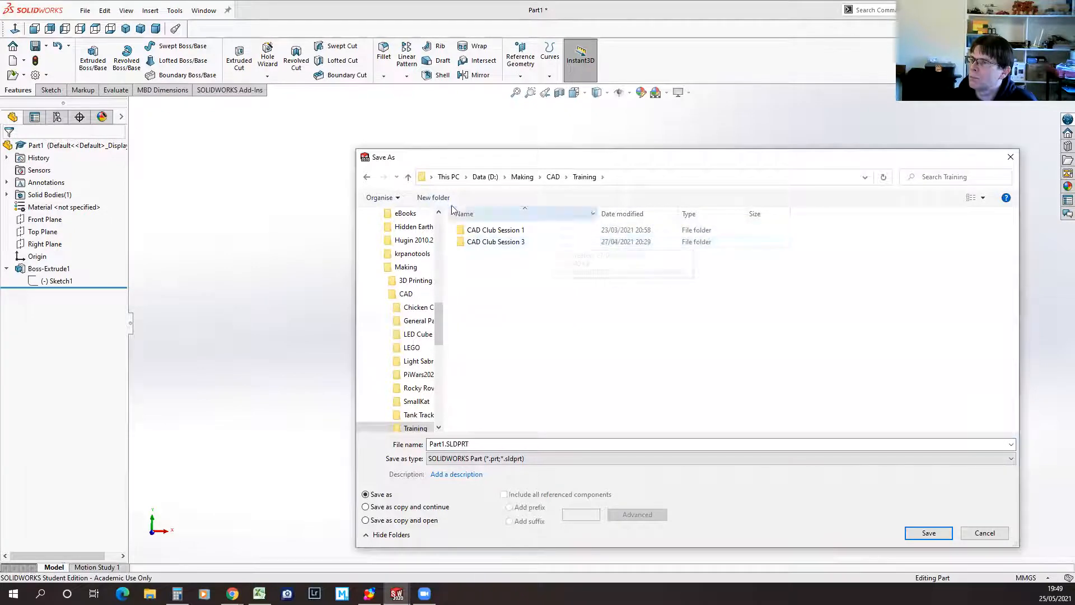
pyautogui.click(433, 198)
pyautogui.write('Ca')
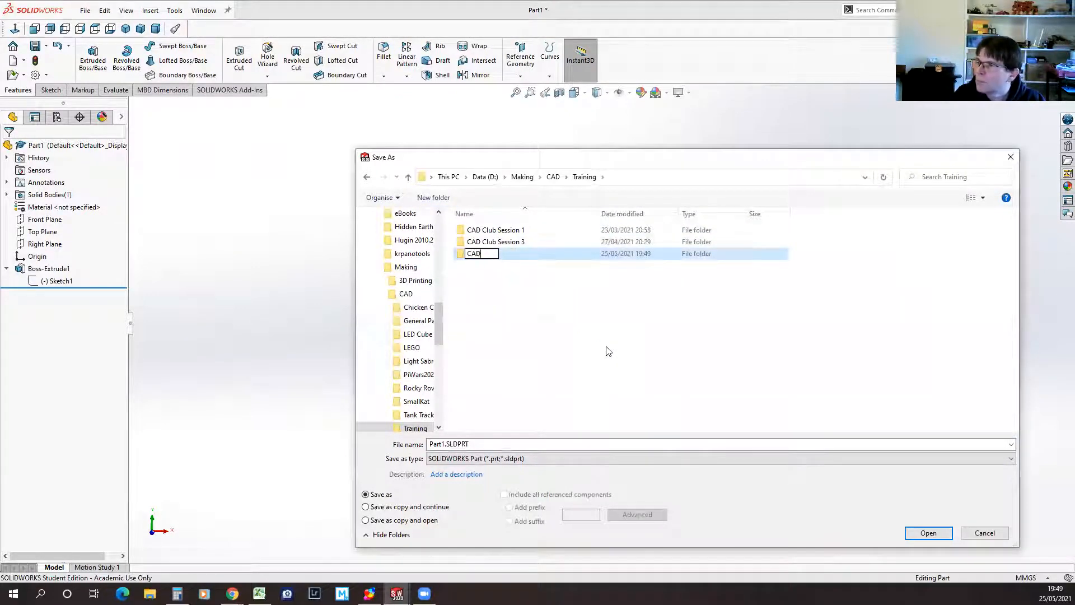
pyautogui.write('D Club Se')
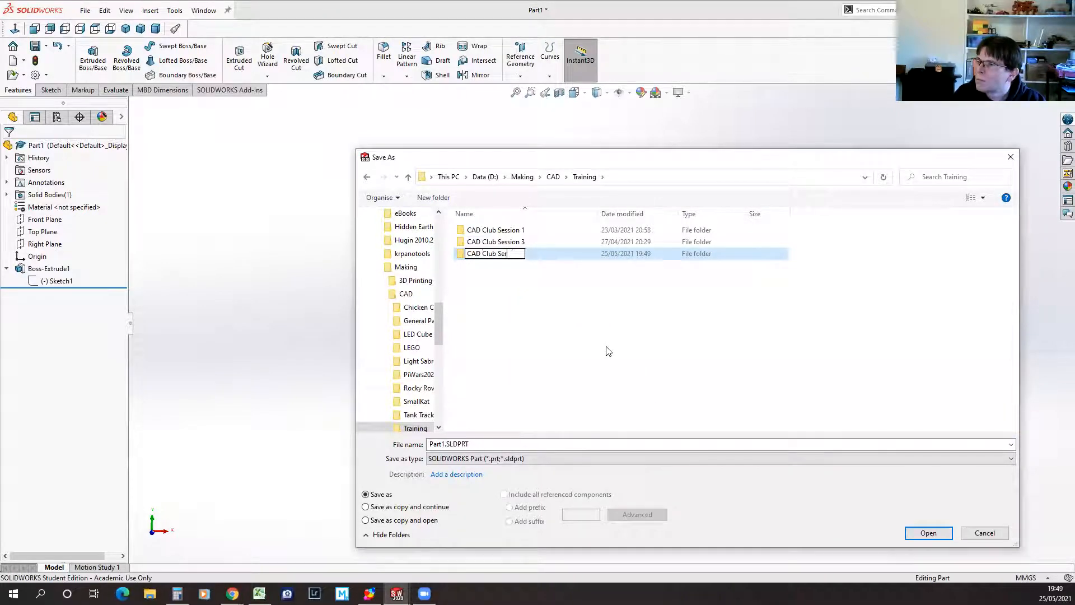
pyautogui.write('ssion 4')
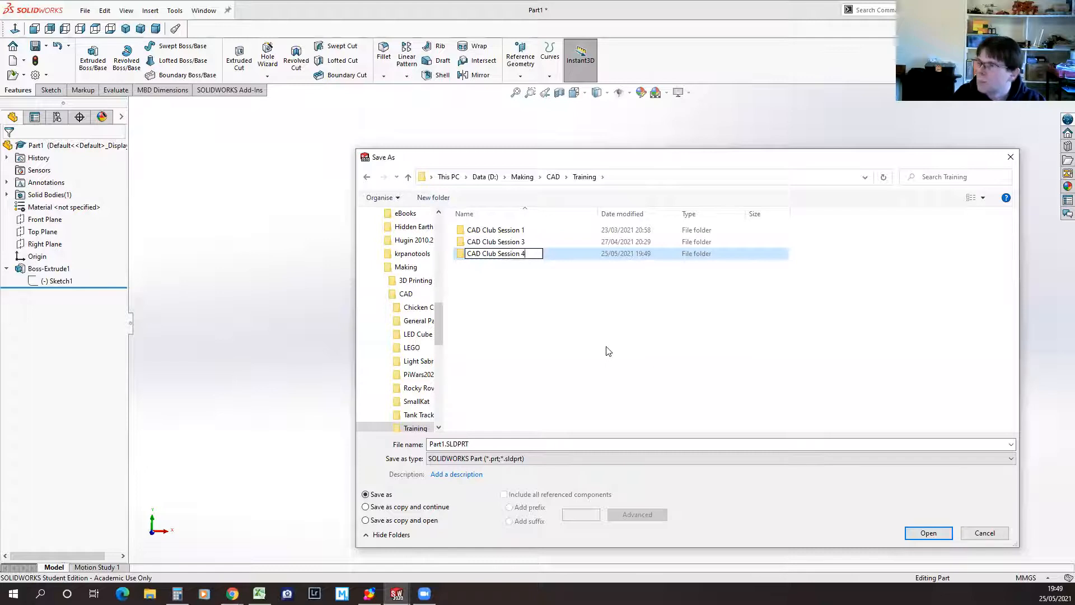
pyautogui.press('Return')
pyautogui.doubleClick(494, 254)
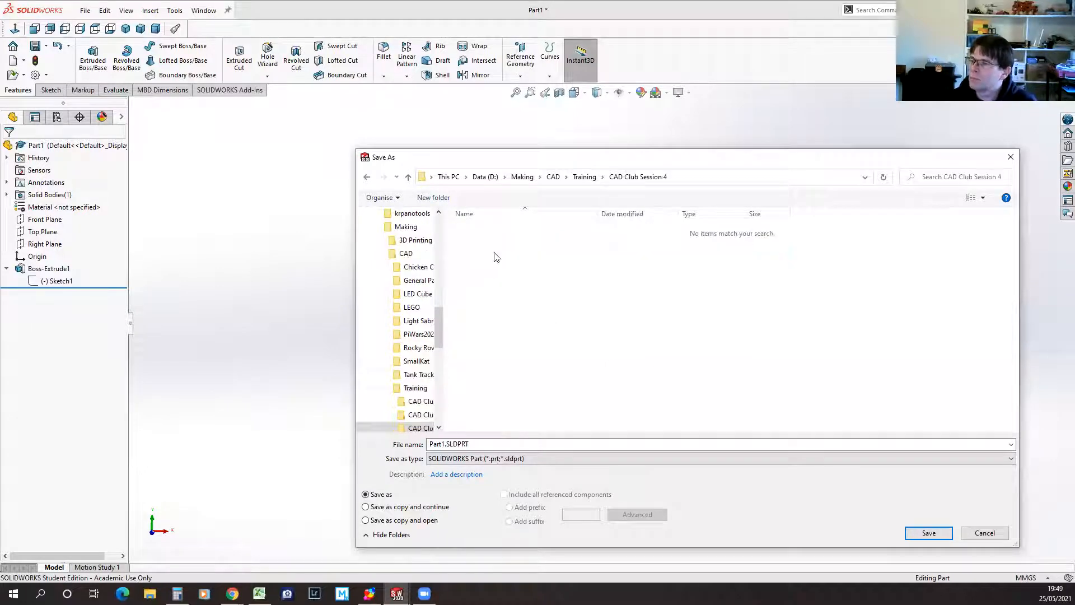
# Step: Name the part file "Template Shape" and save it in the CAD Club Session 4 folder
pyautogui.click(436, 444)
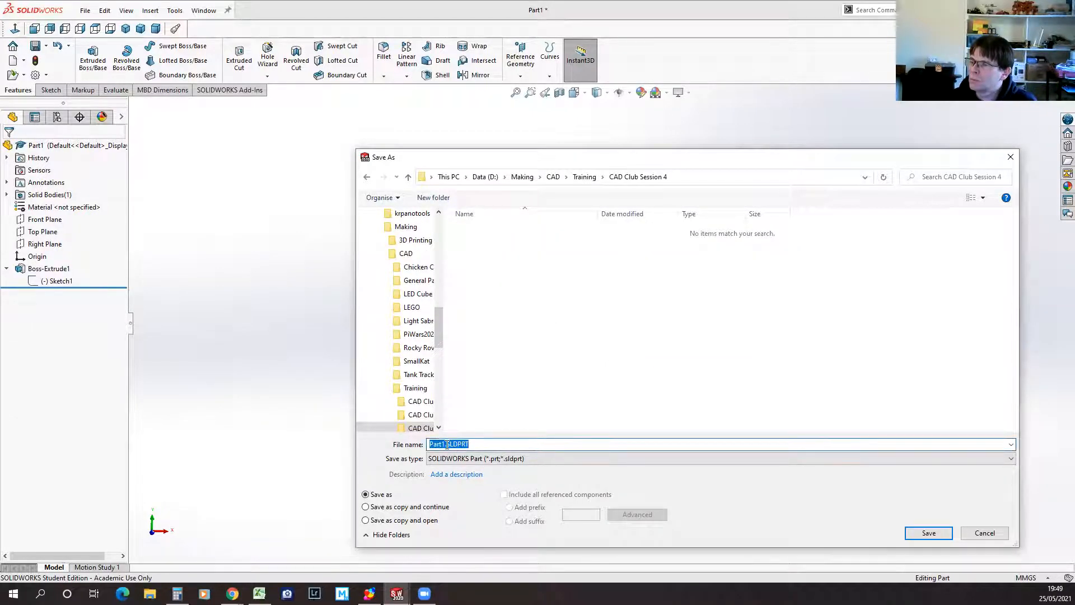
pyautogui.moveTo(445, 444); pyautogui.dragTo(437, 443)
pyautogui.write('Temaplrte')
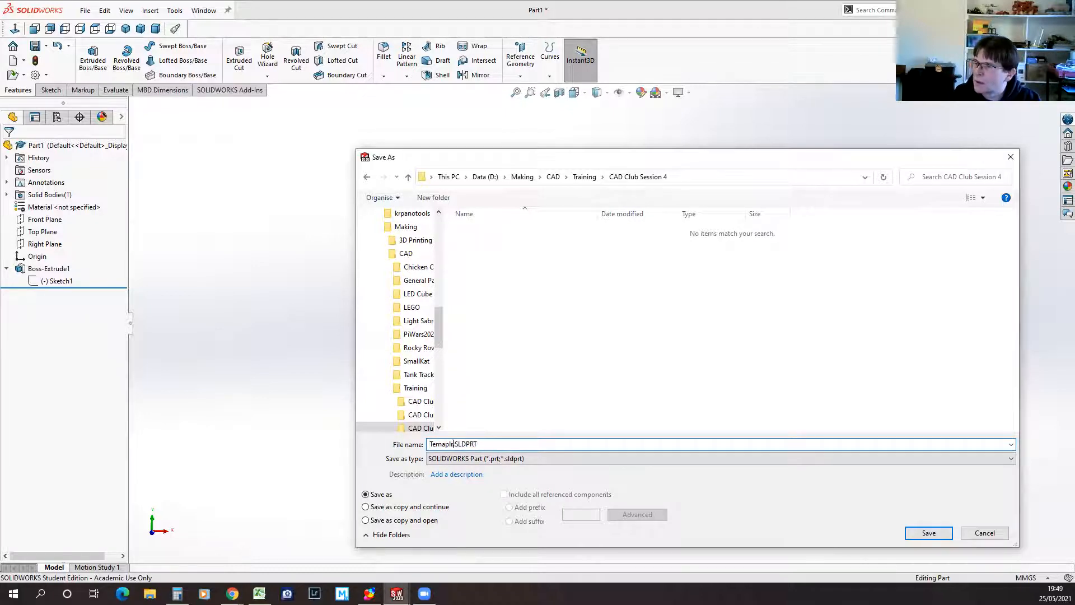
pyautogui.press('BackSpace')
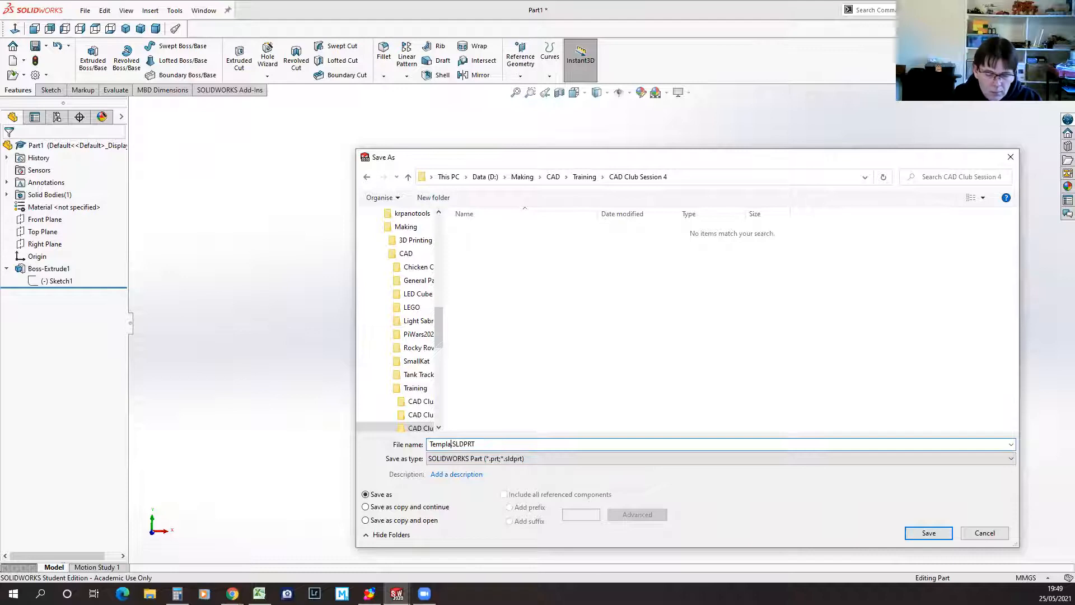
pyautogui.write('e Shape')
pyautogui.click(929, 533)
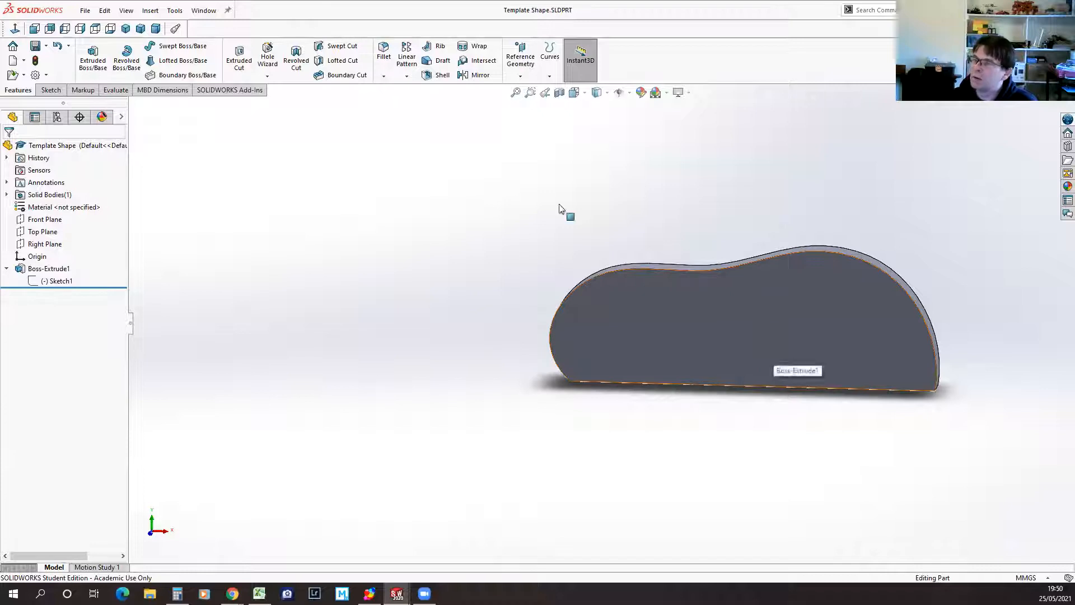
# Step: Create a new empty part document
pyautogui.click(87, 10)
pyautogui.click(103, 31)
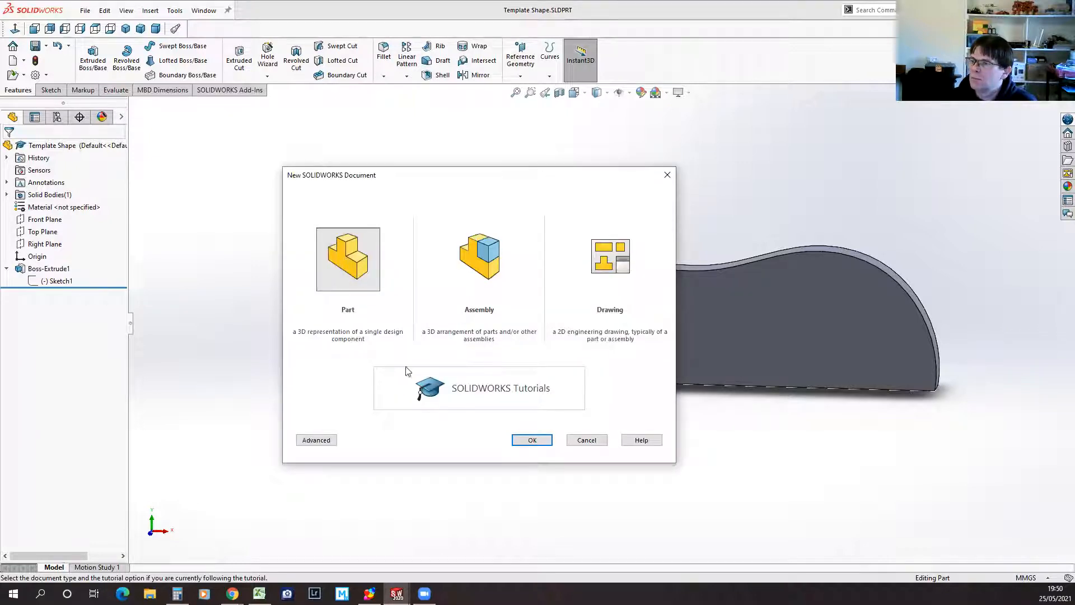
pyautogui.click(527, 442)
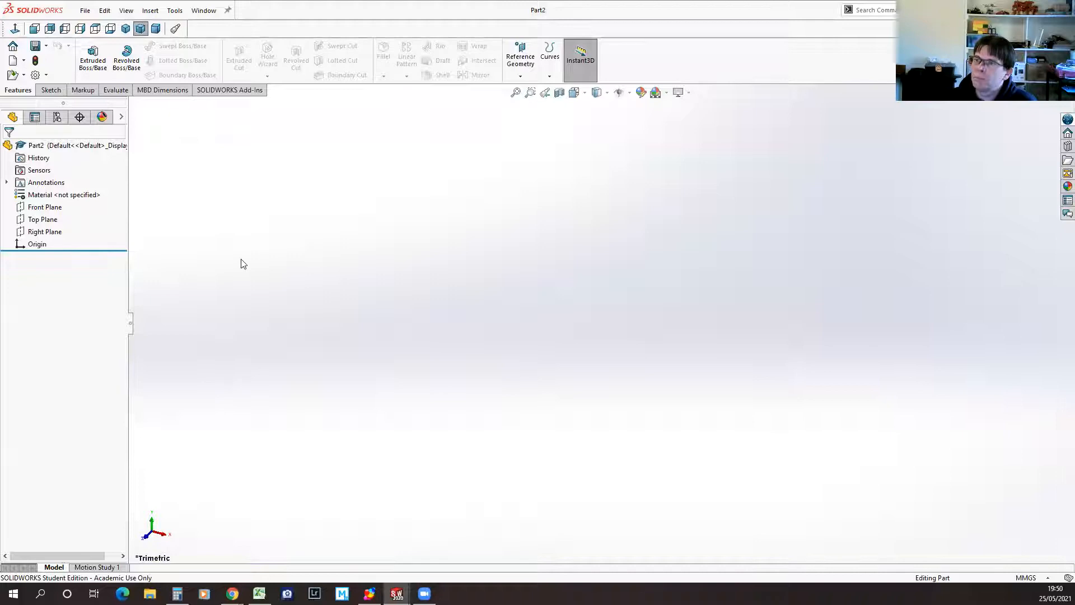
# Step: Insert the open part Template Shape into the new part with its solid bodies and place it in the graphics area
pyautogui.click(150, 11)
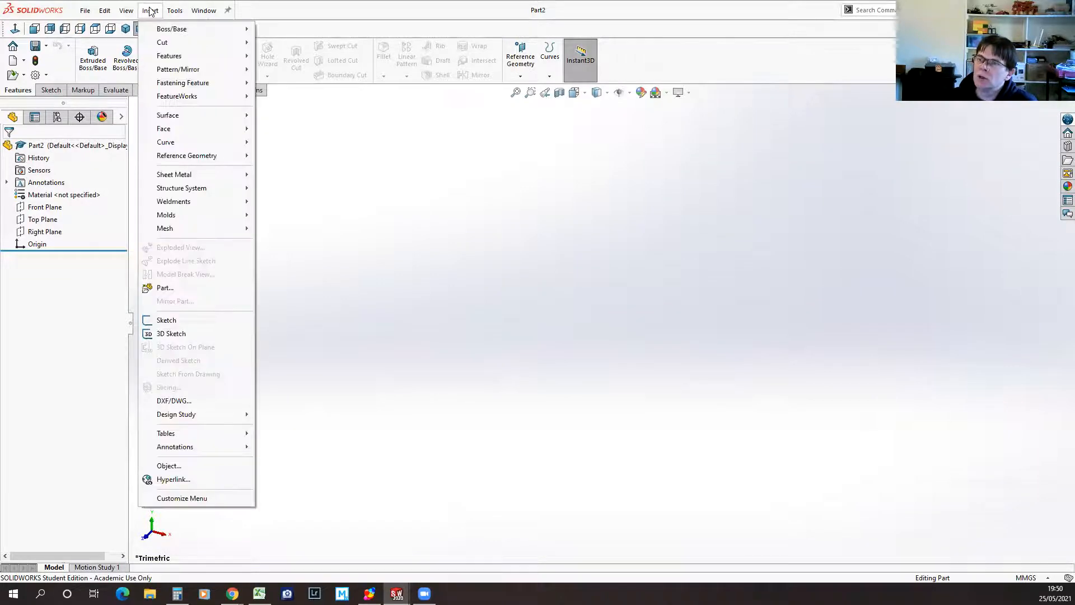
pyautogui.click(164, 287)
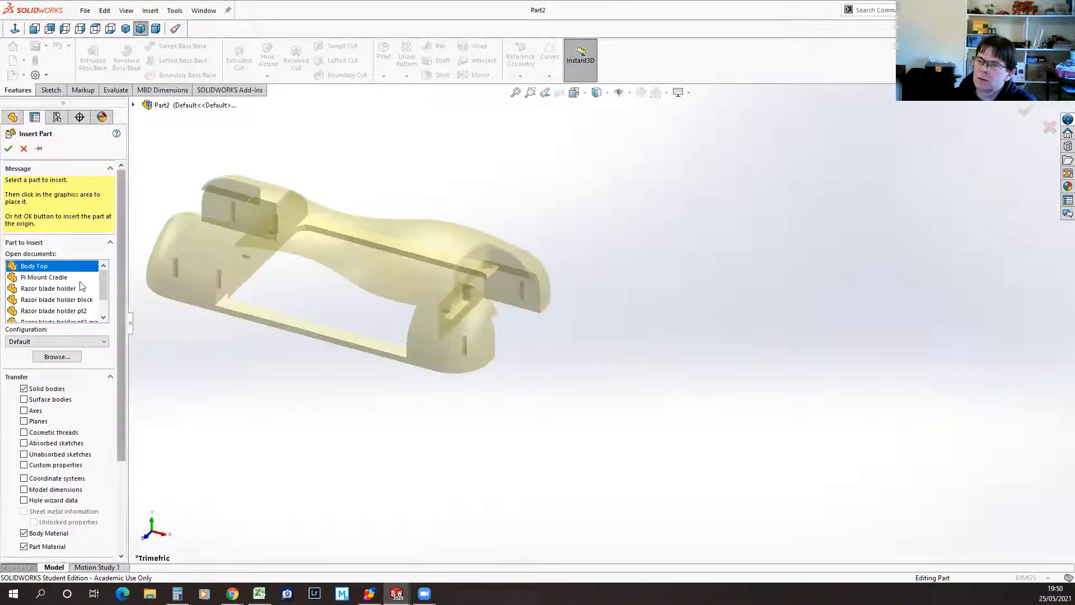
pyautogui.scroll(-2, 104, 291)
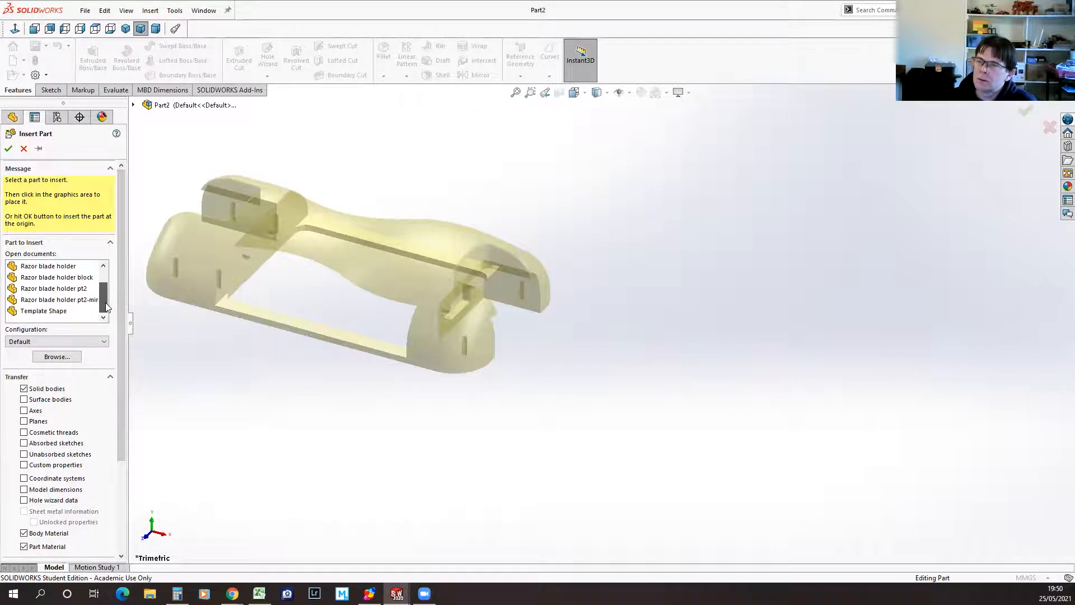
pyautogui.click(65, 312)
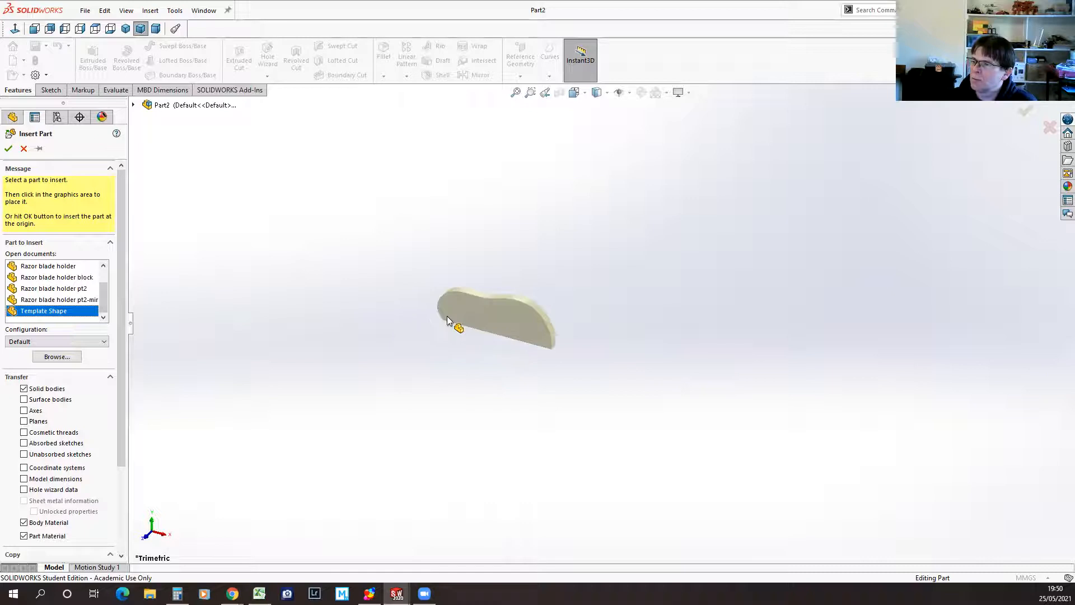
pyautogui.click(447, 316)
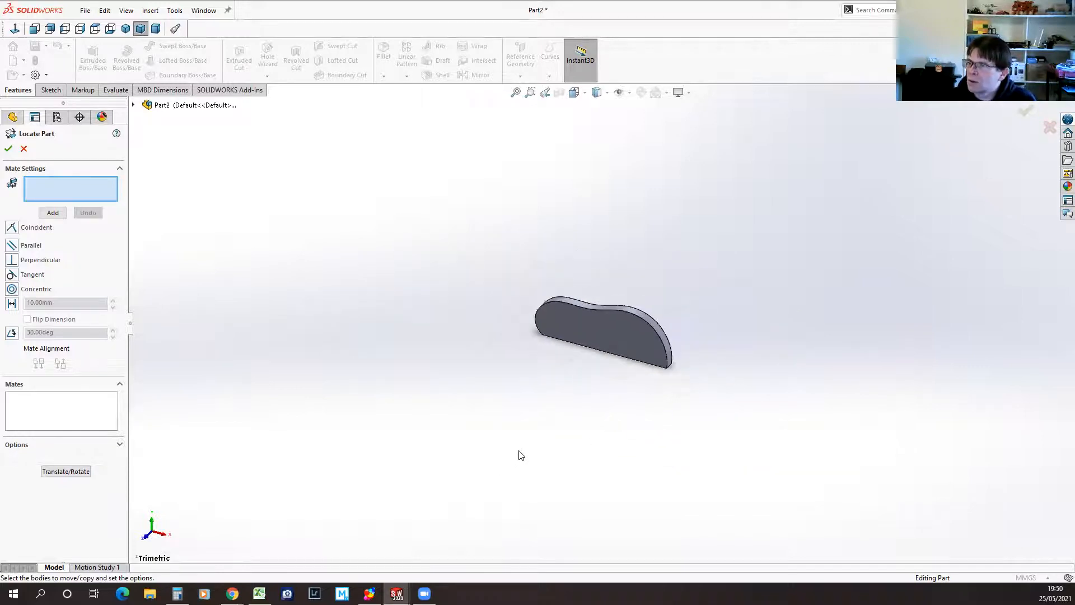
# Step: Locate the inserted part by adding a coincident mate between the origin and its front lower-left corner vertex
pyautogui.click(134, 105)
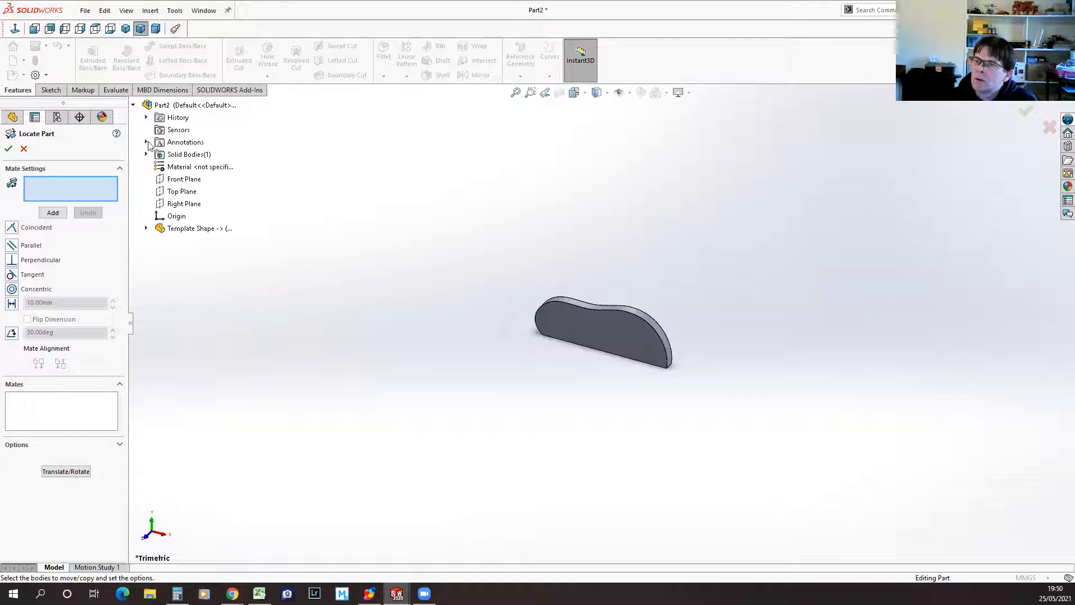
pyautogui.click(157, 219)
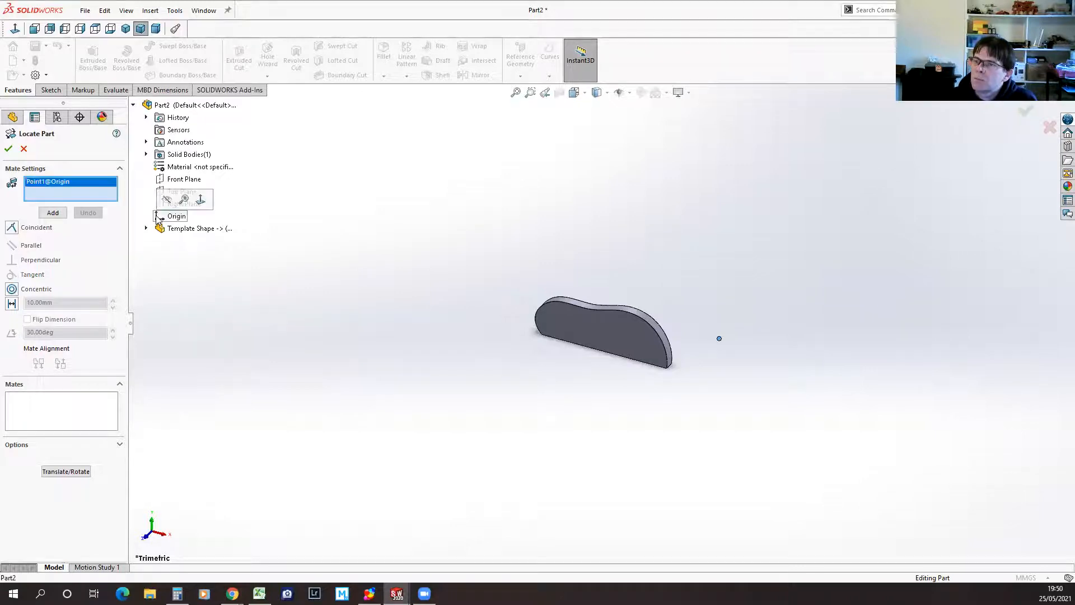
pyautogui.click(542, 335)
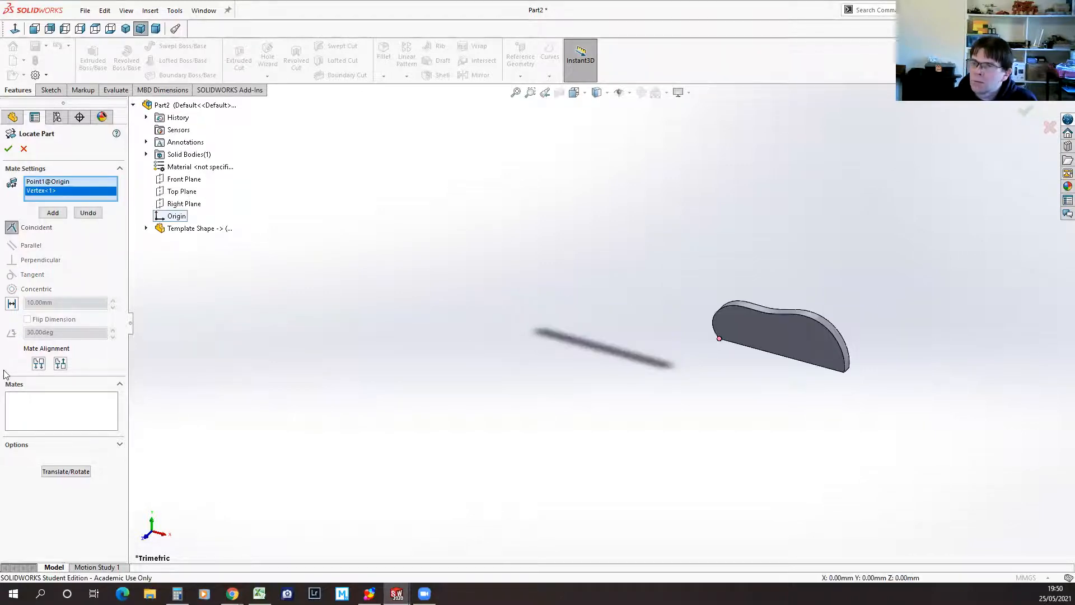
pyautogui.click(55, 213)
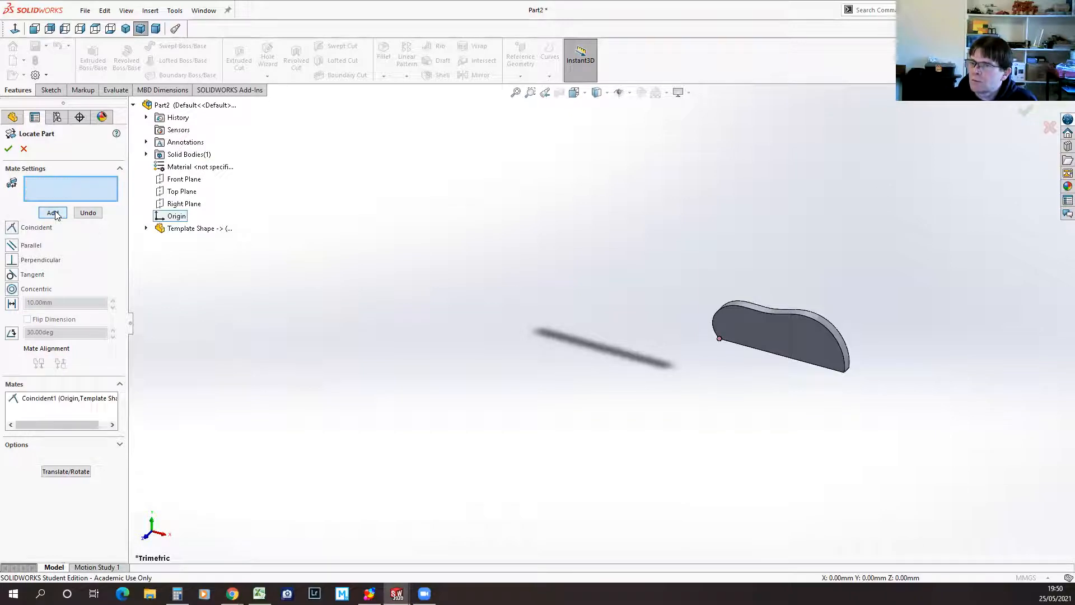
pyautogui.click(9, 149)
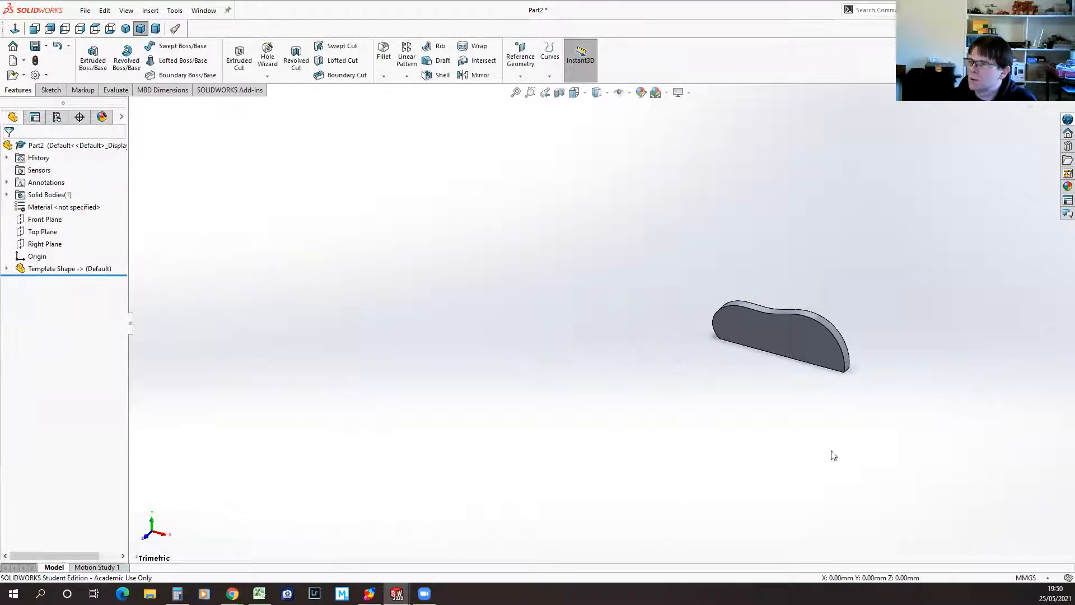
# Step: Start an extruded cut on the body's large front face and sketch a tilted four-line rectangle, about 37.8 by 18 mm, crossing the straight bottom edge
pyautogui.scroll(-5, 862, 343)
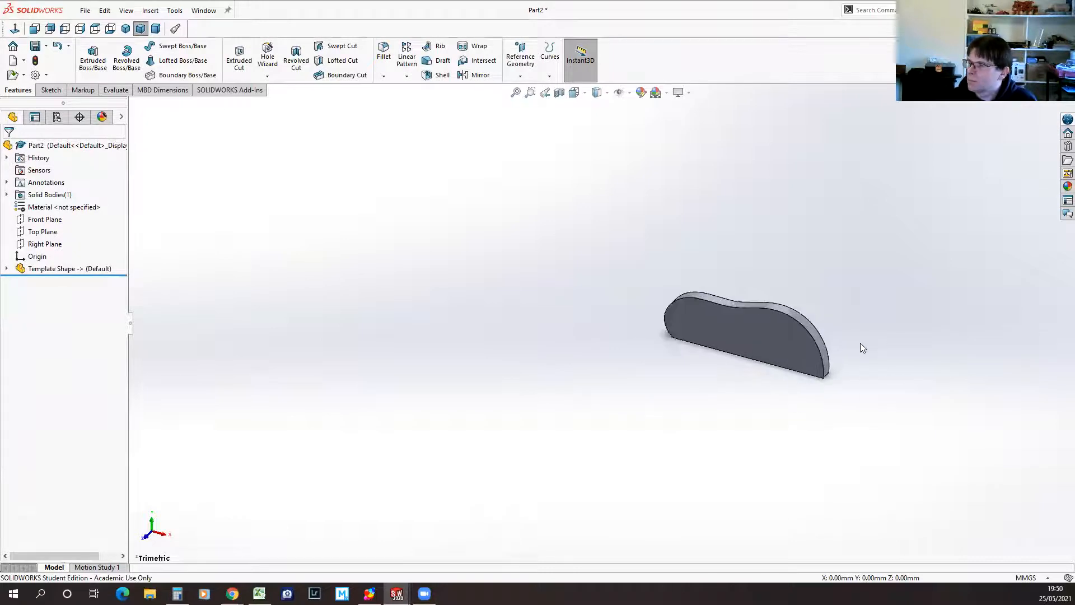
pyautogui.click(34, 28)
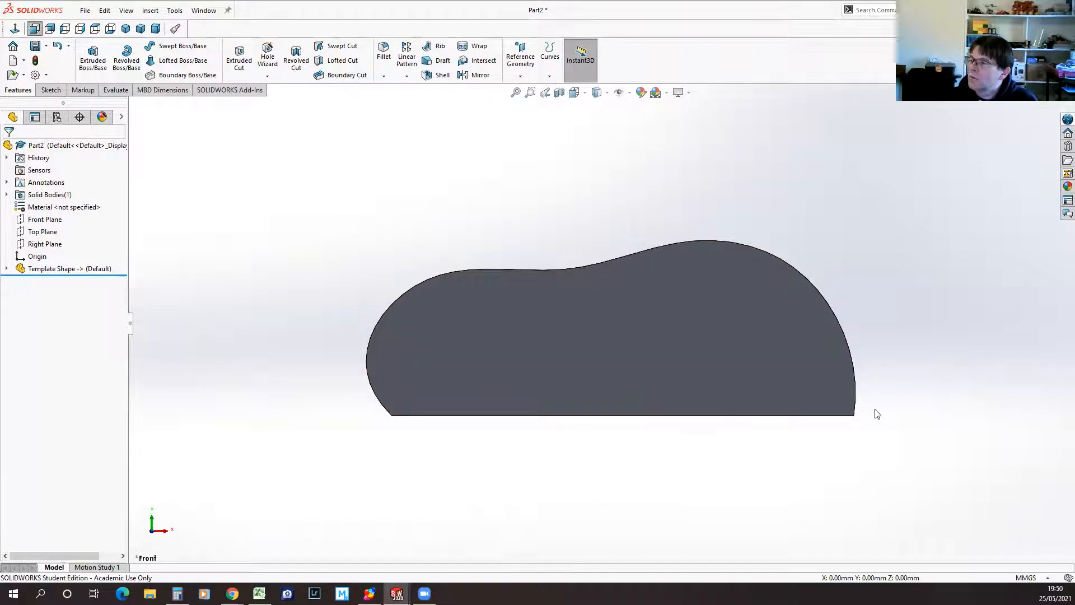
pyautogui.moveTo(879, 413); pyautogui.dragTo(847, 465, button='middle')
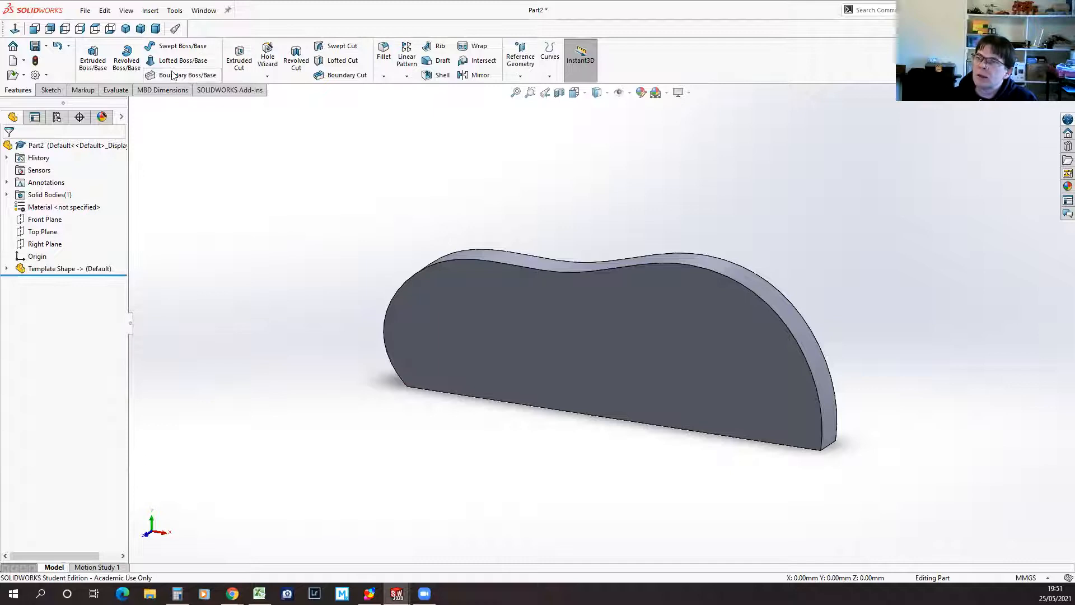
pyautogui.click(240, 53)
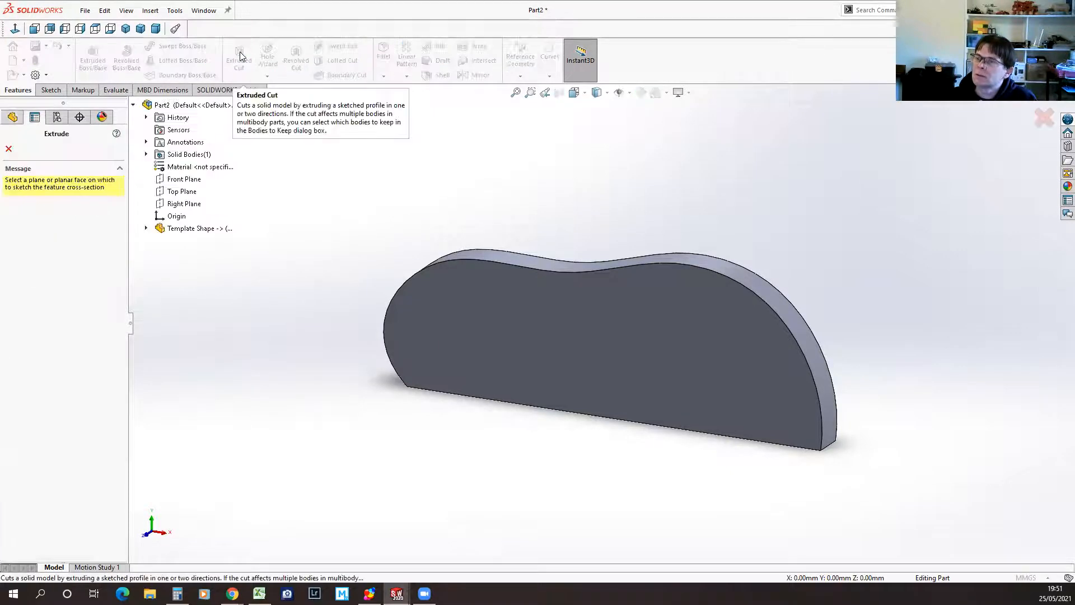
pyautogui.click(516, 318)
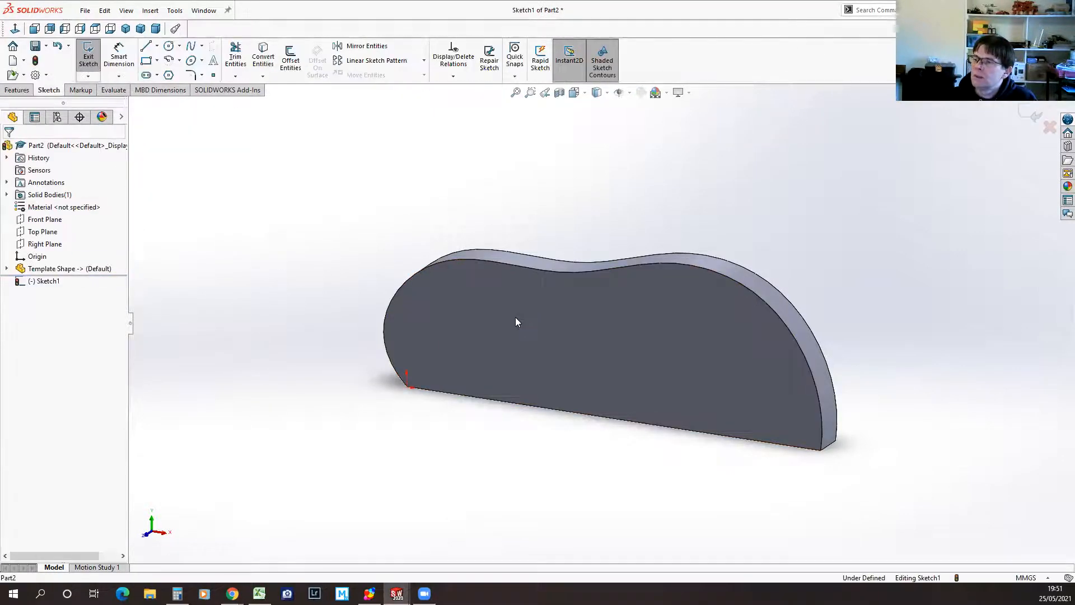
pyautogui.click(146, 46)
pyautogui.click(437, 418)
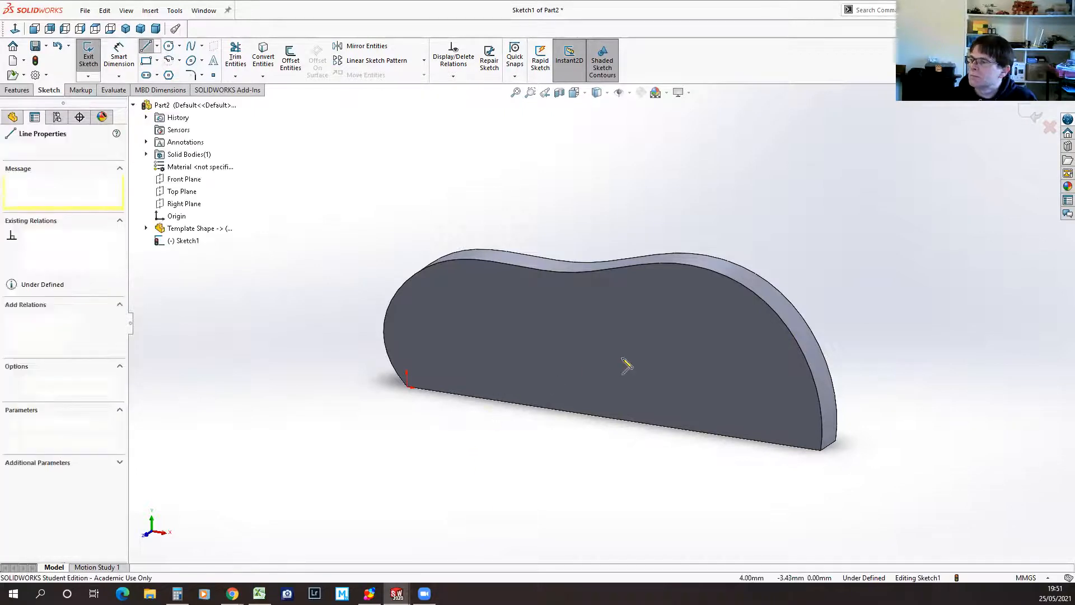
pyautogui.click(690, 323)
pyautogui.click(752, 460)
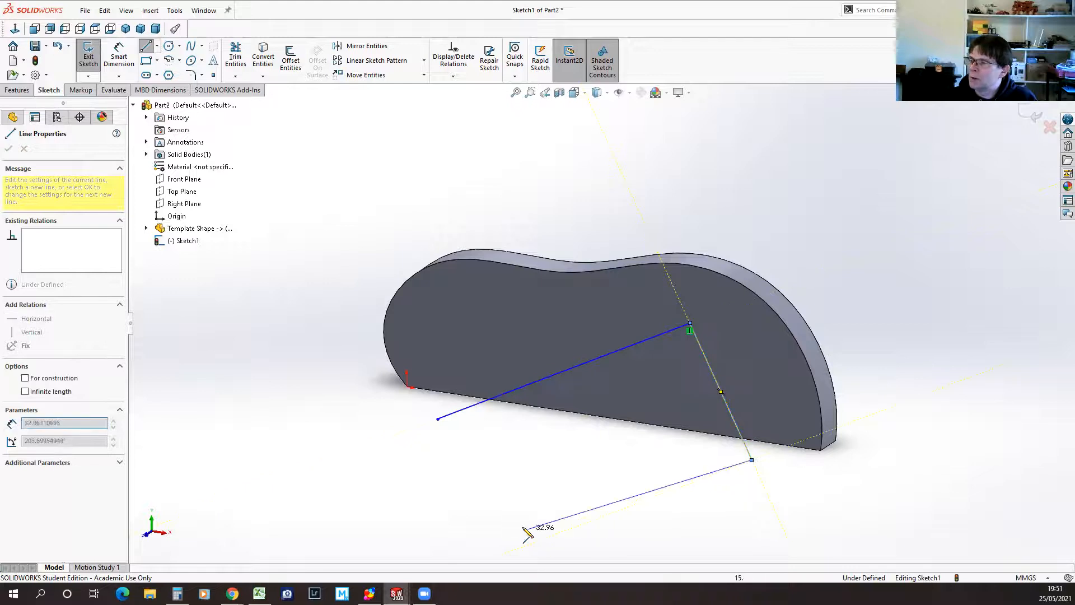
pyautogui.click(499, 555)
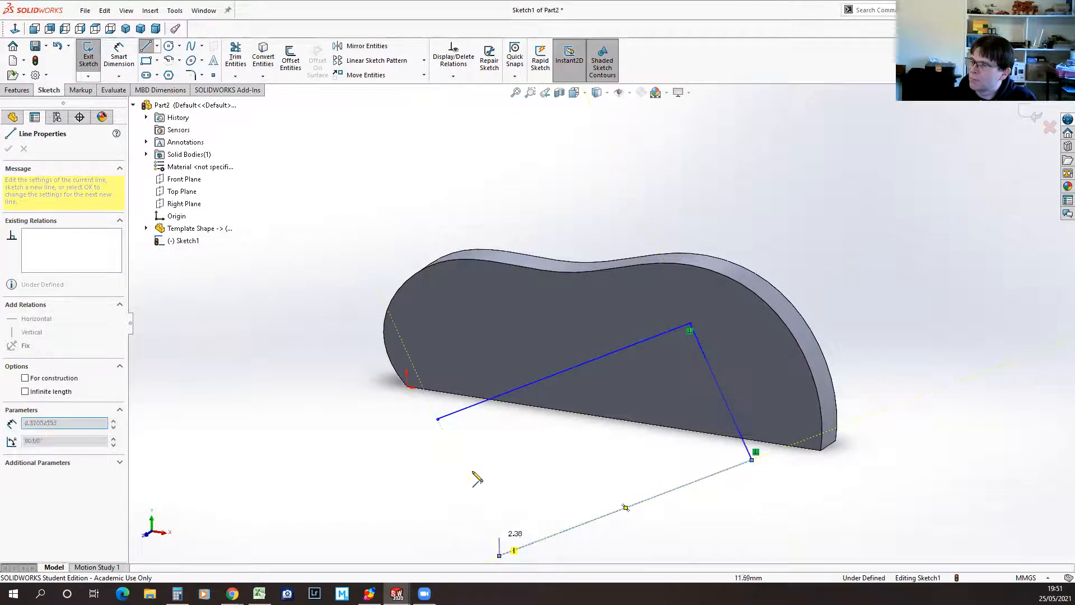
pyautogui.click(438, 419)
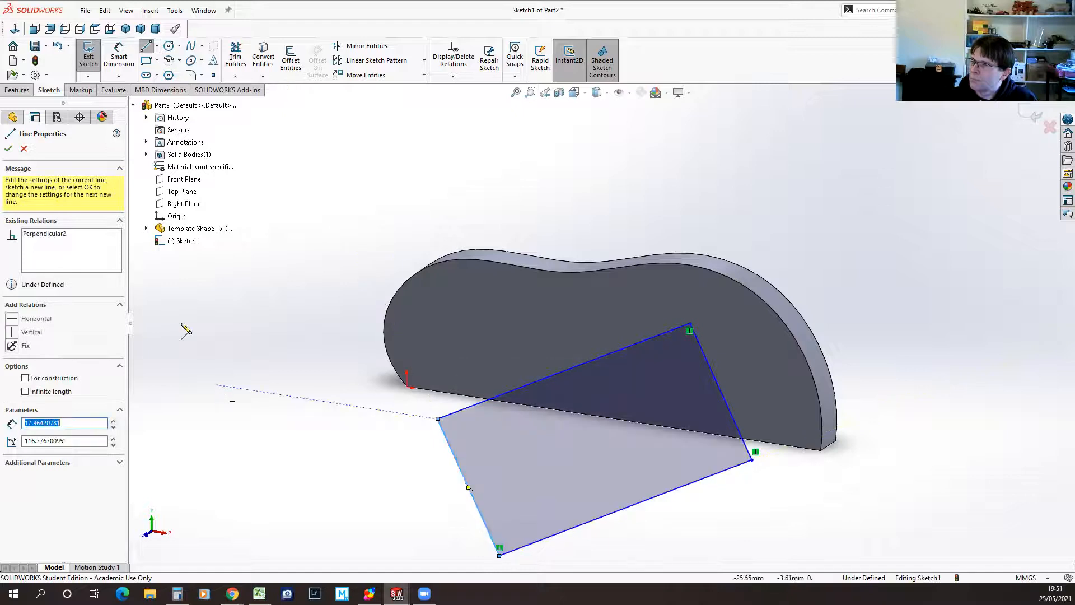
pyautogui.click(8, 149)
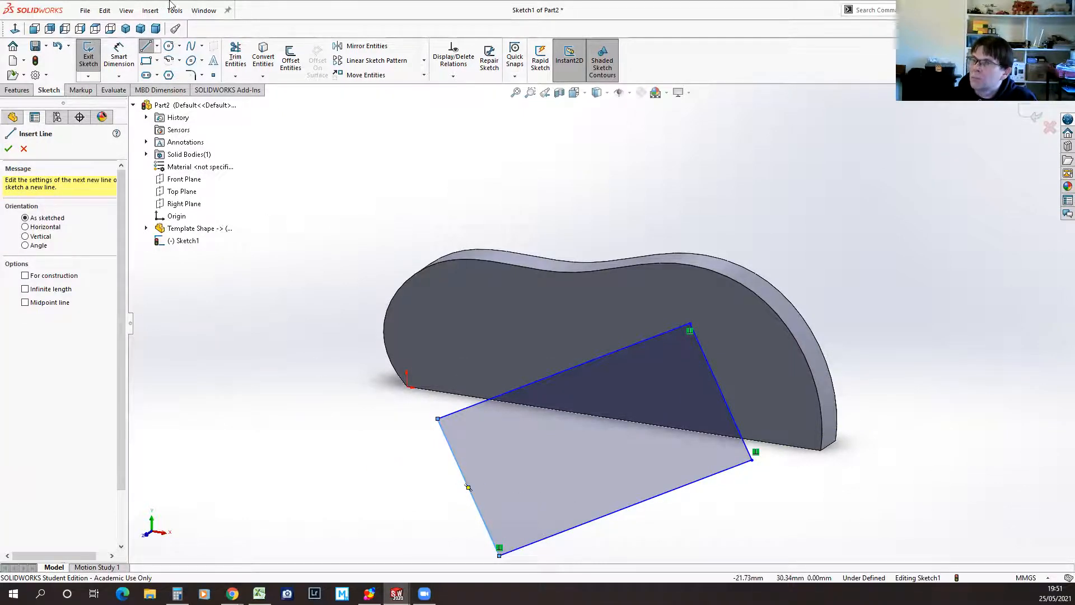
# Step: Dimension the horizontal distance from the origin to the rectangle's leftmost corner as 4 mm
pyautogui.click(117, 56)
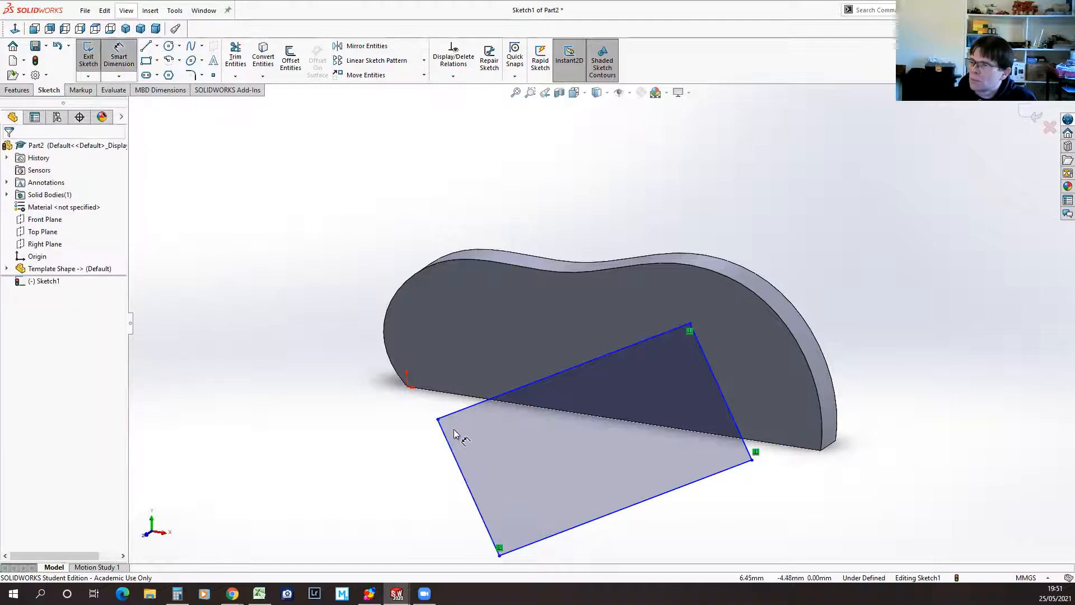
pyautogui.click(437, 419)
pyautogui.click(407, 386)
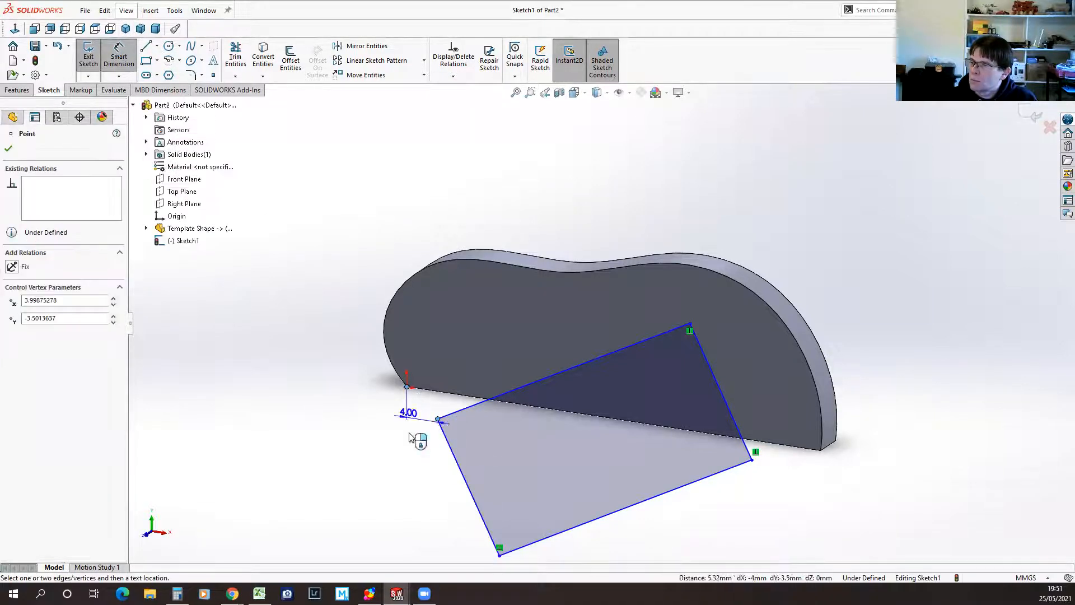
pyautogui.click(408, 439)
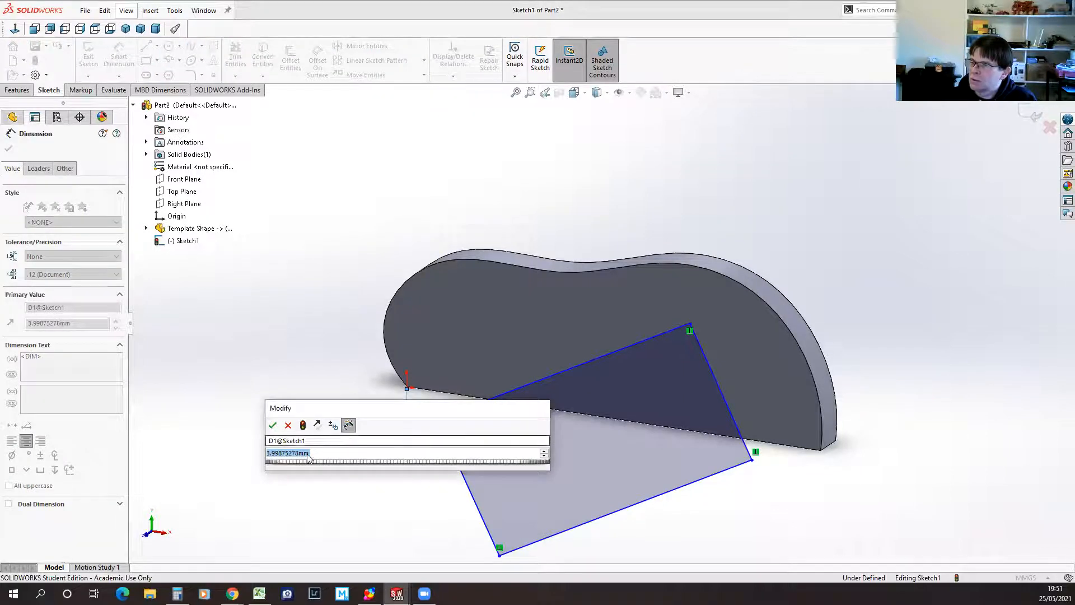
pyautogui.write('4')
pyautogui.click(273, 425)
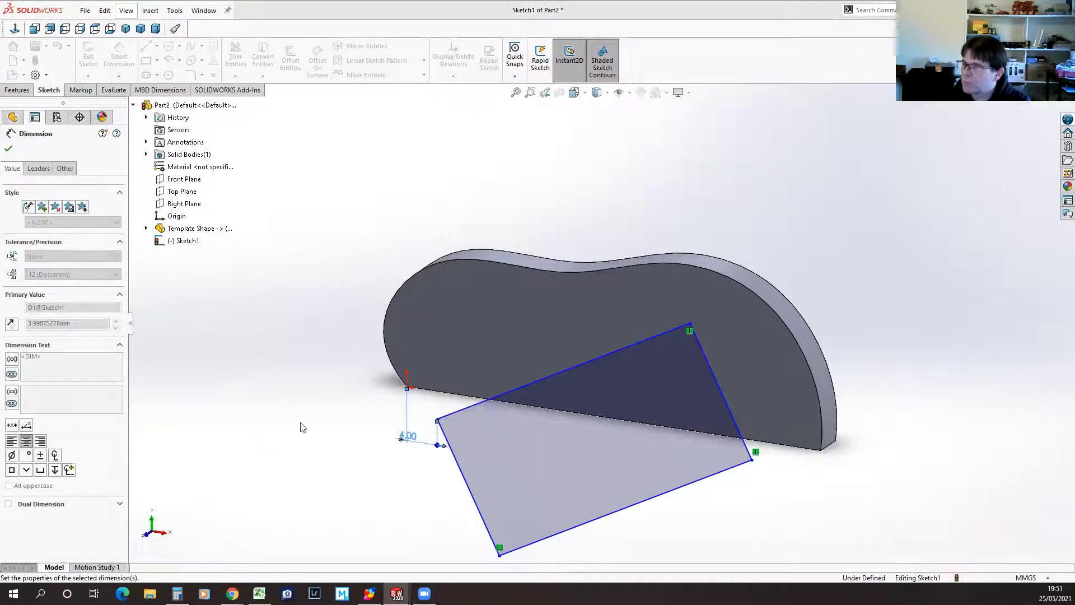
# Step: Dimension the vertical distance from the origin to the rectangle's leftmost corner as 3.5 mm
pyautogui.click(438, 420)
pyautogui.click(408, 388)
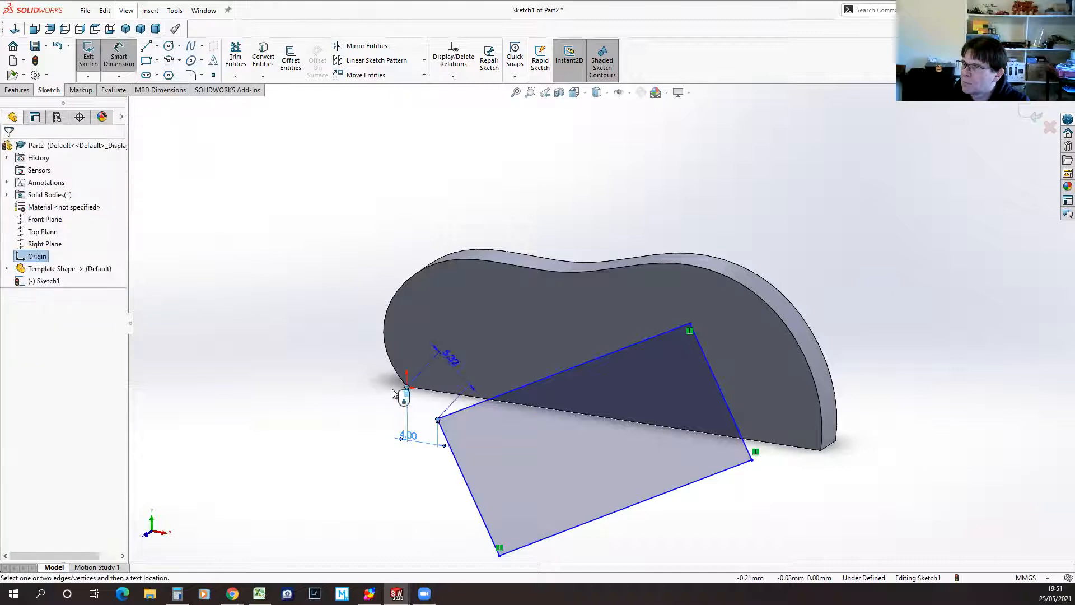
pyautogui.click(372, 399)
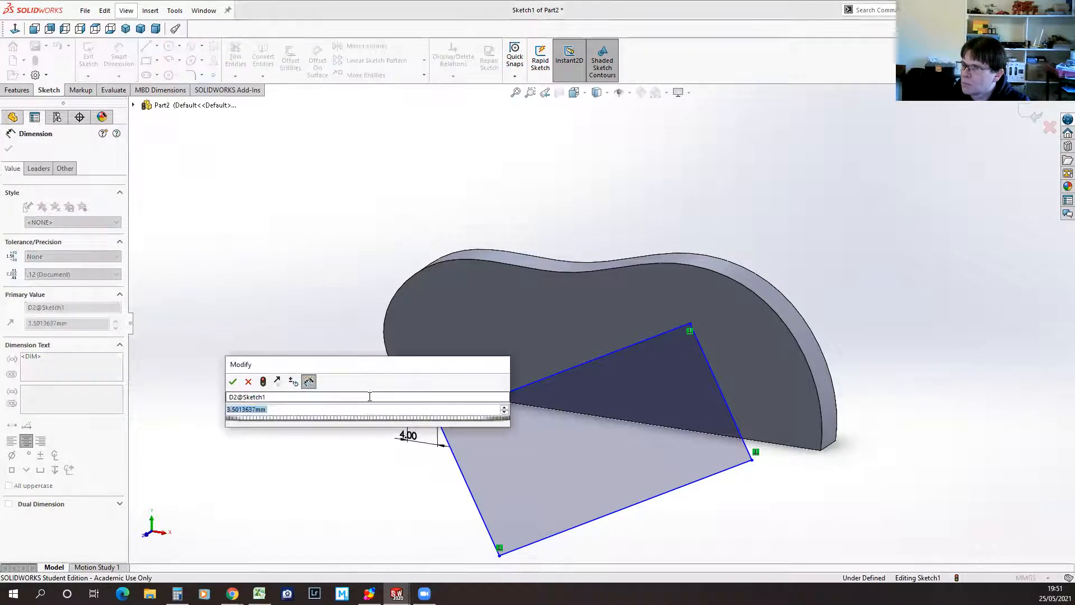
pyautogui.write('3.5')
pyautogui.press('Return')
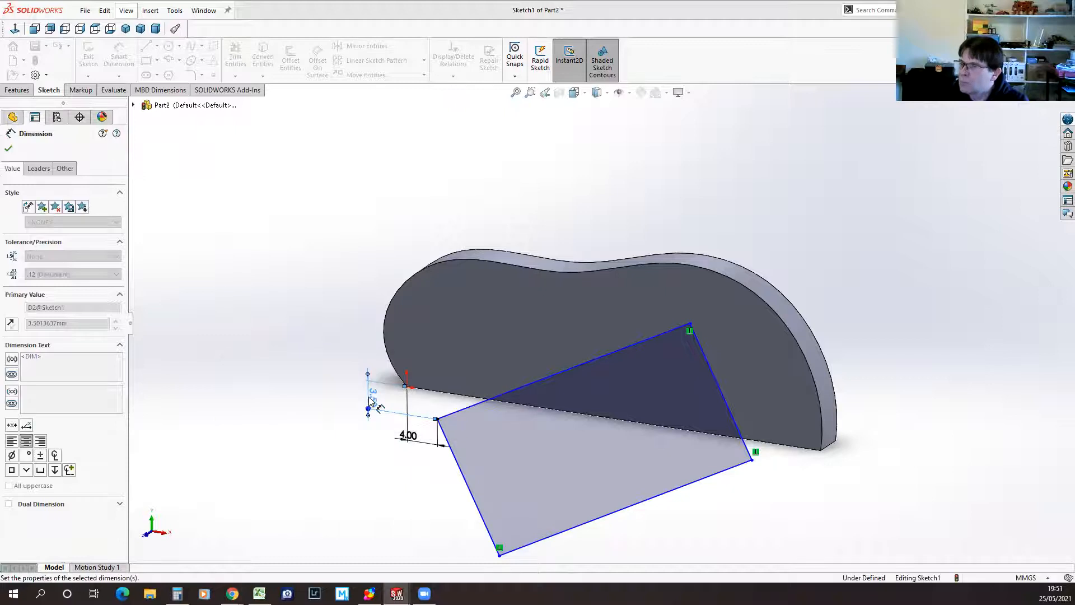
# Step: Dimension the tilted rectangle's upper long side as 38 mm and its right short side as 18 mm
pyautogui.click(579, 367)
pyautogui.click(532, 344)
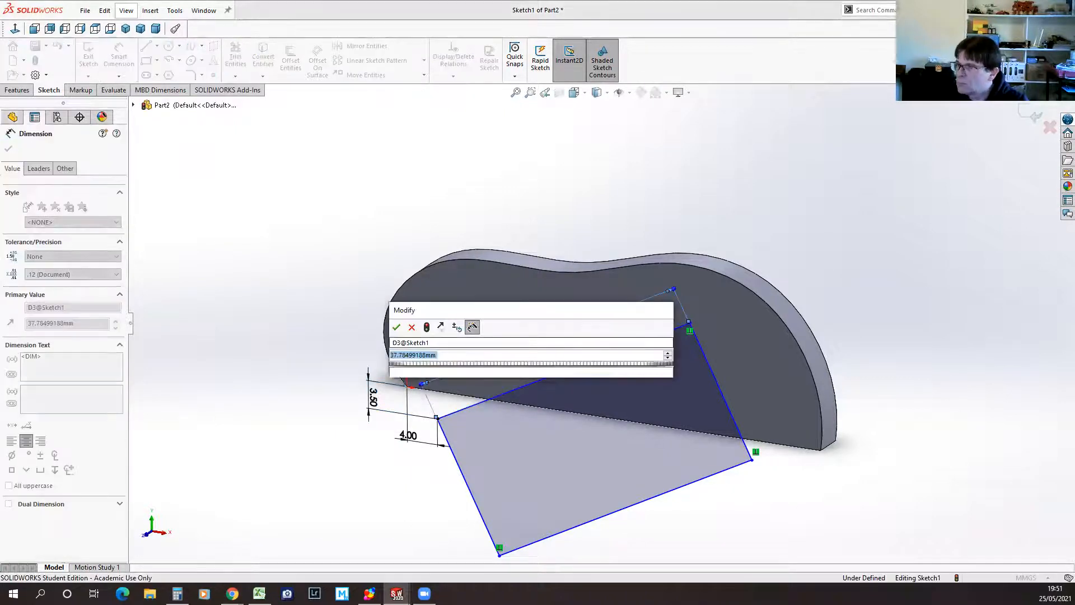
pyautogui.write('38')
pyautogui.press('Return')
pyautogui.click(715, 381)
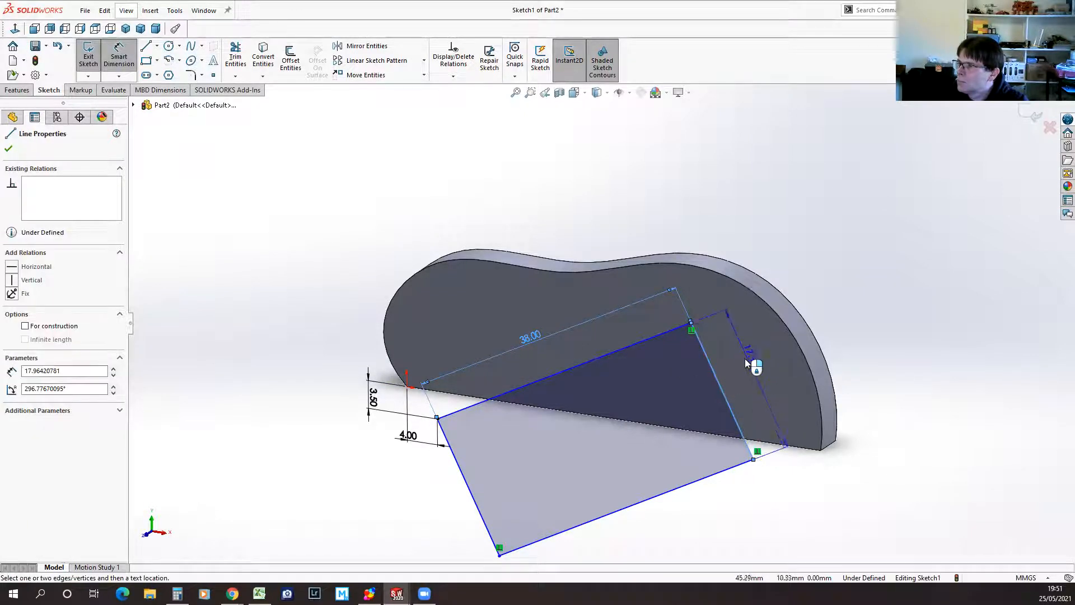
pyautogui.click(741, 361)
pyautogui.write('18')
pyautogui.press('Return')
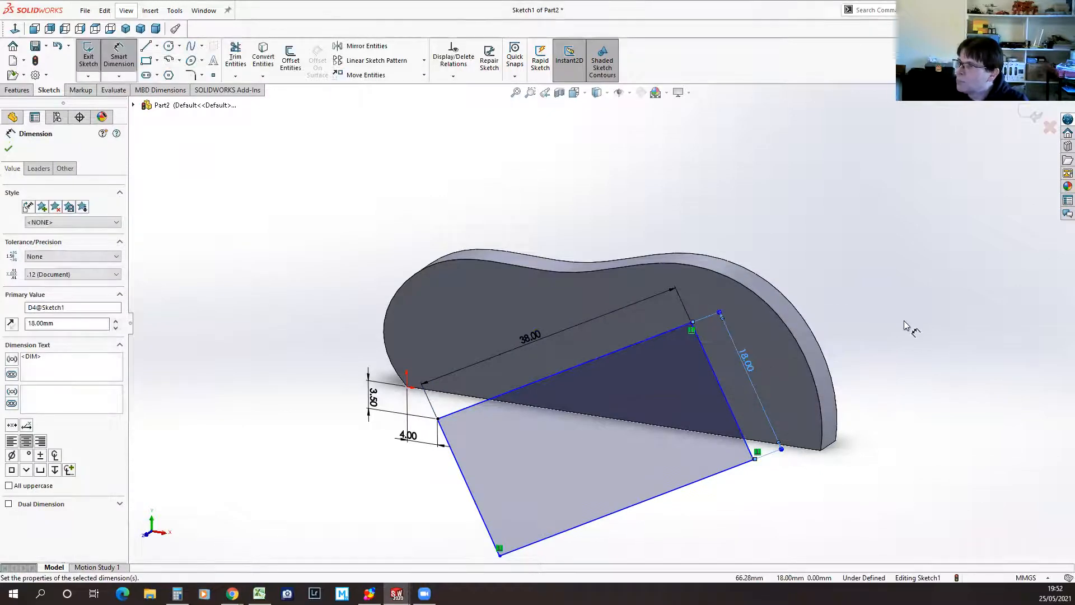
pyautogui.press('Escape')
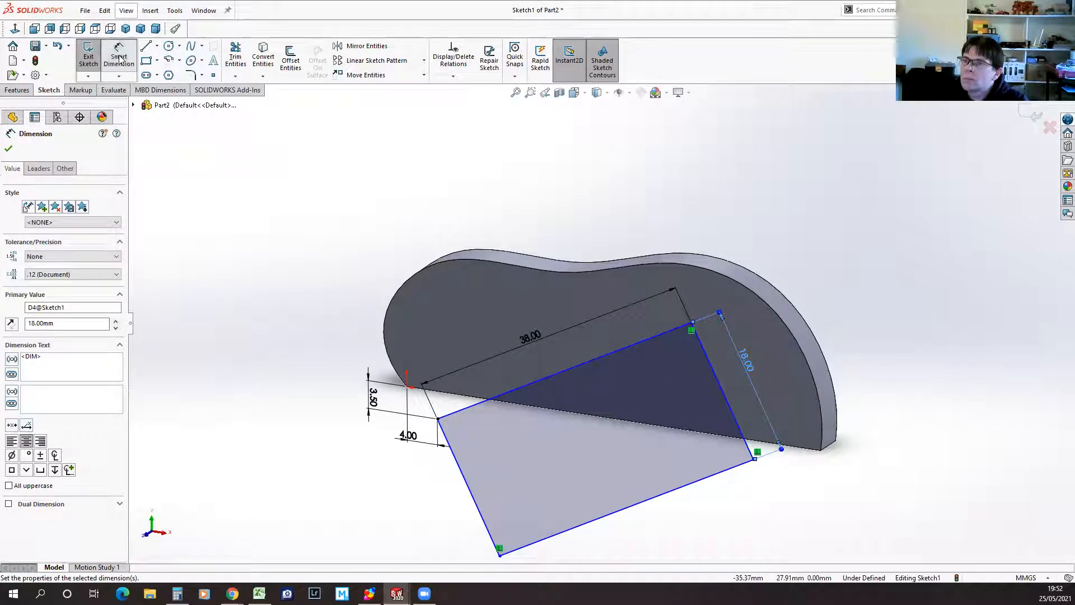
pyautogui.click(8, 148)
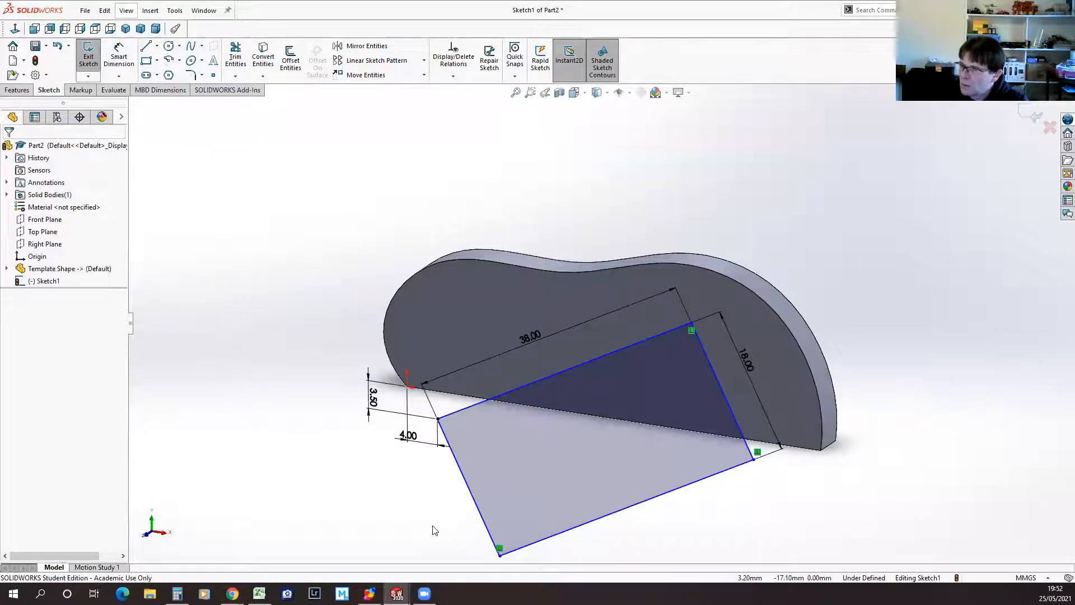
# Step: Dimension the angle between the body's straight bottom edge and the rectangle's upper long side as 150 degrees
pyautogui.moveTo(432, 527)
pyautogui.mouseDown(button='middle')
pyautogui.moveTo(428, 499)
pyautogui.moveTo(473, 502)
pyautogui.moveTo(456, 487)
pyautogui.moveTo(462, 468)
pyautogui.mouseUp(button='middle')
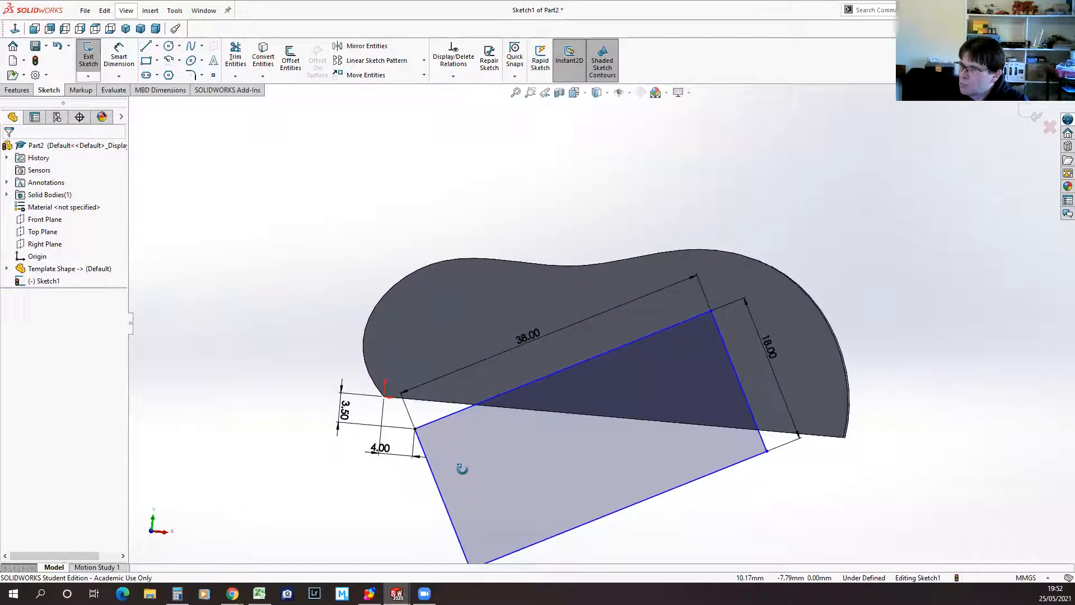
pyautogui.click(119, 51)
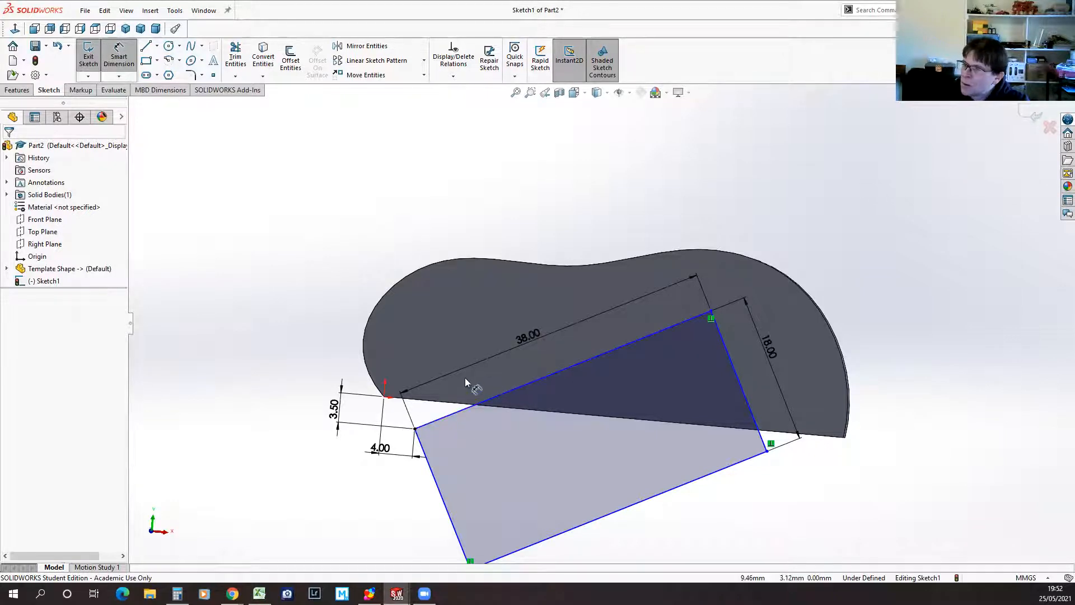
pyautogui.click(470, 403)
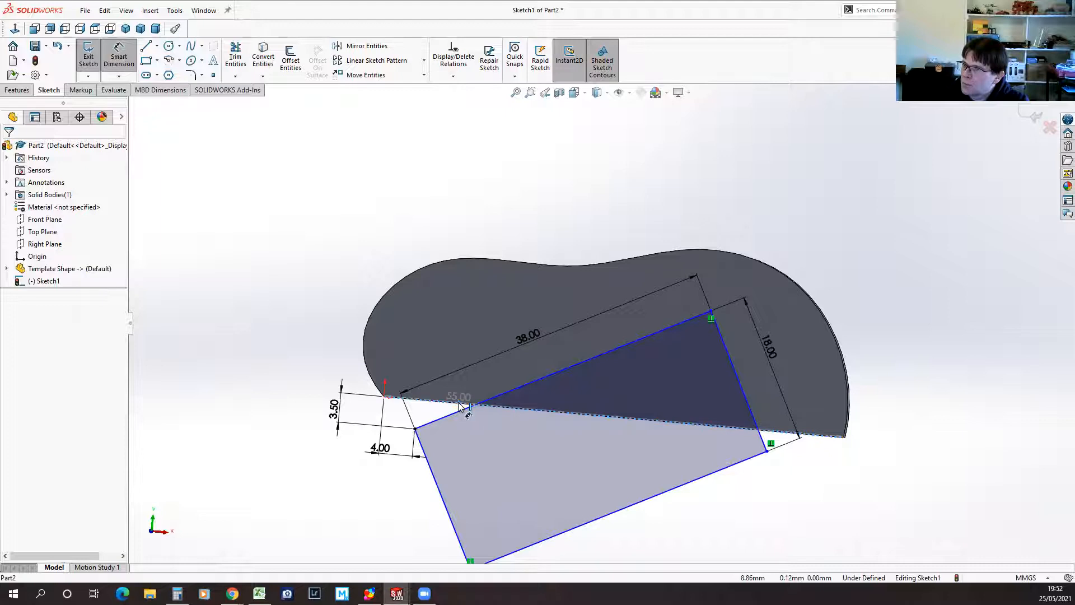
pyautogui.click(507, 391)
pyautogui.click(464, 303)
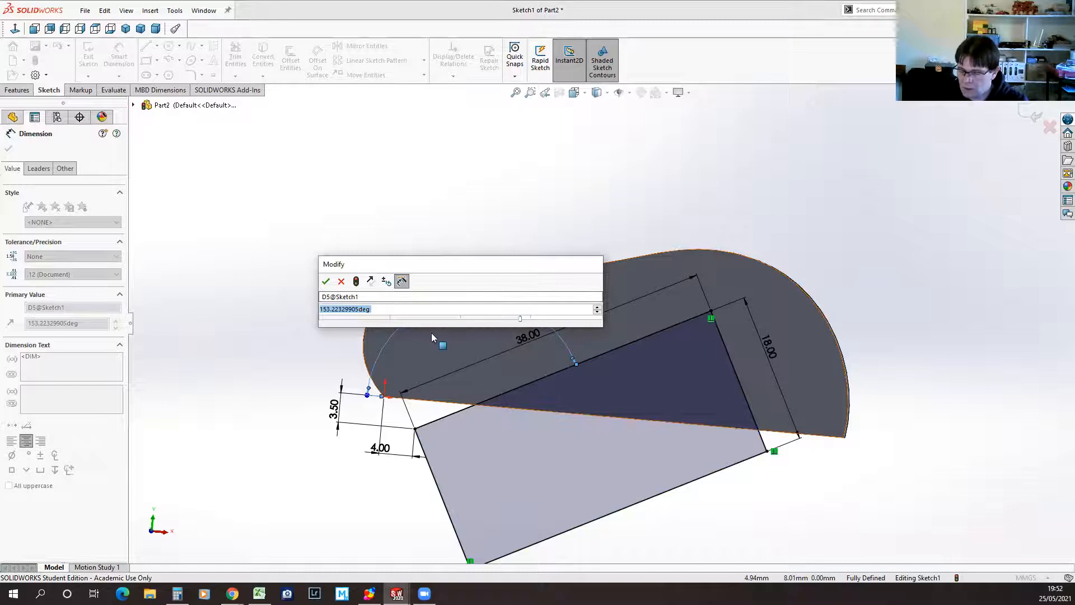
pyautogui.write('150')
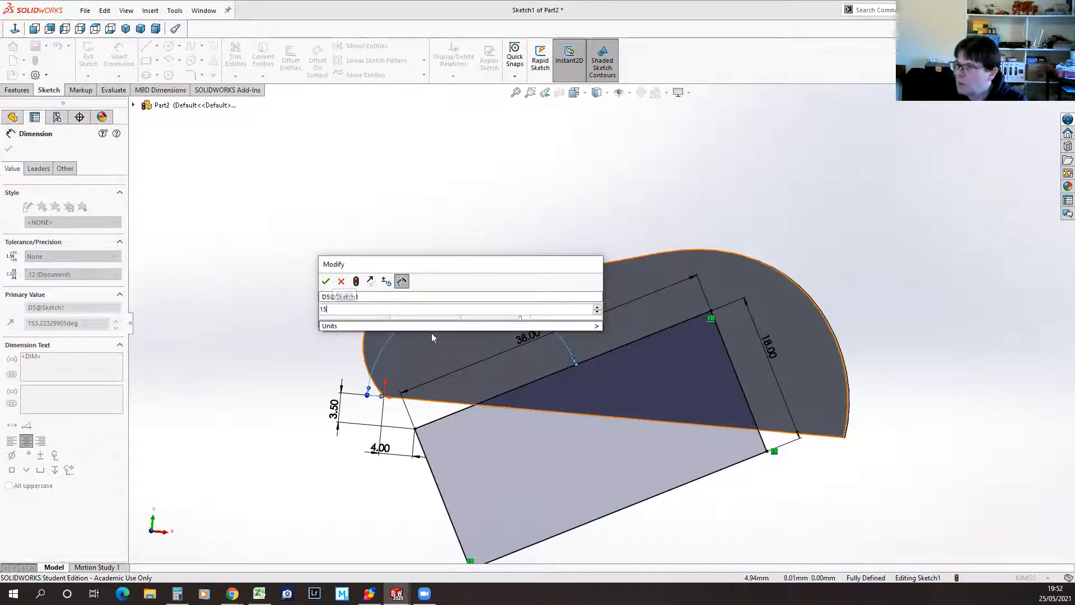
pyautogui.press('Return')
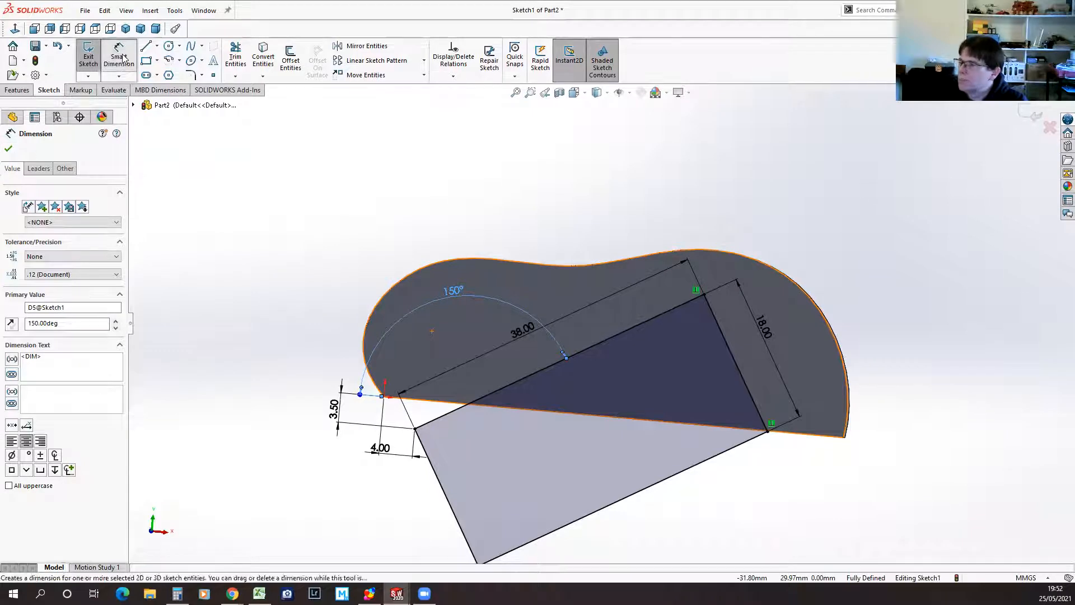
pyautogui.press('Escape')
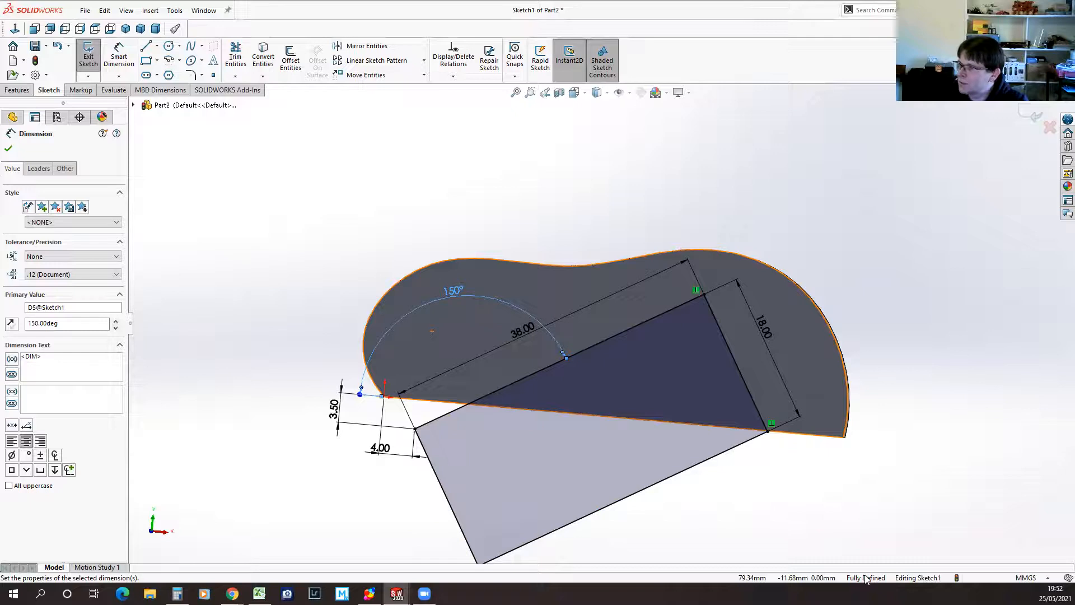
pyautogui.click(8, 150)
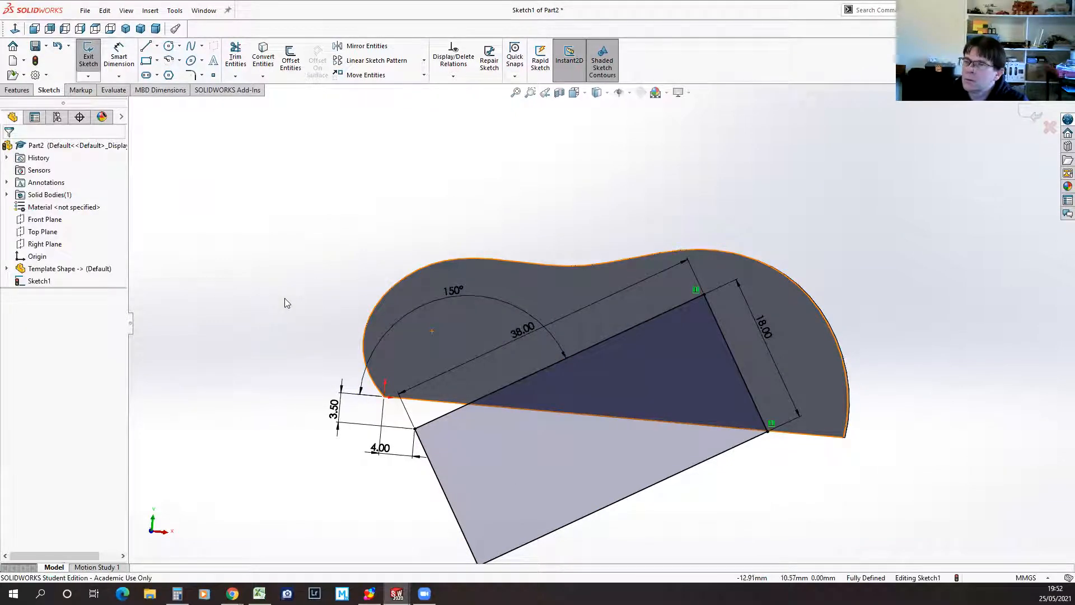
# Step: Finish the sketch and cut the rectangle into the body with a blind depth of 2 mm
pyautogui.click(85, 45)
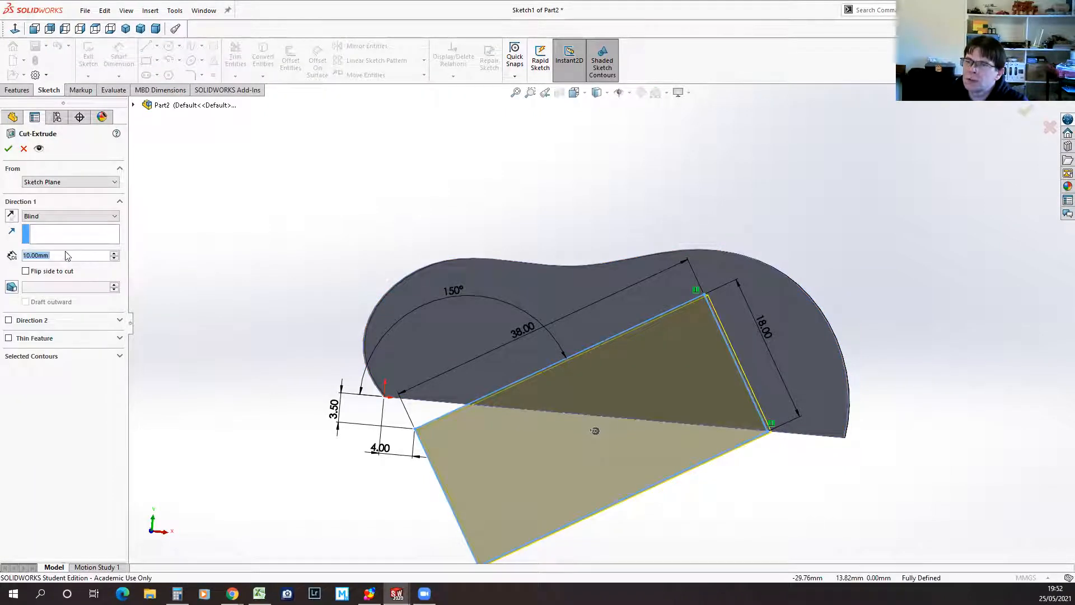
pyautogui.write('2')
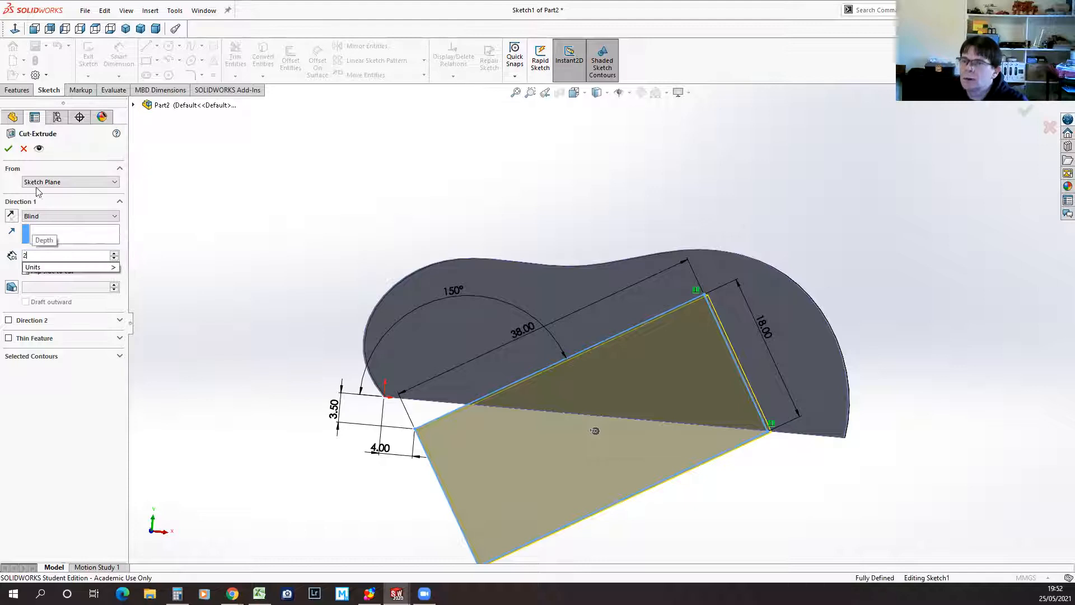
pyautogui.moveTo(962, 358); pyautogui.dragTo(910, 448, button='middle')
pyautogui.click(8, 148)
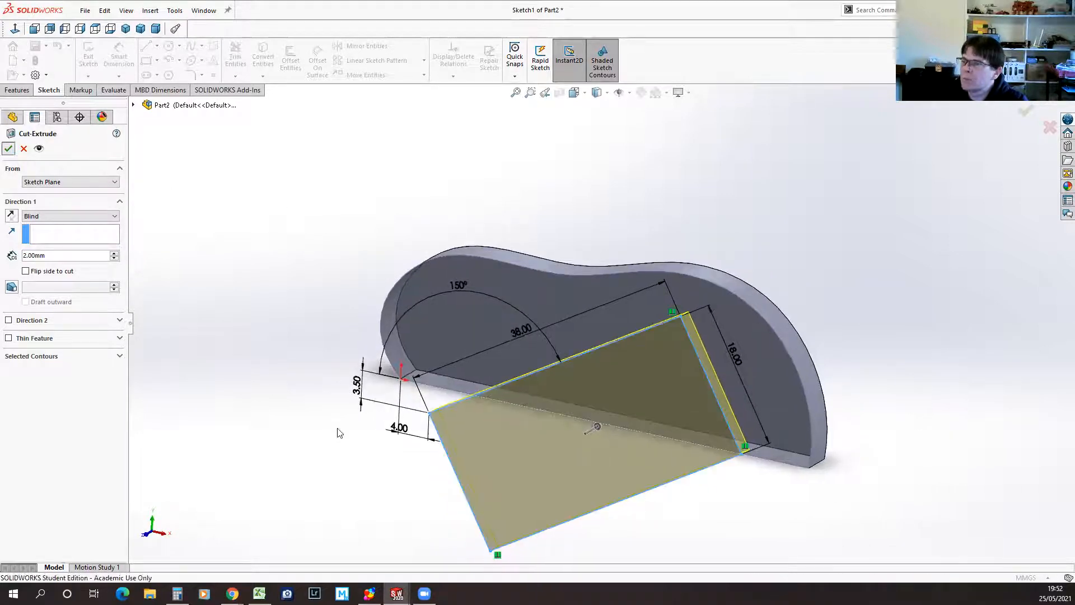
pyautogui.moveTo(925, 477); pyautogui.dragTo(953, 473, button='middle')
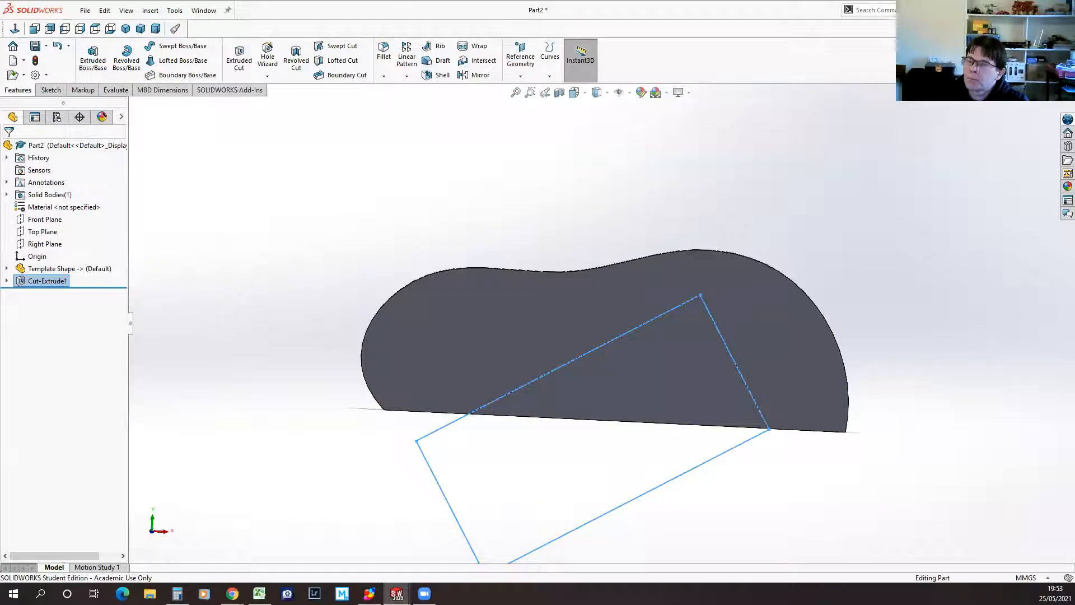
# Step: Display the dimensions of the cut's sketch and reverse the direction of the vertical 3.5 mm corner offset
pyautogui.click(7, 281)
pyautogui.doubleClick(51, 293)
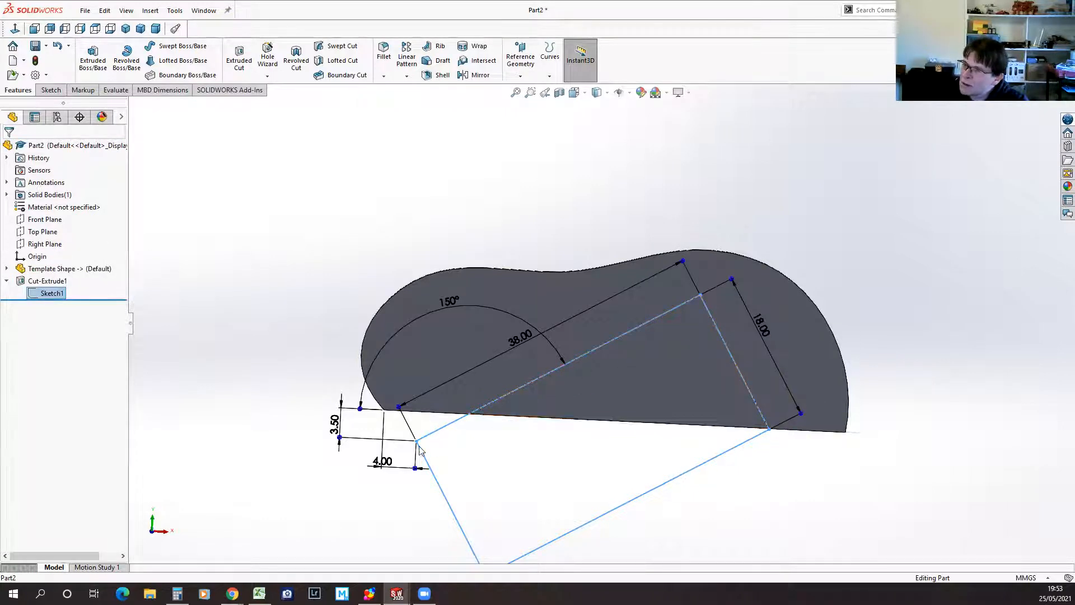
pyautogui.doubleClick(343, 418)
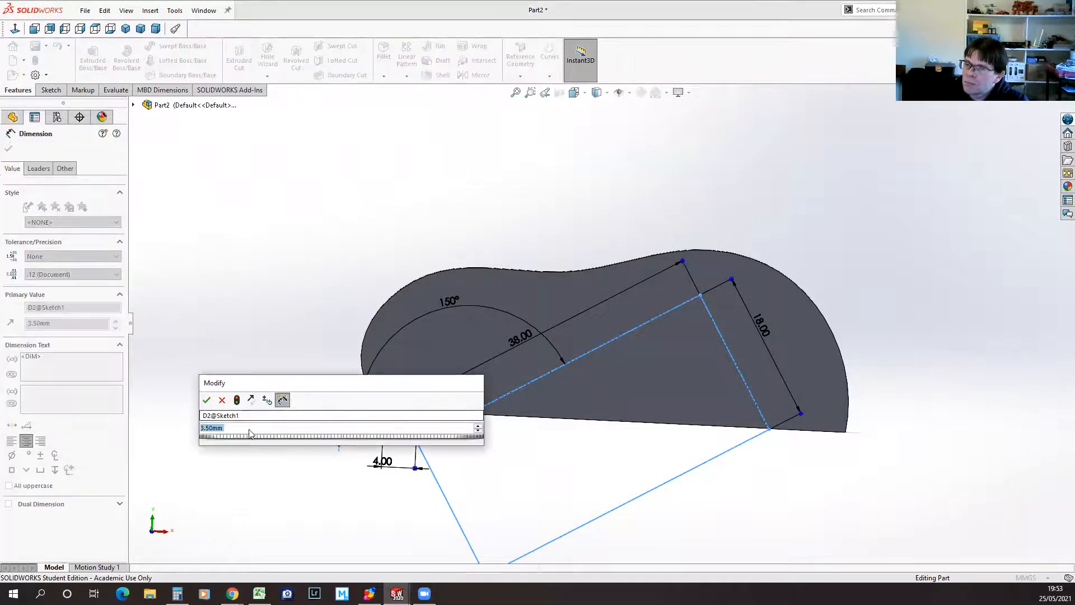
pyautogui.click(206, 399)
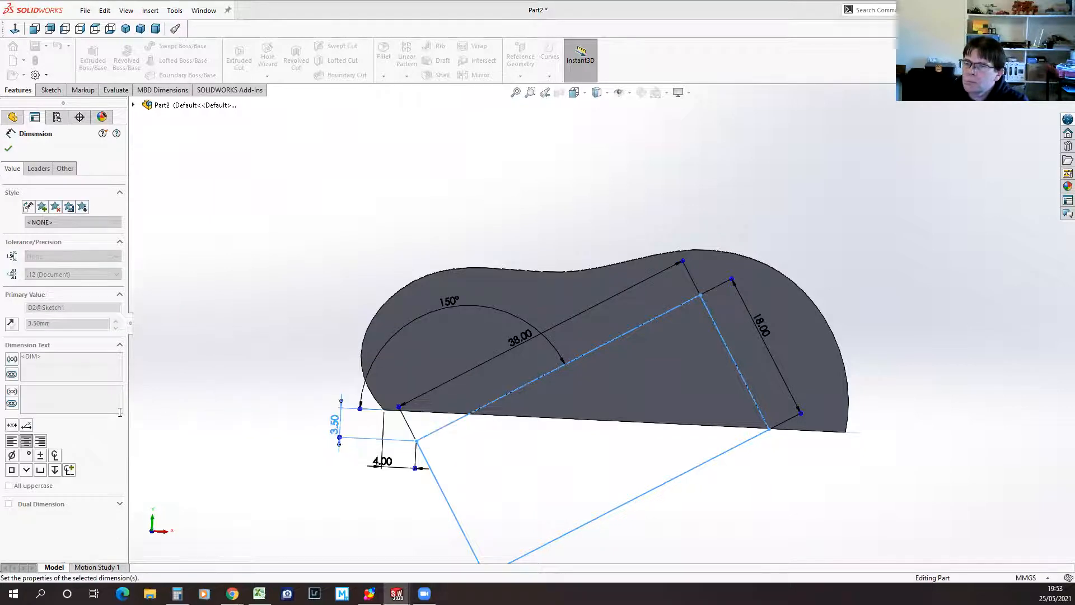
pyautogui.click(10, 325)
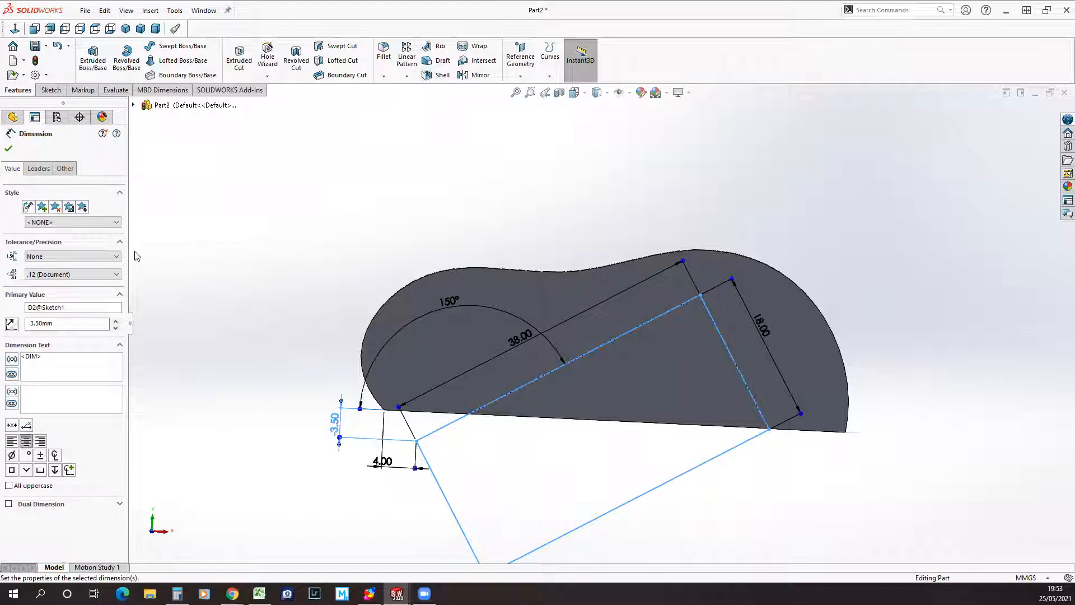
pyautogui.click(8, 149)
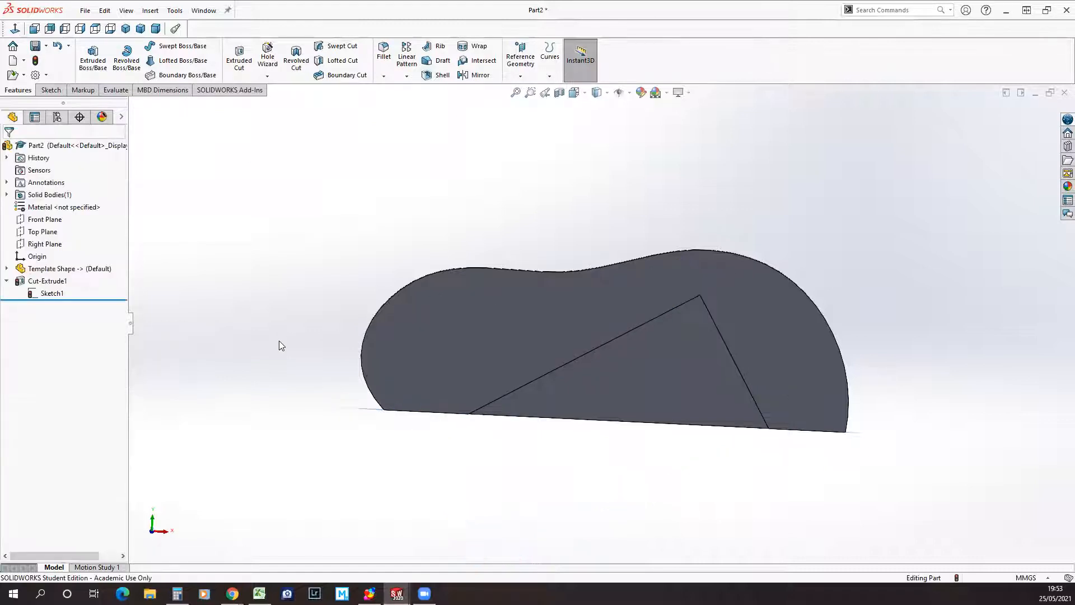
# Step: Edit the cut's sketch and set the angle between the bottom edge and the rectangle's upper long side to 160 degrees
pyautogui.click(26, 294)
pyautogui.click(43, 256)
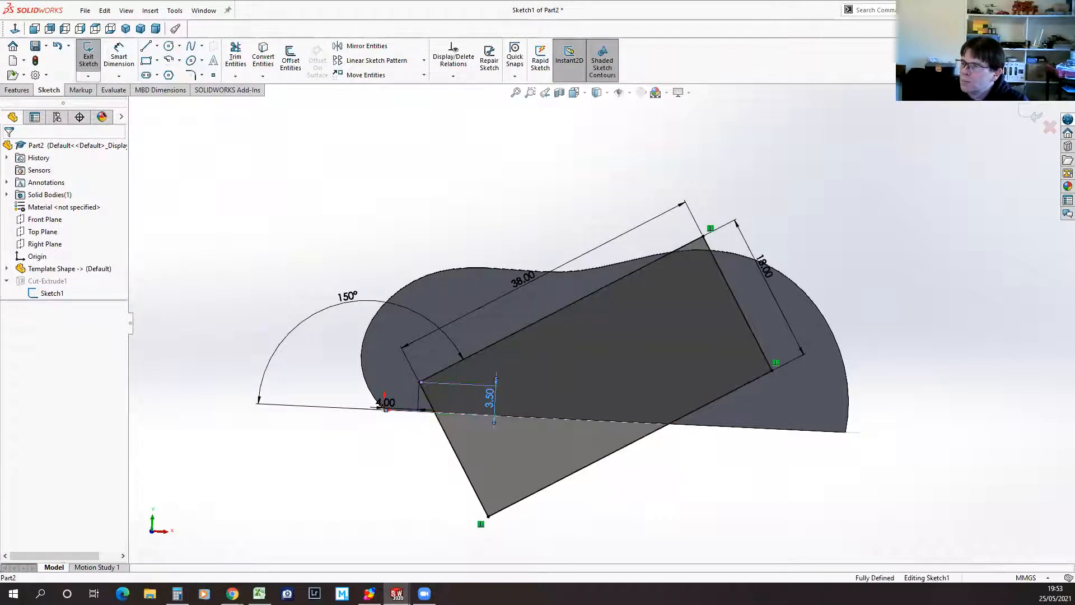
pyautogui.doubleClick(490, 398)
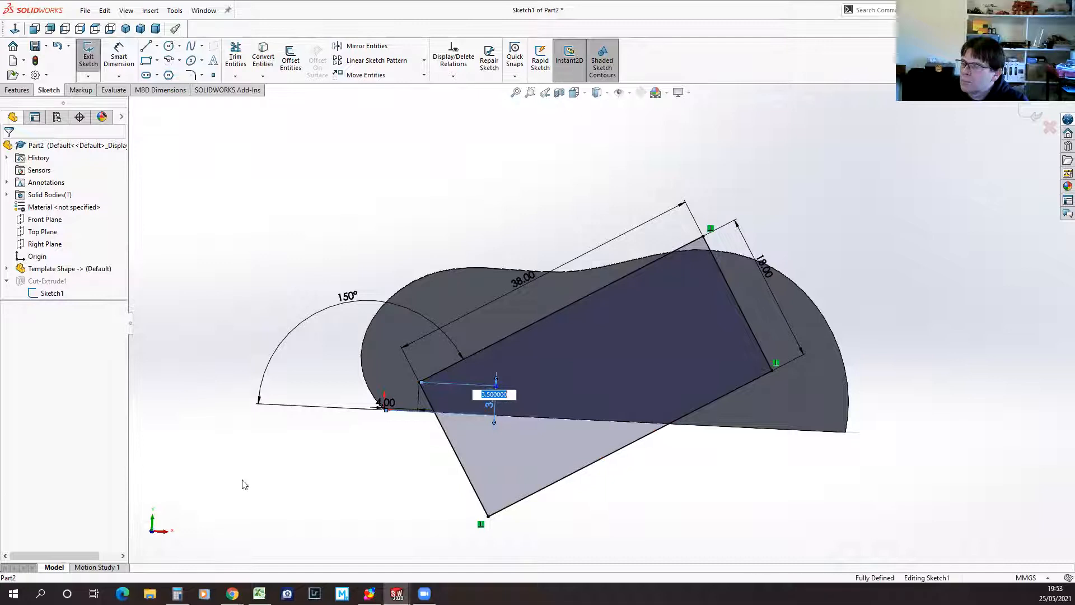
pyautogui.press('Return')
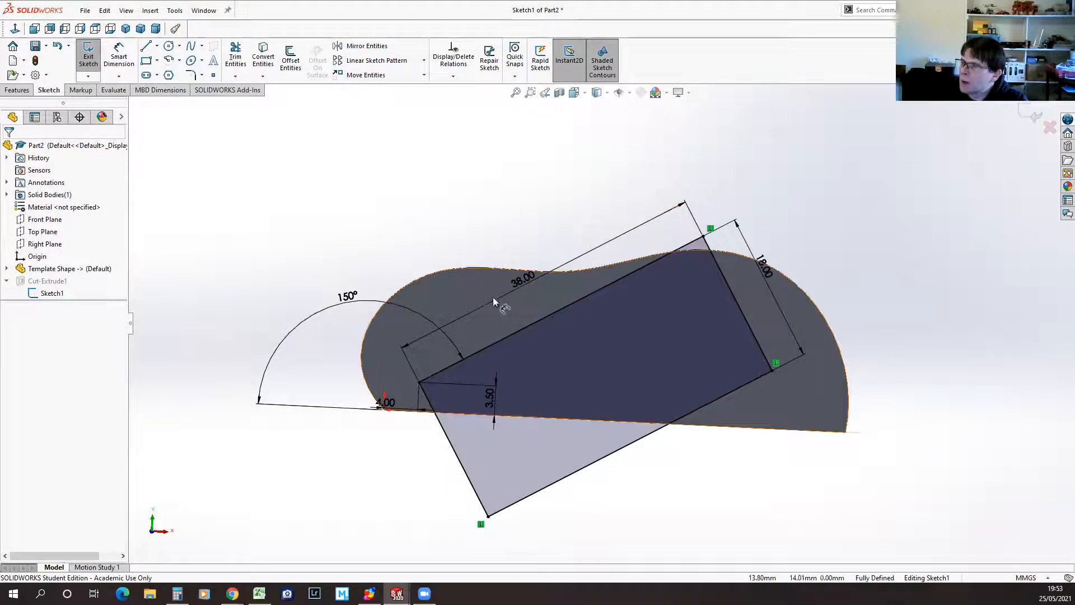
pyautogui.click(347, 297)
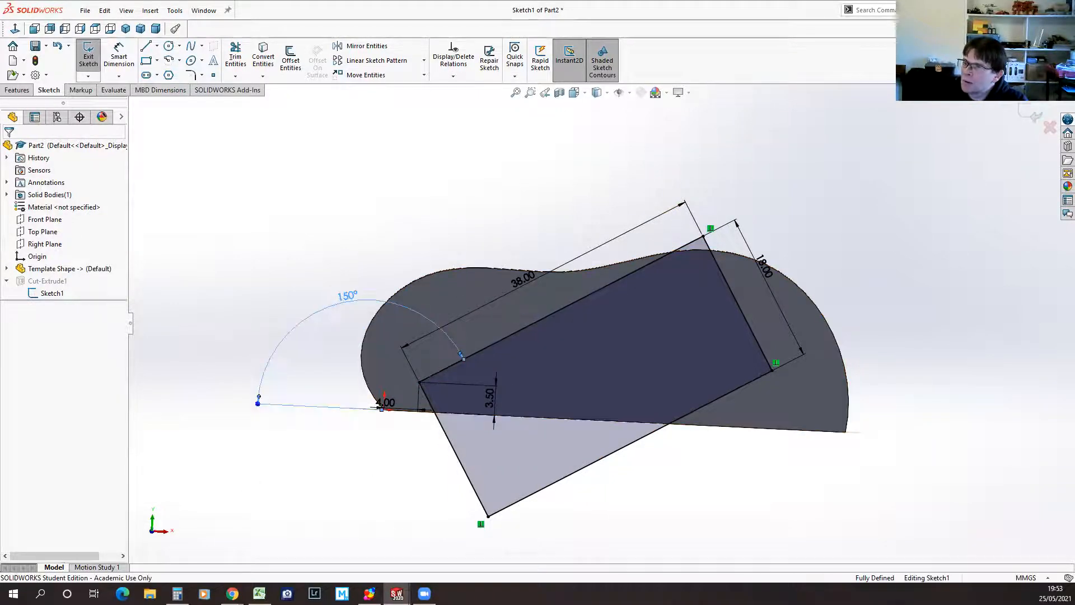
pyautogui.doubleClick(347, 297)
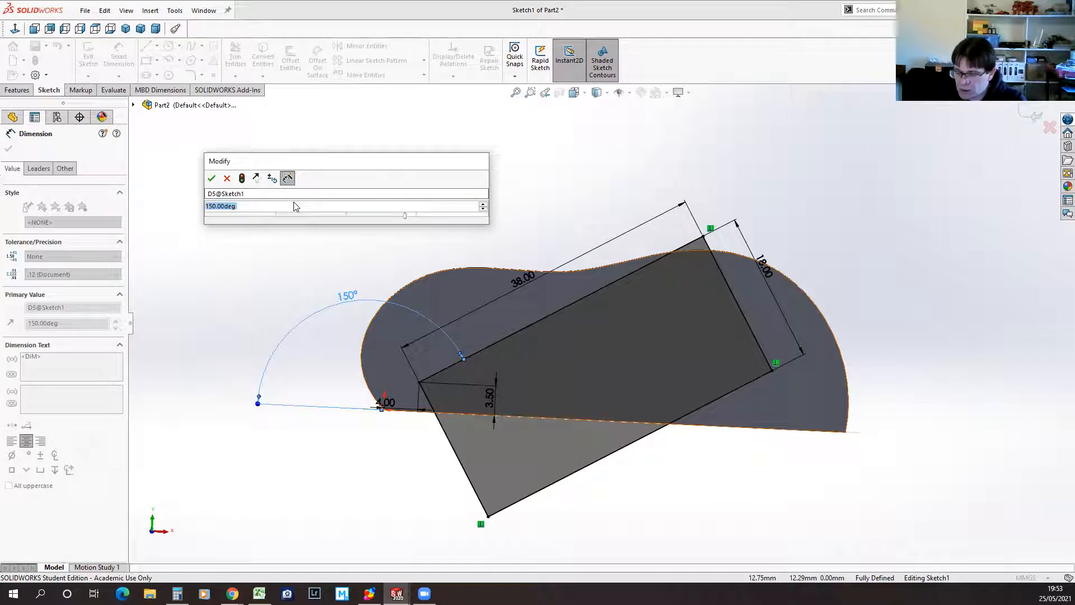
pyautogui.write('130')
pyautogui.press('BackSpace')
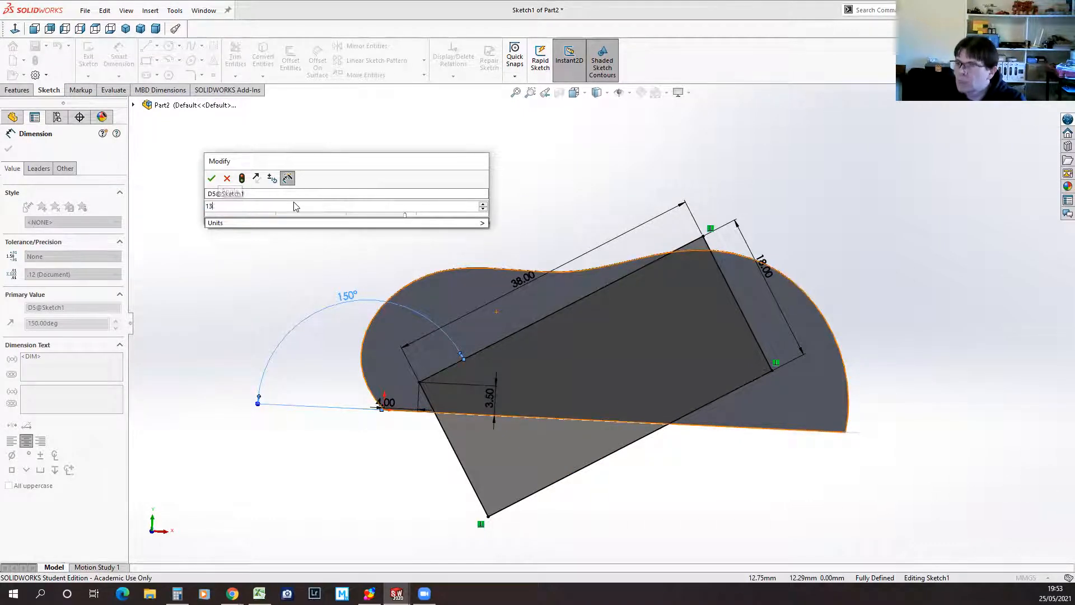
pyautogui.press('BackSpace')
pyautogui.write('4')
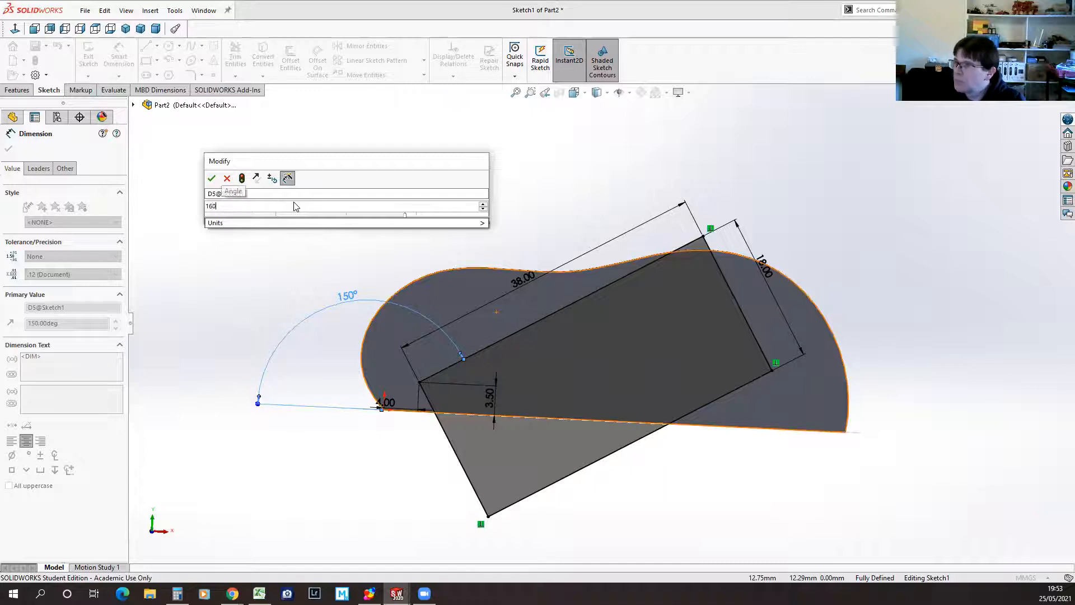
pyautogui.press('Escape')
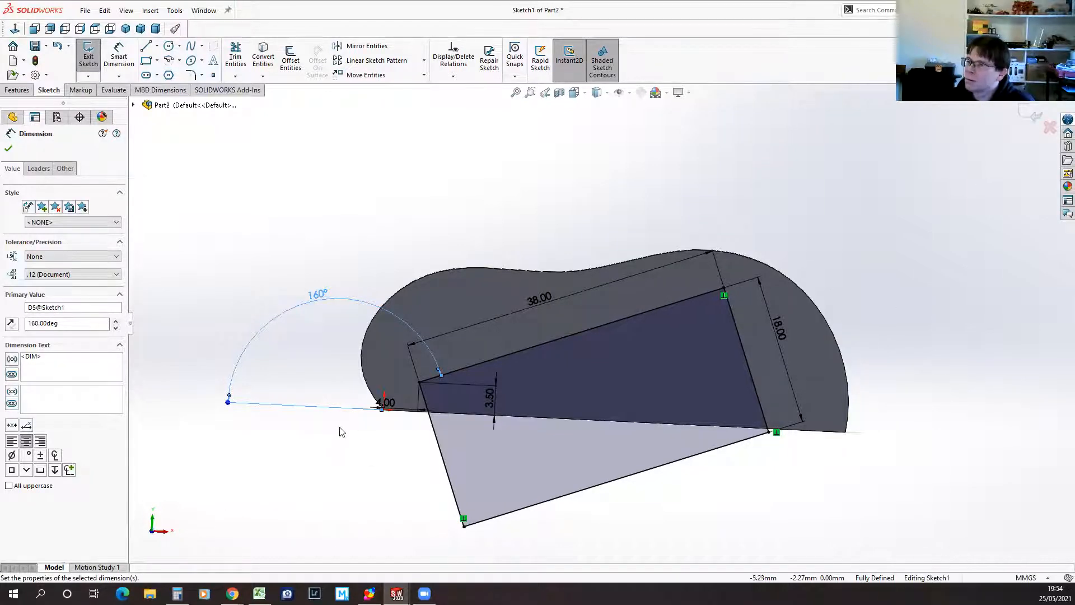
# Step: Set the length of the rectangle's right short side to 16 mm
pyautogui.click(780, 331)
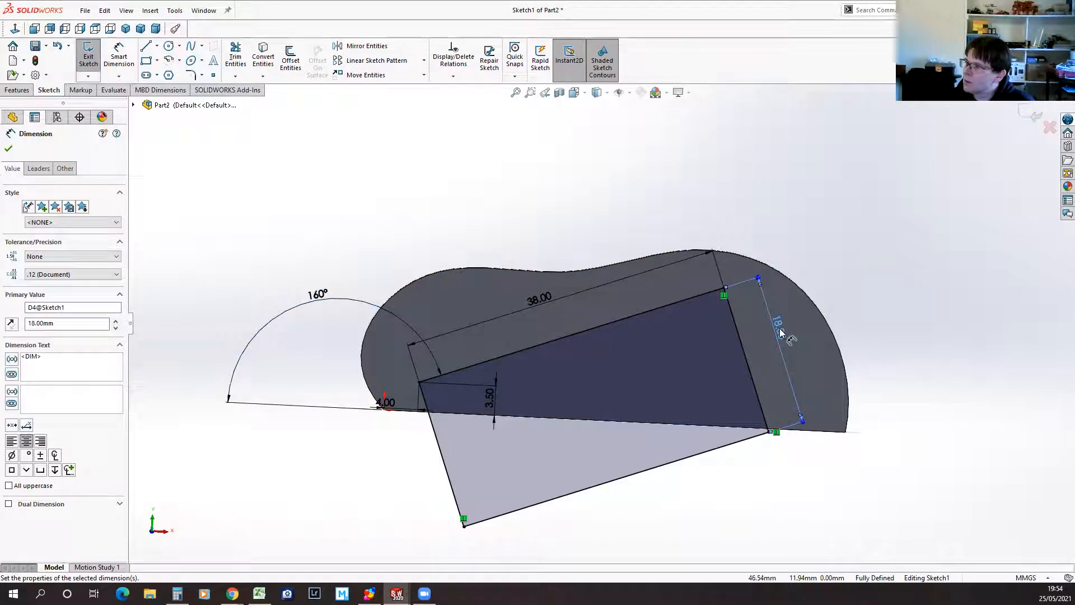
pyautogui.doubleClick(778, 334)
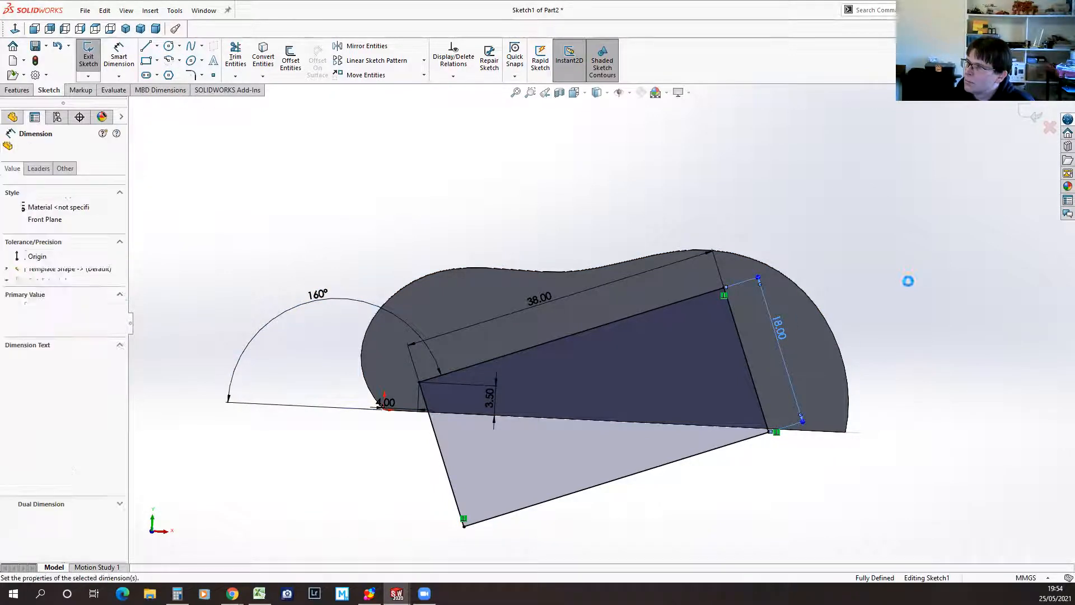
pyautogui.write('18')
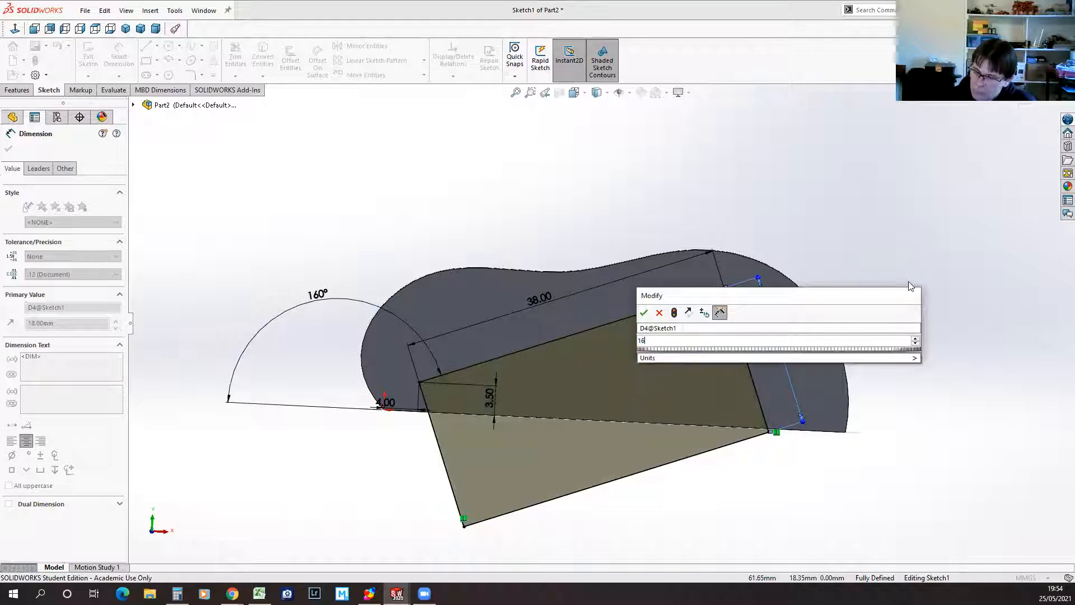
pyautogui.press('Return')
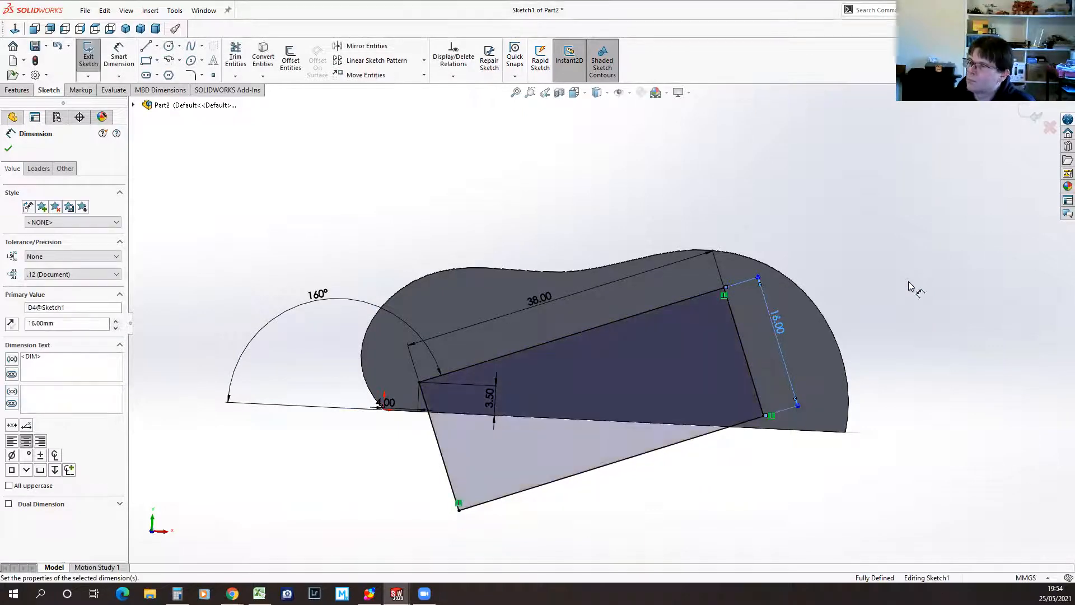
# Step: Set the horizontal distance from the origin to the rectangle's leftmost corner to 5 mm and exit the sketch to rebuild the cut
pyautogui.doubleClick(386, 402)
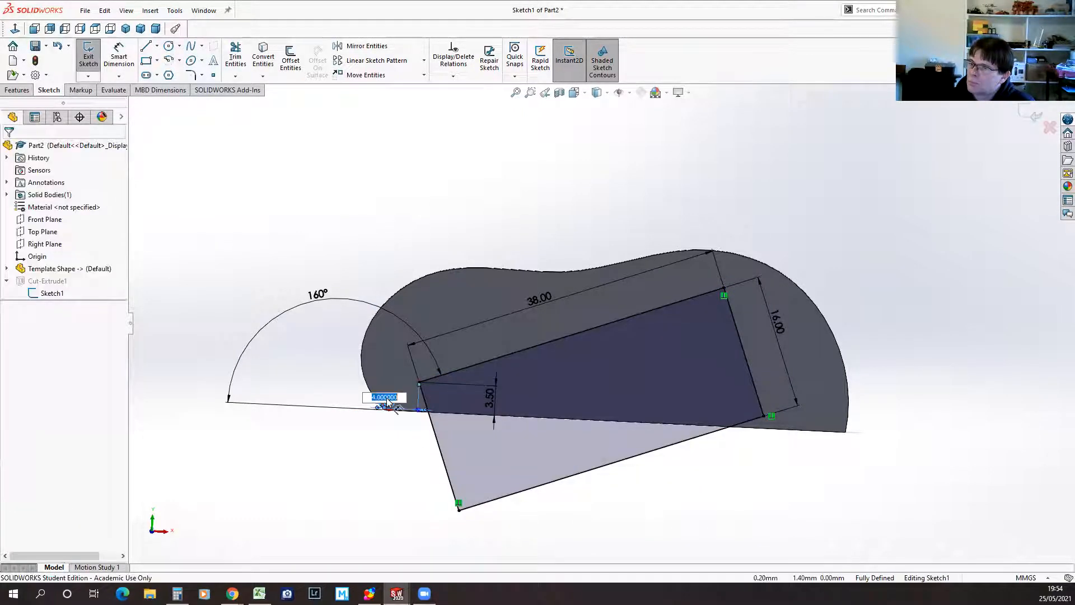
pyautogui.write('5')
pyautogui.press('Return')
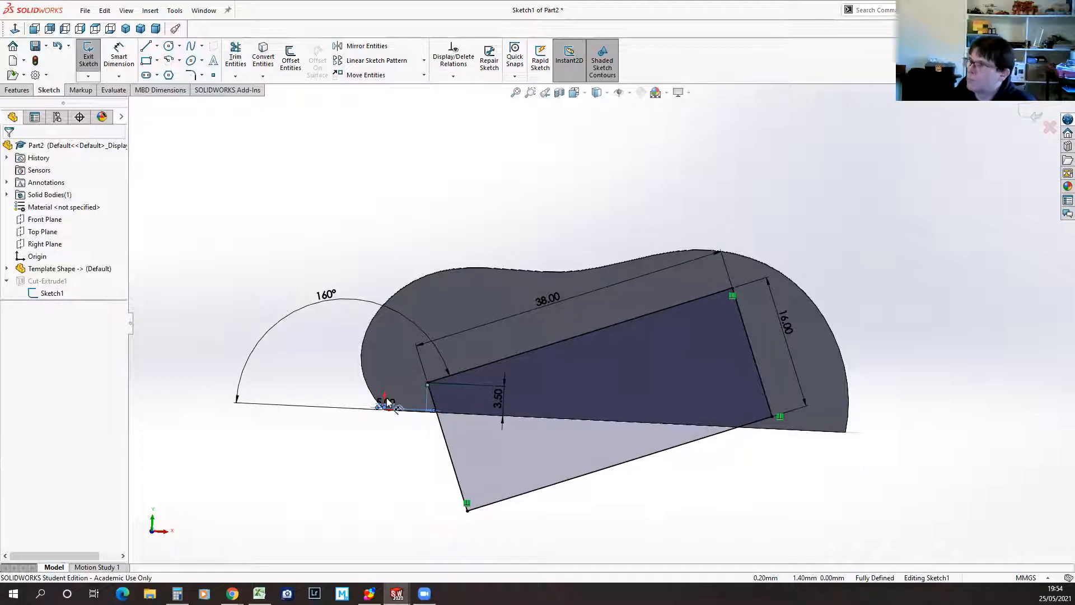
pyautogui.click(88, 56)
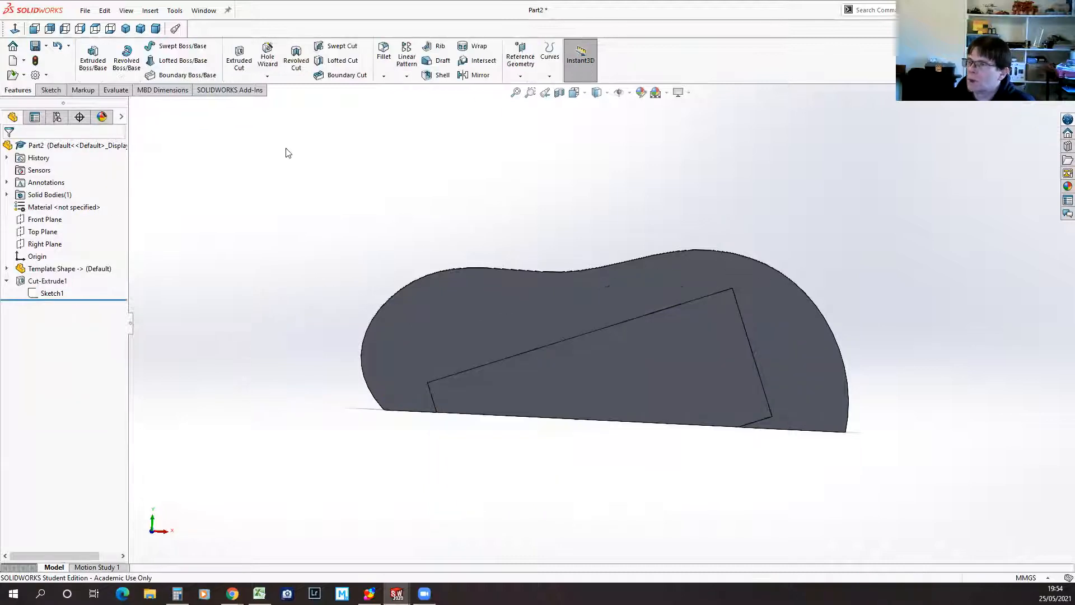
pyautogui.moveTo(686, 474)
pyautogui.mouseDown(button='middle')
pyautogui.moveTo(643, 448)
pyautogui.moveTo(661, 438)
pyautogui.moveTo(701, 456)
pyautogui.moveTo(655, 478)
pyautogui.moveTo(684, 492)
pyautogui.moveTo(650, 477)
pyautogui.moveTo(669, 489)
pyautogui.moveTo(684, 482)
pyautogui.mouseUp(button='middle')
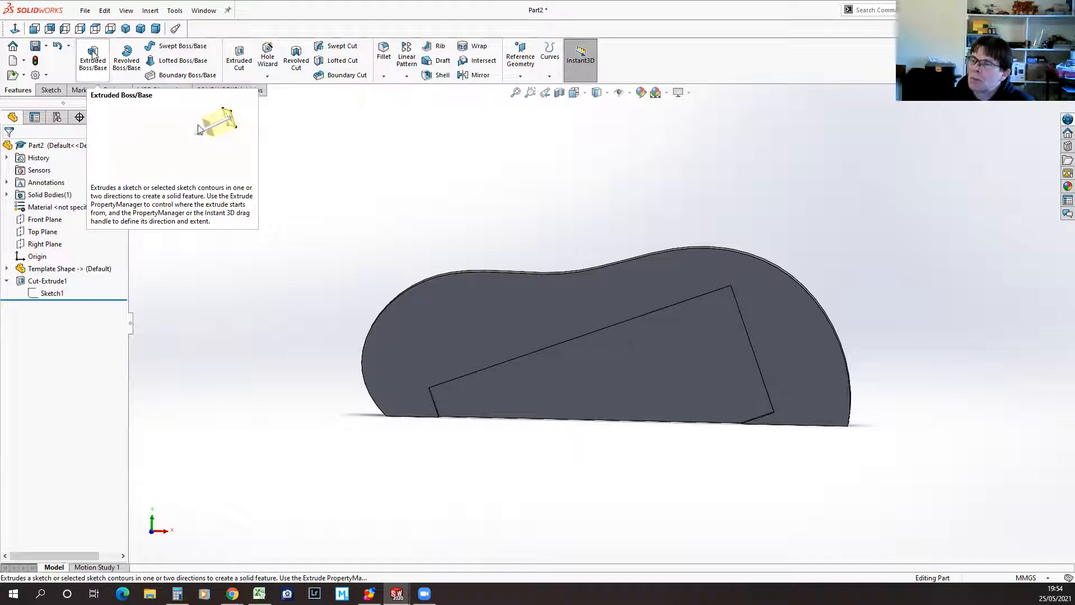
pyautogui.moveTo(626, 501); pyautogui.dragTo(589, 485, button='middle')
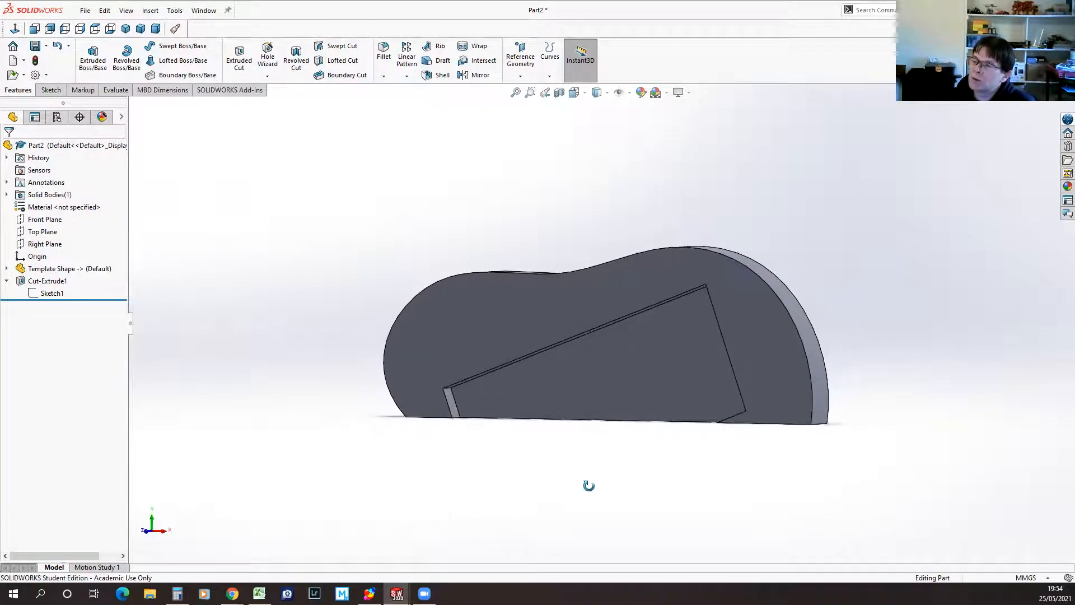
# Step: Switch to the Razor blade holder part and fit its window into one half of the workspace
pyautogui.click(203, 11)
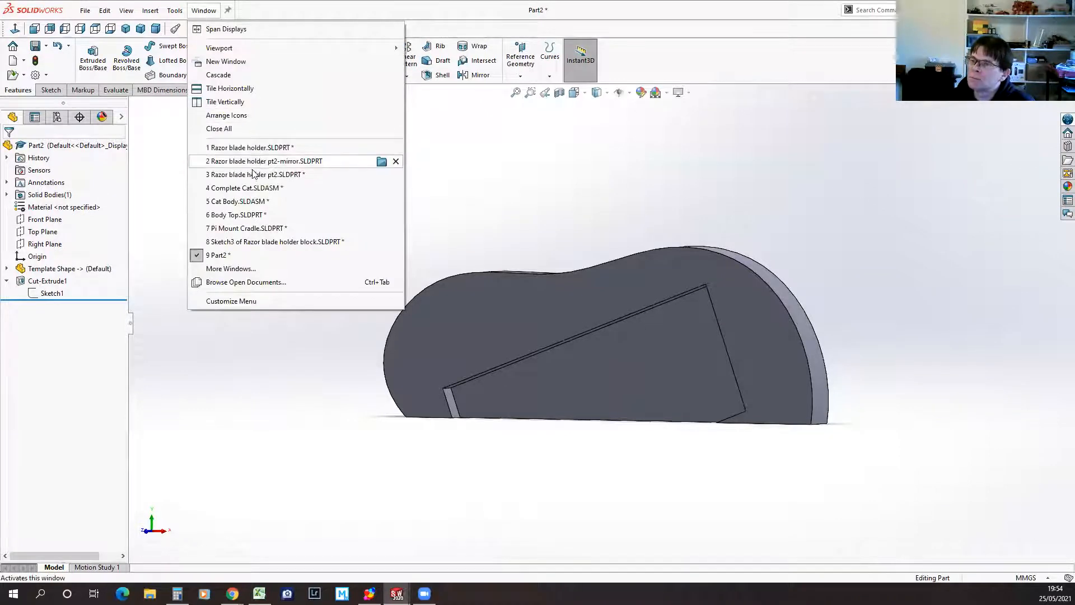
pyautogui.moveTo(251, 177)
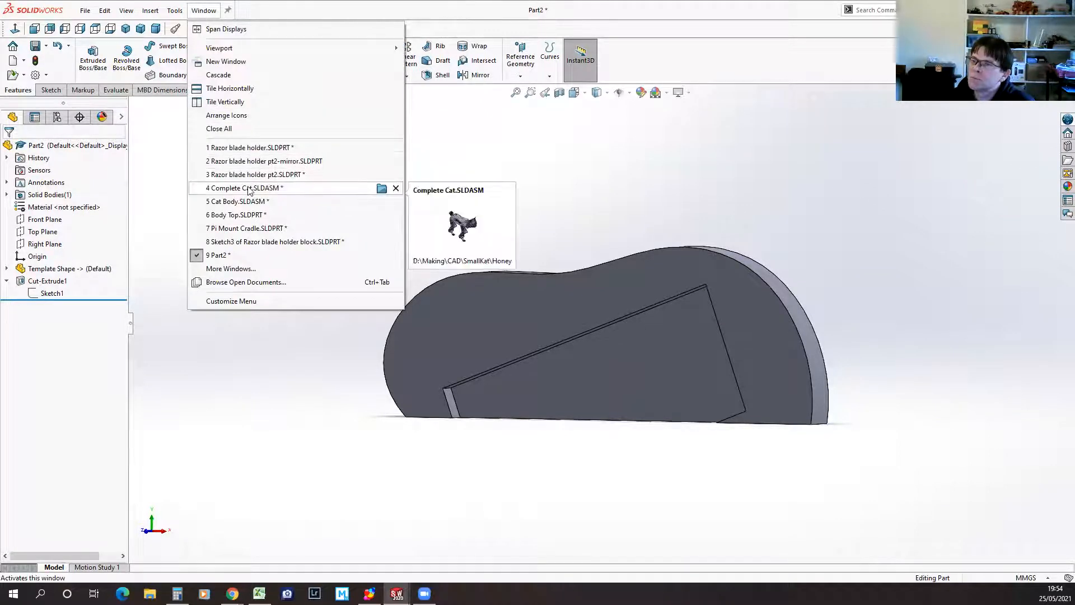
pyautogui.click(254, 147)
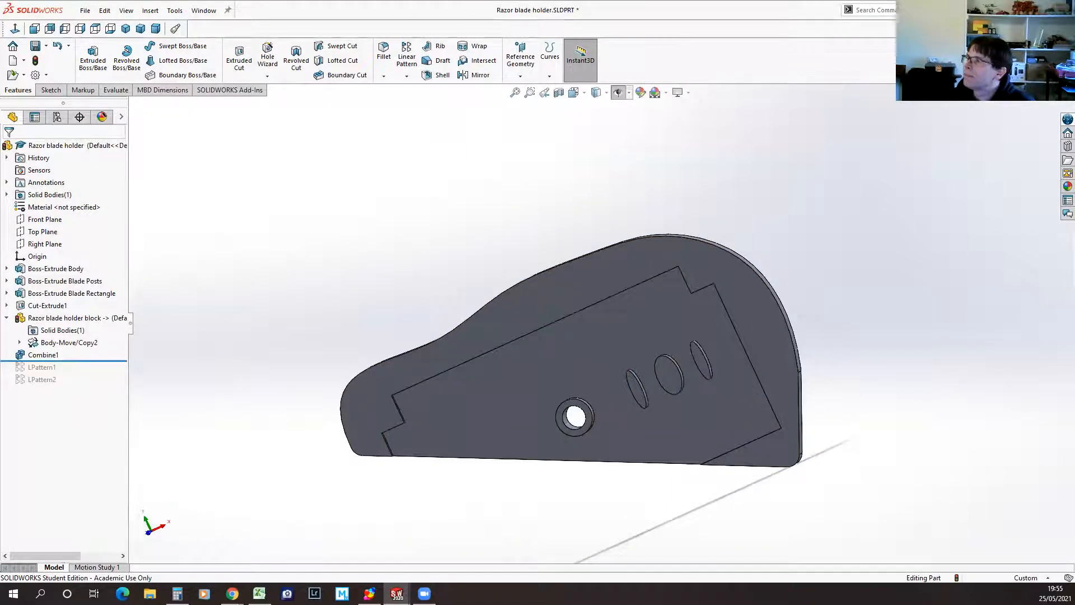
pyautogui.scroll(-5, 848, 309)
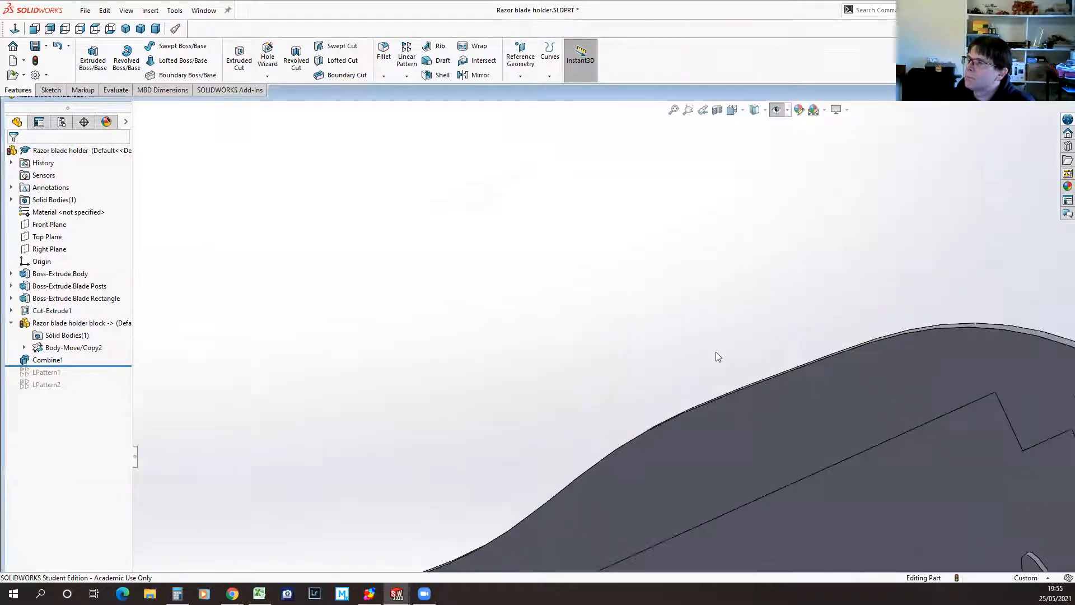
pyautogui.scroll(6, 715, 352)
pyautogui.scroll(-3, 848, 486)
pyautogui.scroll(3, 847, 486)
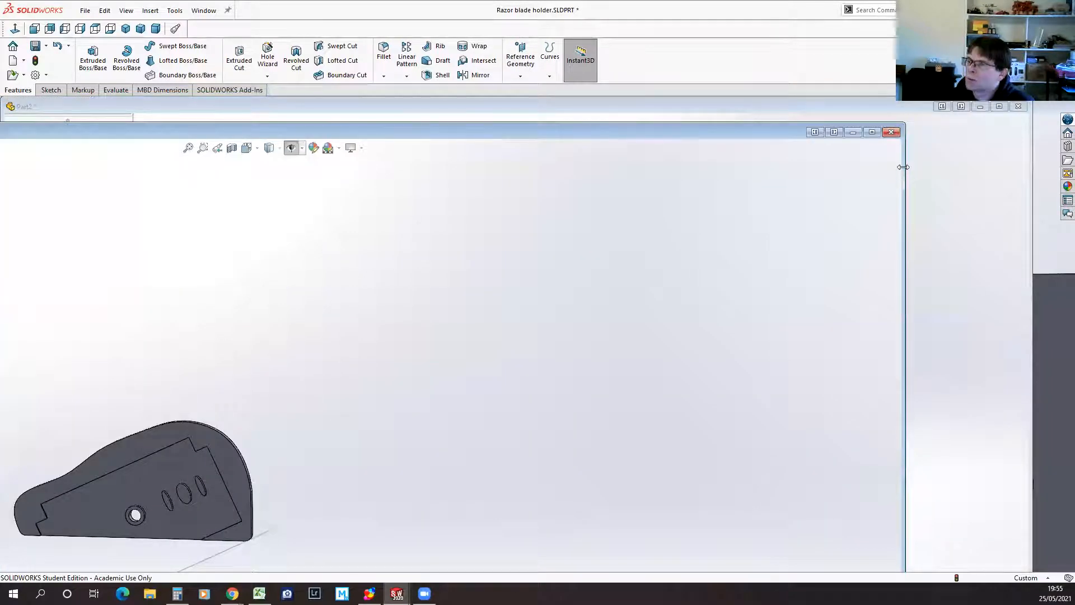
pyautogui.moveTo(903, 167); pyautogui.dragTo(243, 167)
pyautogui.moveTo(94, 123); pyautogui.dragTo(563, 122)
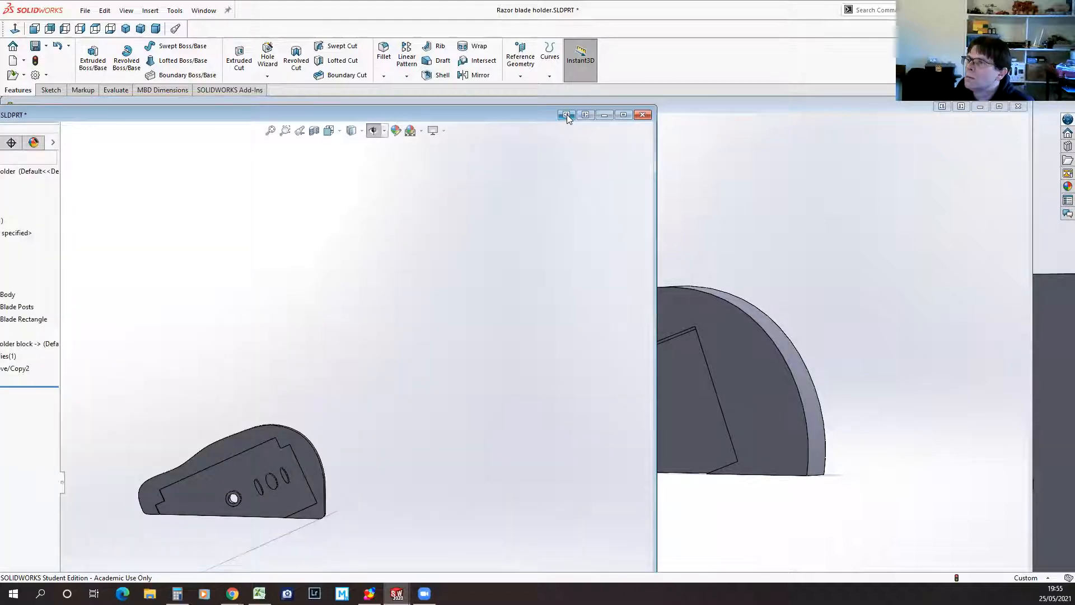
pyautogui.click(566, 115)
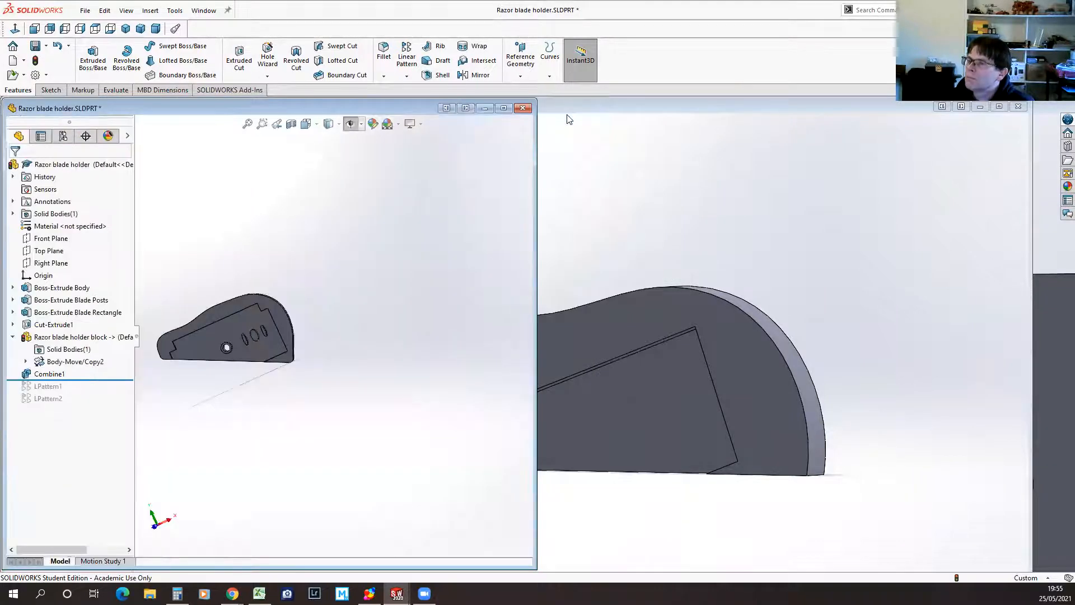
# Step: Switch to the Razor blade holder pt2-mirror part and tile its window beside the Razor blade holder
pyautogui.click(203, 11)
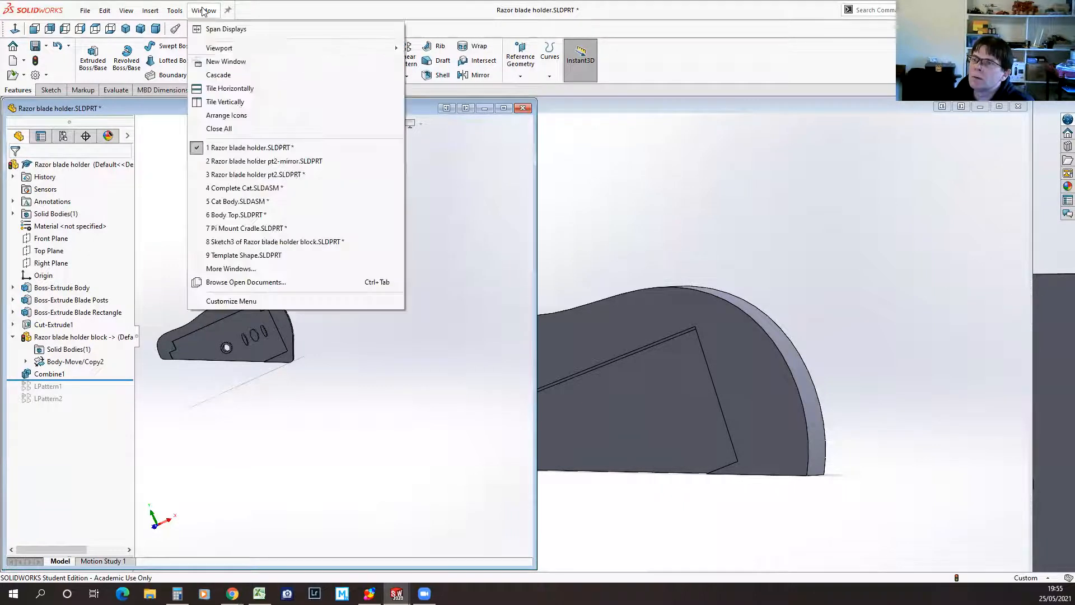
pyautogui.click(251, 162)
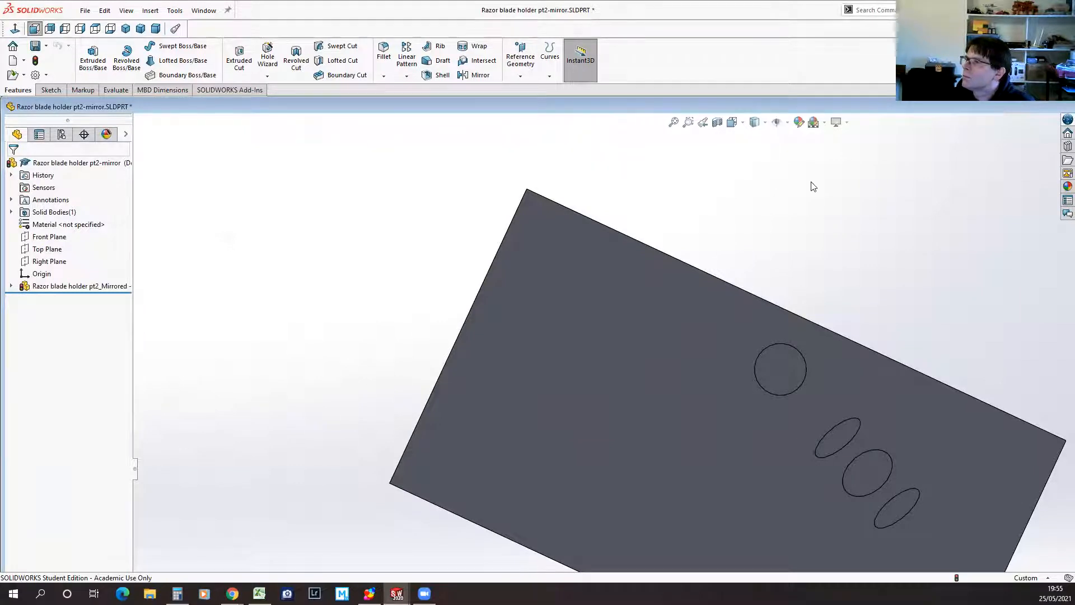
pyautogui.doubleClick(997, 108)
pyautogui.click(874, 149)
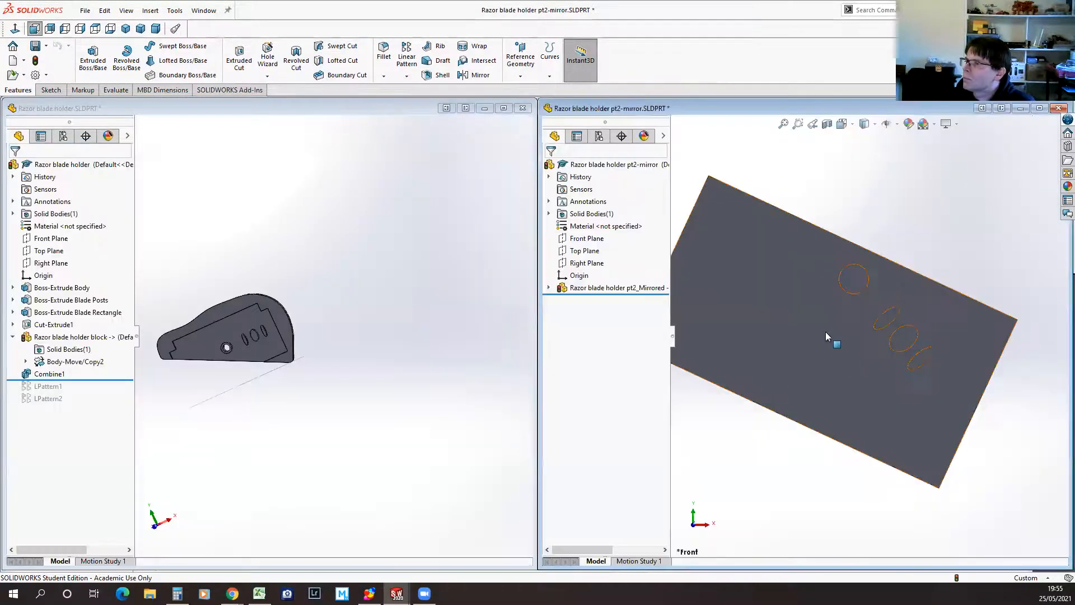
pyautogui.scroll(1, 824, 331)
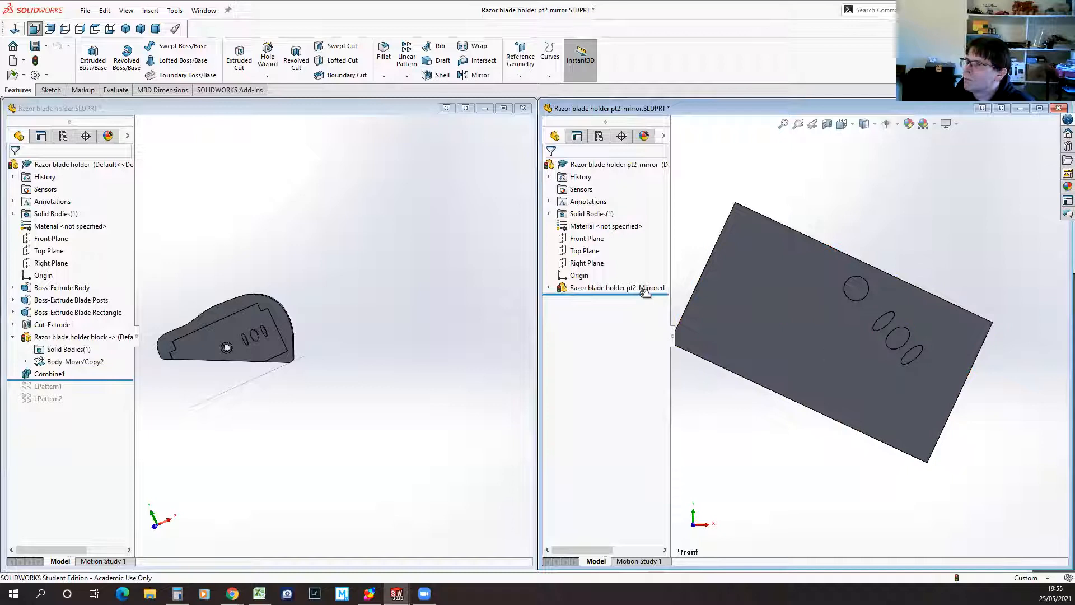
# Step: Switch to the Razor blade holder pt2 part and tile its window beside the Razor blade holder
pyautogui.click(203, 10)
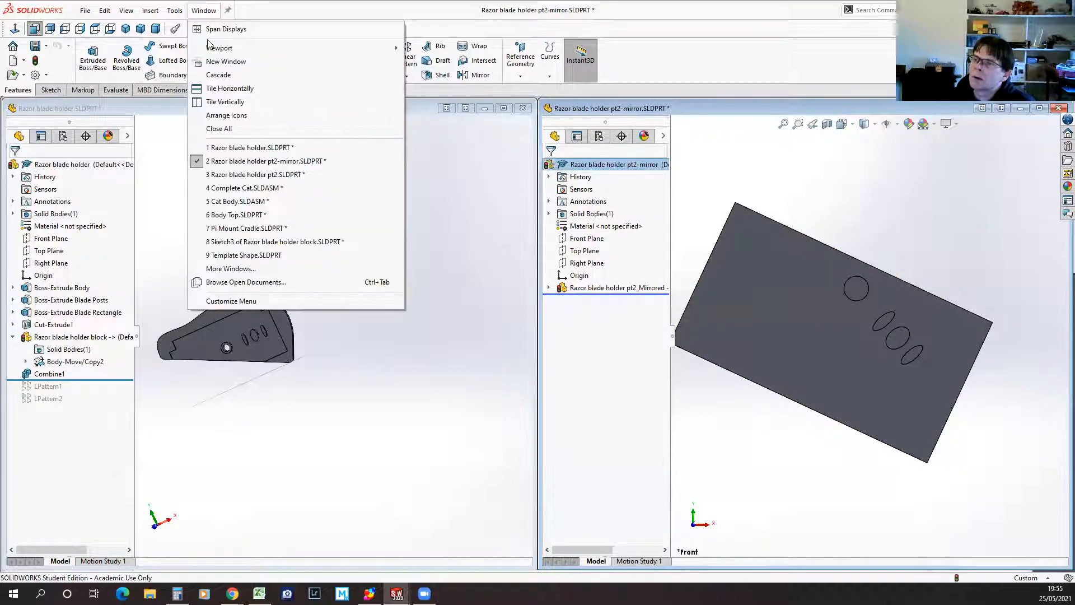
pyautogui.click(254, 175)
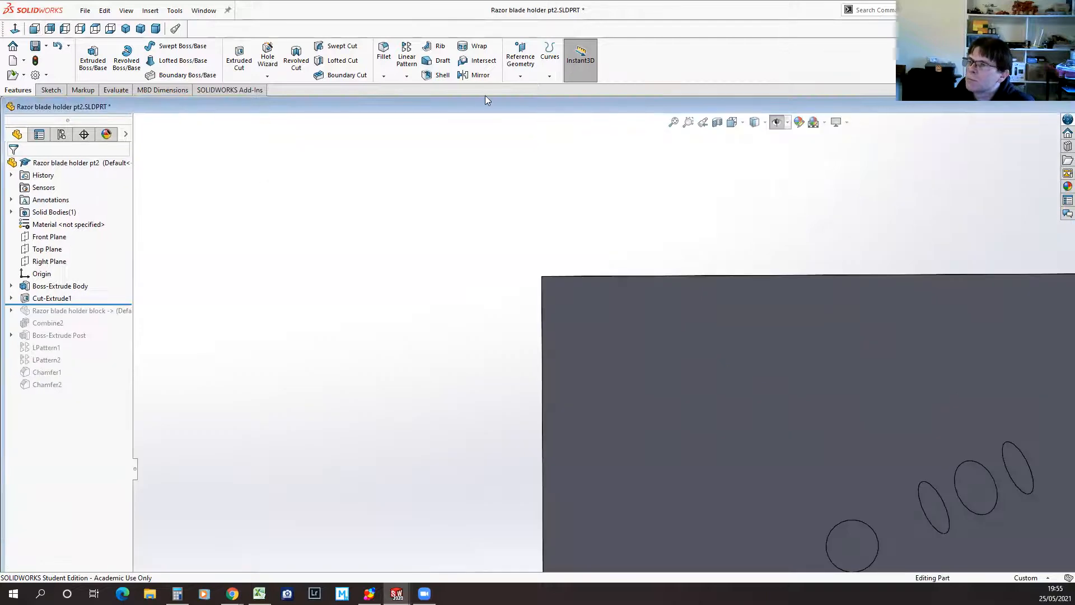
pyautogui.doubleClick(526, 110)
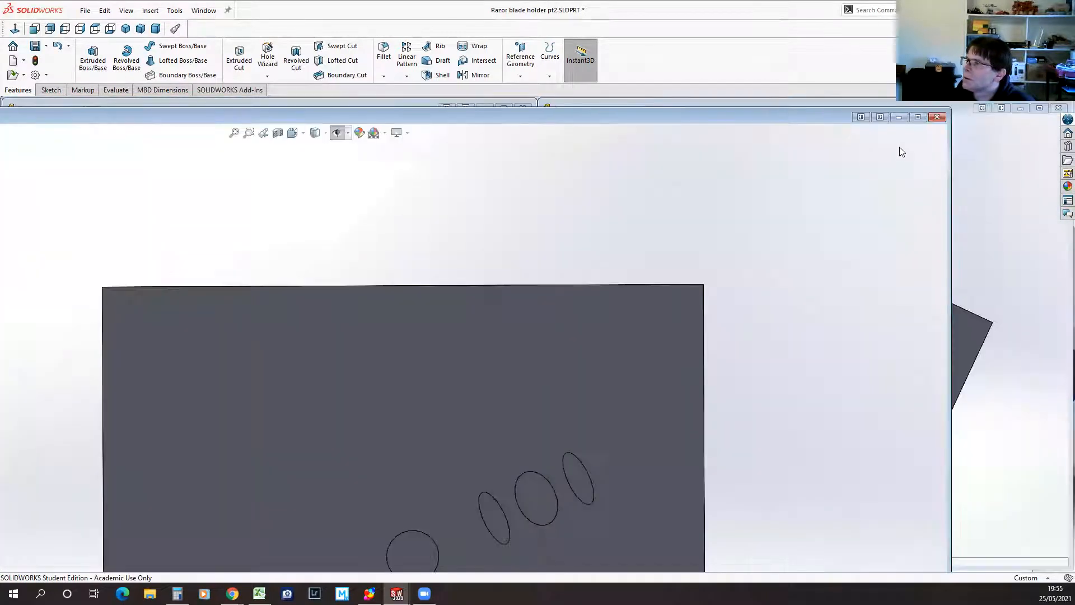
pyautogui.click(883, 117)
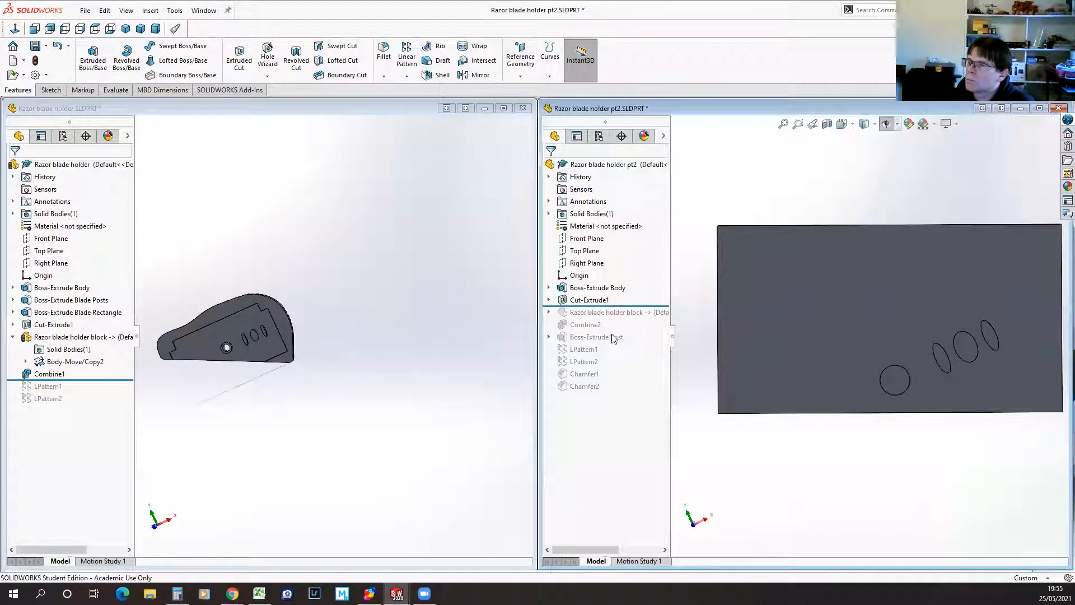
# Step: Roll the Razor blade holder pt2 part forward past Chamfer2 to restore its full feature history
pyautogui.moveTo(616, 306); pyautogui.dragTo(610, 394)
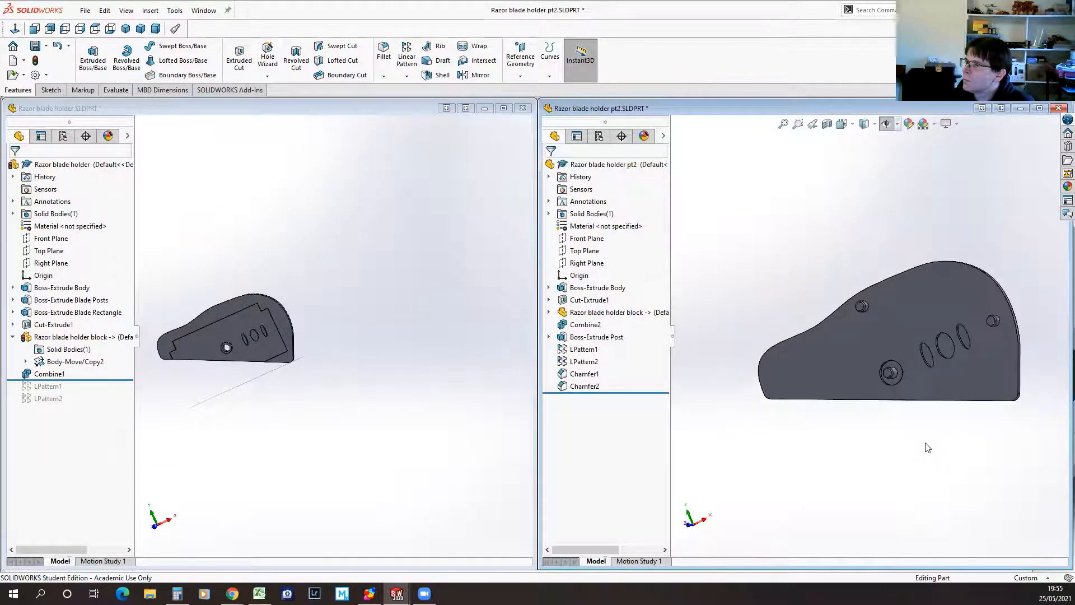
pyautogui.scroll(-5, 235, 328)
pyautogui.scroll(3, 170, 340)
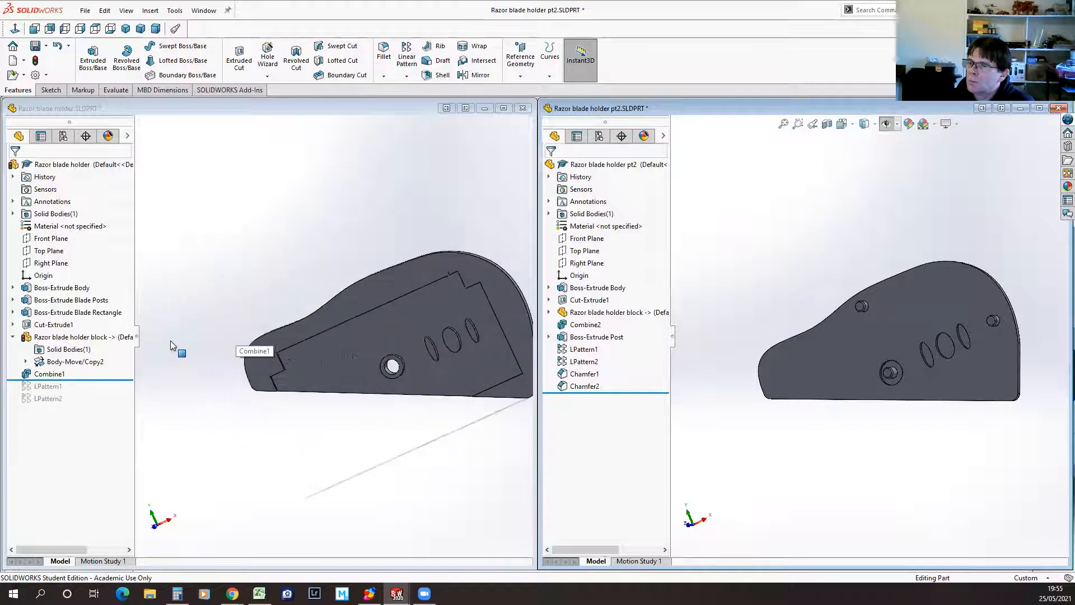
pyautogui.scroll(-3, 490, 348)
pyautogui.scroll(-2, 491, 348)
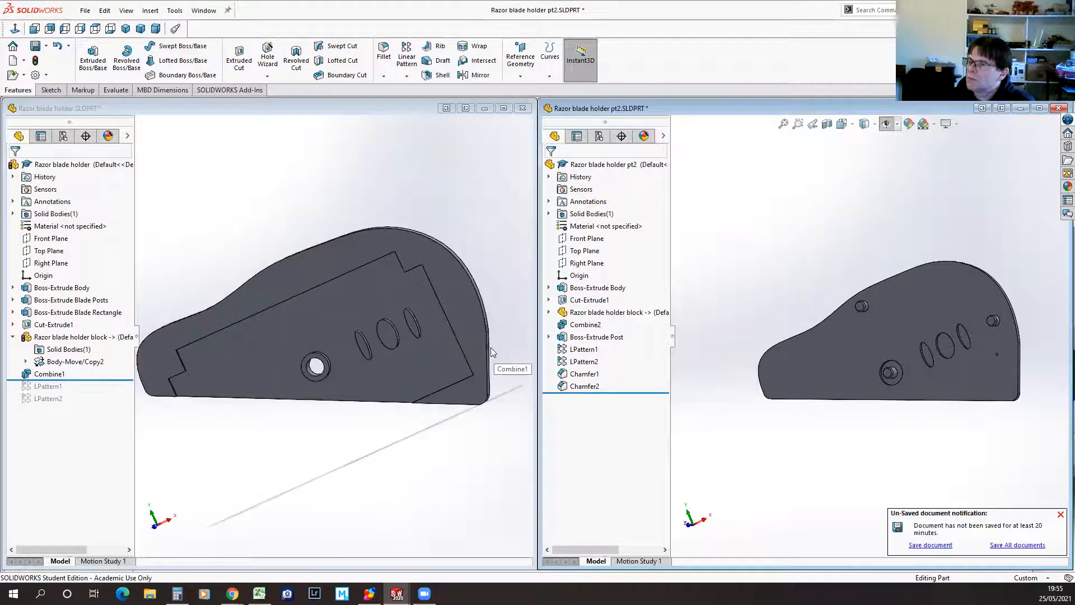
# Step: Roll the Razor blade holder part forward past LPattern2 and inspect its patterned holes from several angles
pyautogui.click(435, 456)
pyautogui.moveTo(443, 396); pyautogui.dragTo(364, 347, button='middle')
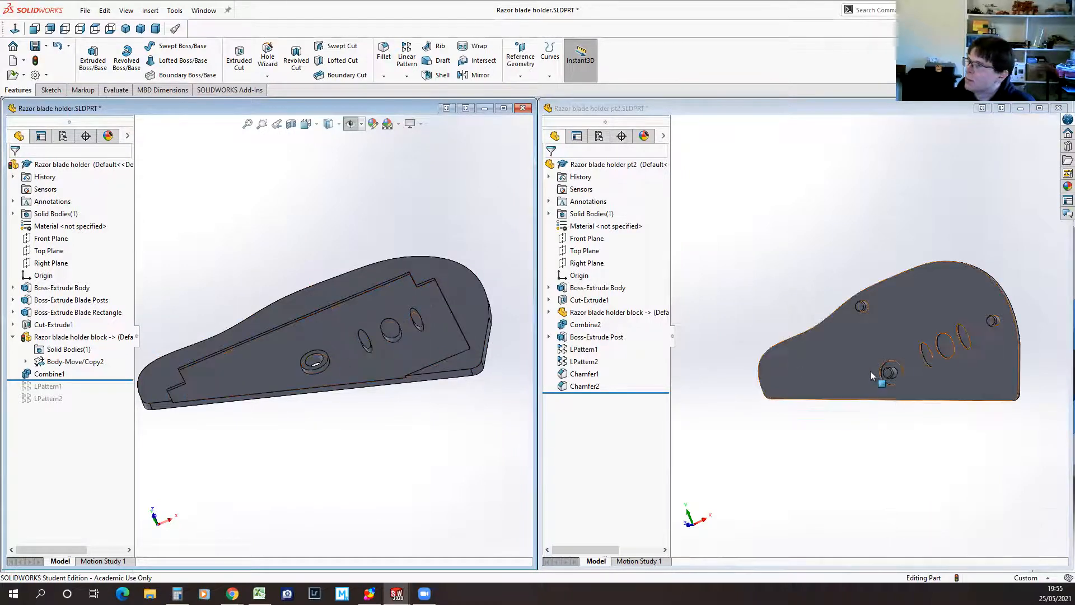
pyautogui.moveTo(948, 444)
pyautogui.mouseDown(button='middle')
pyautogui.moveTo(912, 427)
pyautogui.moveTo(898, 440)
pyautogui.moveTo(957, 448)
pyautogui.mouseUp(button='middle')
pyautogui.moveTo(97, 390); pyautogui.dragTo(99, 403)
pyautogui.moveTo(382, 421); pyautogui.dragTo(290, 282, button='middle')
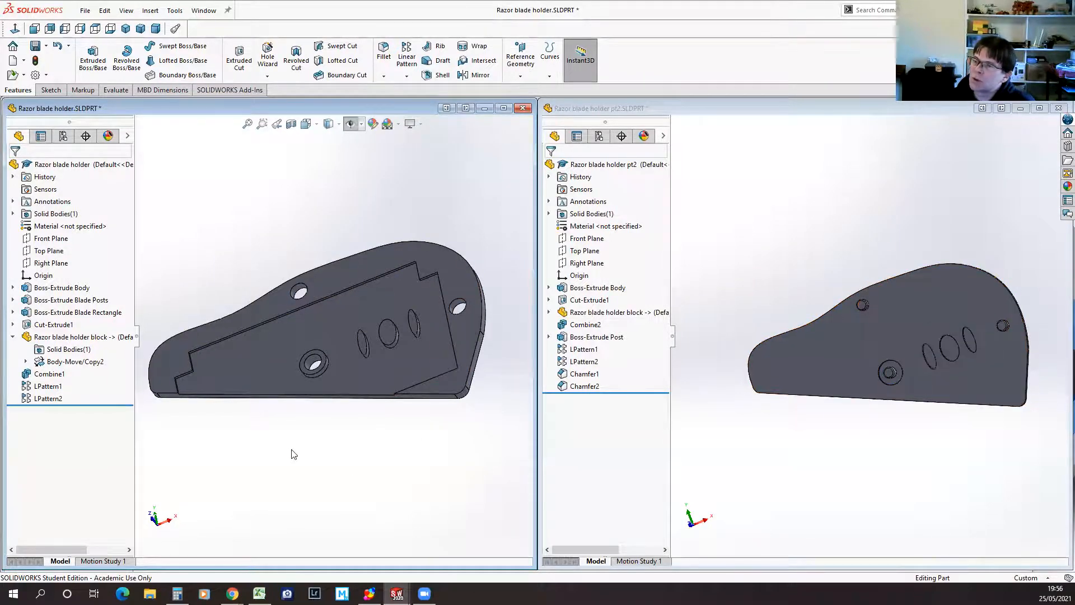
pyautogui.moveTo(304, 446); pyautogui.dragTo(336, 492, button='middle')
pyautogui.moveTo(320, 400); pyautogui.dragTo(317, 448, button='middle')
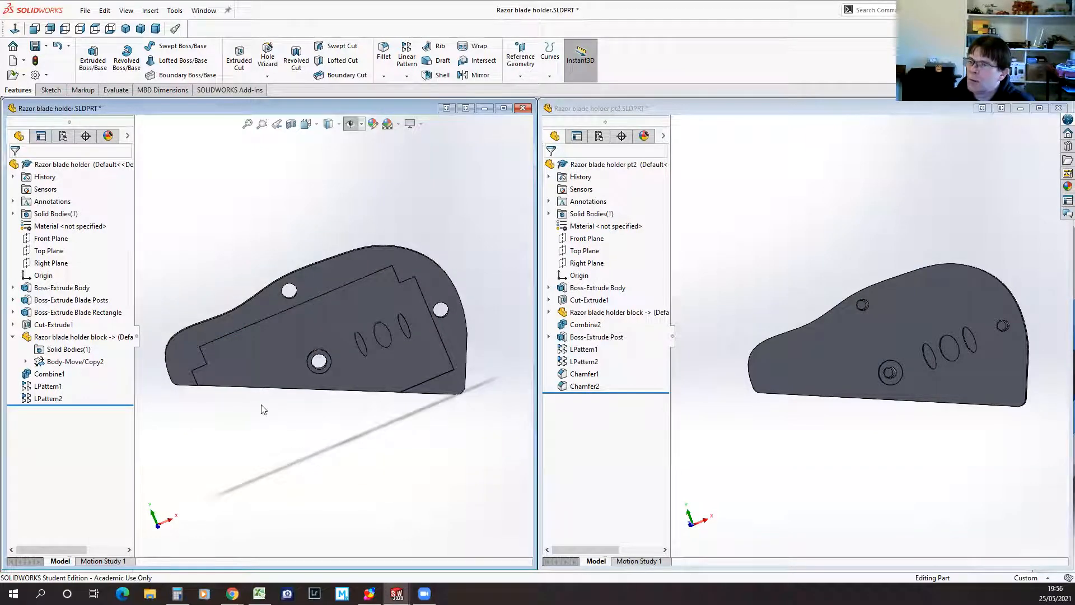
pyautogui.moveTo(262, 409); pyautogui.dragTo(343, 396, button='middle')
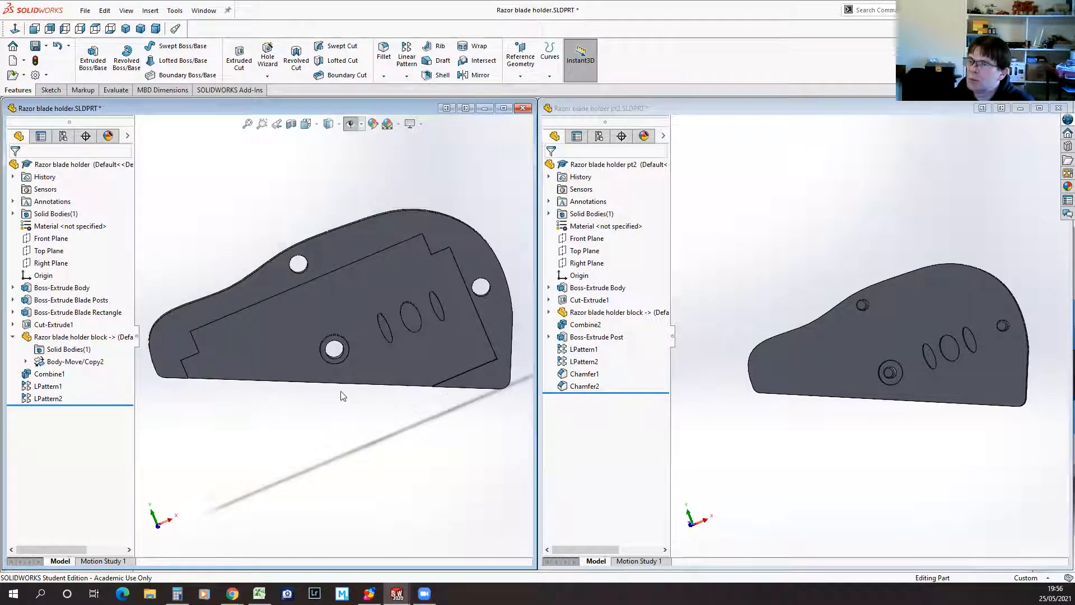
# Step: Display the LPattern1 spacing dimension in both the Razor blade holder and Razor blade holder pt2 to compare them
pyautogui.click(25, 387)
pyautogui.moveTo(357, 443); pyautogui.dragTo(414, 372, button='middle')
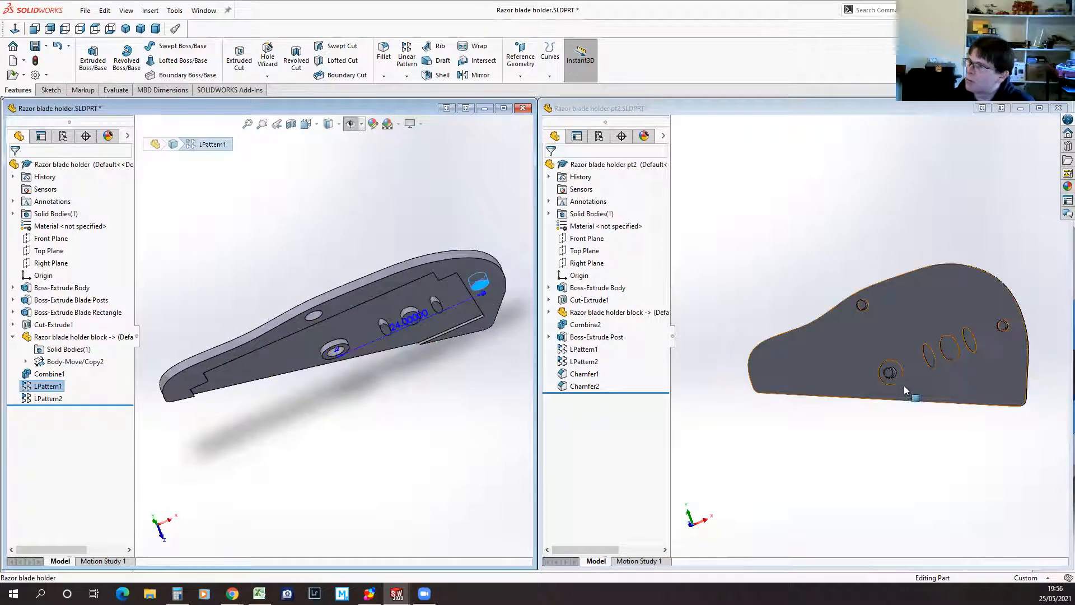
pyautogui.click(583, 349)
pyautogui.moveTo(969, 433); pyautogui.dragTo(955, 499, button='middle')
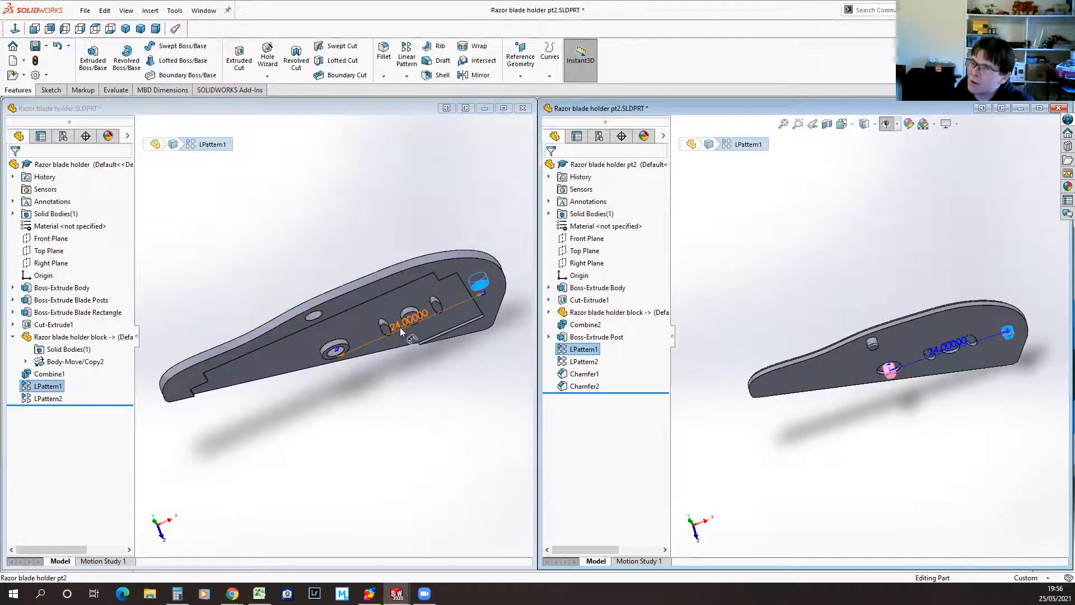
# Step: Set the LPattern1 spacing in the Razor blade holder part to 24.5 mm
pyautogui.click(401, 331)
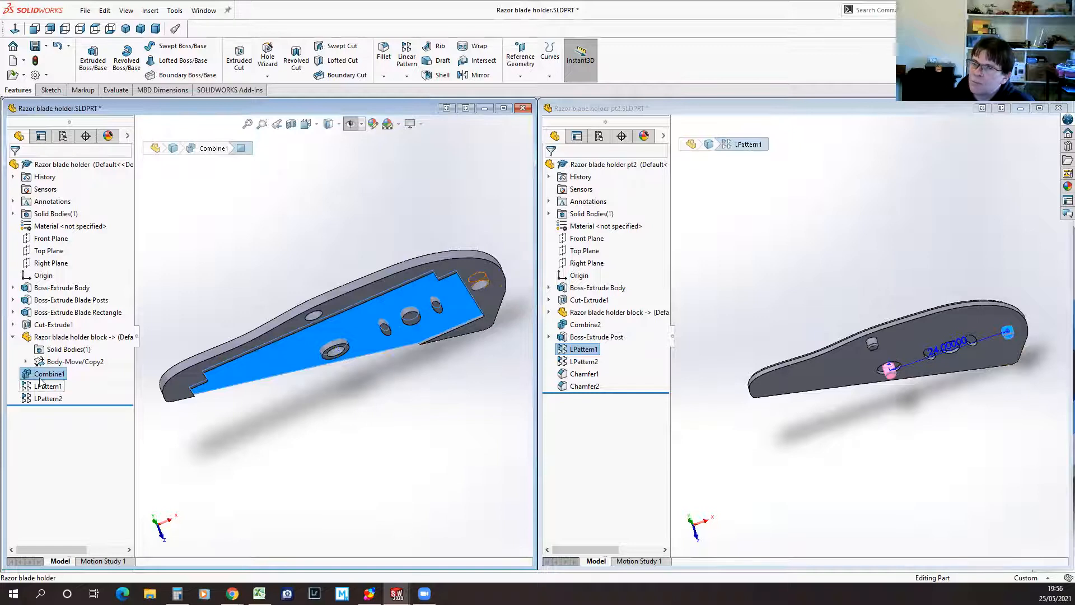
pyautogui.click(44, 386)
pyautogui.click(399, 330)
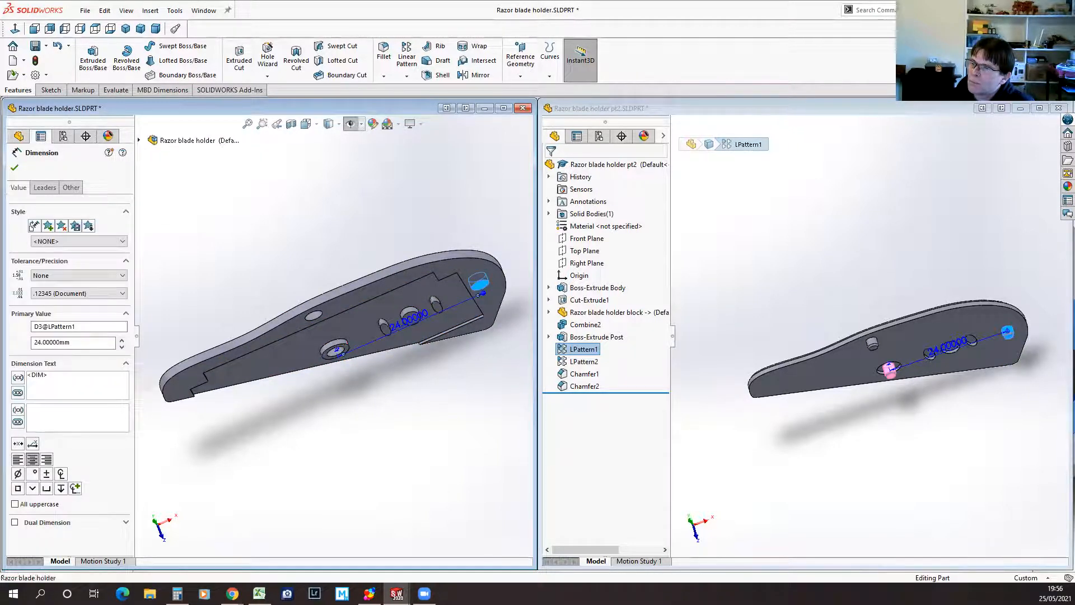
pyautogui.doubleClick(397, 327)
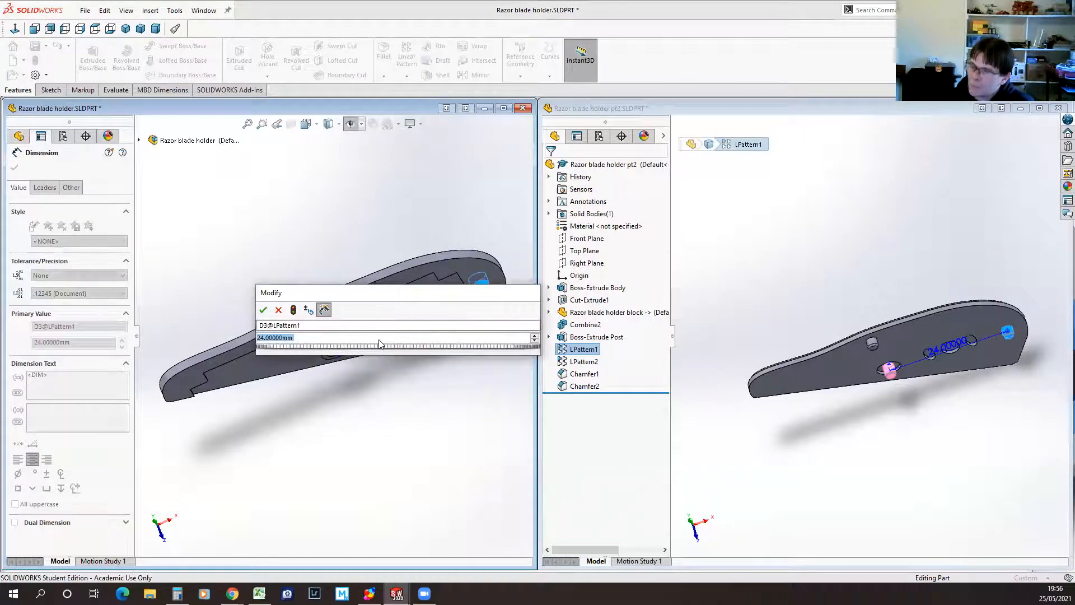
pyautogui.write('24.5')
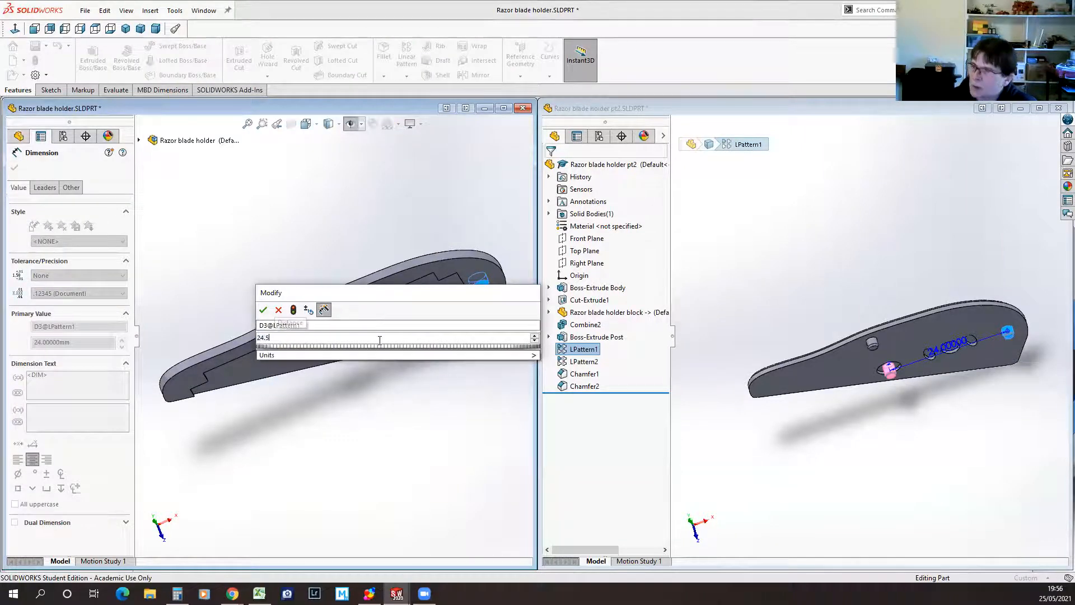
pyautogui.press('Return')
pyautogui.click(426, 366)
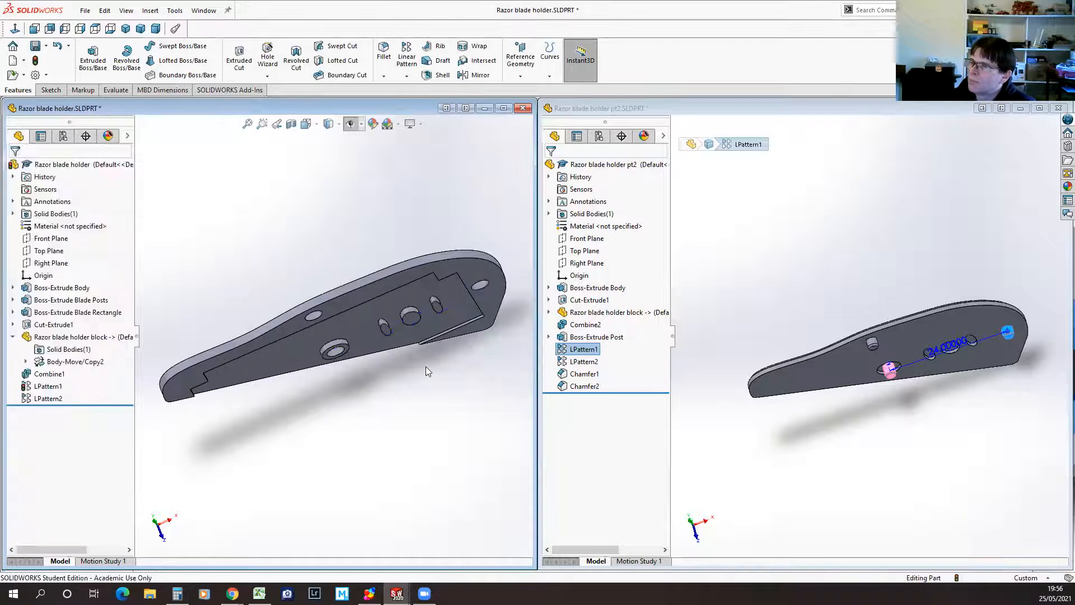
# Step: Compare the LPattern1 spacing in both parts again and undo the spacing change in the Razor blade holder
pyautogui.click(979, 398)
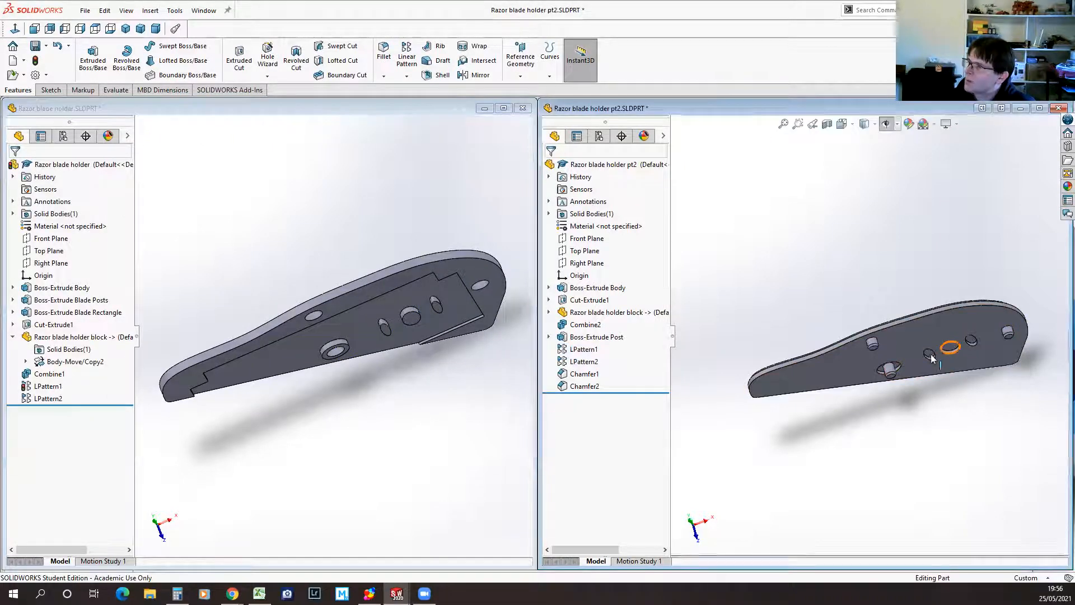
pyautogui.click(952, 351)
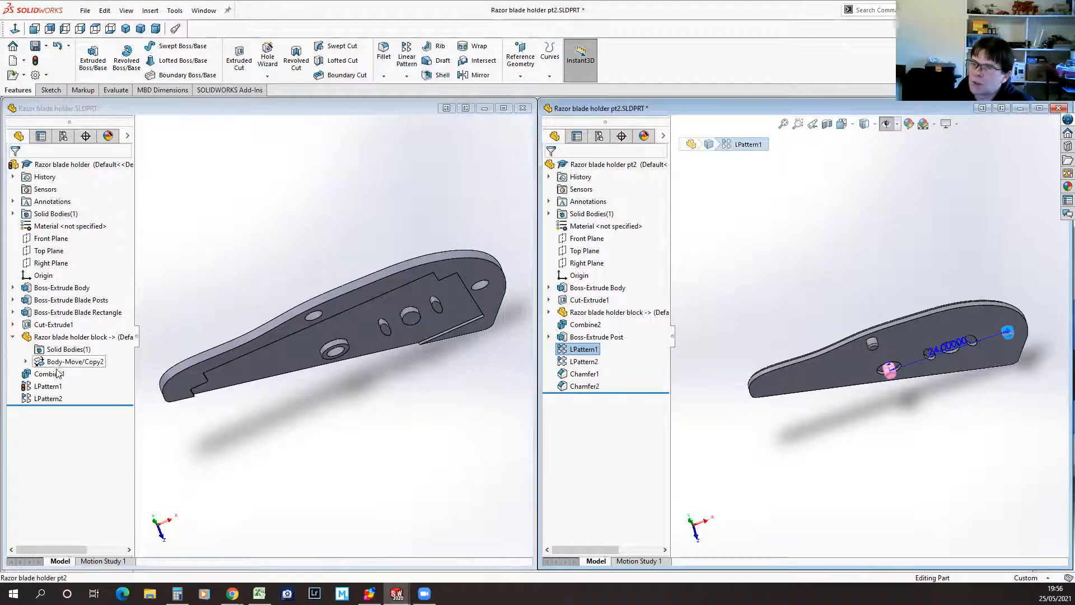
pyautogui.click(49, 386)
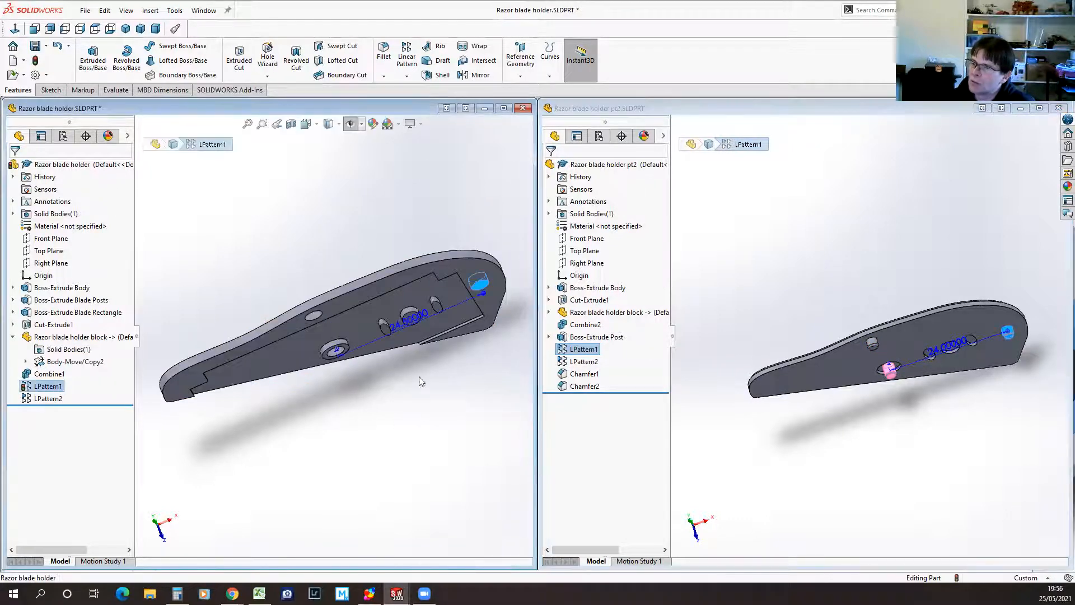
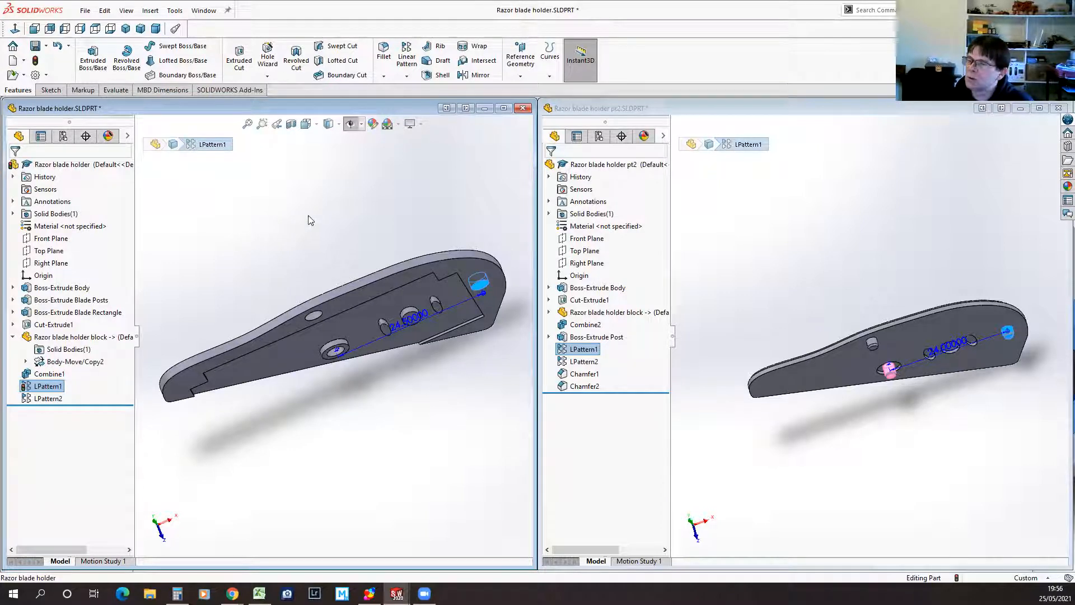
pyautogui.click(58, 49)
# Step: Switch to the Template Shape part and view its profile face
pyautogui.click(204, 11)
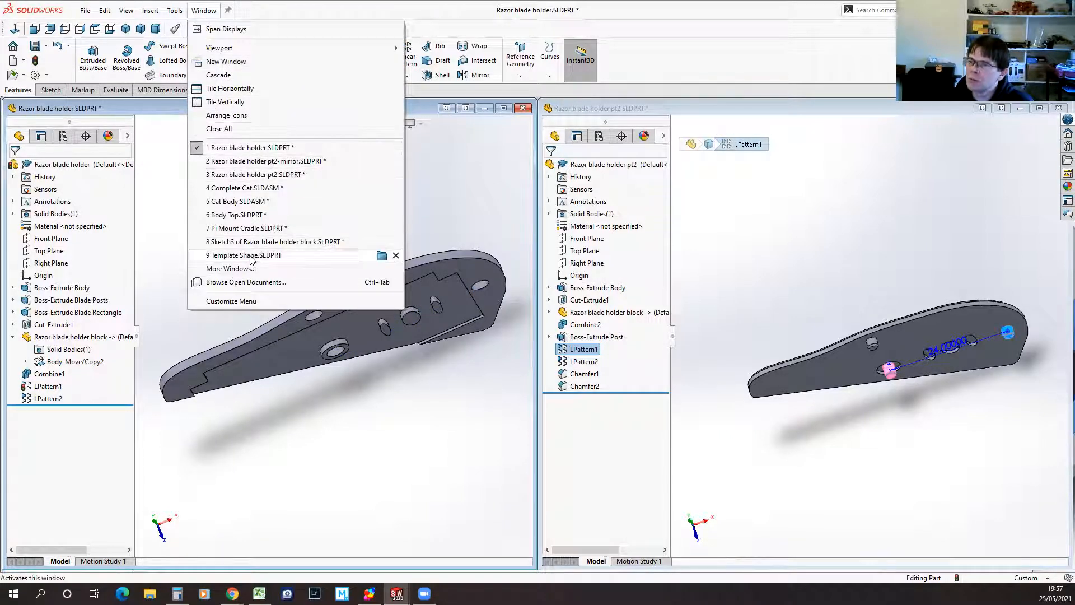
pyautogui.click(378, 255)
pyautogui.moveTo(765, 512); pyautogui.dragTo(774, 484, button='middle')
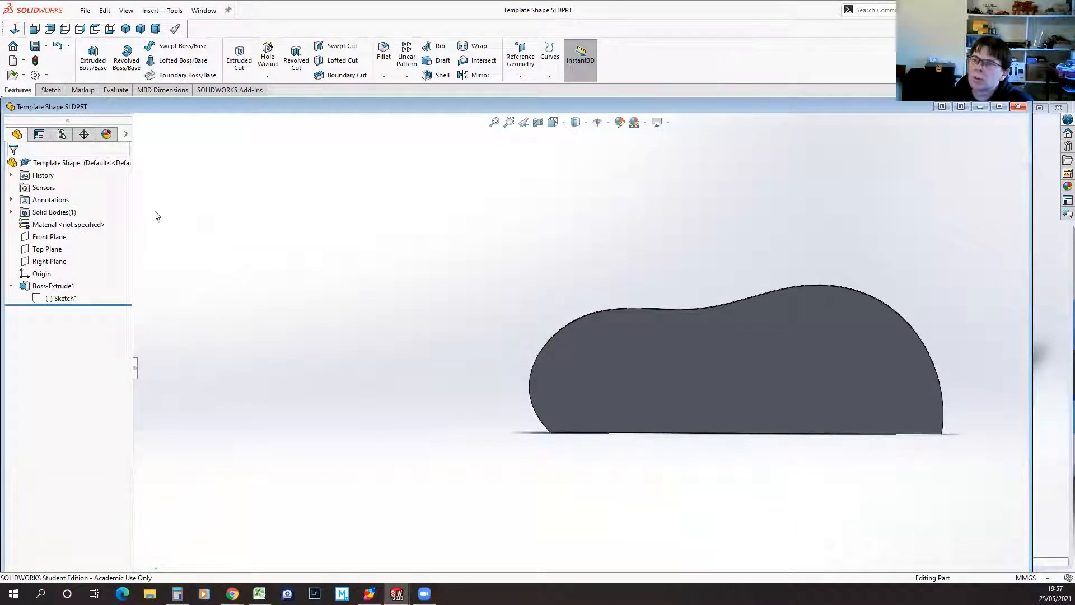
pyautogui.click(50, 90)
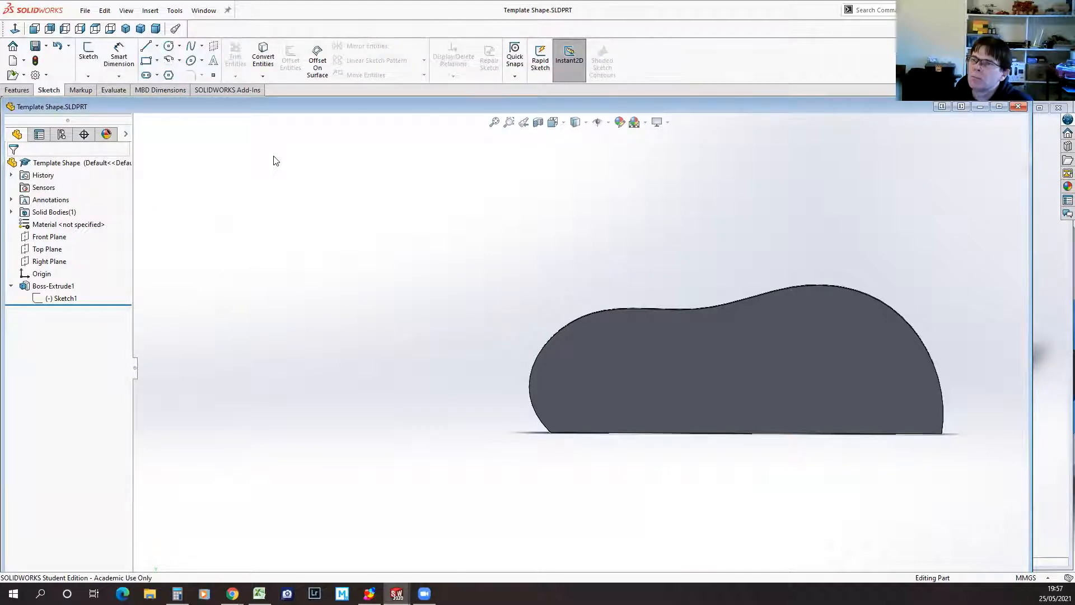
pyautogui.click(145, 48)
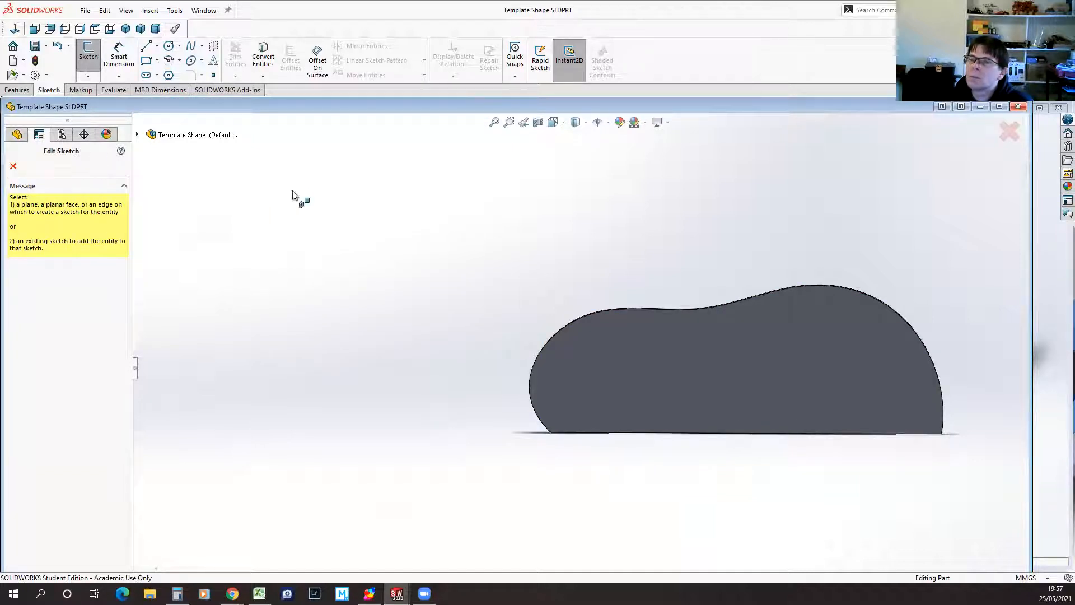
pyautogui.click(713, 372)
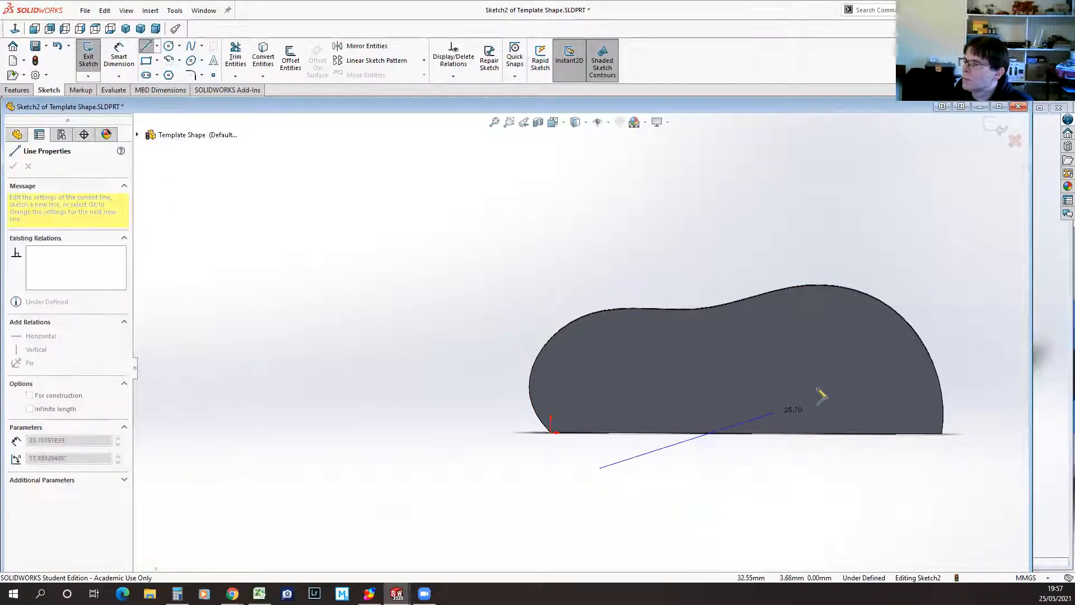
pyautogui.click(851, 362)
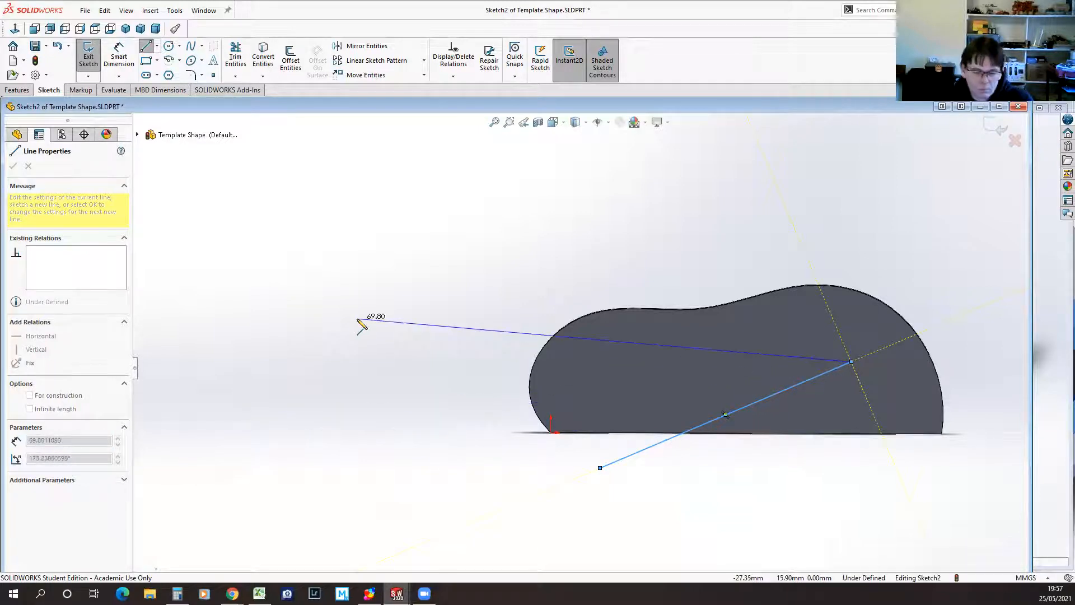
pyautogui.press('Escape')
pyautogui.press('Escape')
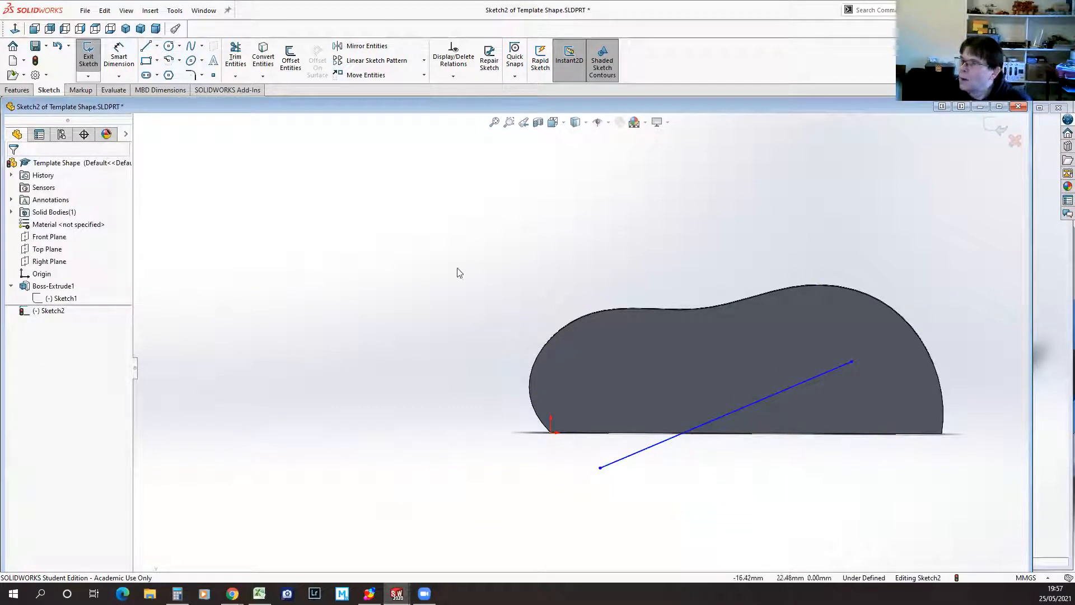
# Step: Convert the slanted line to construction geometry
pyautogui.click(771, 395)
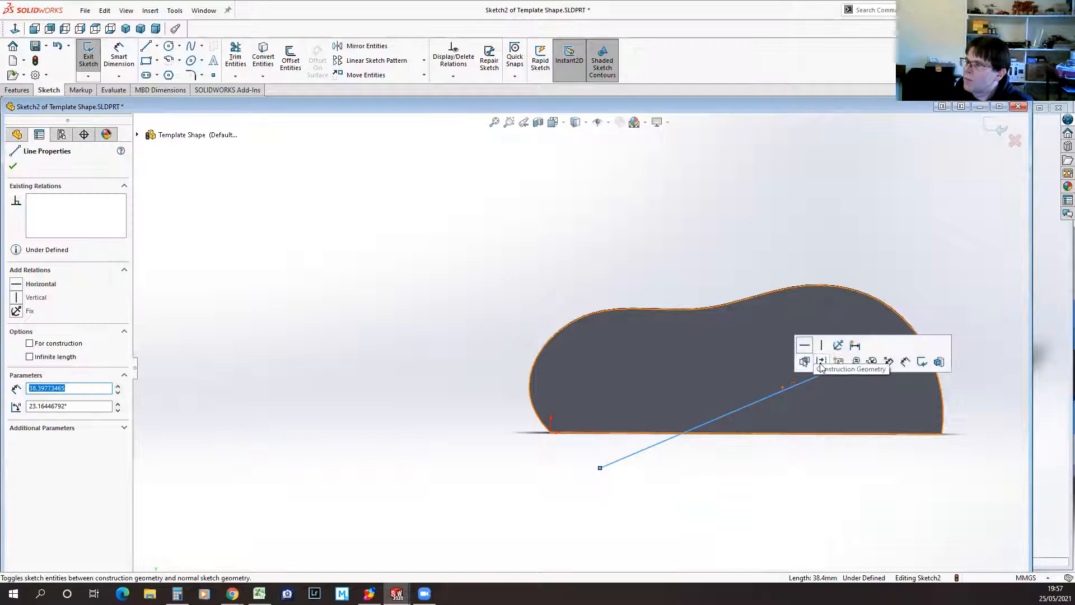
pyautogui.click(821, 367)
pyautogui.click(753, 470)
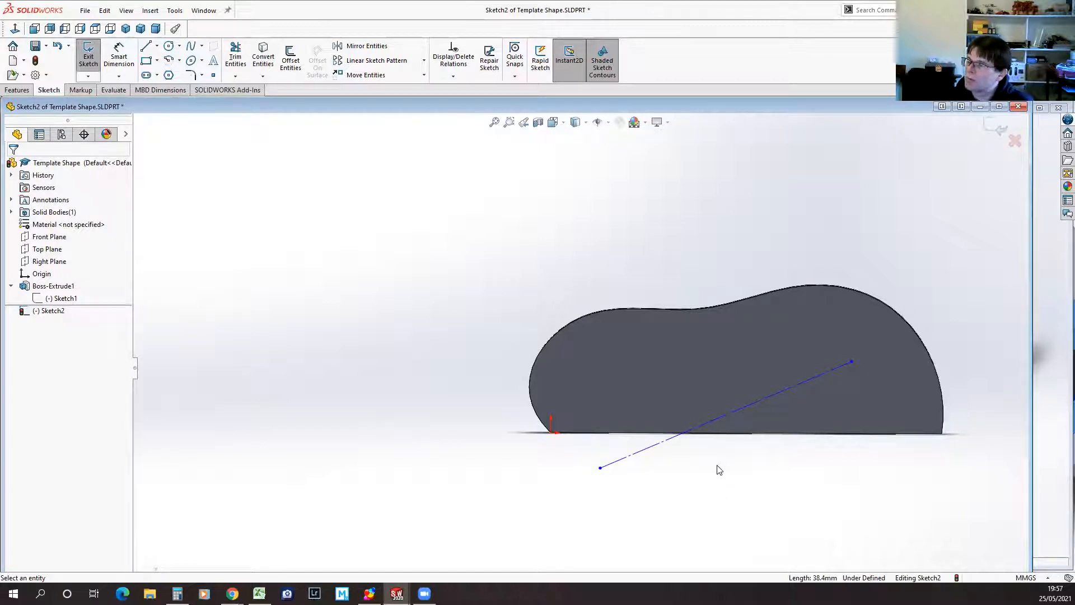
# Step: Draw a construction line about 12 mm long crossing the slanted line near its middle, roughly at a right angle
pyautogui.click(145, 48)
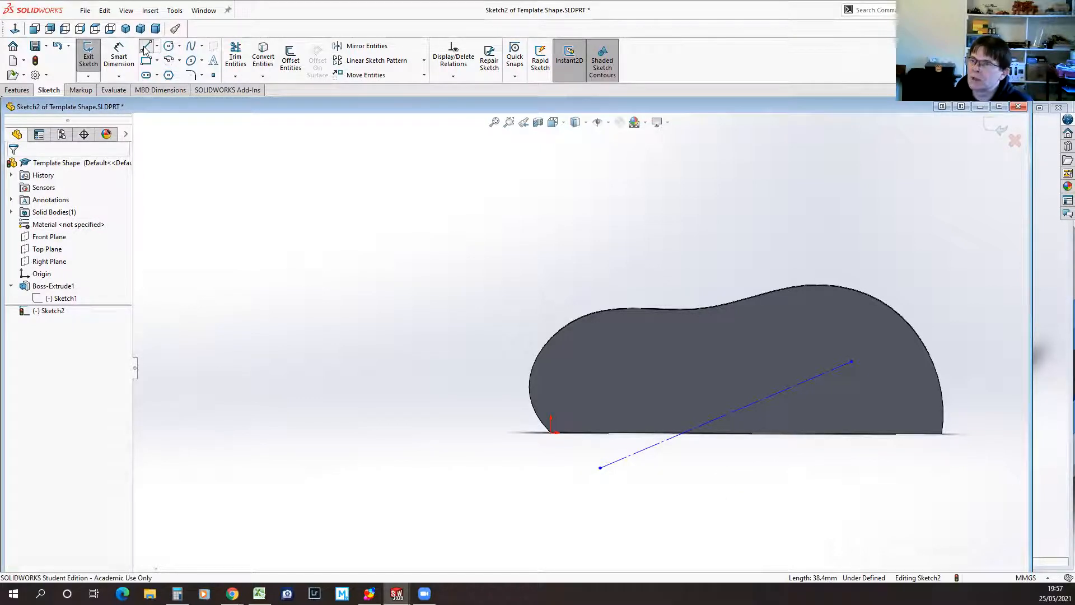
pyautogui.click(29, 293)
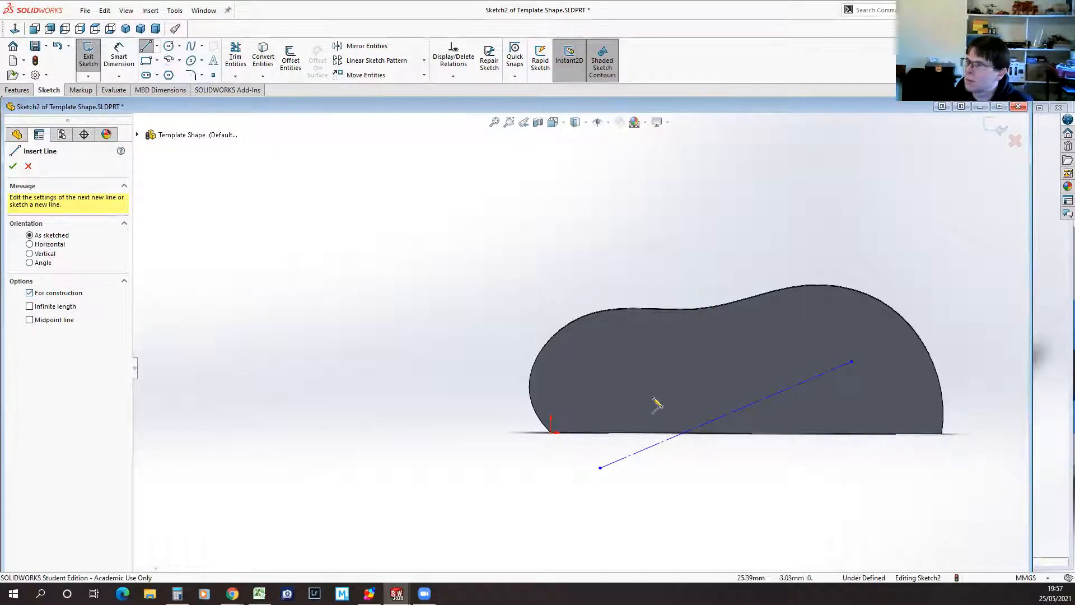
pyautogui.click(693, 384)
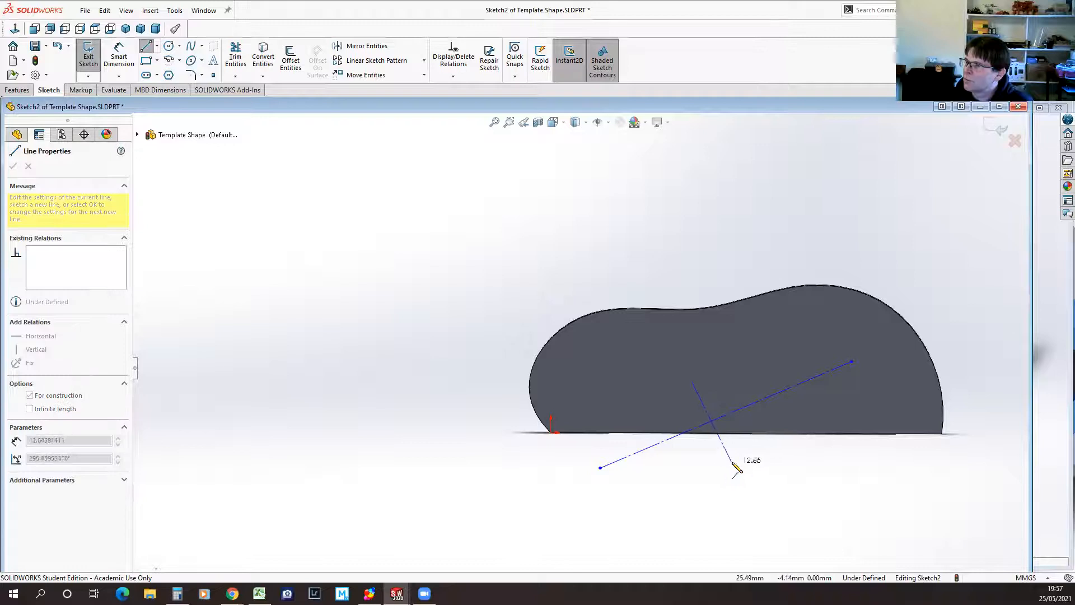
pyautogui.click(731, 458)
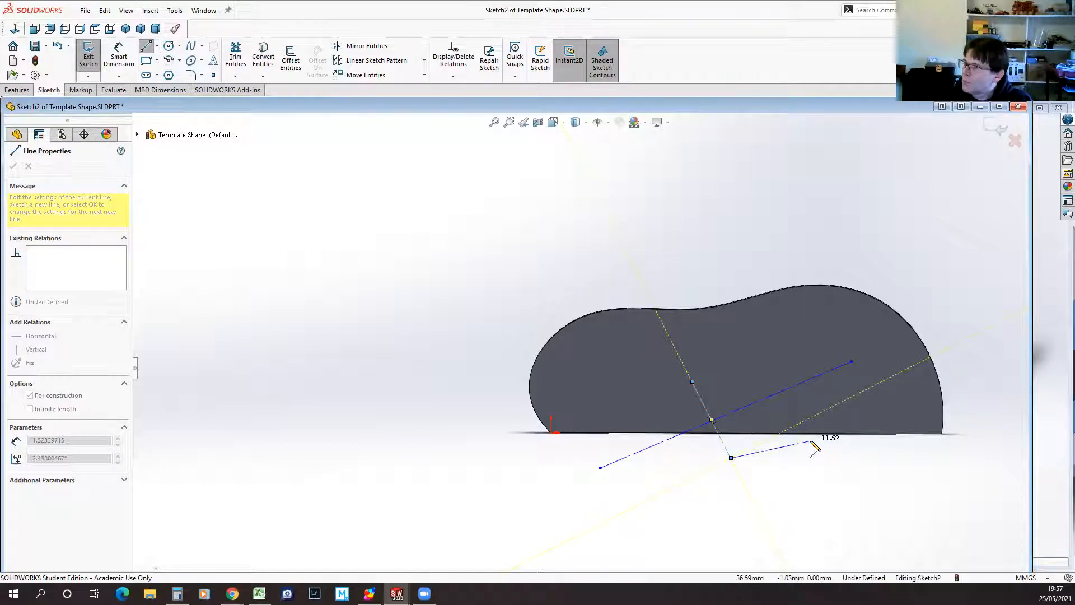
pyautogui.press('Escape')
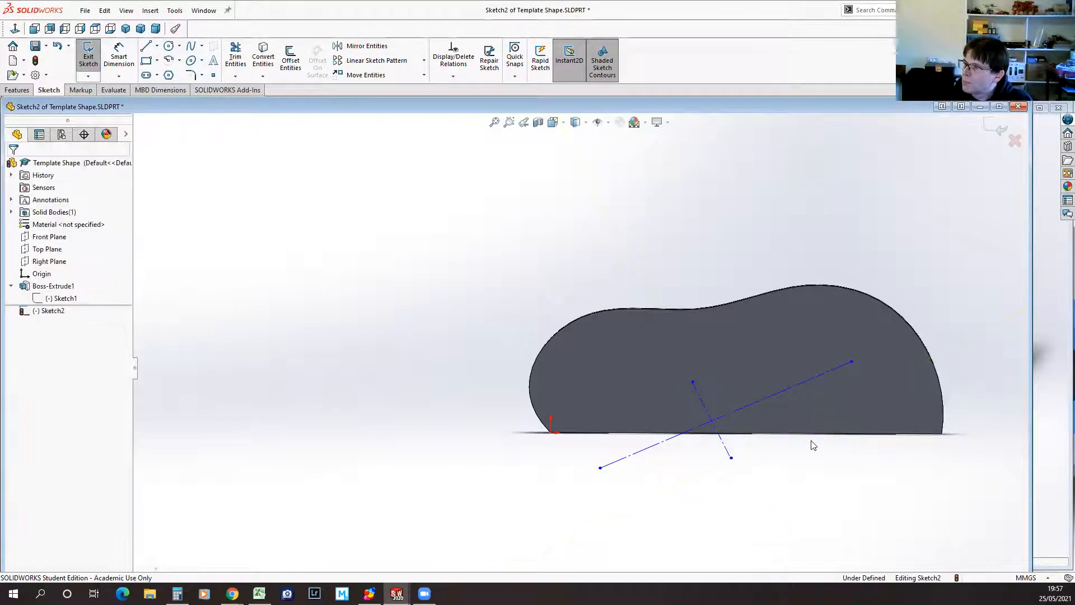
# Step: Draw a second short construction line about 9.4 mm long crossing the slanted line near its upper end
pyautogui.click(789, 348)
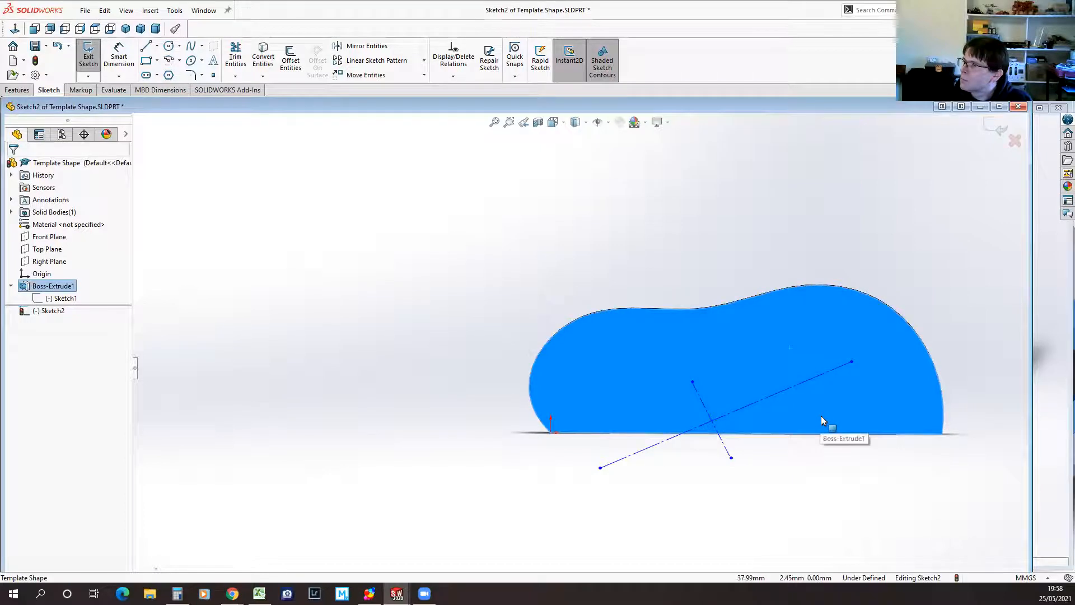
pyautogui.click(146, 47)
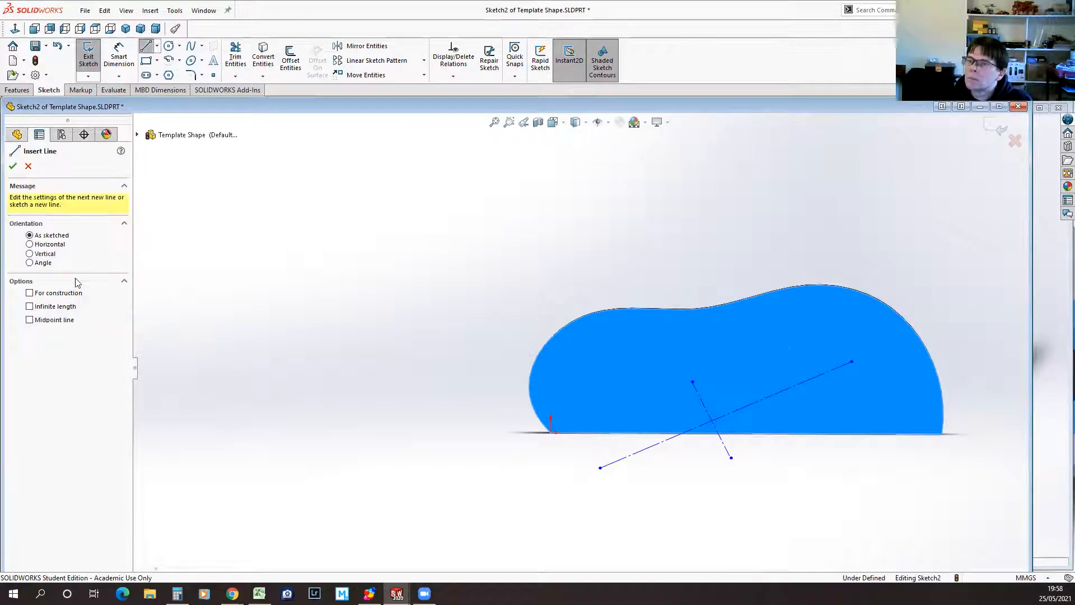
pyautogui.click(30, 293)
pyautogui.click(794, 359)
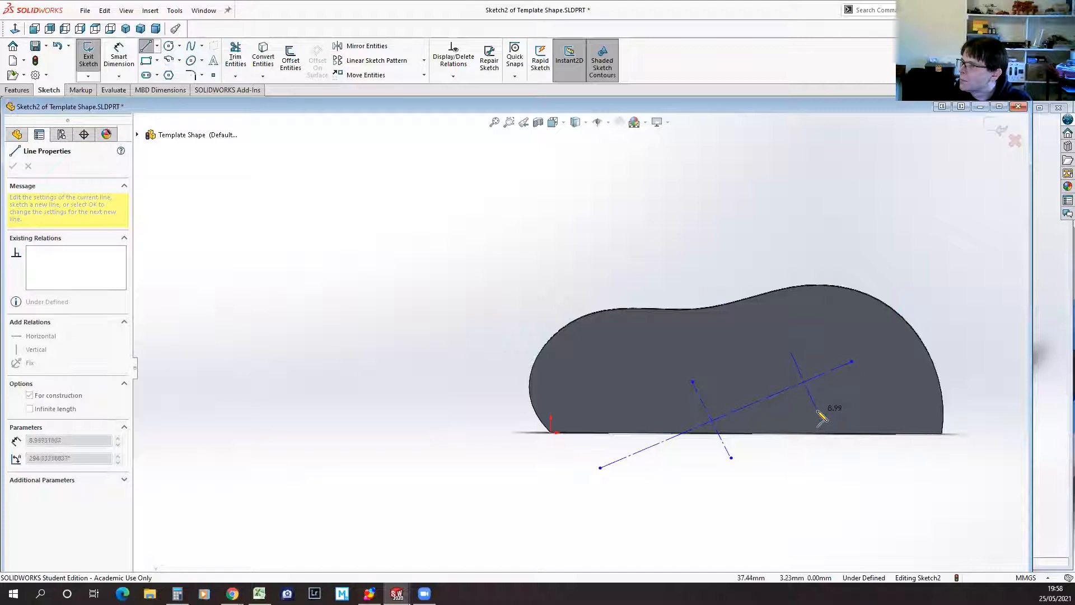
pyautogui.click(818, 413)
pyautogui.press('Escape')
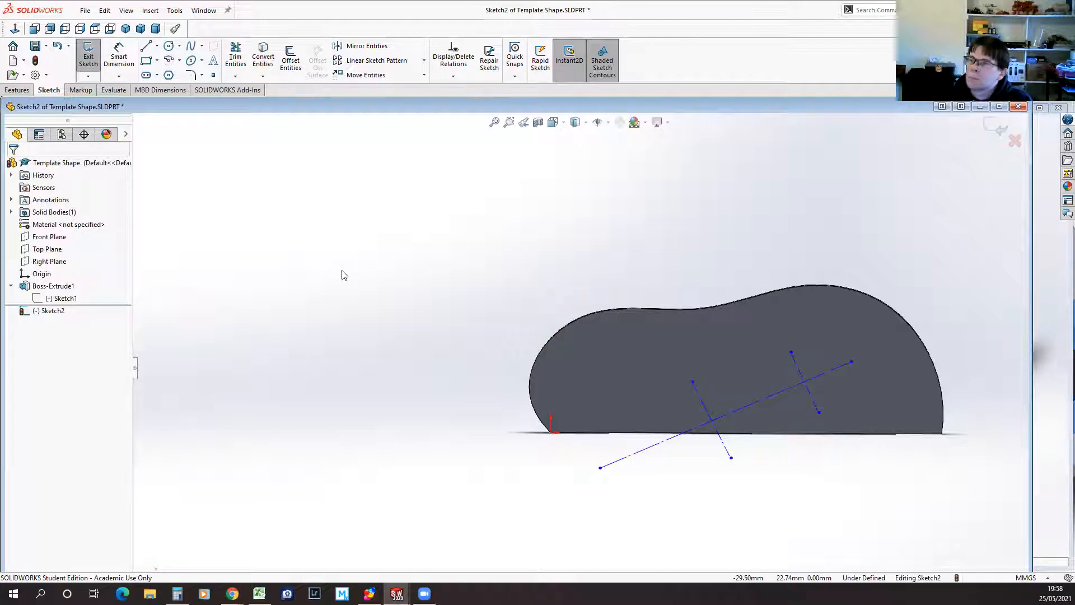
# Step: Draw a circle of about 2.4 mm radius centred on the lower crossing and make it construction geometry
pyautogui.click(169, 50)
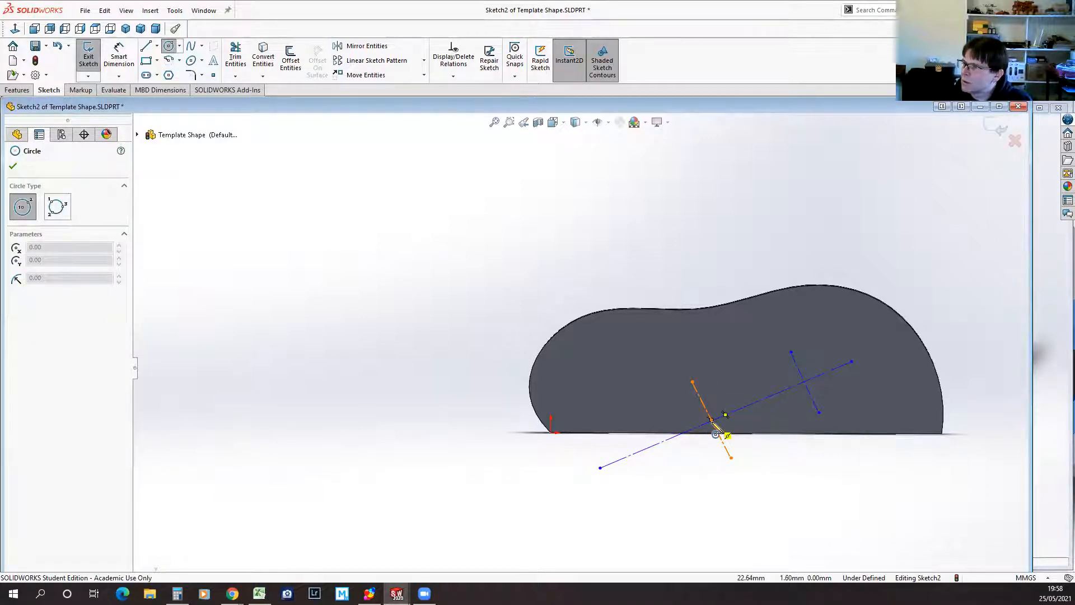
pyautogui.click(711, 420)
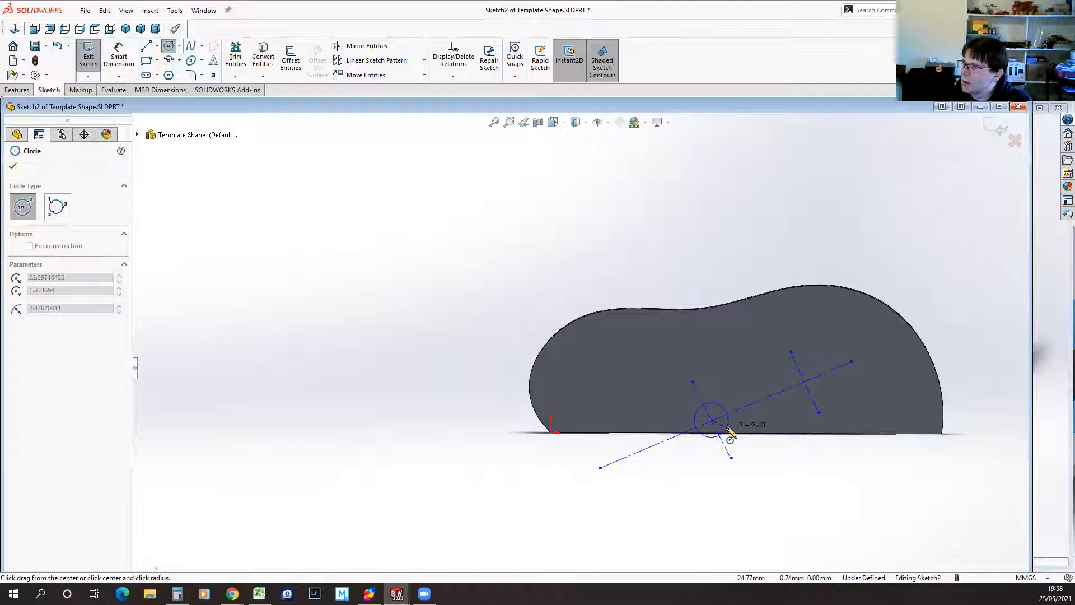
pyautogui.click(728, 429)
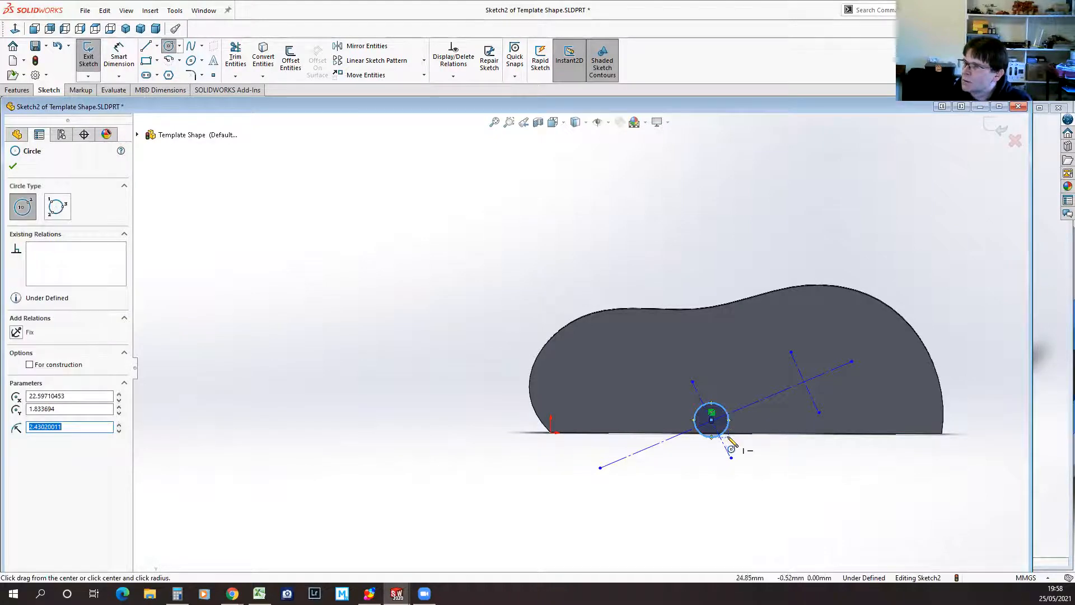
pyautogui.press('Escape')
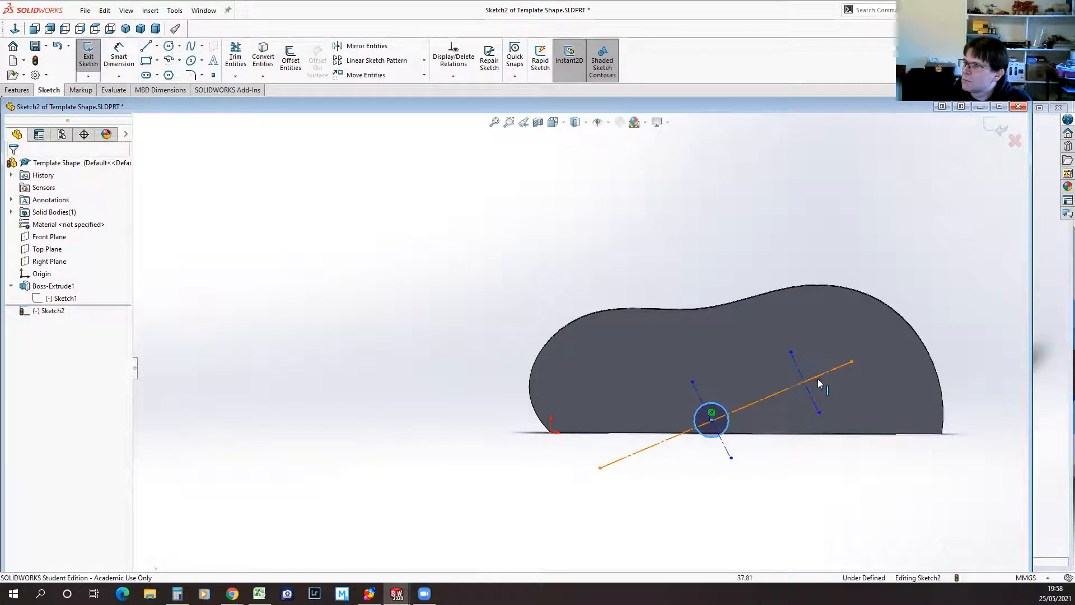
pyautogui.click(728, 424)
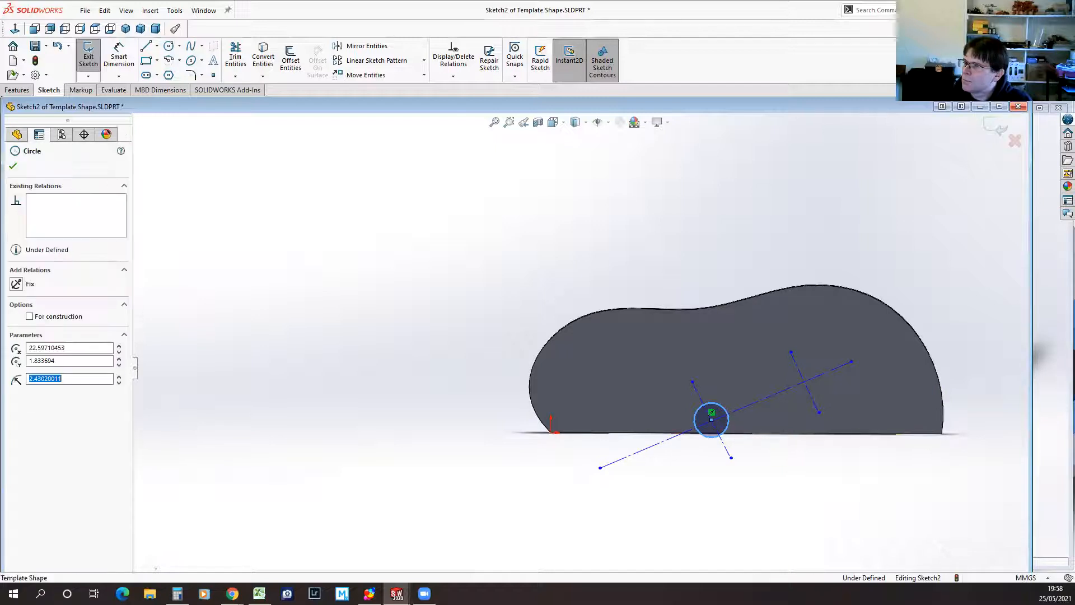
pyautogui.click(30, 317)
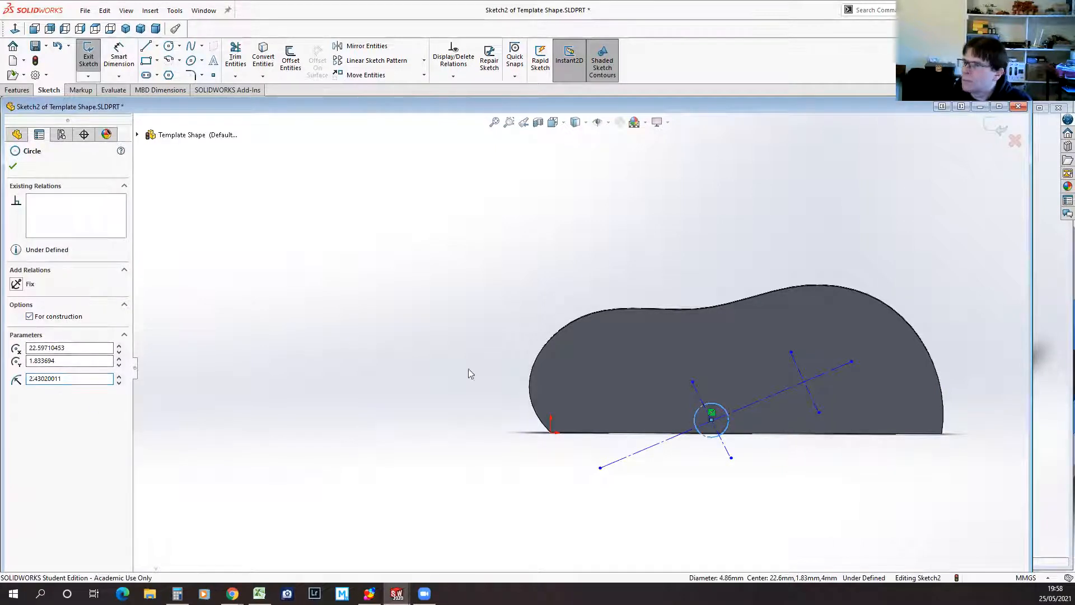
# Step: Add a construction circle of about 2.4 mm radius centred on the upper short line, at its crossing with the slanted line
pyautogui.click(169, 46)
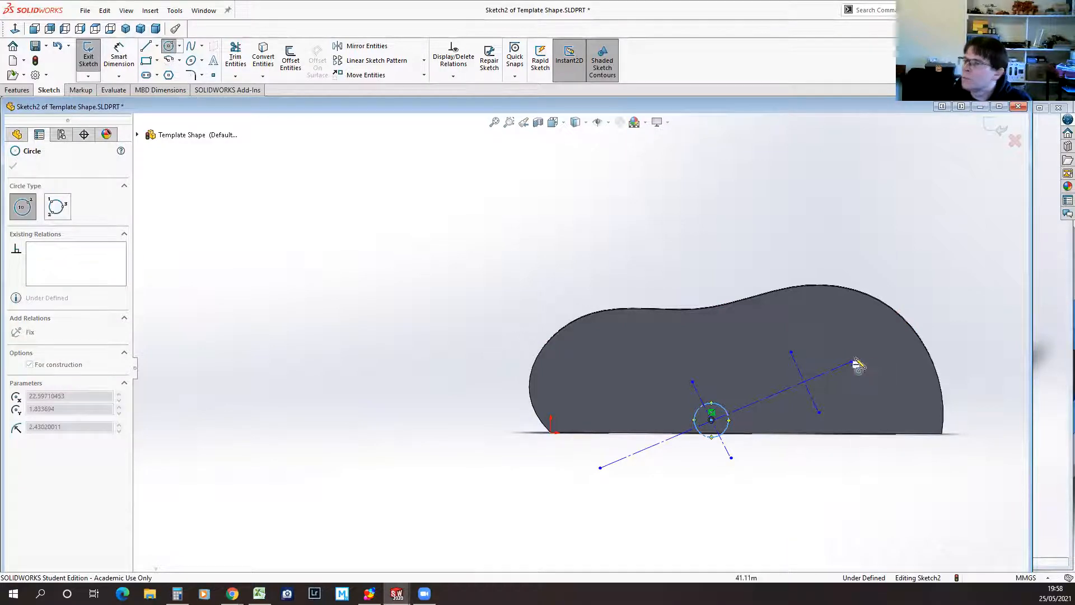
pyautogui.click(804, 382)
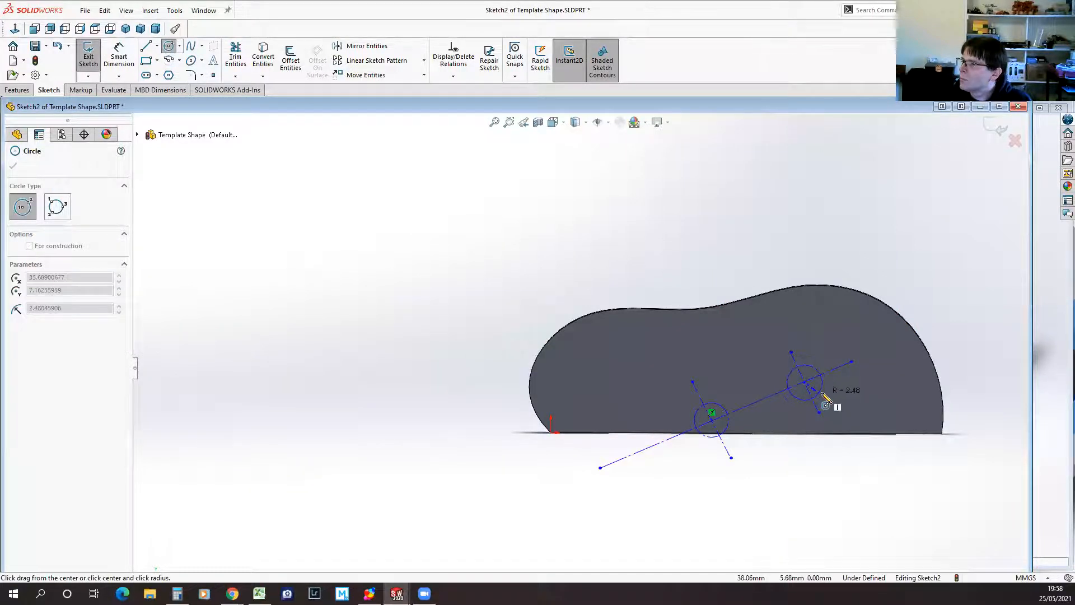
pyautogui.click(820, 394)
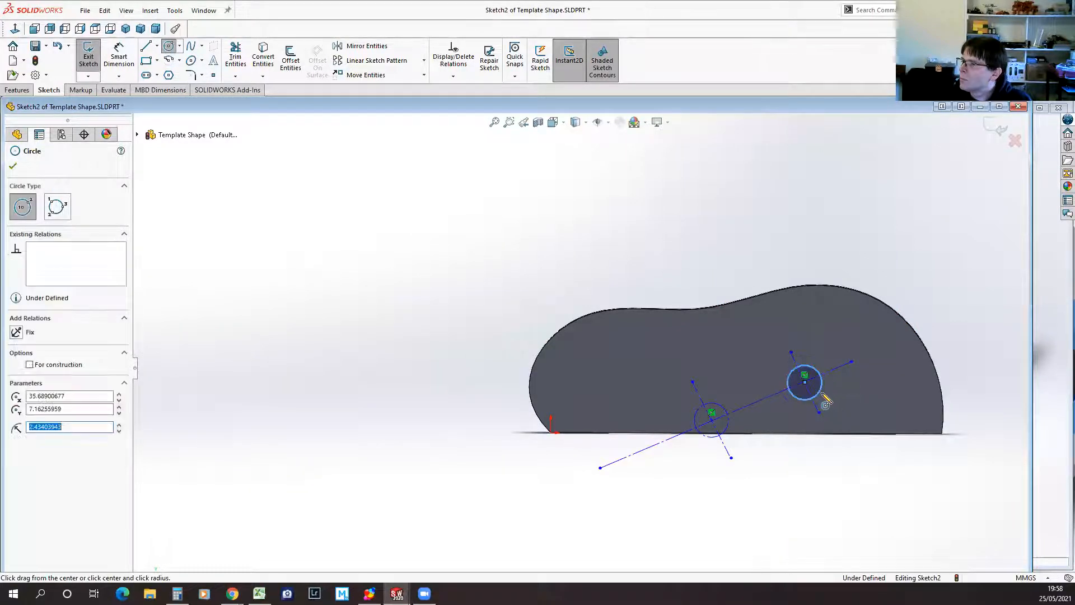
pyautogui.click(29, 364)
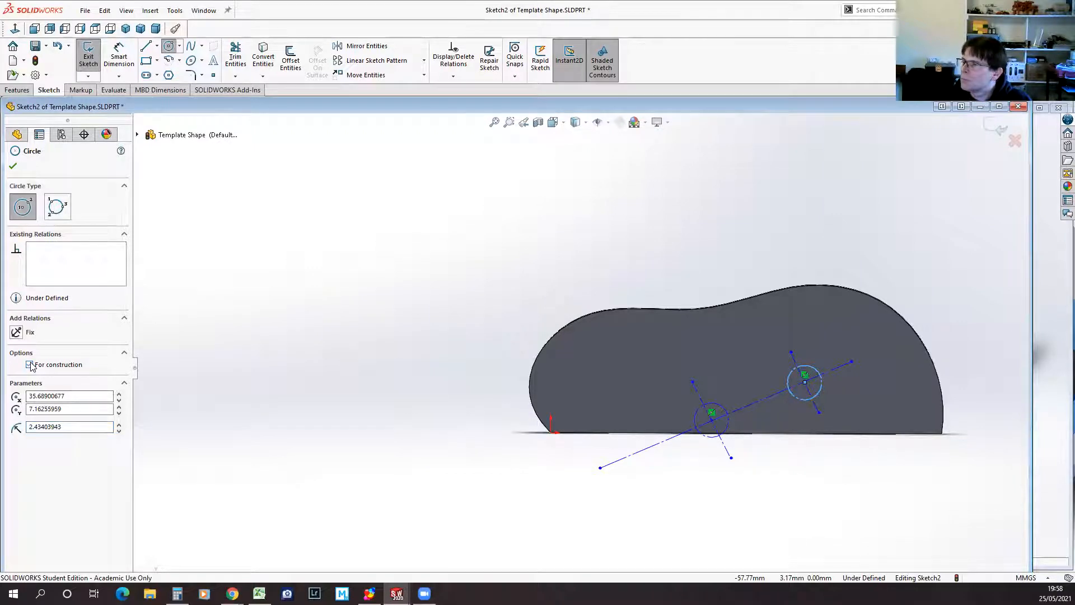
pyautogui.click(12, 166)
# Step: Make both short crossing lines perpendicular to the long slanted construction line
pyautogui.scroll(-3, 795, 414)
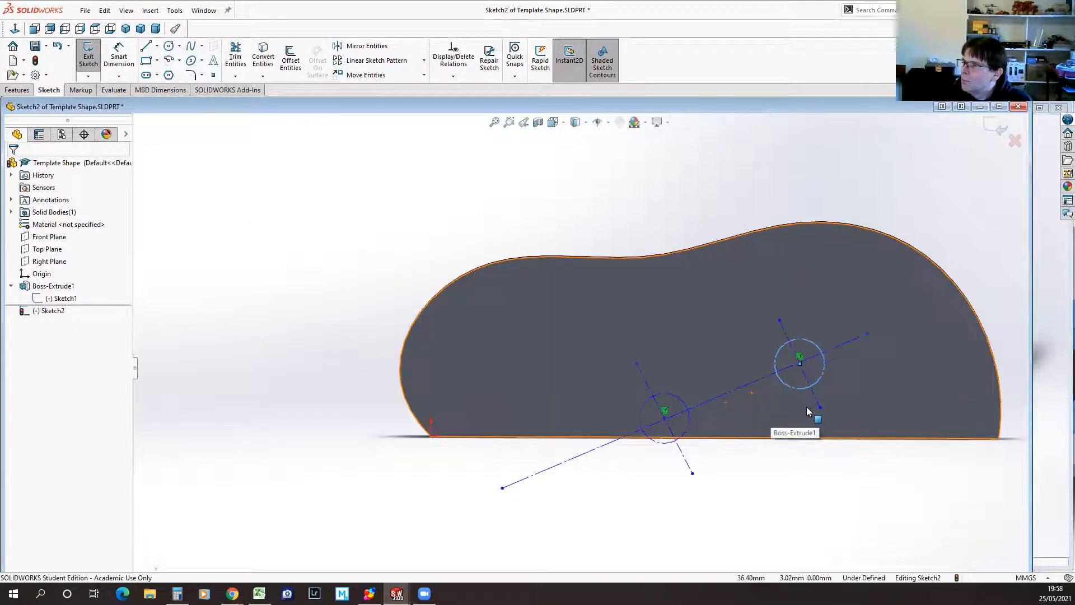
pyautogui.scroll(-1, 775, 487)
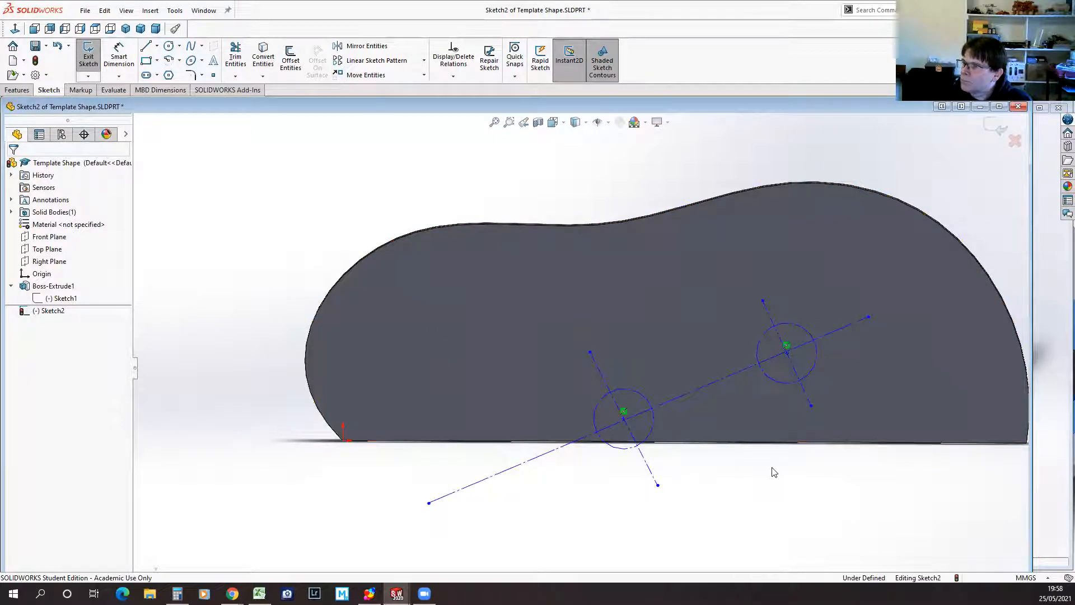
pyautogui.click(556, 450)
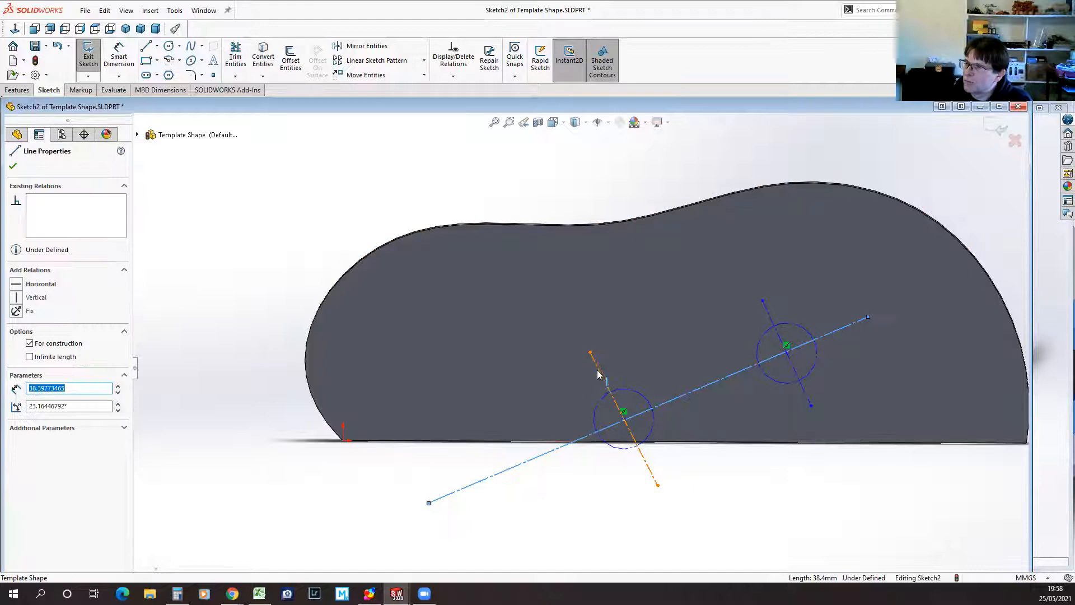
pyautogui.keyDown('ctrl'); pyautogui.click(598, 374); pyautogui.keyUp('ctrl')
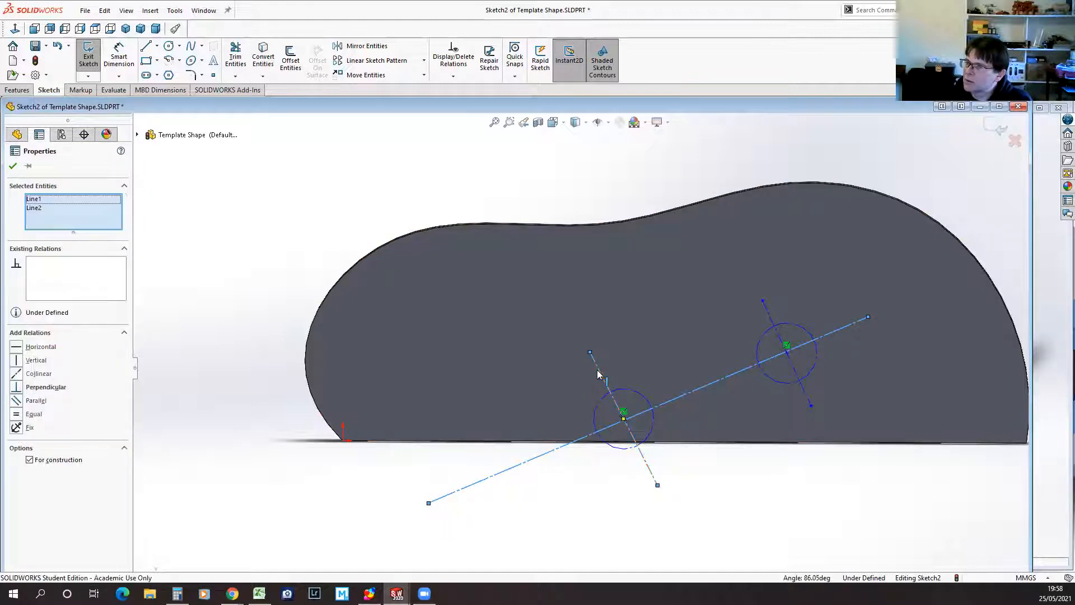
pyautogui.click(16, 387)
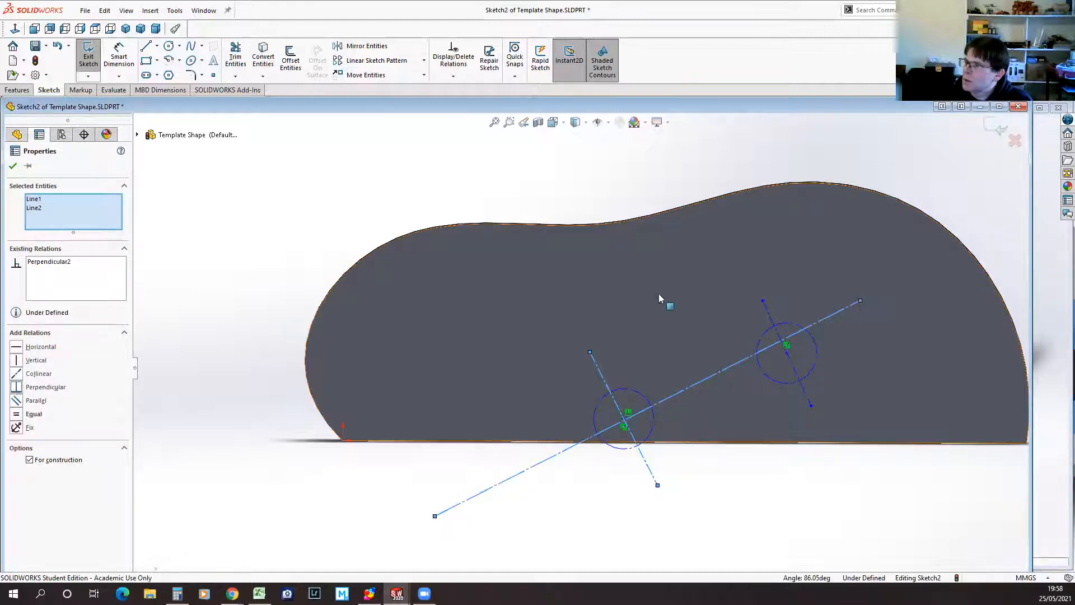
pyautogui.click(773, 323)
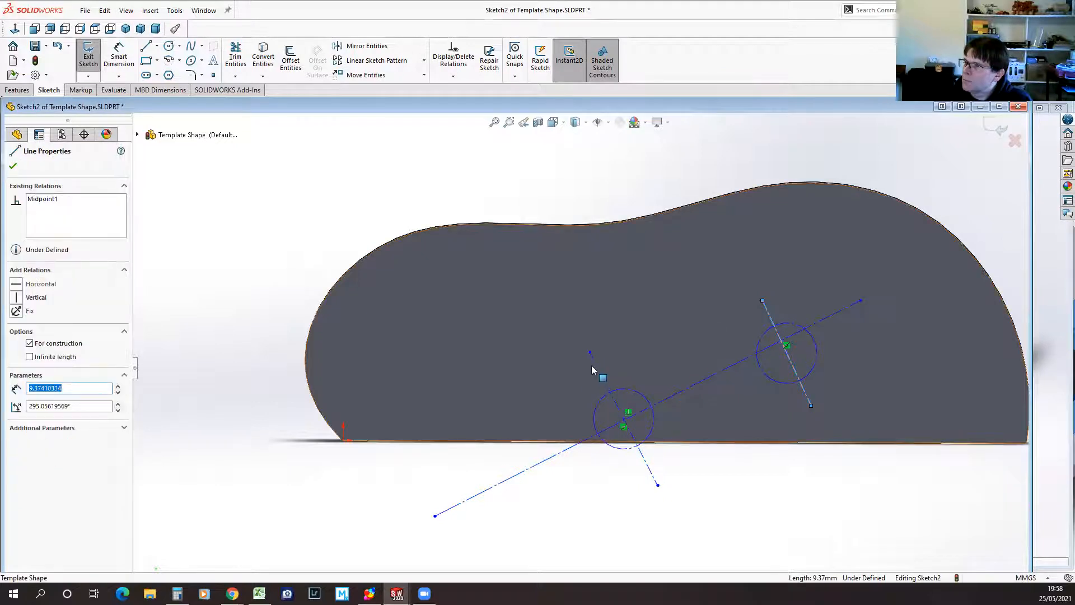
pyautogui.keyDown('ctrl'); pyautogui.click(737, 364); pyautogui.keyUp('ctrl')
pyautogui.click(16, 386)
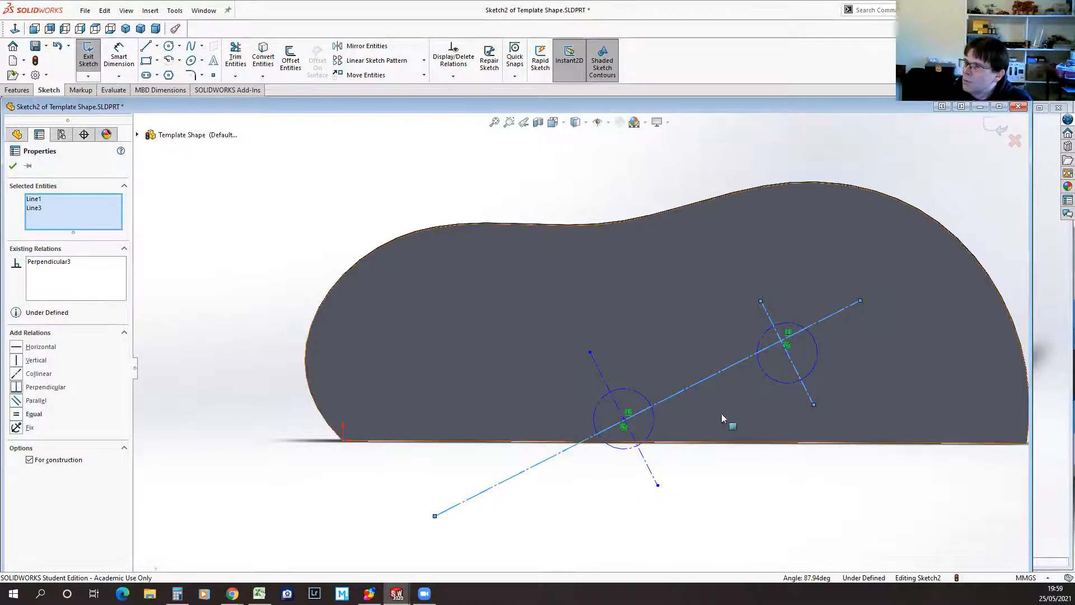
# Step: Make the upper construction circle's centre coincident with the long slanted construction line
pyautogui.moveTo(799, 371); pyautogui.dragTo(786, 352)
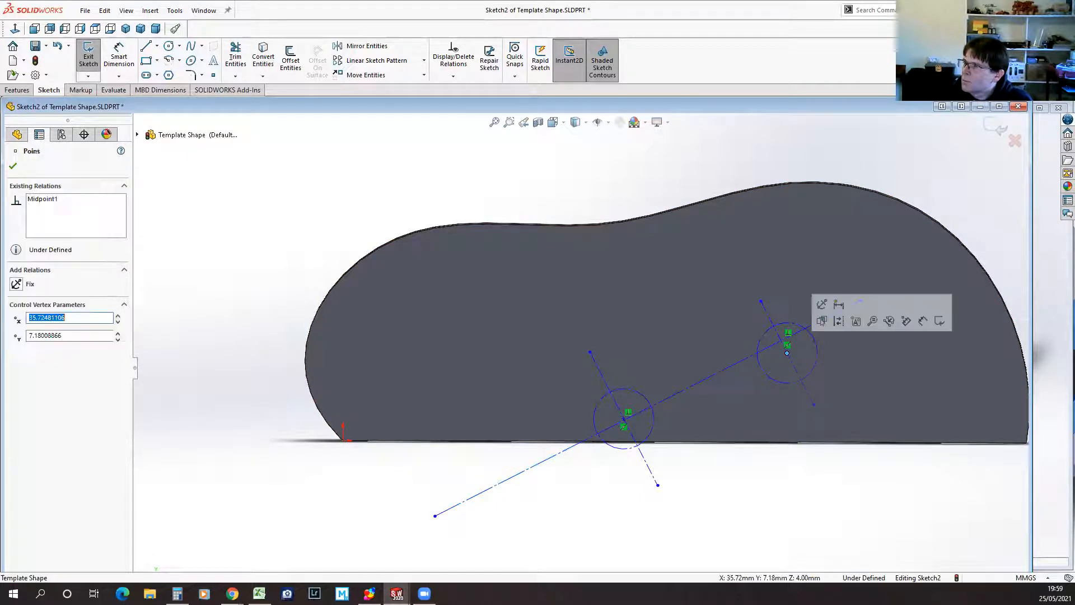
pyautogui.click(782, 338)
pyautogui.keyDown('ctrl'); pyautogui.click(787, 352); pyautogui.keyUp('ctrl')
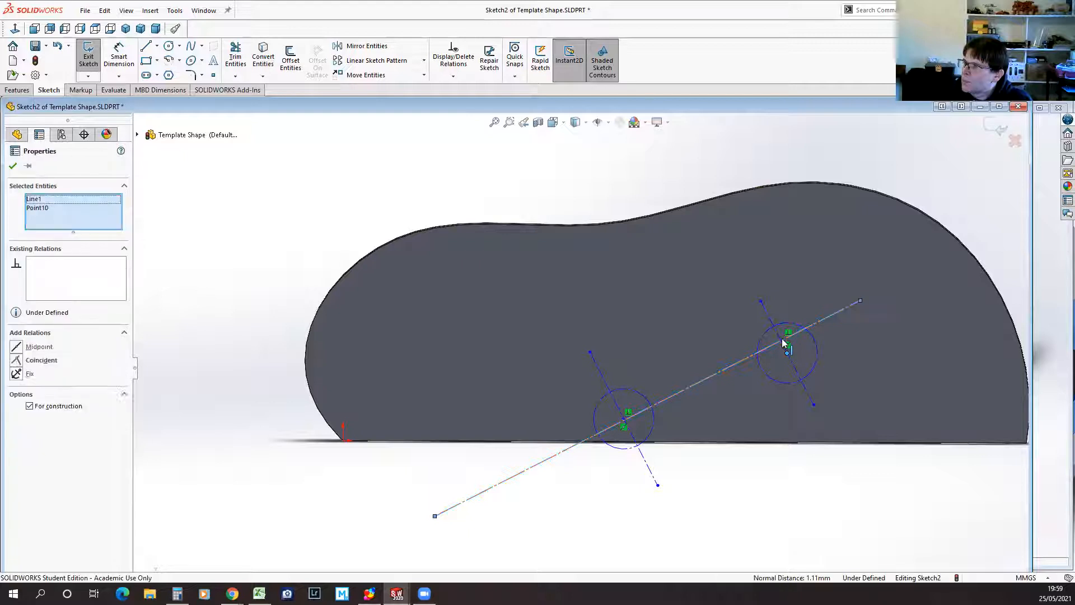
pyautogui.click(16, 360)
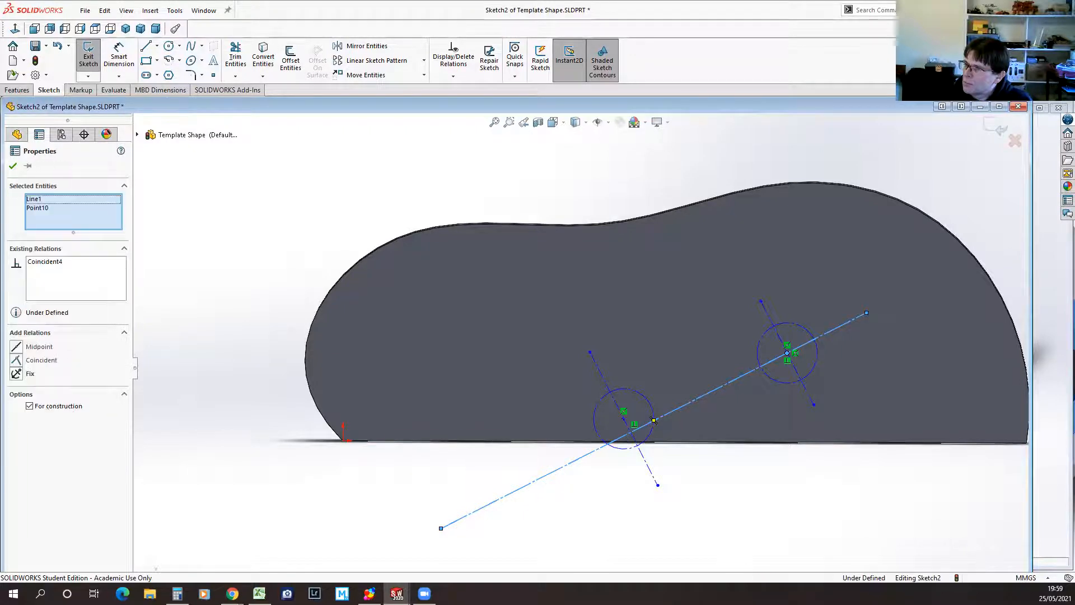
# Step: Try to make the two circle centres symmetric about the long slanted construction line
pyautogui.keyDown('ctrl'); pyautogui.click(624, 419); pyautogui.keyUp('ctrl')
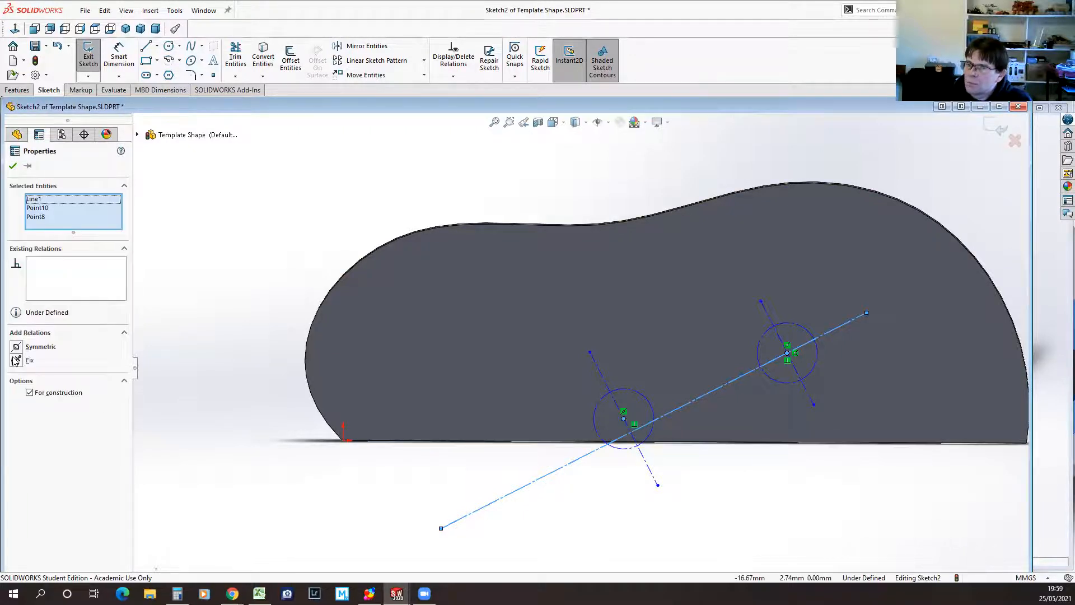
pyautogui.click(16, 348)
pyautogui.hotkey('ctrl', 'z')
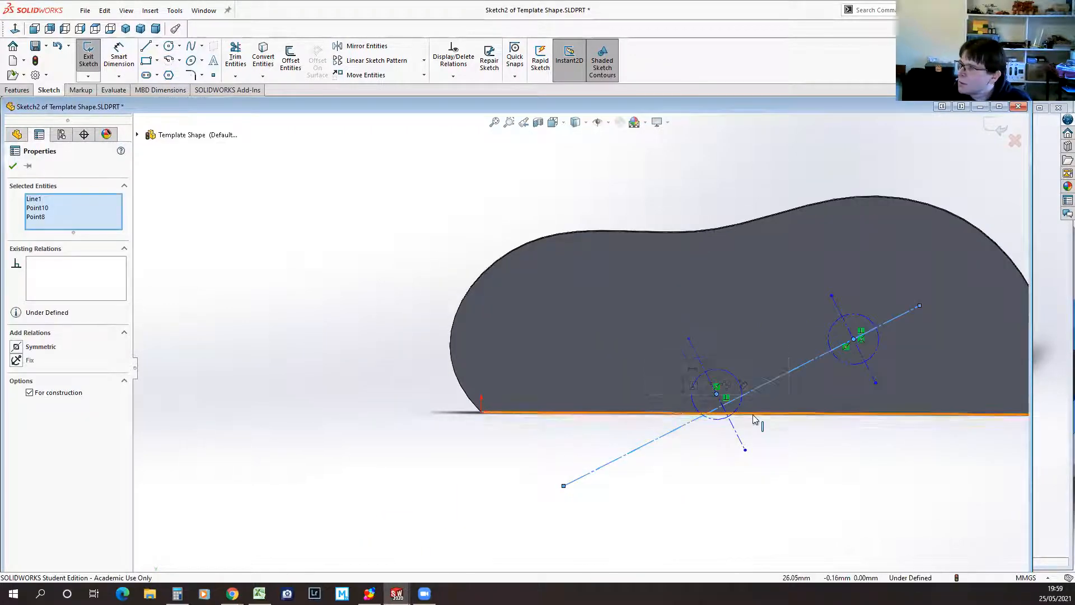
pyautogui.scroll(-3, 752, 425)
pyautogui.press('Escape')
pyautogui.scroll(-3, 584, 362)
pyautogui.scroll(-2, 617, 349)
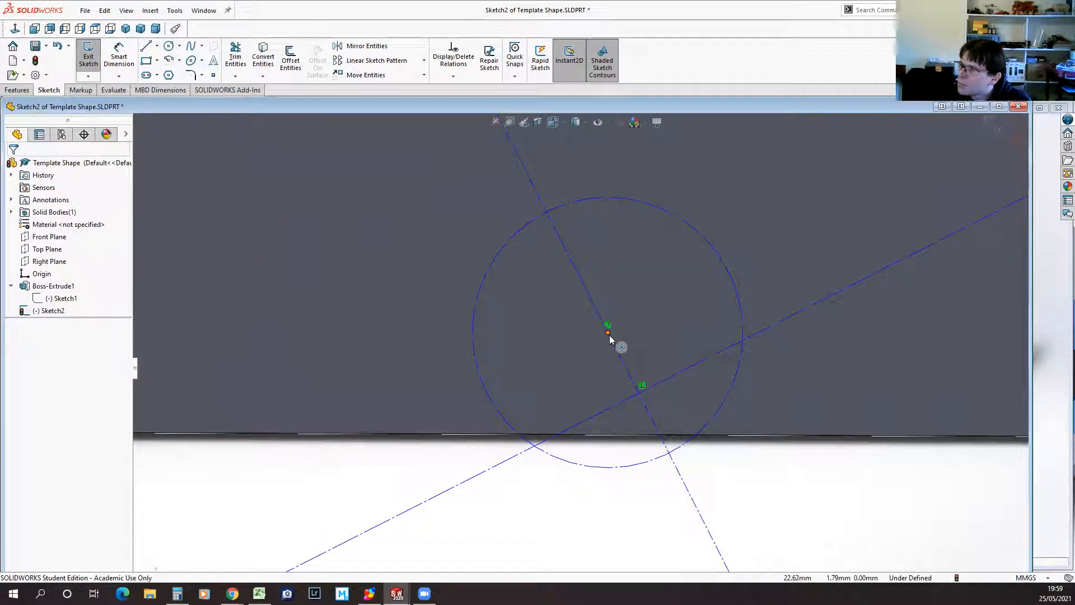
pyautogui.click(495, 398)
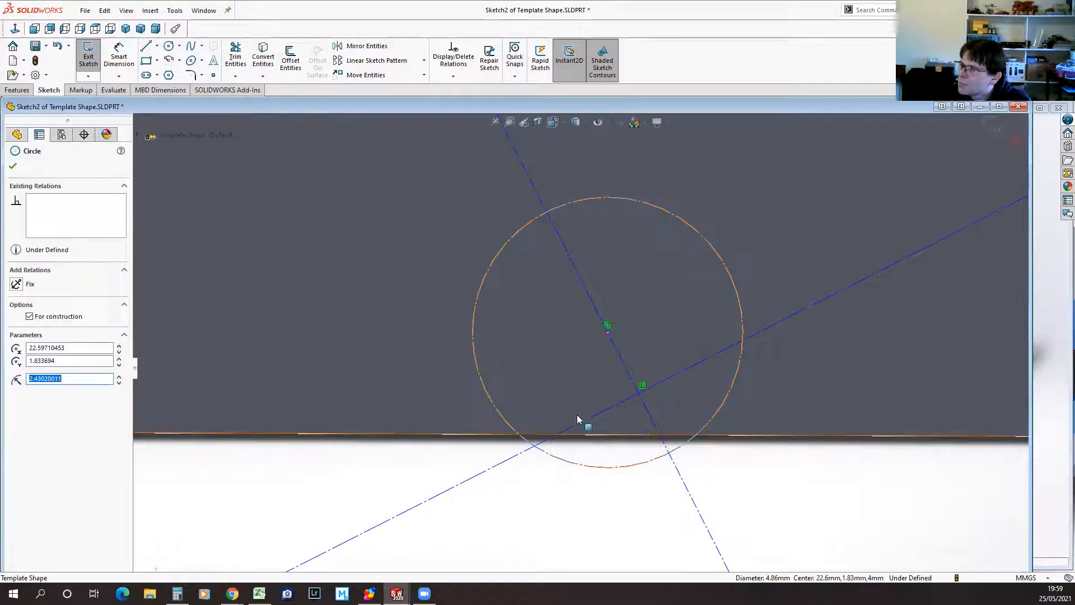
pyautogui.keyDown('ctrl'); pyautogui.click(624, 405); pyautogui.keyUp('ctrl')
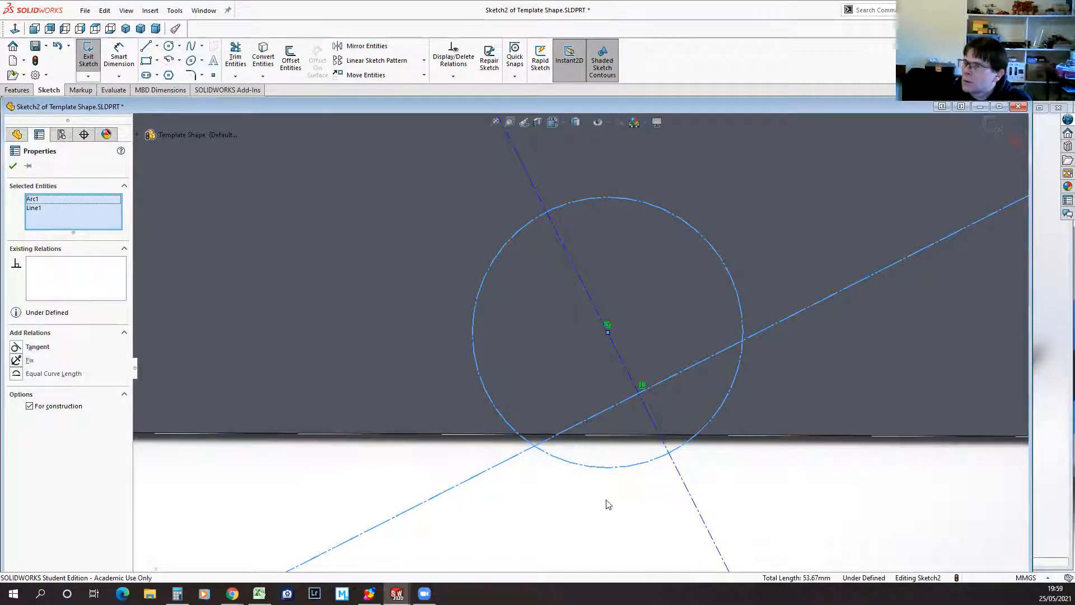
pyautogui.click(633, 409)
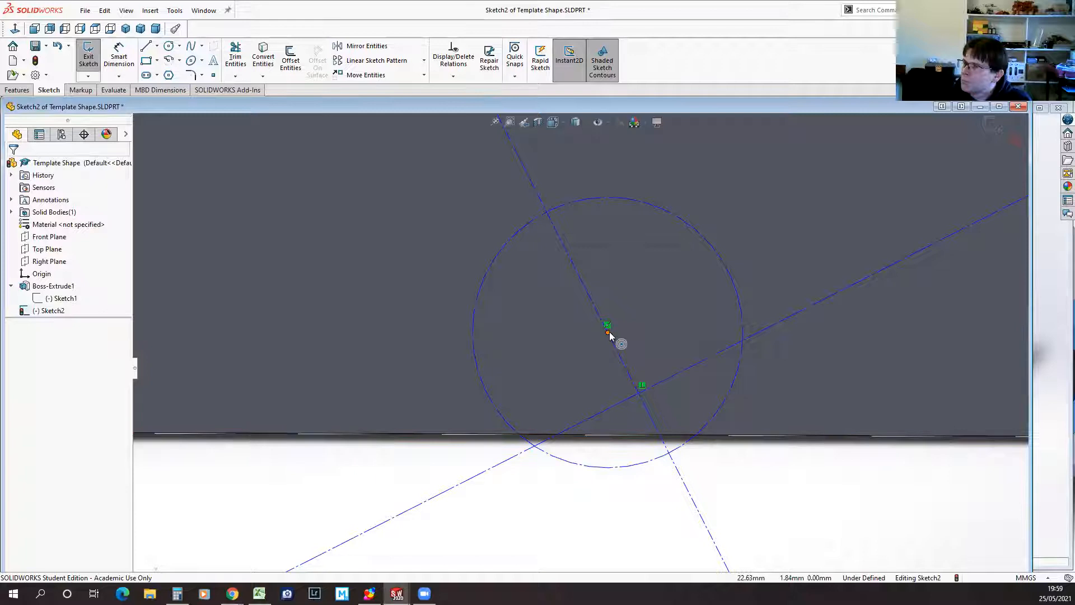
# Step: Make the lower construction circle's centre coincident with the long slanted construction line
pyautogui.moveTo(610, 326)
pyautogui.mouseDown()
pyautogui.moveTo(625, 313)
pyautogui.moveTo(618, 318)
pyautogui.mouseUp()
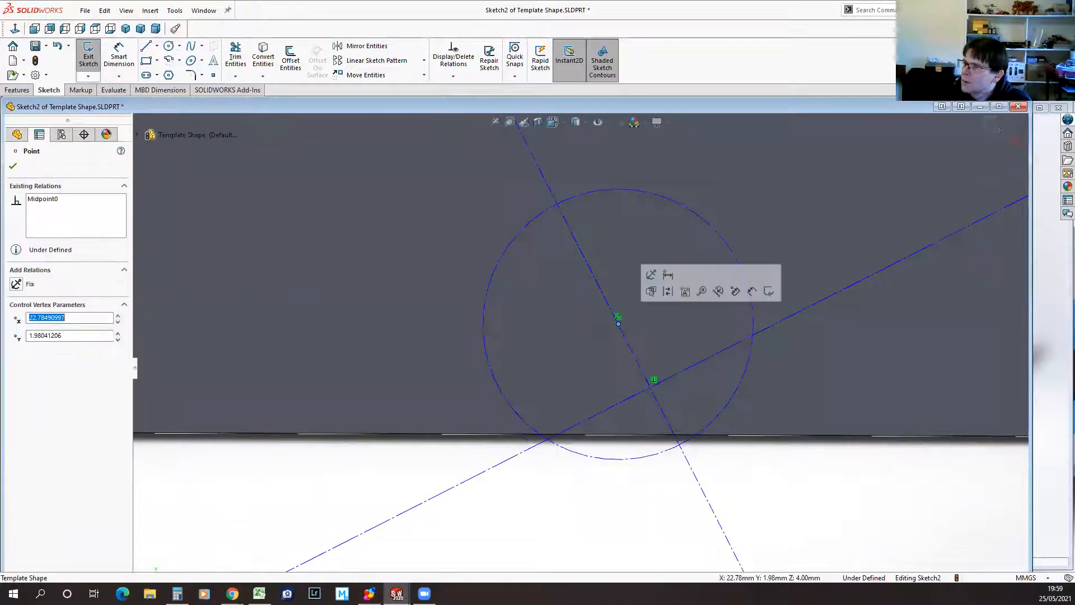
pyautogui.keyDown('ctrl'); pyautogui.click(634, 394); pyautogui.keyUp('ctrl')
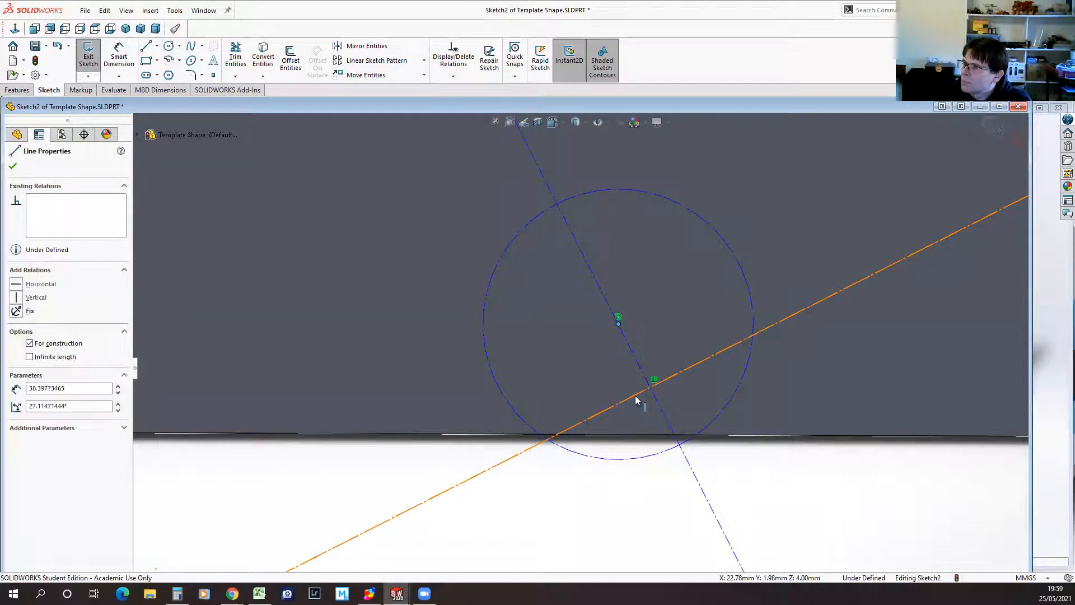
pyautogui.click(39, 360)
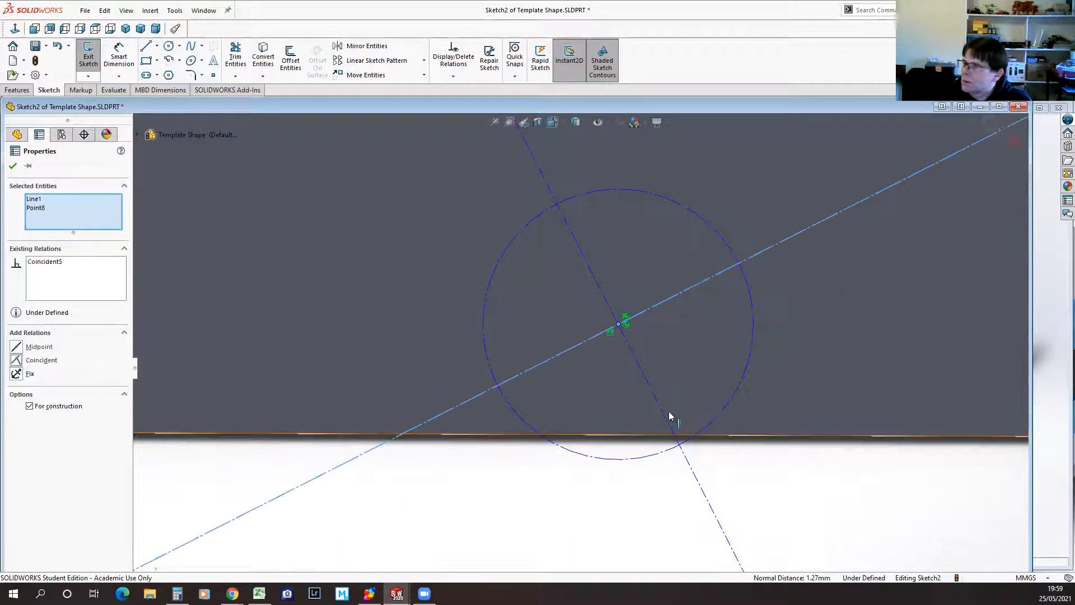
pyautogui.scroll(3, 638, 379)
pyautogui.scroll(3, 638, 380)
pyautogui.scroll(-3, 650, 366)
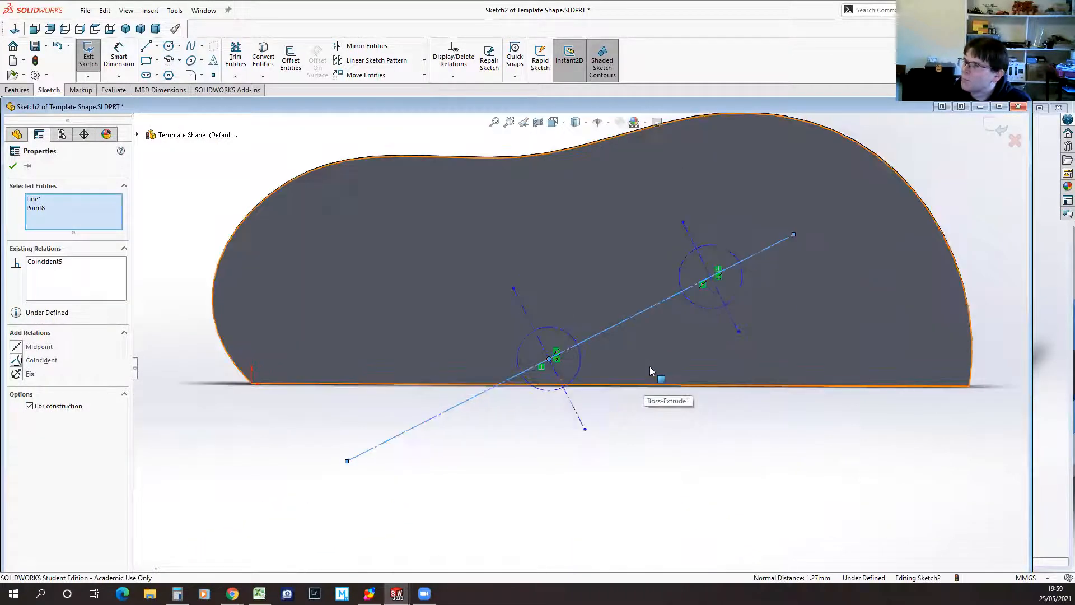
# Step: Dimension the horizontal distance from the profile's origin corner to the slanted line's lower endpoint as 5 mm
pyautogui.click(119, 54)
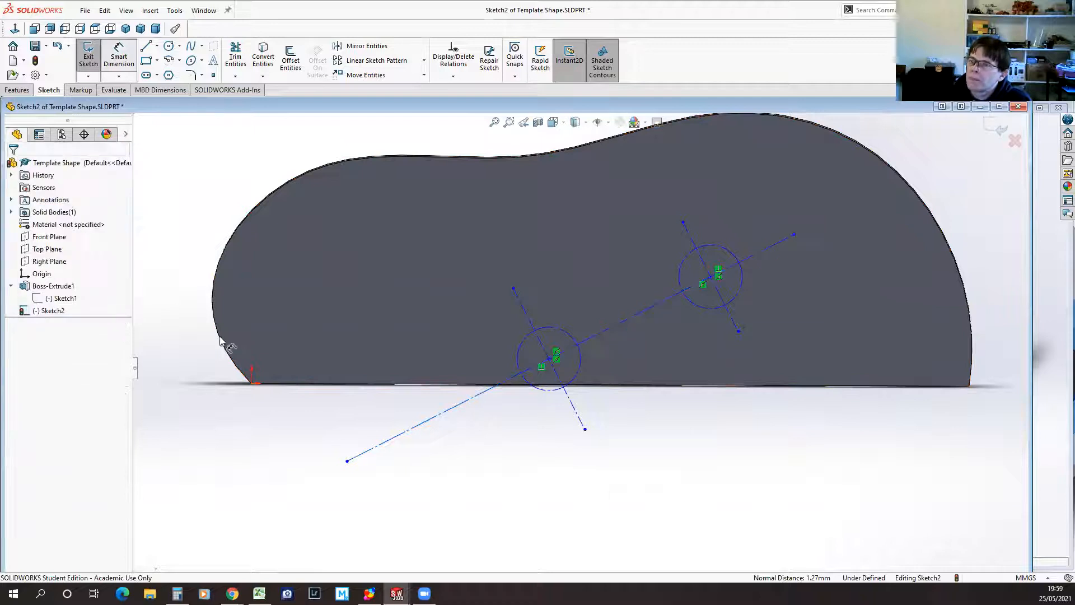
pyautogui.click(252, 384)
pyautogui.click(347, 463)
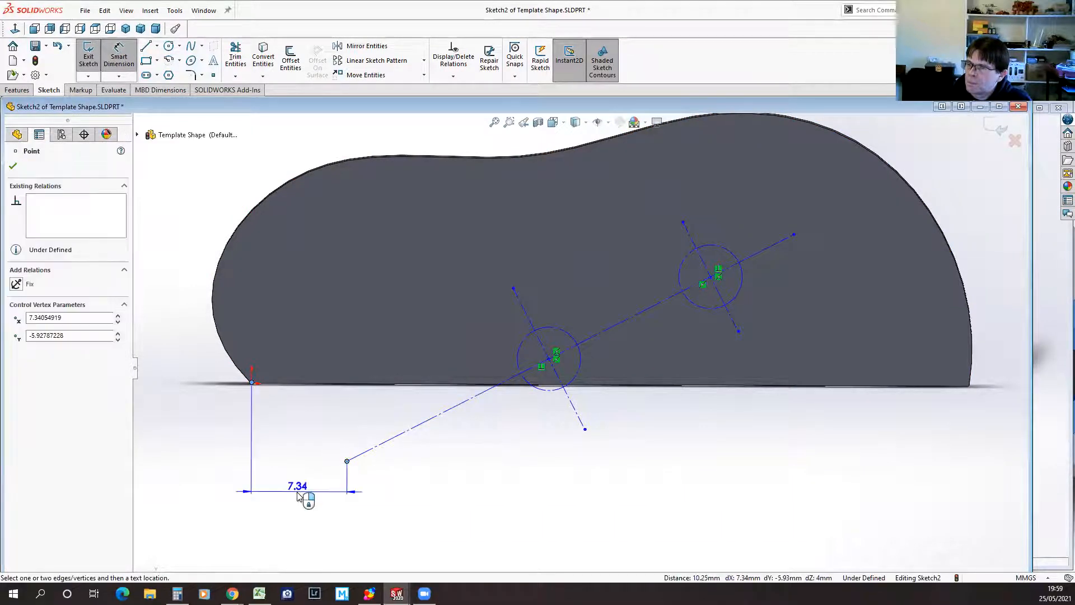
pyautogui.click(298, 491)
pyautogui.write('5')
pyautogui.press('Return')
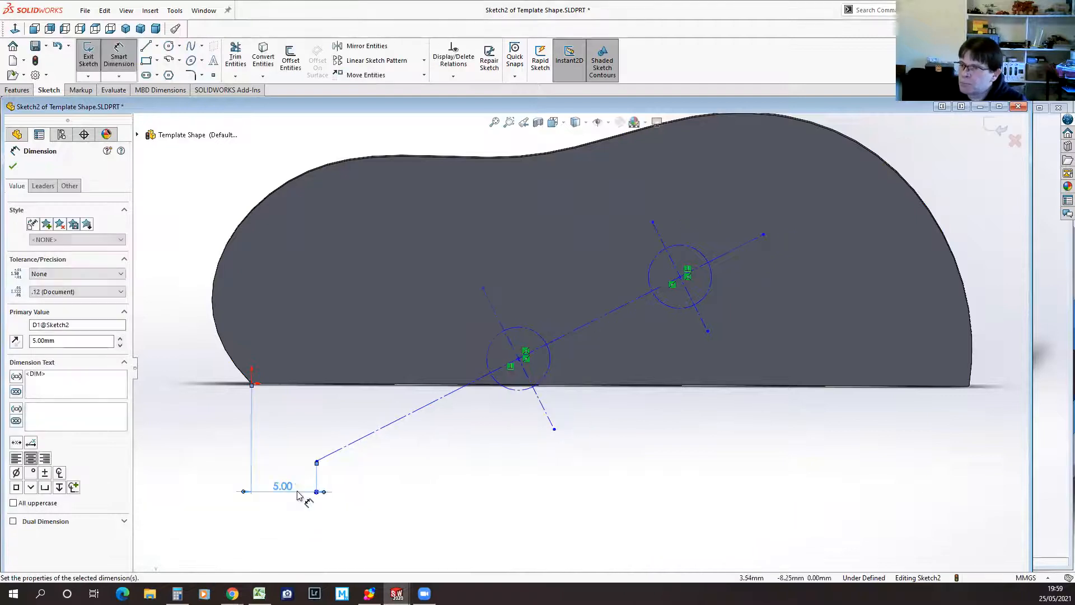
# Step: Dimension the vertical distance from the profile's origin corner to the slanted line's lower endpoint as 3 mm
pyautogui.click(252, 385)
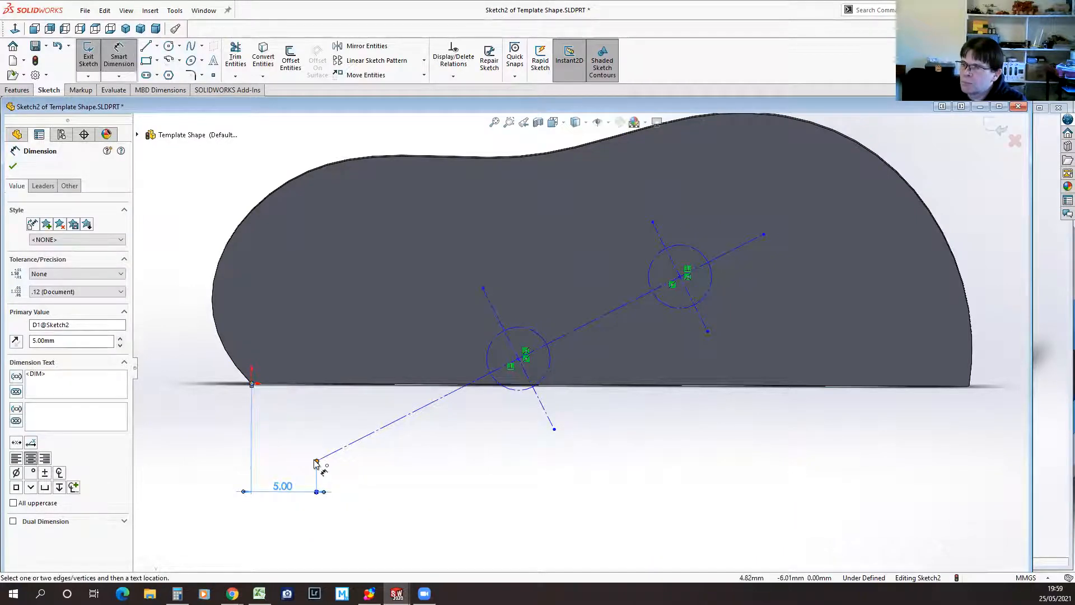
pyautogui.click(316, 463)
pyautogui.click(218, 424)
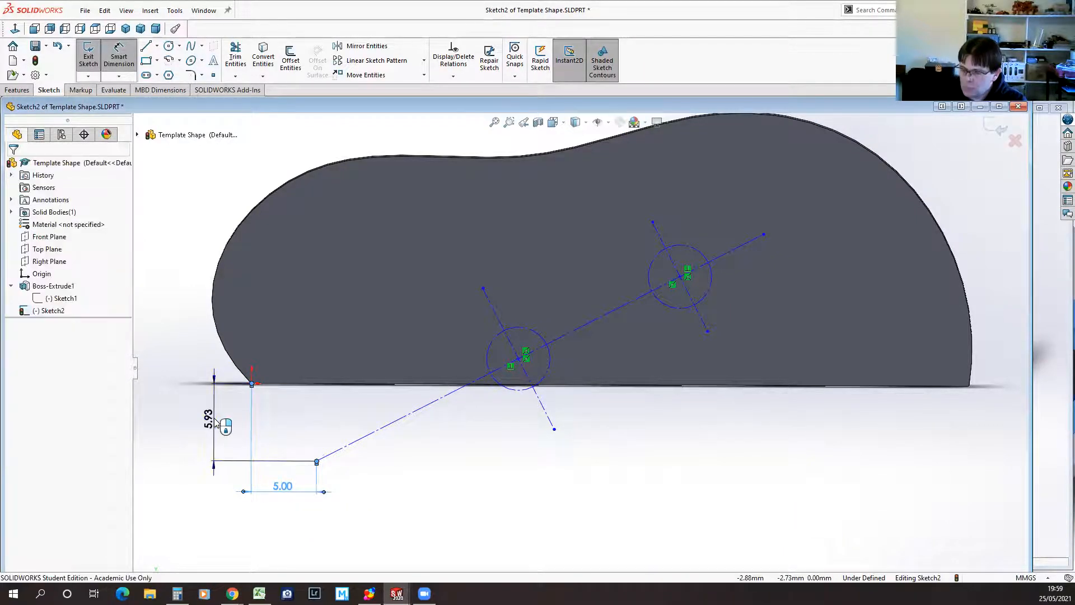
pyautogui.write('3')
pyautogui.press('Return')
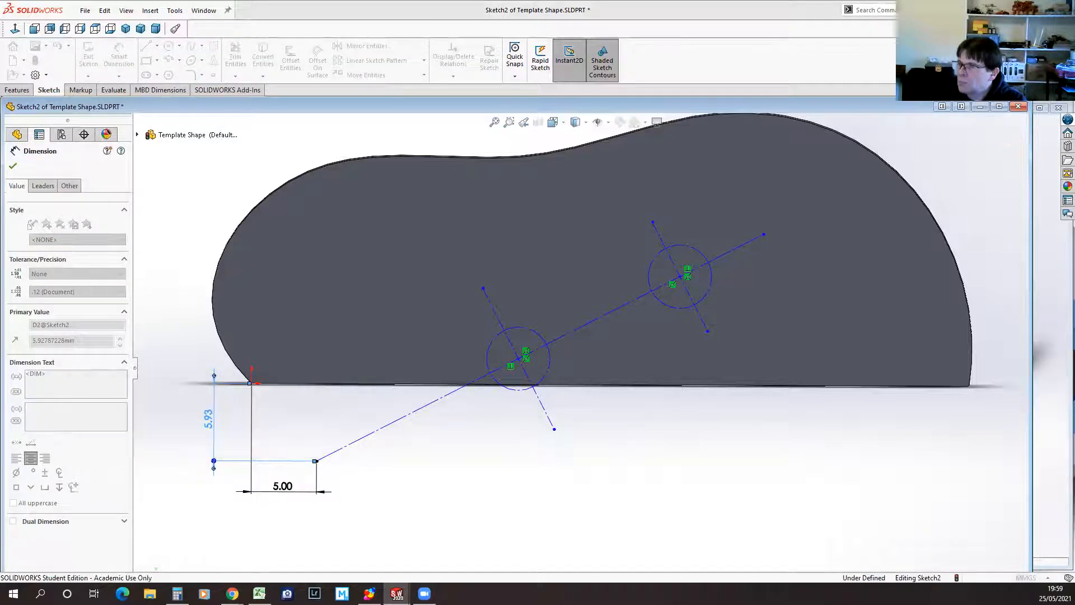
# Step: Dimension the obtuse angle between the profile's straight base edge and the slanted construction line as 160°
pyautogui.click(298, 386)
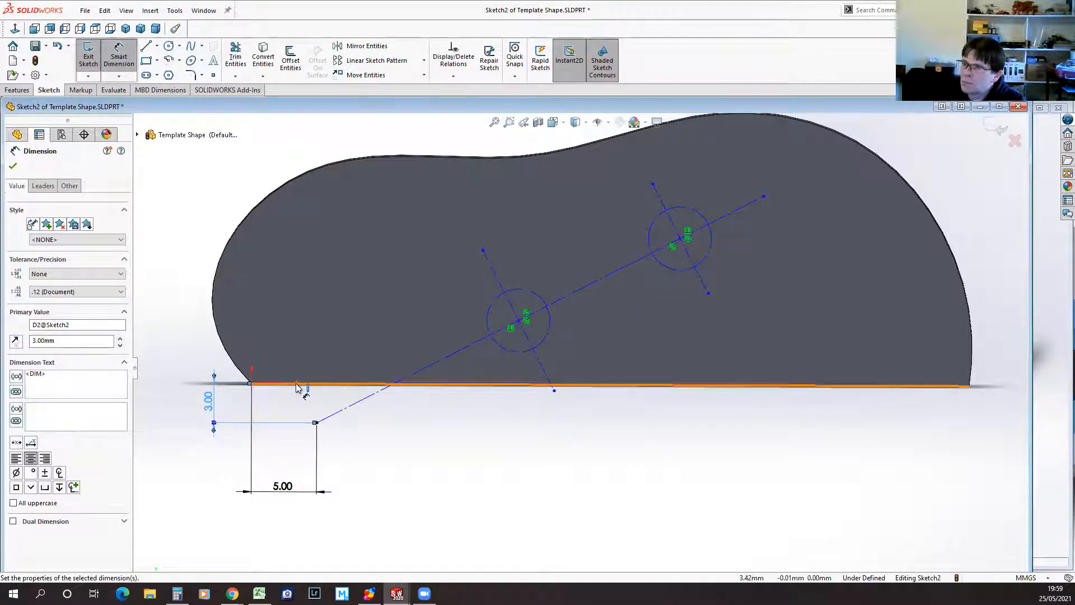
pyautogui.click(426, 374)
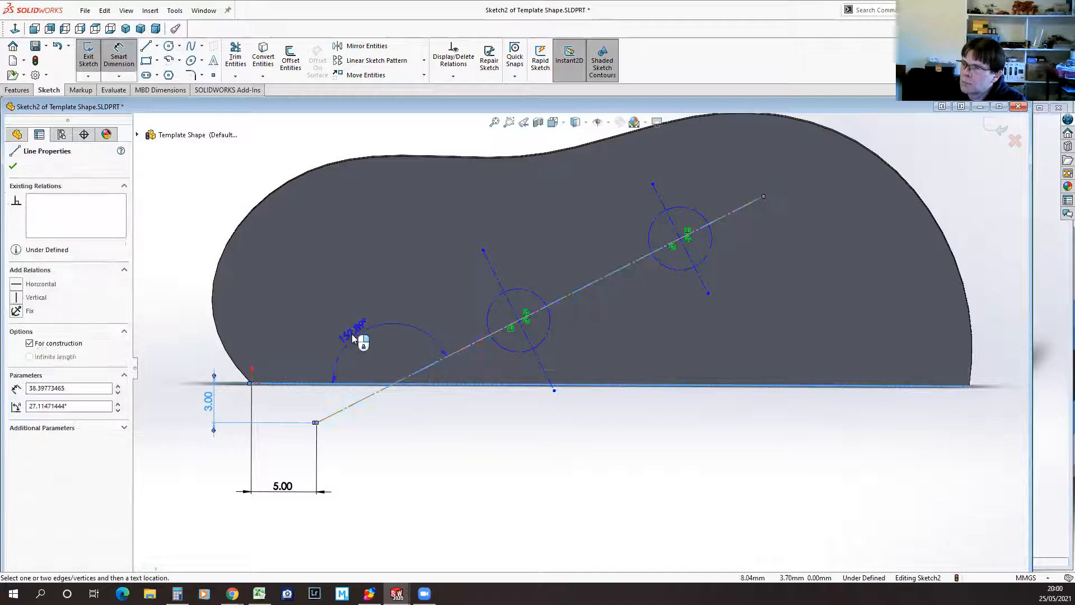
pyautogui.click(325, 327)
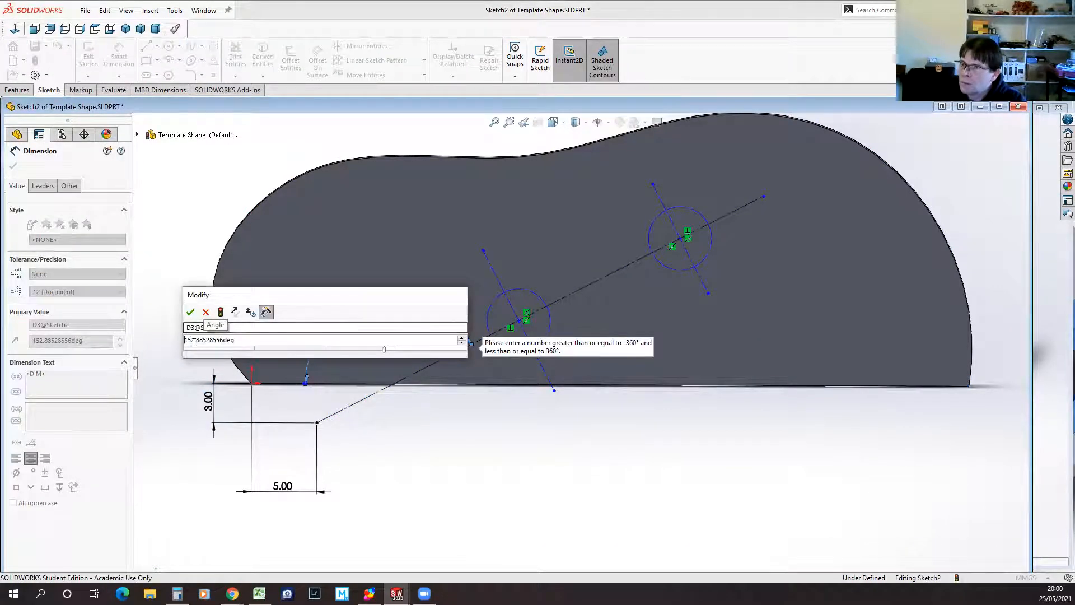
pyautogui.moveTo(188, 340); pyautogui.dragTo(288, 340)
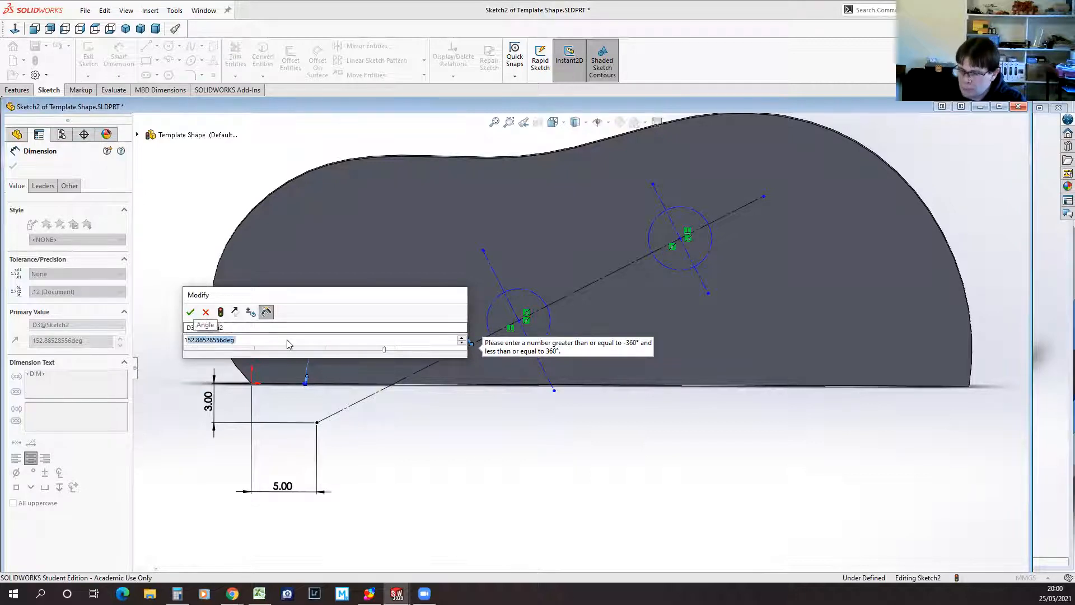
pyautogui.write('60')
pyautogui.press('Return')
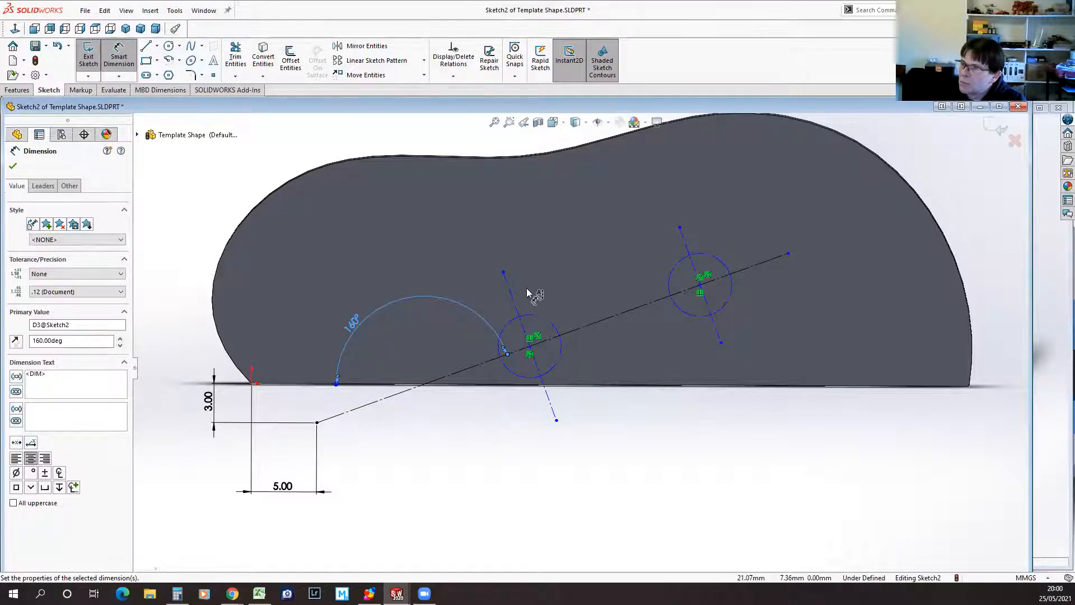
# Step: Dimension the lower short crossing line's length as 10 mm
pyautogui.click(517, 305)
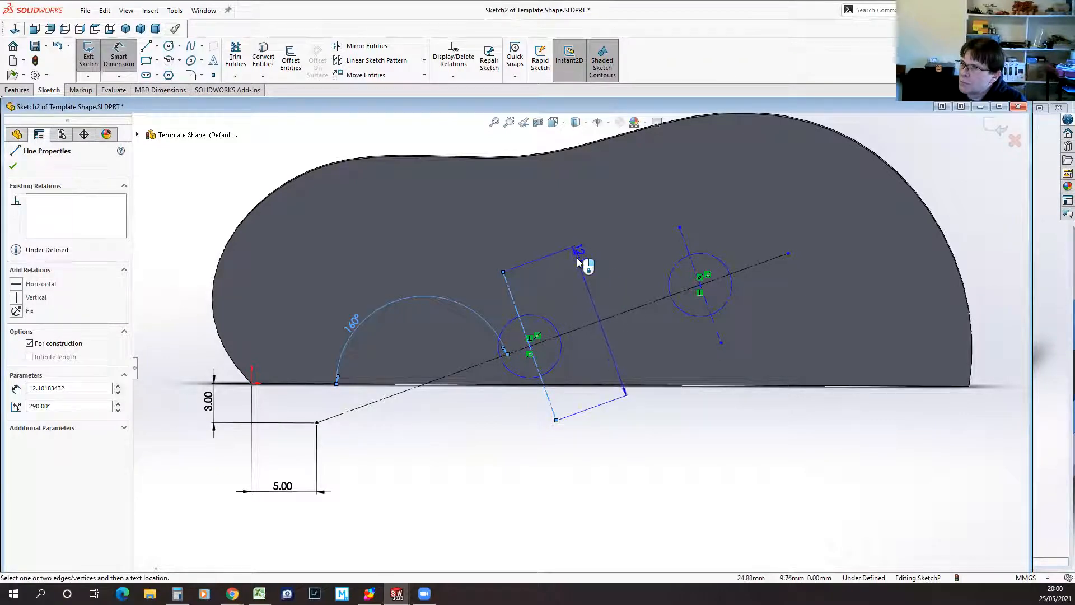
pyautogui.click(585, 284)
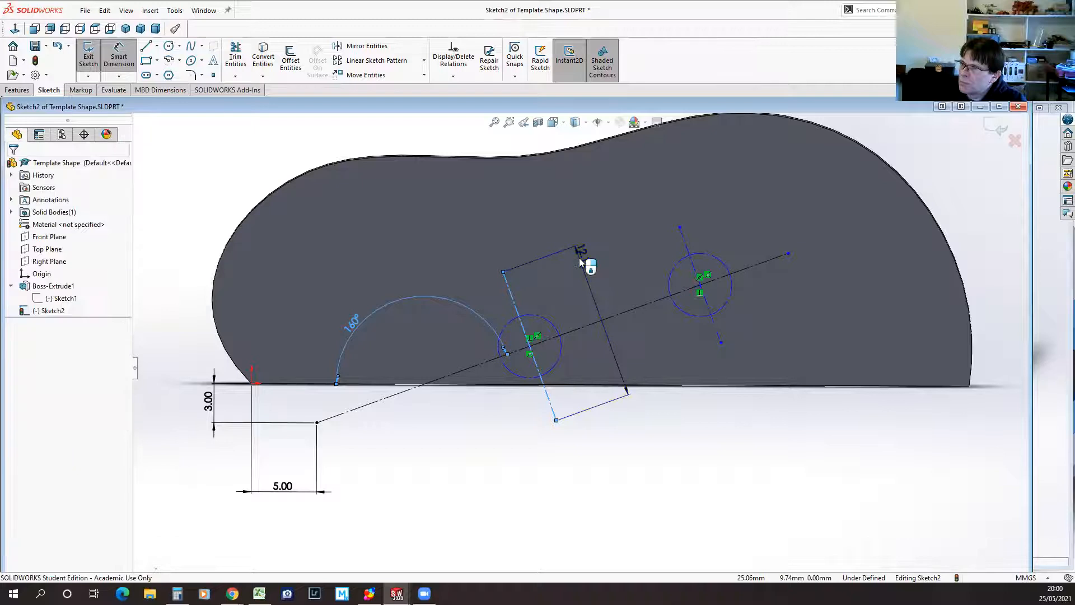
pyautogui.write('10')
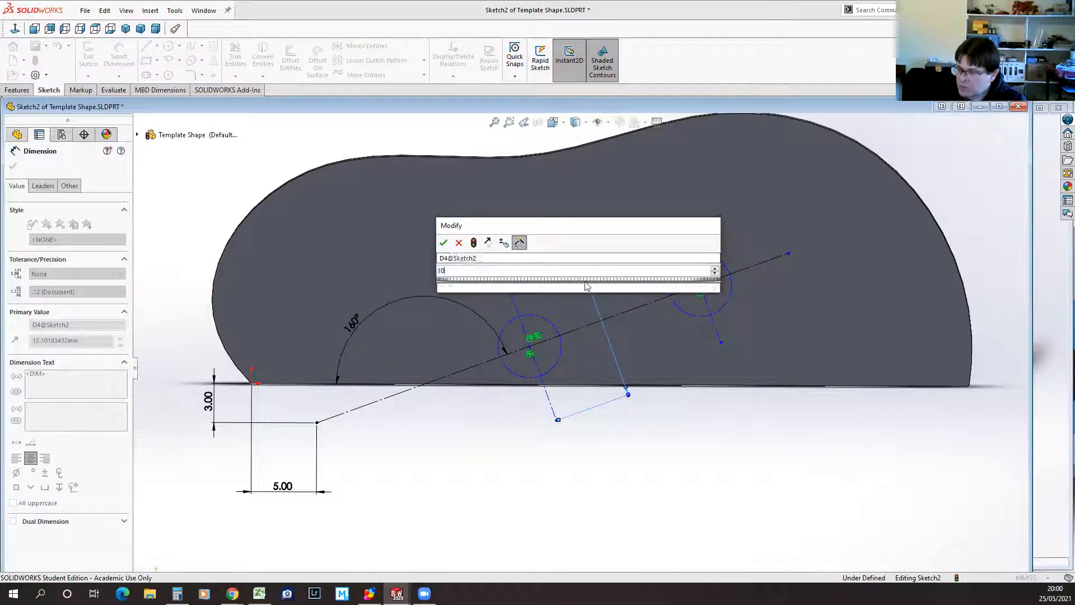
pyautogui.press('Return')
# Step: Dimension the upper short crossing line's length as 8 mm
pyautogui.click(686, 247)
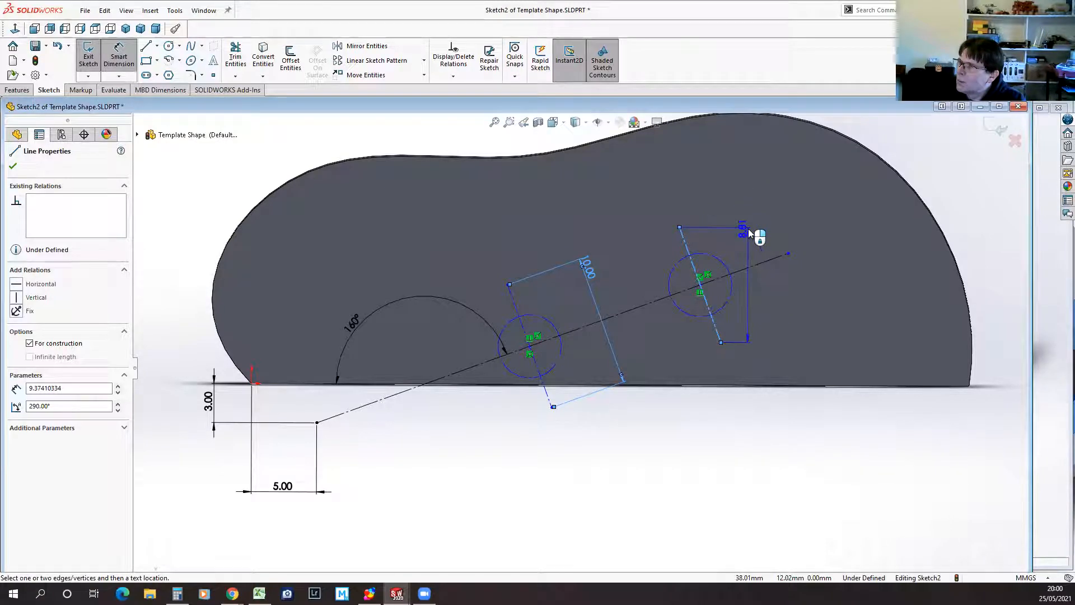
pyautogui.click(747, 216)
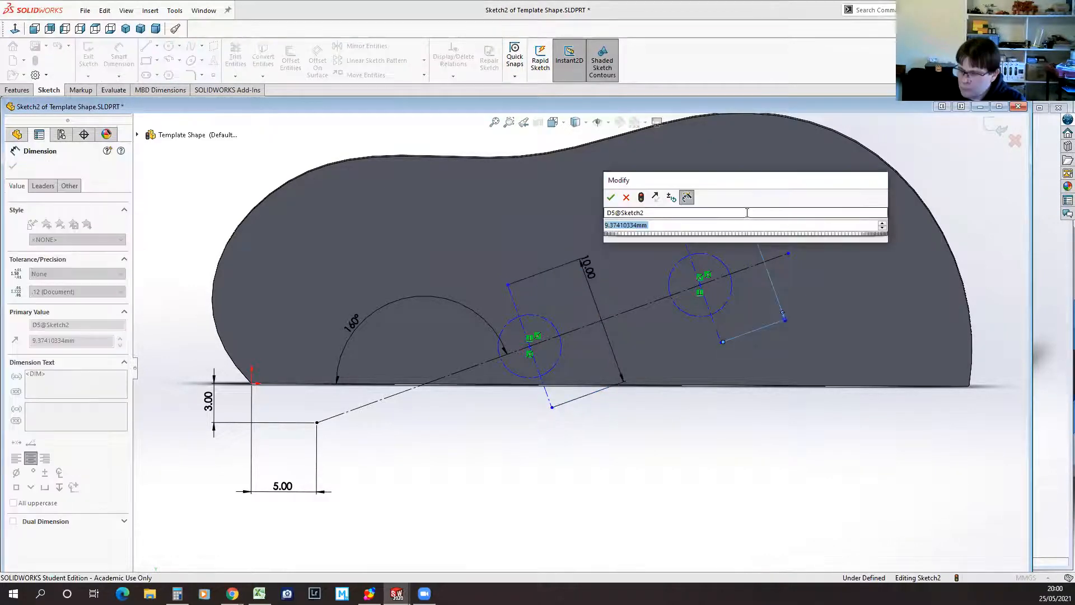
pyautogui.write('8')
pyautogui.press('Return')
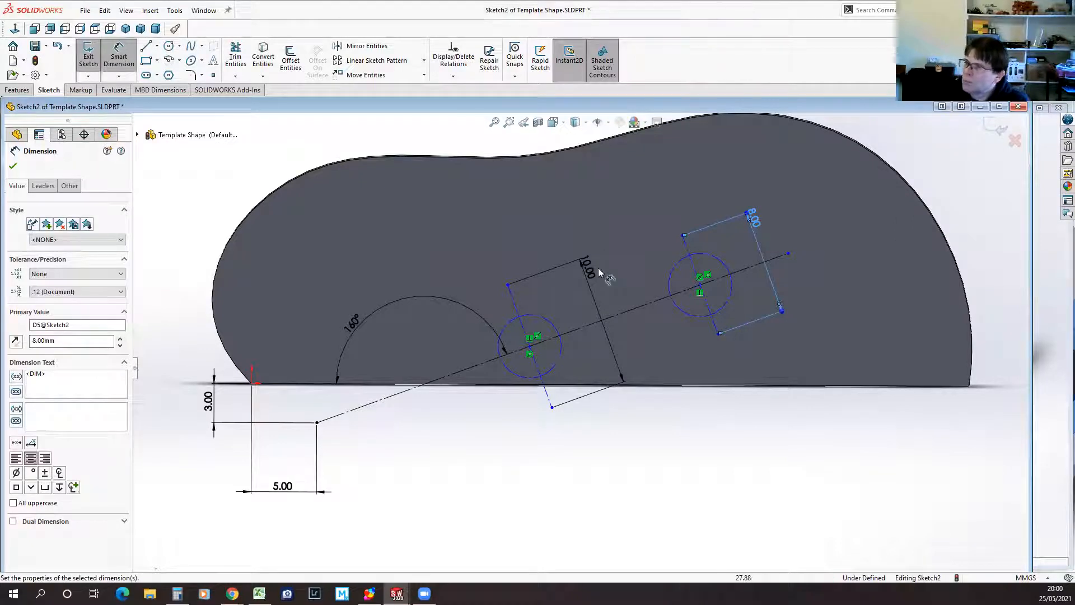
# Step: Dimension the lower construction circle's diameter
pyautogui.click(553, 321)
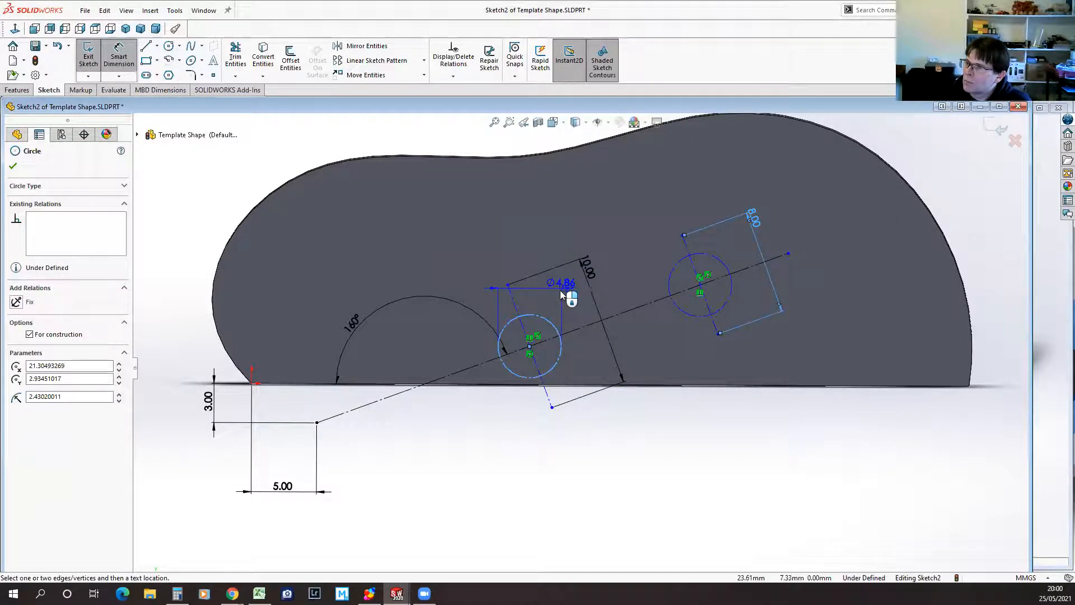
# Step: Dimension the diameters of the two construction circles, 5 mm for the one nearer the origin and 3 mm for the farther one
pyautogui.click(562, 297)
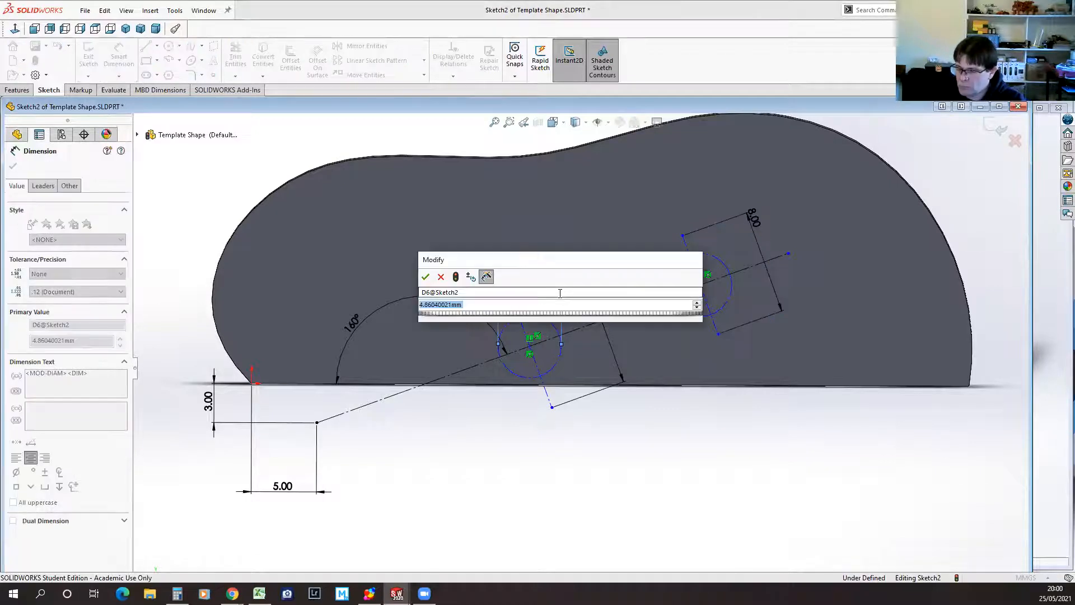
pyautogui.write('5')
pyautogui.press('Return')
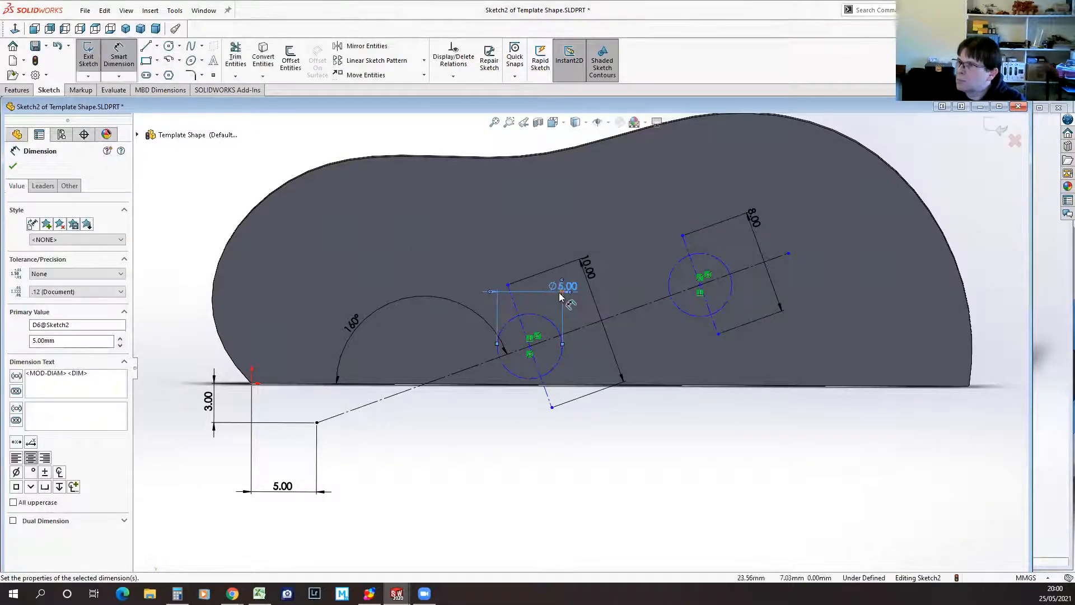
pyautogui.click(714, 259)
pyautogui.click(656, 242)
pyautogui.write('3')
pyautogui.press('Return')
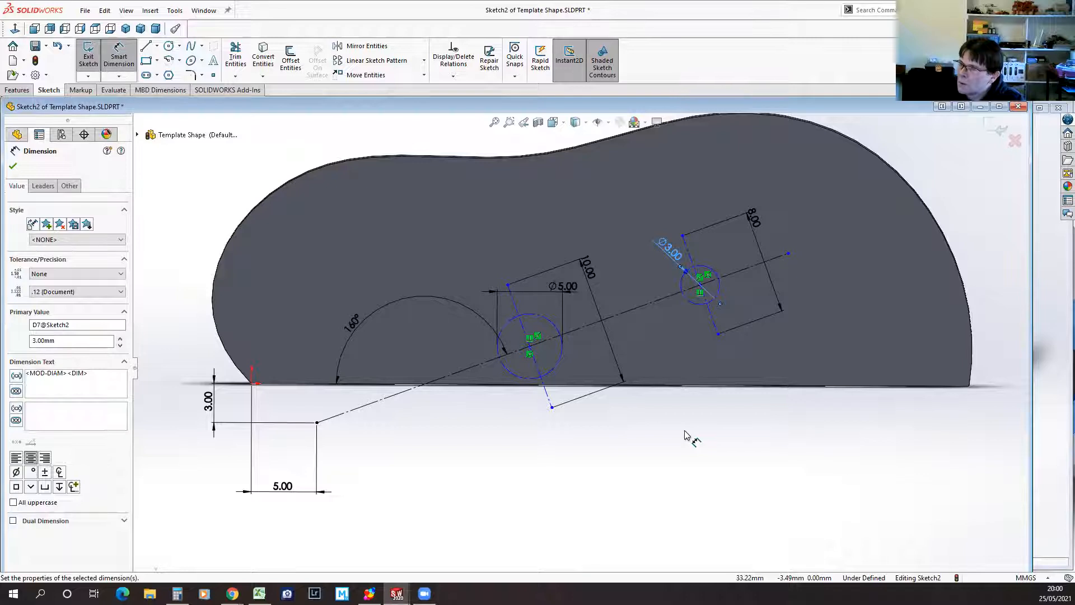
# Step: Dimension the distance from the angled centerline's lower endpoint to the first perpendicular construction line as 16 mm
pyautogui.click(317, 423)
pyautogui.click(550, 402)
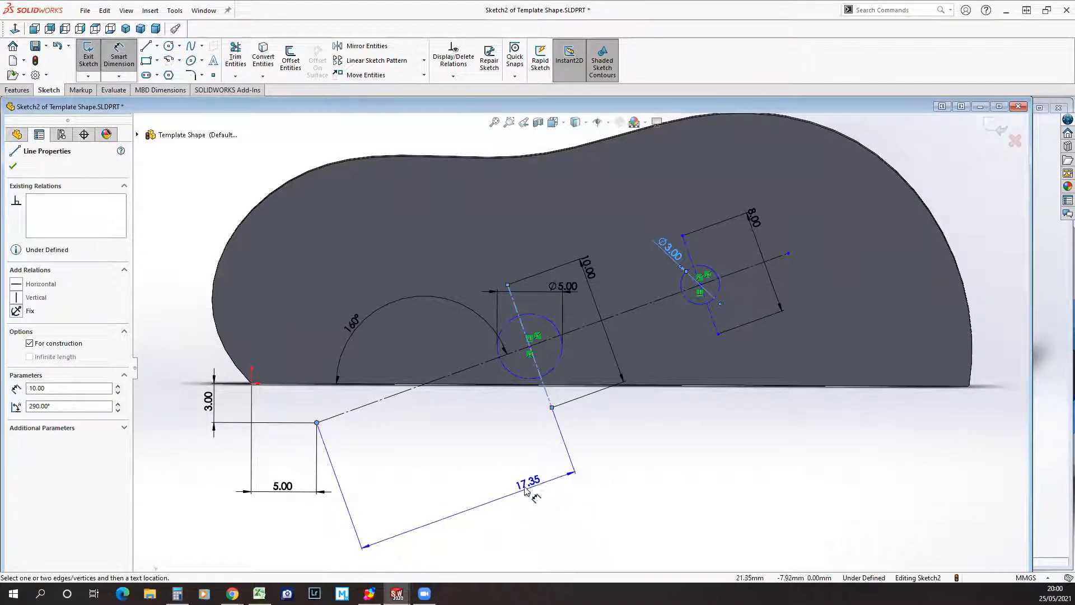
pyautogui.click(456, 427)
pyautogui.write('16')
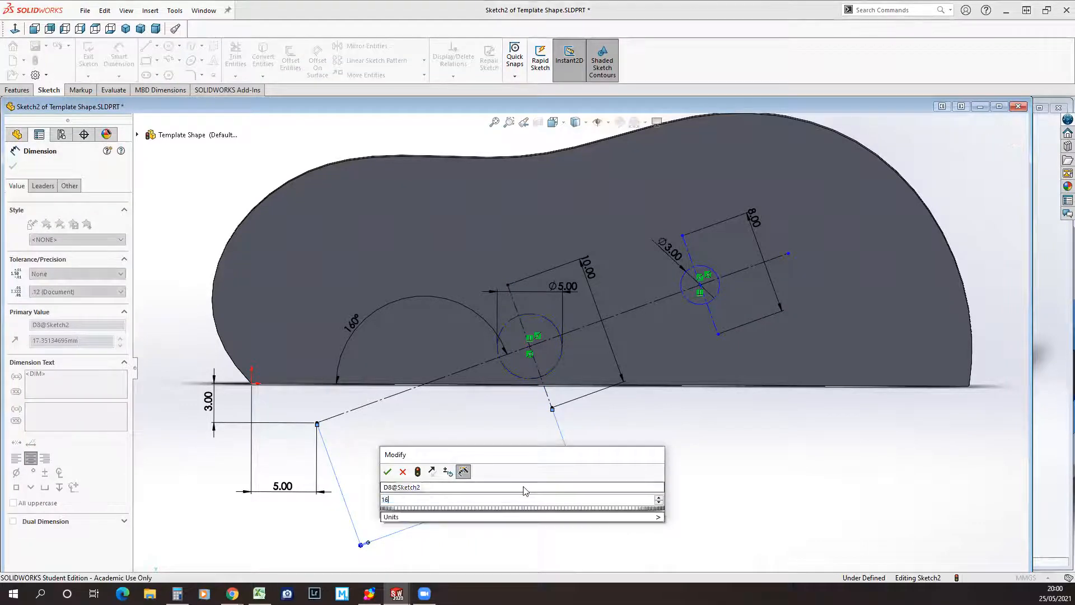
pyautogui.press('Return')
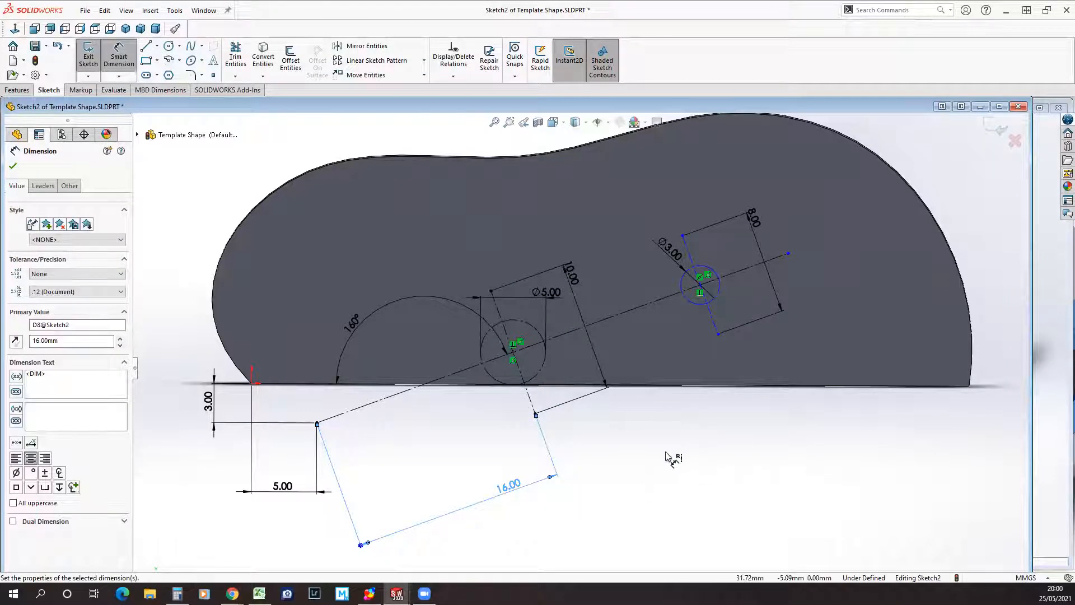
# Step: Dimension the spacing between the two perpendicular construction lines as 12 mm
pyautogui.click(531, 399)
pyautogui.click(715, 322)
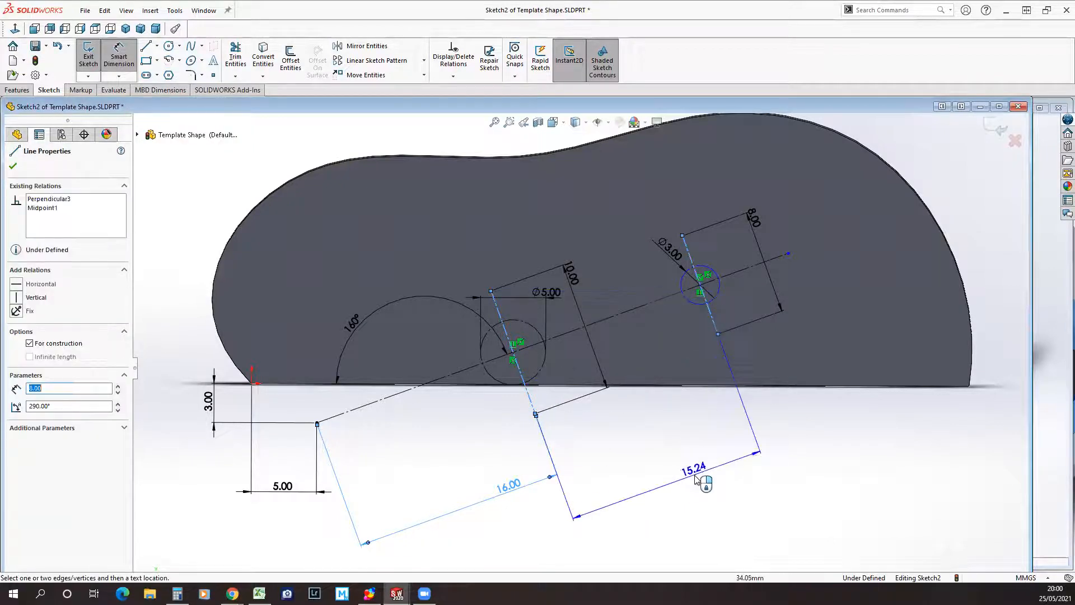
pyautogui.click(693, 472)
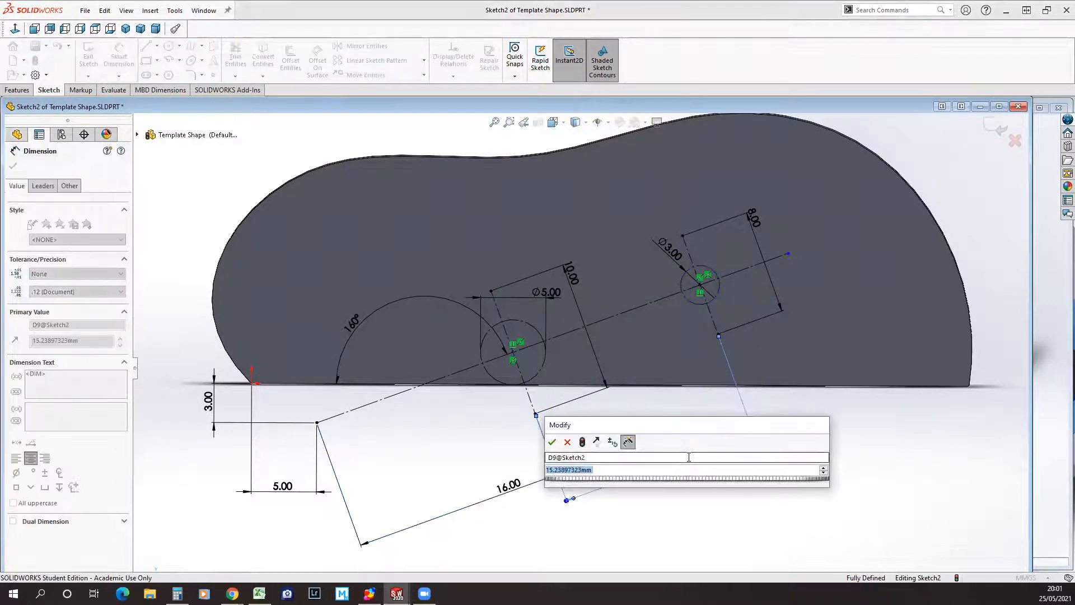
pyautogui.write('12')
pyautogui.press('Return')
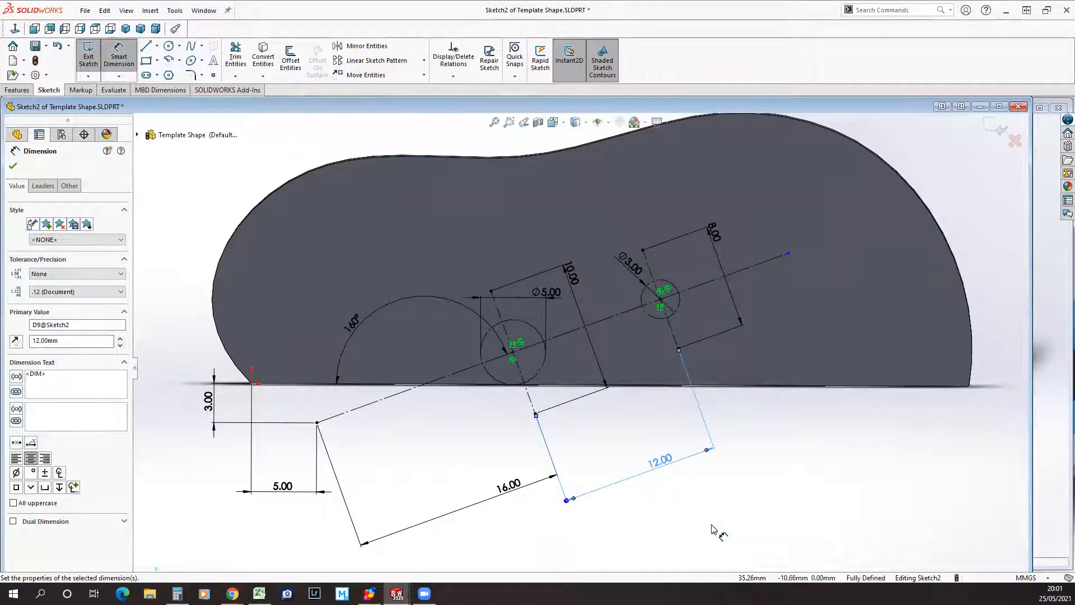
# Step: Dimension the overall length of the angled centerline as 30 mm
pyautogui.click(791, 371)
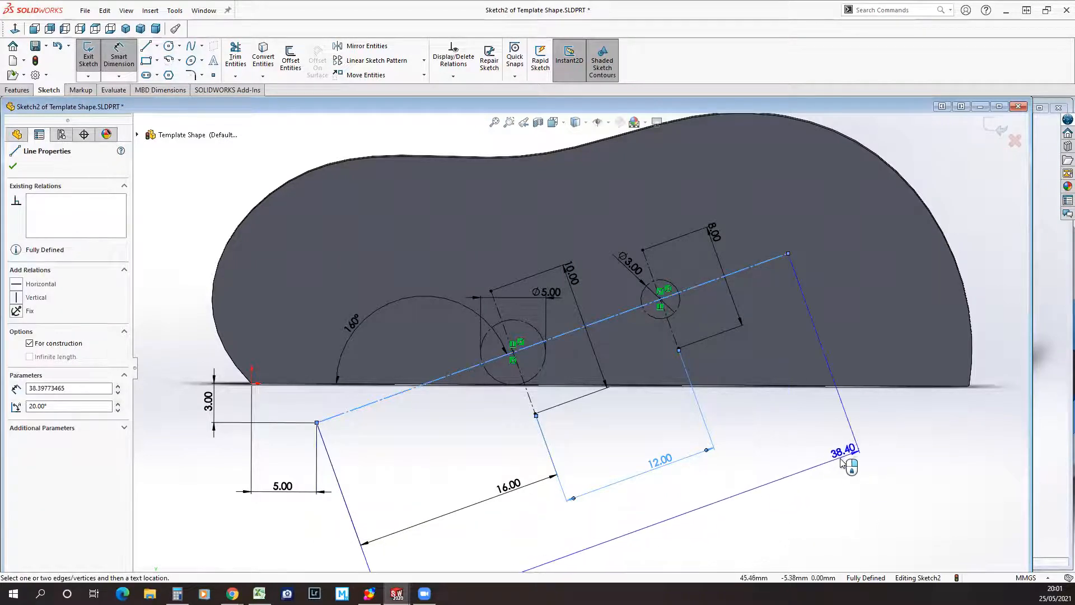
pyautogui.click(837, 463)
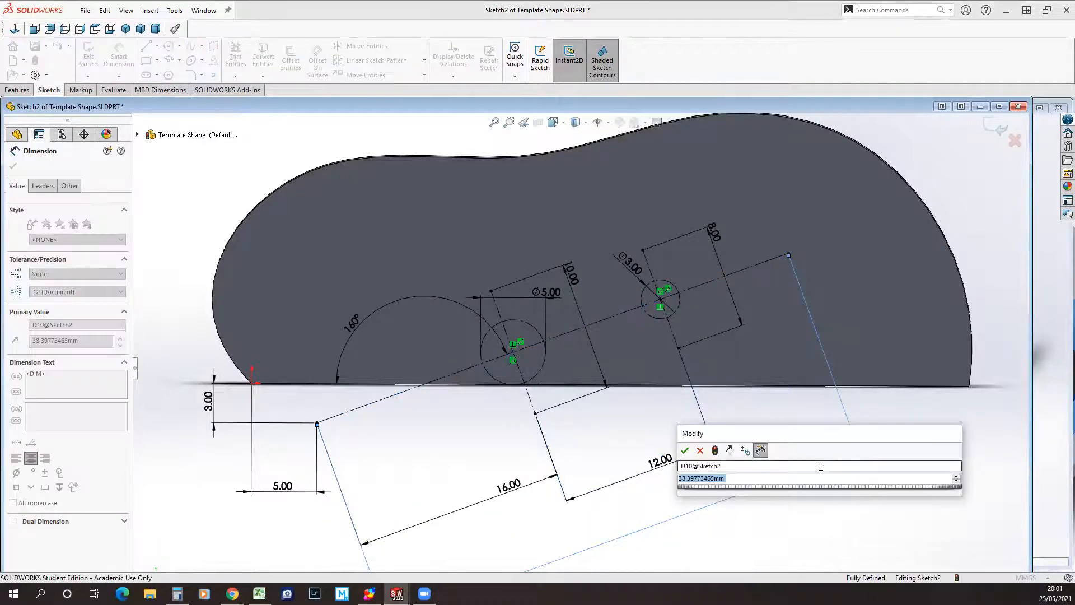
pyautogui.write('30')
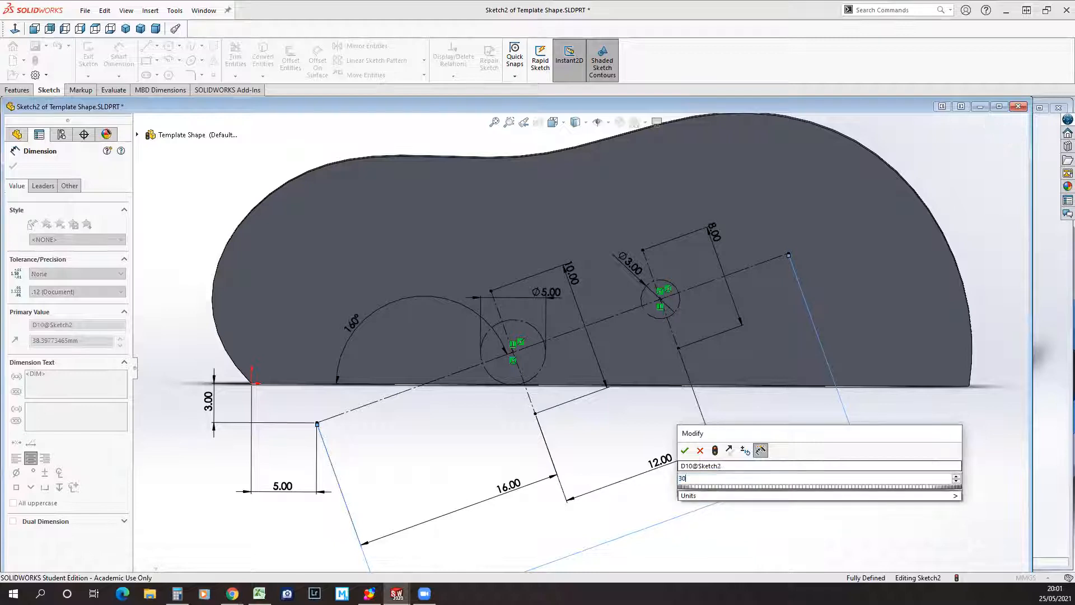
pyautogui.press('Return')
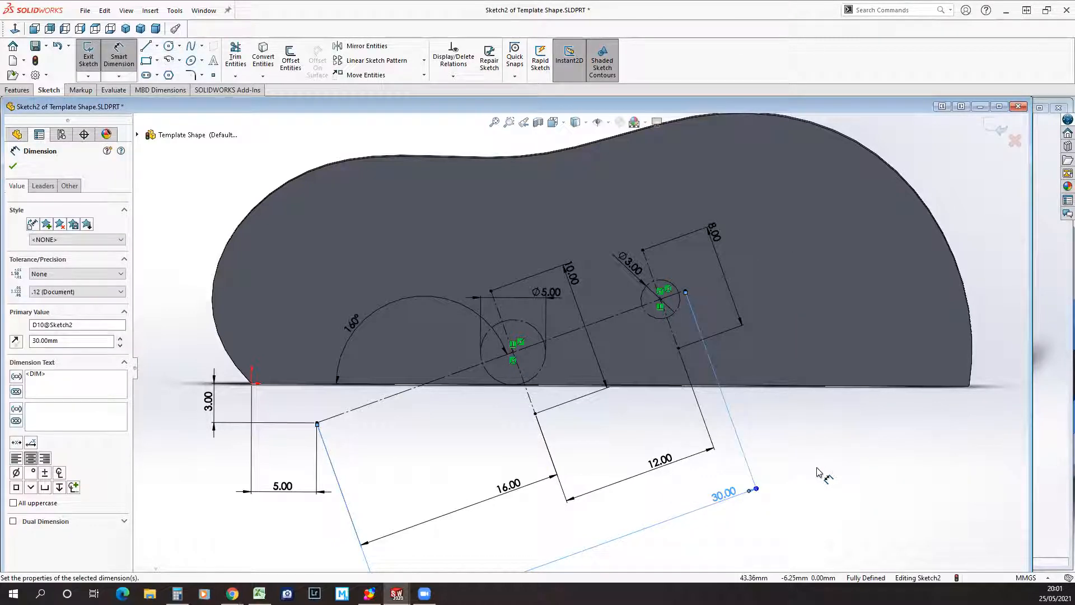
pyautogui.press('Escape')
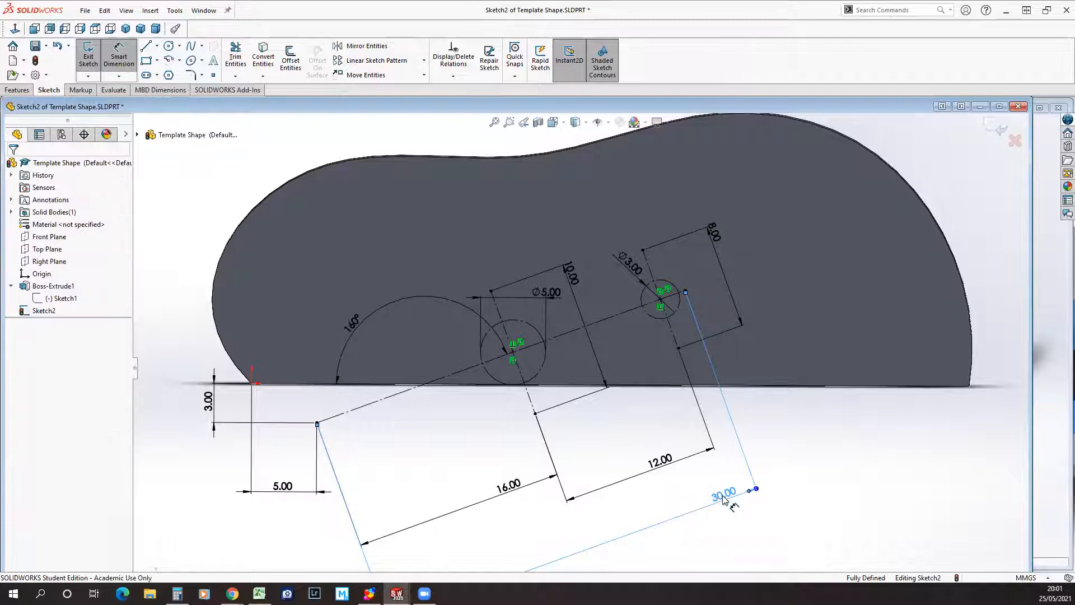
# Step: Set the distance to the first perpendicular line to 20 mm and the angled centerline's overall length to 35 mm
pyautogui.click(510, 490)
pyautogui.write('20')
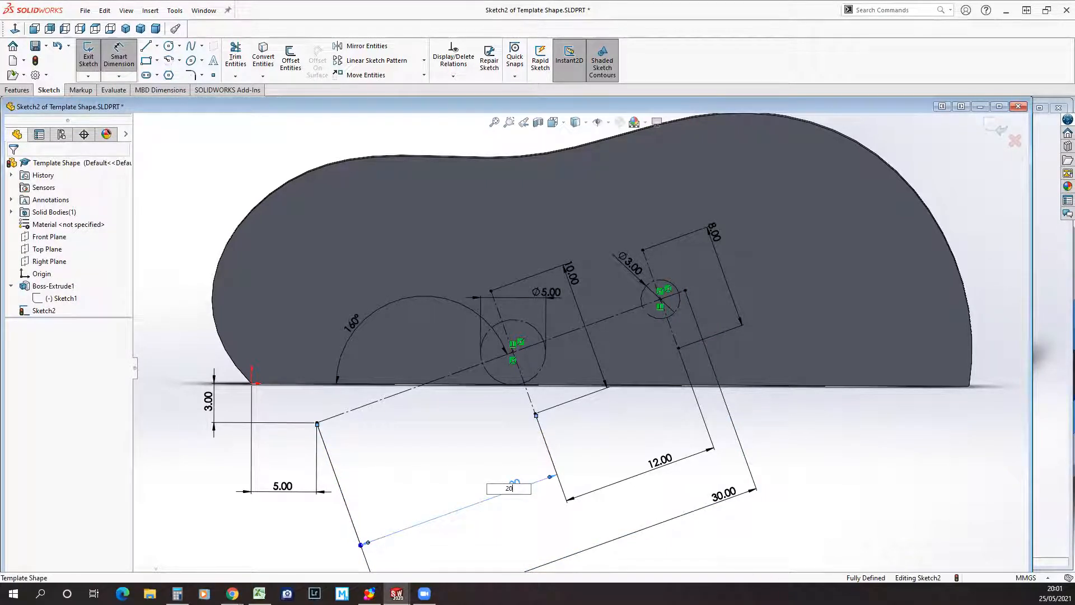
pyautogui.press('Return')
pyautogui.click(724, 495)
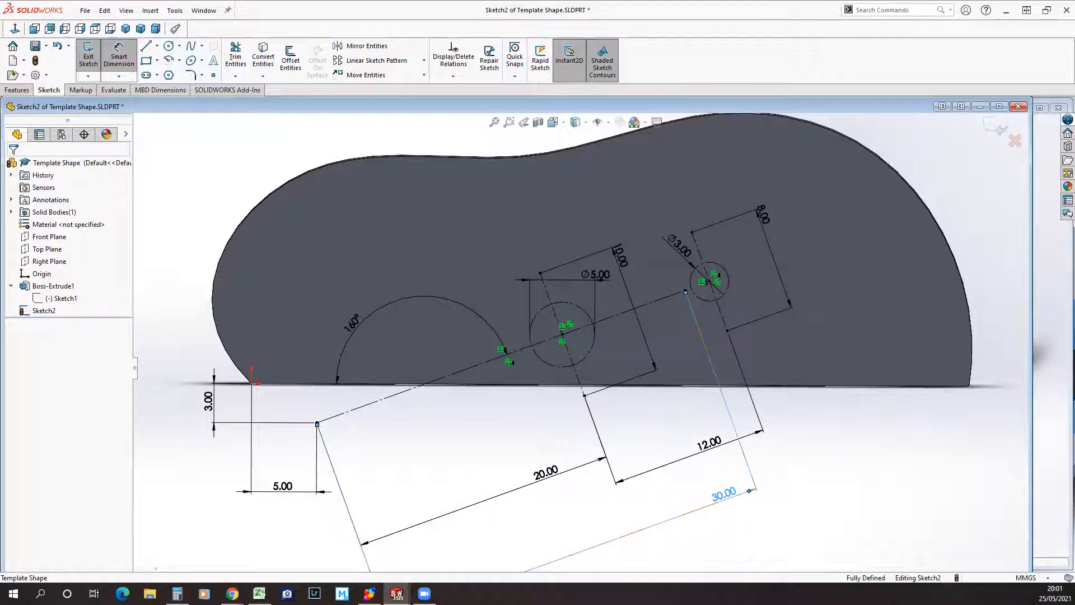
pyautogui.write('35')
pyautogui.press('Return')
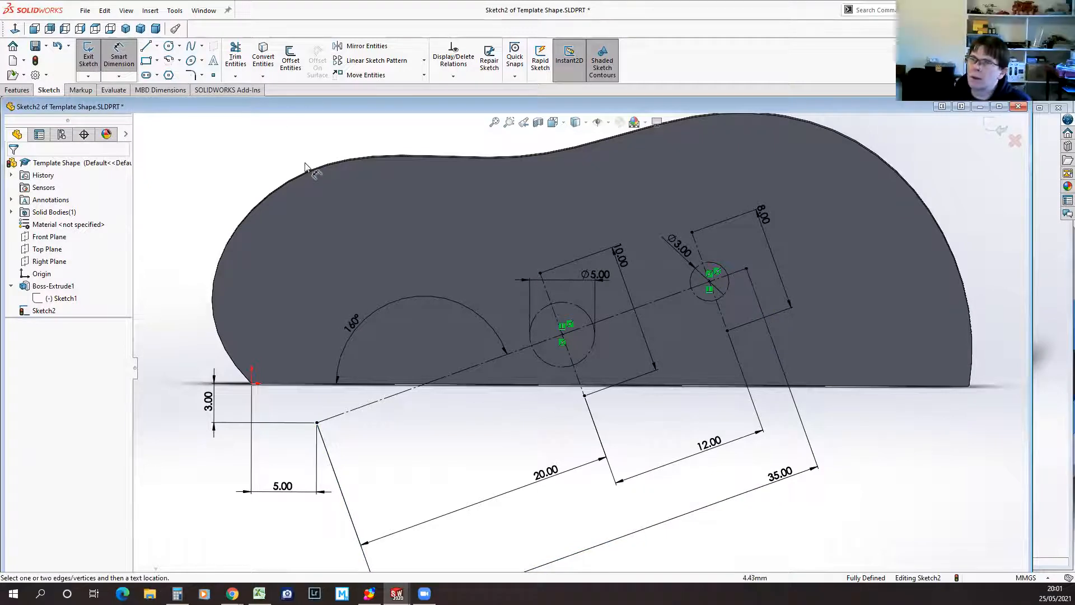
# Step: Exit the construction sketch and save the Template Shape part
pyautogui.click(89, 58)
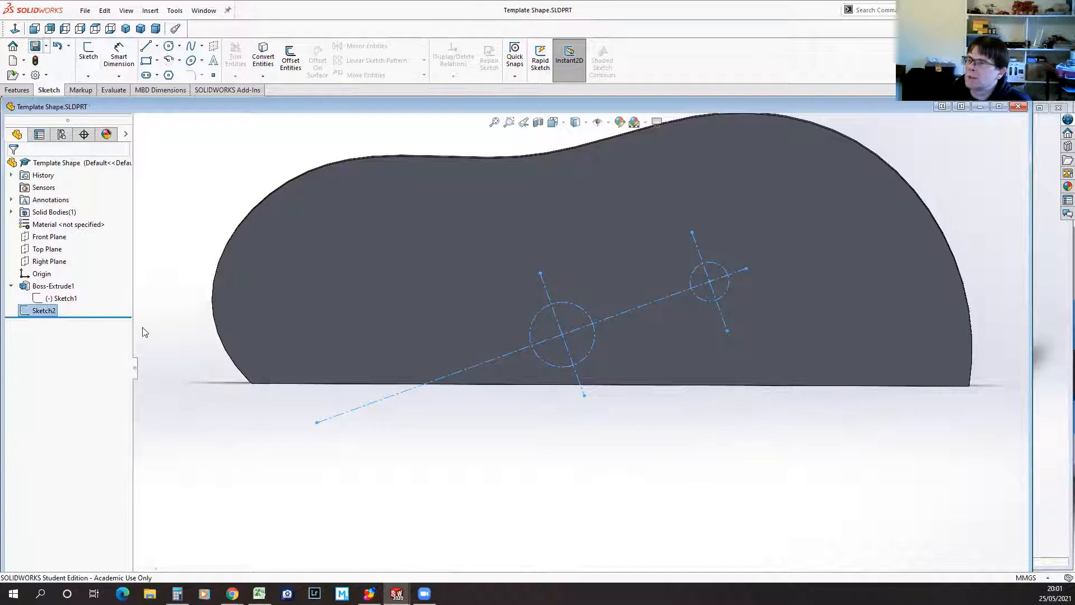
pyautogui.click(494, 486)
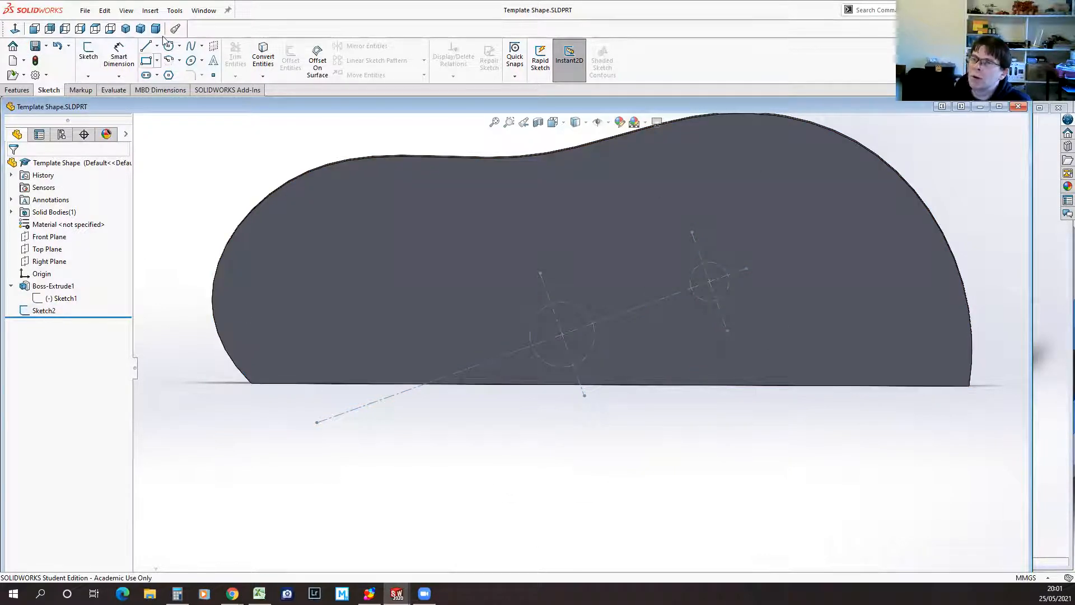
# Step: Switch to the Razor blade holder block part and exit its open Sketch3
pyautogui.click(202, 11)
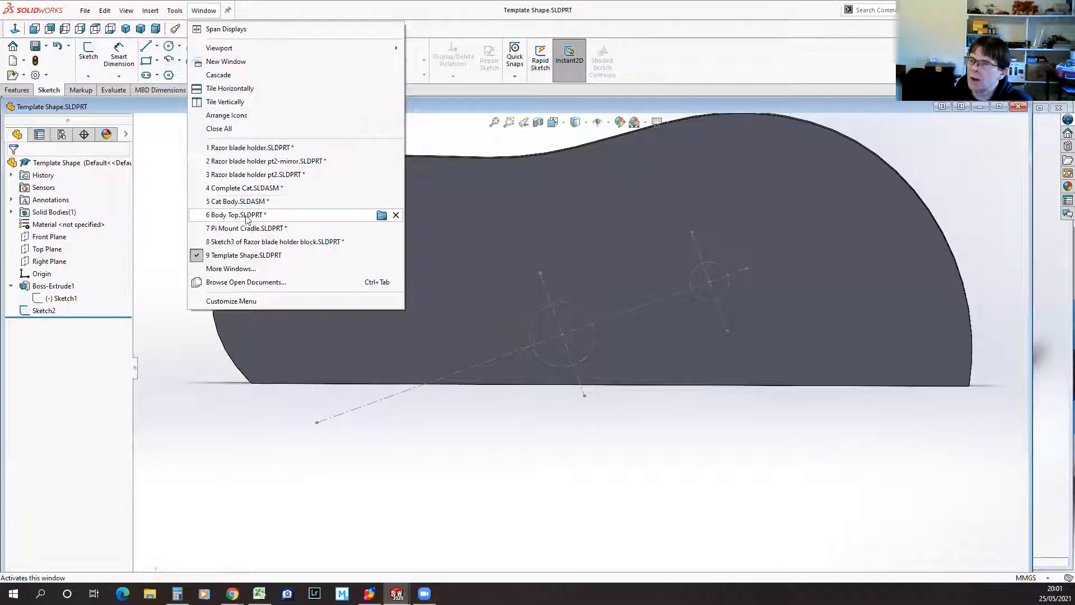
pyautogui.click(249, 241)
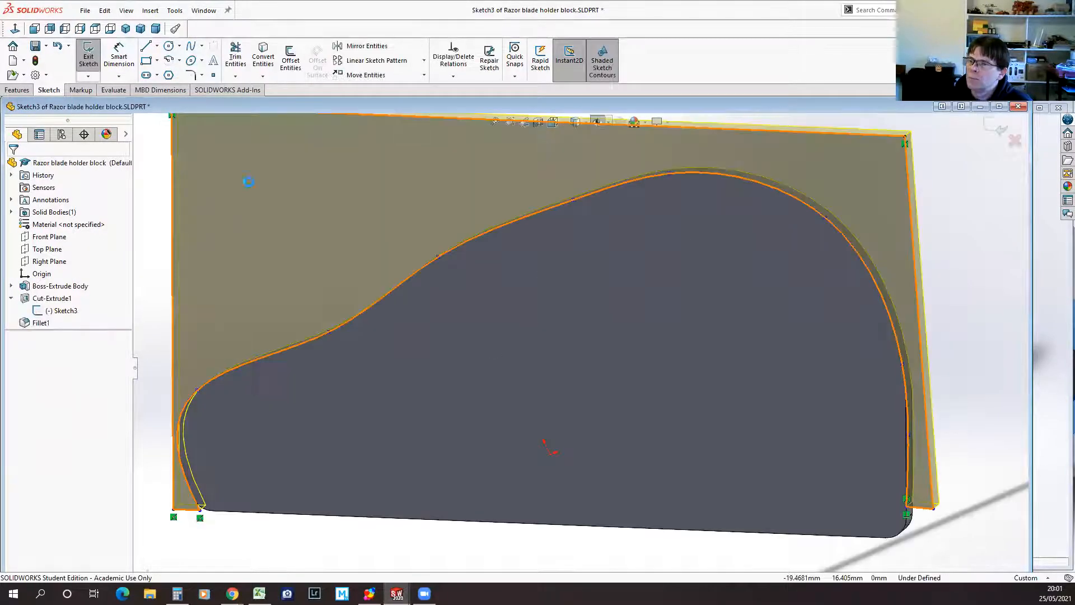
pyautogui.click(88, 54)
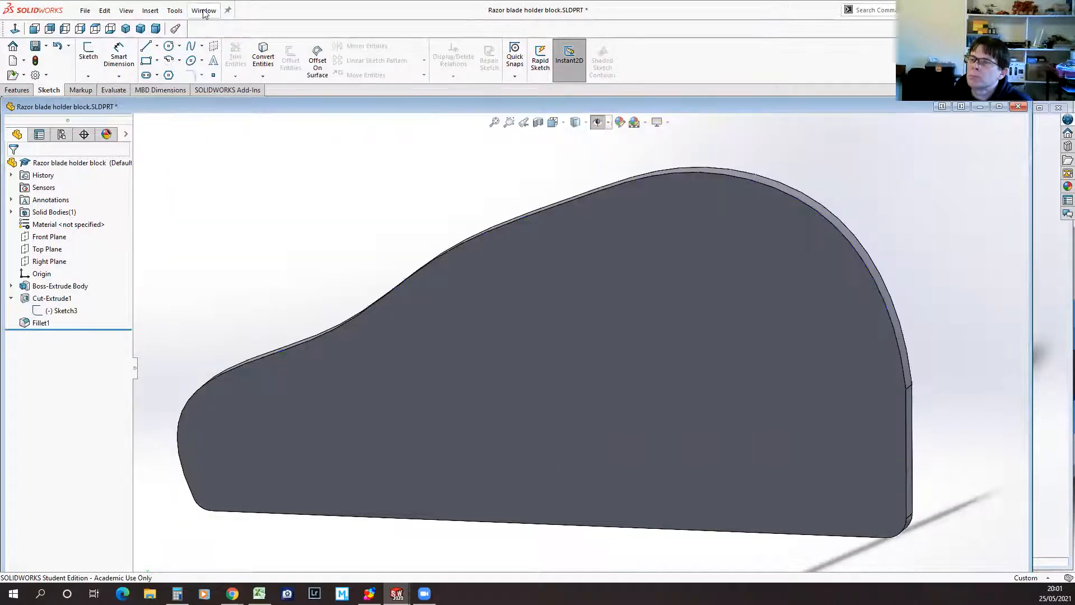
# Step: Browse the open documents and switch to Part2
pyautogui.click(204, 11)
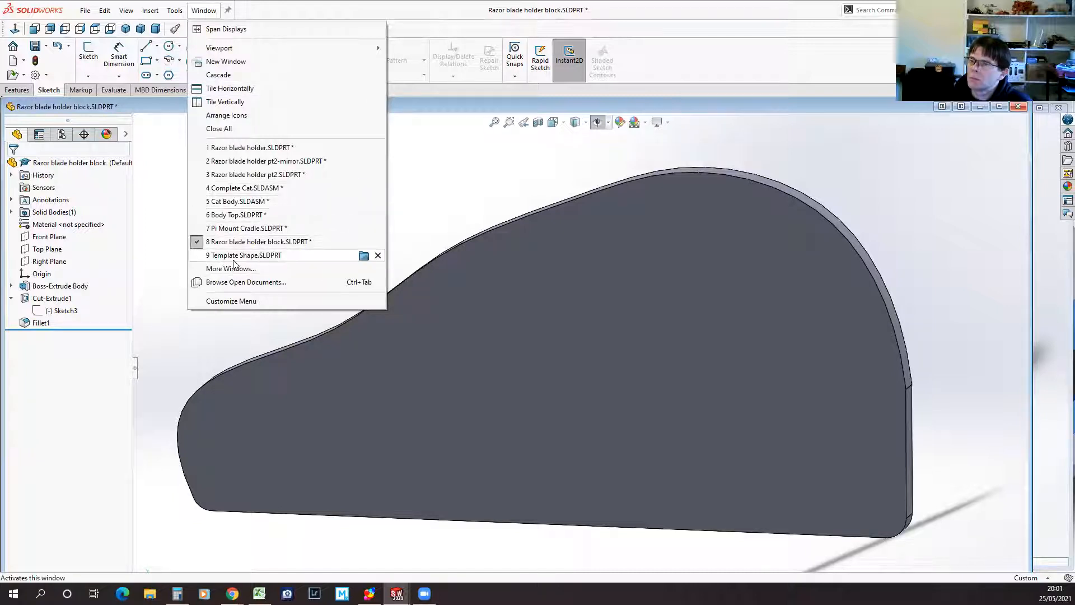
pyautogui.moveTo(238, 256)
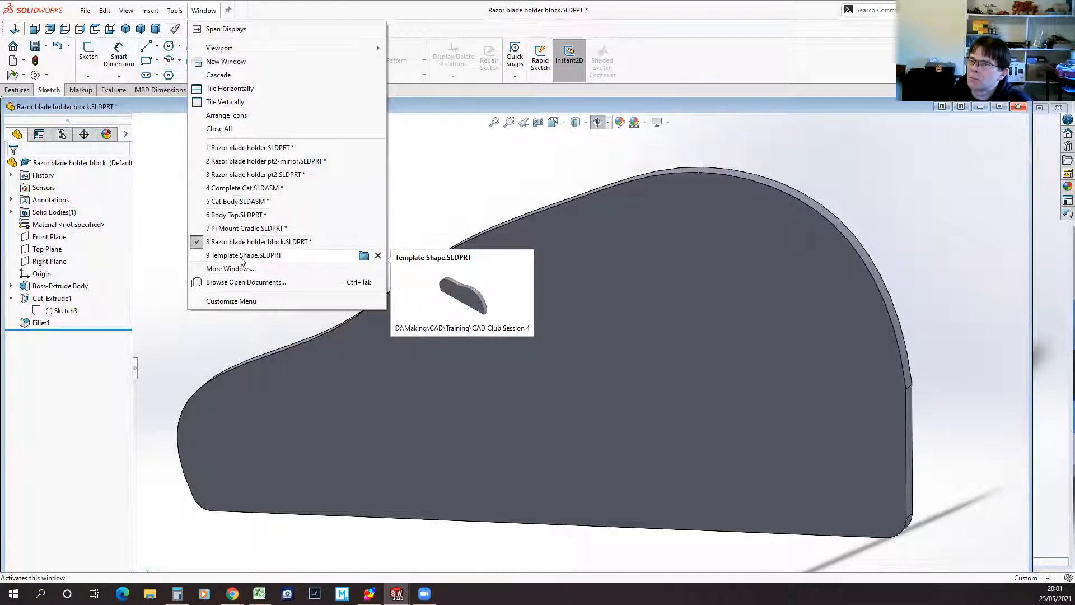
pyautogui.click(243, 284)
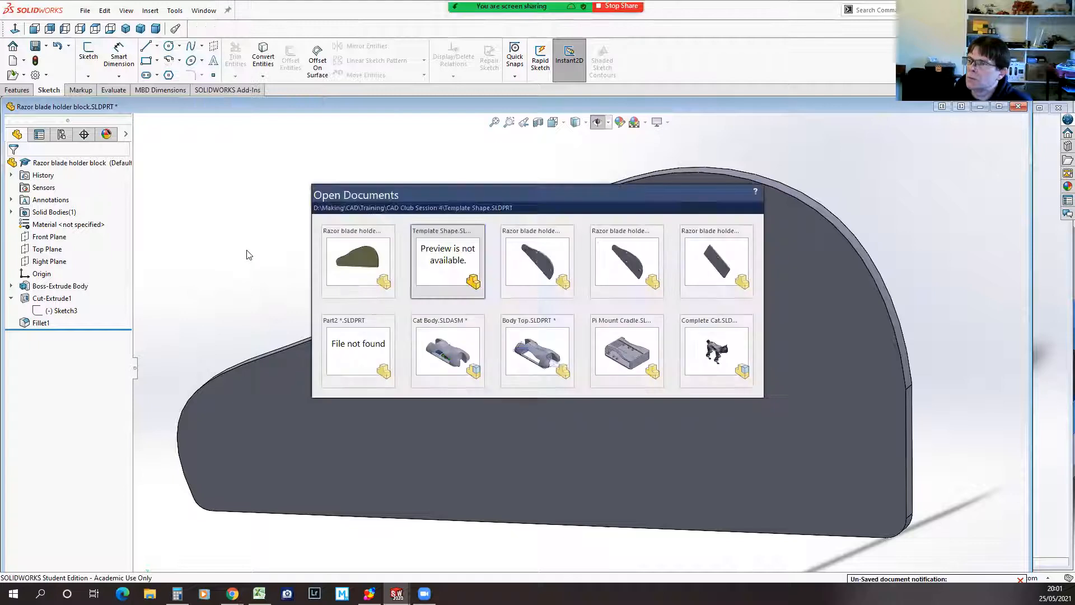
pyautogui.moveTo(617, 355)
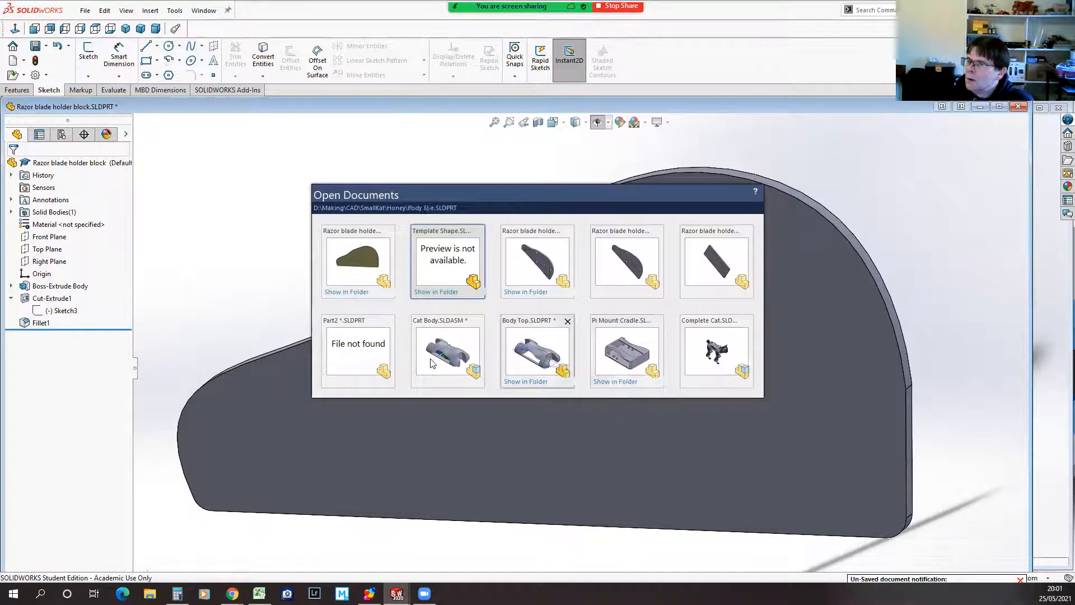
pyautogui.click(355, 345)
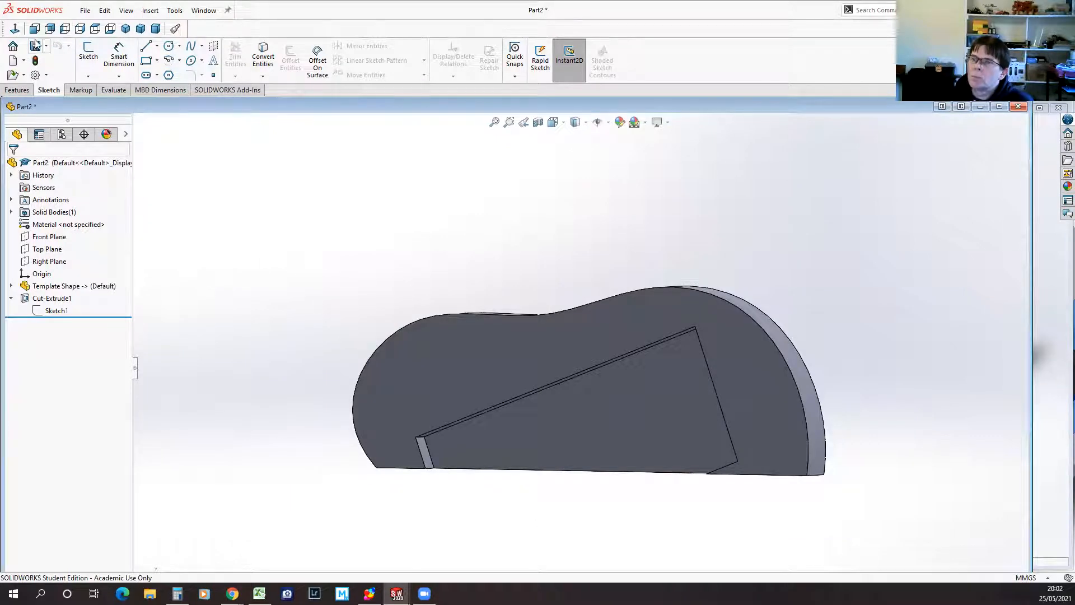
# Step: Examine the inserted Template Shape feature in Part2, its sub-items and its available options for the missing sketch
pyautogui.moveTo(536, 509); pyautogui.dragTo(565, 528, button='middle')
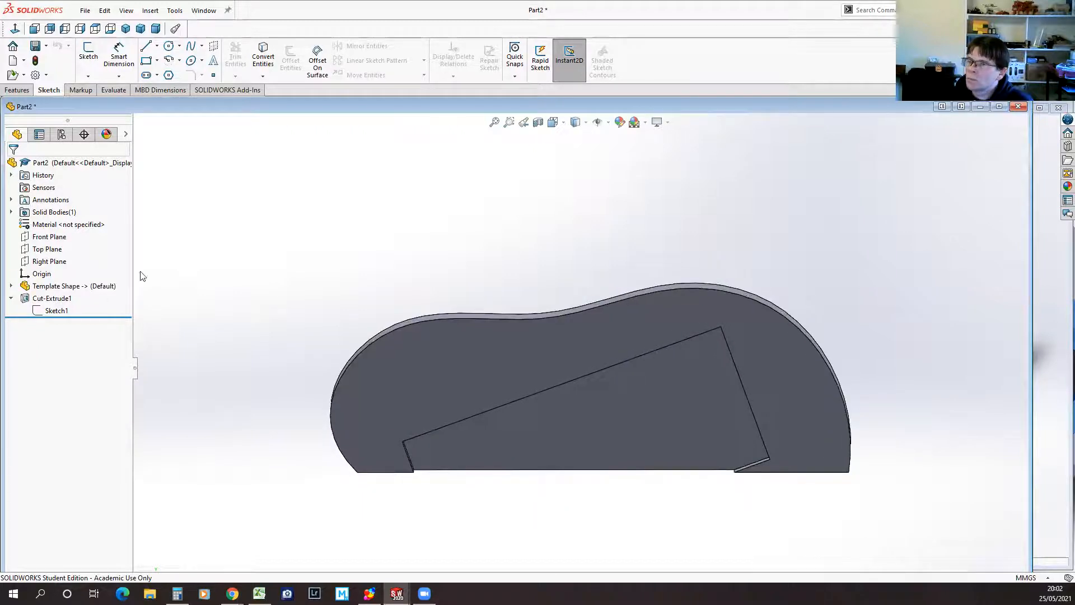
pyautogui.click(11, 286)
pyautogui.click(29, 287)
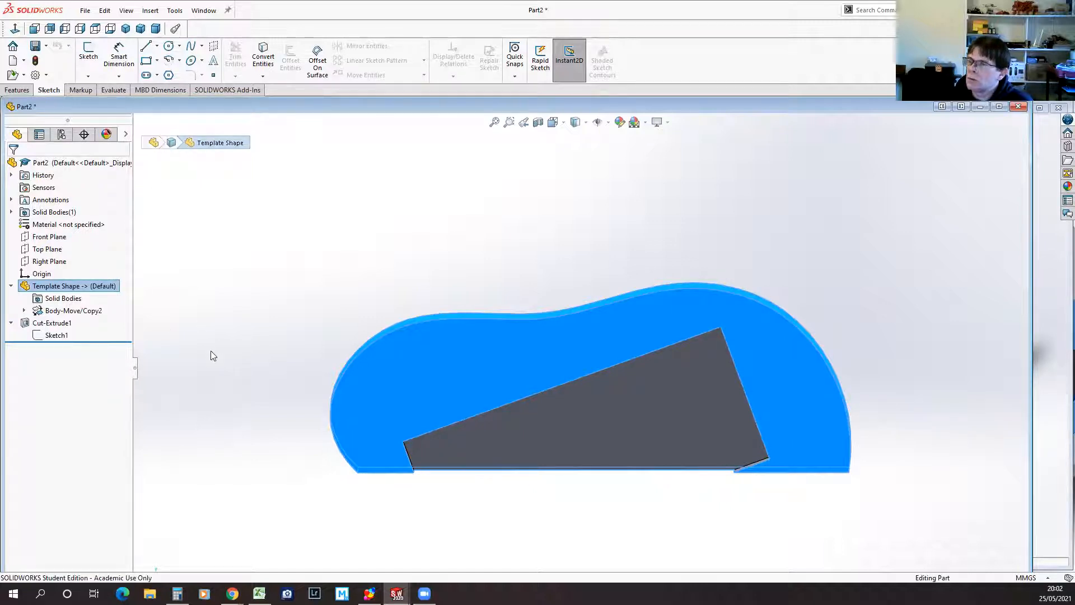
pyautogui.scroll(2, 576, 492)
pyautogui.moveTo(576, 492); pyautogui.dragTo(607, 404, button='middle')
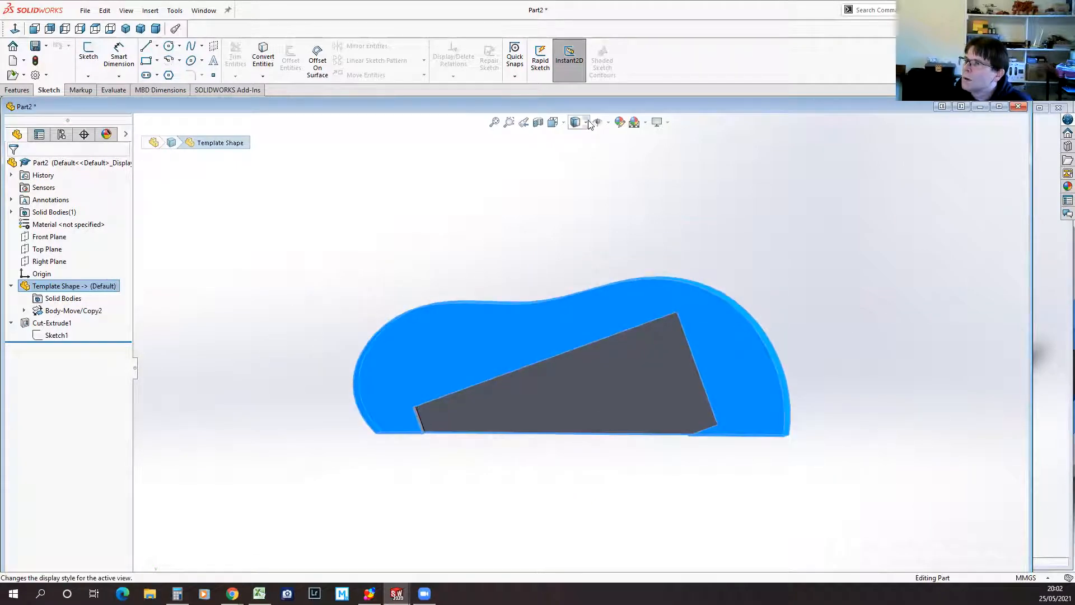
pyautogui.click(609, 122)
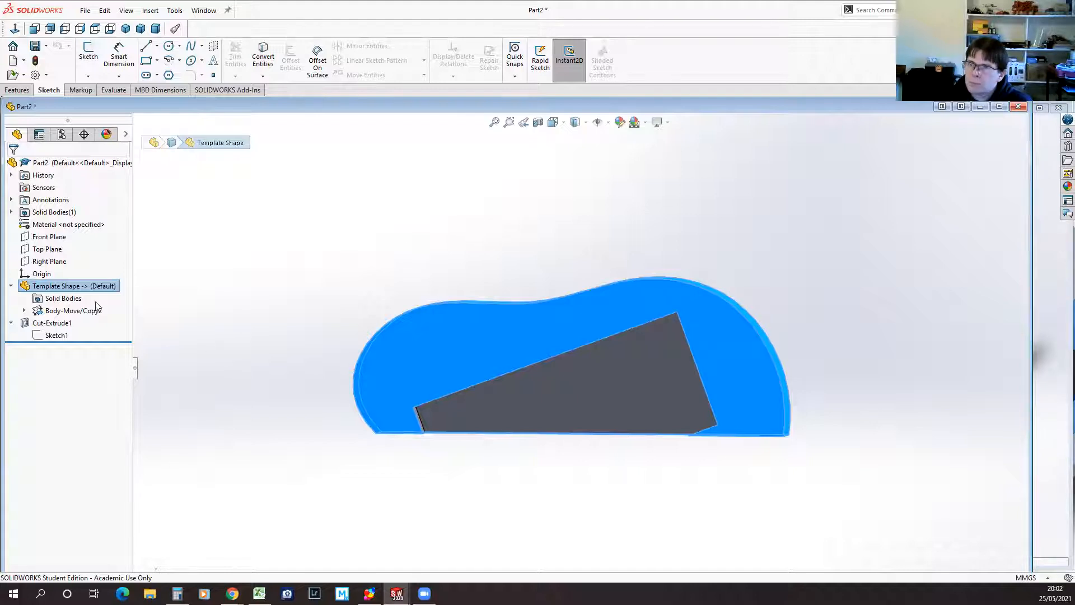
pyautogui.rightClick(28, 288)
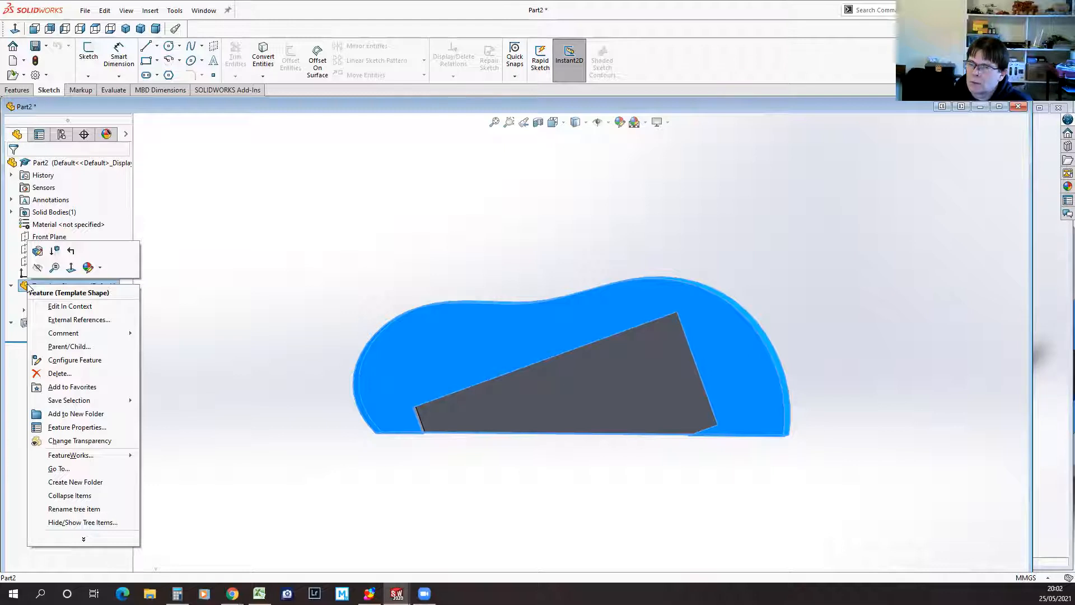
pyautogui.click(268, 264)
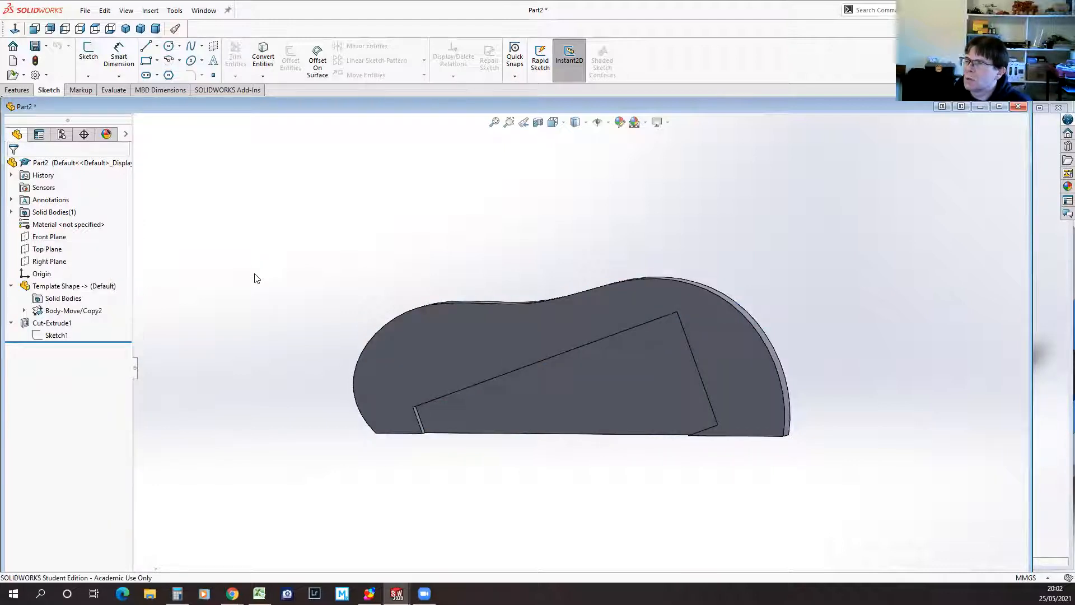
# Step: Close the Complete Cat assembly and return to Part2
pyautogui.click(204, 11)
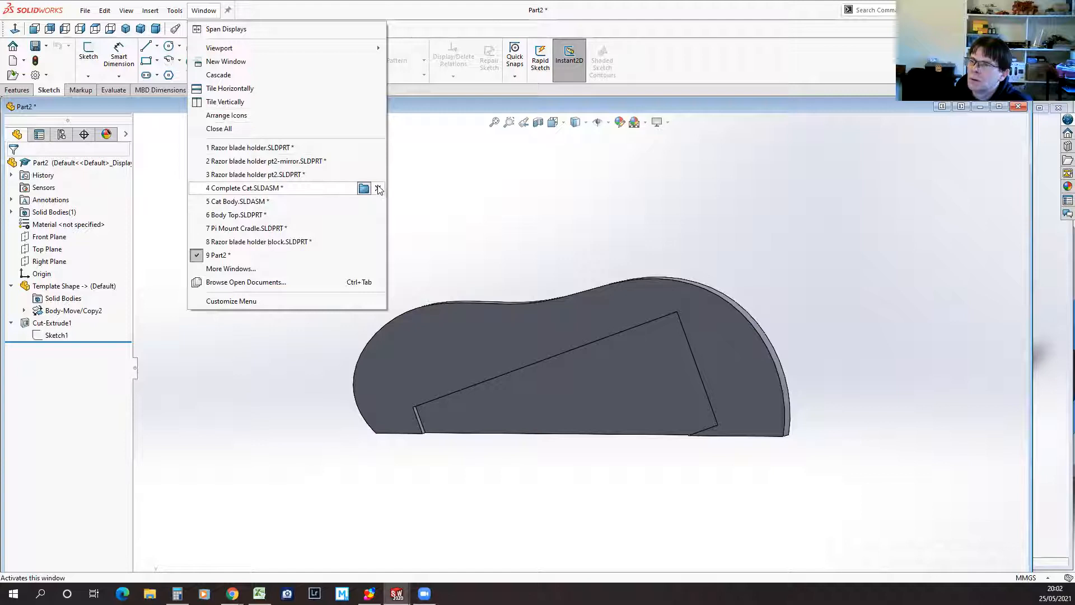
pyautogui.click(378, 189)
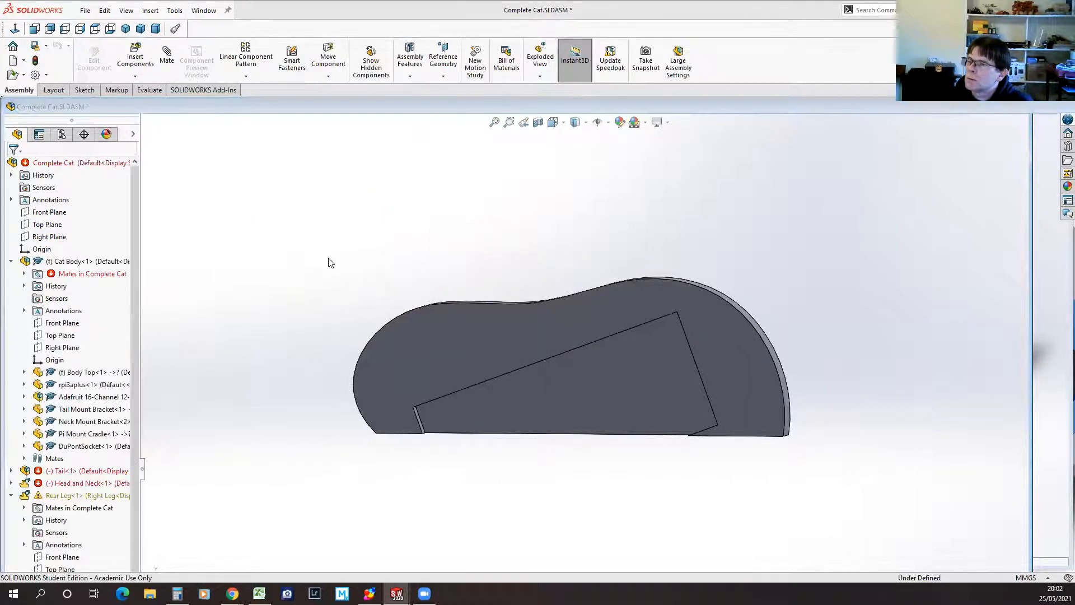
pyautogui.hotkey('ctrl', 'Tab')
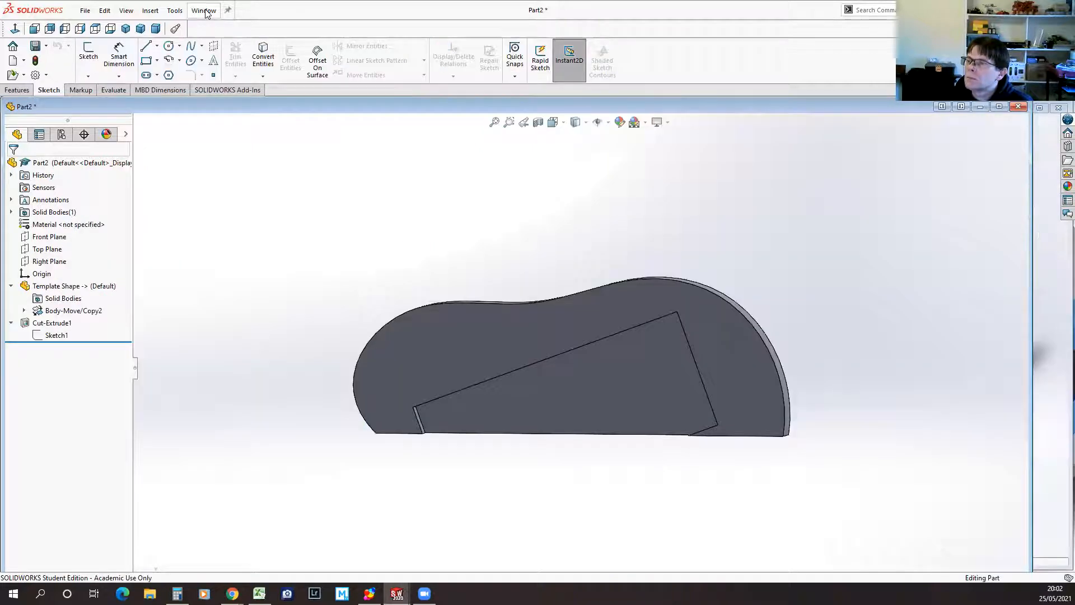
# Step: Switch to the Template Shape part, save it and select its extruded body feature
pyautogui.click(205, 11)
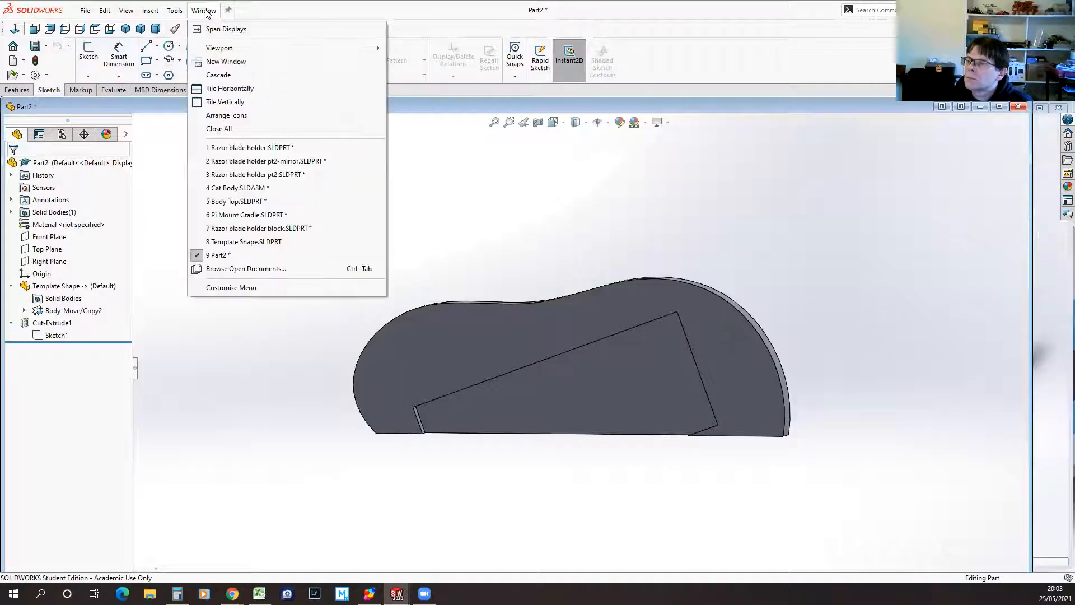
pyautogui.click(245, 244)
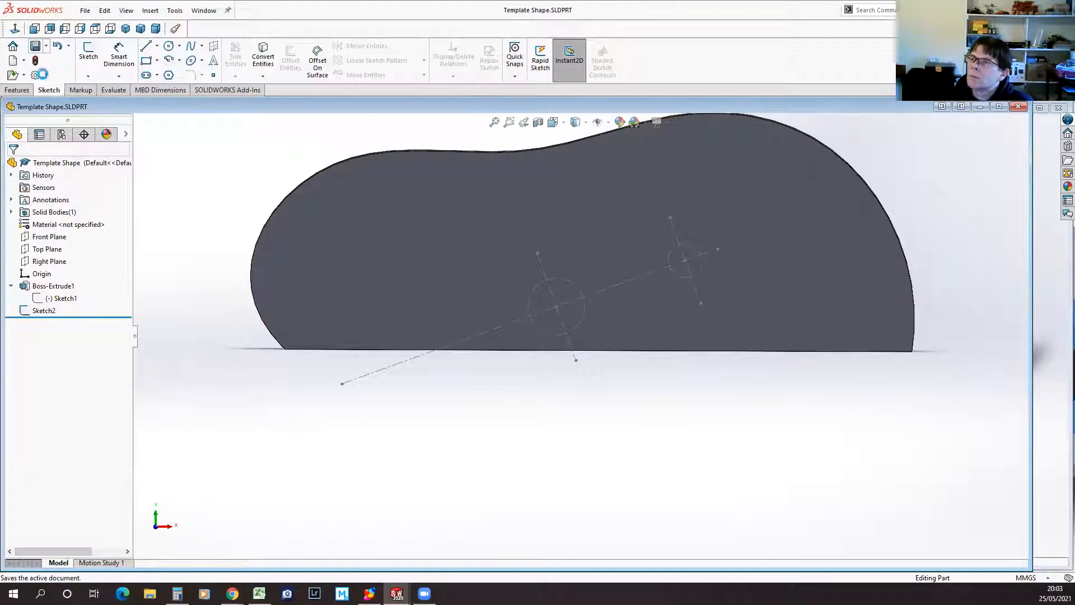
pyautogui.click(49, 287)
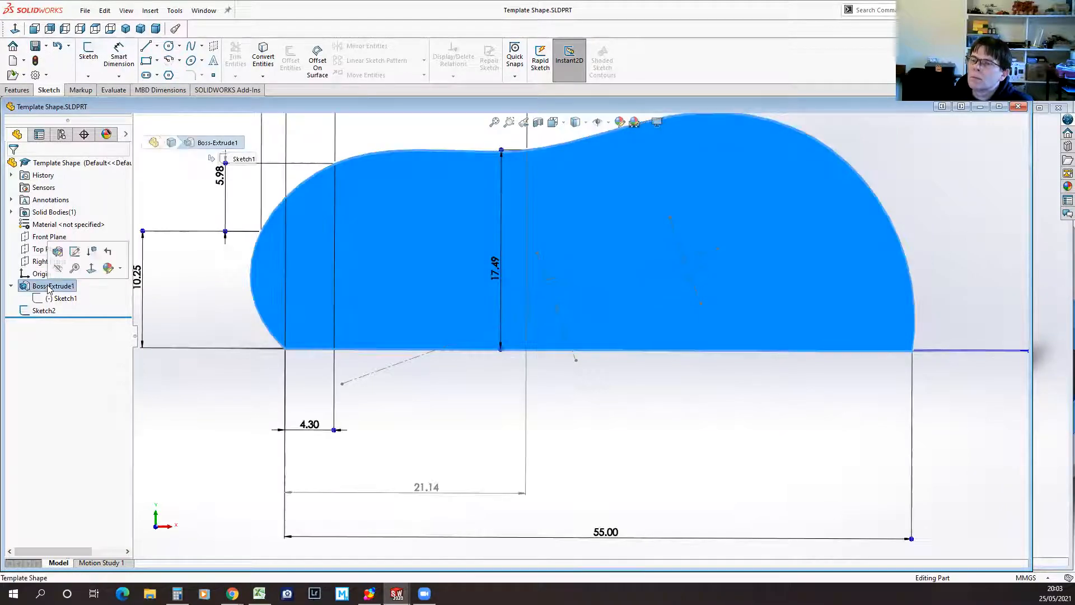
# Step: Switch to Part2 and rebuild it to pick up the changes saved in Template Shape
pyautogui.click(205, 13)
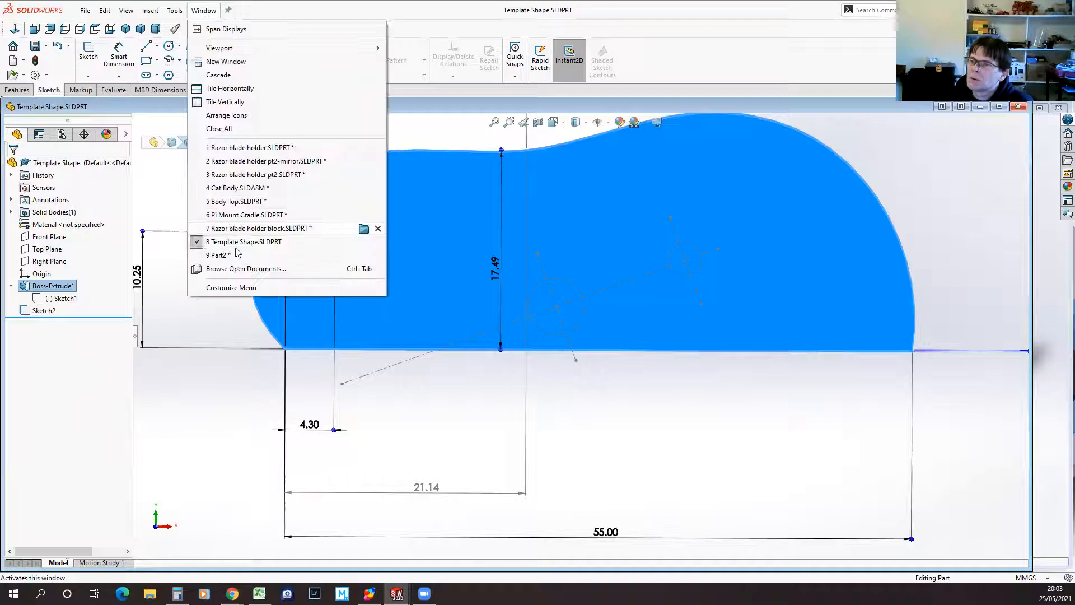
pyautogui.click(359, 252)
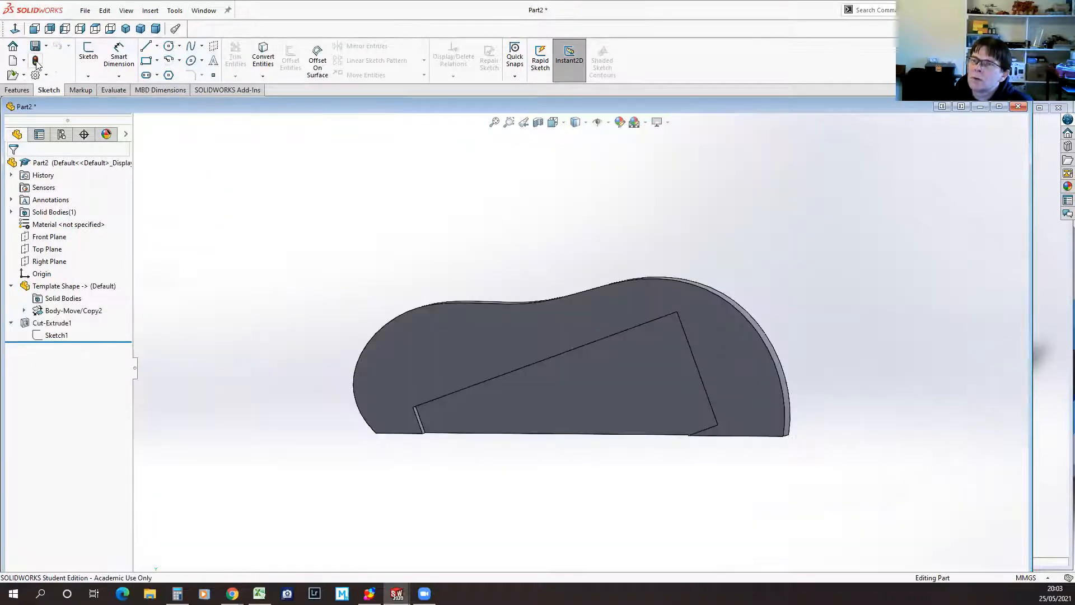
pyautogui.click(37, 60)
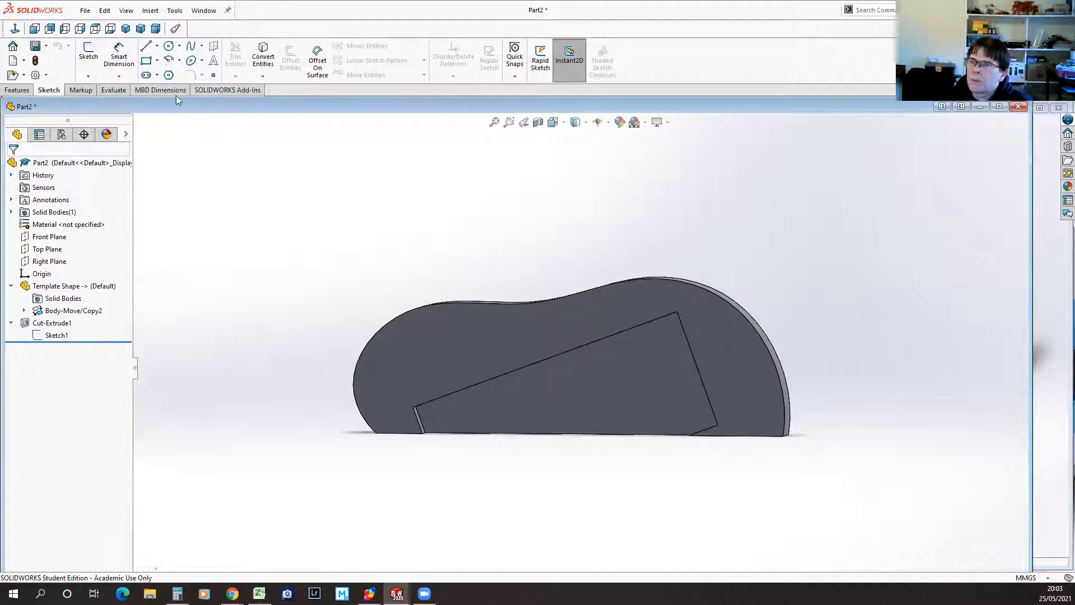
# Step: Switch to the Template Shape part and start a new reference geometry point
pyautogui.click(203, 10)
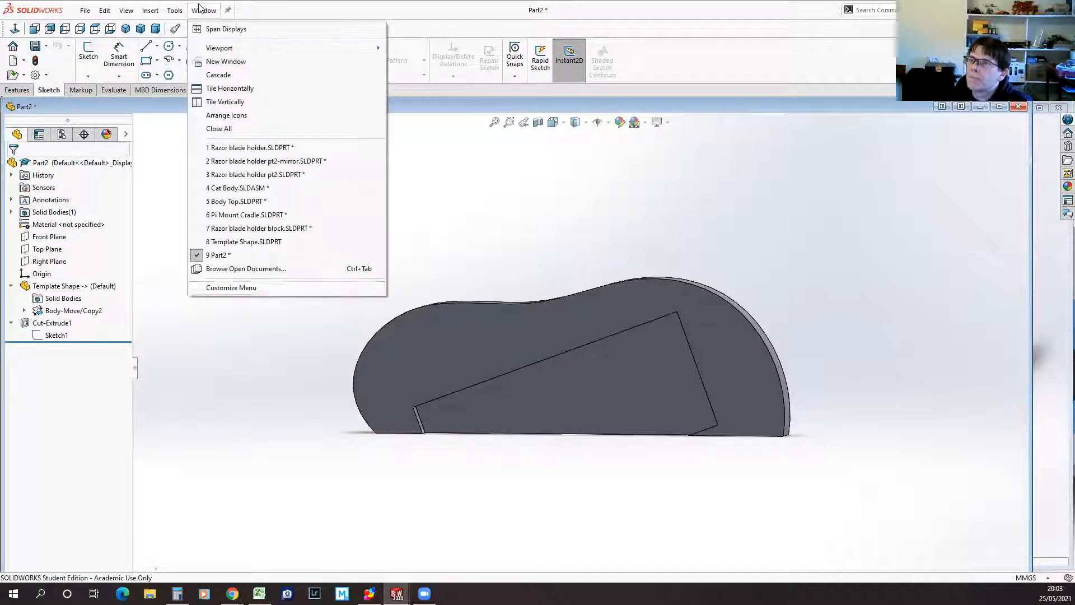
pyautogui.click(248, 242)
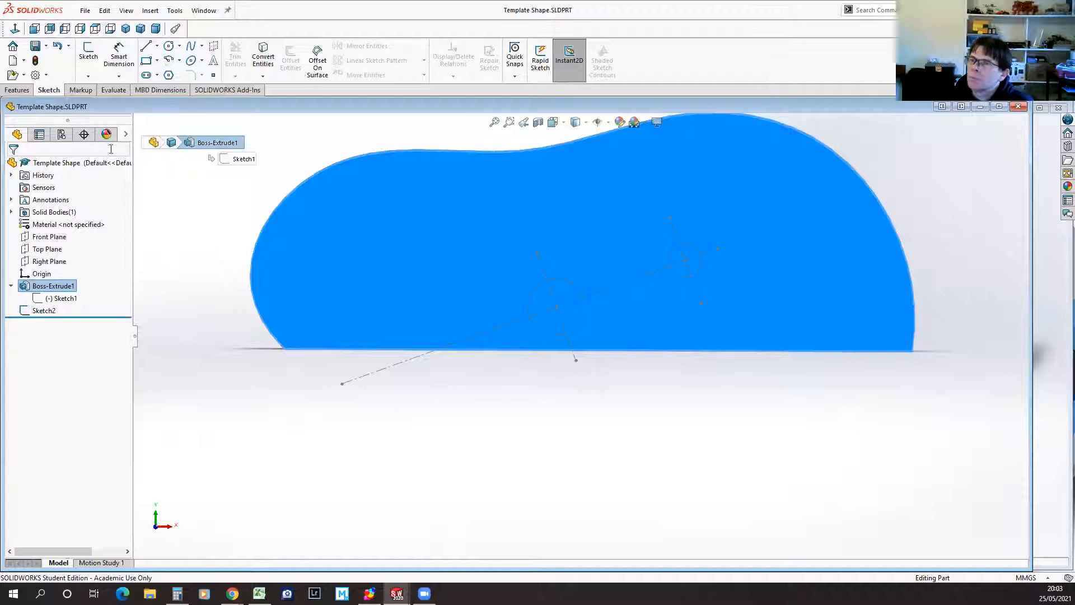
pyautogui.click(27, 90)
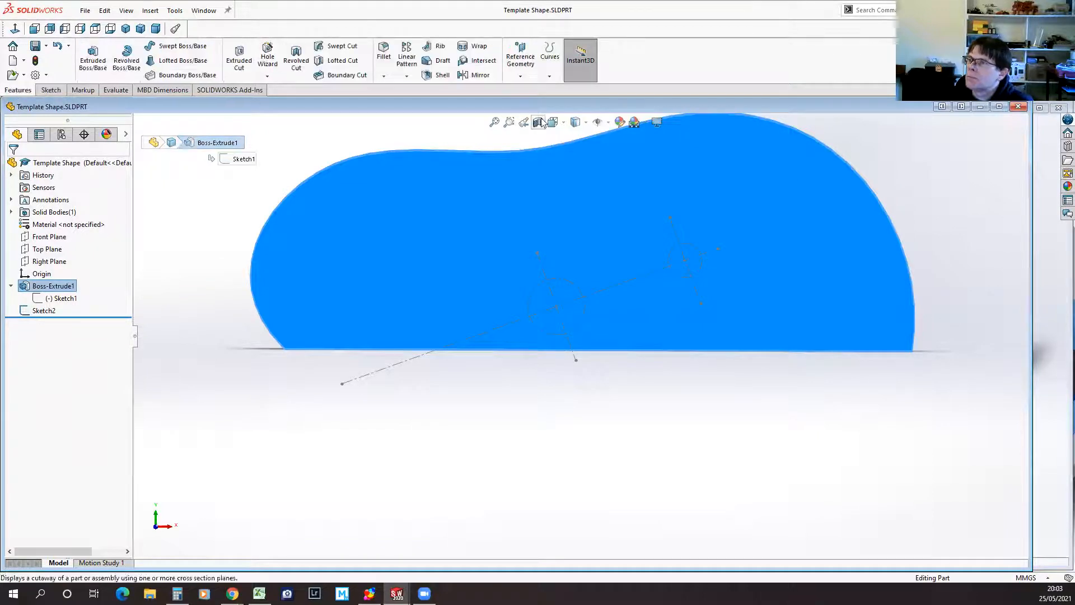
pyautogui.click(521, 56)
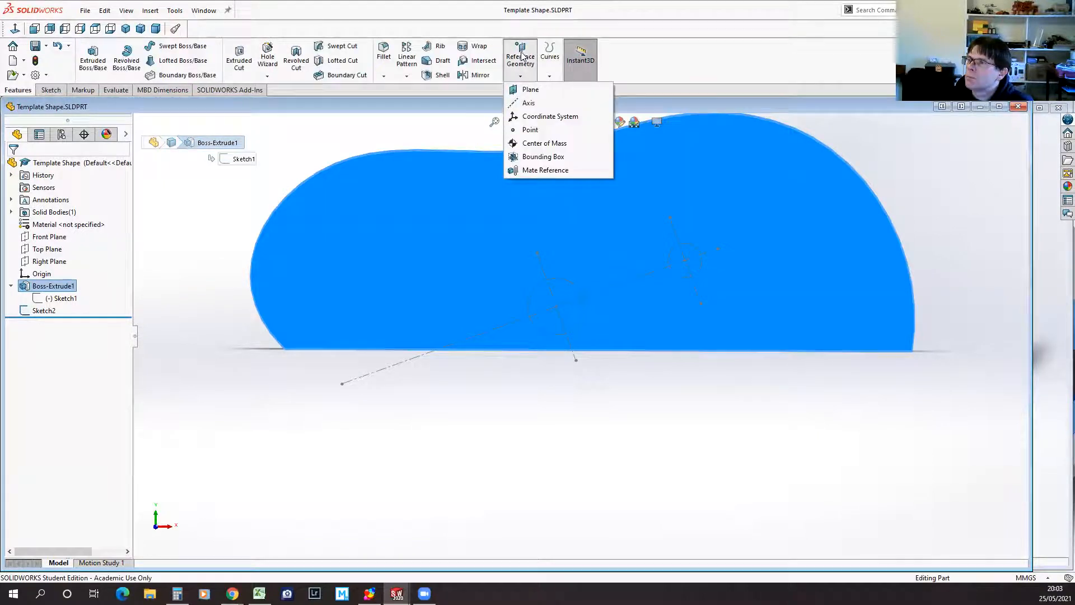
pyautogui.click(514, 131)
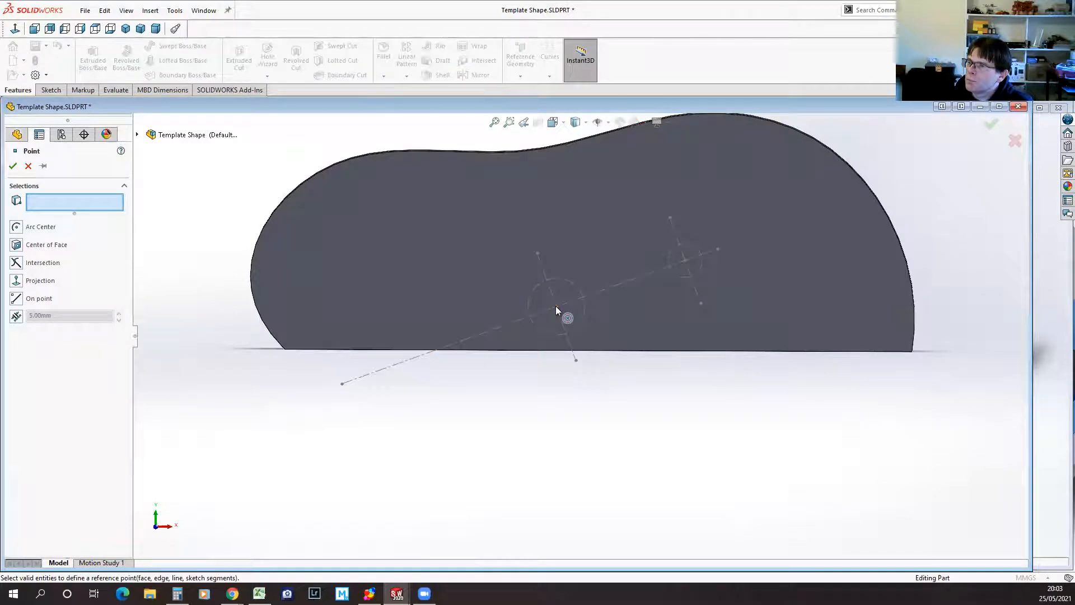
# Step: Try to define the reference point from both construction circle centres, then with the Arc Center option
pyautogui.click(555, 306)
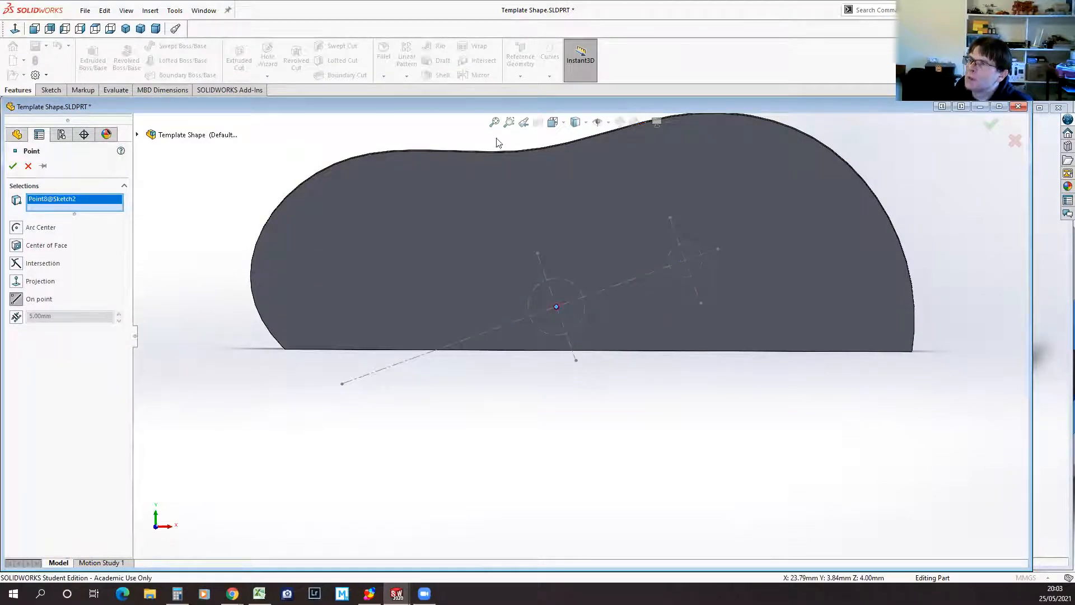
pyautogui.click(684, 260)
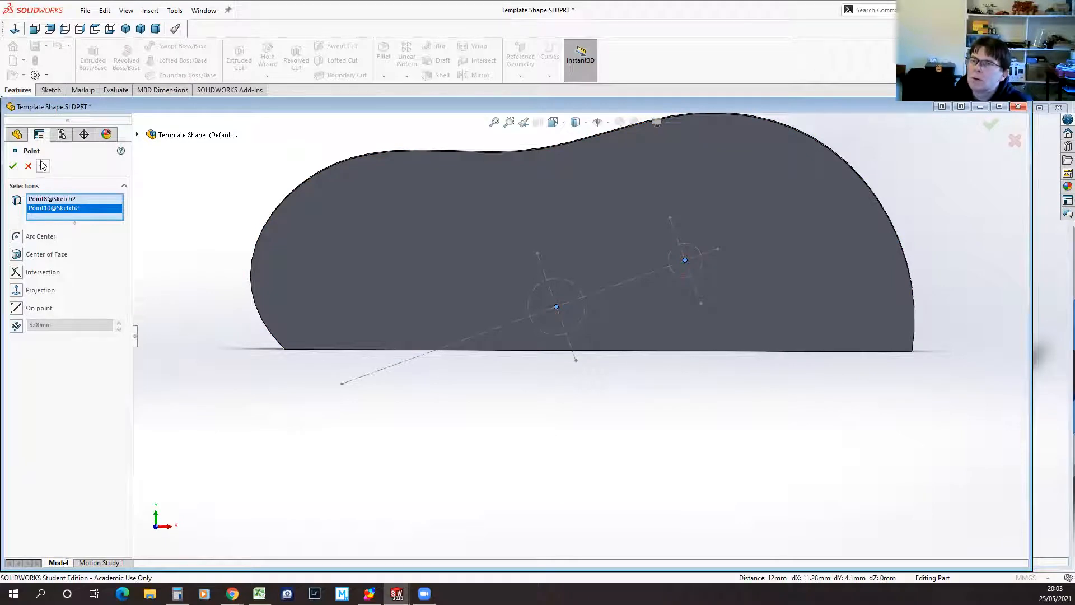
pyautogui.click(13, 166)
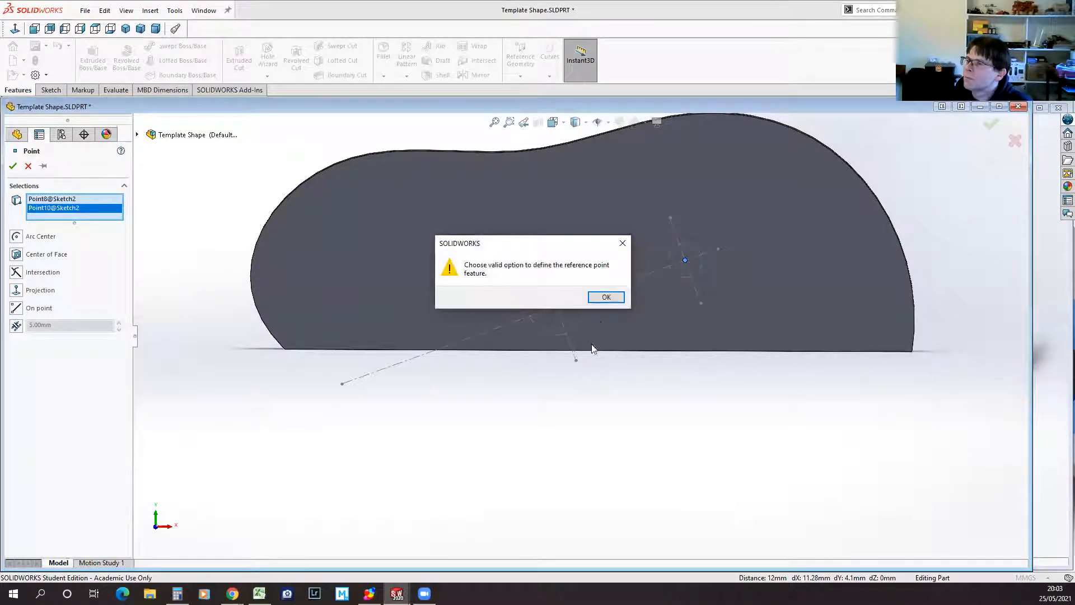
pyautogui.click(600, 302)
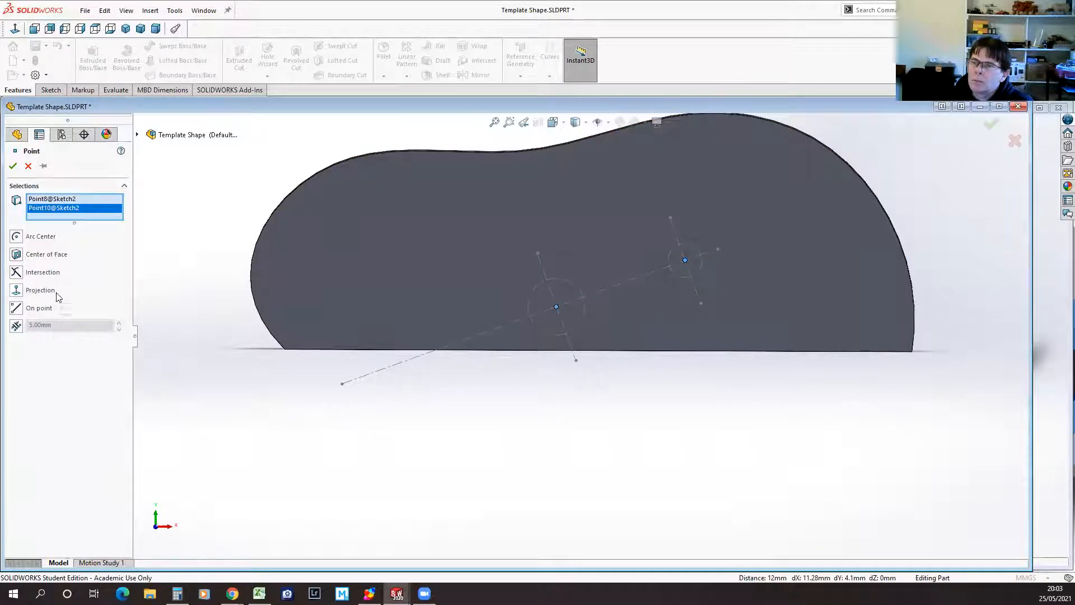
pyautogui.click(17, 238)
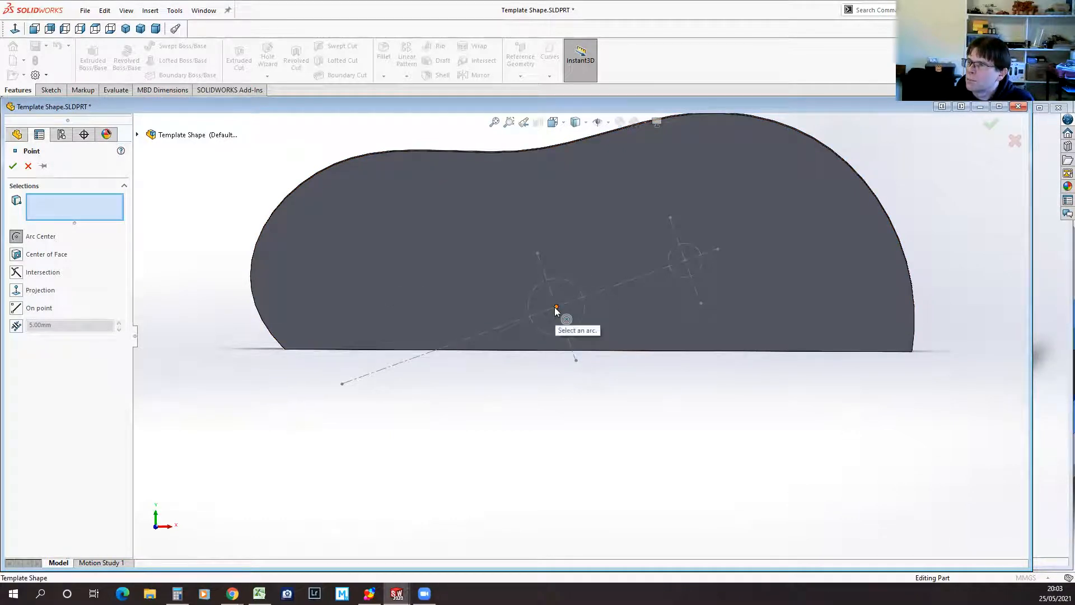
# Step: Create the reference point with the Intersection option, where the long centreline crosses the perpendicular line through the larger construction circle
pyautogui.click(16, 272)
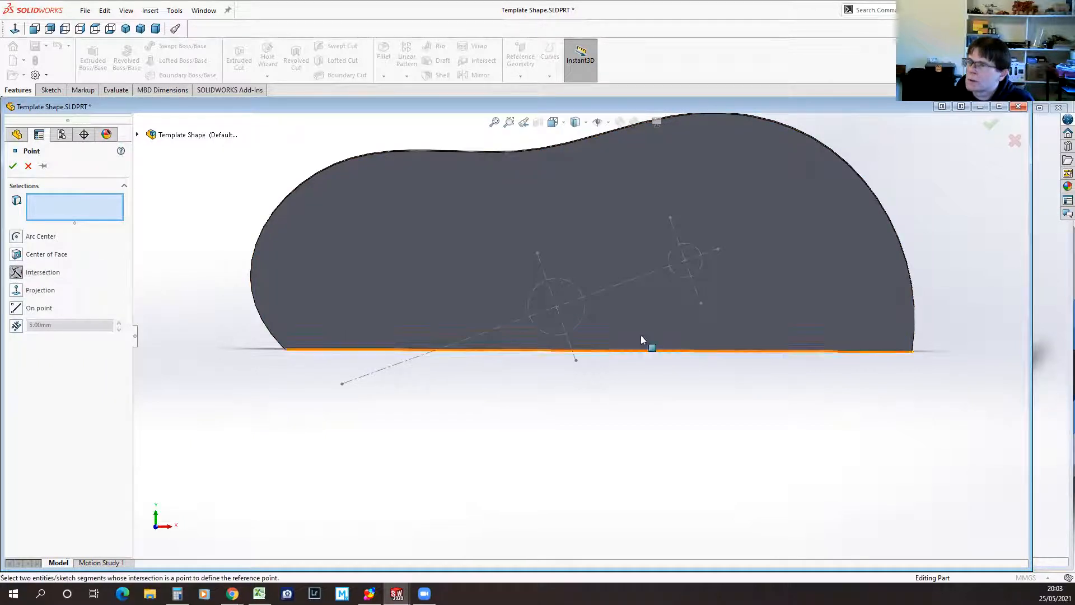
pyautogui.click(561, 317)
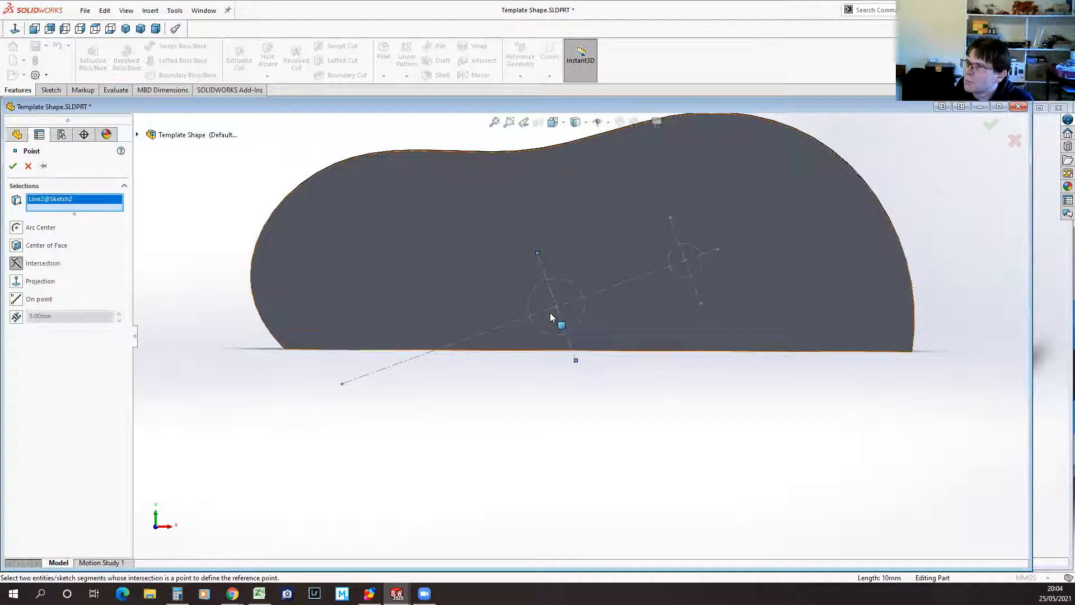
pyautogui.click(549, 311)
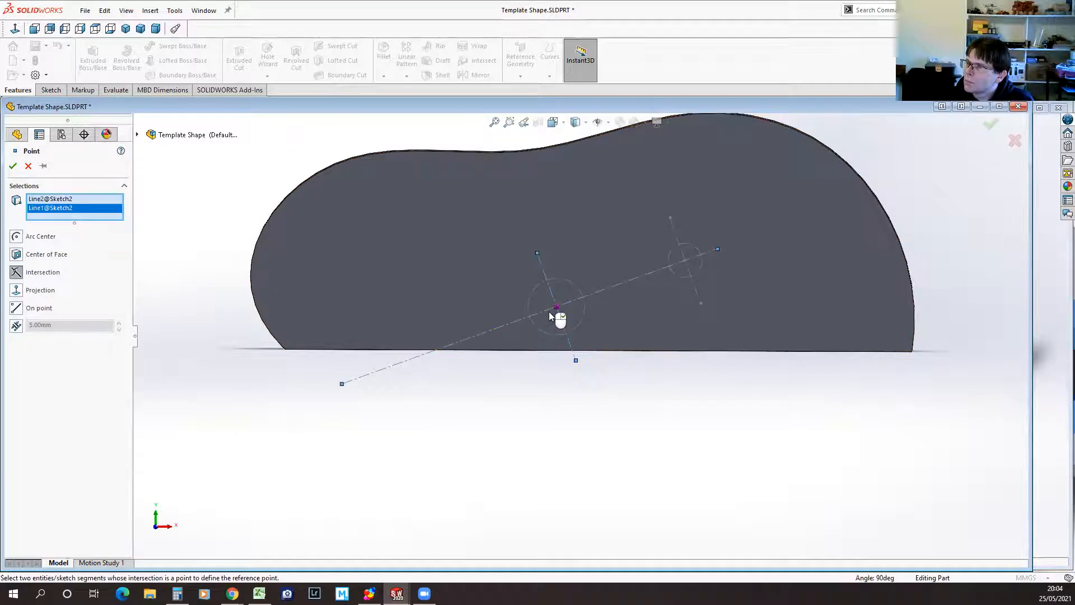
pyautogui.click(12, 165)
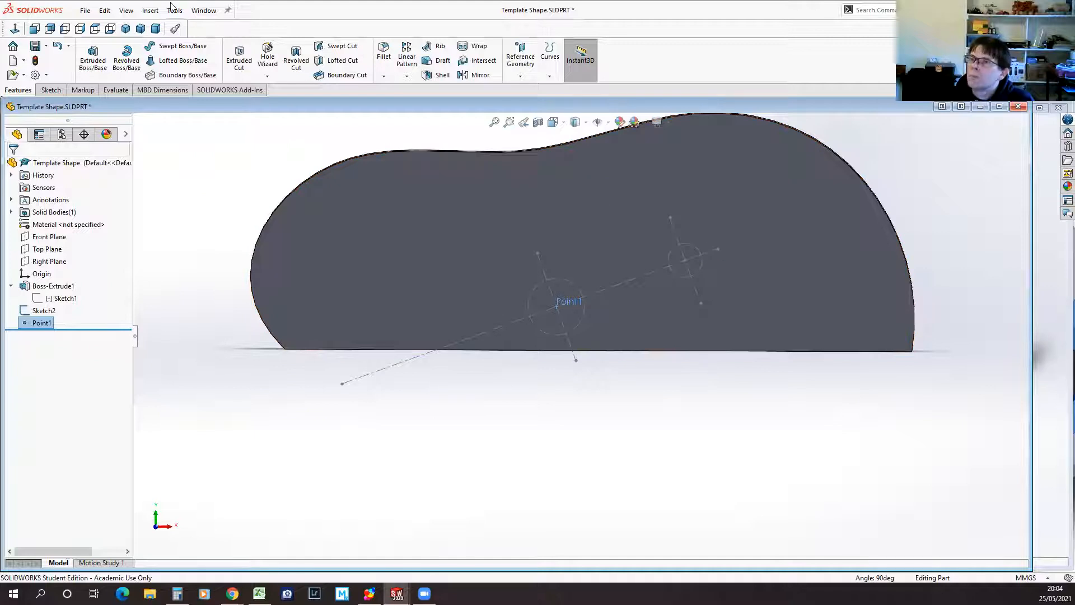
# Step: Switch to Part2, review its item visibility settings and rebuild it to check for the new reference point
pyautogui.click(202, 12)
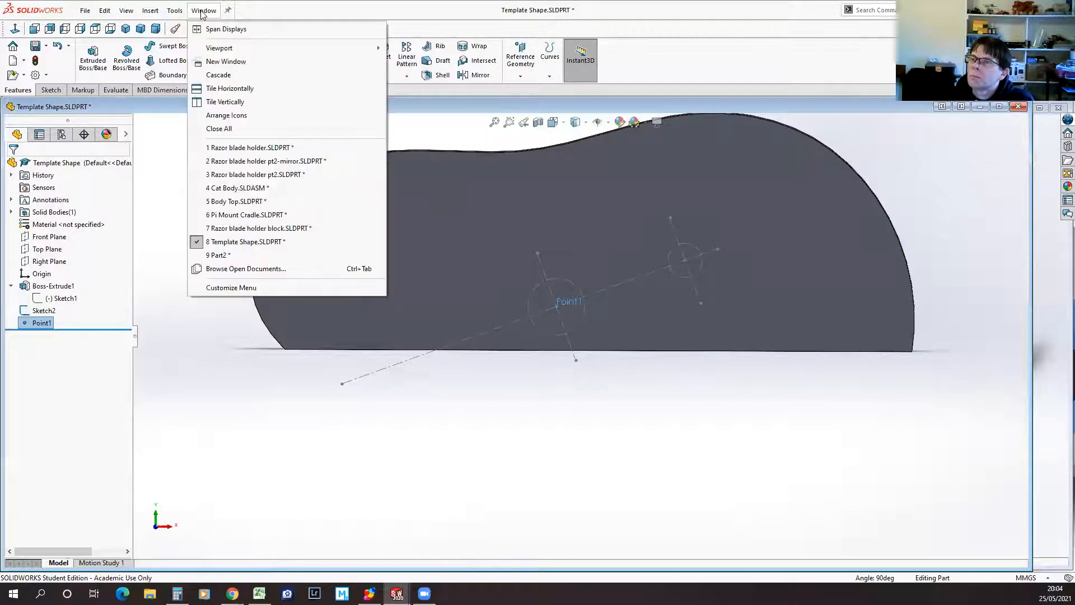
pyautogui.click(224, 256)
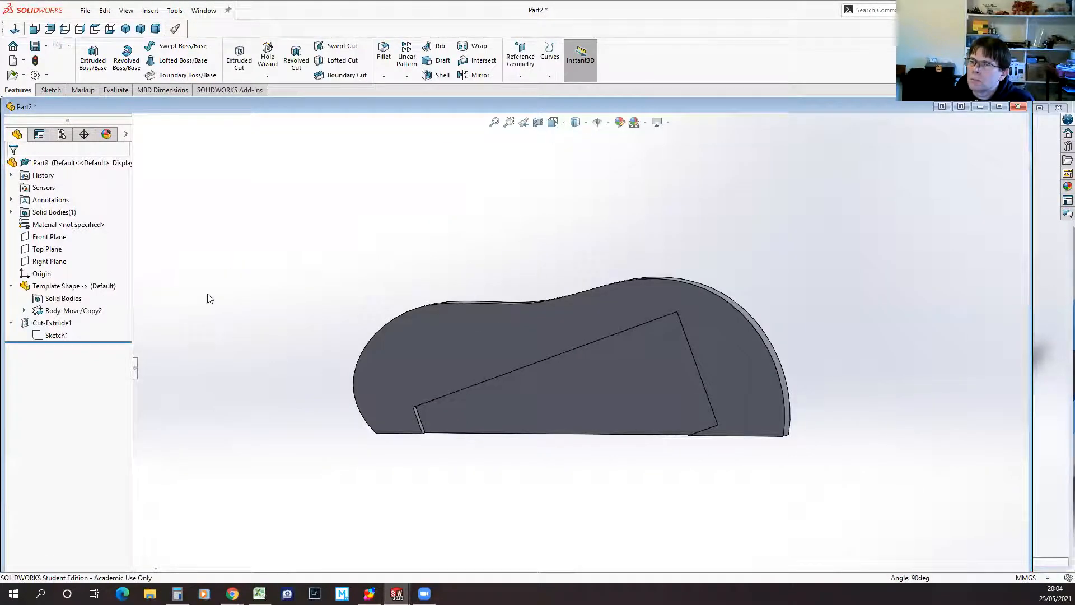
pyautogui.click(609, 122)
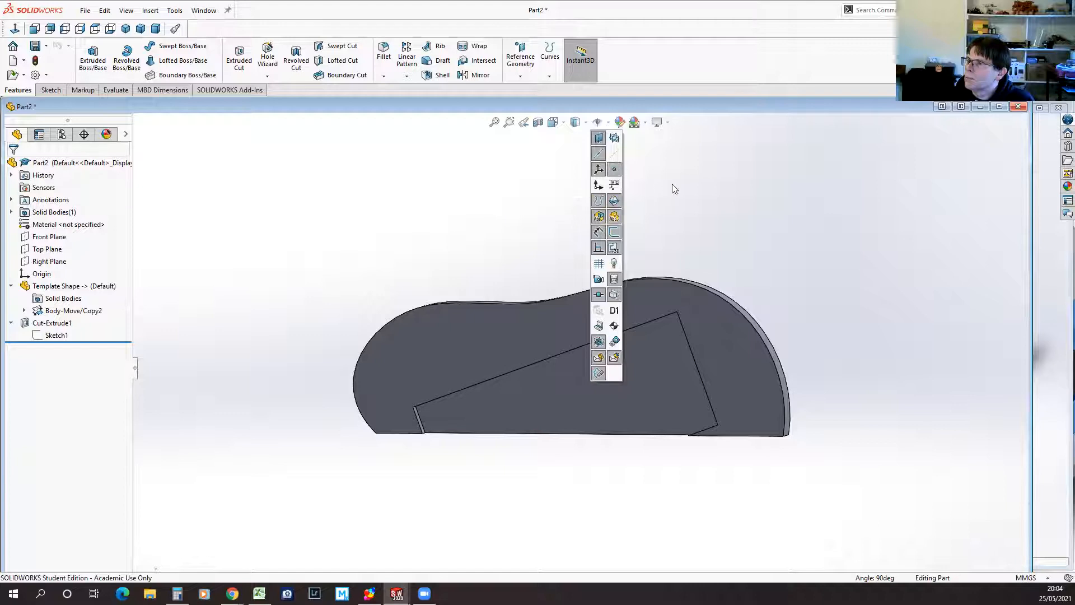
pyautogui.click(35, 63)
pyautogui.moveTo(582, 463); pyautogui.dragTo(601, 501, button='middle')
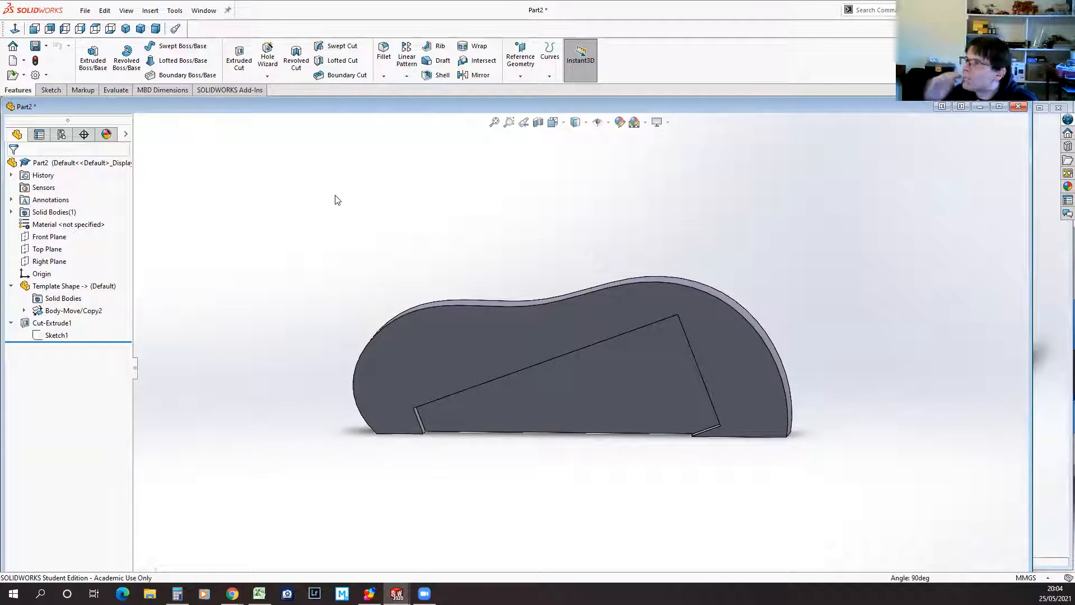
# Step: Switch back to the Template Shape part and inspect the construction sketch and reference point
pyautogui.click(203, 16)
pyautogui.click(250, 242)
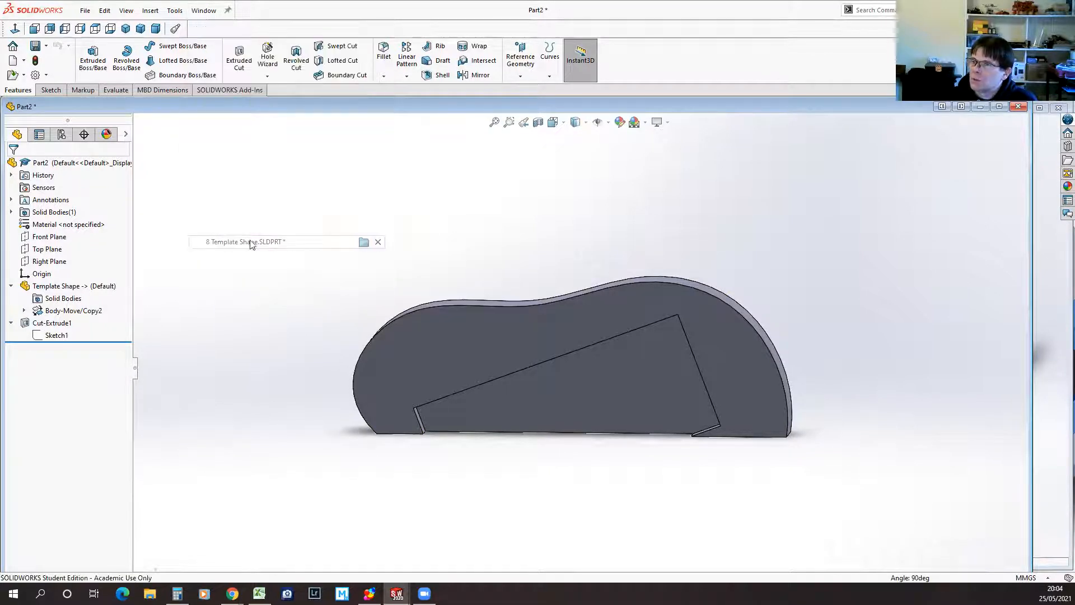
pyautogui.moveTo(526, 400)
pyautogui.mouseDown(button='middle')
pyautogui.moveTo(521, 422)
pyautogui.moveTo(522, 408)
pyautogui.mouseUp(button='middle')
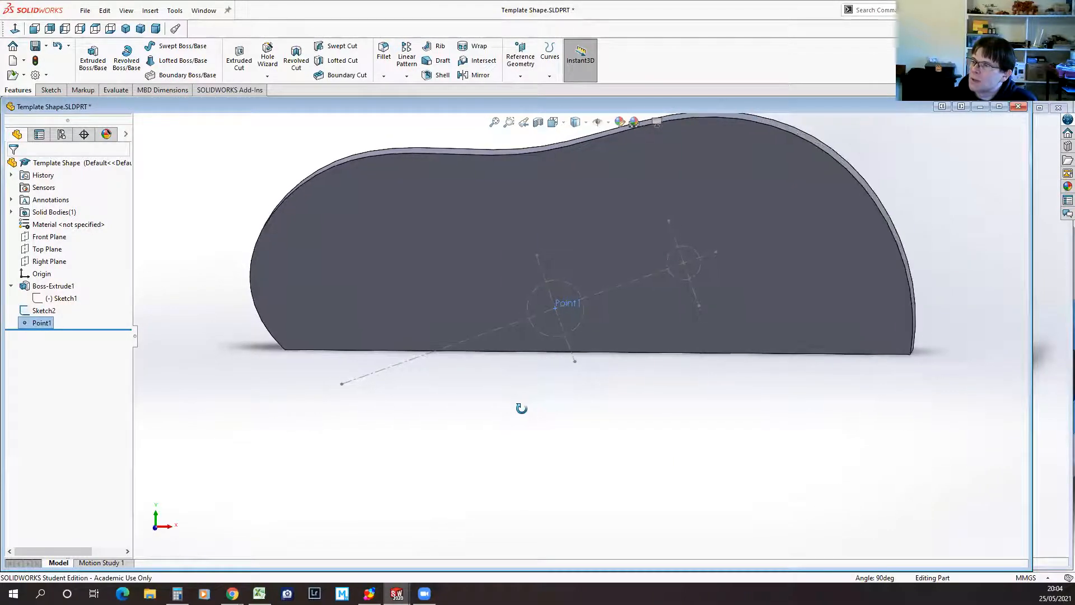
pyautogui.scroll(-2, 522, 408)
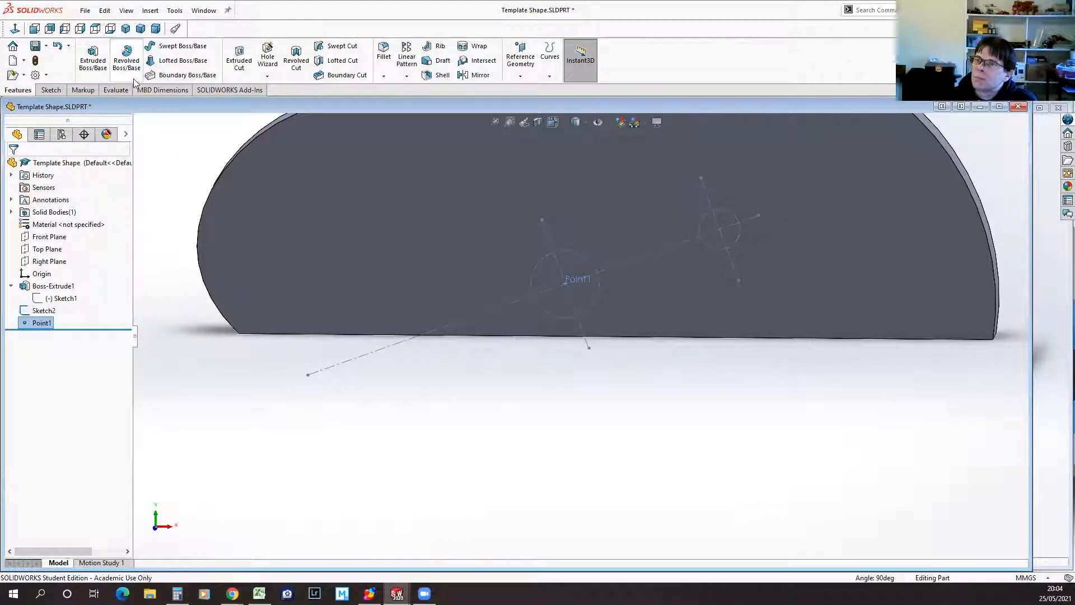
pyautogui.click(239, 60)
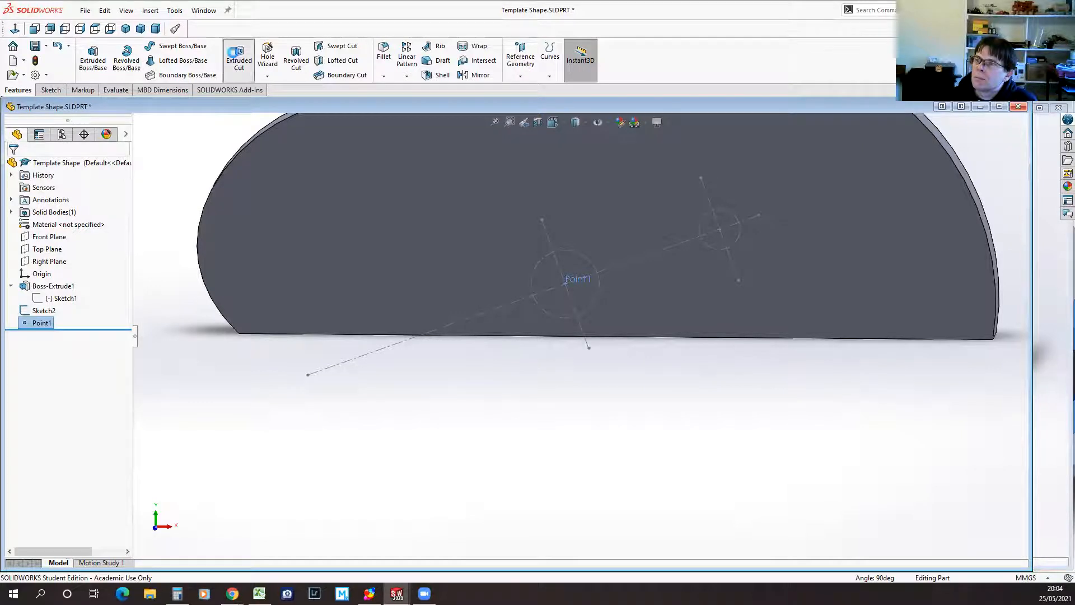
pyautogui.click(565, 288)
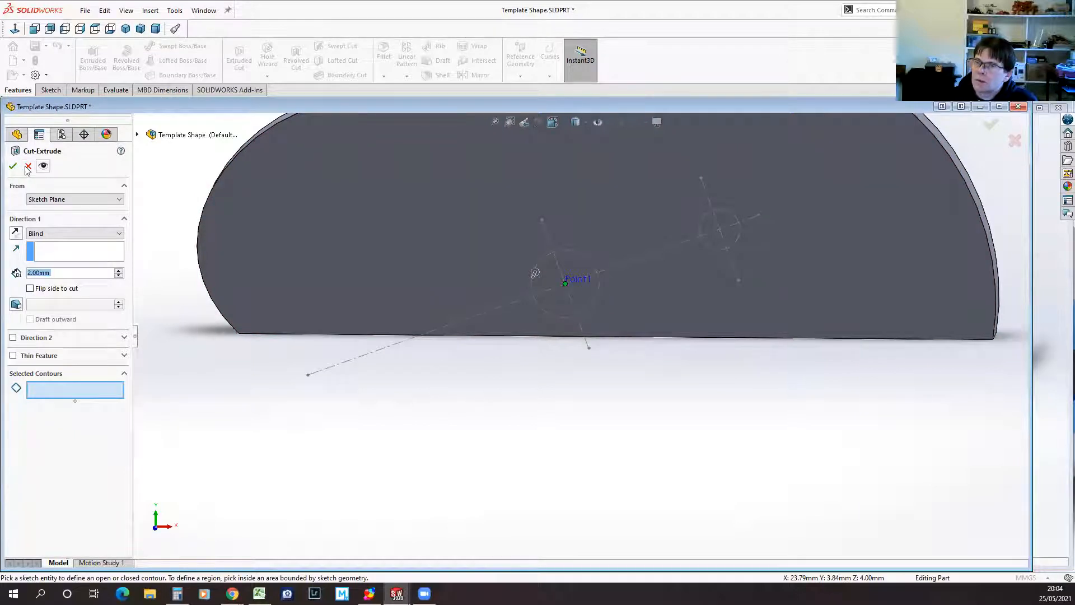
pyautogui.click(560, 295)
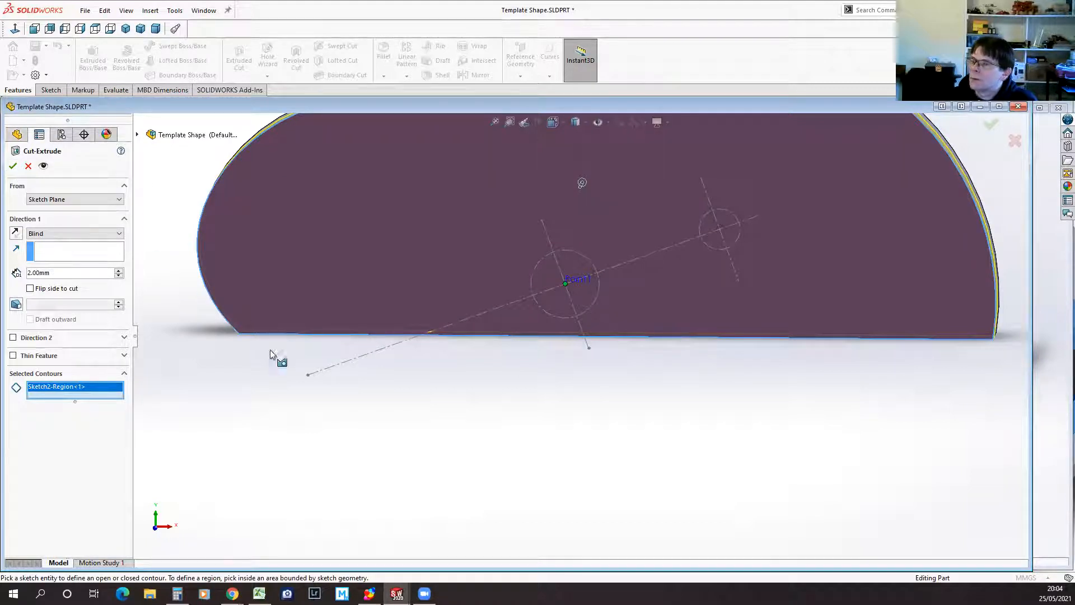
pyautogui.click(28, 167)
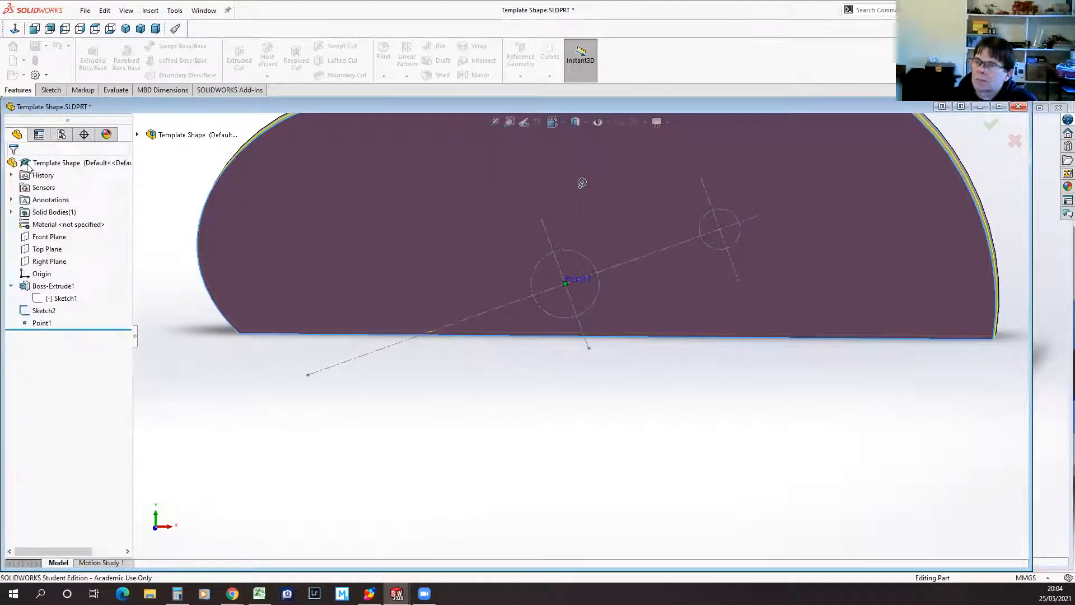
# Step: Delete the reference point at the larger construction circle's centre from the Template Shape part
pyautogui.click(39, 324)
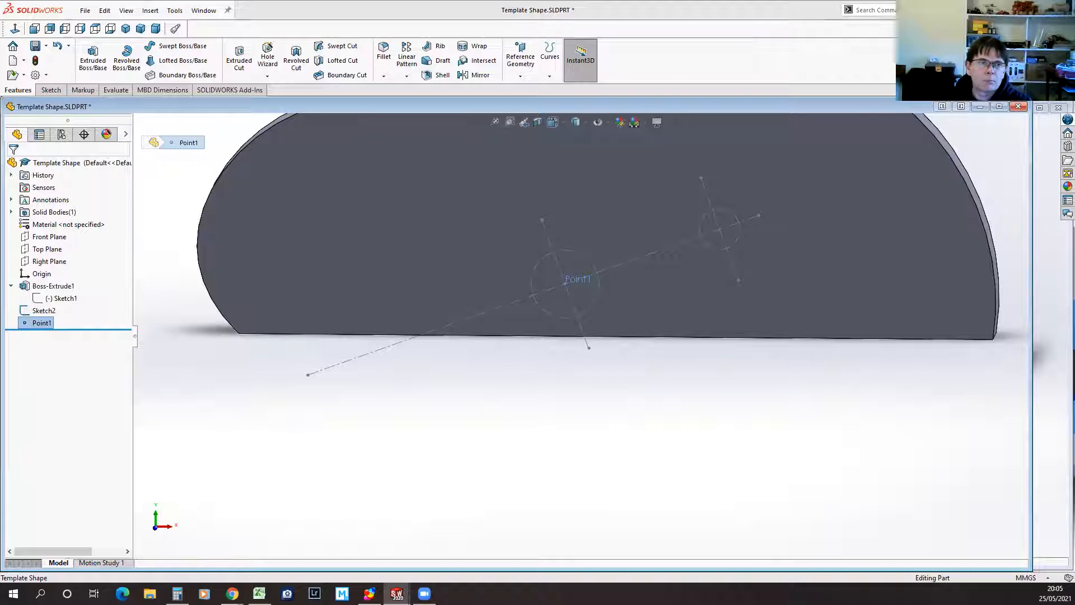
pyautogui.press('Delete')
# Step: Try to make a 2 mm blind extruded cut from the sketch containing the two construction circles
pyautogui.click(44, 310)
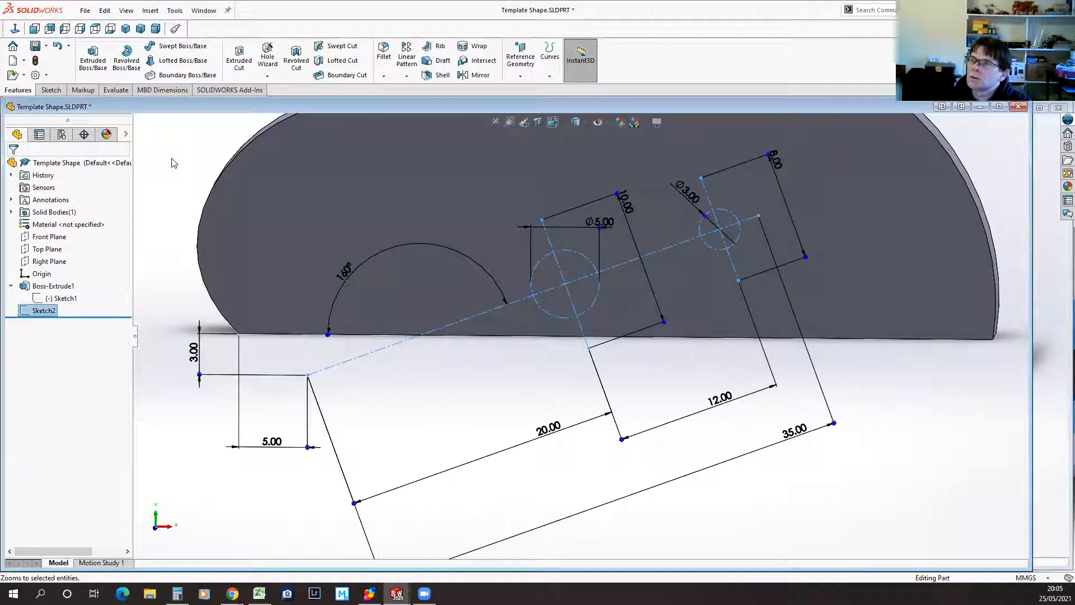
pyautogui.click(240, 58)
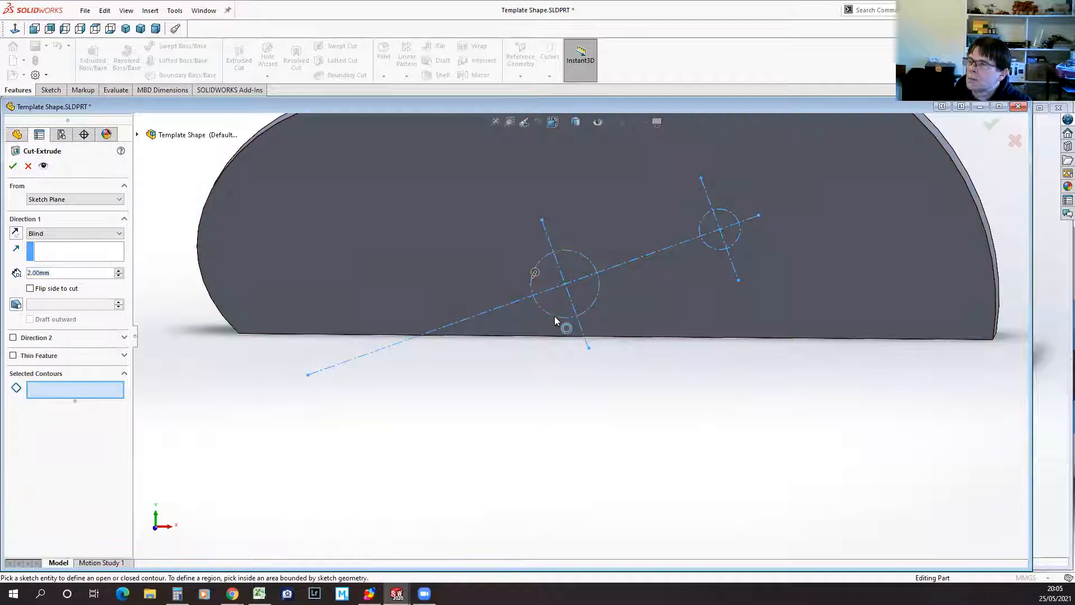
pyautogui.click(13, 166)
pyautogui.click(615, 302)
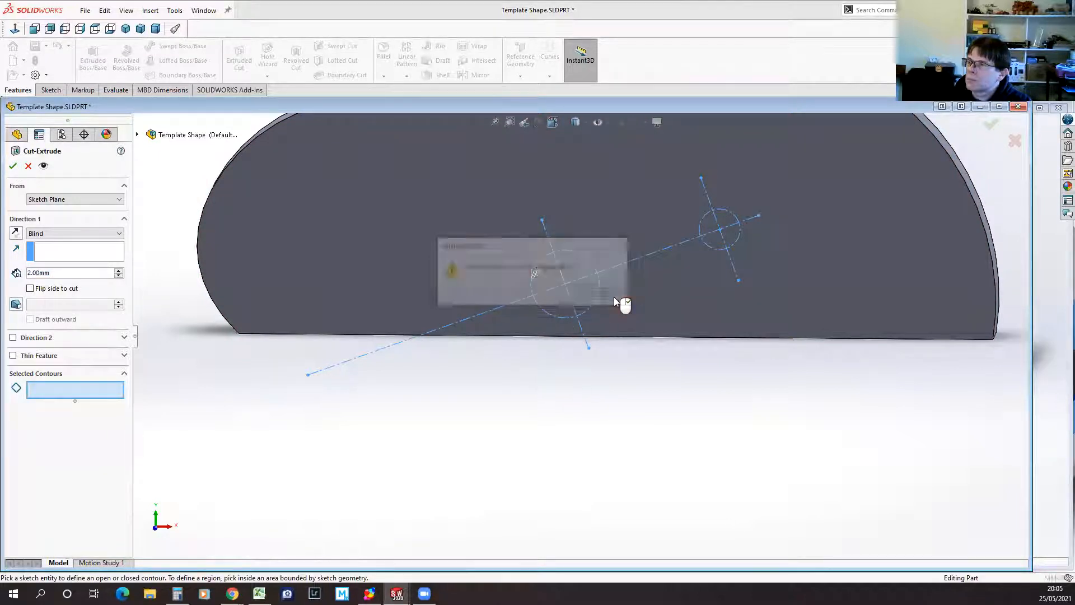
pyautogui.click(28, 165)
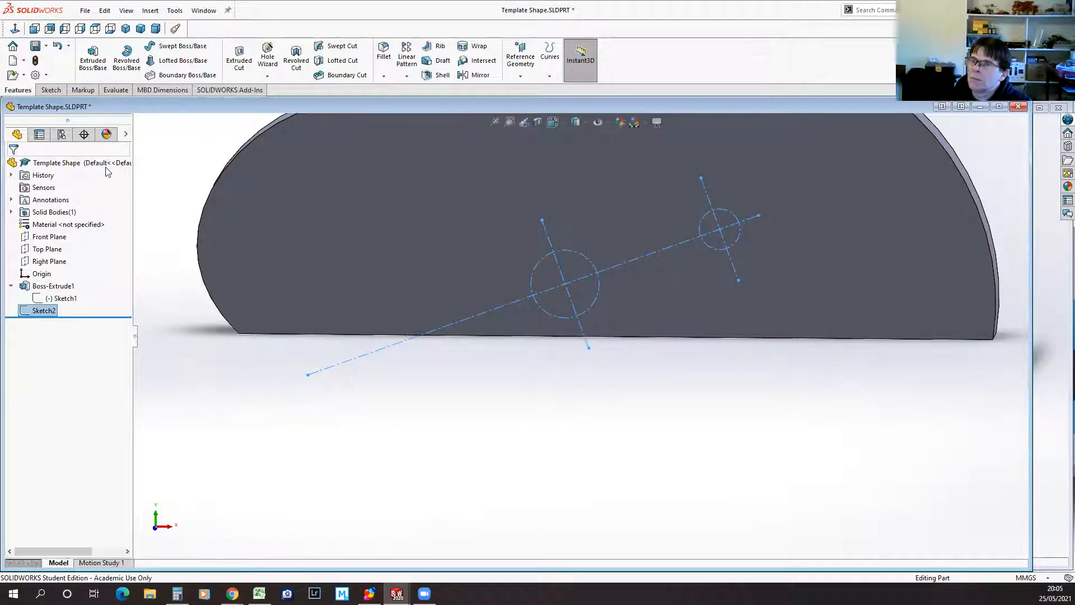
# Step: Edit the circle sketch and convert both construction circles to regular geometry
pyautogui.click(45, 311)
pyautogui.click(35, 273)
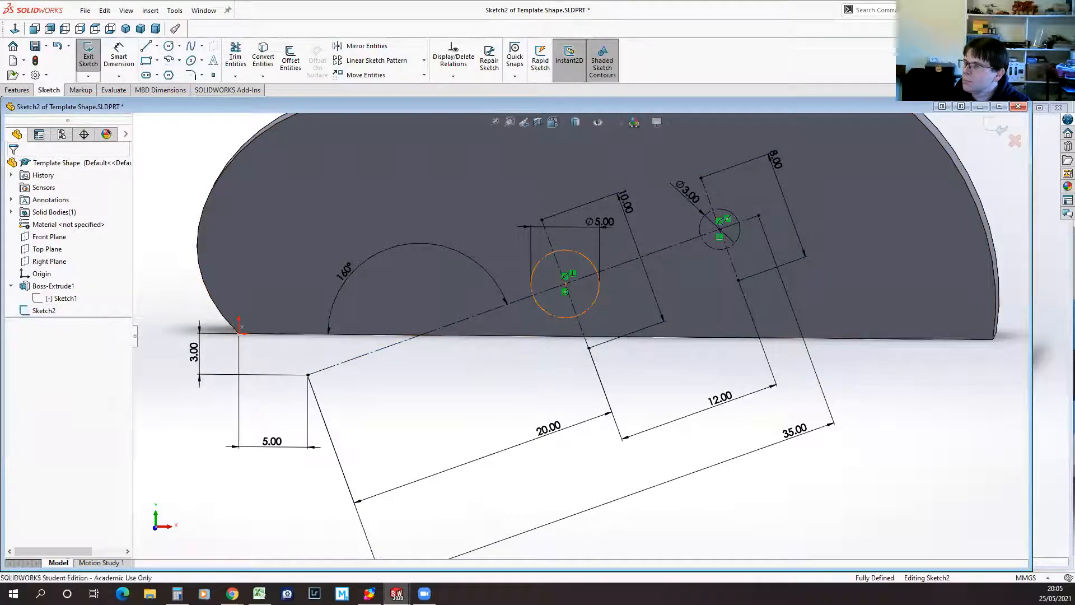
pyautogui.click(565, 317)
pyautogui.press('Escape')
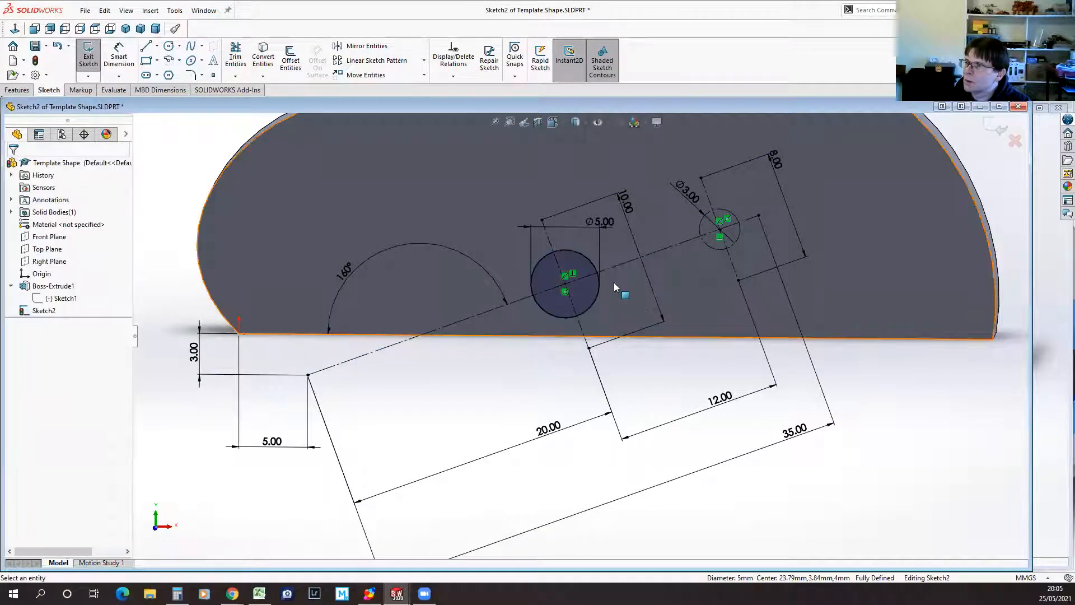
pyautogui.click(713, 248)
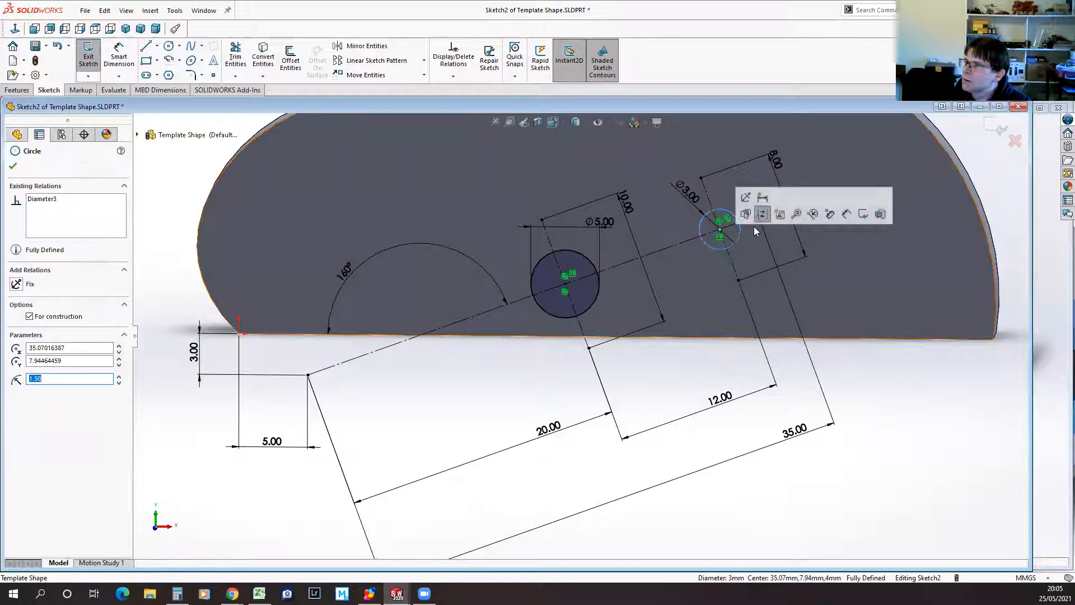
pyautogui.press('Escape')
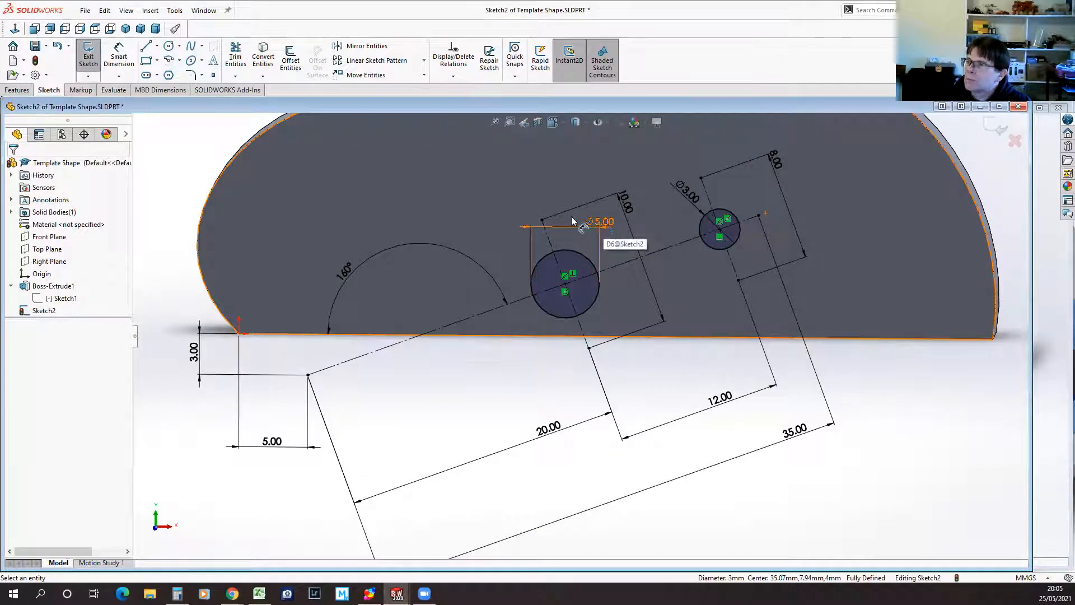
# Step: Set the larger circle's diameter to 2 mm
pyautogui.press('d')
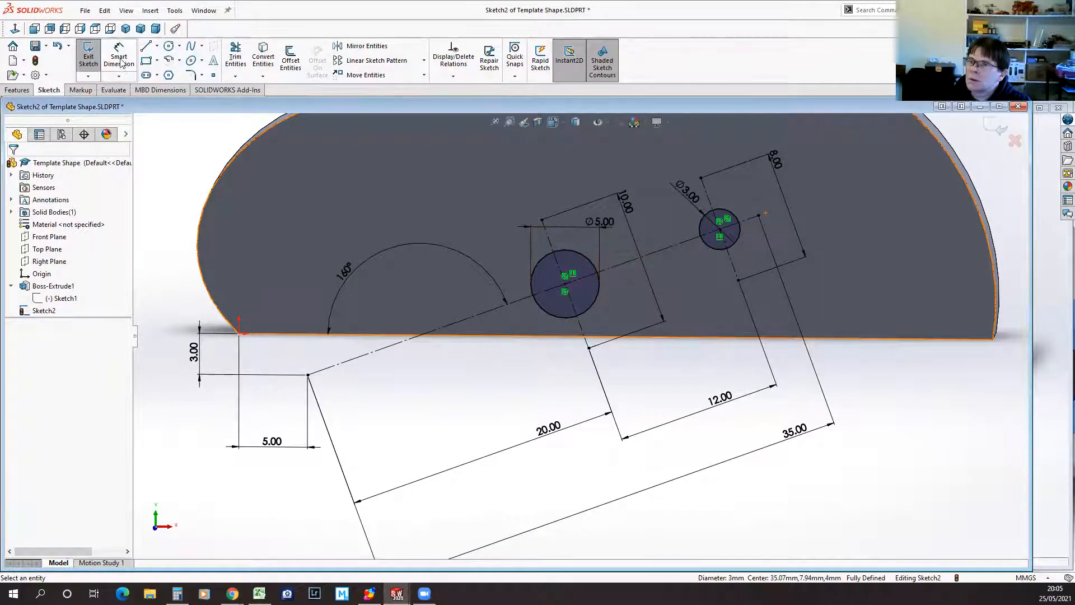
pyautogui.click(606, 223)
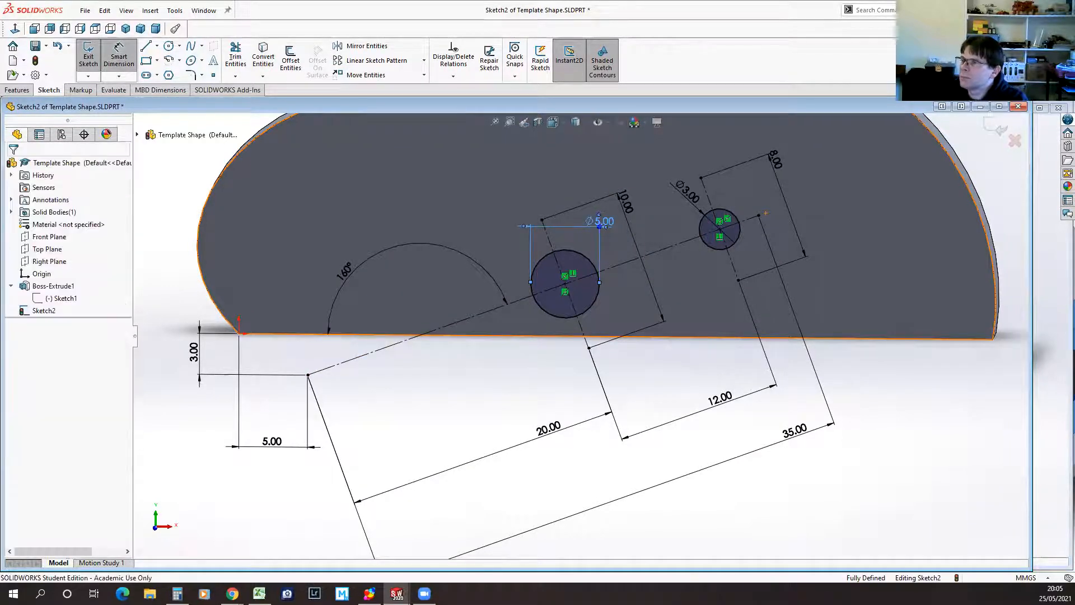
pyautogui.doubleClick(610, 224)
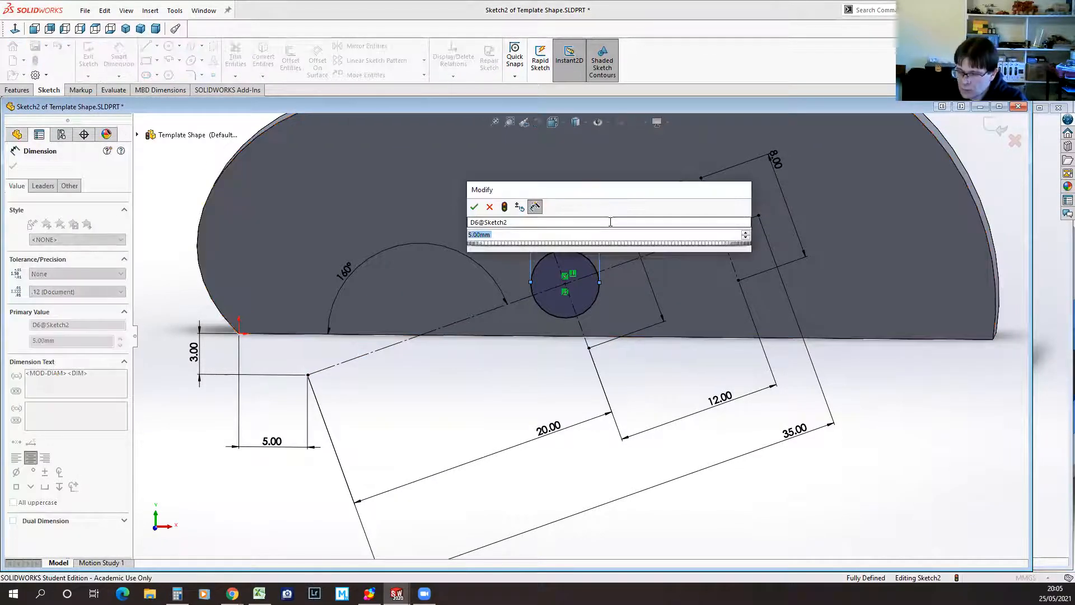
pyautogui.write('2')
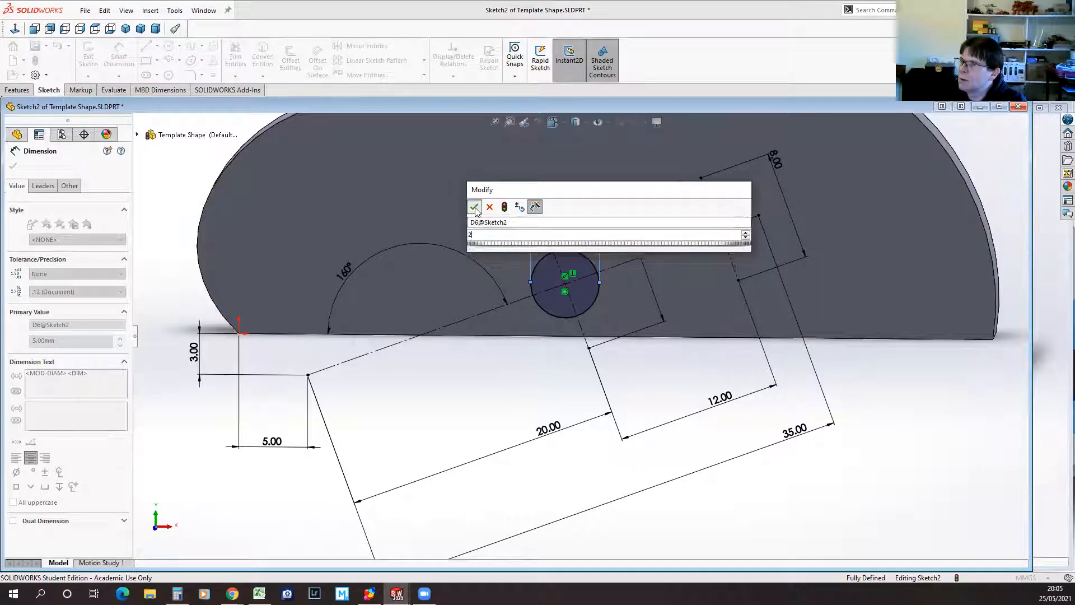
pyautogui.press('Return')
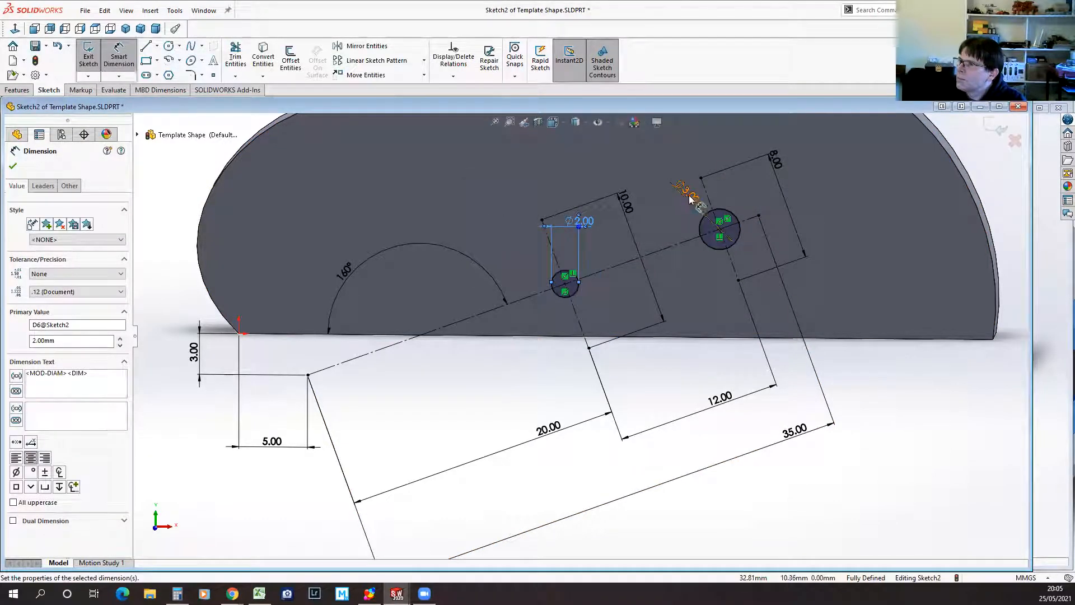
pyautogui.press('Escape')
# Step: Set the smaller circle's diameter to 1 mm and exit the sketch
pyautogui.doubleClick(689, 196)
pyautogui.write('1')
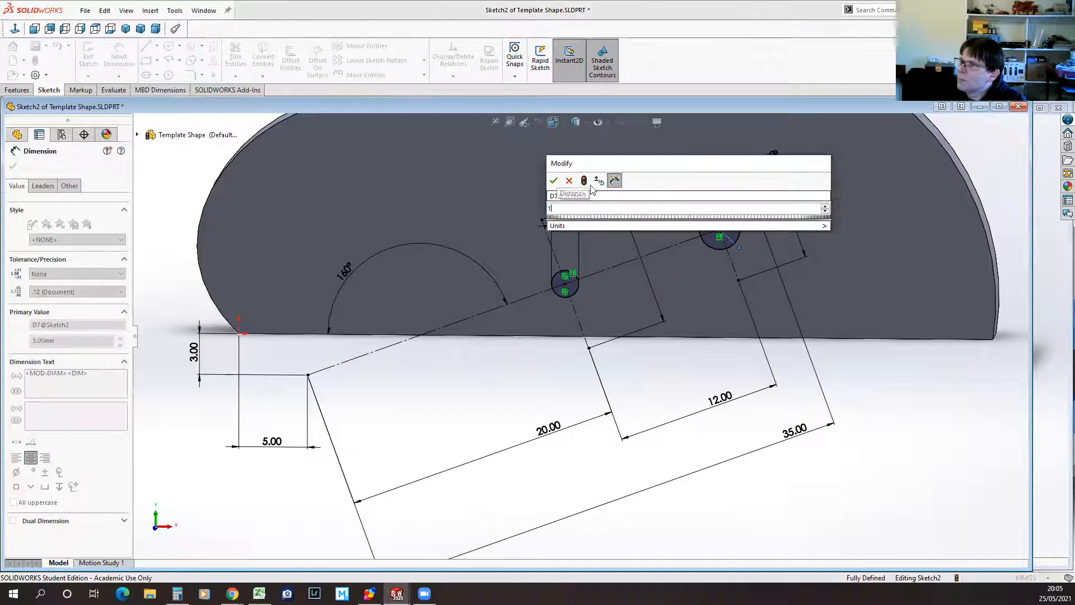
pyautogui.click(554, 181)
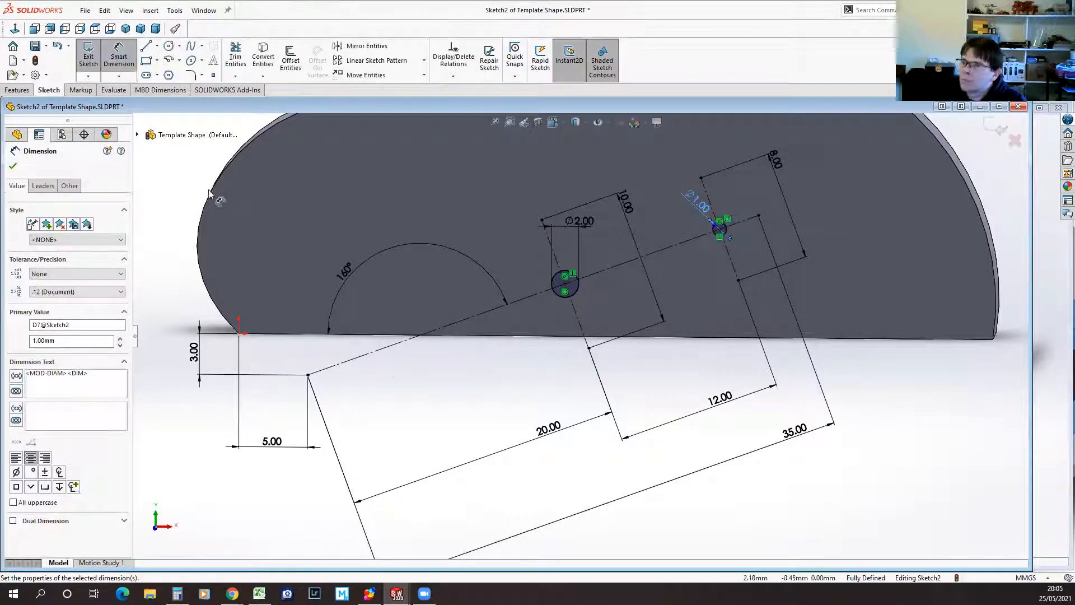
pyautogui.click(13, 166)
pyautogui.click(88, 56)
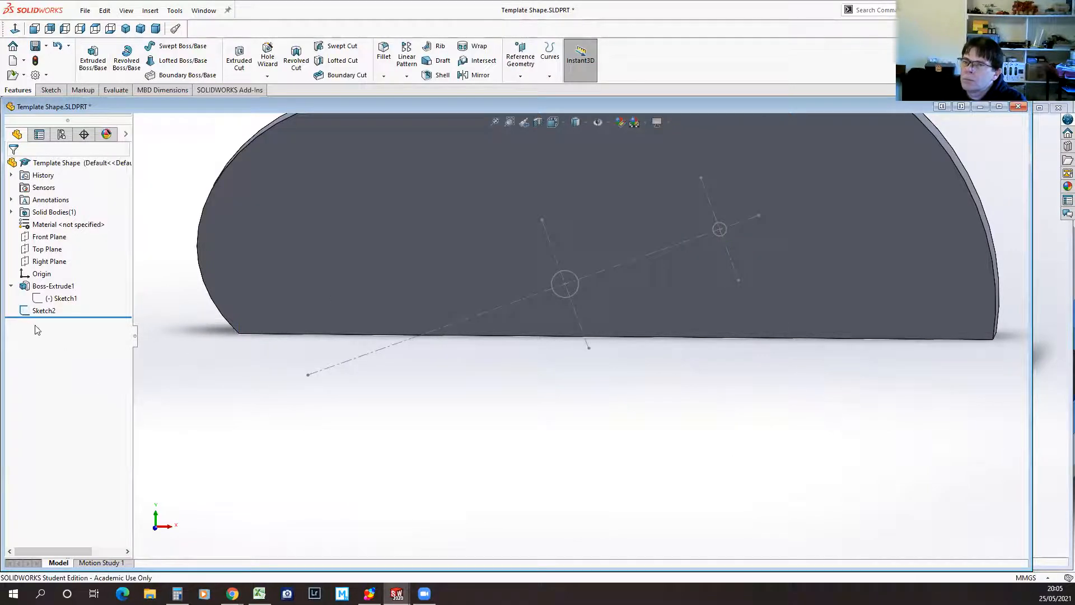
# Step: Cut both circles out of the template body with a Through All extruded cut and save the part
pyautogui.click(28, 311)
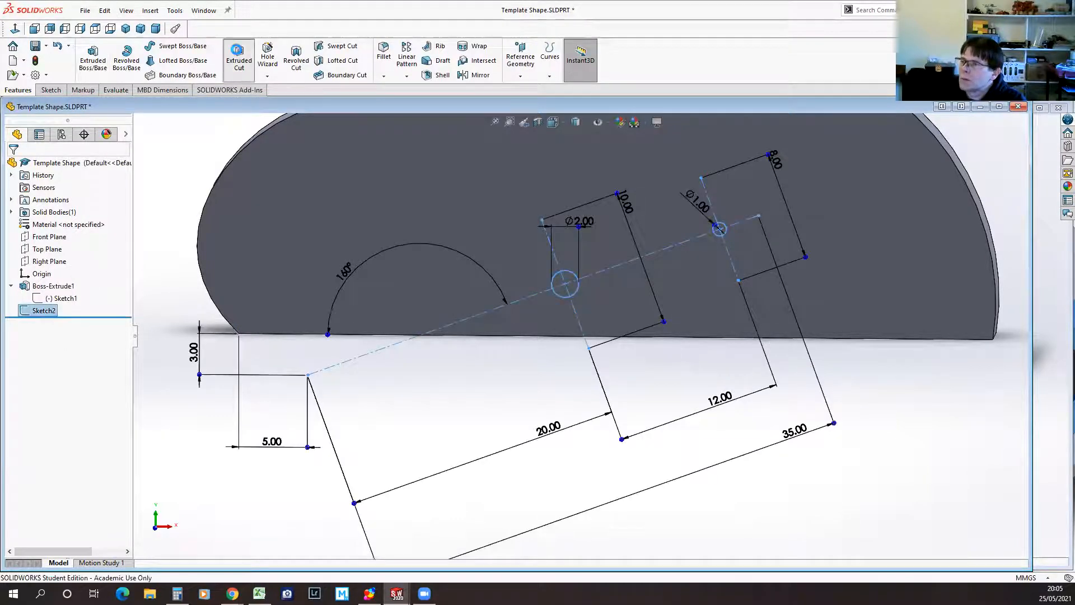
pyautogui.click(239, 56)
pyautogui.click(73, 236)
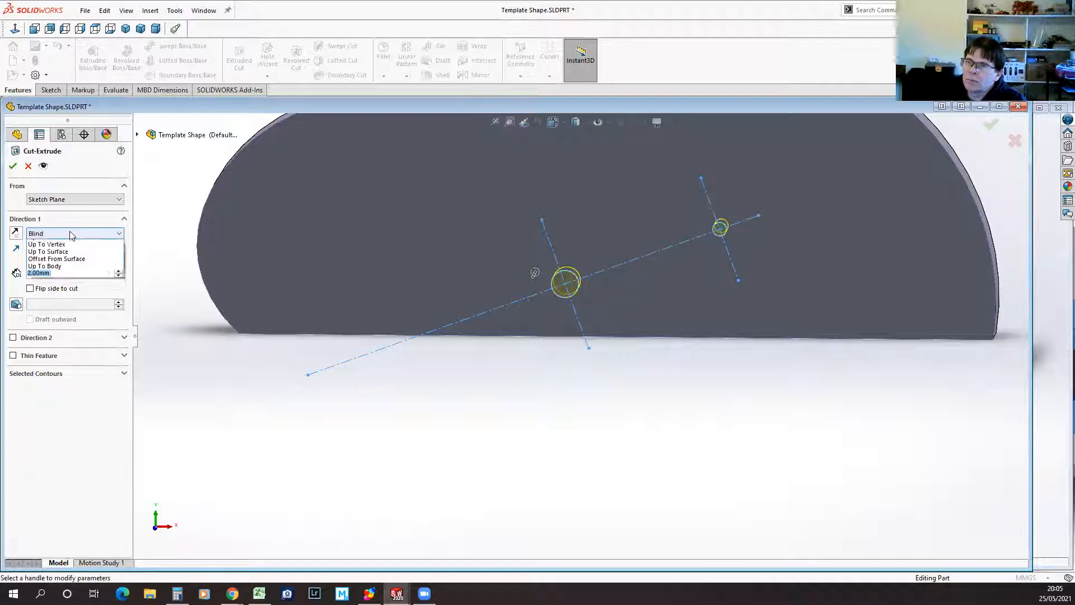
pyautogui.click(62, 250)
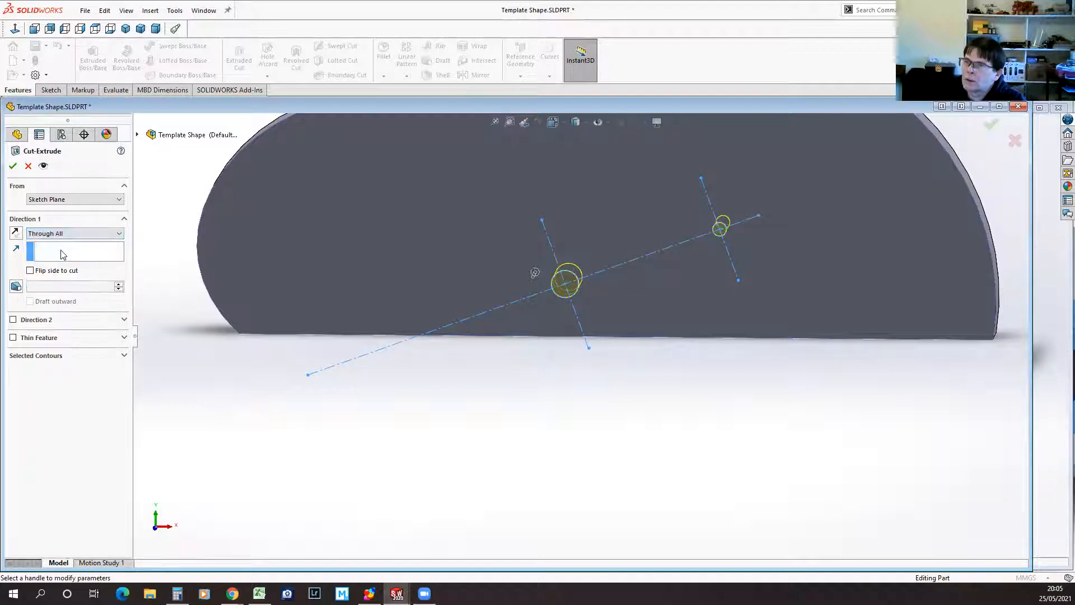
pyautogui.click(13, 166)
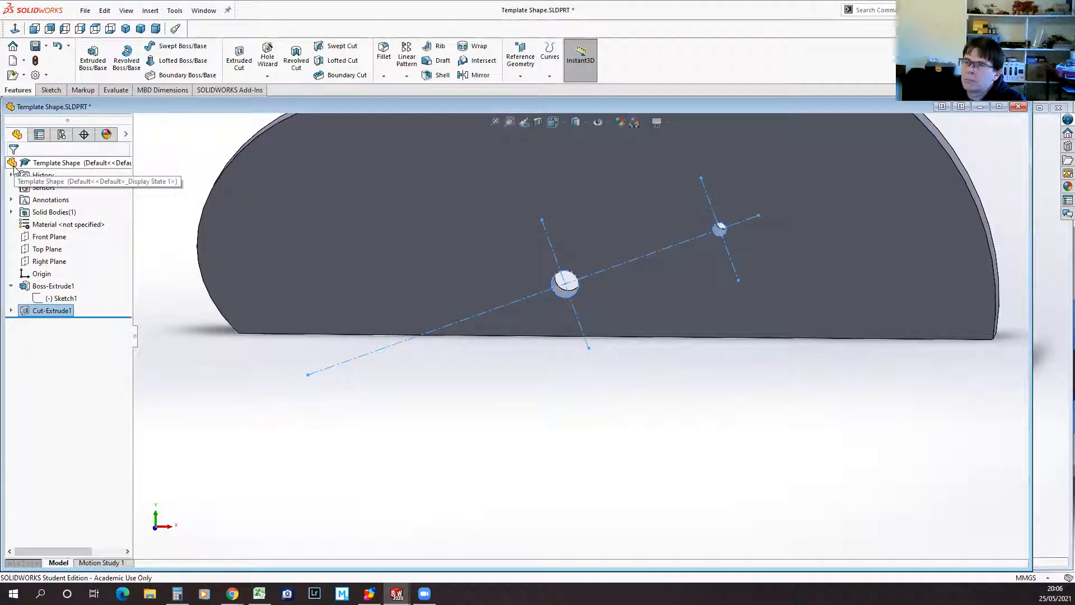
pyautogui.click(35, 46)
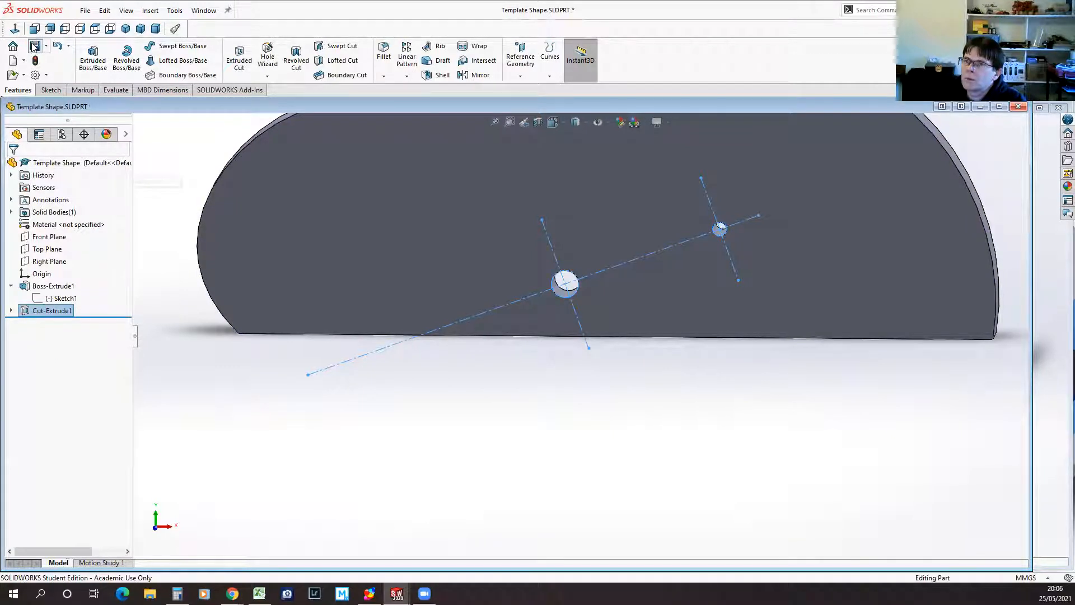
# Step: Switch to Part2, check the derived body for the two holes and open the rectangular cut's sketch for editing
pyautogui.click(204, 11)
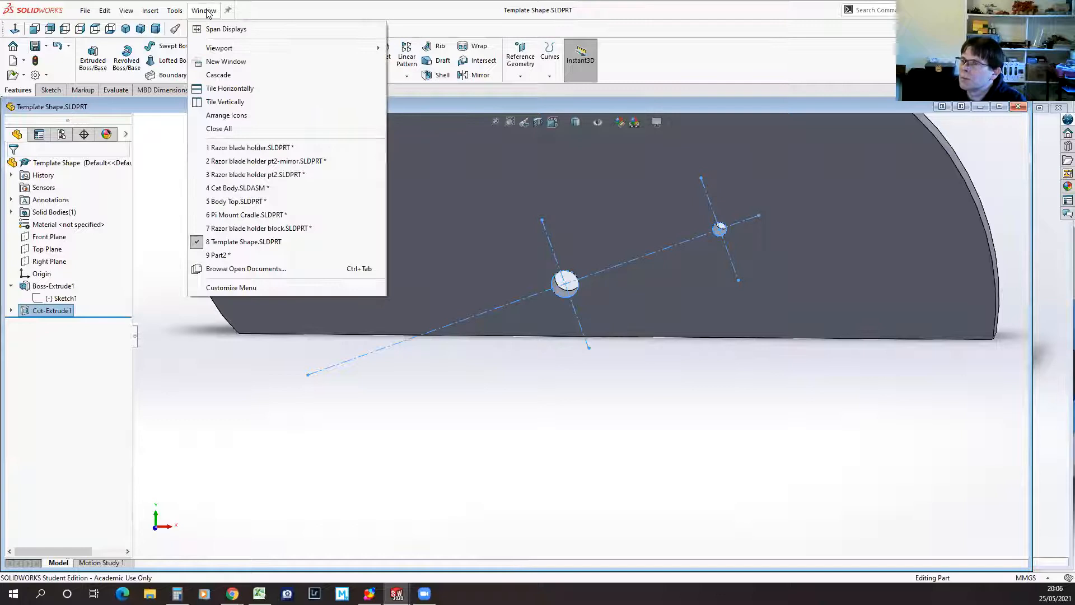
pyautogui.click(223, 257)
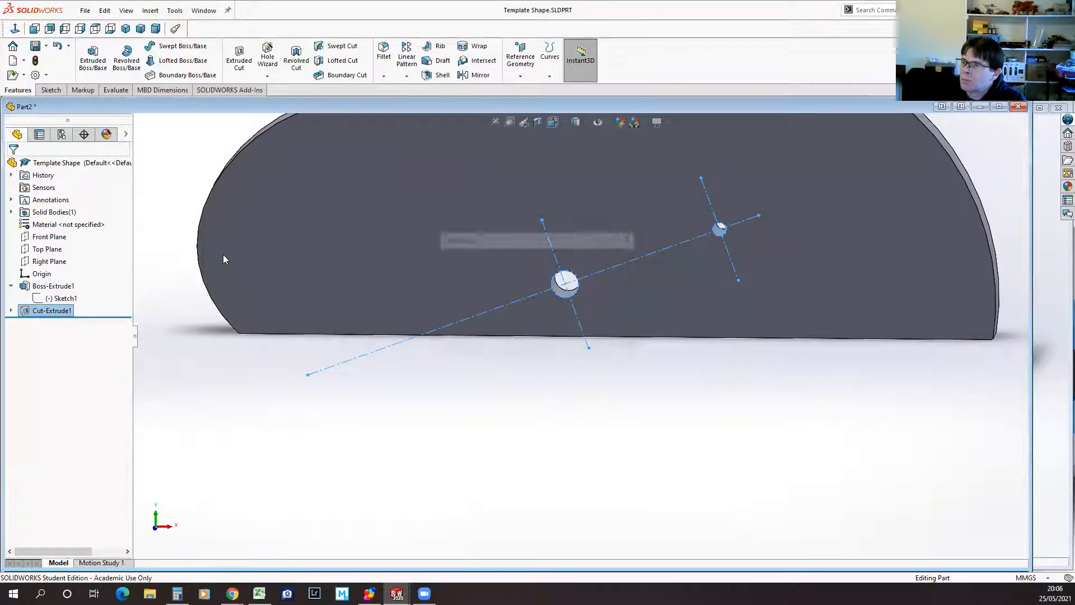
pyautogui.moveTo(593, 497); pyautogui.dragTo(607, 456, button='middle')
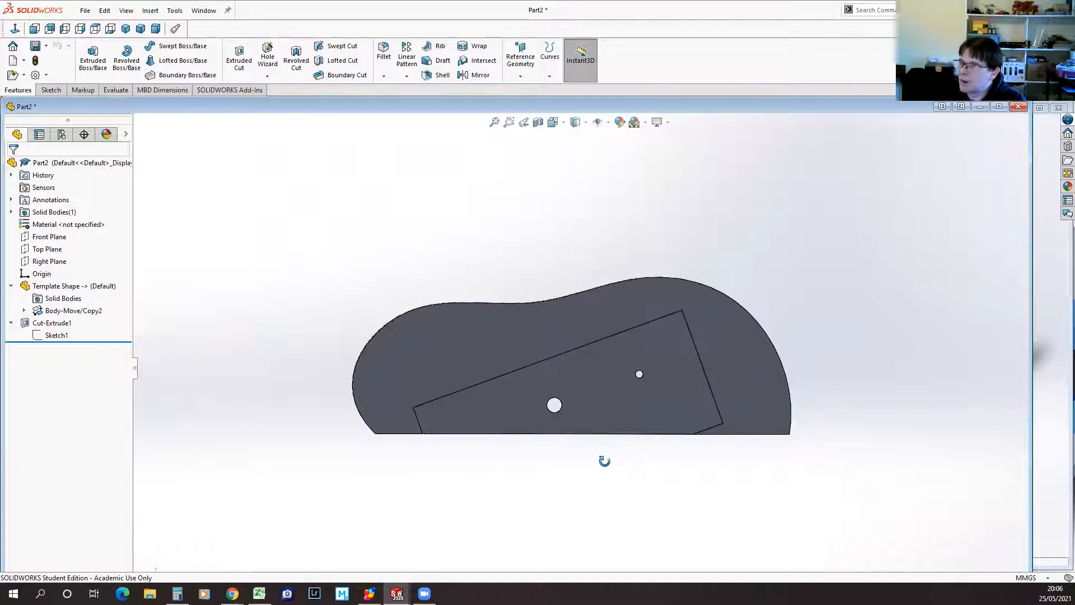
pyautogui.scroll(-3, 600, 396)
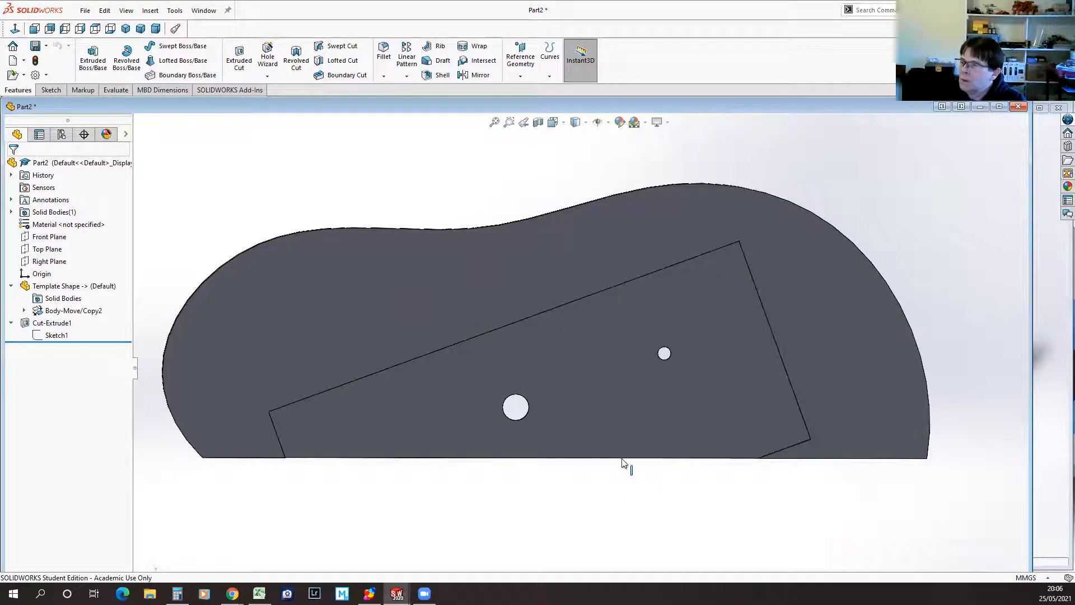
pyautogui.click(41, 335)
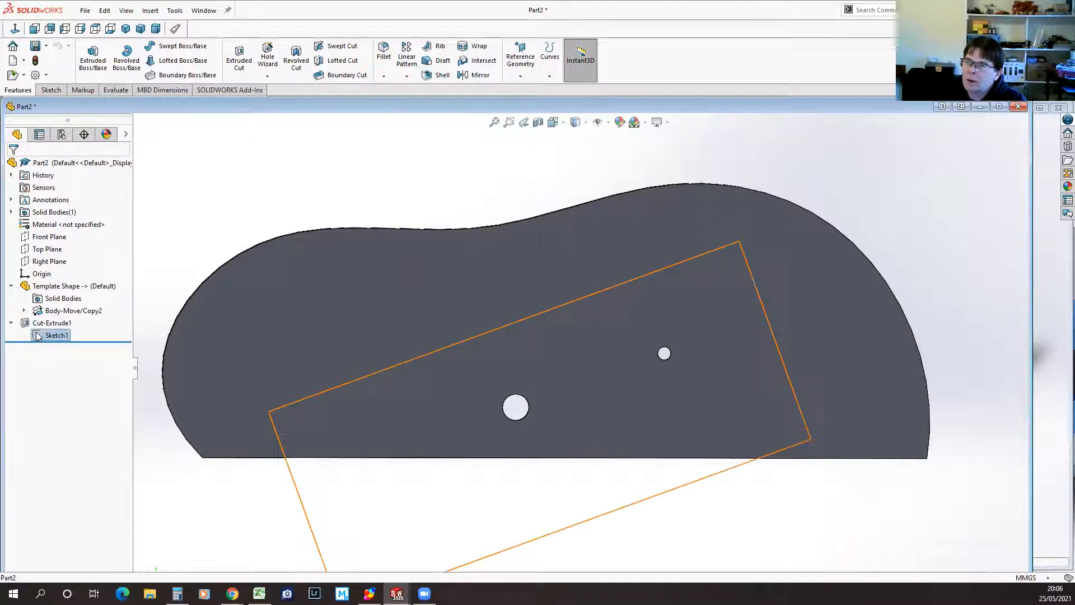
pyautogui.scroll(2, 136, 426)
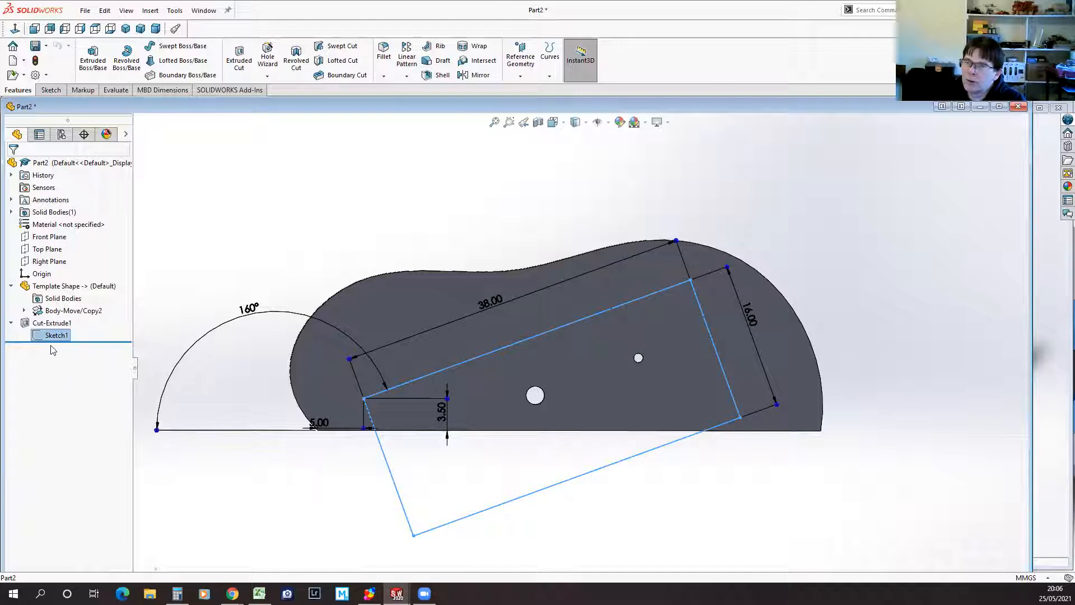
pyautogui.click(37, 333)
pyautogui.click(51, 303)
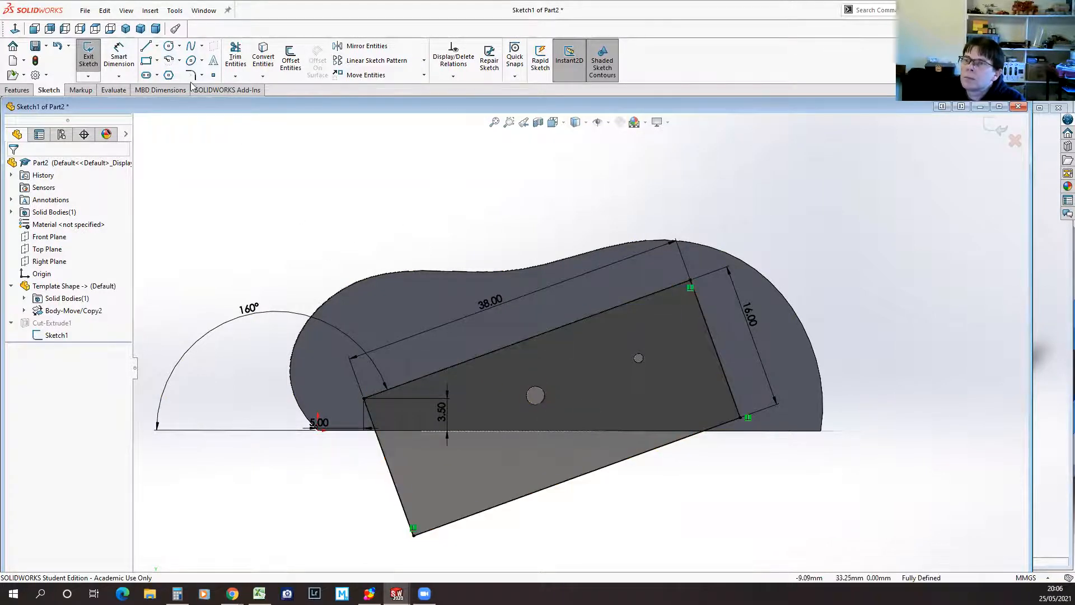
# Step: Sketch a centreline from the centre of the larger hole to the centre of the smaller hole
pyautogui.click(146, 49)
pyautogui.click(29, 292)
pyautogui.click(535, 396)
pyautogui.click(639, 359)
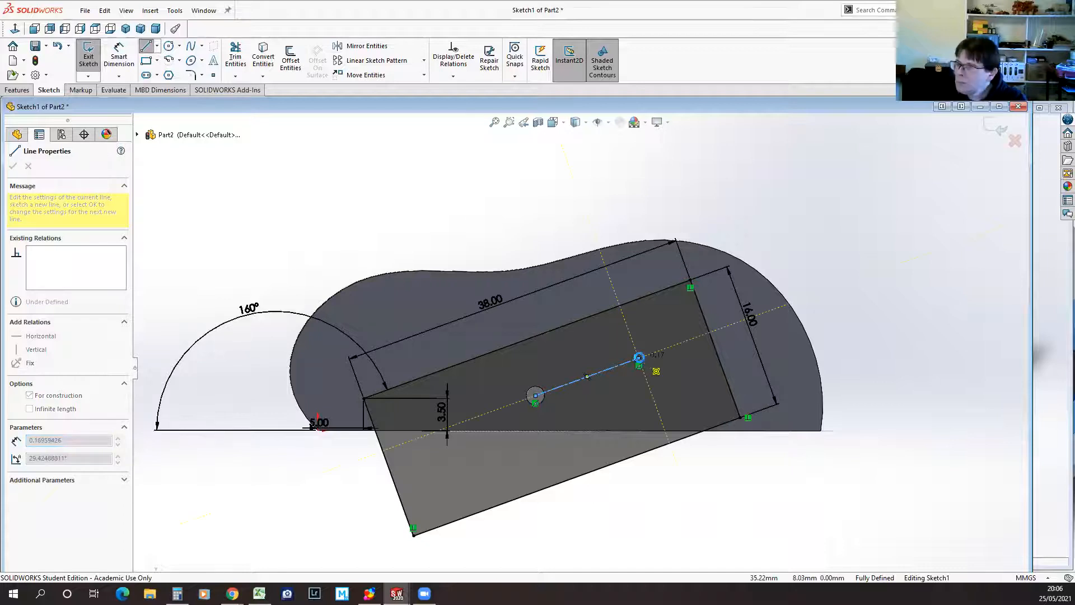
pyautogui.press('Escape')
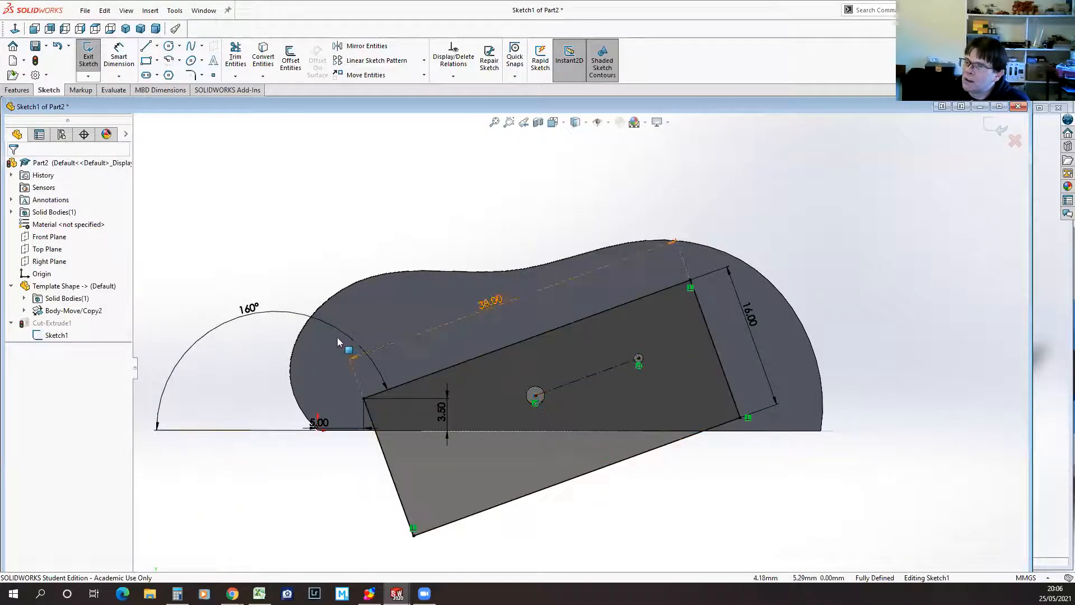
pyautogui.click(247, 312)
pyautogui.press('BackSpace')
pyautogui.press('Return')
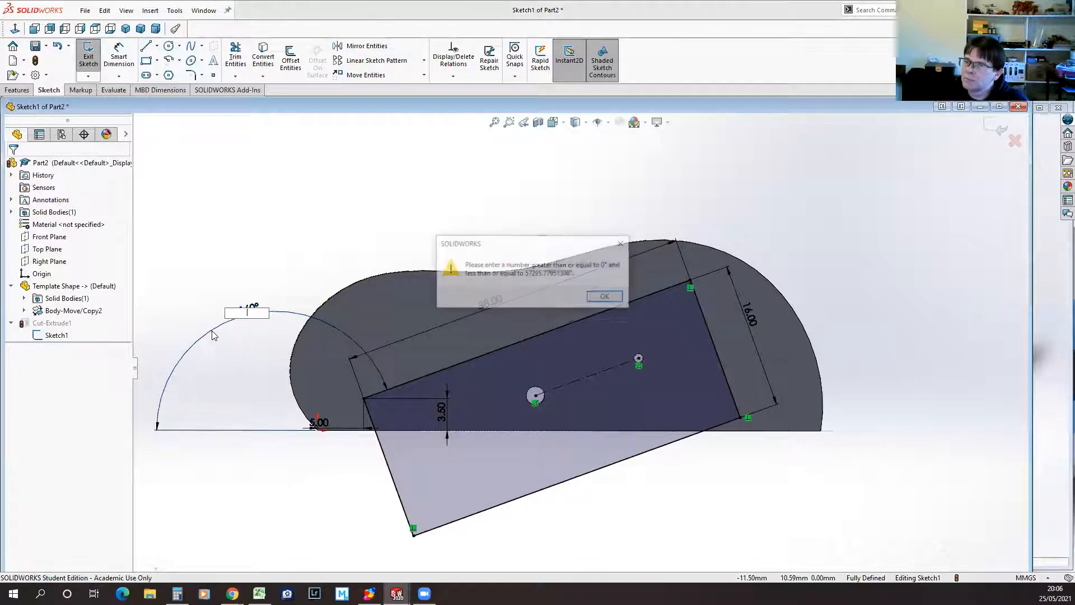
pyautogui.click(603, 296)
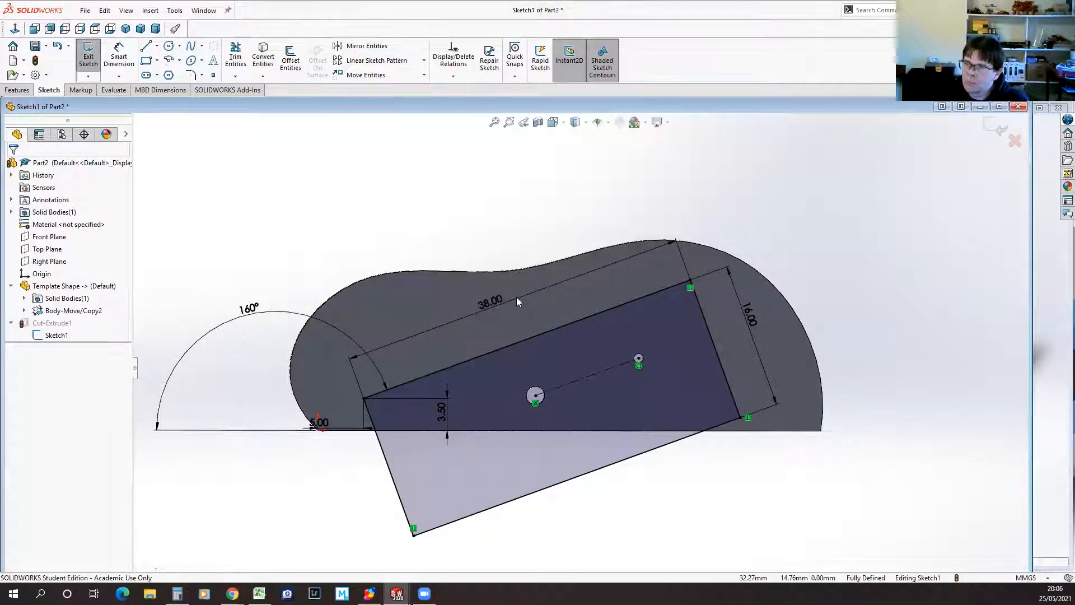
pyautogui.doubleClick(281, 314)
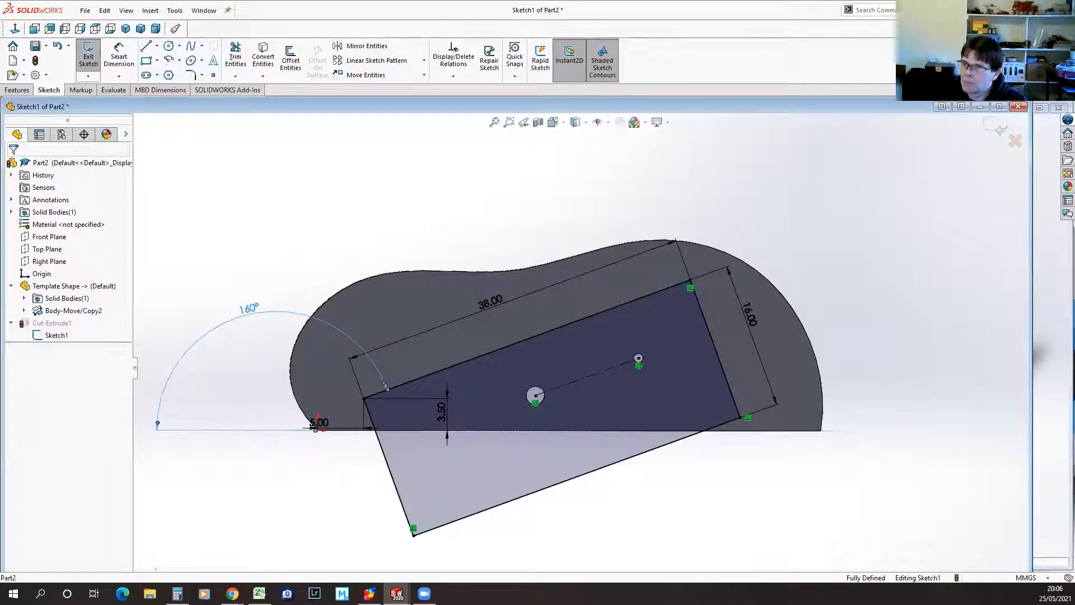
pyautogui.press('Return')
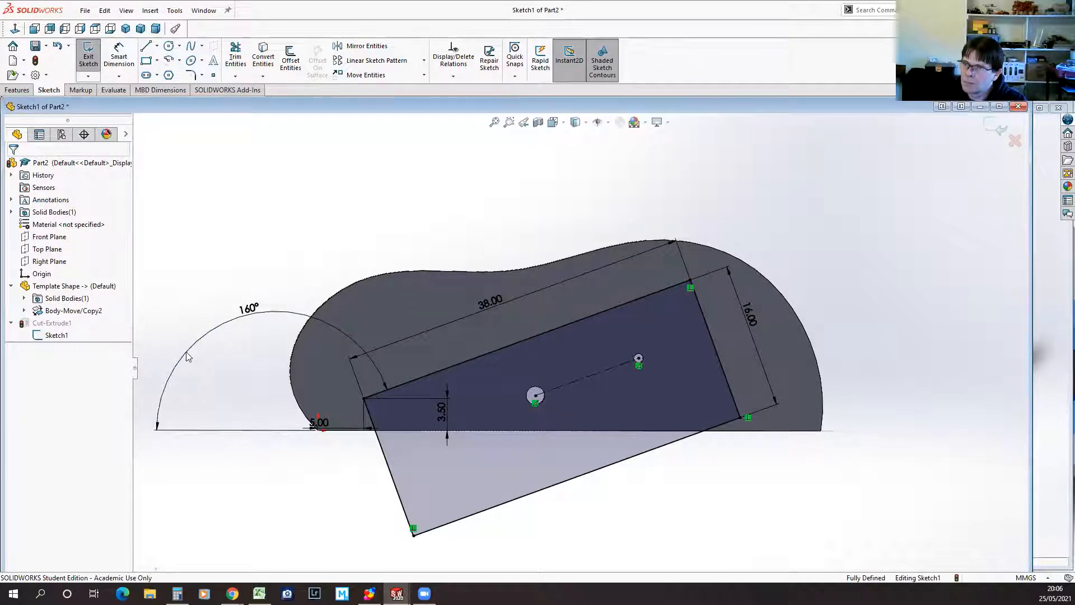
# Step: Delete the rectangle's 160° angle dimension and make its upper long edge parallel to the centreline between the two holes
pyautogui.click(157, 427)
pyautogui.press('Delete')
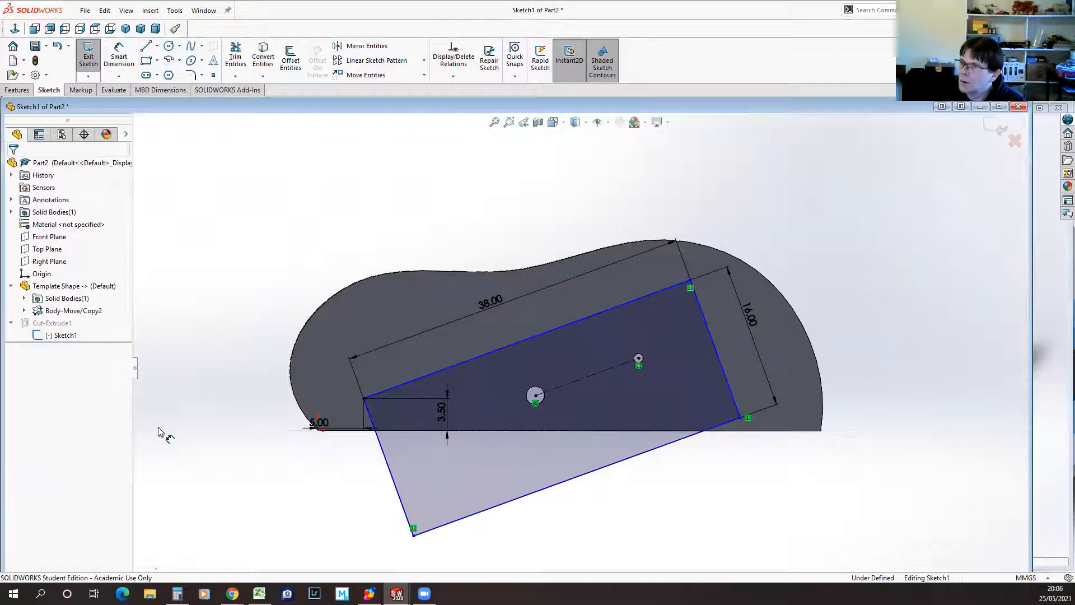
pyautogui.click(587, 383)
pyautogui.keyDown('ctrl'); pyautogui.click(567, 326); pyautogui.keyUp('ctrl')
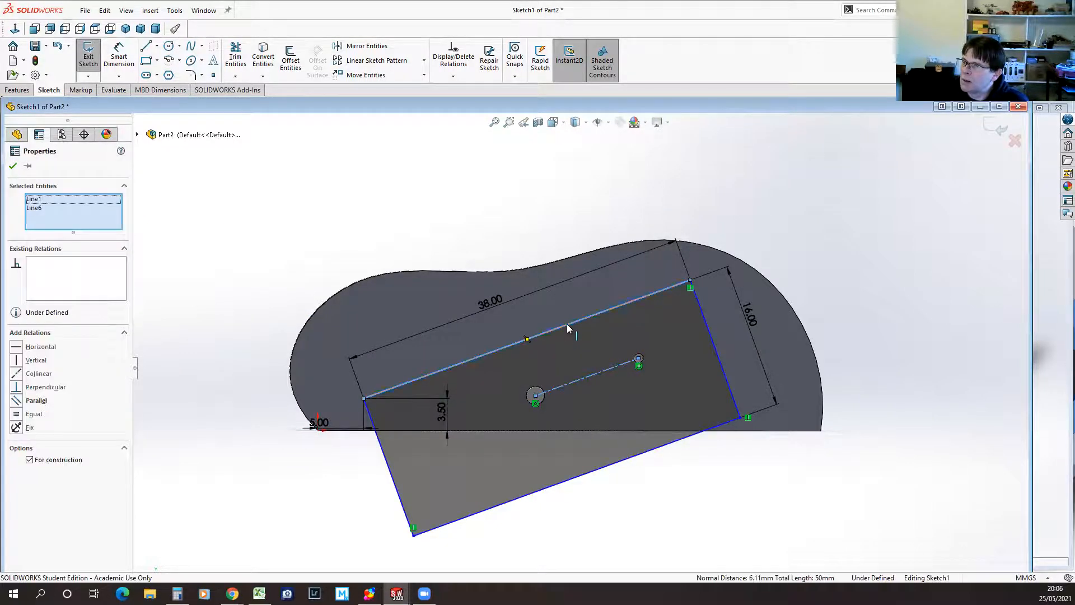
pyautogui.click(19, 401)
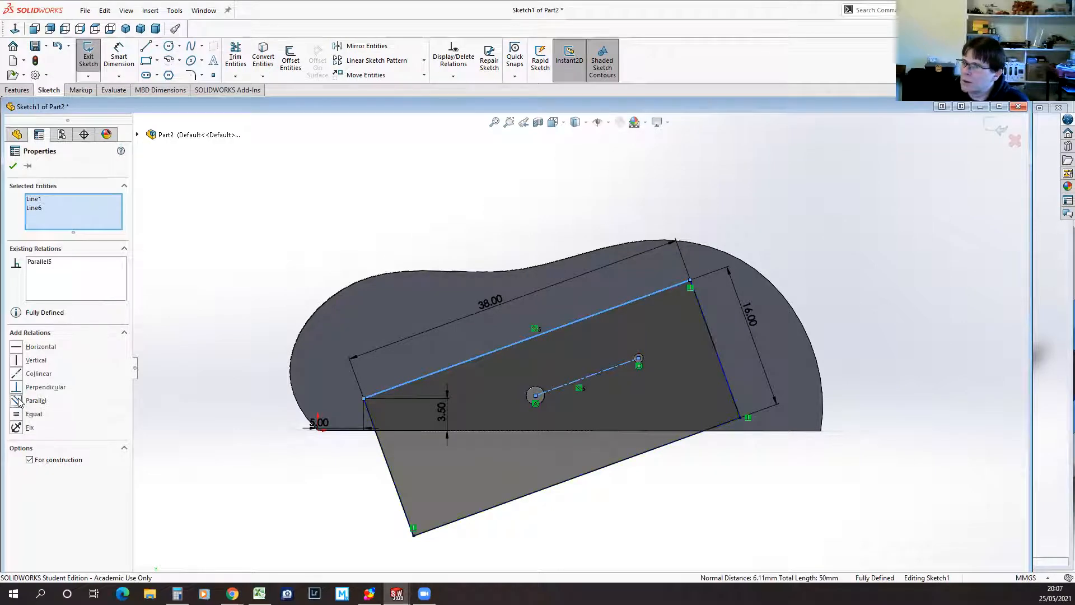
pyautogui.click(195, 359)
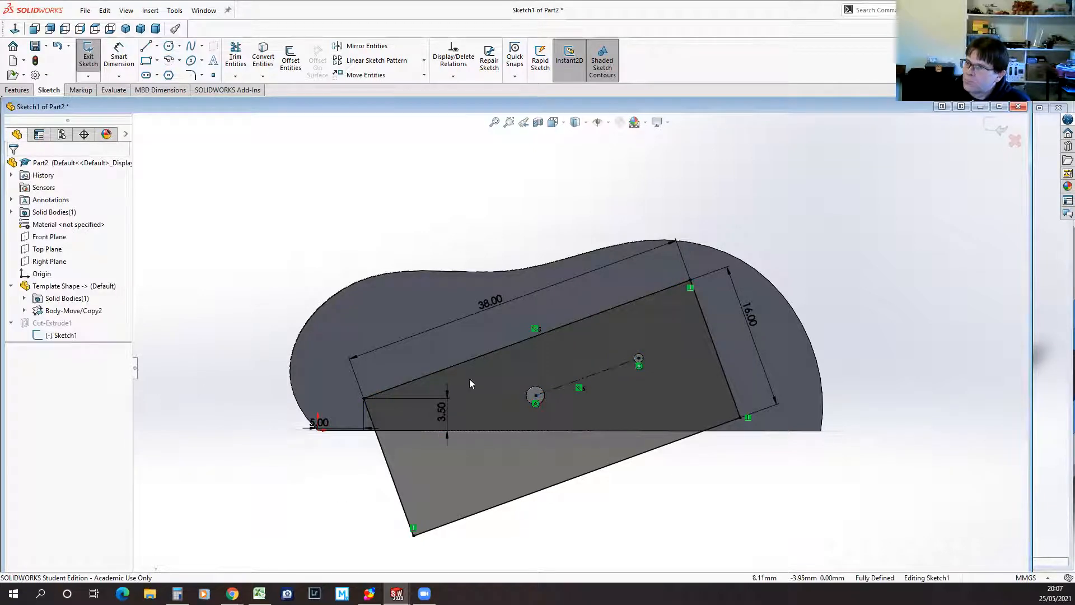
# Step: Add a driven vertical dimension between the midpoint of the rectangle's upper long edge and the centre of the larger hole
pyautogui.click(526, 339)
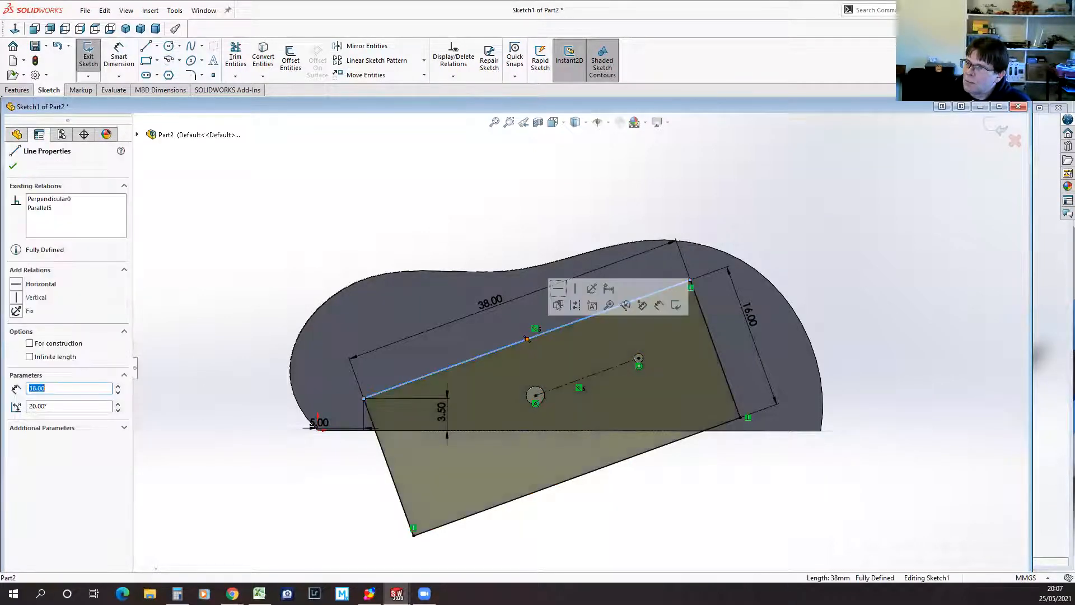
pyautogui.click(527, 339)
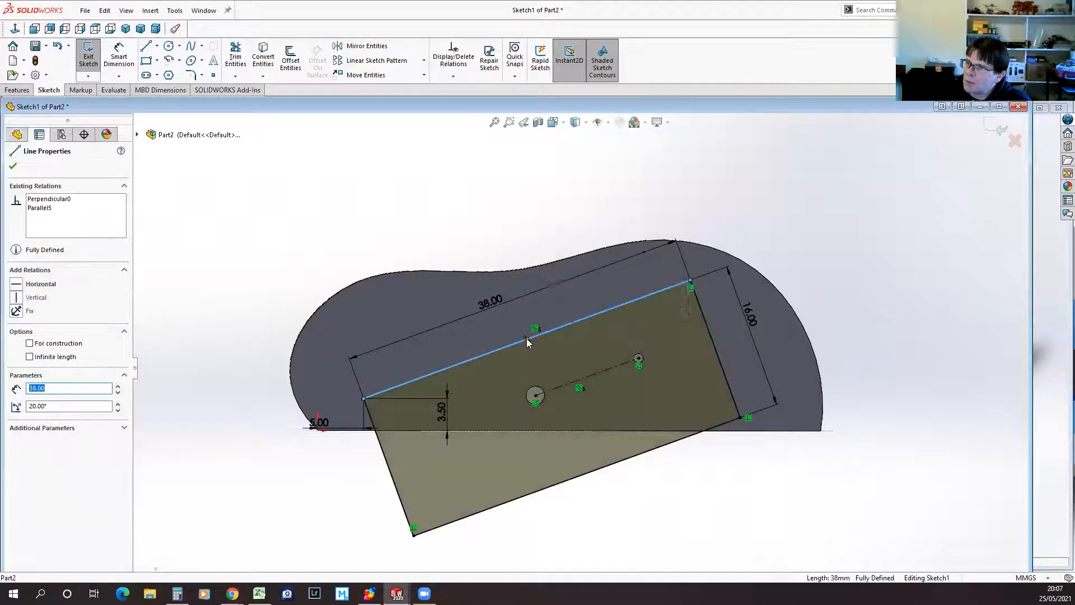
pyautogui.keyDown('ctrl'); pyautogui.click(535, 397); pyautogui.keyUp('ctrl')
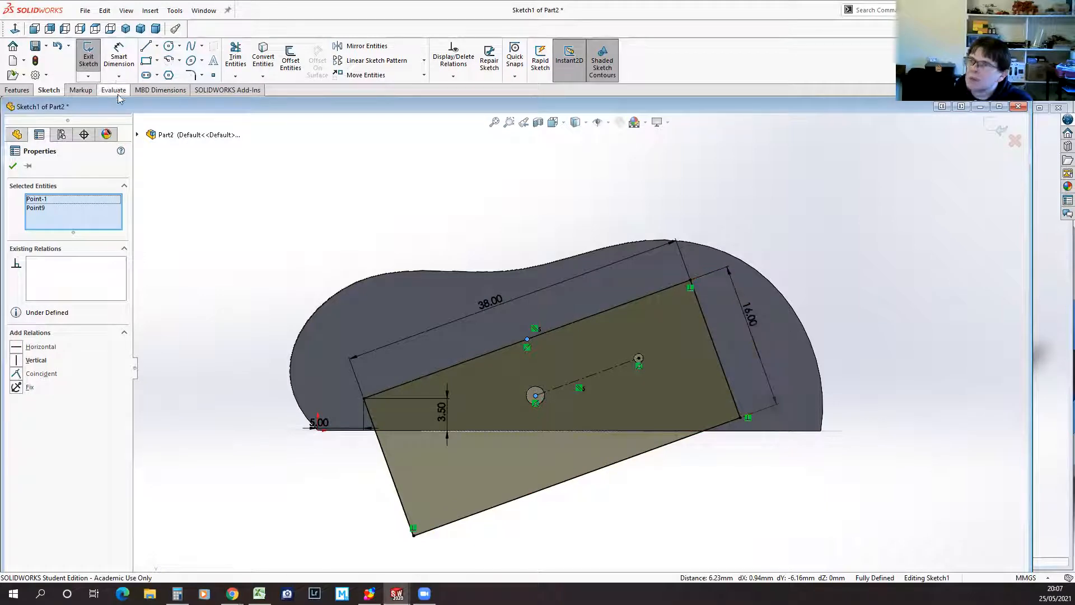
pyautogui.click(120, 54)
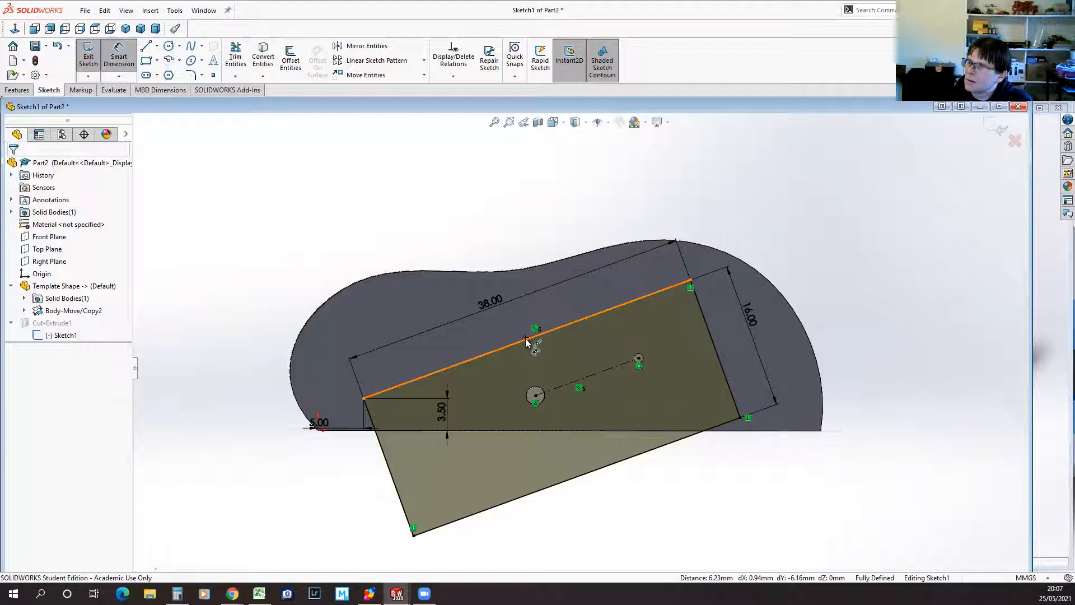
pyautogui.click(528, 338)
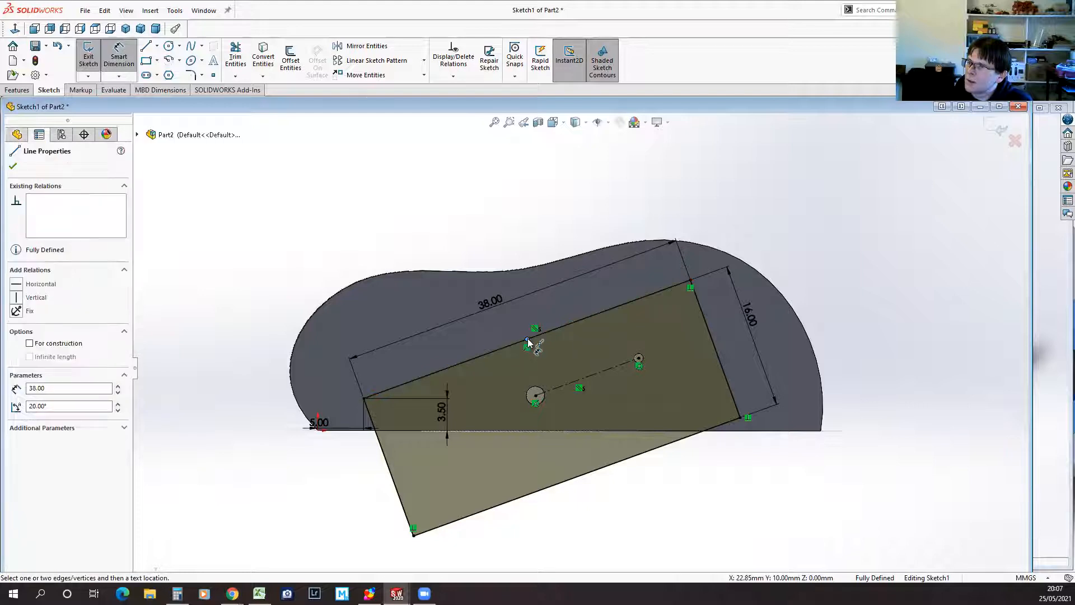
pyautogui.click(535, 396)
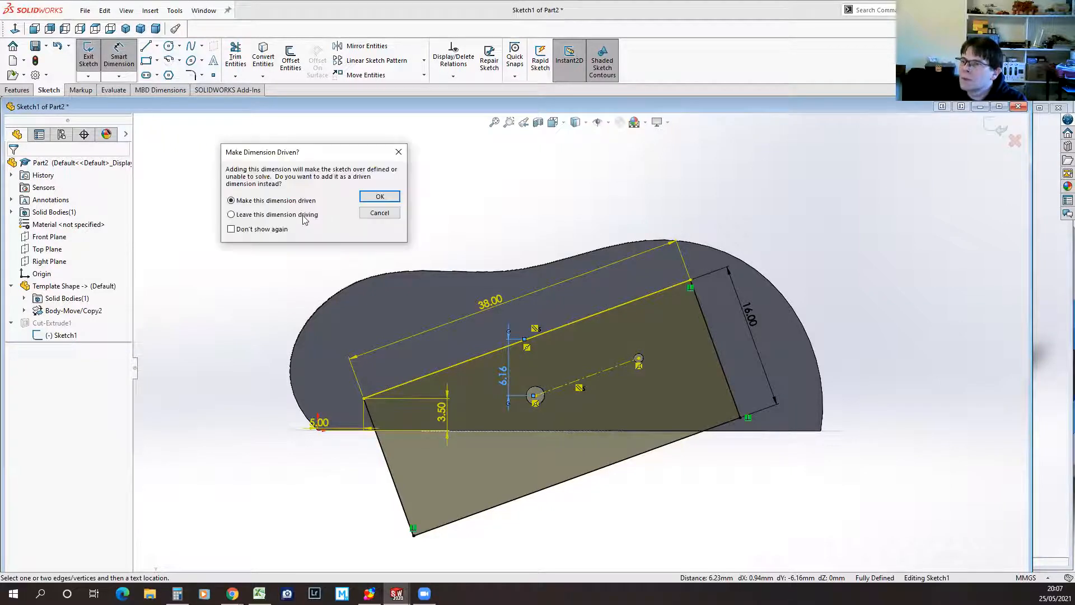
pyautogui.click(367, 198)
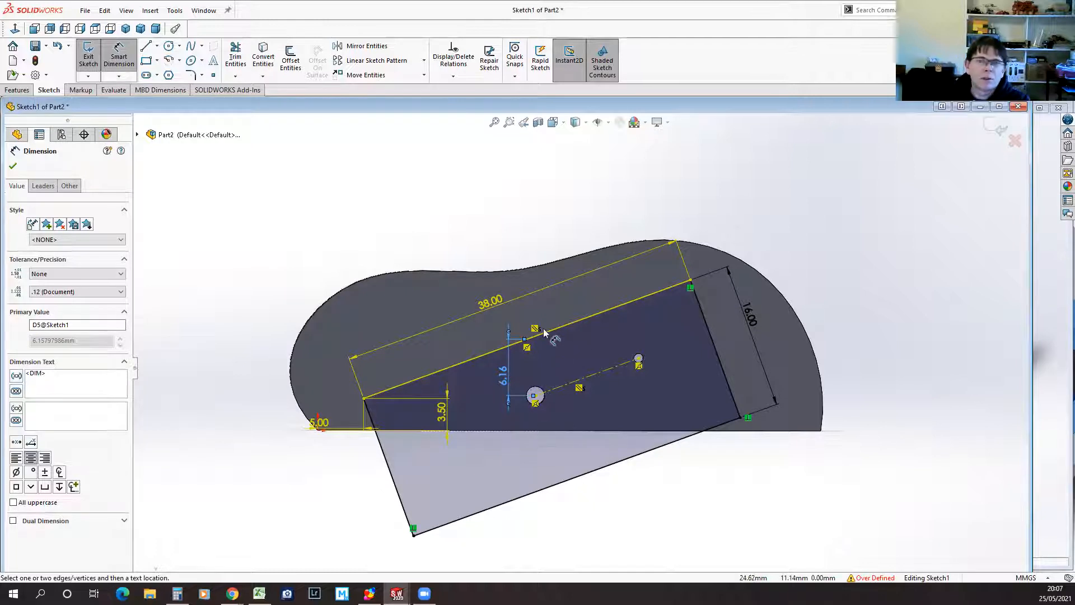
pyautogui.press('Escape')
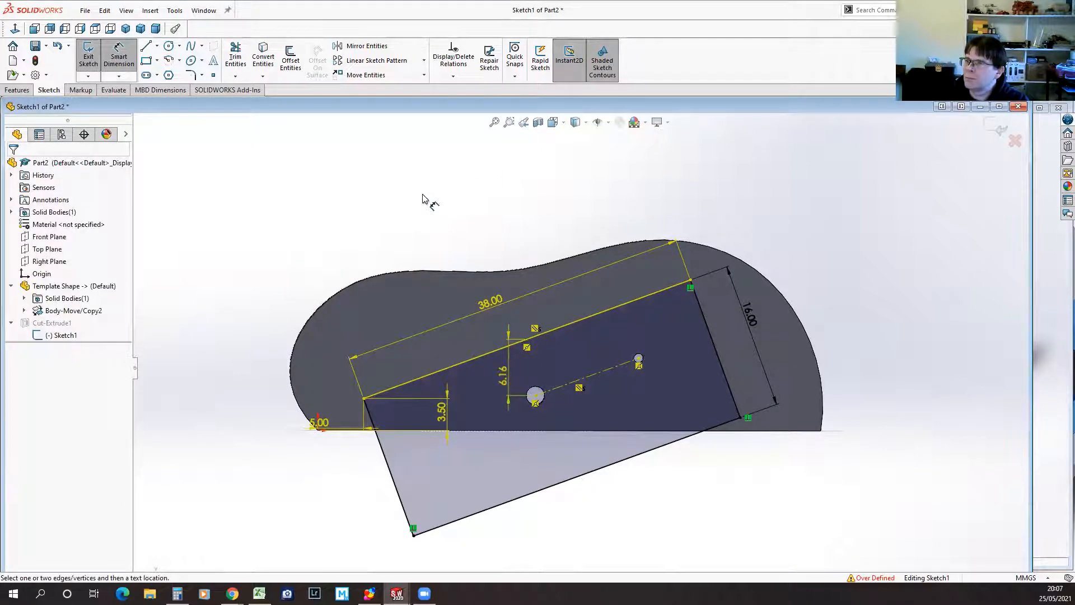
pyautogui.click(504, 385)
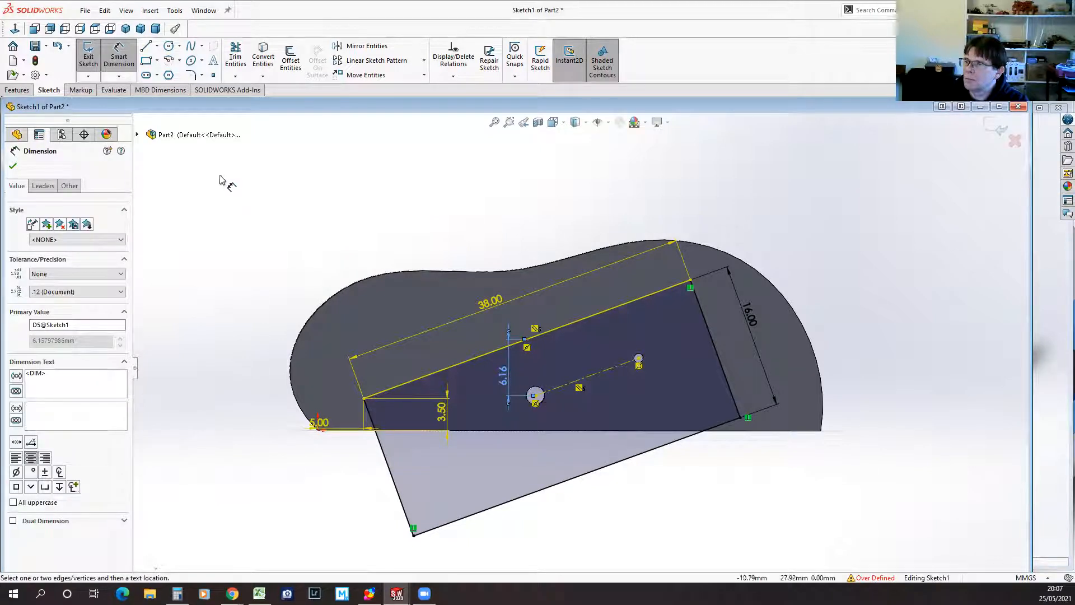
pyautogui.press('Escape')
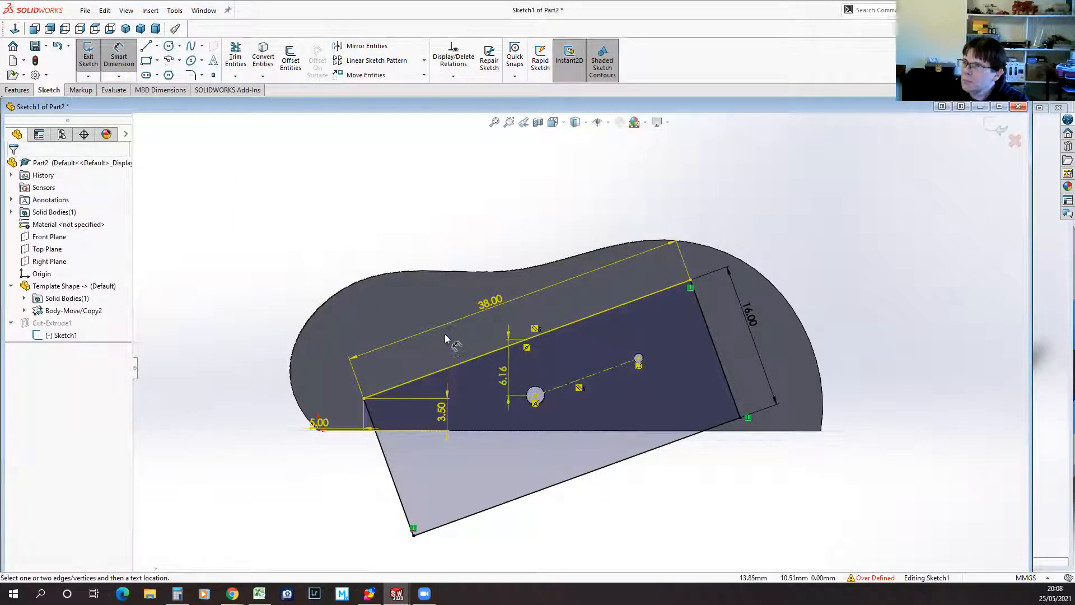
# Step: Delete the 3.50 mm and 5.00 mm dimensions that locate the rectangle's corner from the origin
pyautogui.click(442, 412)
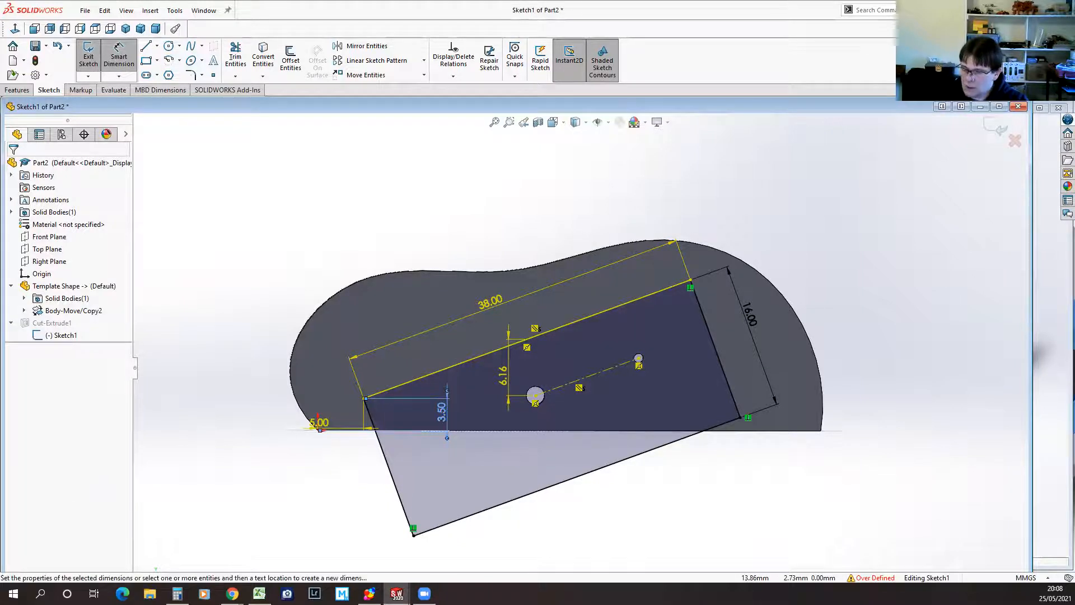
pyautogui.press('Delete')
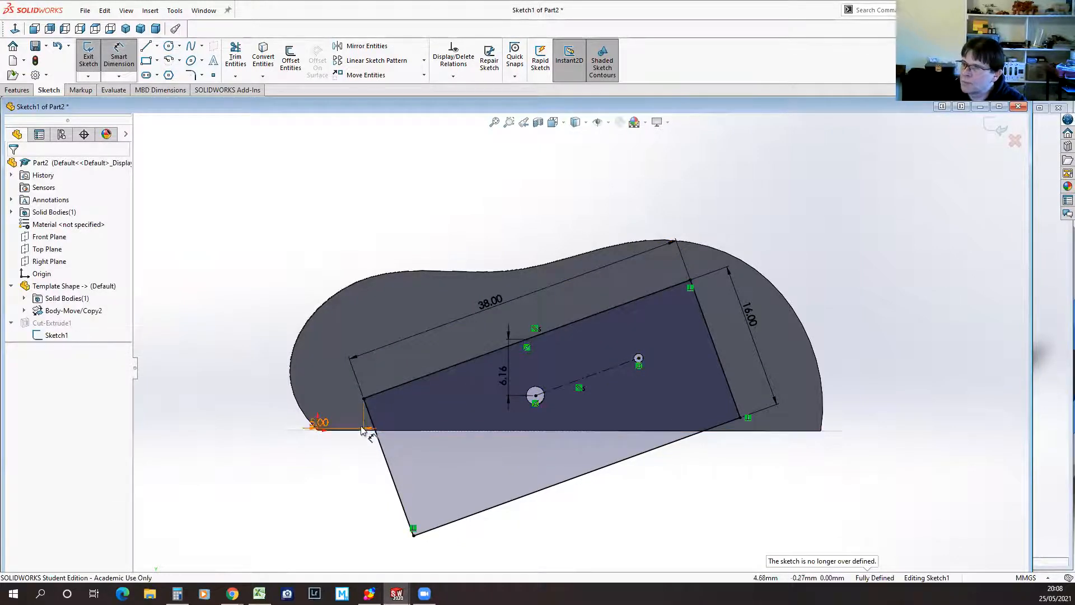
pyautogui.press('Delete')
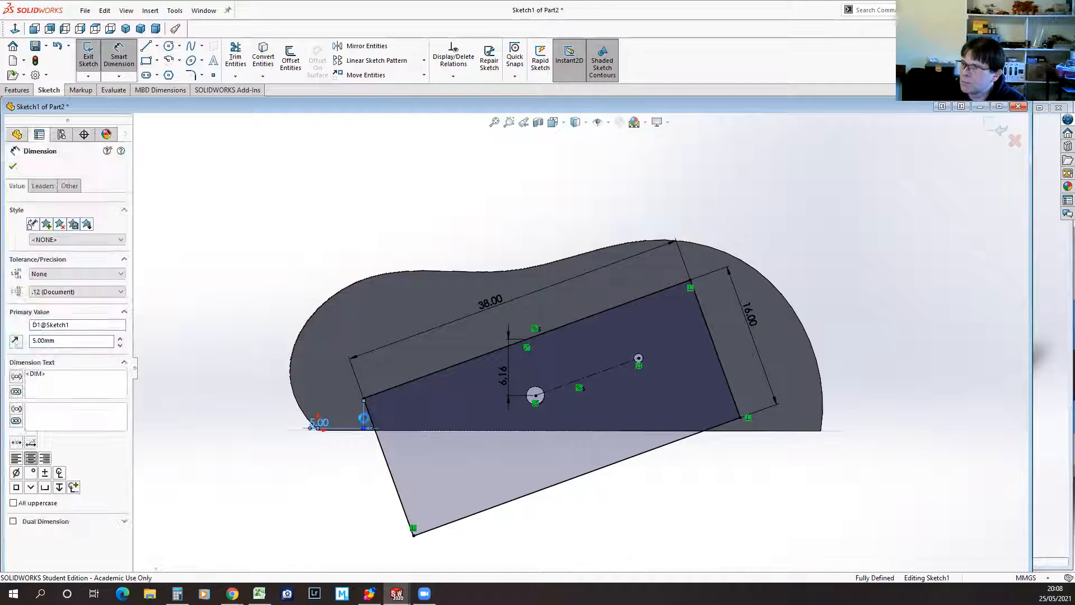
# Step: Try to set the vertical dimension between the upper edge's midpoint and the larger hole to 8 mm, and delete that dimension
pyautogui.click(503, 375)
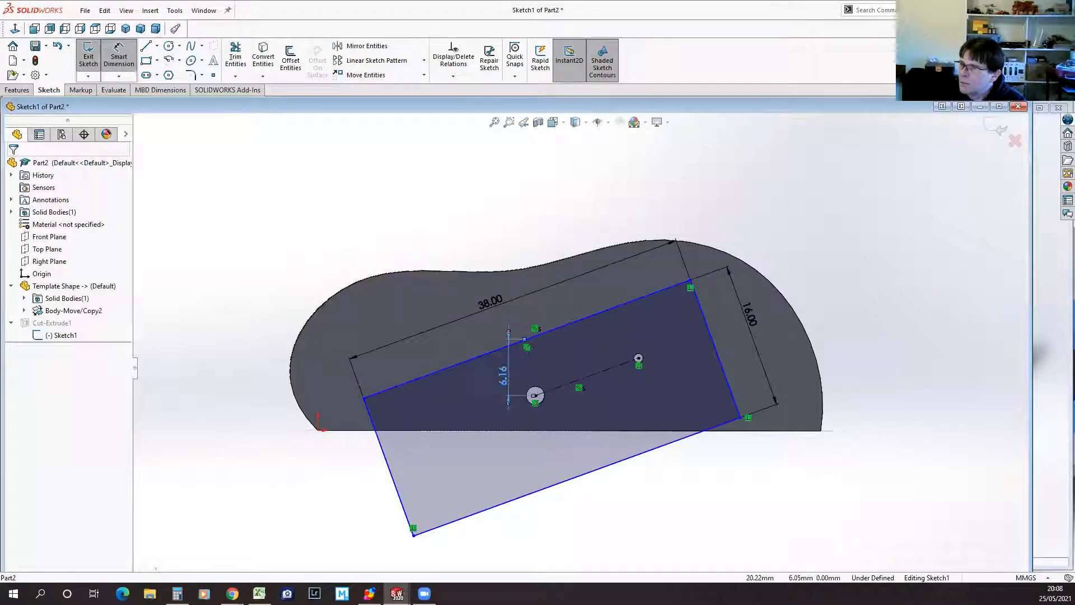
pyautogui.doubleClick(504, 375)
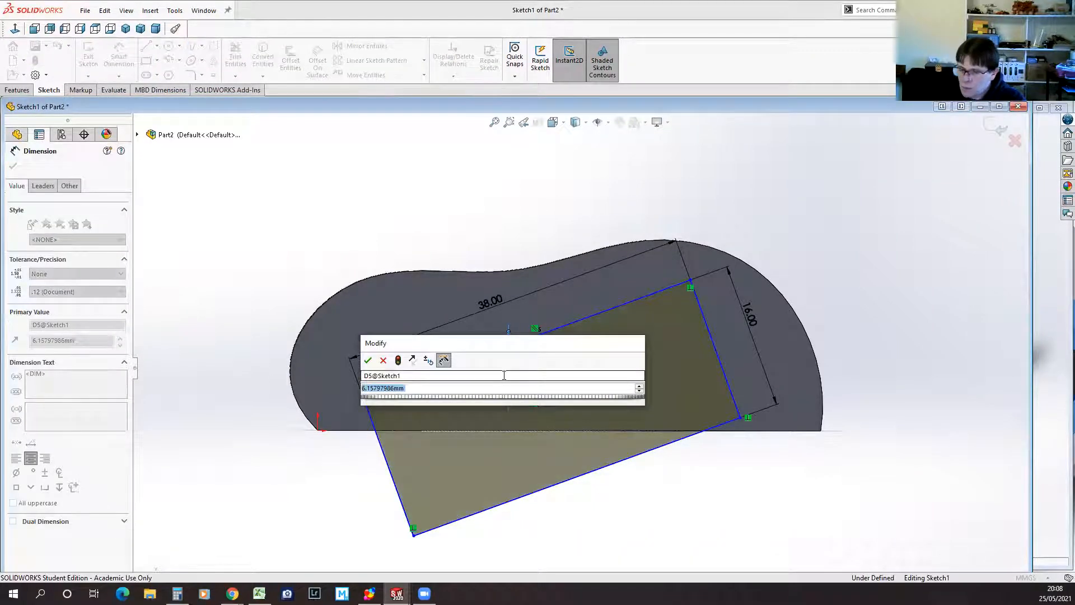
pyautogui.write('8')
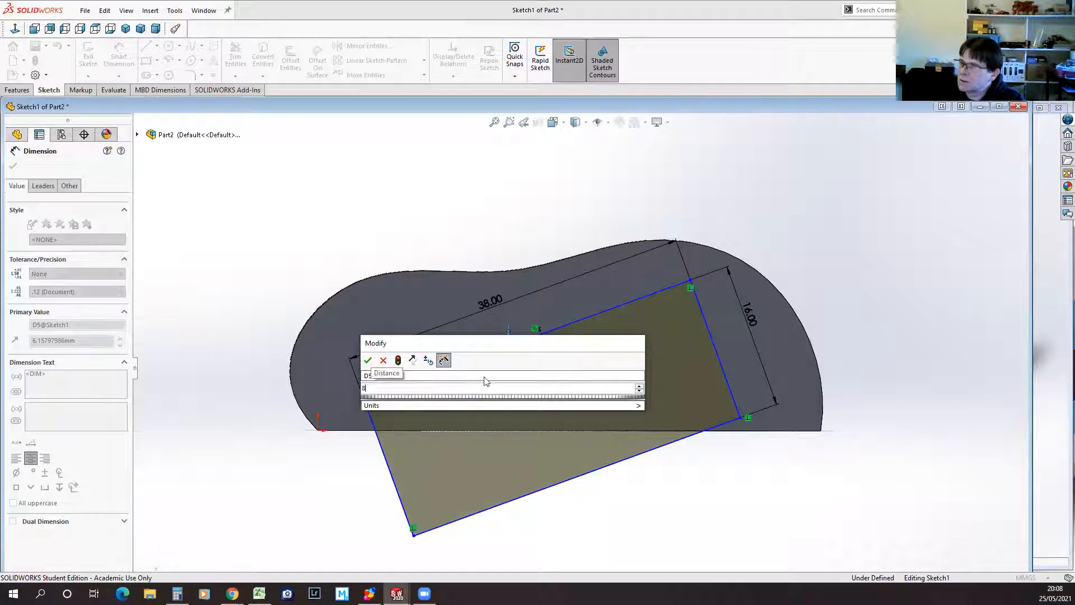
pyautogui.click(383, 360)
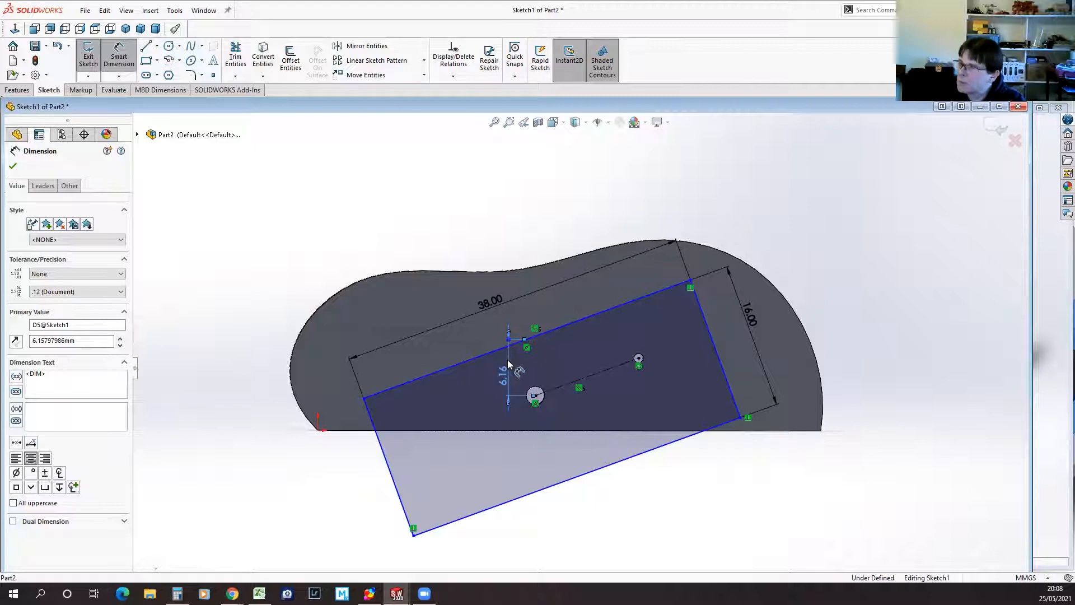
pyautogui.press('Delete')
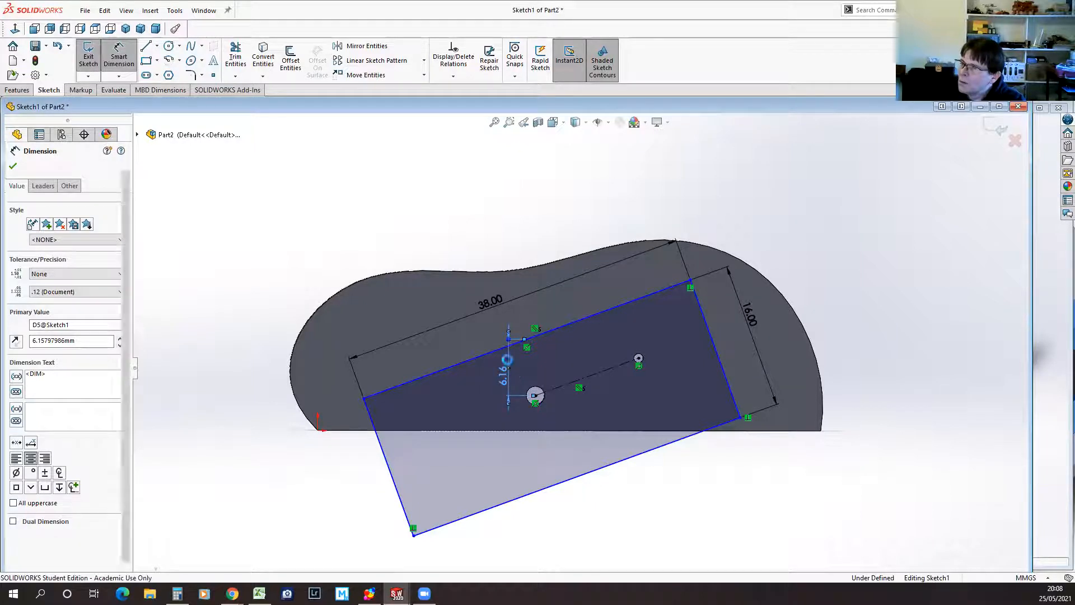
# Step: Dimension the aligned distance from the larger hole's centre to the midpoint of the rectangle's upper long edge as 8 mm
pyautogui.click(536, 395)
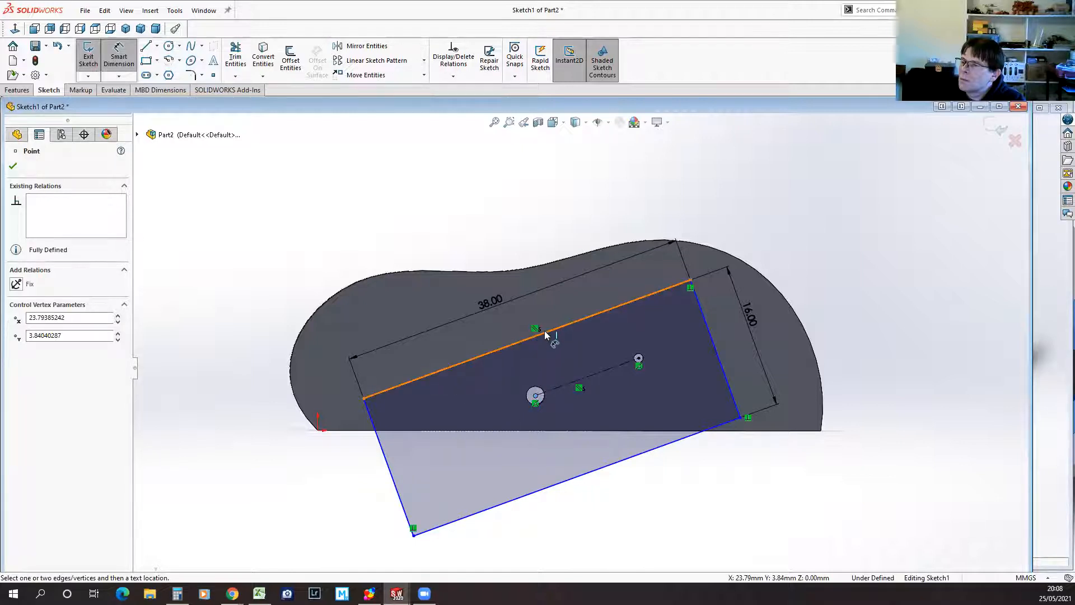
pyautogui.click(526, 342)
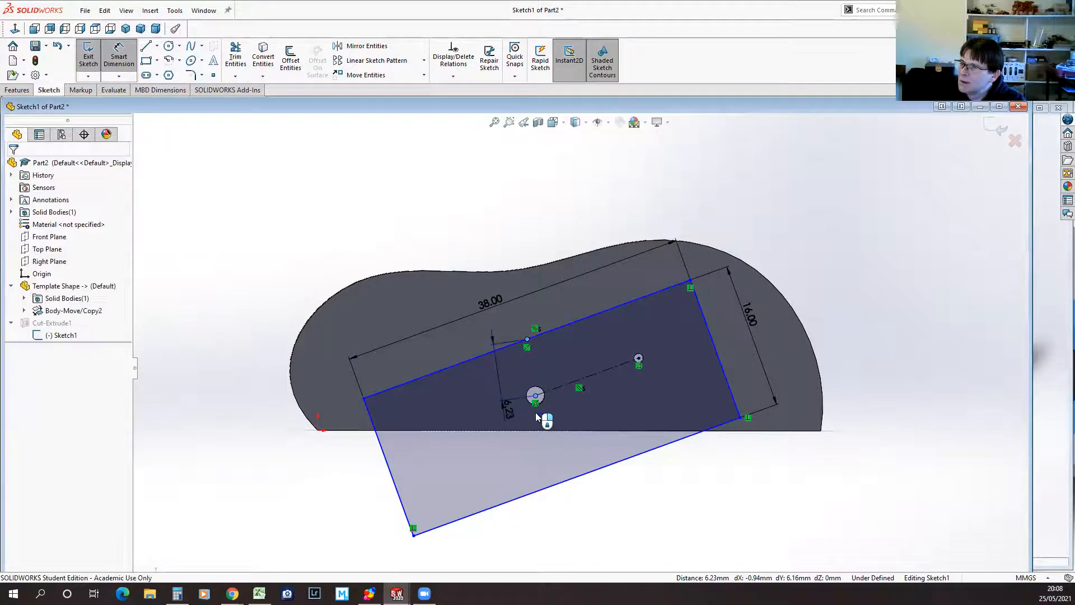
pyautogui.click(567, 413)
pyautogui.write('8')
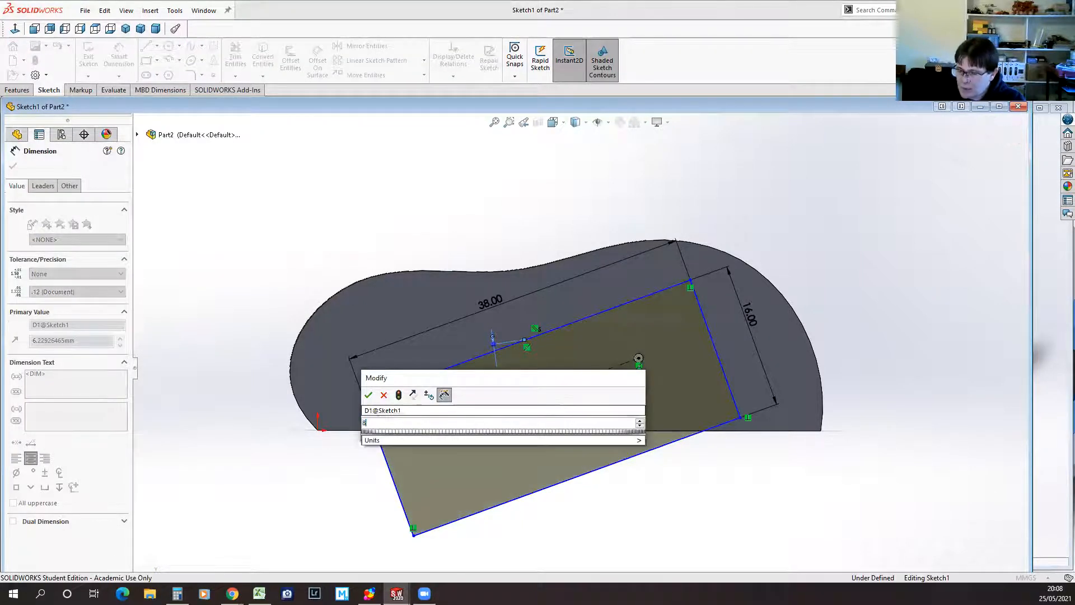
pyautogui.press('Return')
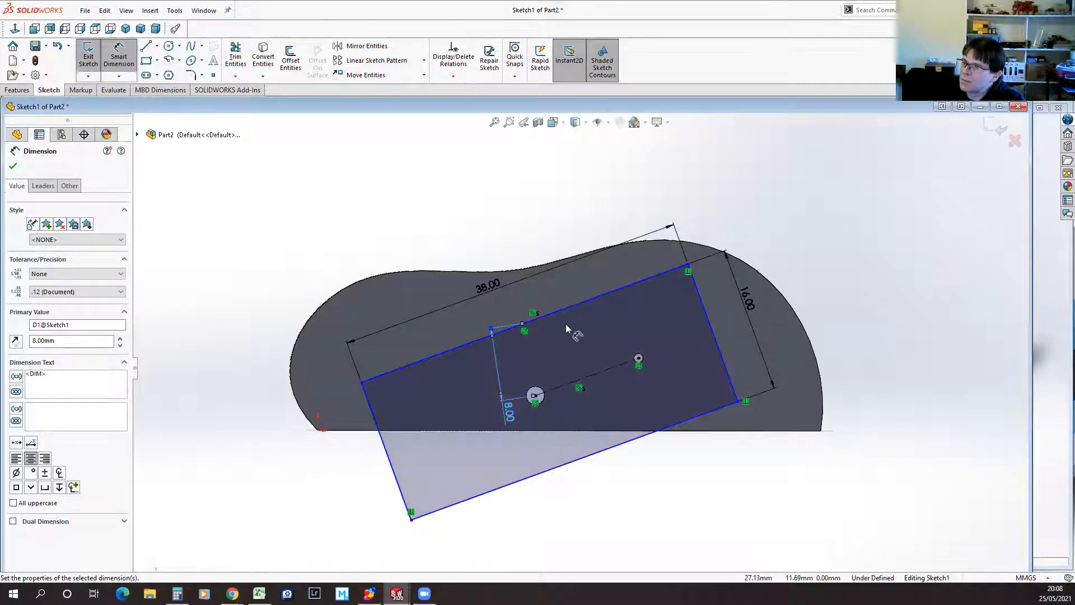
# Step: Dimension the aligned distance from the midpoint of the rectangle's lower long edge to the larger hole's centre as 8 mm
pyautogui.click(574, 461)
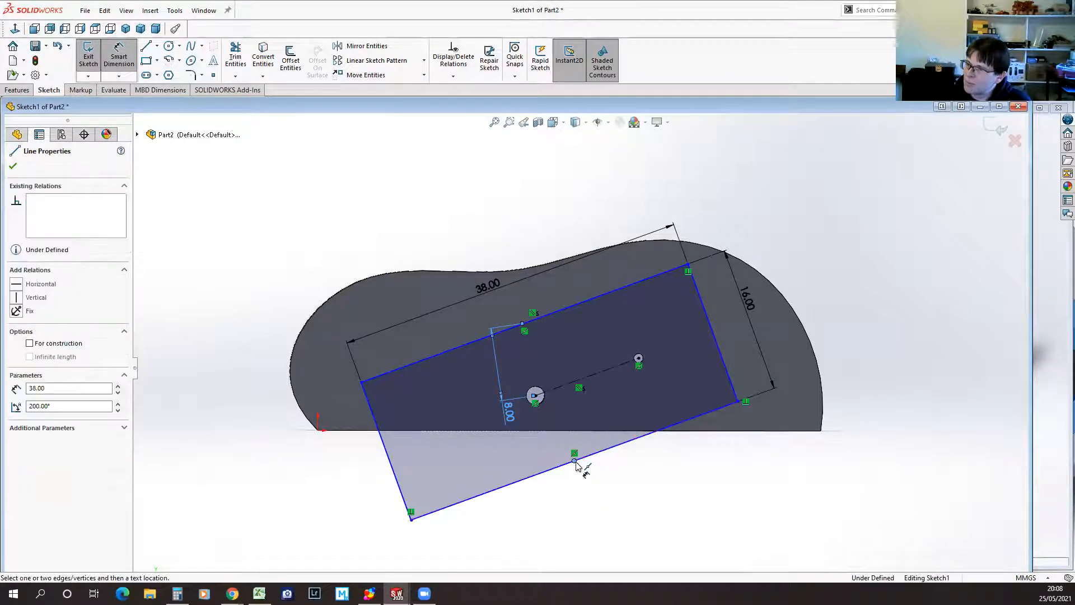
pyautogui.click(536, 396)
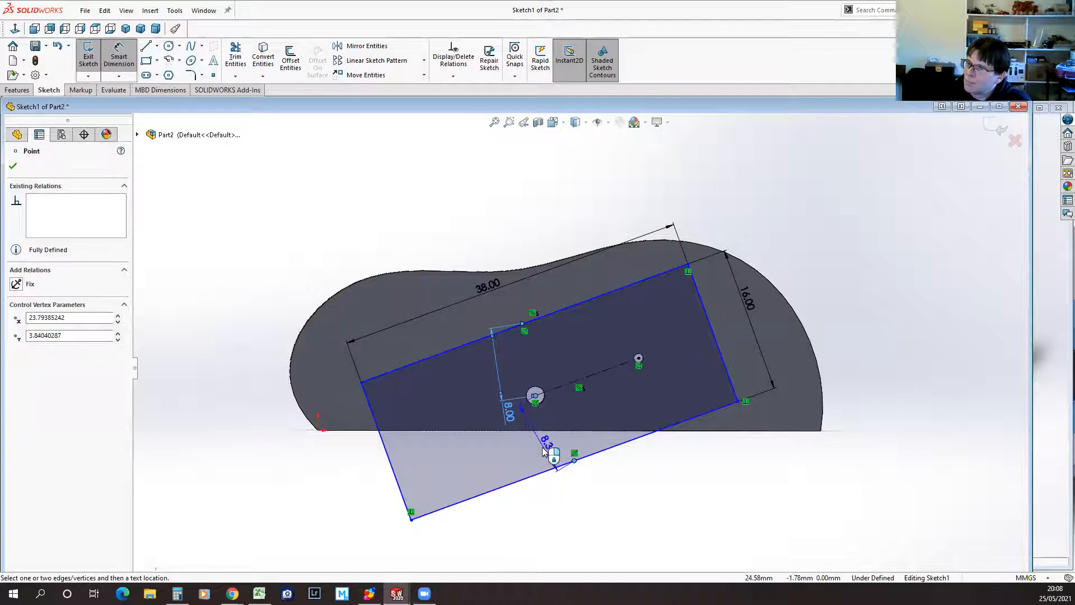
pyautogui.click(549, 452)
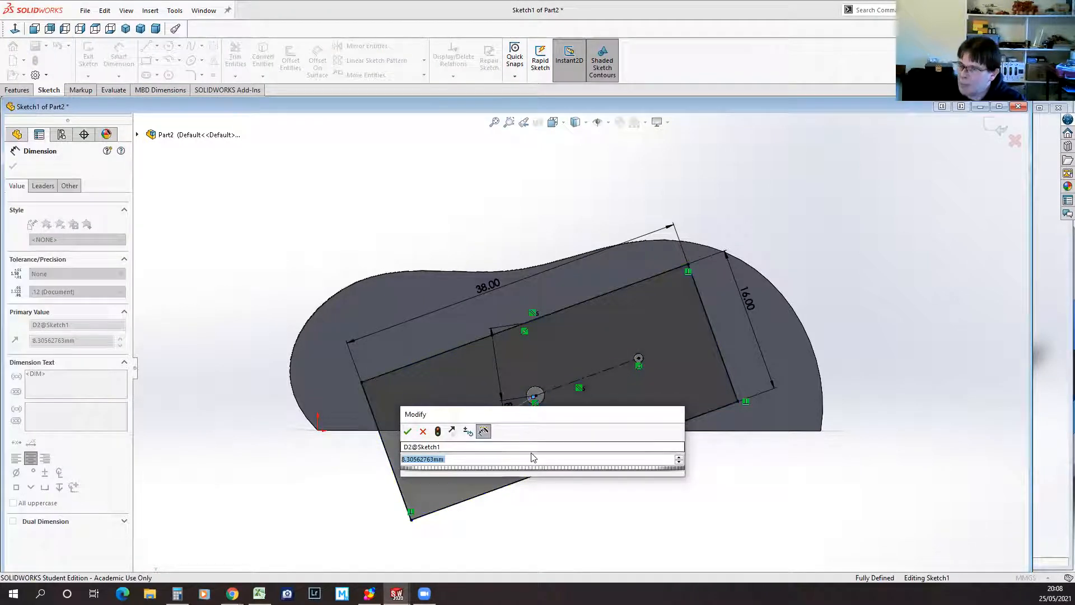
pyautogui.write('8')
pyautogui.press('Return')
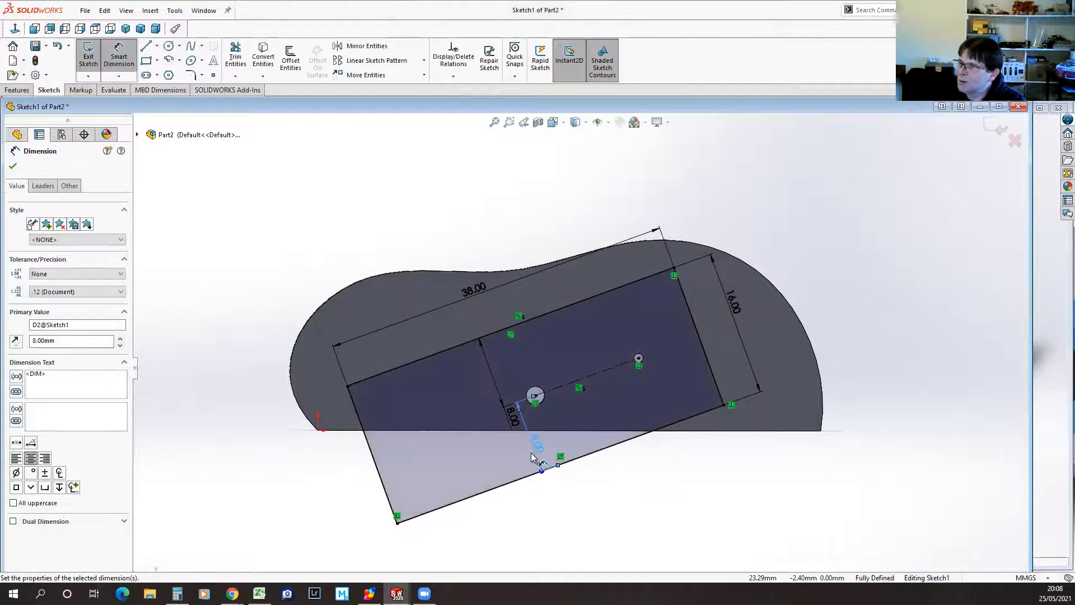
pyautogui.click(14, 167)
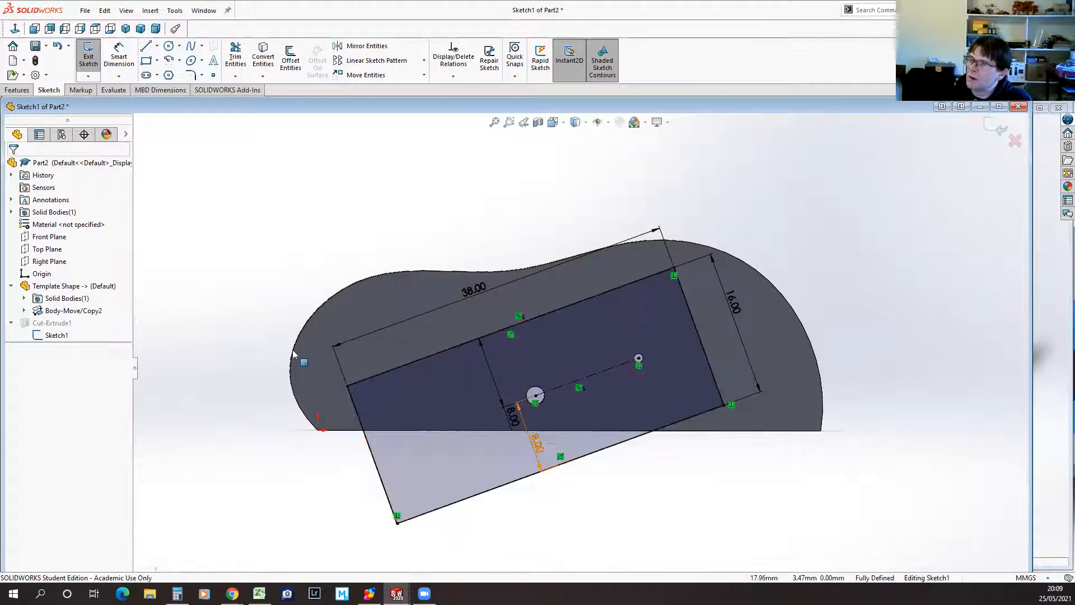
# Step: Finish editing the rectangle sketch so the blade pocket cut rebuilds in its new position
pyautogui.click(88, 56)
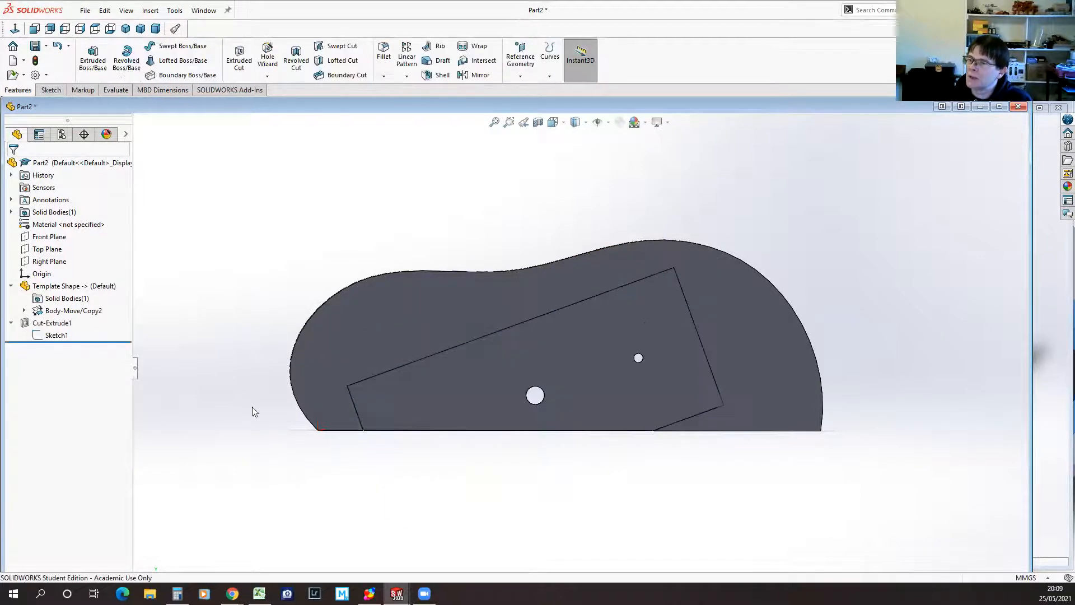
pyautogui.moveTo(663, 527); pyautogui.dragTo(562, 444, button='middle')
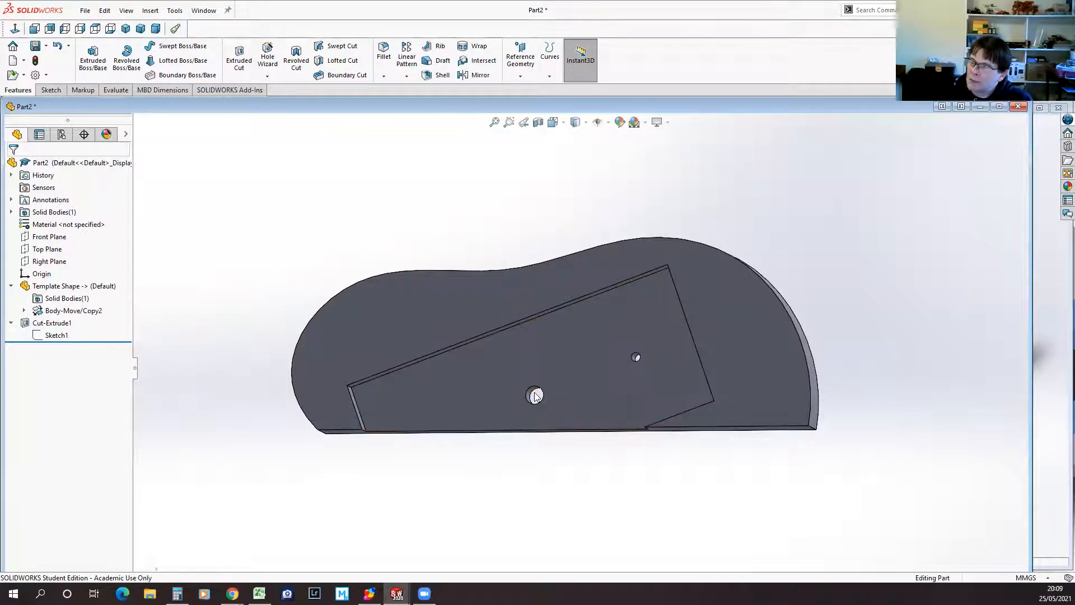
pyautogui.moveTo(542, 465); pyautogui.dragTo(537, 492, button='middle')
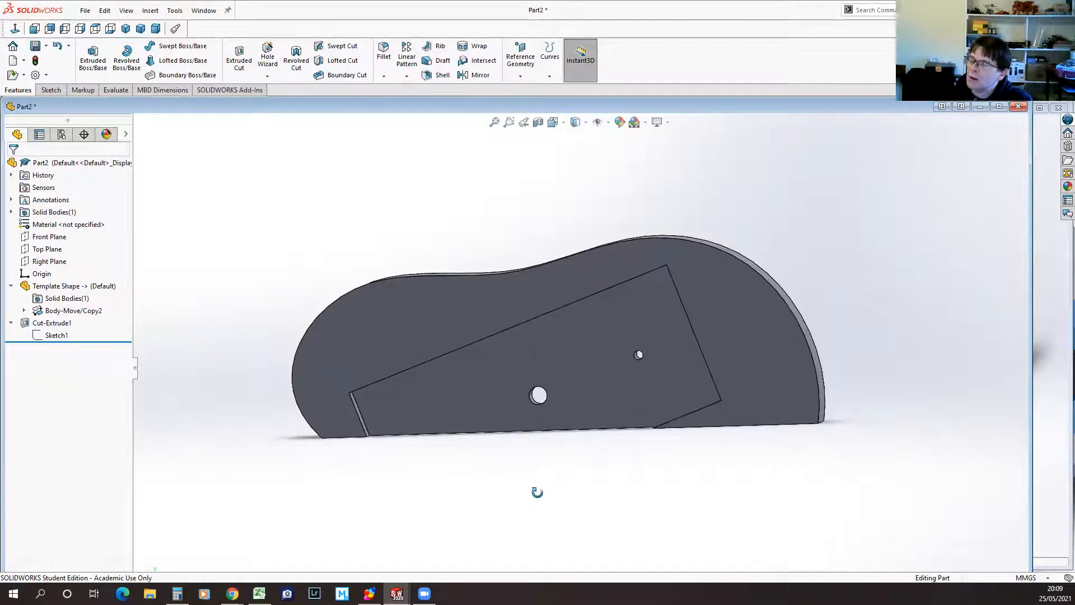
# Step: Start a boss extrude with a new sketch on the plate's plain face opposite the blade pocket
pyautogui.click(94, 53)
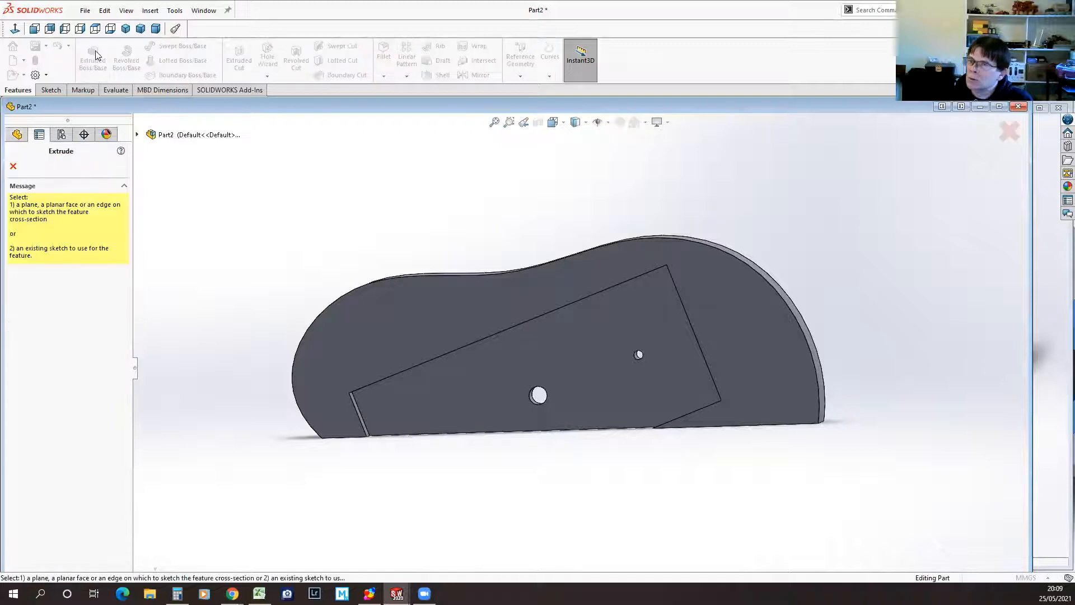
pyautogui.moveTo(801, 487)
pyautogui.mouseDown(button='middle')
pyautogui.moveTo(624, 520)
pyautogui.moveTo(544, 412)
pyautogui.mouseUp(button='middle')
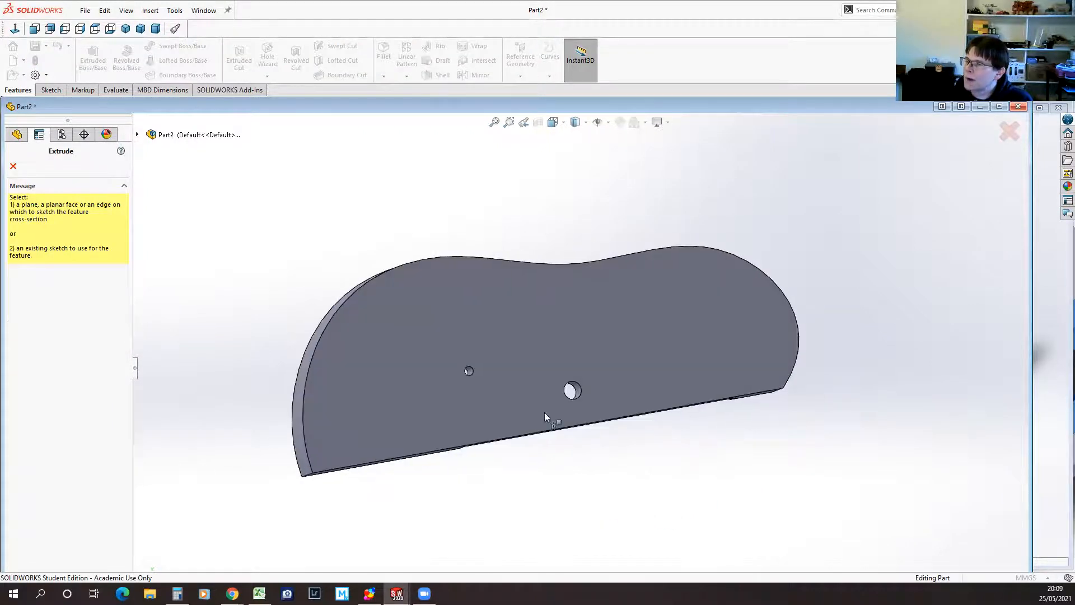
pyautogui.click(529, 383)
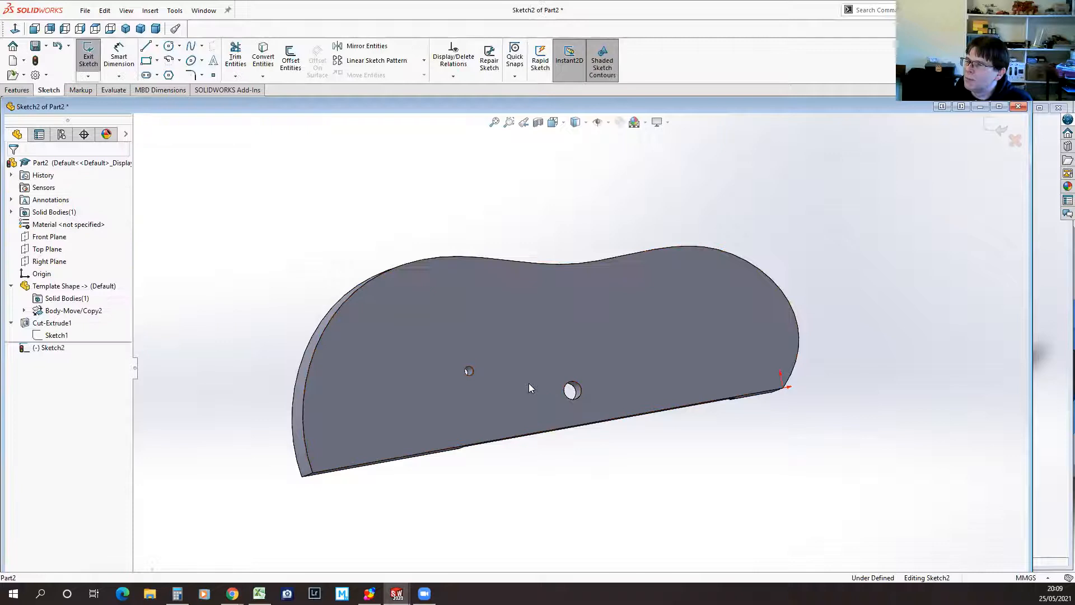
pyautogui.click(168, 47)
pyautogui.click(571, 391)
pyautogui.click(583, 391)
pyautogui.moveTo(607, 408); pyautogui.dragTo(569, 395, button='middle')
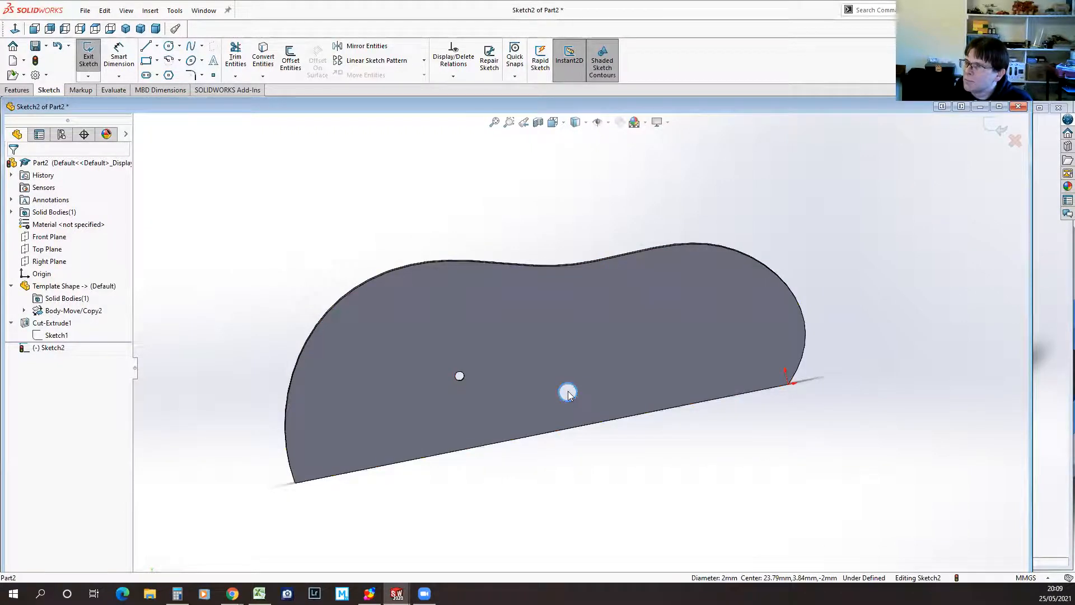
# Step: Sketch two circles concentric with the locating holes, about 4.1 mm in diameter on the larger and 3.4 mm on the smaller
pyautogui.click(168, 47)
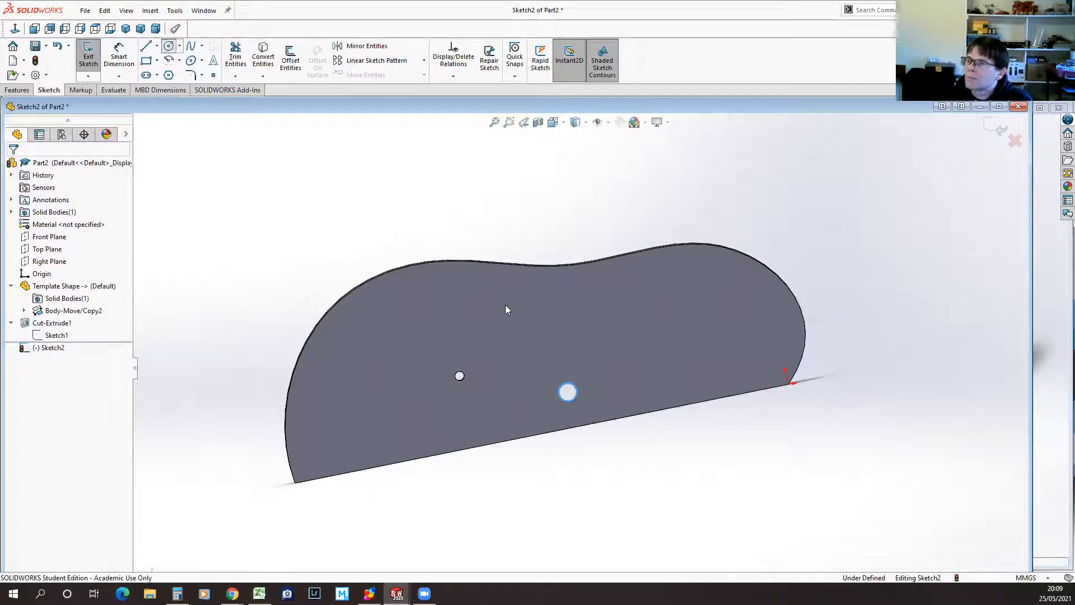
pyautogui.click(568, 392)
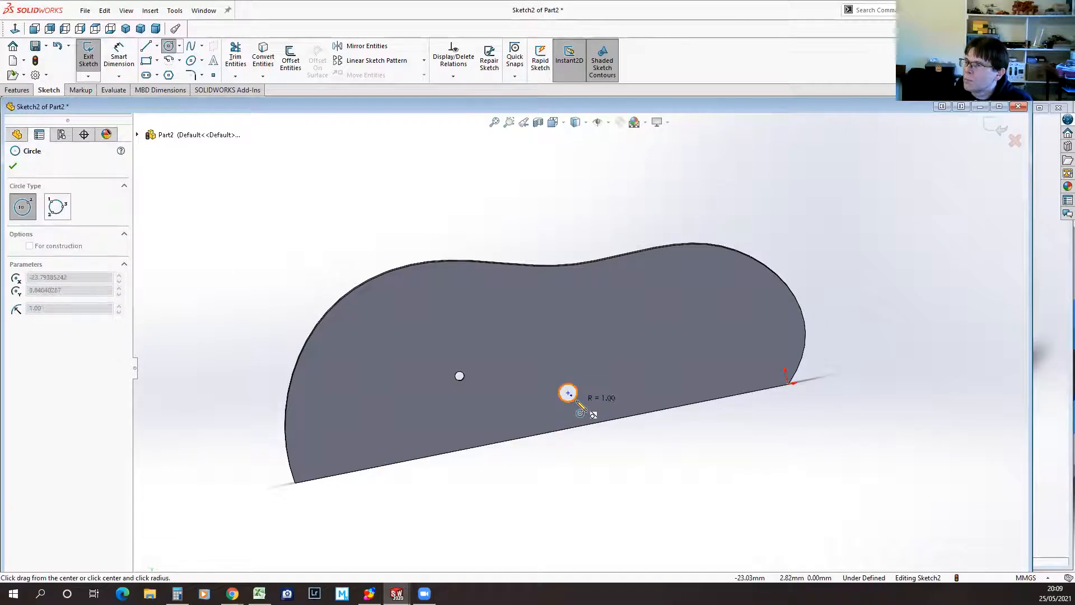
pyautogui.click(581, 407)
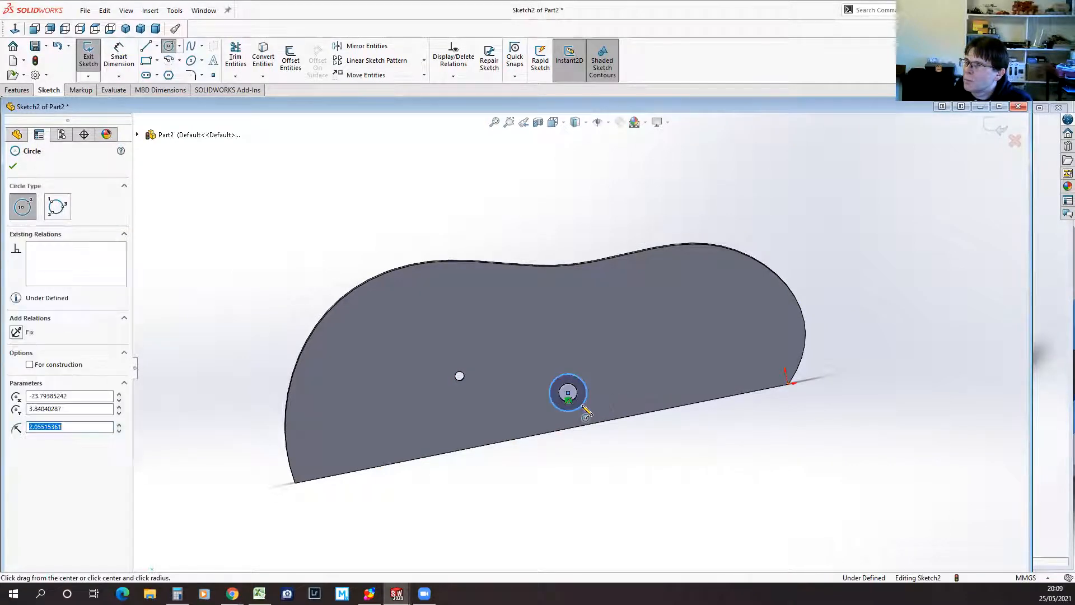
pyautogui.click(459, 376)
pyautogui.click(475, 395)
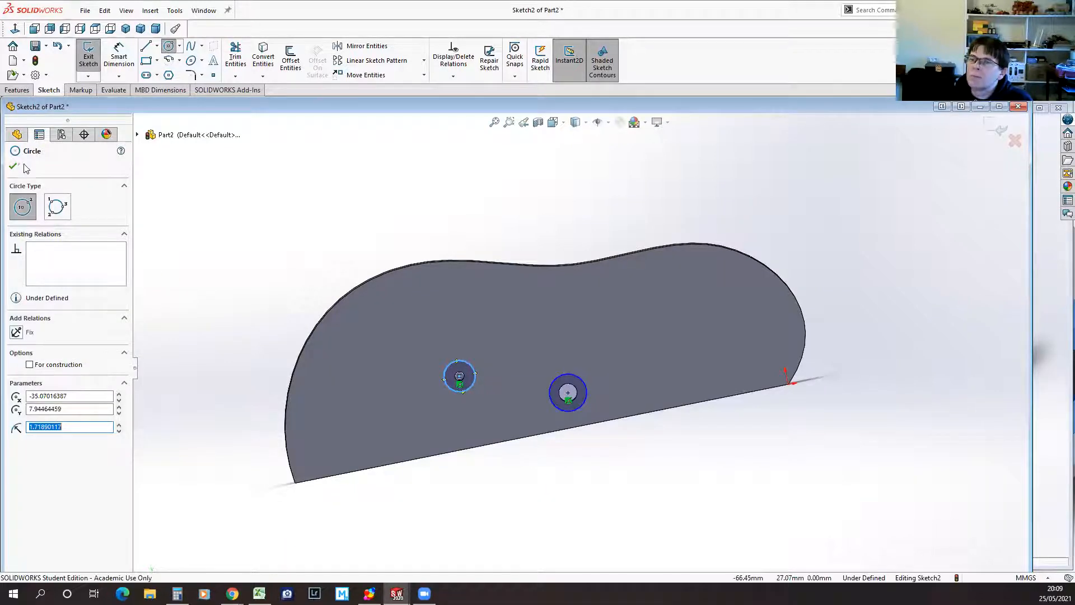
pyautogui.click(13, 167)
# Step: Dimension the circle around the smaller hole to a diameter of 3 mm
pyautogui.click(119, 56)
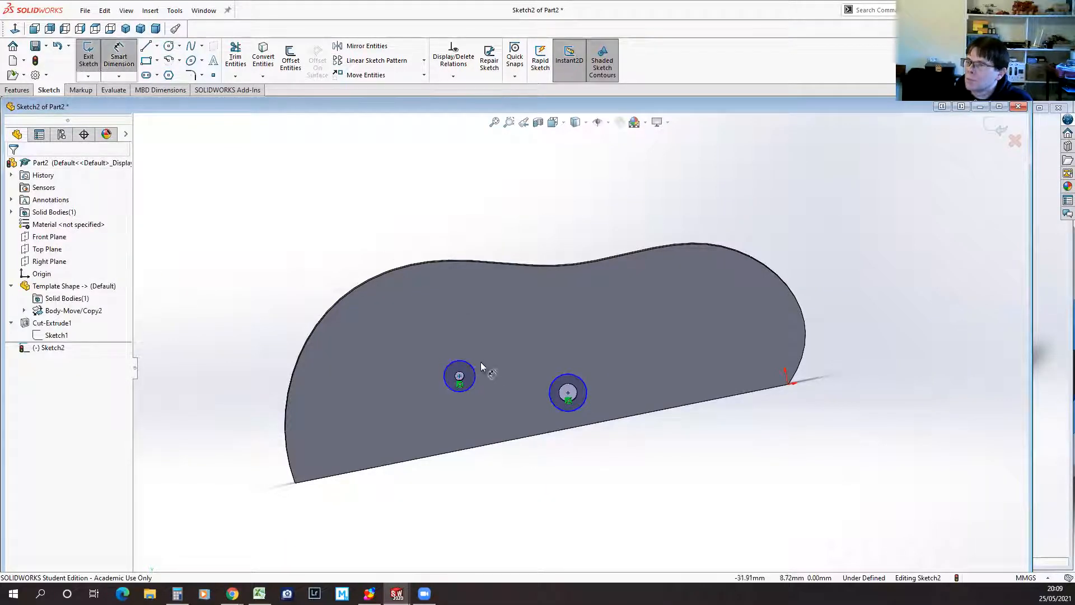
pyautogui.click(470, 367)
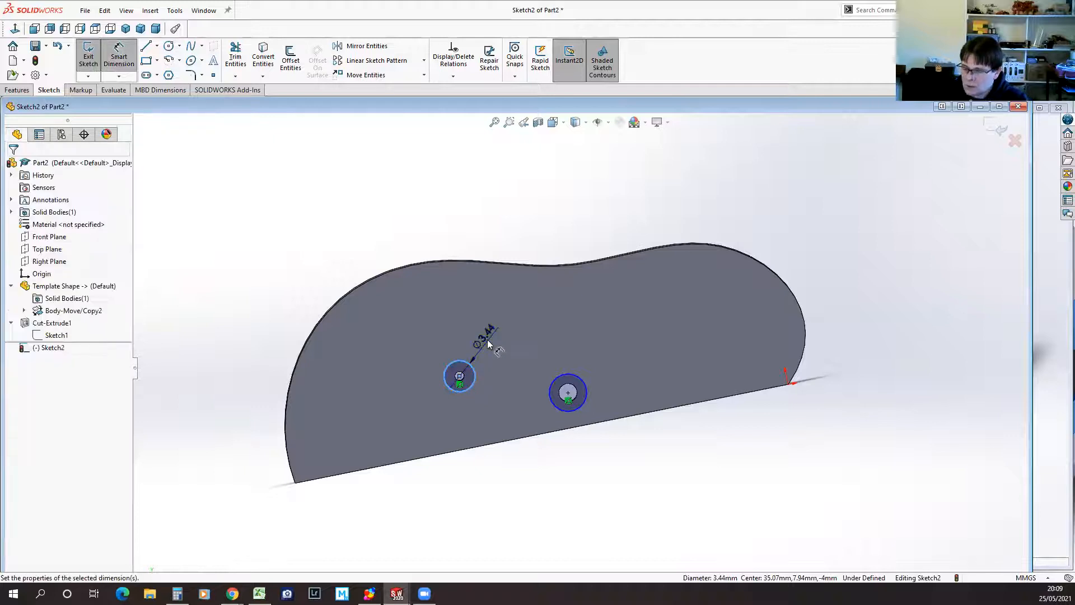
pyautogui.click(490, 343)
pyautogui.write('3')
pyautogui.press('Return')
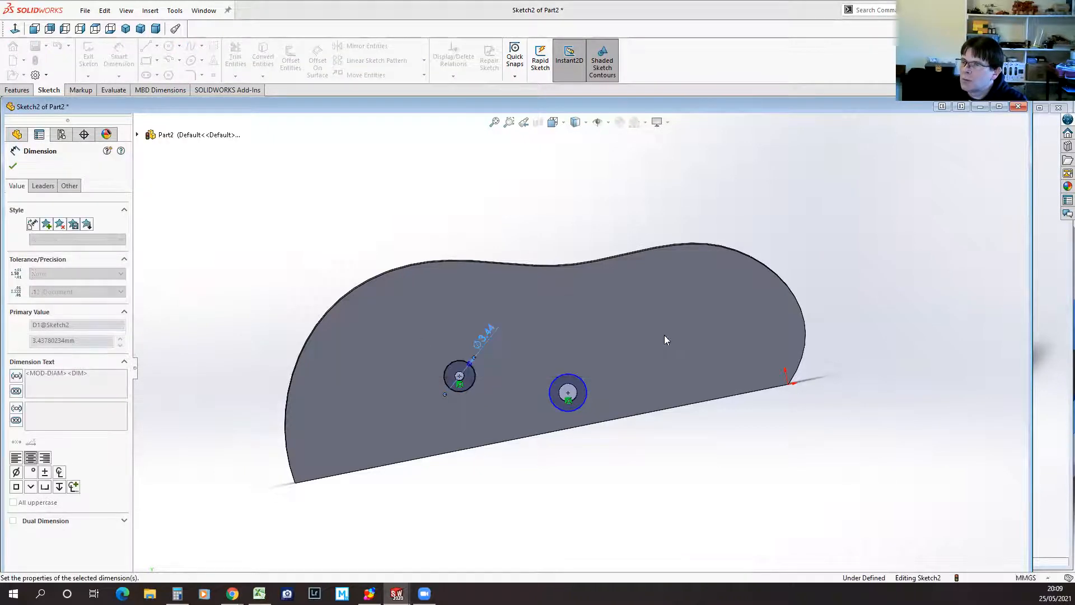
# Step: Dimension the circle around the larger hole to a diameter of 4 mm
pyautogui.click(580, 376)
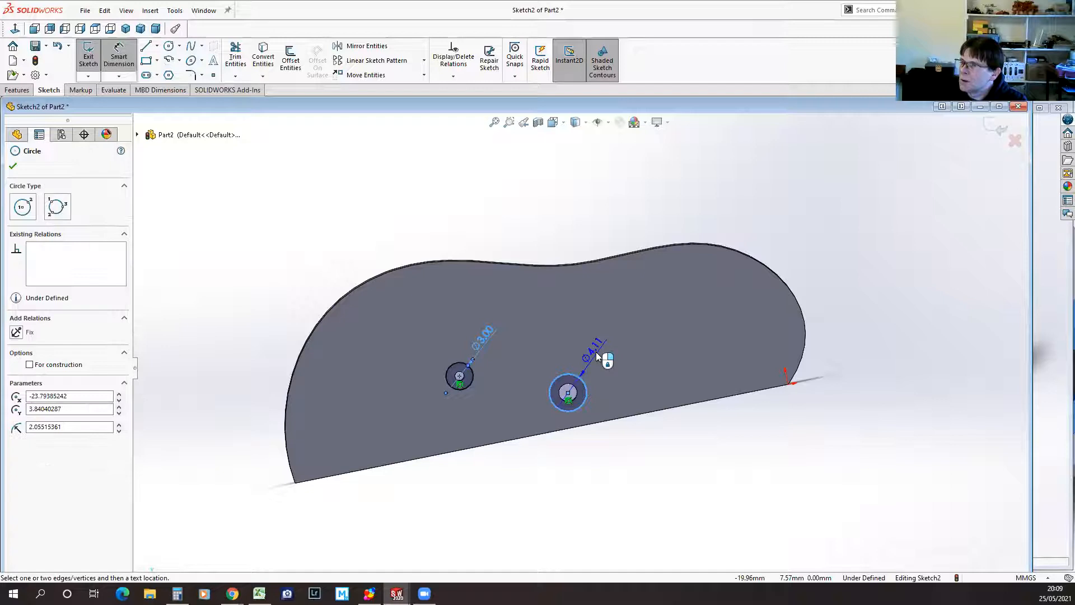
pyautogui.click(597, 358)
pyautogui.write('4')
pyautogui.press('Return')
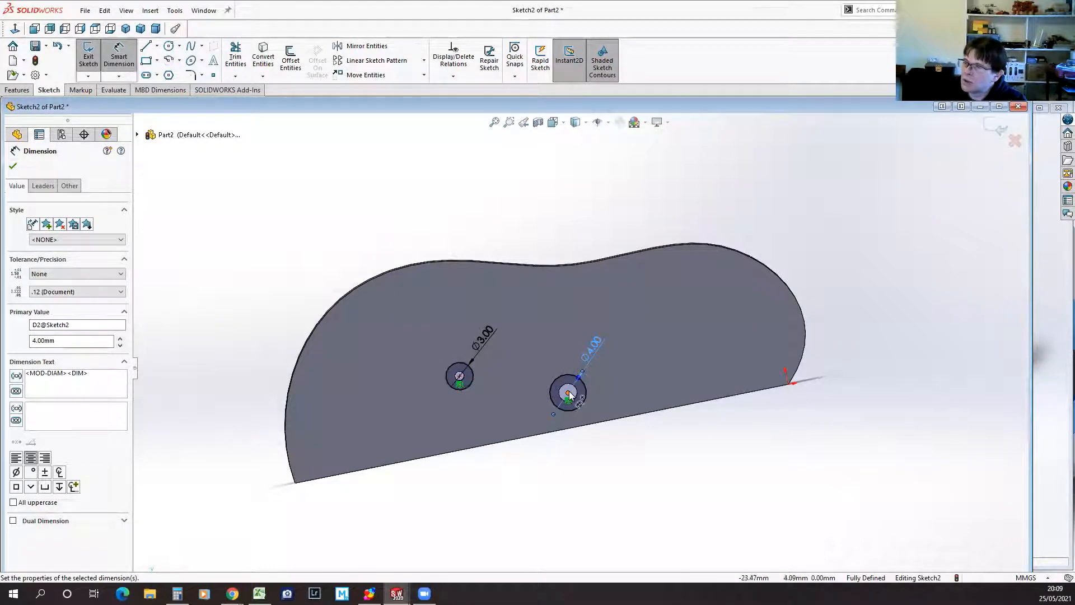
pyautogui.click(13, 166)
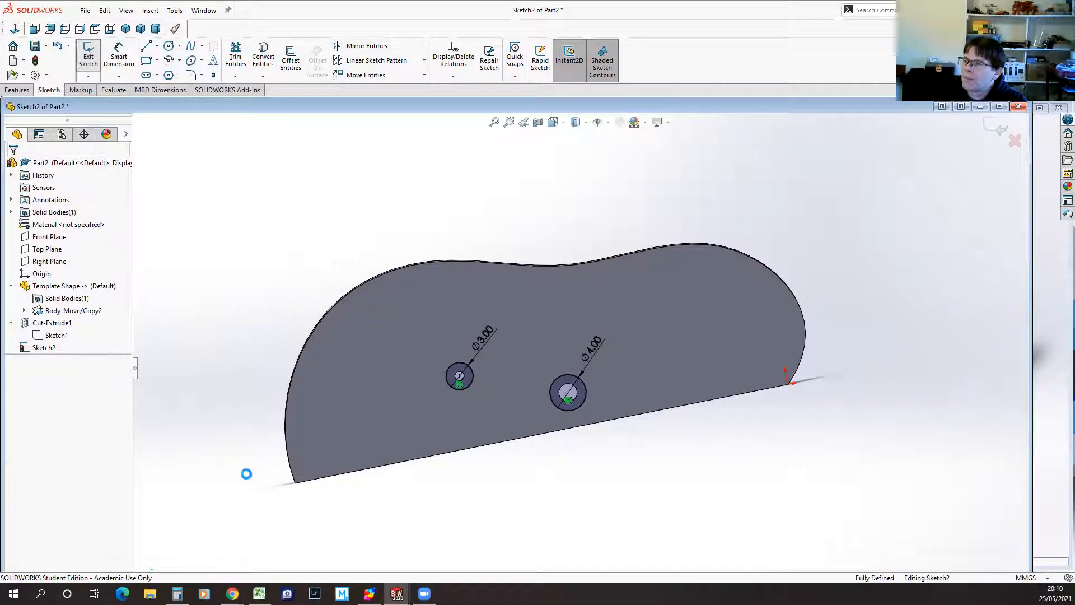
# Step: Extrude both circles 5 mm in the reversed direction, through the plate and out of the blade pocket
pyautogui.moveTo(243, 480); pyautogui.dragTo(358, 462, button='middle')
pyautogui.click(16, 233)
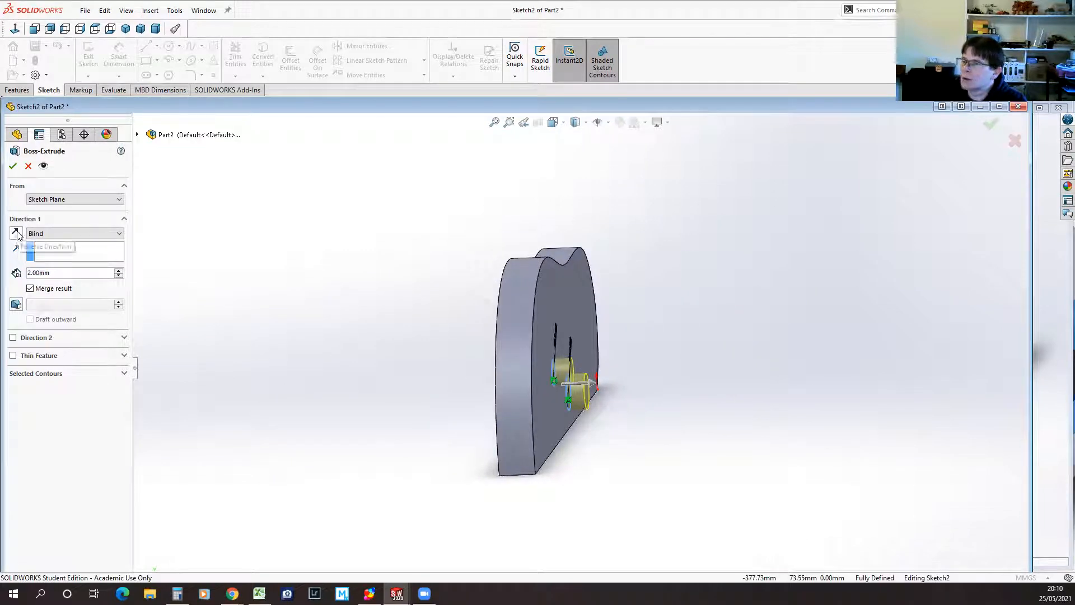
pyautogui.moveTo(384, 442); pyautogui.dragTo(443, 448, button='middle')
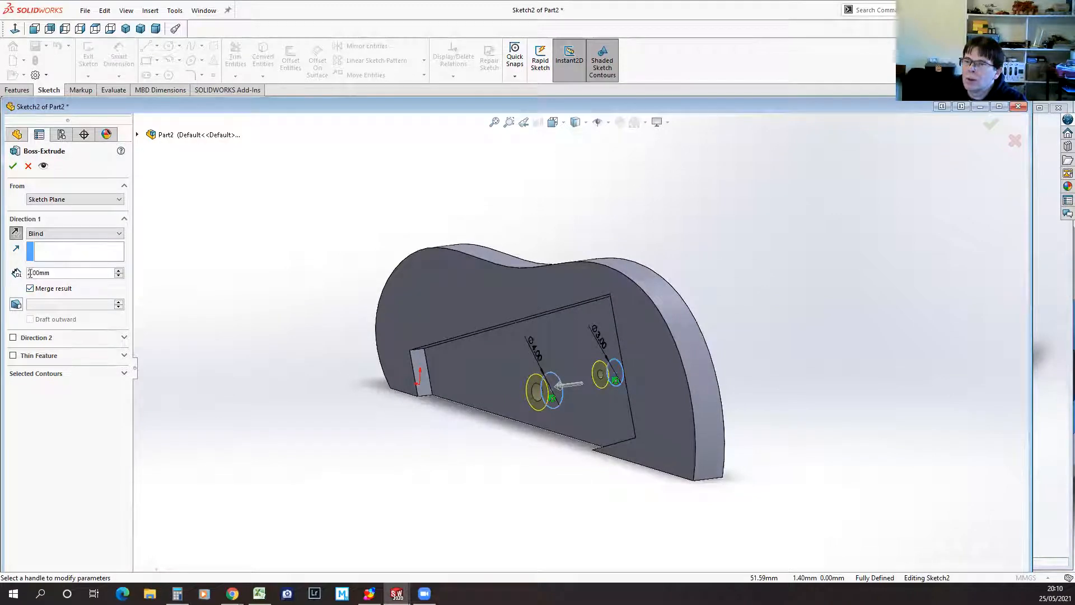
pyautogui.moveTo(32, 274); pyautogui.dragTo(28, 273)
pyautogui.write('5')
pyautogui.press('Return')
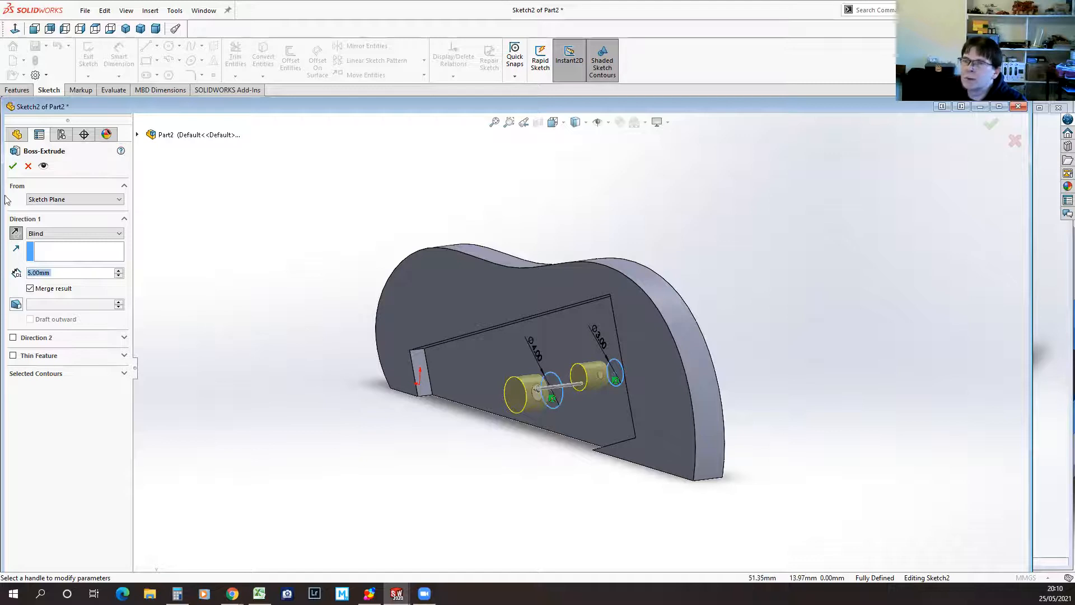
pyautogui.click(12, 166)
# Step: Save the part as Blade Holder Pt1 in the CAD Club Session 4 folder
pyautogui.moveTo(324, 444); pyautogui.dragTo(456, 504, button='middle')
pyautogui.click(520, 491)
pyautogui.moveTo(759, 506); pyautogui.dragTo(635, 560, button='middle')
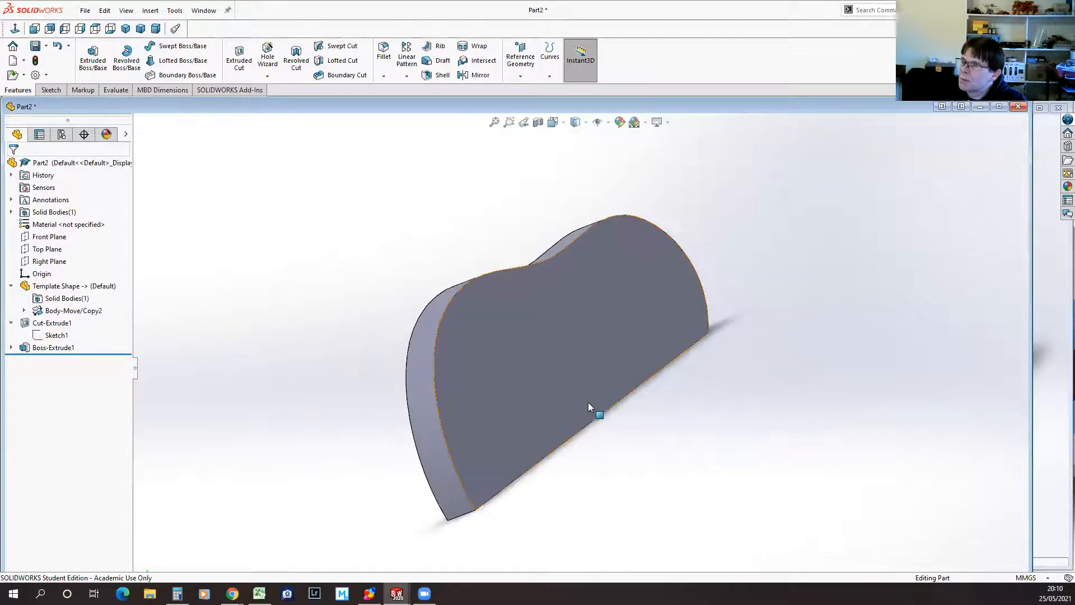
pyautogui.moveTo(302, 472); pyautogui.dragTo(452, 424, button='middle')
pyautogui.scroll(-2, 442, 437)
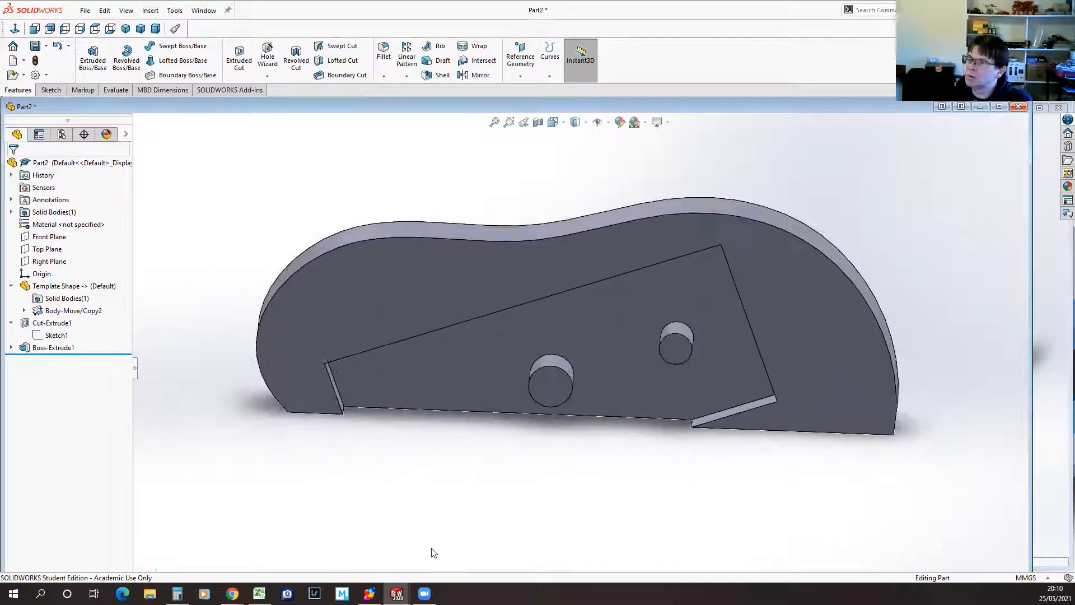
pyautogui.click(36, 45)
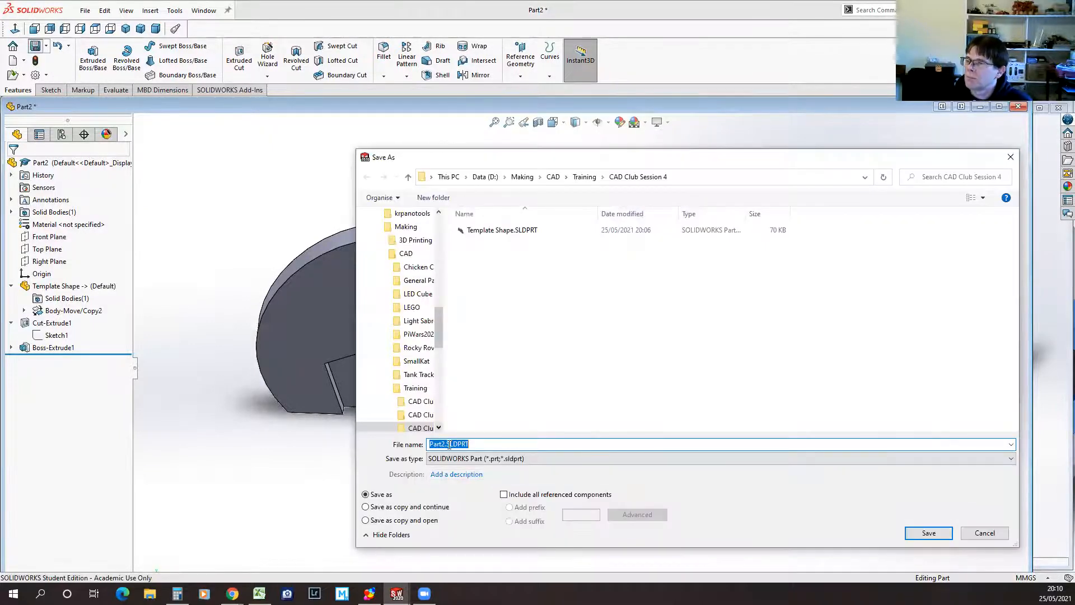
pyautogui.click(443, 443)
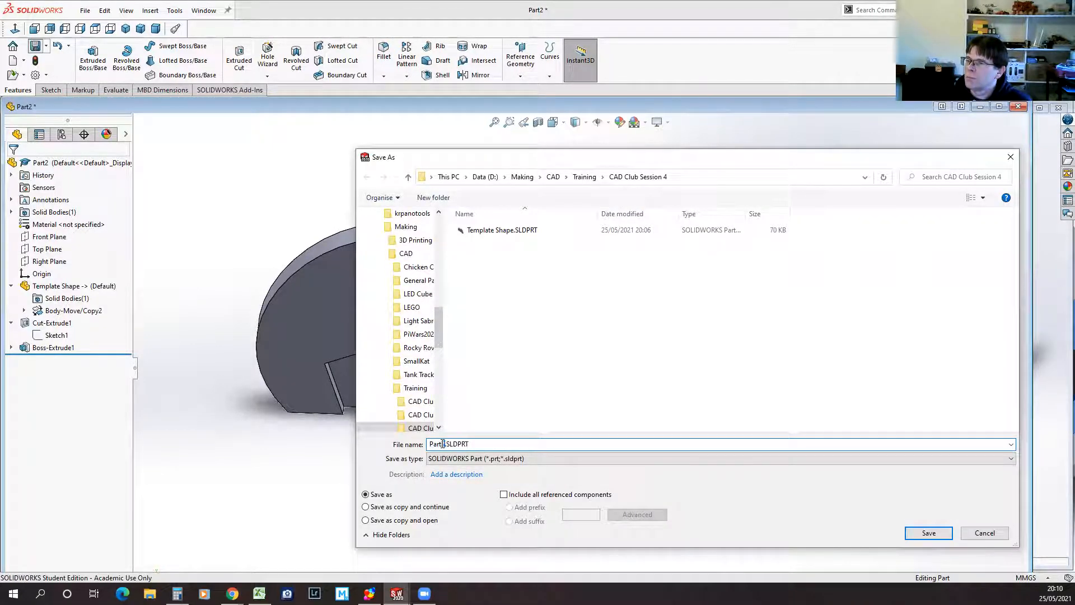
pyautogui.write('Blade Holder Pt1')
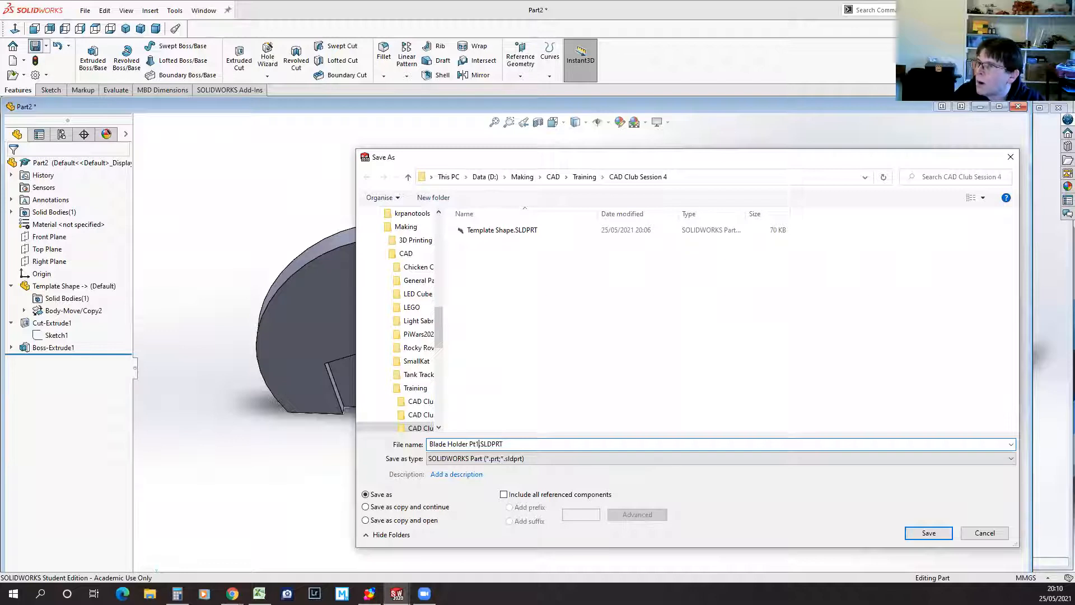
pyautogui.press('Return')
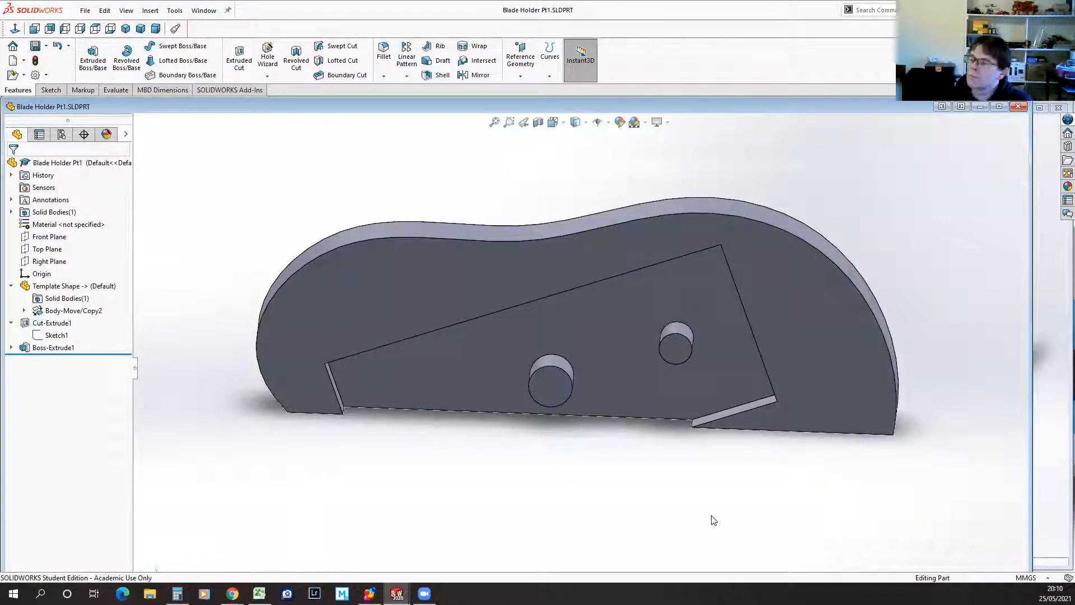
# Step: Save the part again under the new name Blade Holder Pt2 in the same folder
pyautogui.moveTo(718, 533); pyautogui.dragTo(717, 470, button='middle')
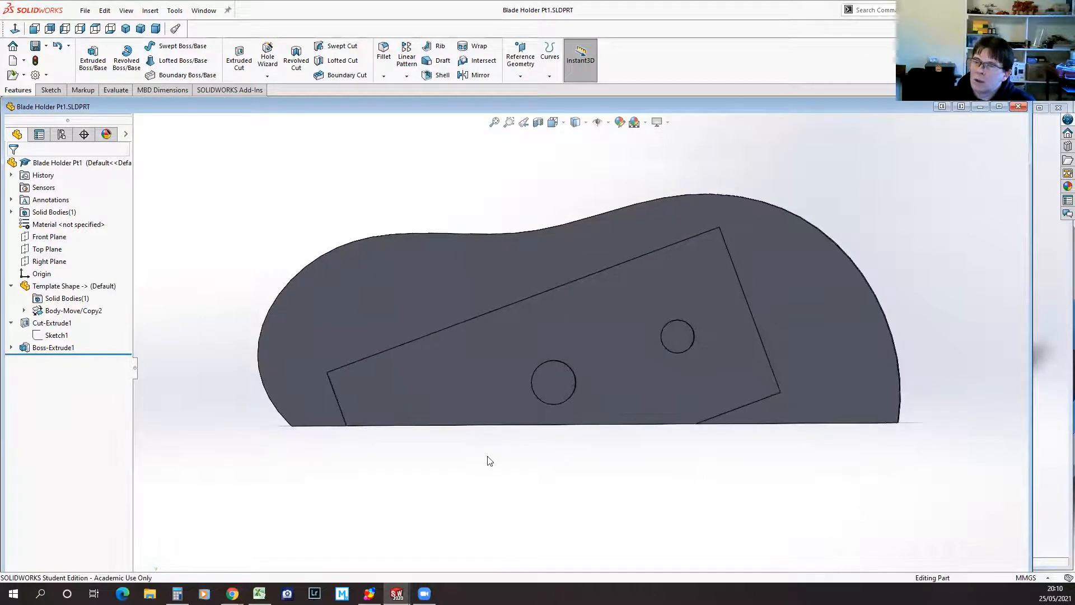
pyautogui.click(85, 10)
pyautogui.click(116, 149)
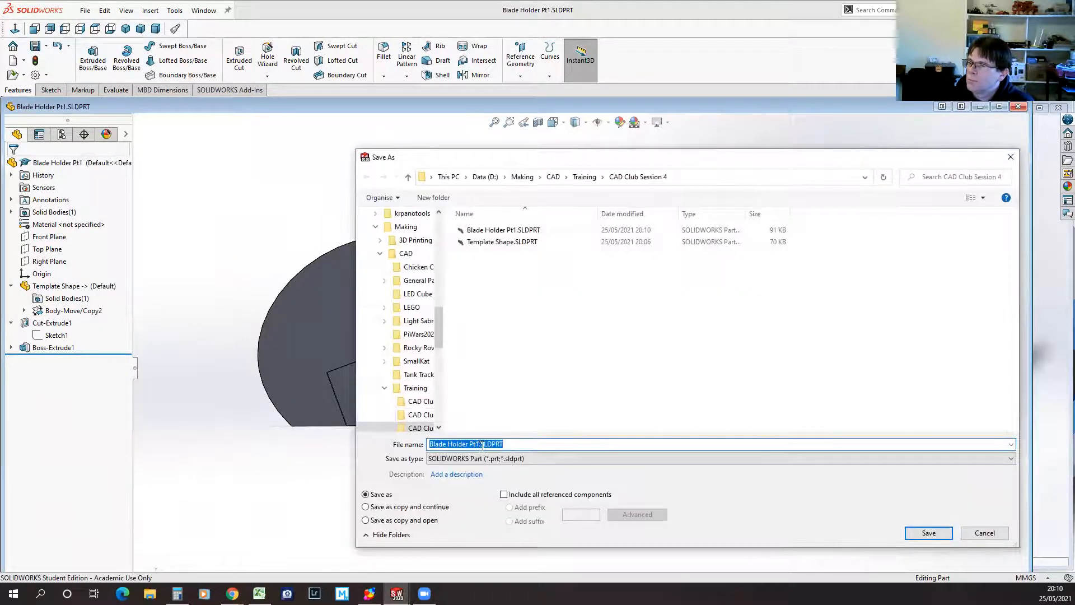
pyautogui.click(479, 443)
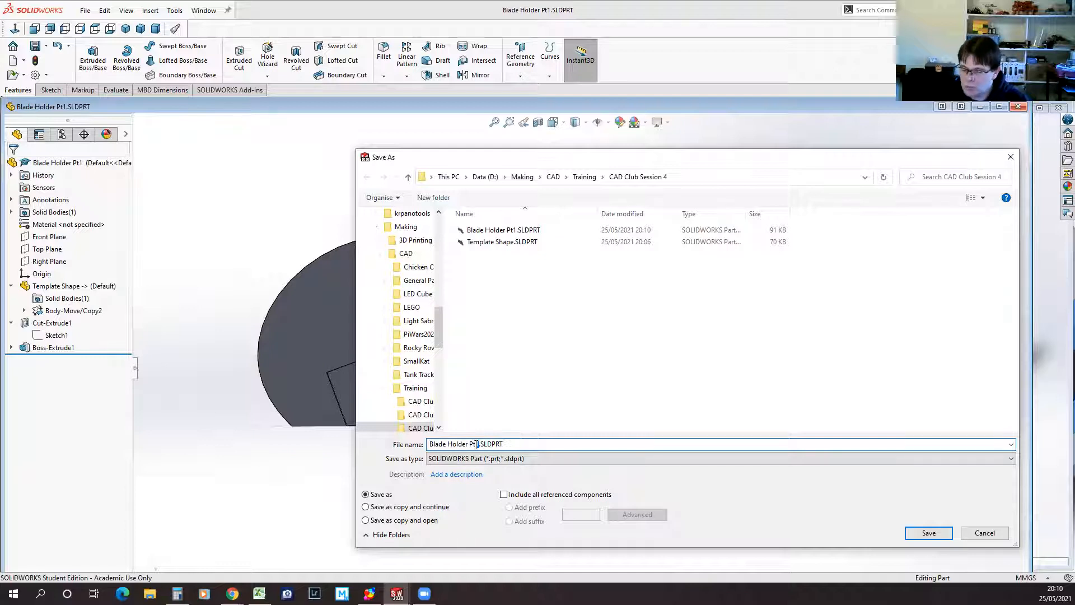
pyautogui.write('2')
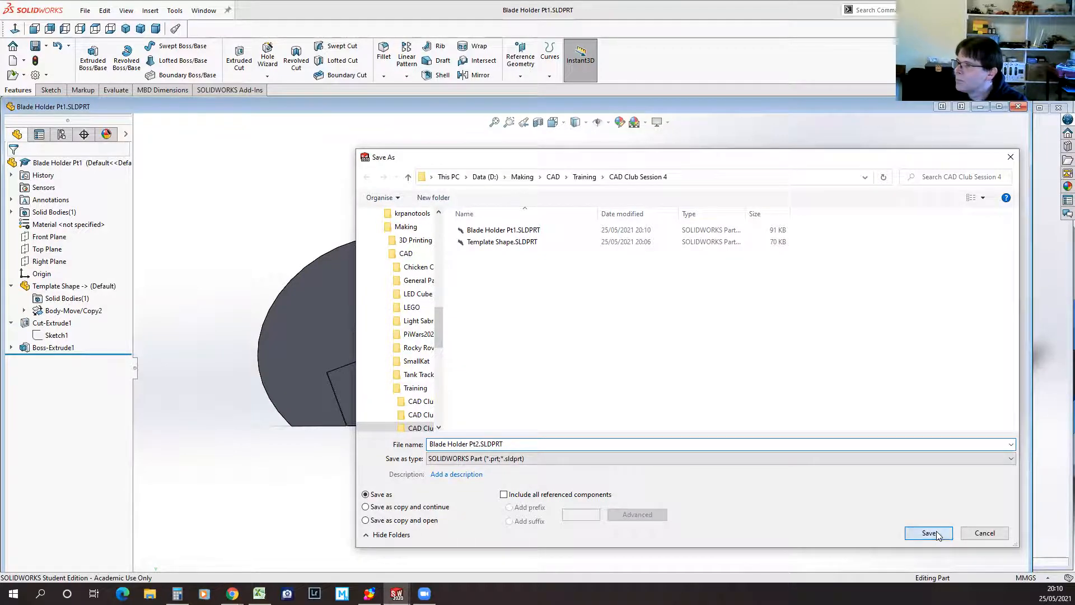
pyautogui.click(928, 532)
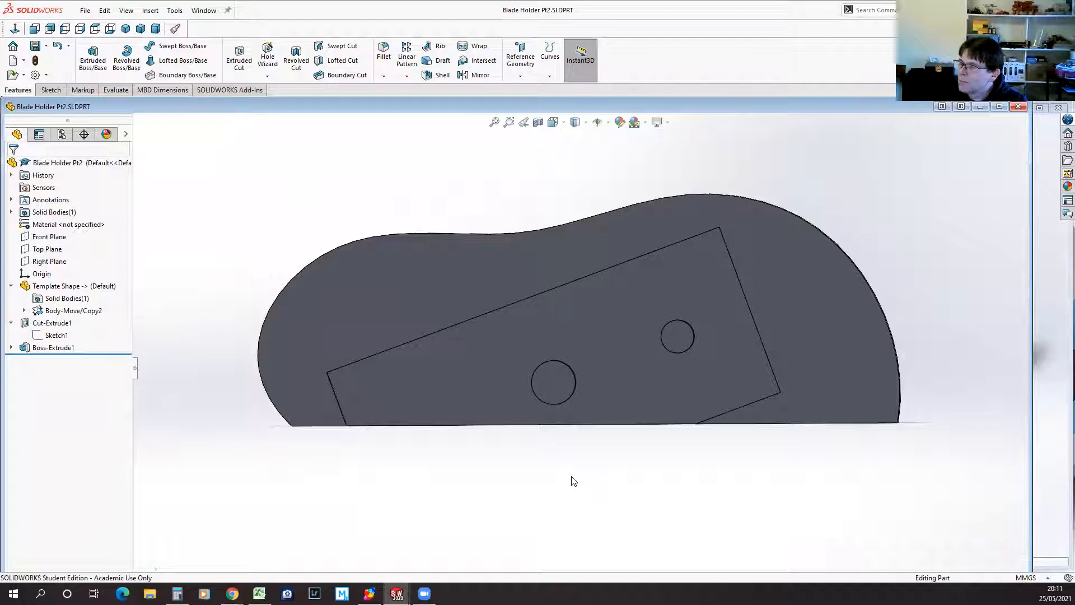
# Step: Delete the boss extrude that forms the two pegs, keeping its circle sketch
pyautogui.moveTo(573, 480)
pyautogui.mouseDown(button='middle')
pyautogui.moveTo(561, 478)
pyautogui.moveTo(562, 493)
pyautogui.mouseUp(button='middle')
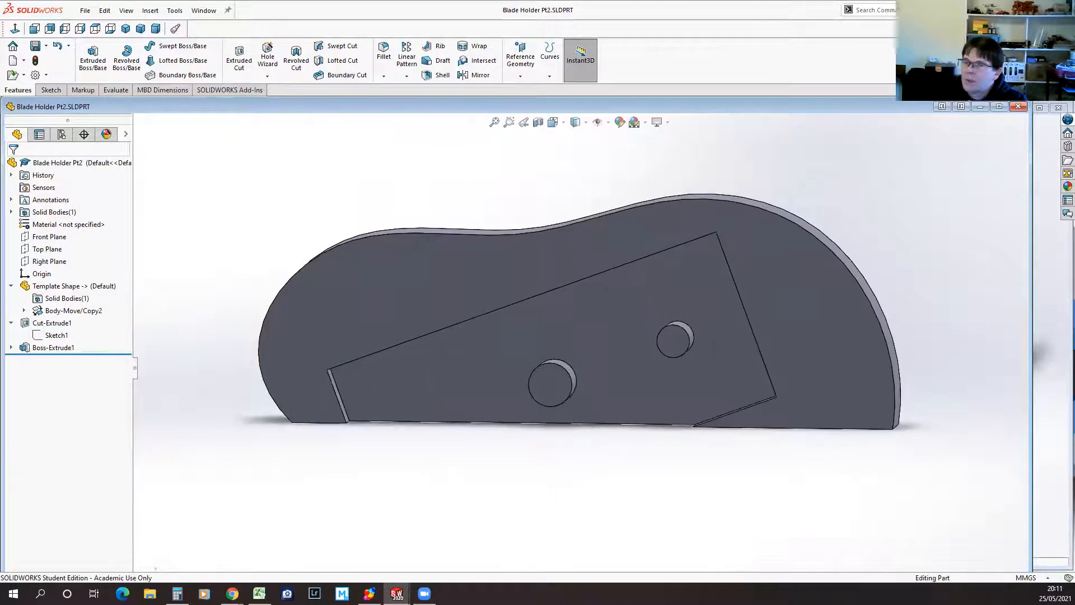
pyautogui.click(26, 348)
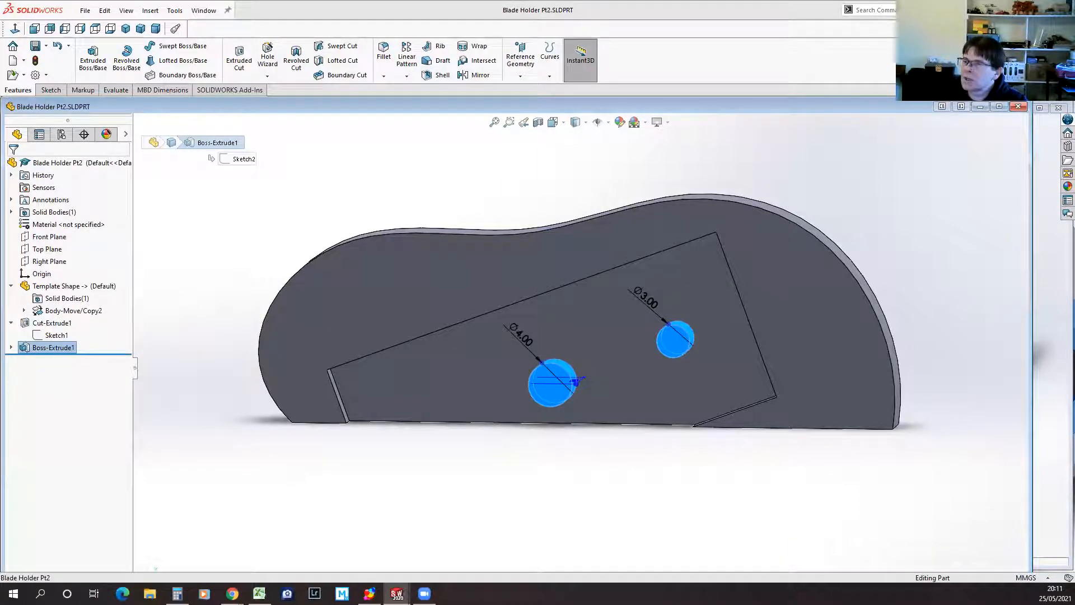
pyautogui.press('Delete')
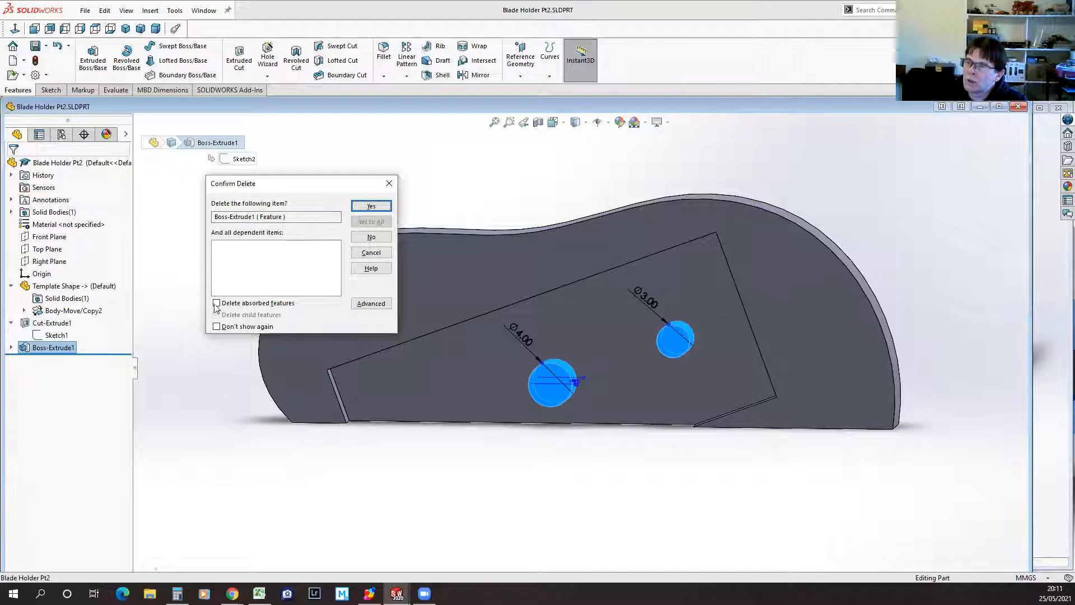
pyautogui.click(361, 207)
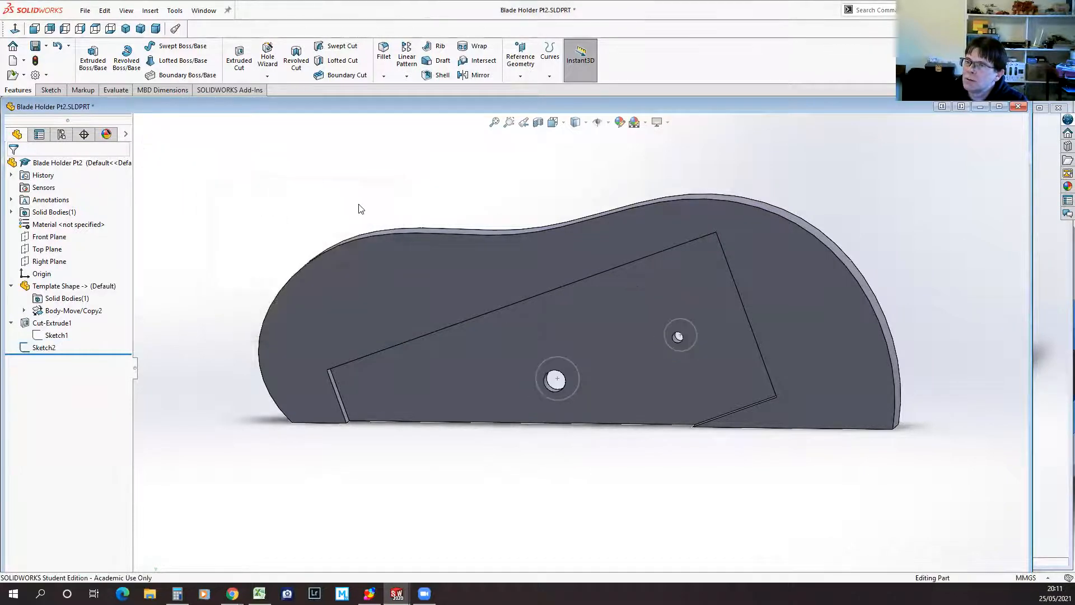
# Step: Cut both circles of the leftover peg sketch through all of the plate as two round holes
pyautogui.click(25, 349)
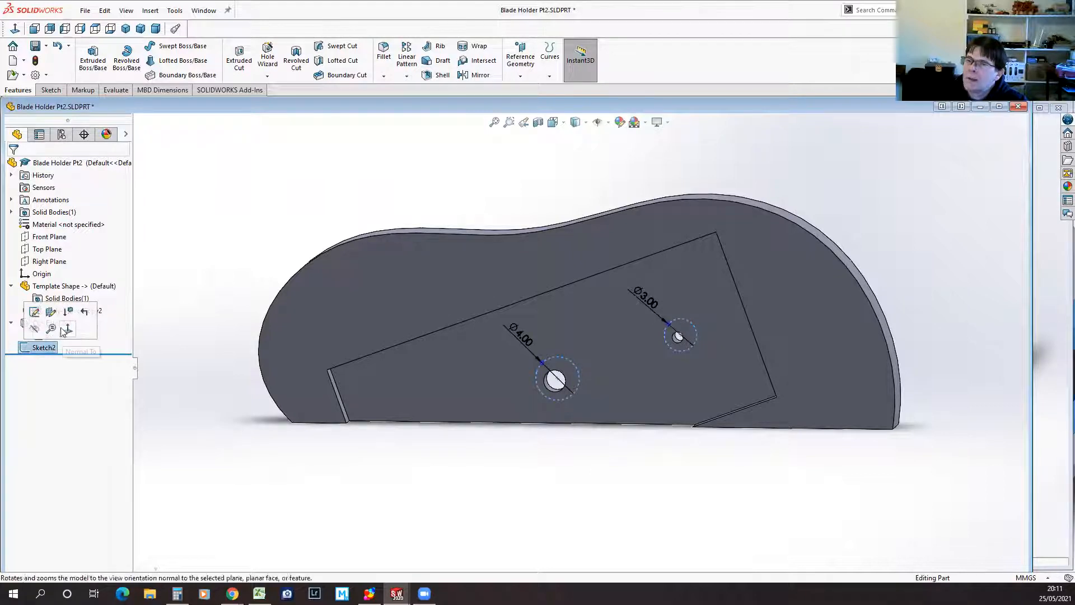
pyautogui.click(242, 56)
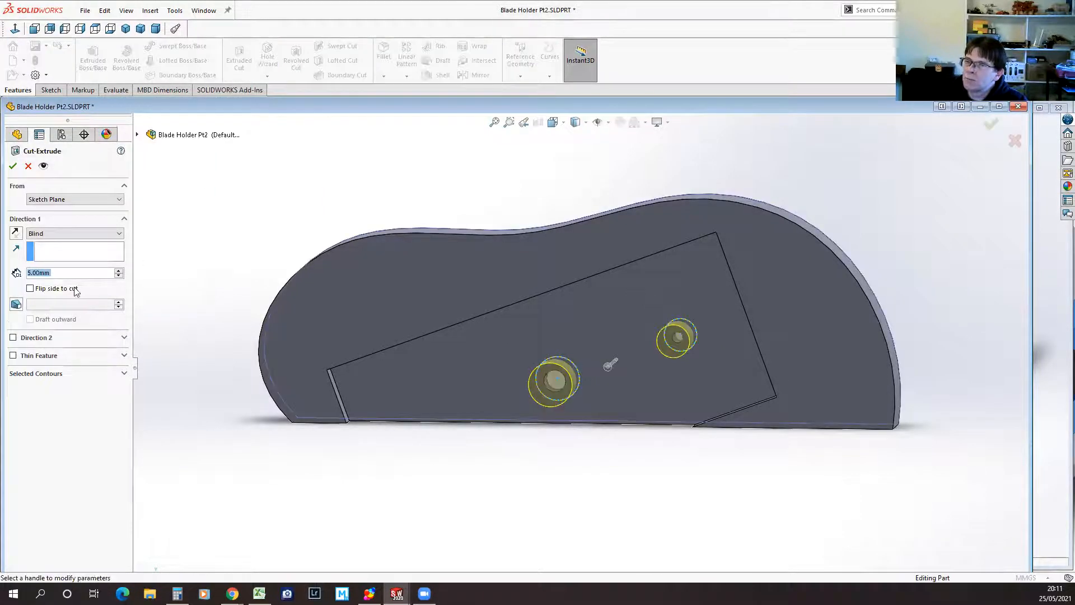
pyautogui.click(56, 234)
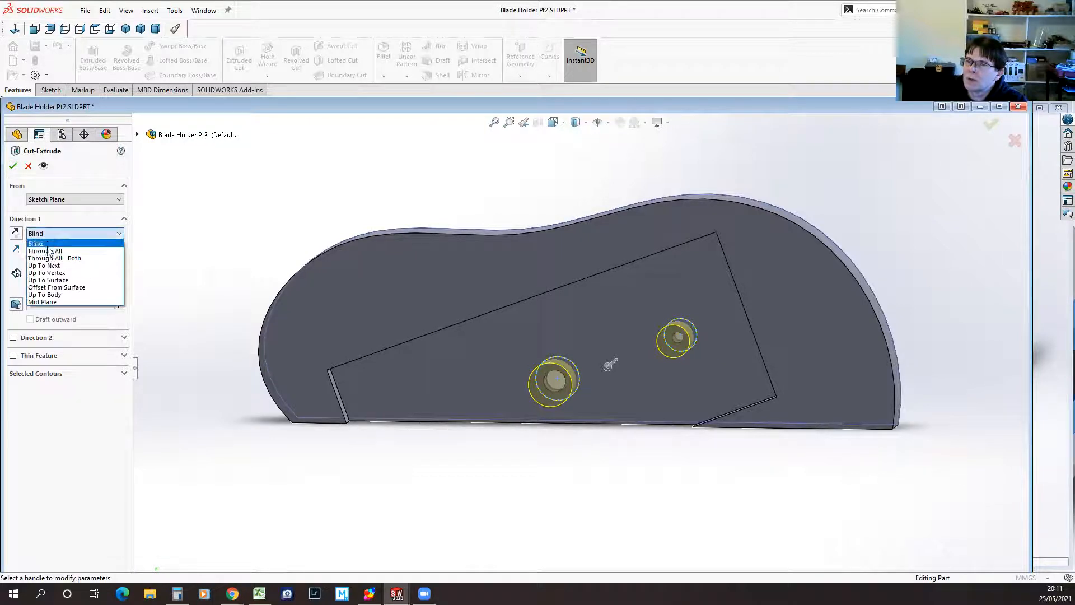
pyautogui.click(56, 252)
pyautogui.click(13, 167)
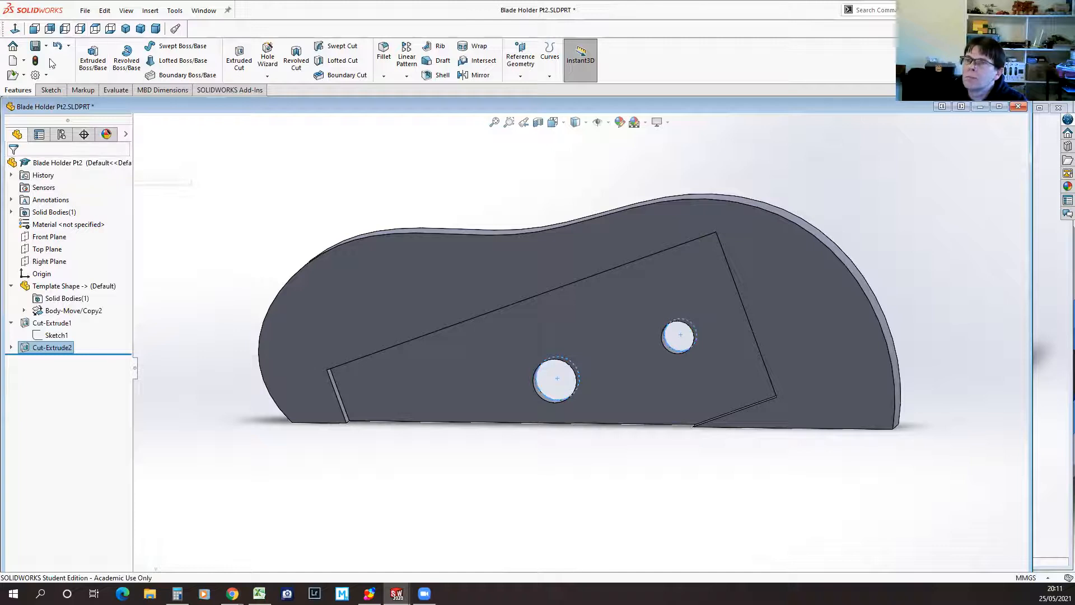
pyautogui.click(443, 475)
pyautogui.moveTo(444, 473); pyautogui.dragTo(419, 474, button='middle')
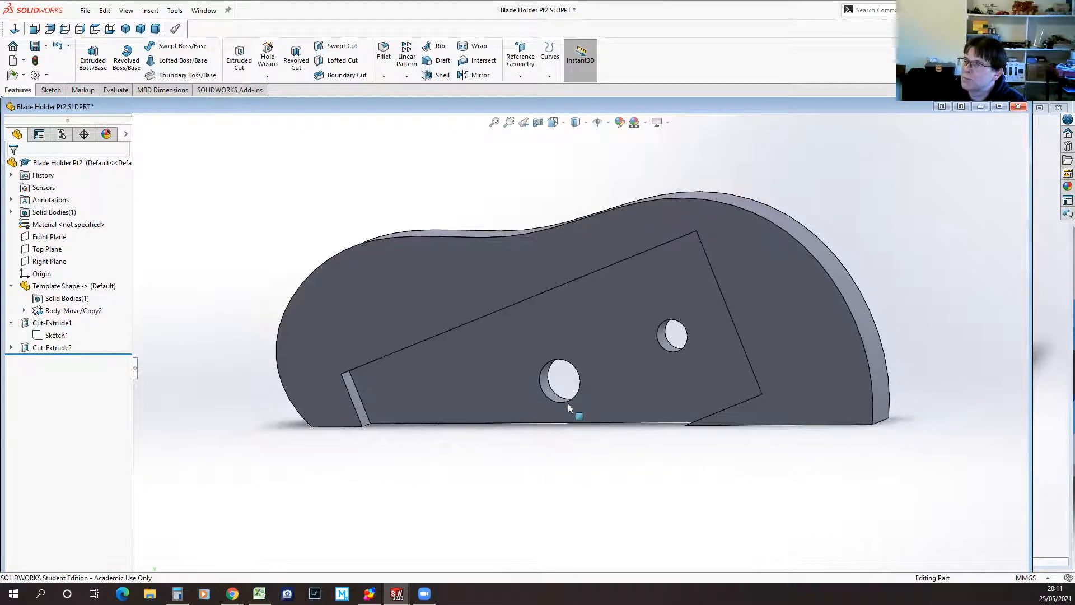
pyautogui.moveTo(482, 492); pyautogui.dragTo(489, 475, button='middle')
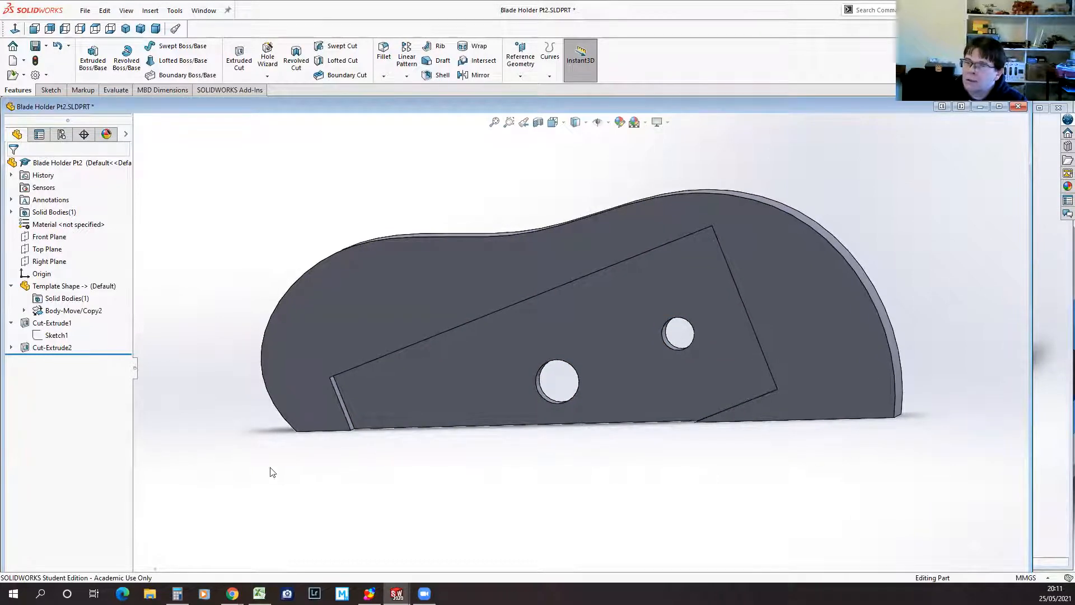
# Step: Set the larger hole's diameter to 4.40 mm and the smaller hole's to 3.40 mm, and save the part
pyautogui.click(10, 348)
pyautogui.click(53, 360)
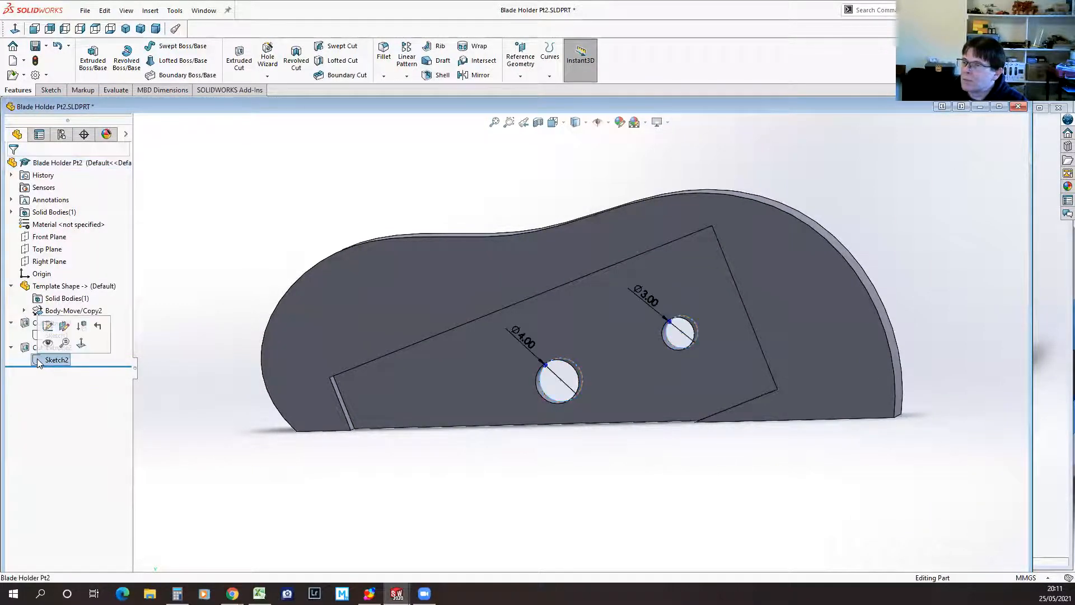
pyautogui.click(529, 338)
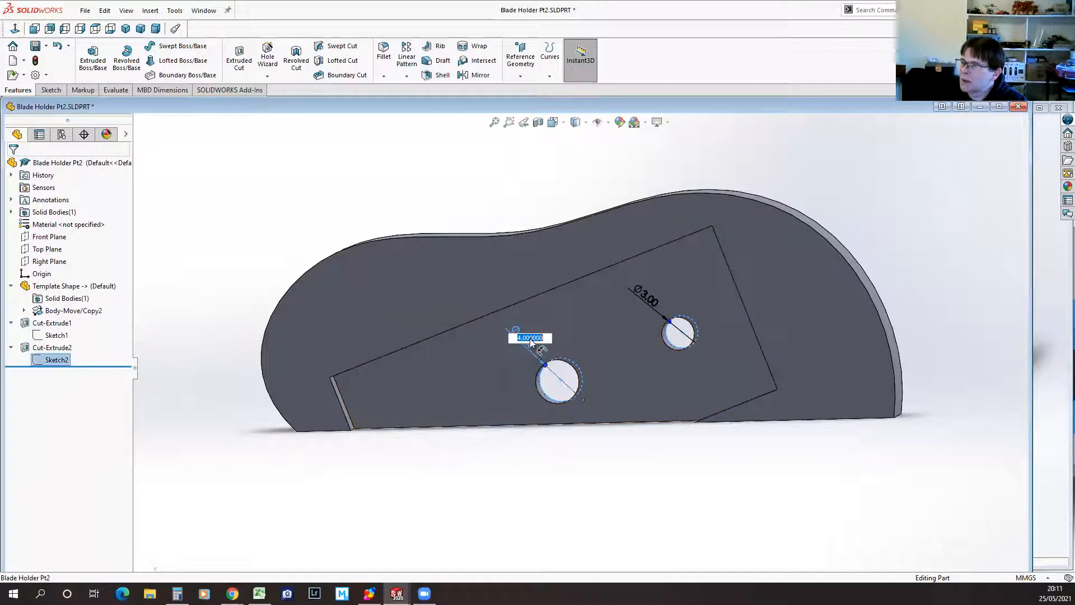
pyautogui.write('4.')
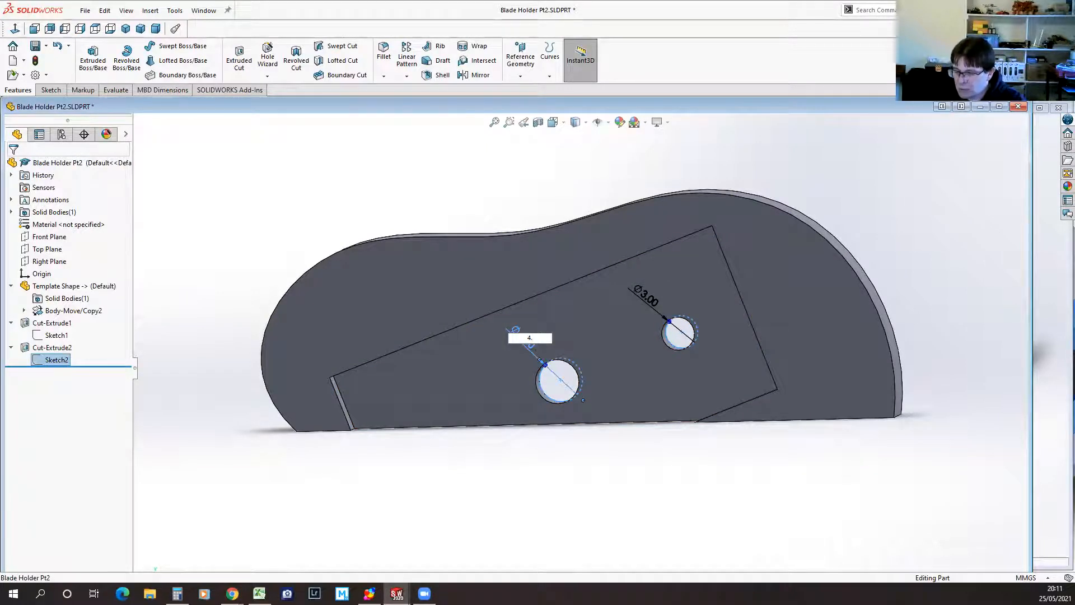
pyautogui.write('4')
pyautogui.press('Return')
pyautogui.click(655, 299)
pyautogui.write('3')
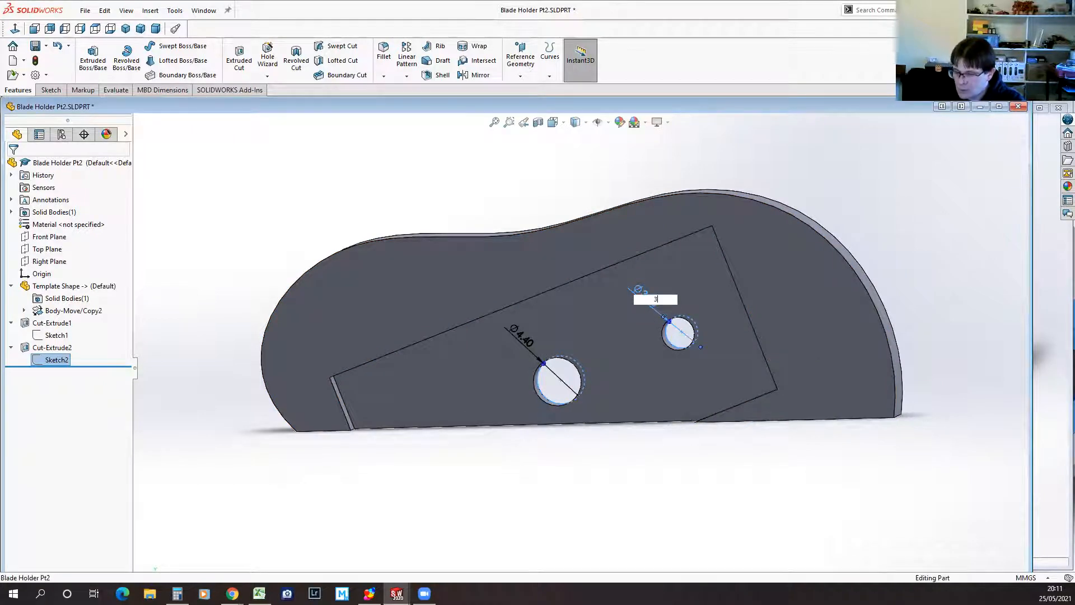
pyautogui.write('.4')
pyautogui.press('Return')
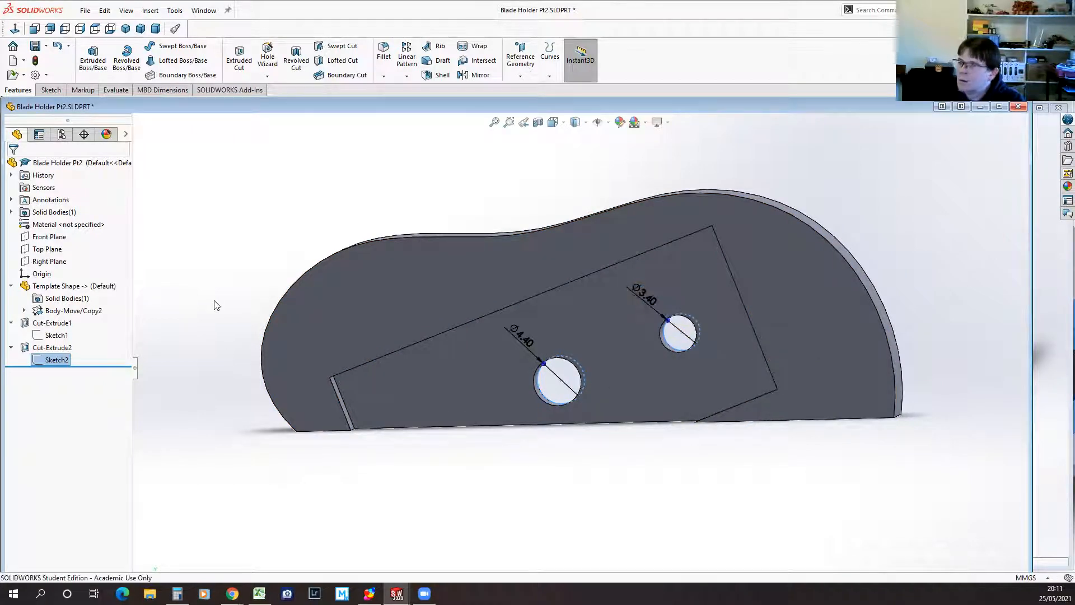
pyautogui.click(209, 274)
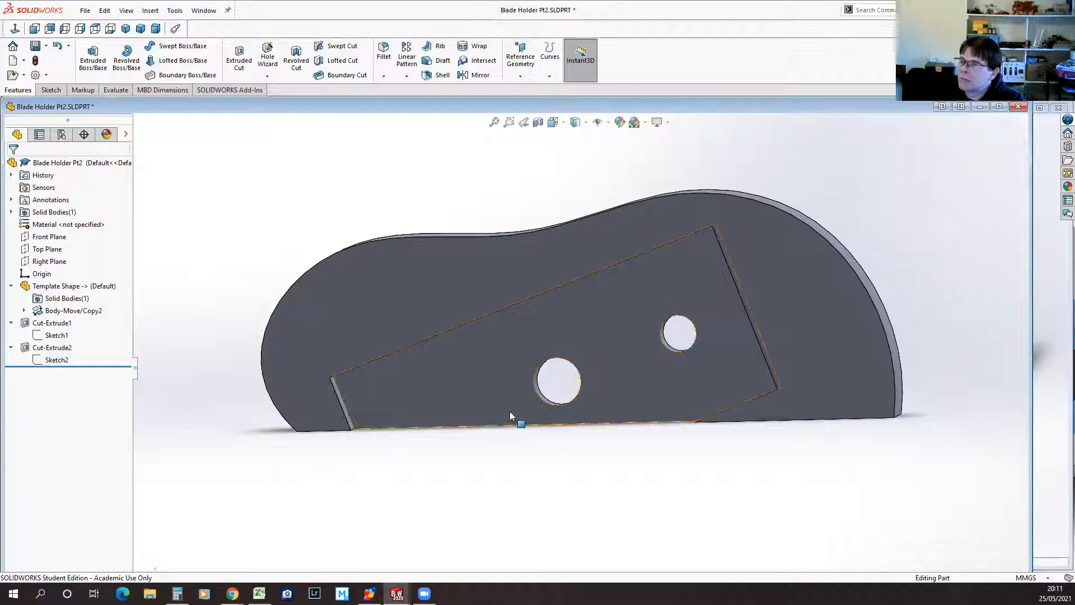
pyautogui.moveTo(572, 504)
pyautogui.mouseDown(button='middle')
pyautogui.moveTo(600, 495)
pyautogui.moveTo(583, 480)
pyautogui.moveTo(572, 506)
pyautogui.moveTo(566, 494)
pyautogui.moveTo(551, 505)
pyautogui.moveTo(565, 503)
pyautogui.mouseUp(button='middle')
pyautogui.click(35, 47)
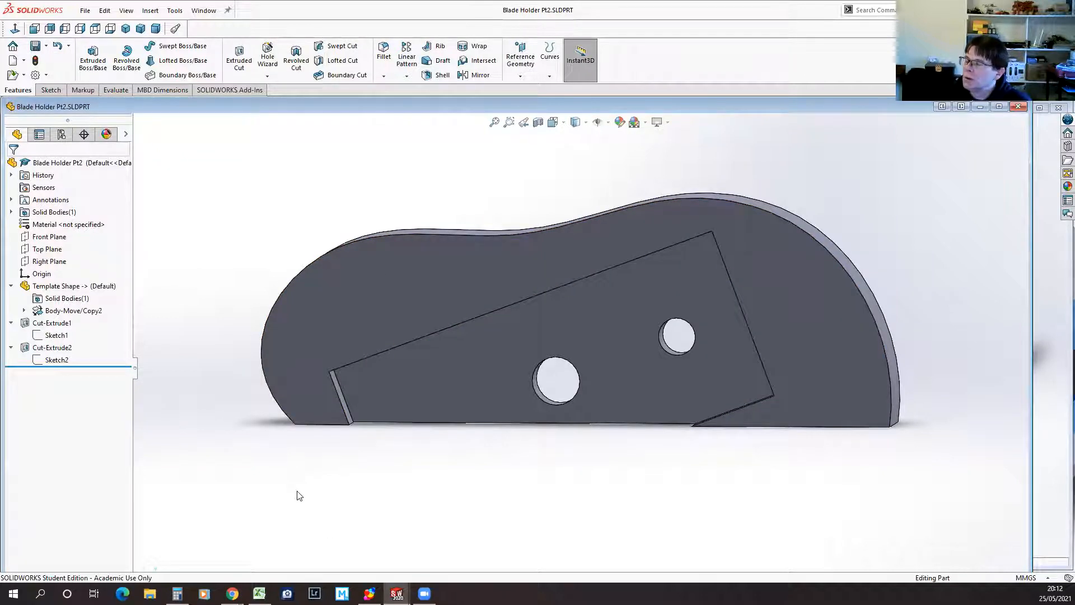
# Step: Open Blade Holder Pt1 from the CAD Club Session 4 folder and show it beside Blade Holder Pt2, both viewed face-on at similar size
pyautogui.press('f')
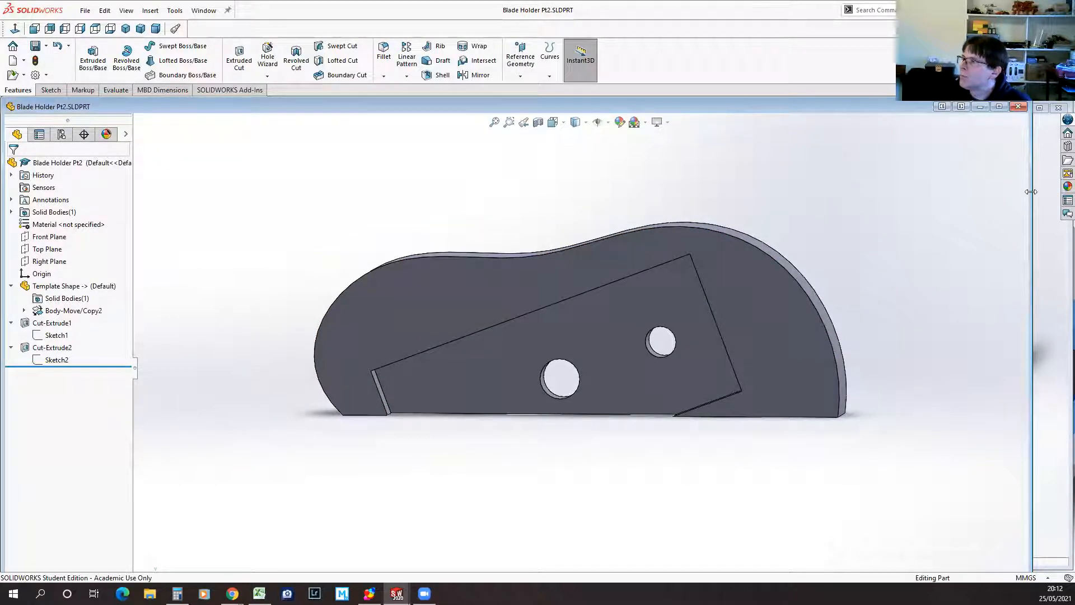
pyautogui.click(961, 107)
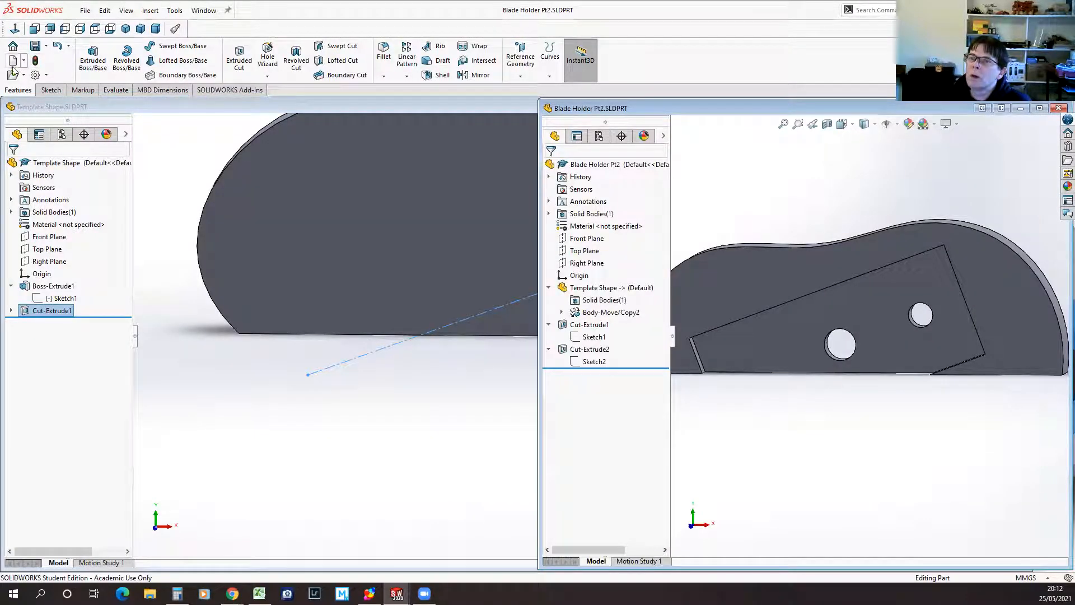
pyautogui.click(12, 75)
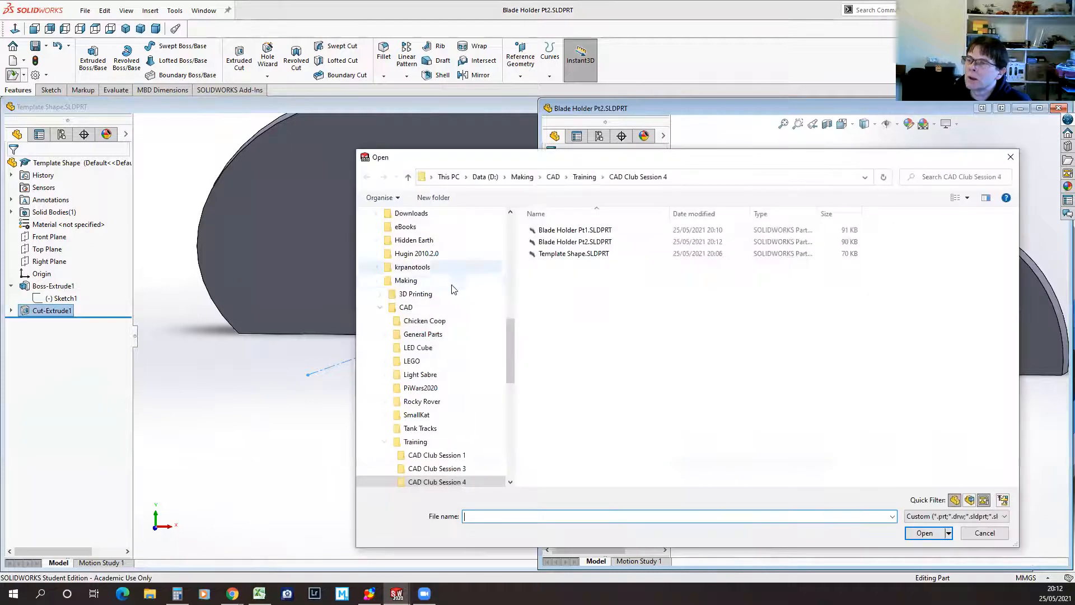
pyautogui.doubleClick(571, 229)
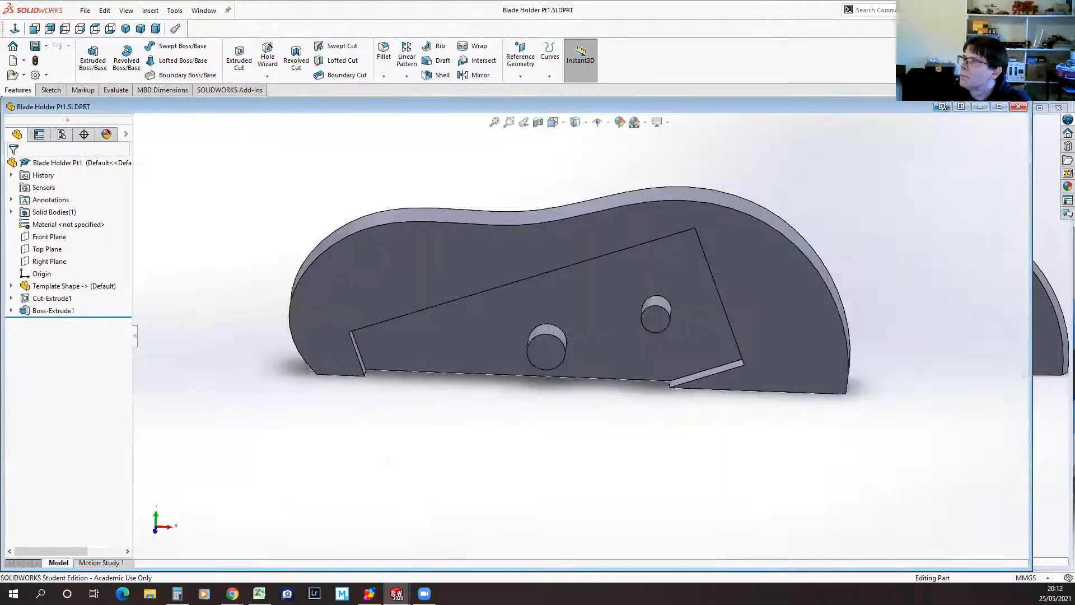
pyautogui.click(961, 106)
pyautogui.scroll(5, 454, 415)
pyautogui.moveTo(355, 473); pyautogui.dragTo(360, 439, button='middle')
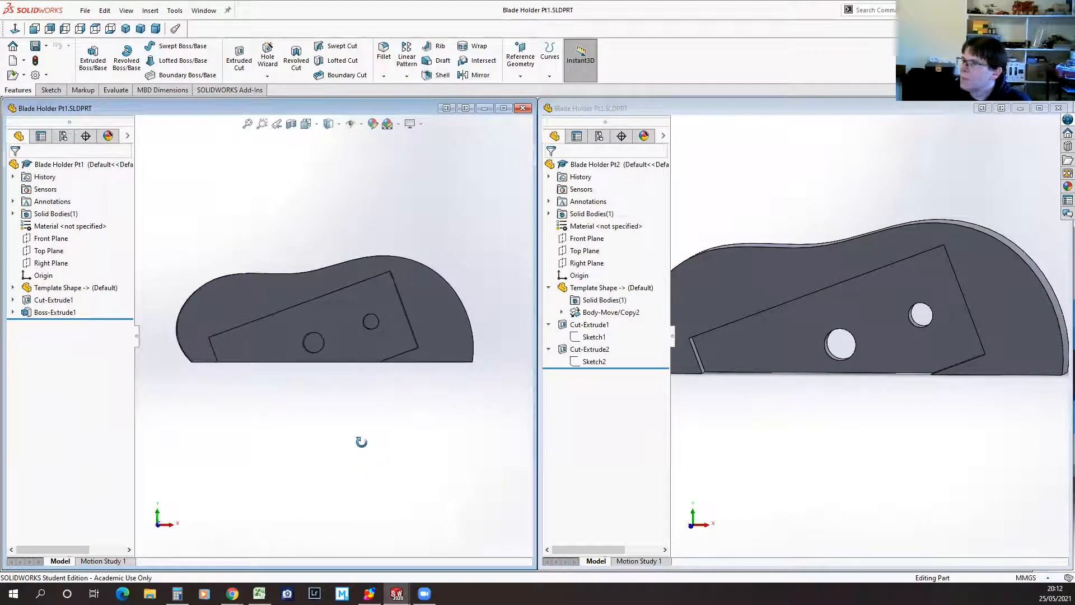
pyautogui.scroll(1, 840, 405)
pyautogui.moveTo(817, 450)
pyautogui.mouseDown(button='middle')
pyautogui.moveTo(834, 420)
pyautogui.moveTo(829, 434)
pyautogui.mouseUp(button='middle')
pyautogui.scroll(1, 768, 384)
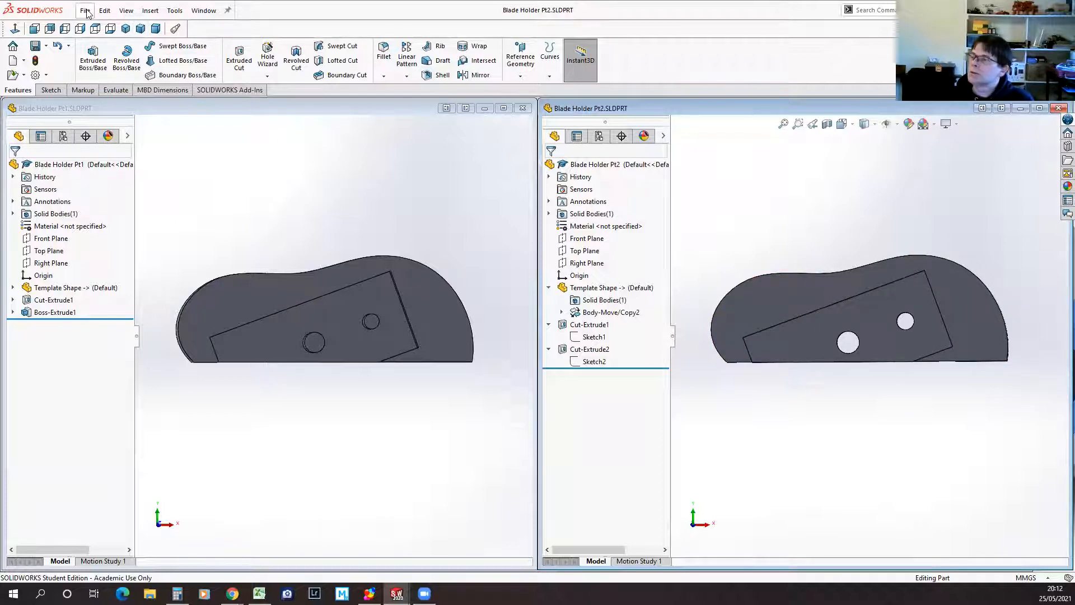
# Step: Create a mirrored part of Blade Holder Pt2 about its flat face opposite the blade pocket, transferring solid bodies and materials
pyautogui.moveTo(776, 453); pyautogui.dragTo(879, 260, button='middle')
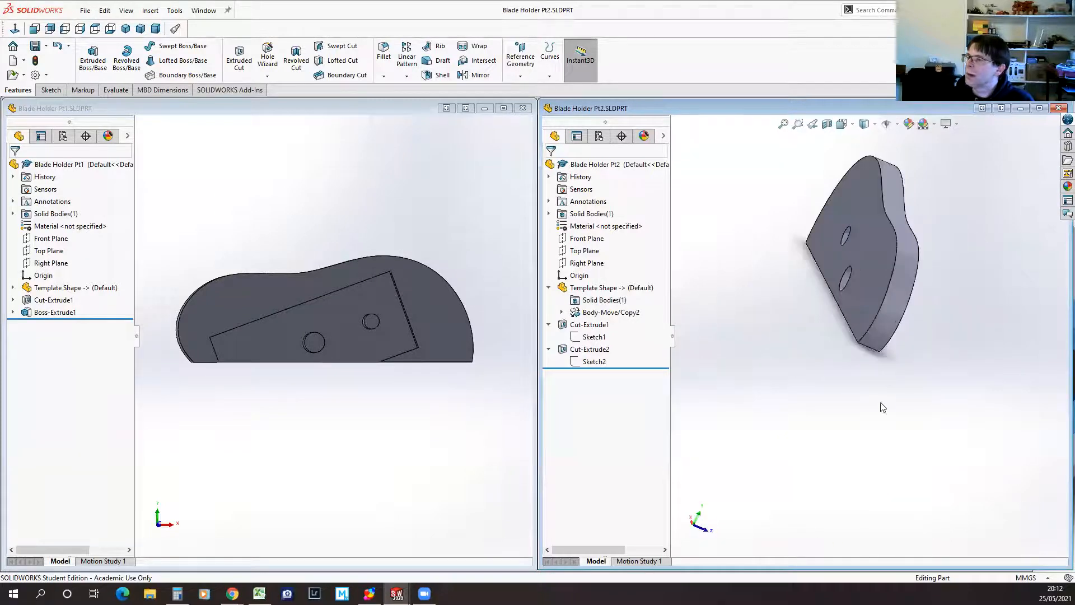
pyautogui.click(877, 255)
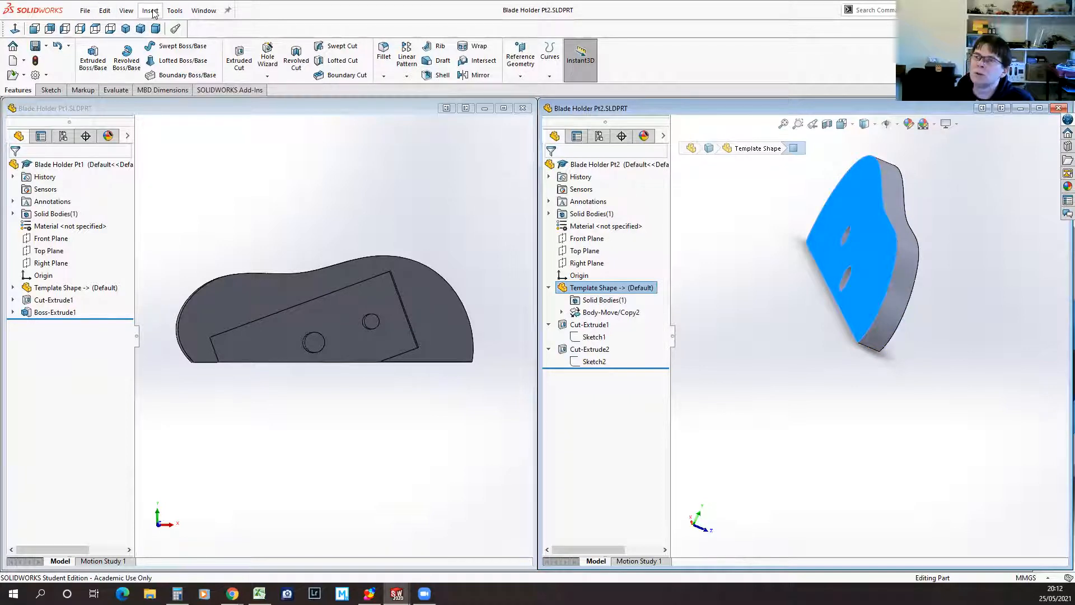
pyautogui.click(176, 11)
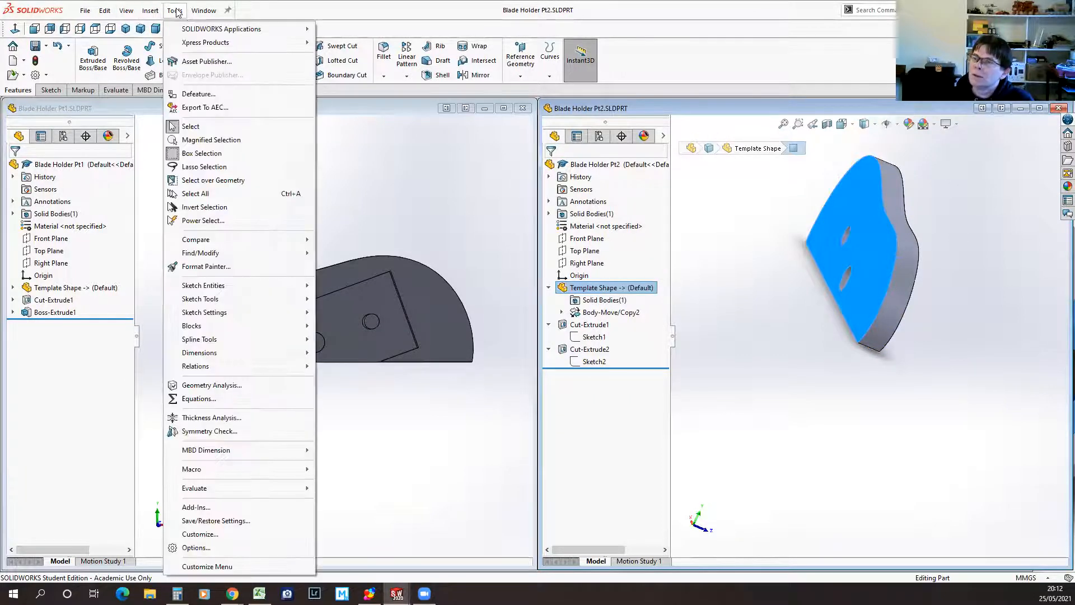
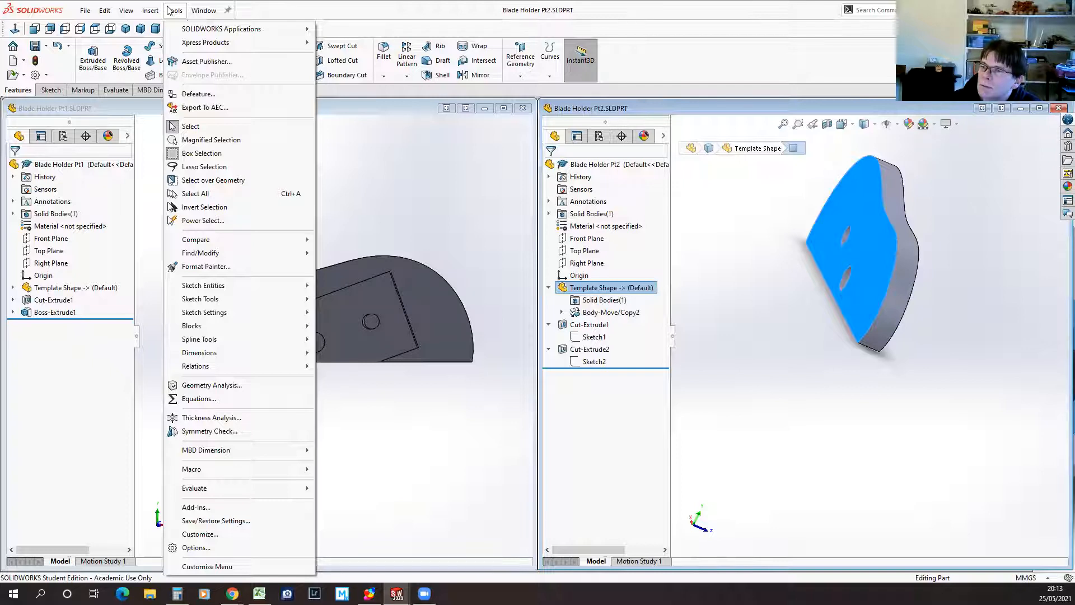
pyautogui.moveTo(219, 255)
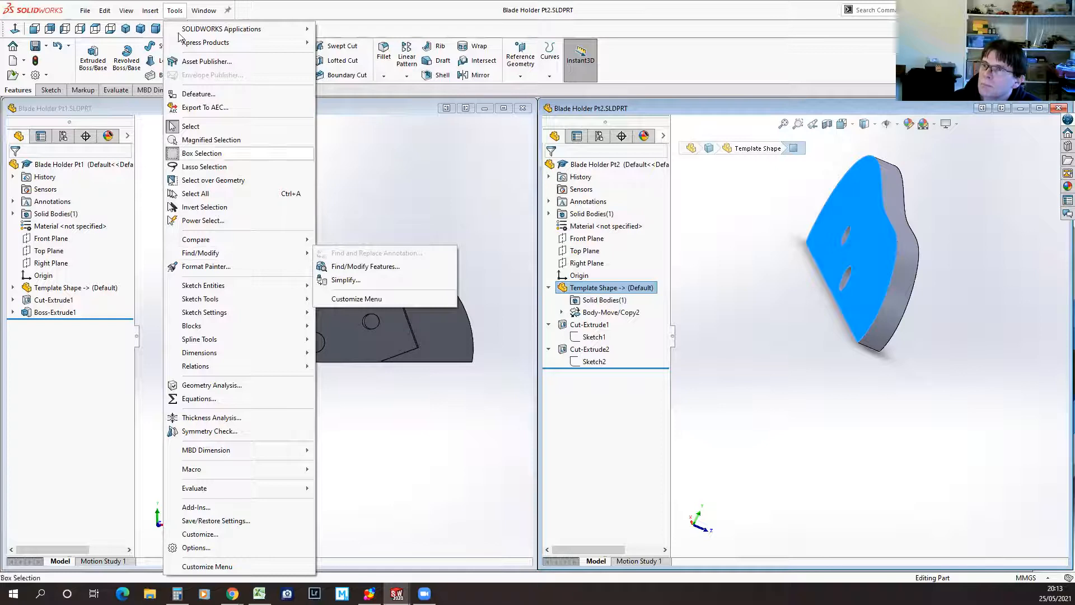
pyautogui.moveTo(155, 12)
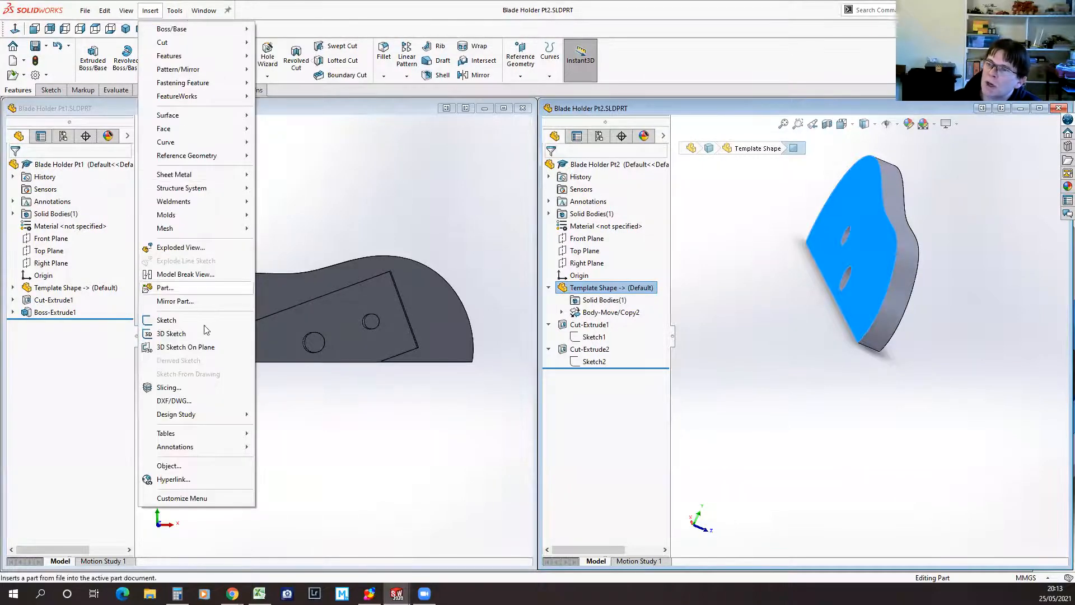
pyautogui.click(172, 301)
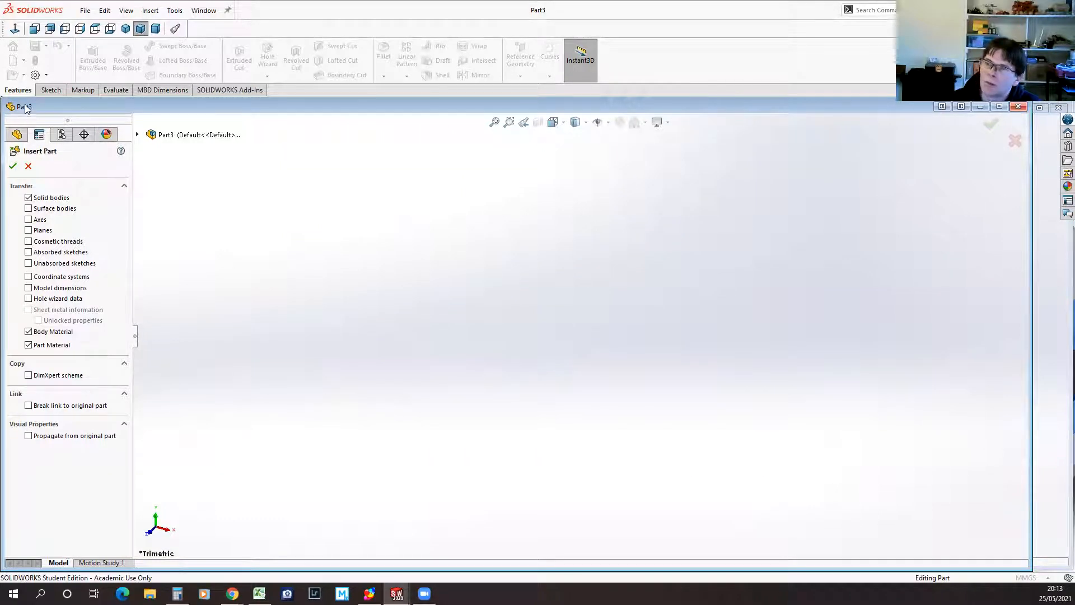
pyautogui.click(12, 165)
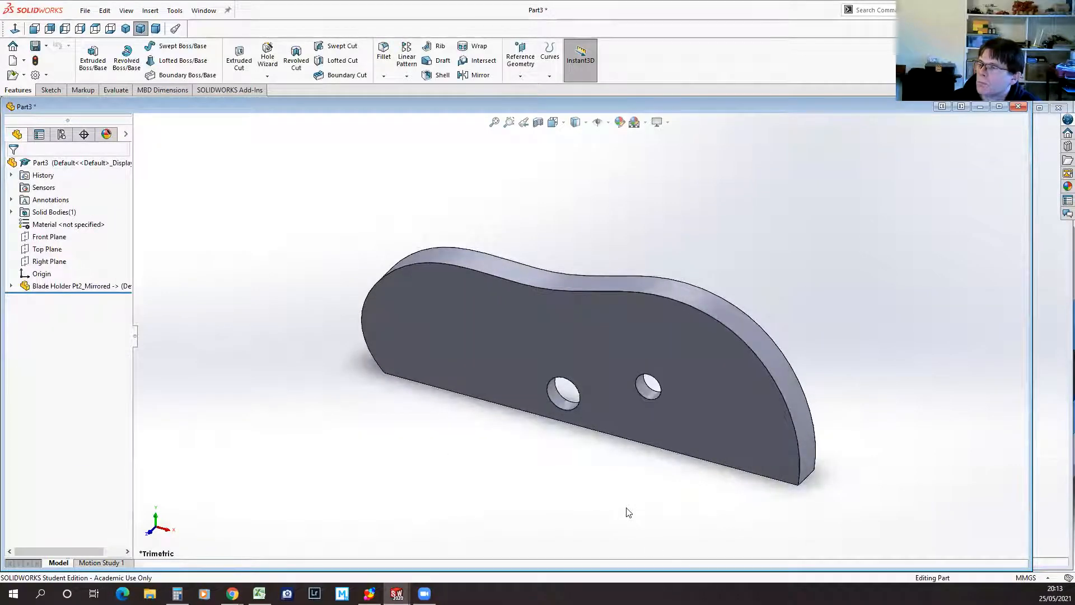
pyautogui.moveTo(626, 507); pyautogui.dragTo(646, 446, button='middle')
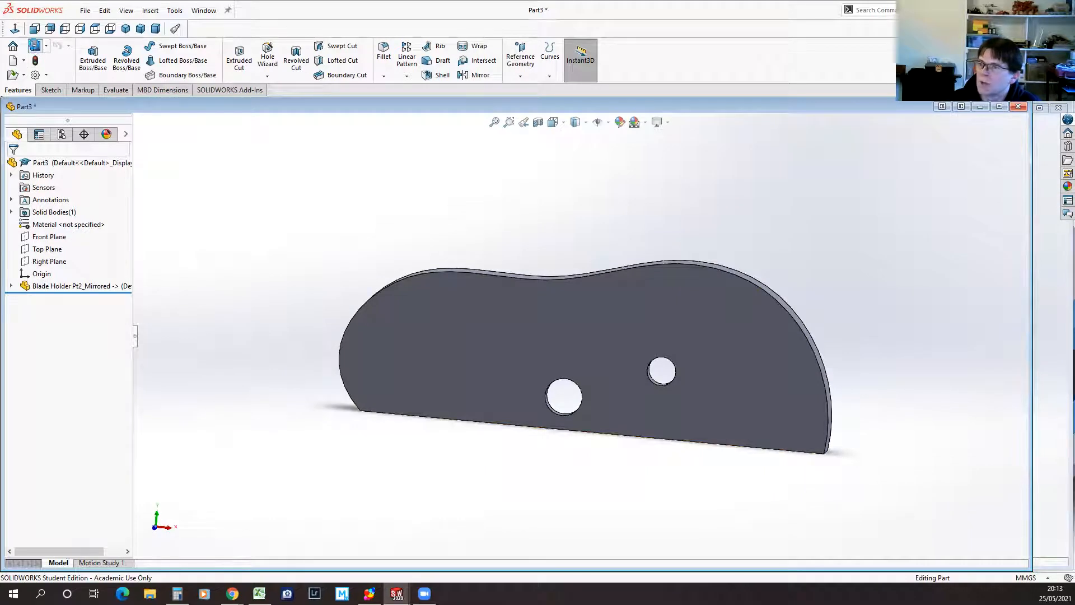
# Step: Save the mirrored part as Blade Holder Pt2 Mirror in the CAD Club Session 4 folder
pyautogui.click(35, 46)
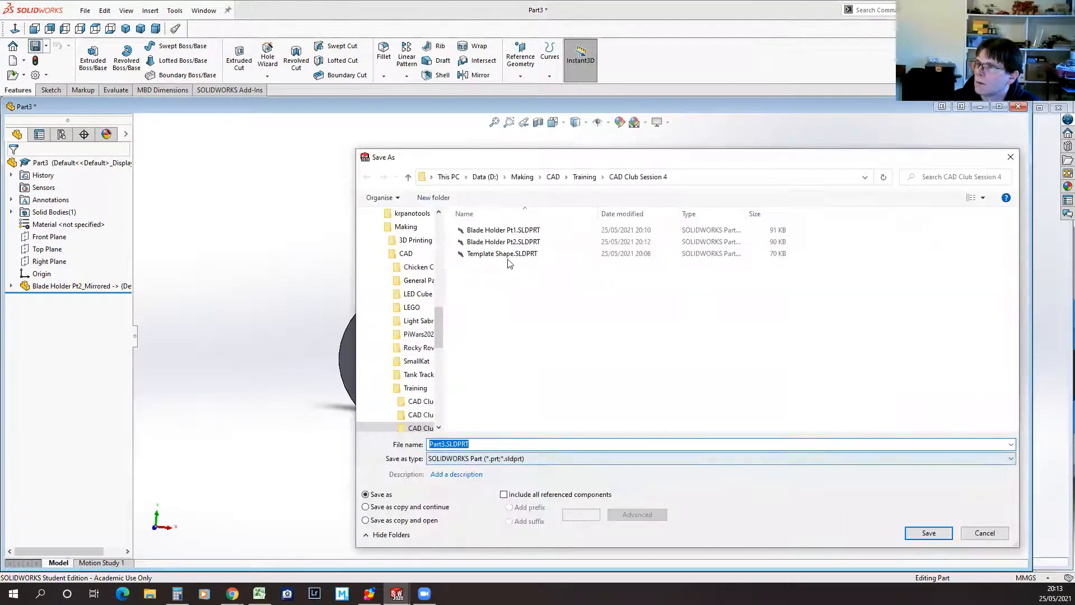
pyautogui.click(514, 243)
pyautogui.click(479, 443)
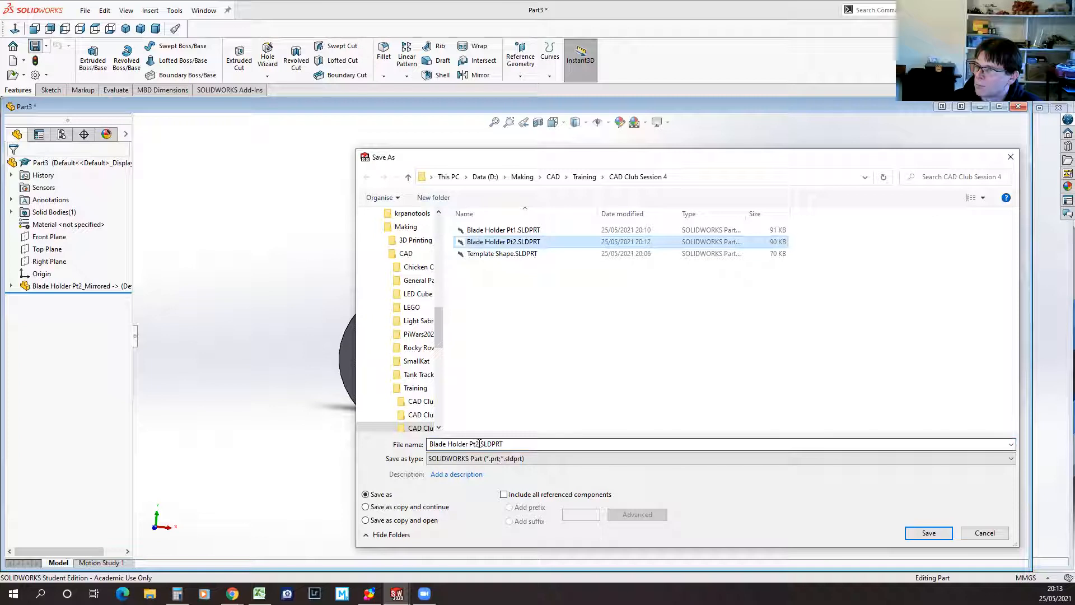
pyautogui.click(480, 444)
pyautogui.write('Mirror')
pyautogui.press('Return')
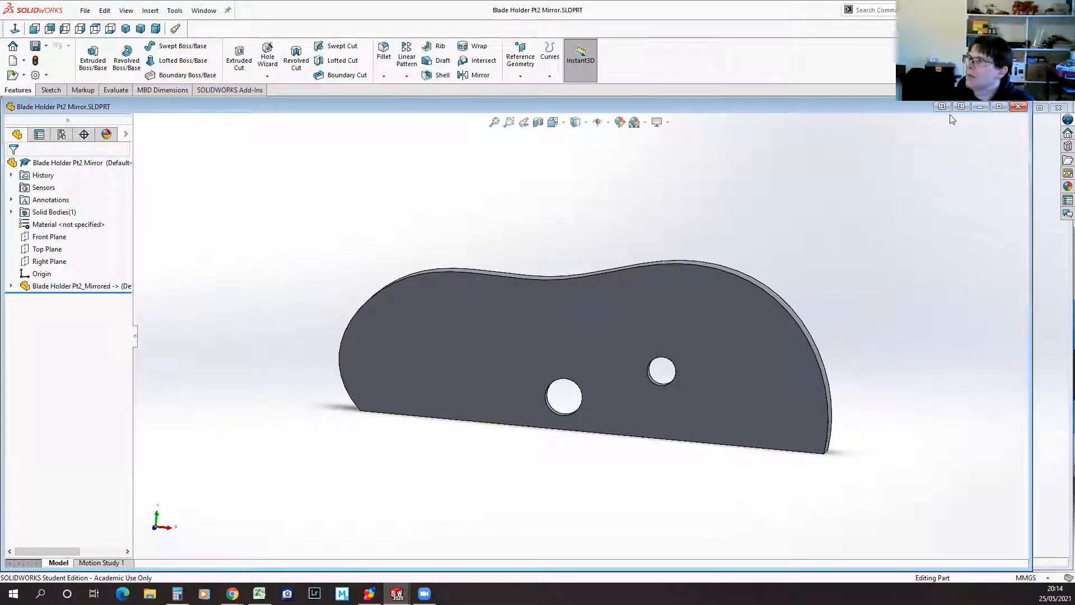
# Step: Put the mirrored part beside Blade Holder Pt1 and compare their pocket sides, pegs and holes from front, back and oblique views
pyautogui.click(962, 107)
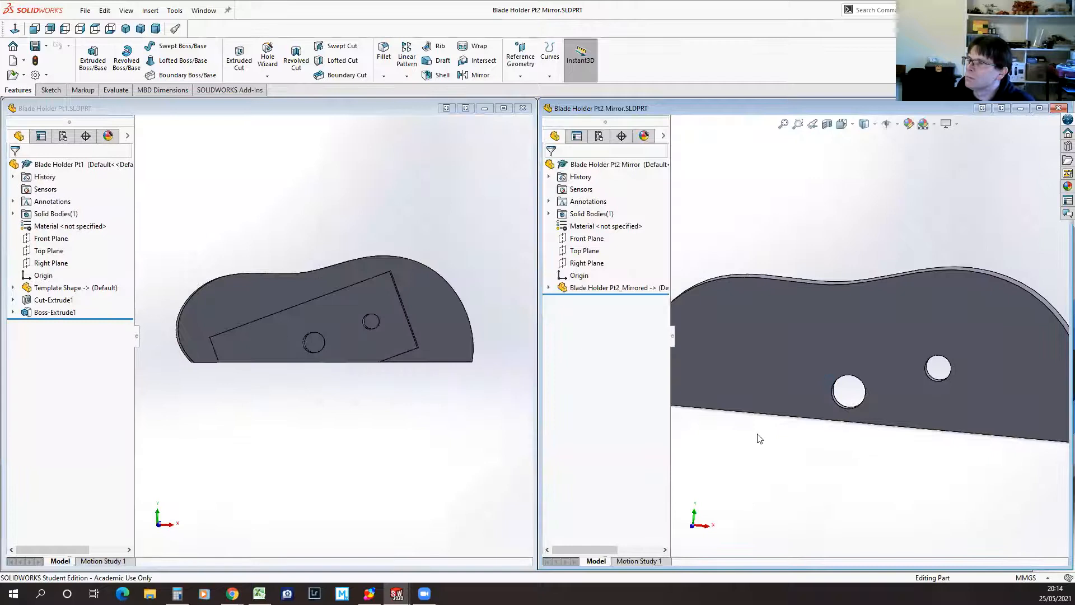
pyautogui.click(34, 29)
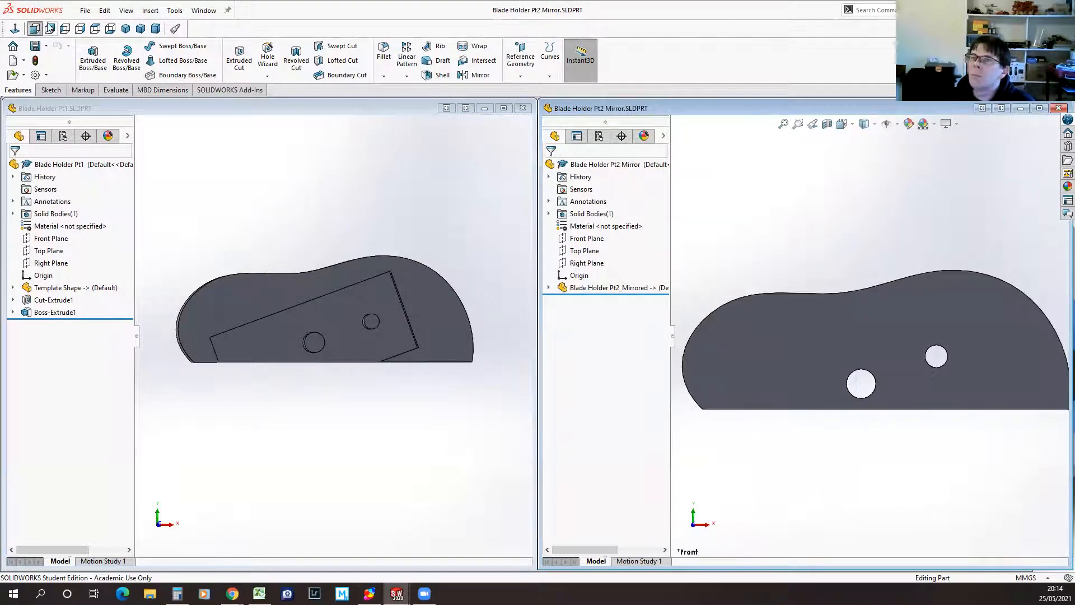
pyautogui.click(50, 28)
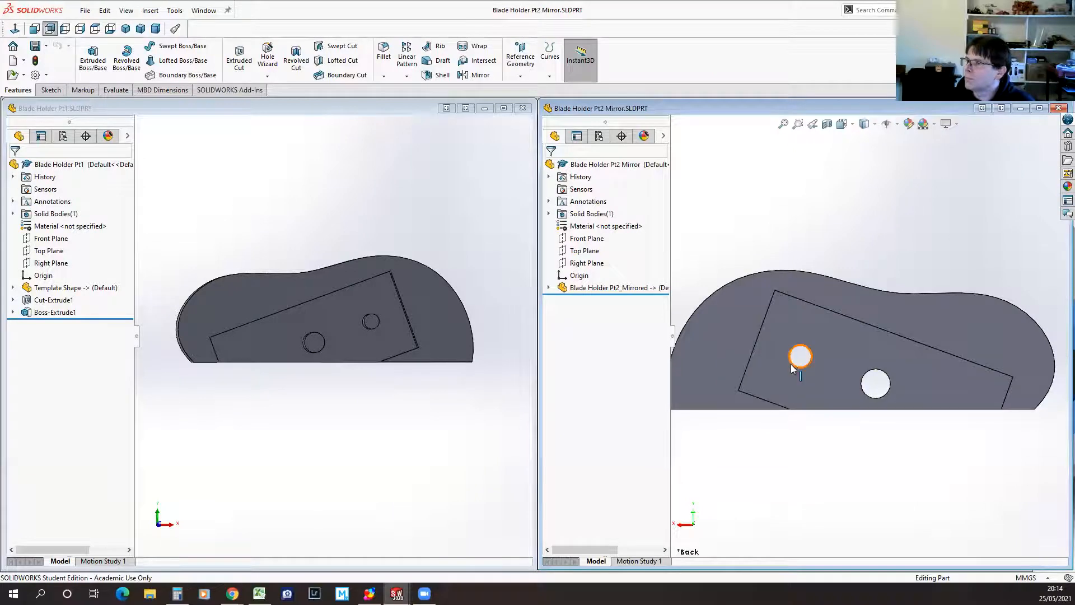
pyautogui.click(399, 413)
pyautogui.moveTo(399, 413); pyautogui.dragTo(490, 410, button='middle')
pyautogui.moveTo(940, 471); pyautogui.dragTo(861, 477, button='middle')
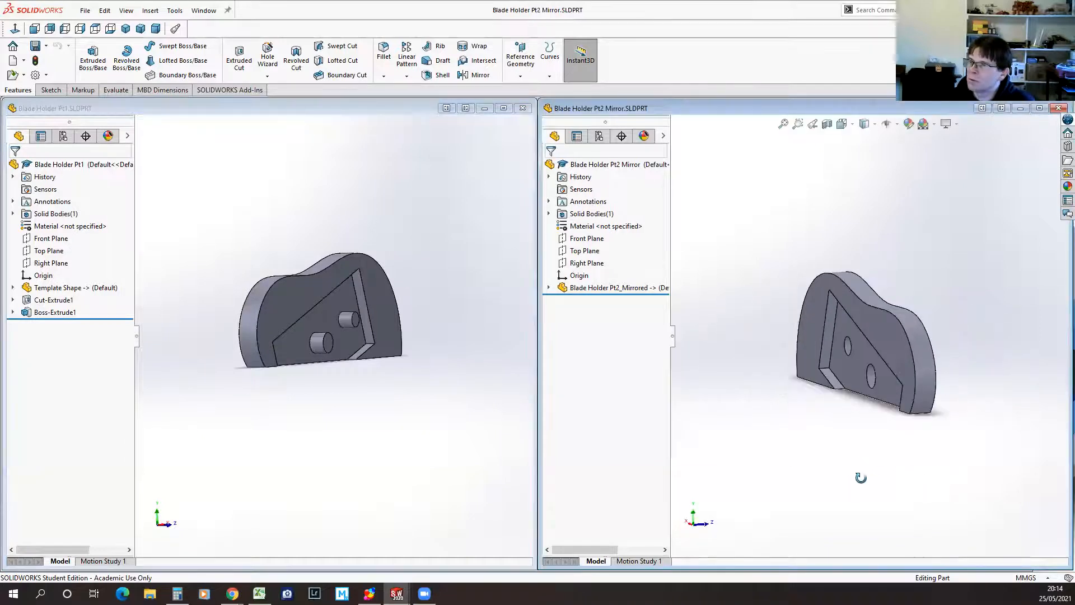
# Step: Switch to Template Shape and set the angle between the base edge and the holes' construction line in the cut sketch to 170°
pyautogui.moveTo(413, 435); pyautogui.dragTo(356, 420, button='middle')
pyautogui.moveTo(961, 489)
pyautogui.mouseDown(button='middle')
pyautogui.moveTo(941, 468)
pyautogui.moveTo(986, 473)
pyautogui.mouseUp(button='middle')
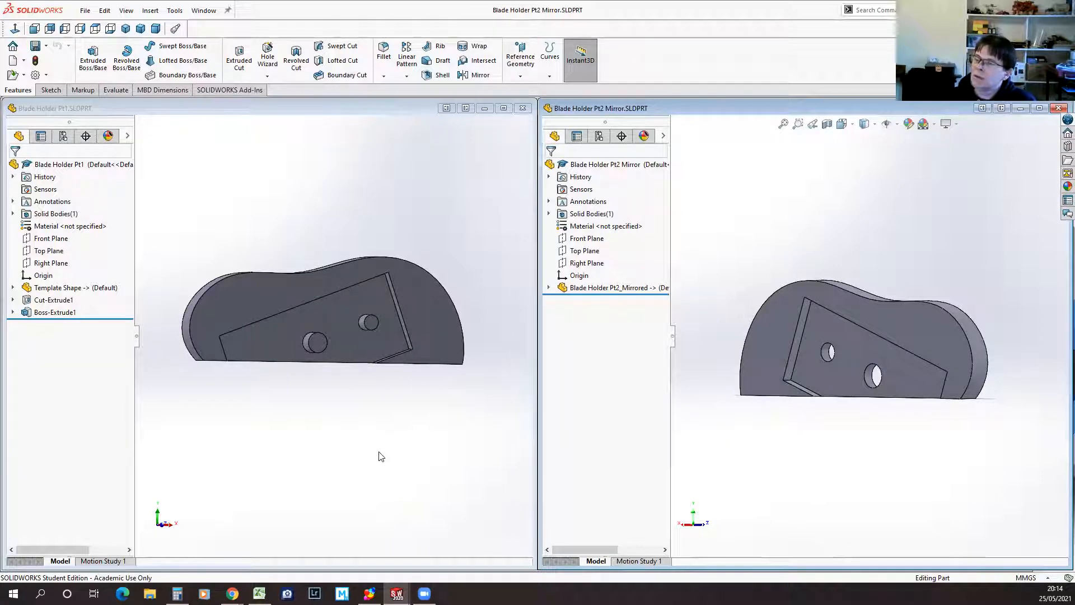
pyautogui.click(205, 13)
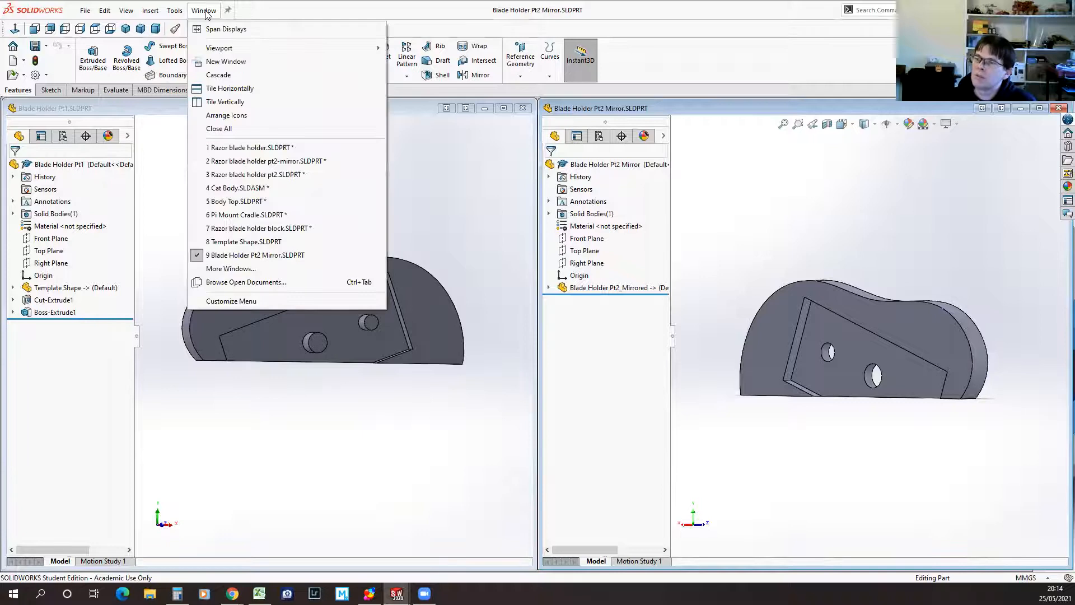
pyautogui.click(248, 240)
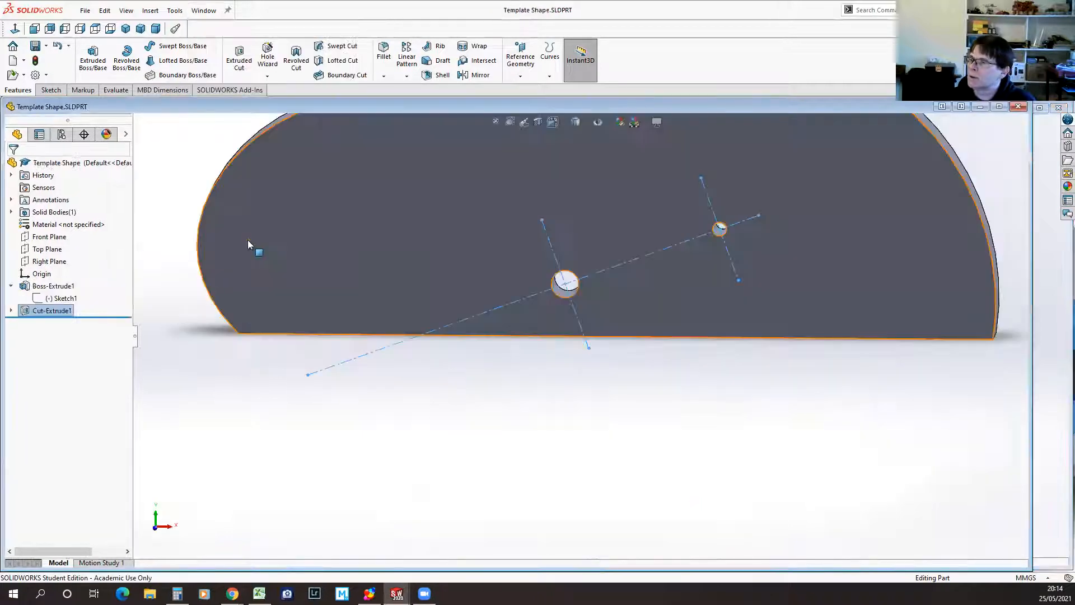
pyautogui.scroll(4, 625, 291)
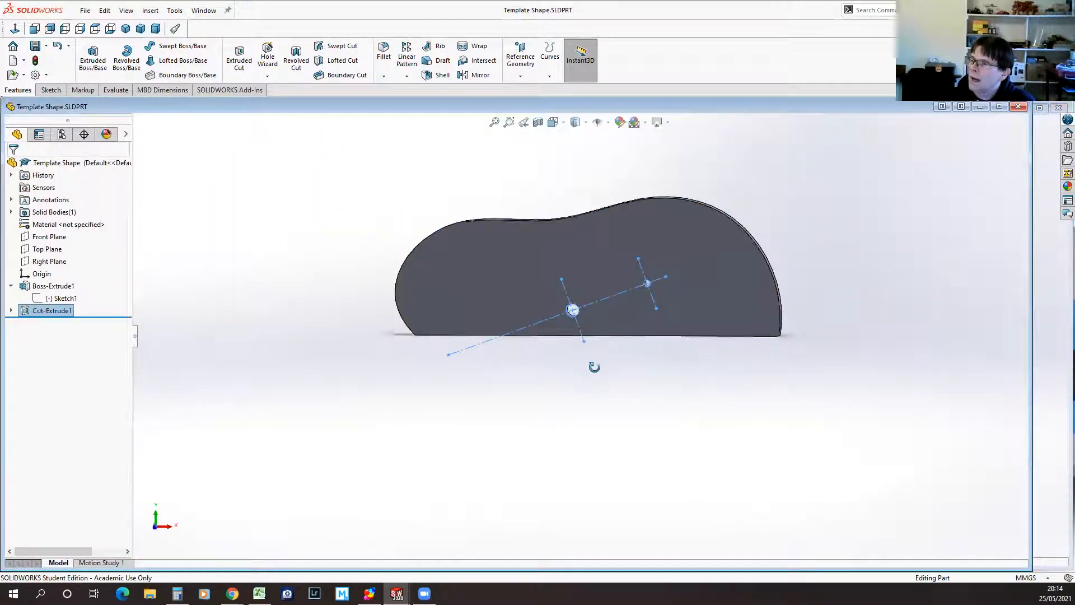
pyautogui.click(10, 310)
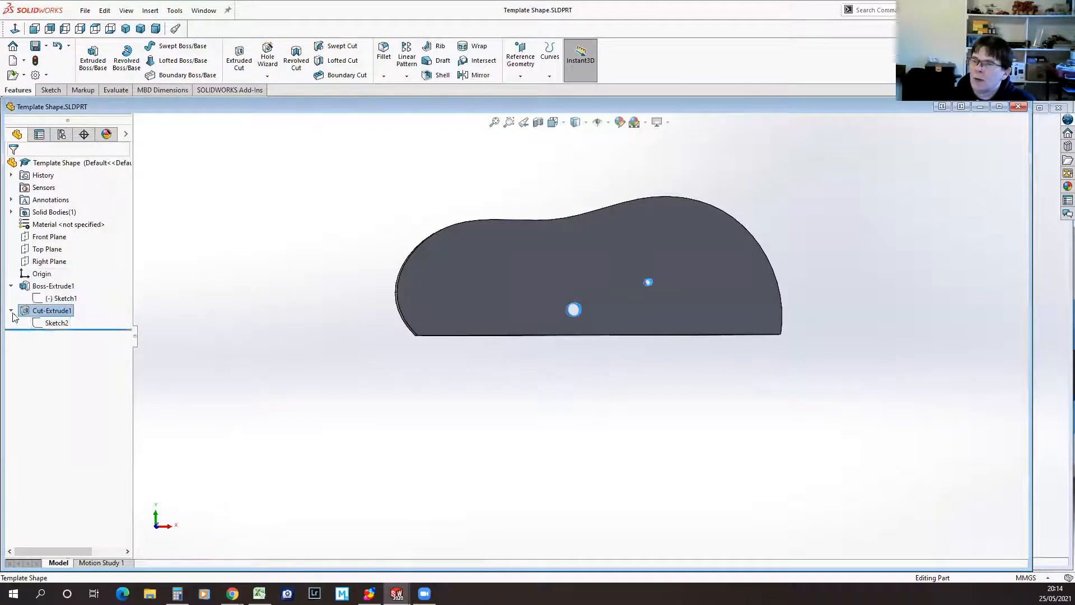
pyautogui.click(44, 324)
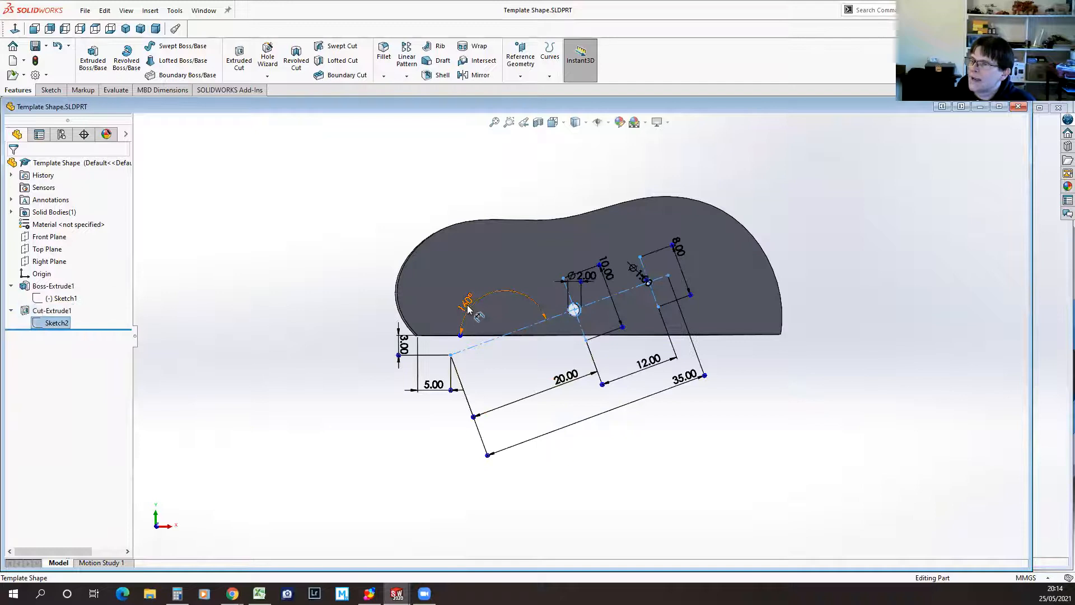
pyautogui.doubleClick(462, 329)
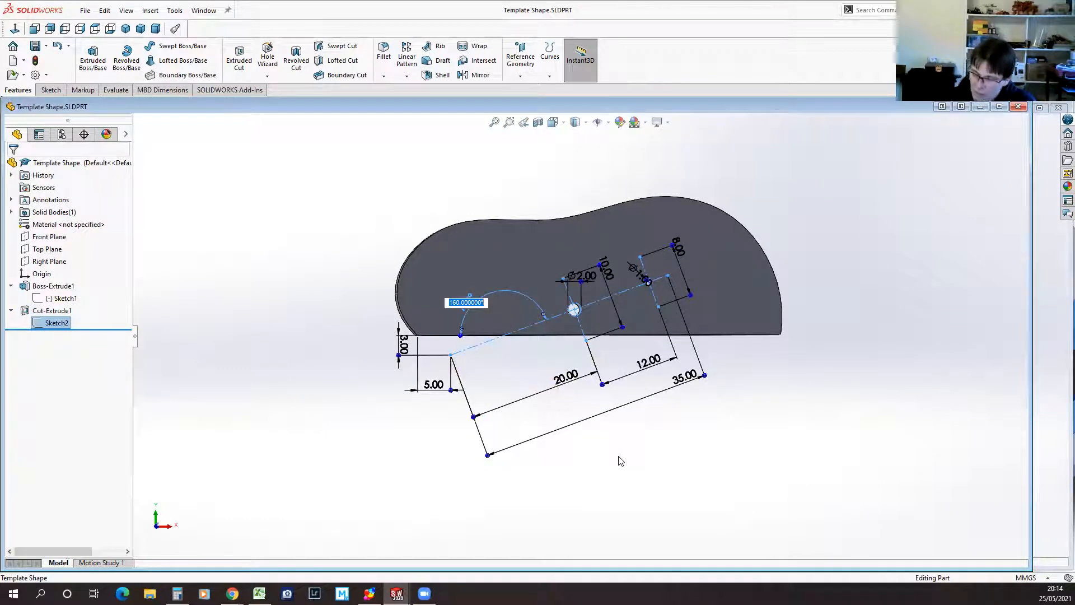
pyautogui.write('170')
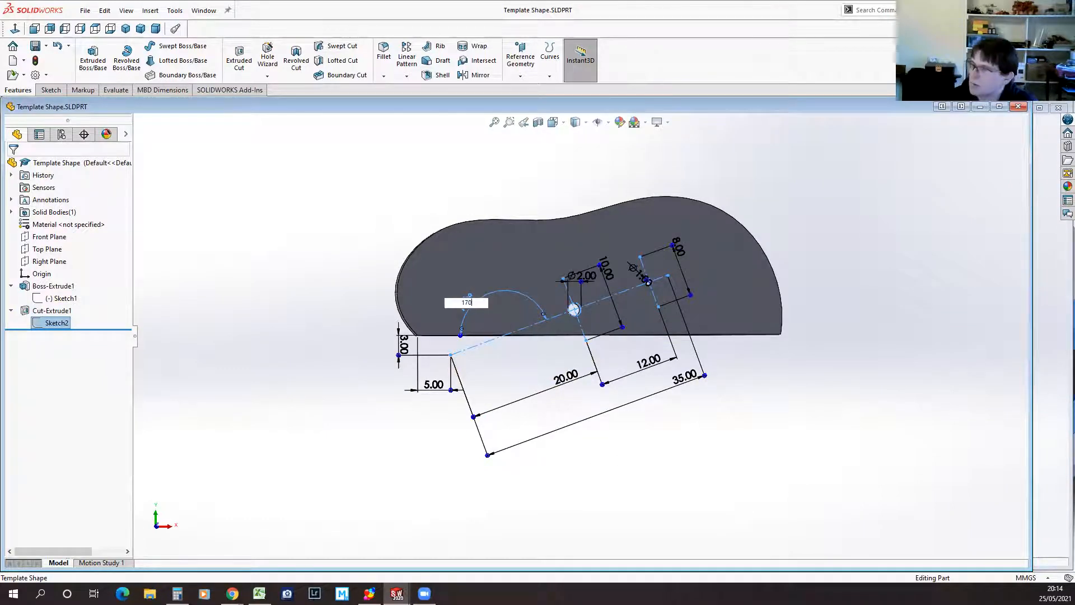
pyautogui.press('Return')
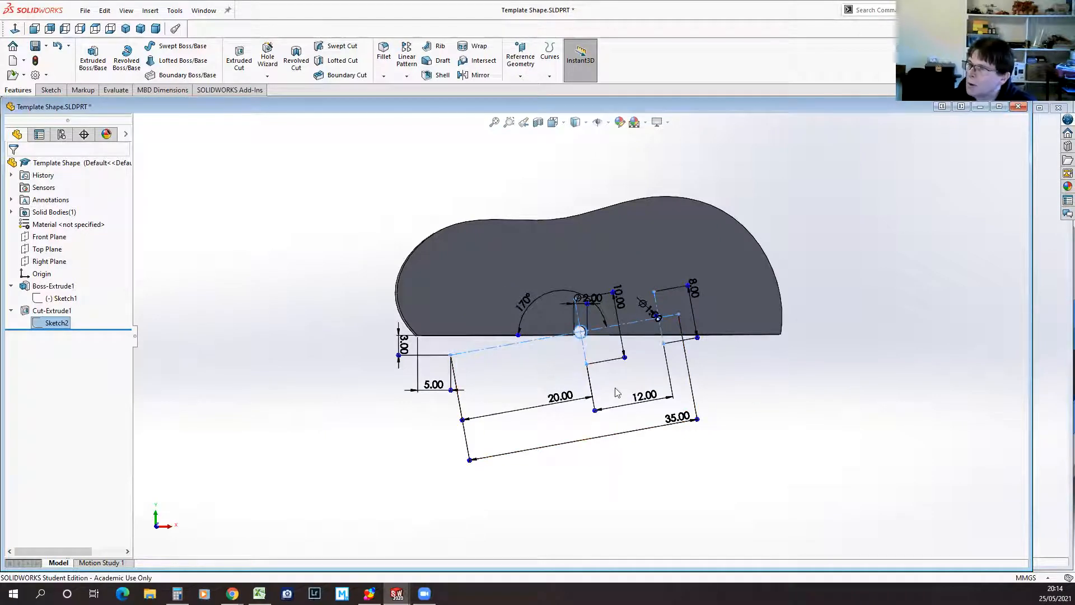
# Step: Flip the 3 mm vertical offset of the holes' construction line to the inner side of the base edge and rebuild the part
pyautogui.doubleClick(403, 349)
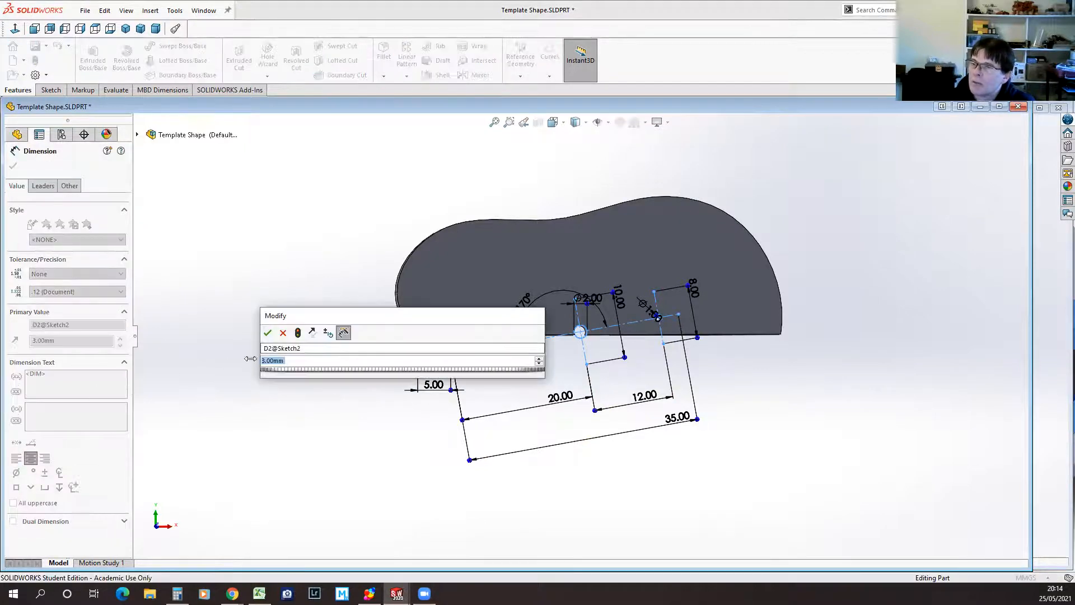
pyautogui.click(312, 333)
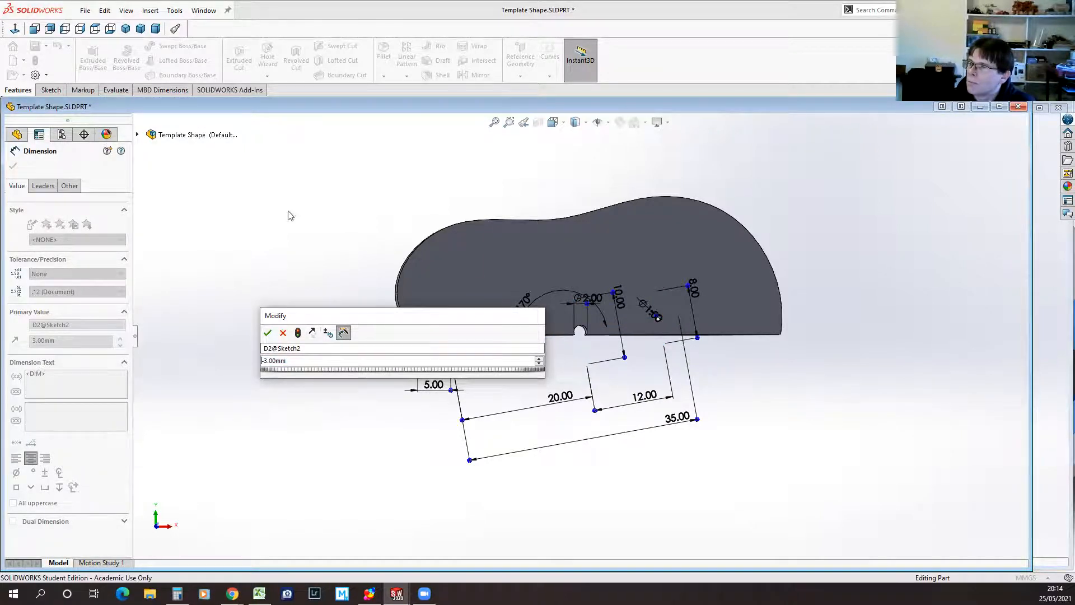
pyautogui.moveTo(360, 317); pyautogui.dragTo(288, 212)
pyautogui.click(241, 226)
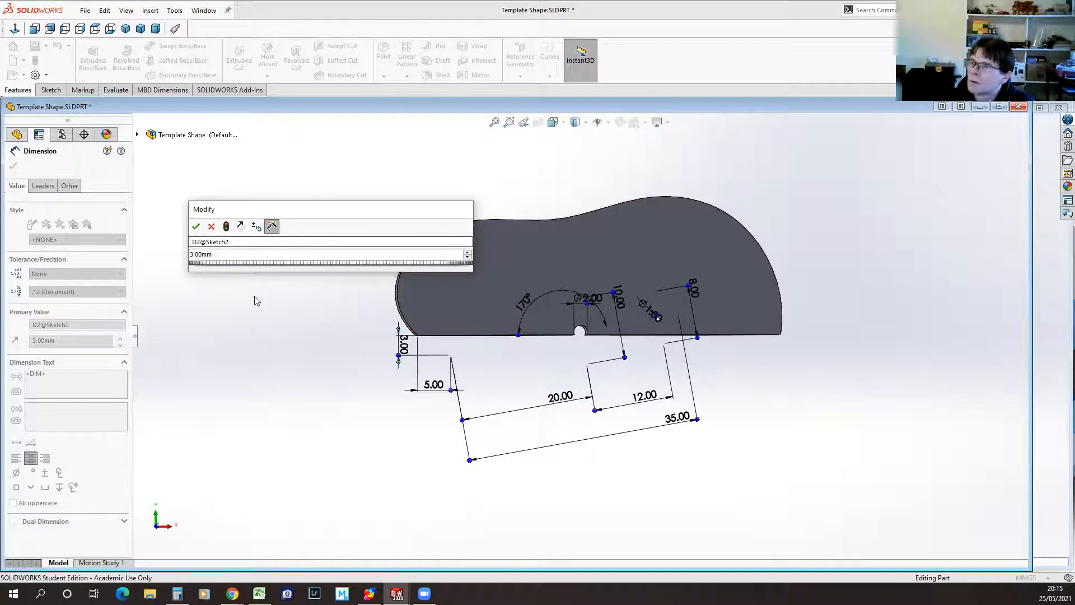
pyautogui.click(195, 225)
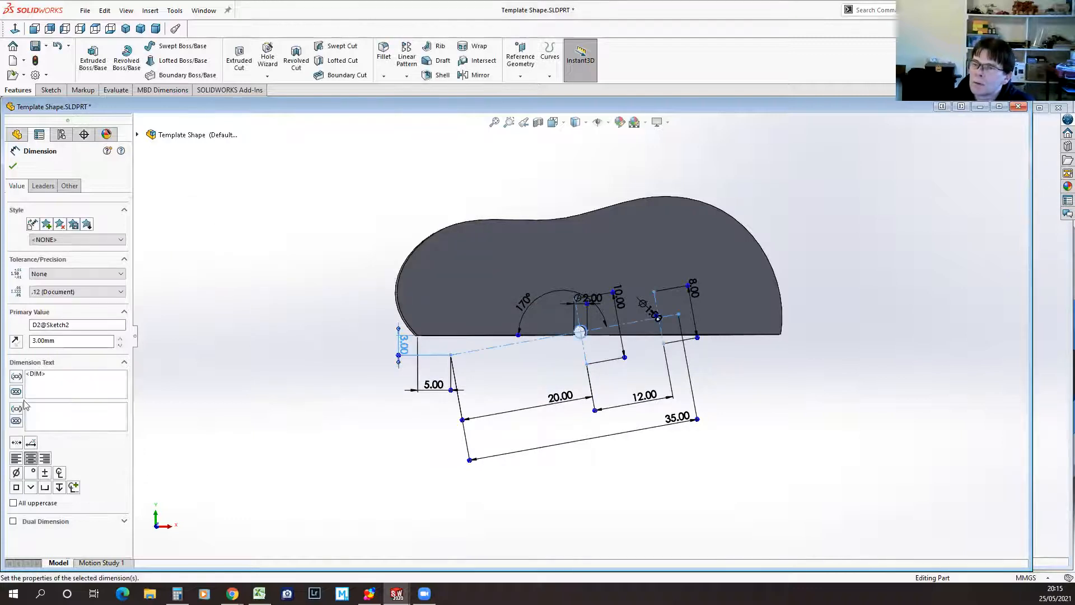
pyautogui.click(16, 341)
pyautogui.click(14, 167)
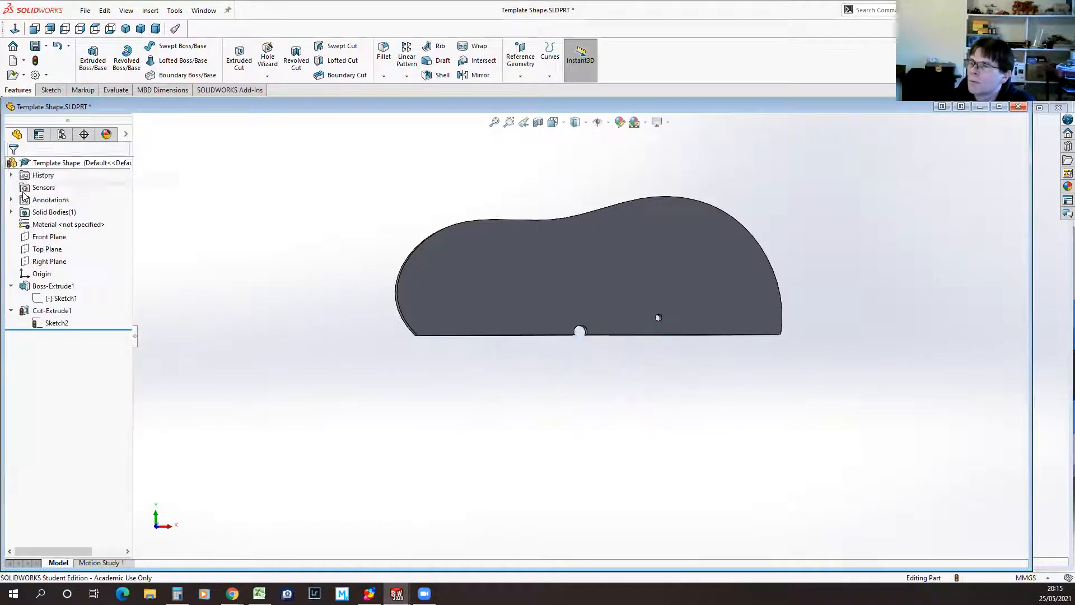
pyautogui.click(36, 61)
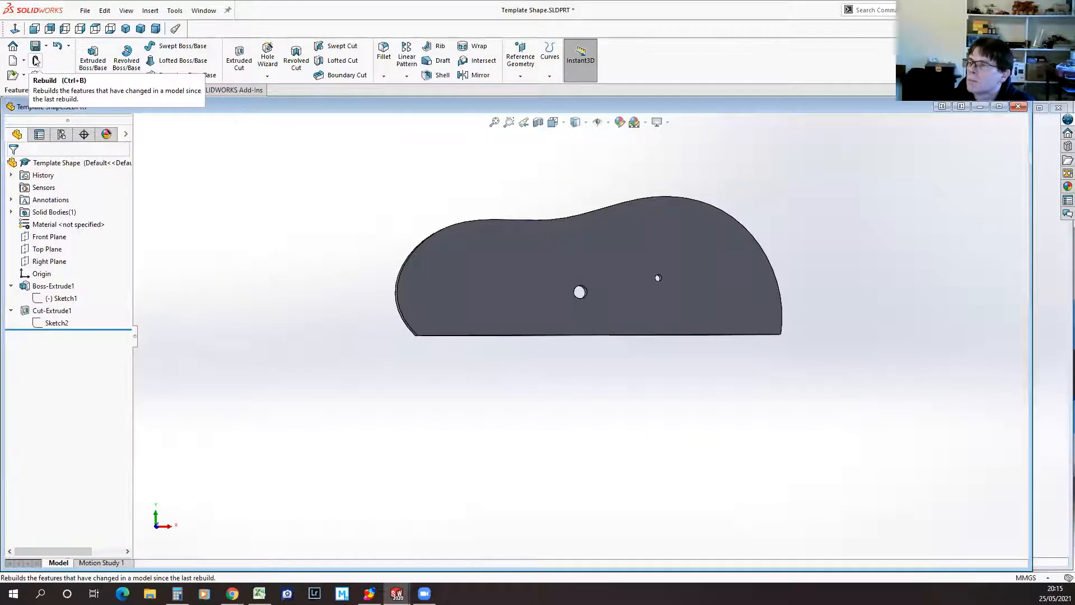
pyautogui.click(39, 323)
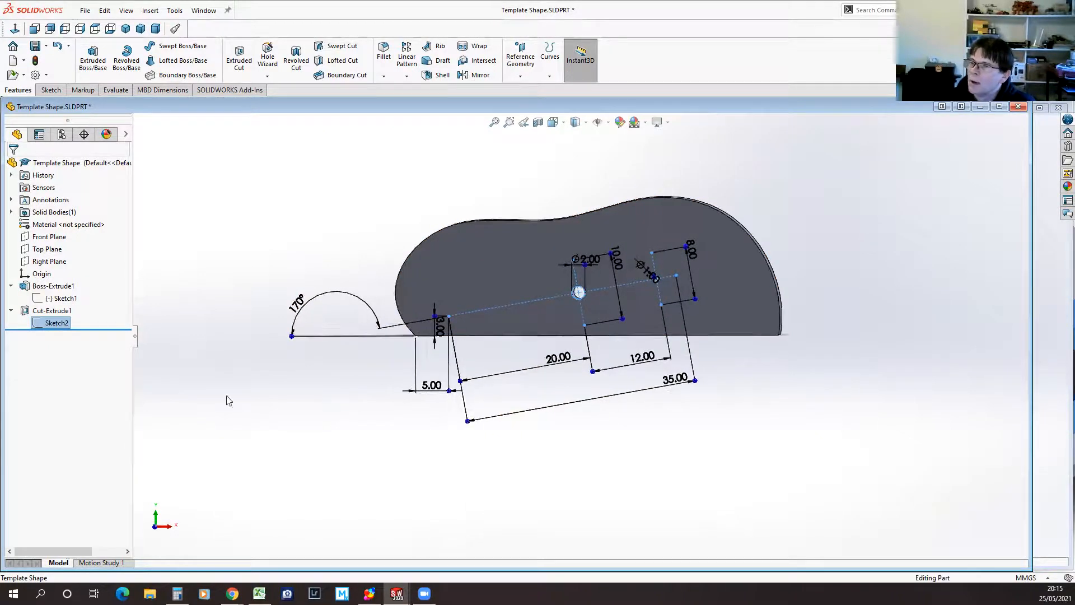
# Step: Reshape the taller hump in the outline sketch, moving its spline points to about (34.6, 23.2), (48.9, 22.1) and (57.3, 13.2) mm, and finish the sketch
pyautogui.click(40, 299)
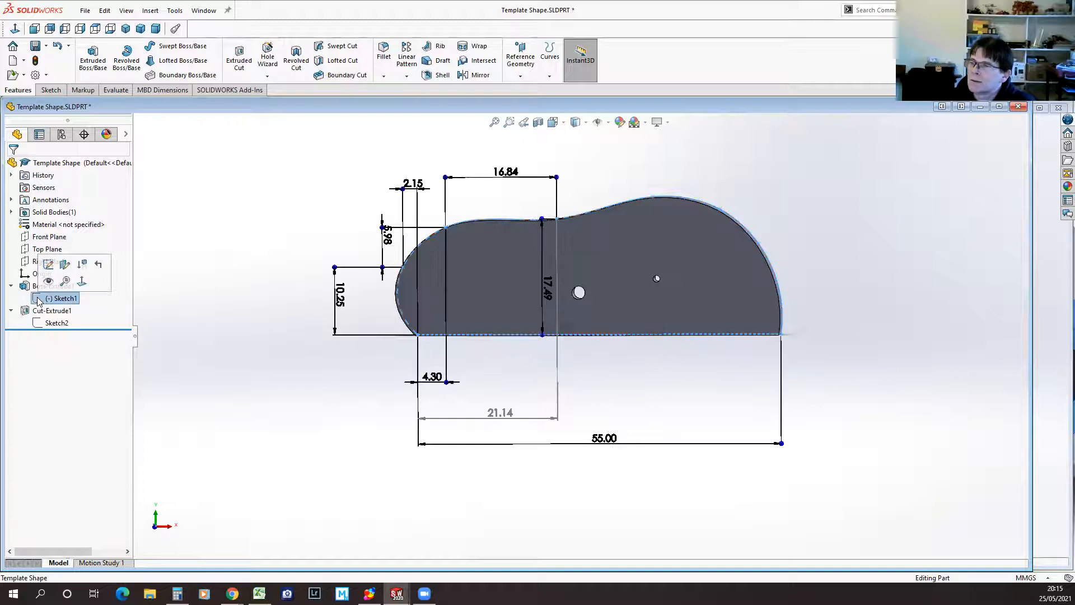
pyautogui.click(48, 264)
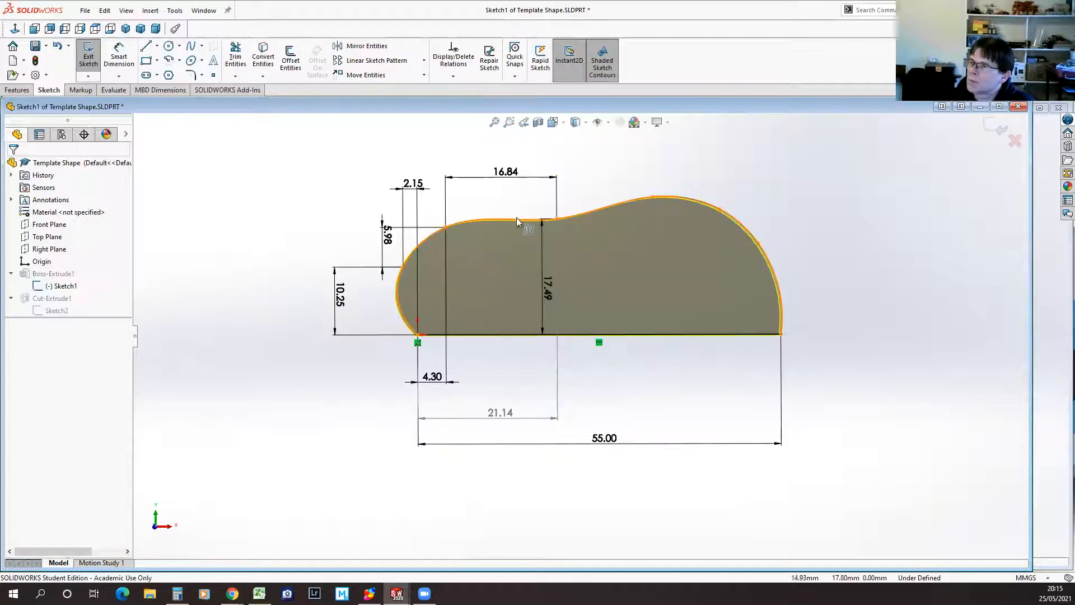
pyautogui.click(505, 171)
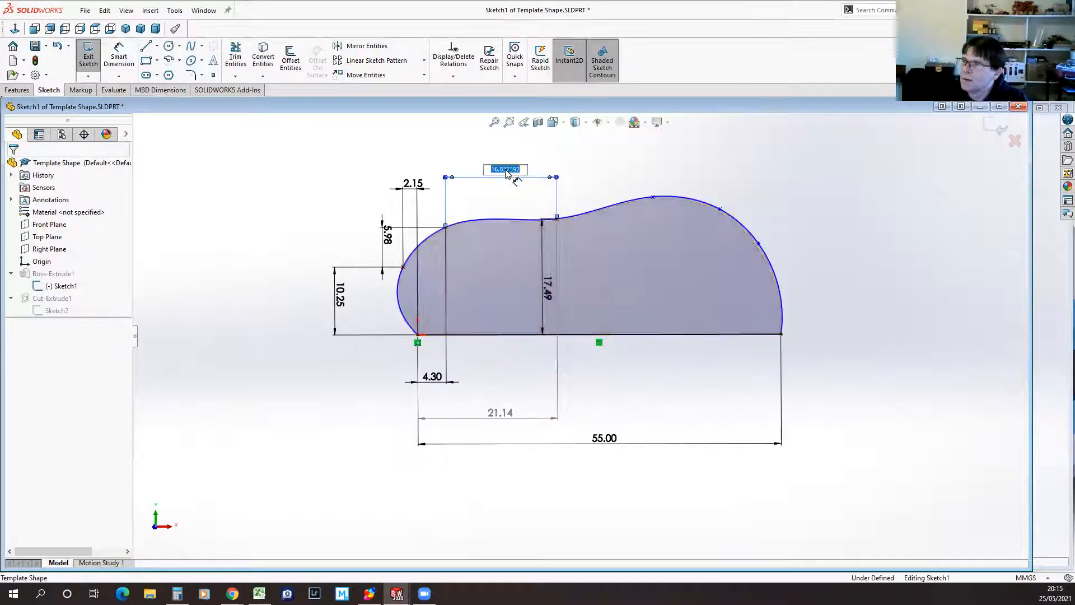
pyautogui.press('Return')
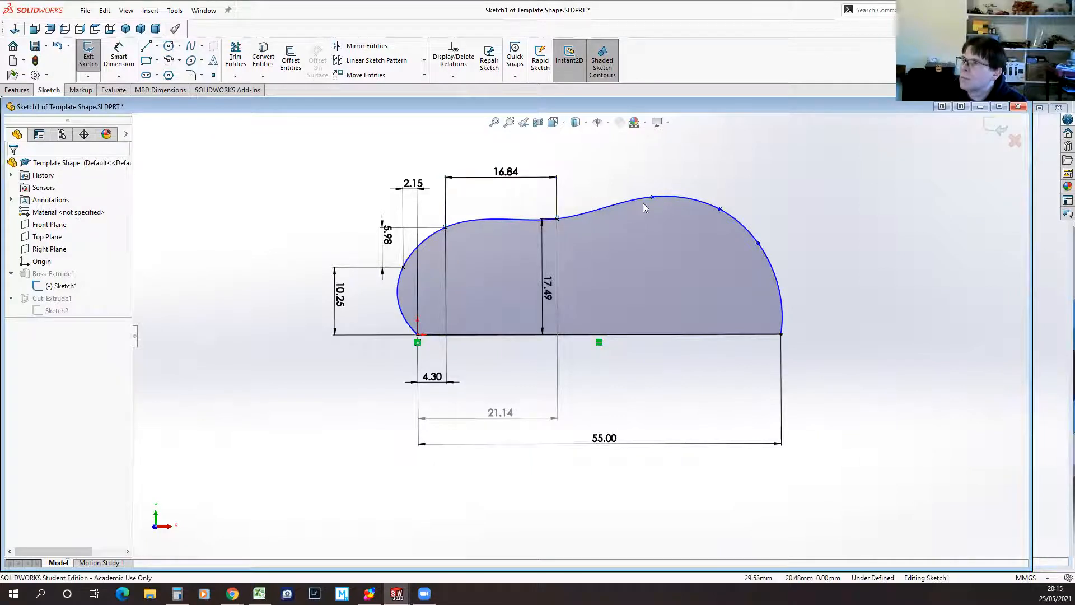
pyautogui.moveTo(653, 197); pyautogui.dragTo(646, 181)
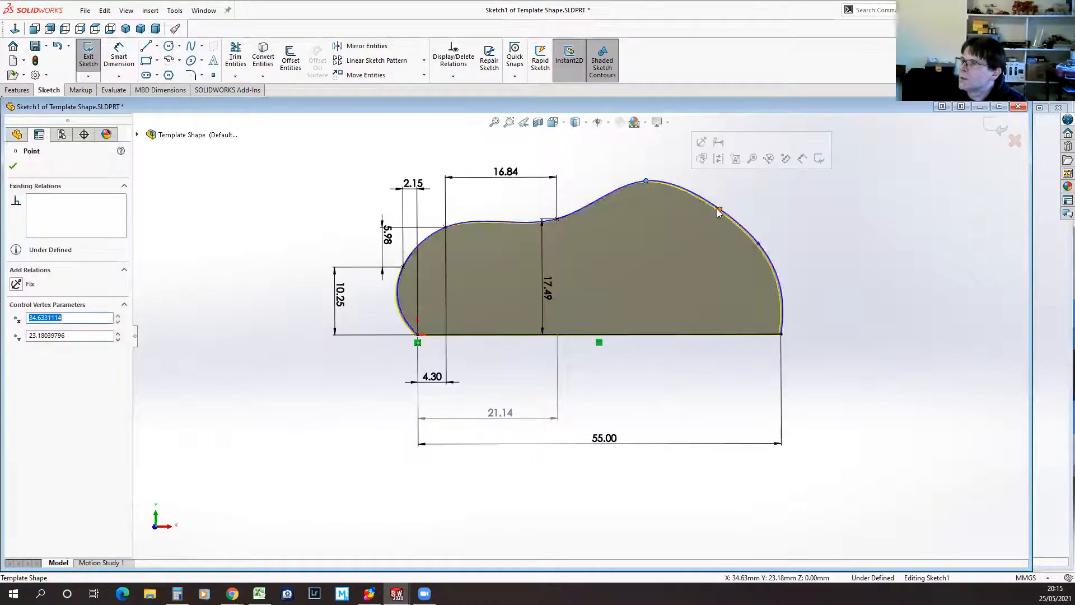
pyautogui.moveTo(720, 211); pyautogui.dragTo(728, 196)
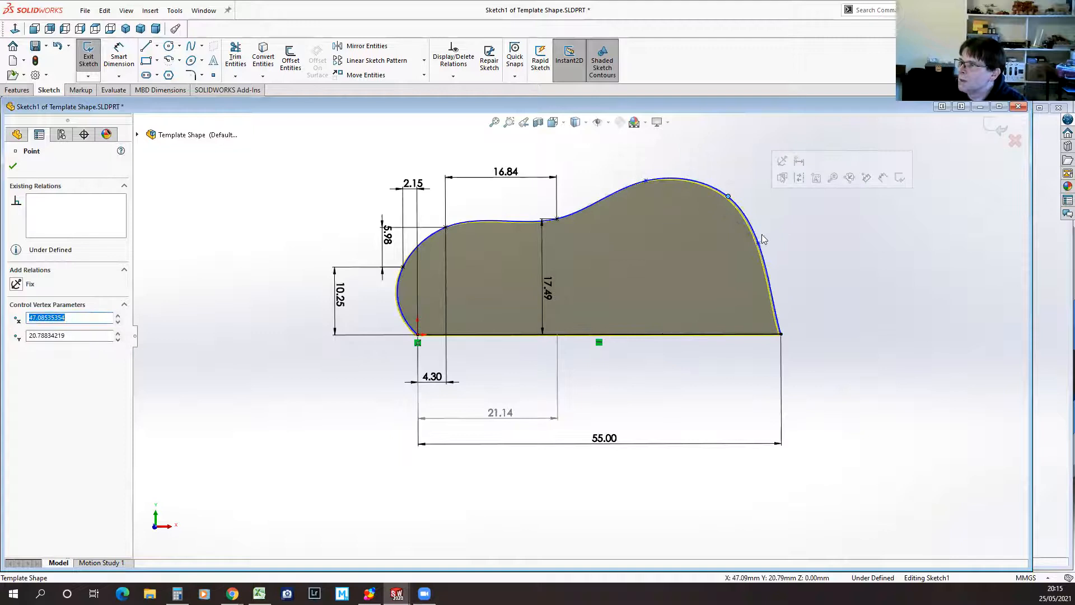
pyautogui.moveTo(759, 245); pyautogui.dragTo(796, 247)
pyautogui.click(728, 196)
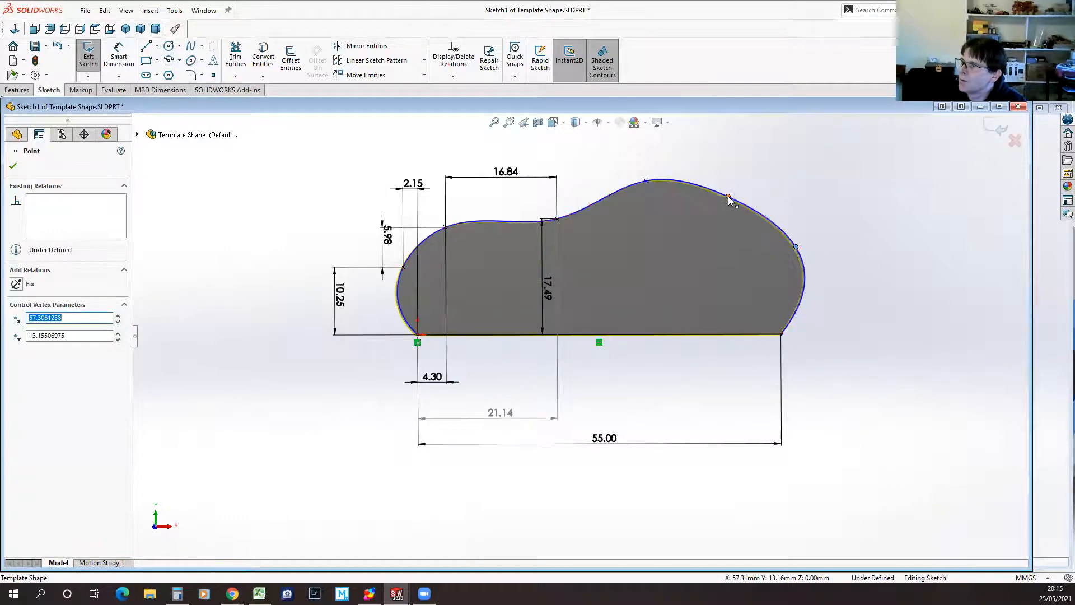
pyautogui.moveTo(728, 196); pyautogui.dragTo(739, 187)
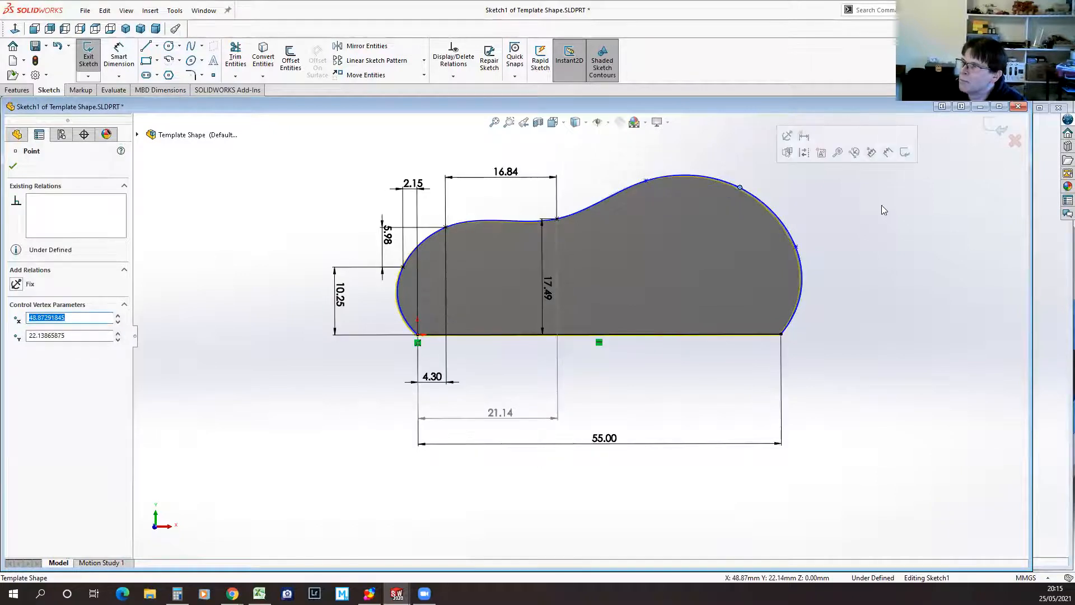
pyautogui.click(14, 166)
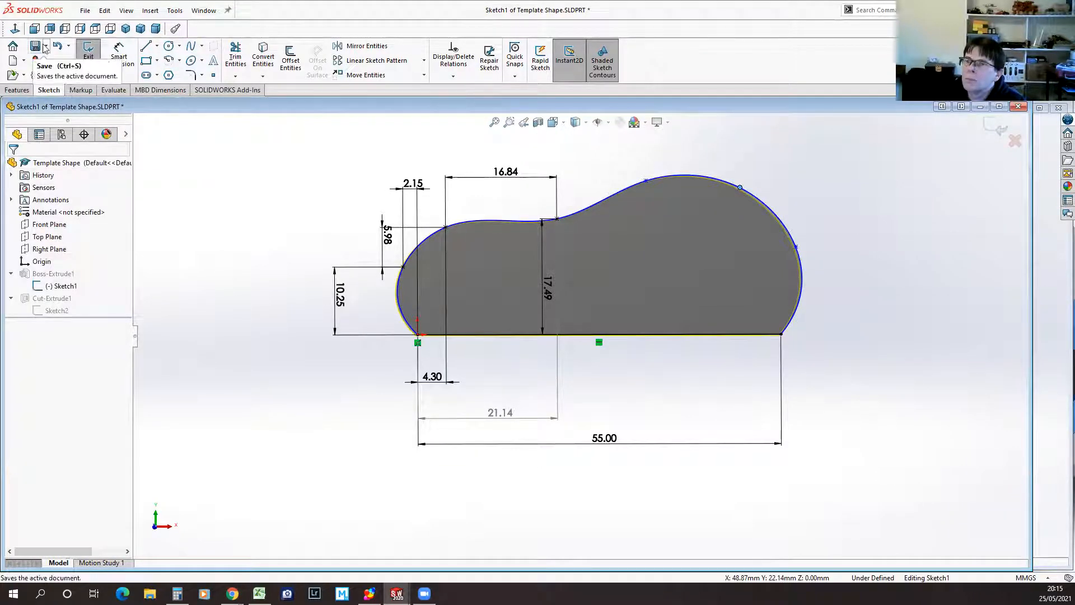
pyautogui.click(88, 55)
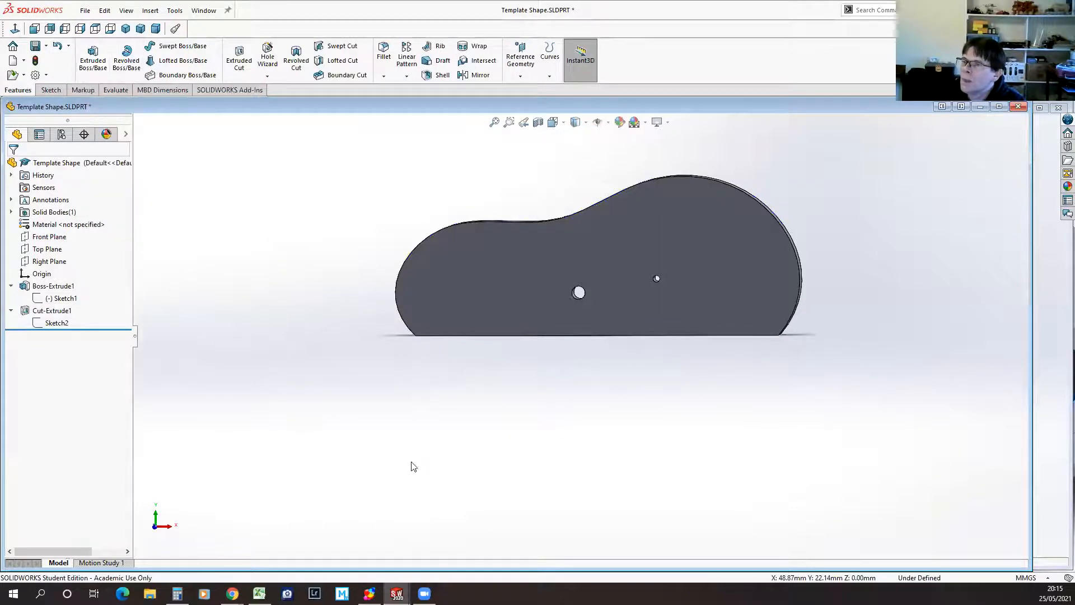
pyautogui.moveTo(533, 411); pyautogui.dragTo(578, 454, button='middle')
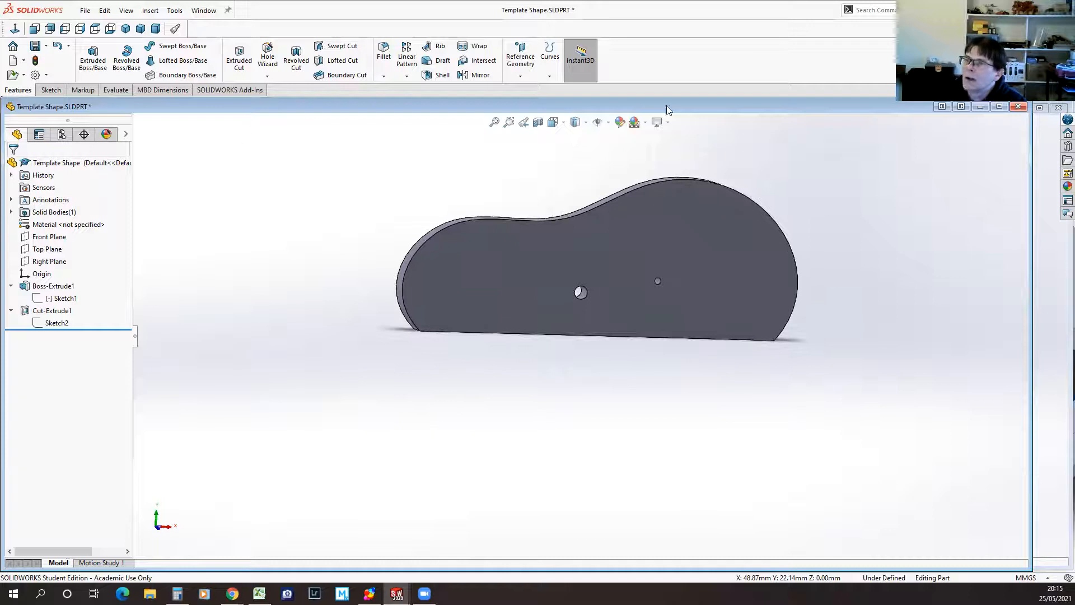
# Step: Show Blade Holder Pt2 Mirror and Blade Holder Pt1 side by side, with their pocket sides facing forward, to check the changed template shape
pyautogui.click(1050, 154)
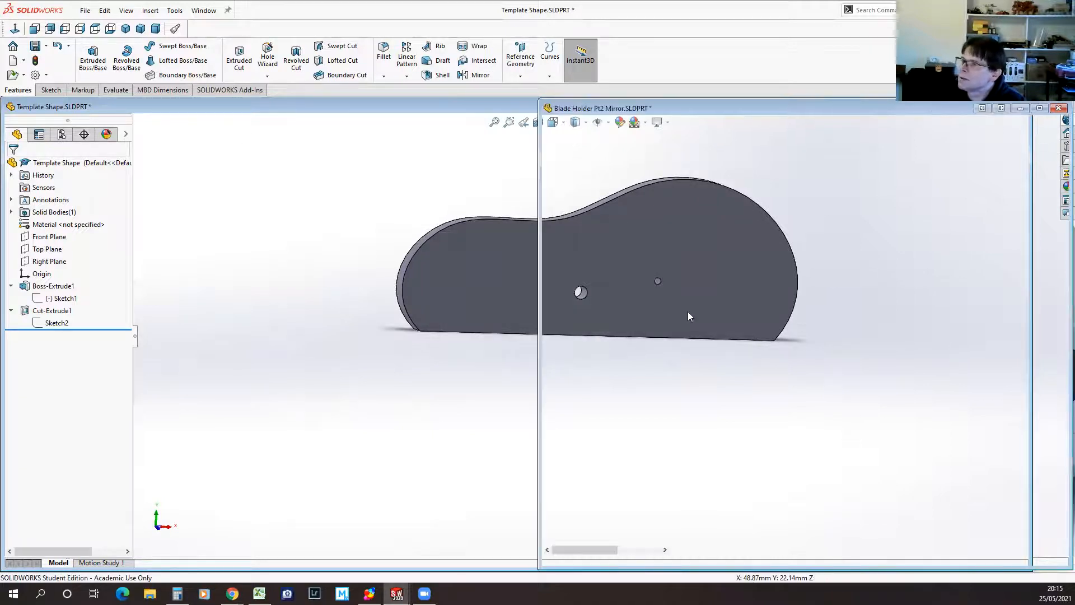
pyautogui.moveTo(843, 421); pyautogui.dragTo(882, 420, button='middle')
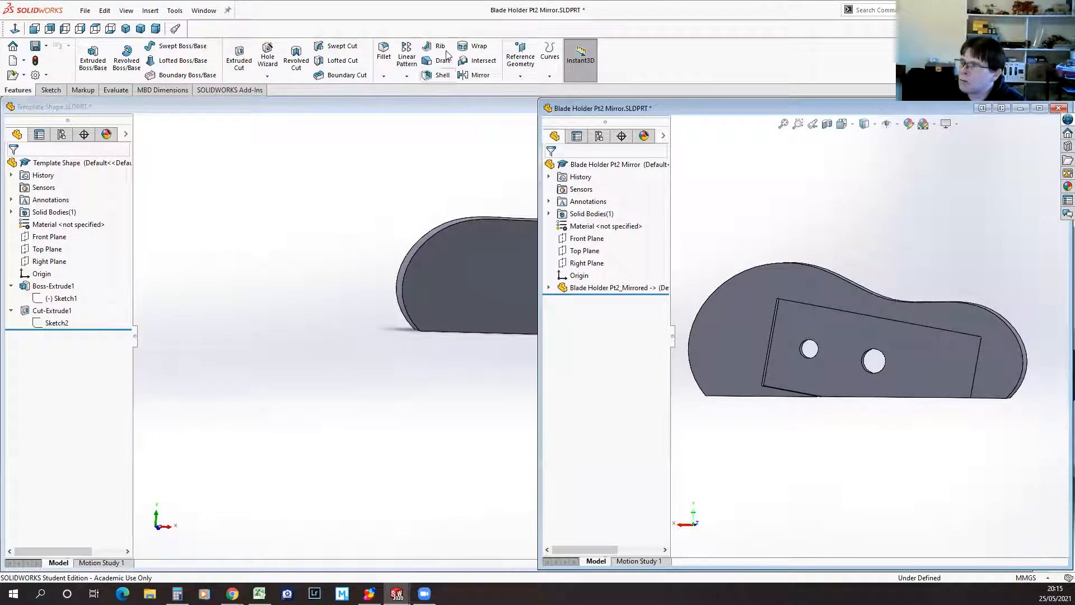
pyautogui.click(204, 10)
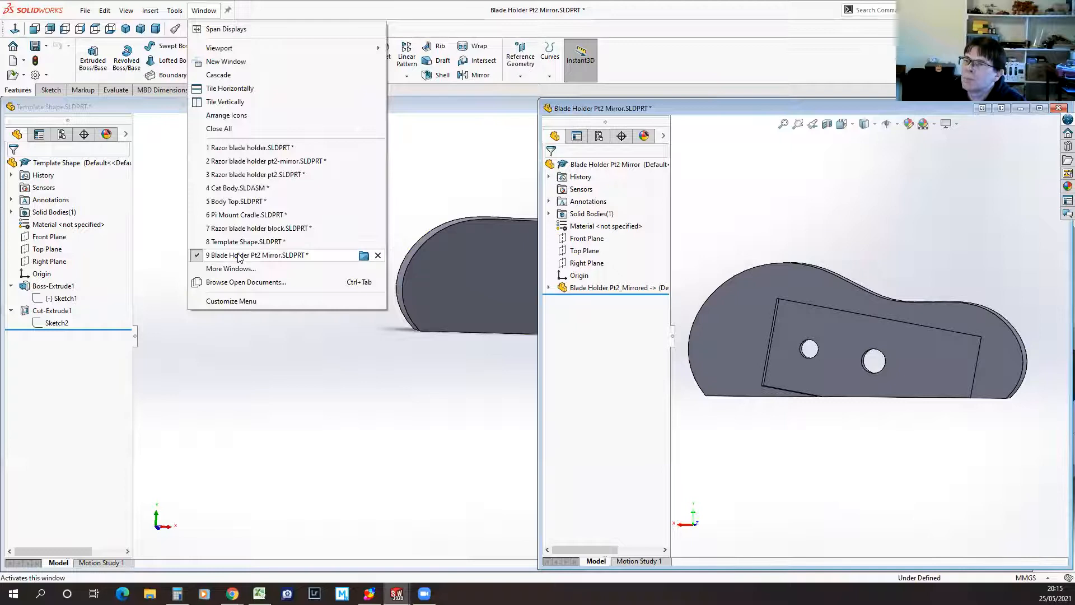
pyautogui.click(238, 281)
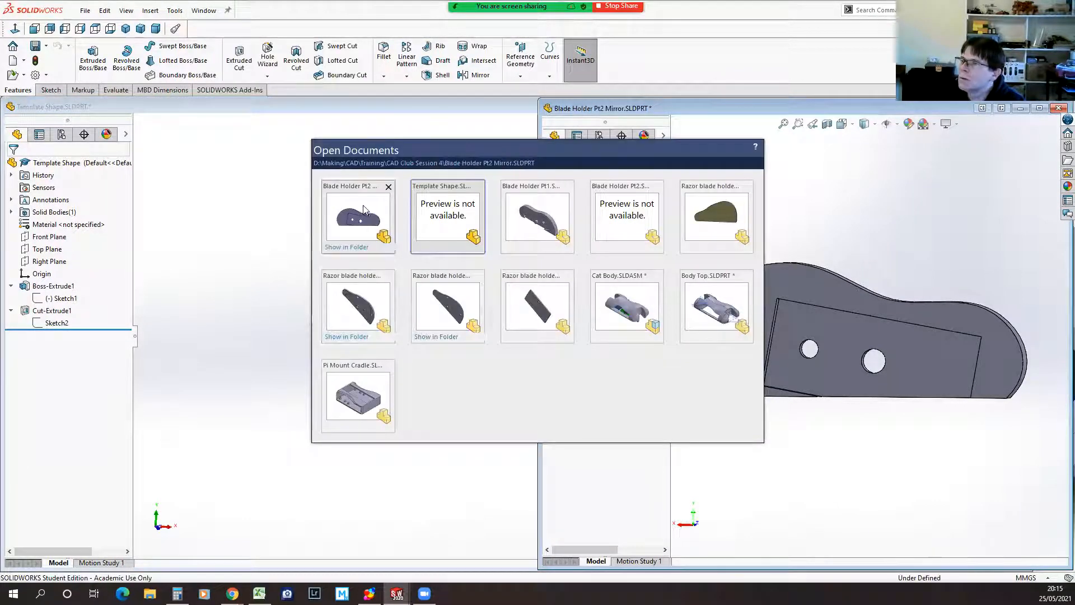
pyautogui.click(538, 216)
pyautogui.moveTo(448, 437); pyautogui.dragTo(421, 425, button='middle')
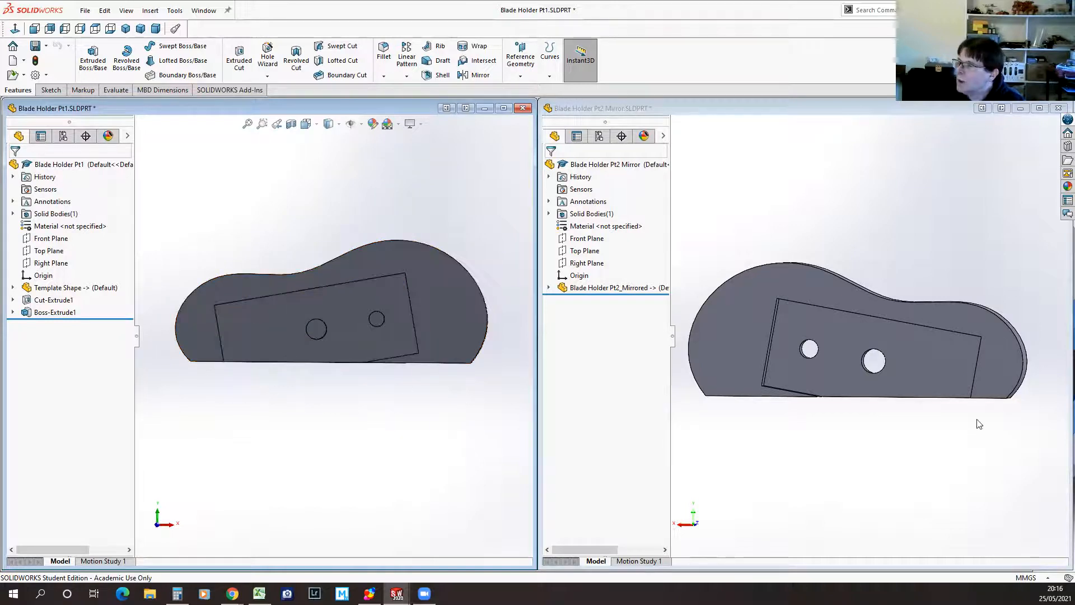
# Step: Compare the pegs, holes and pockets of both blade holder parts from oblique views and save Blade Holder Pt2 Mirror
pyautogui.moveTo(297, 389); pyautogui.dragTo(349, 378, button='middle')
pyautogui.moveTo(946, 440)
pyautogui.mouseDown(button='middle')
pyautogui.moveTo(929, 444)
pyautogui.moveTo(1003, 434)
pyautogui.moveTo(942, 440)
pyautogui.mouseUp(button='middle')
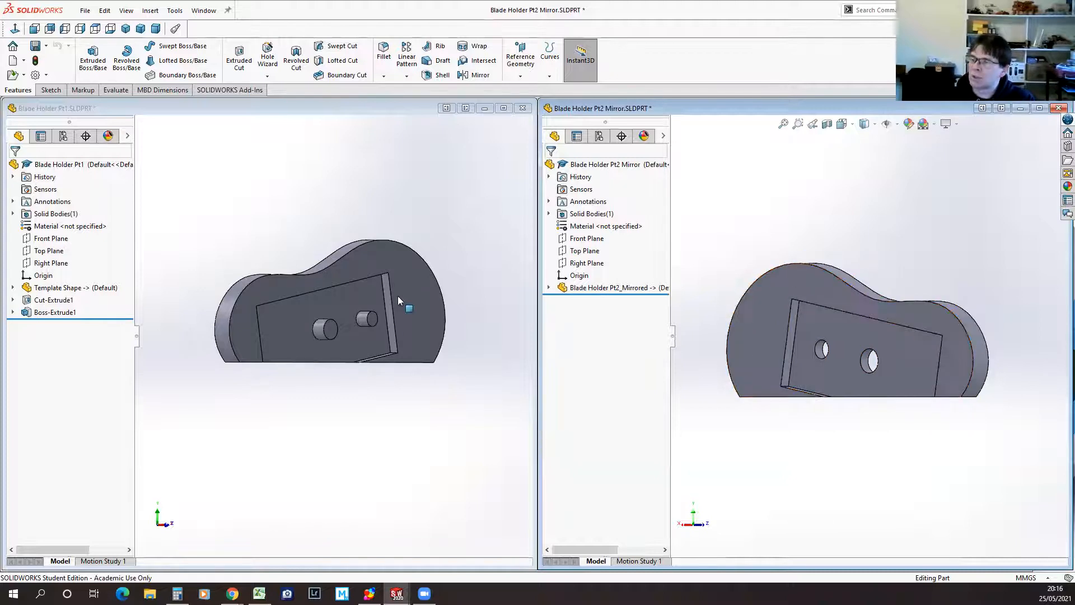
pyautogui.moveTo(442, 427); pyautogui.dragTo(698, 487, button='middle')
pyautogui.click(833, 486)
pyautogui.moveTo(833, 486)
pyautogui.mouseDown(button='middle')
pyautogui.moveTo(838, 509)
pyautogui.moveTo(844, 493)
pyautogui.mouseUp(button='middle')
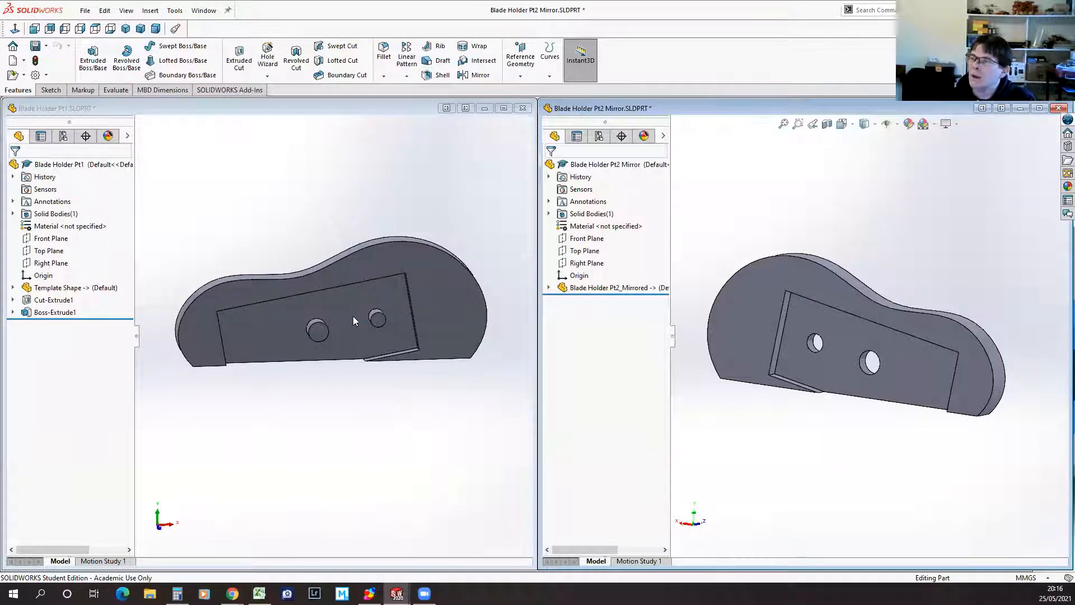
pyautogui.click(35, 47)
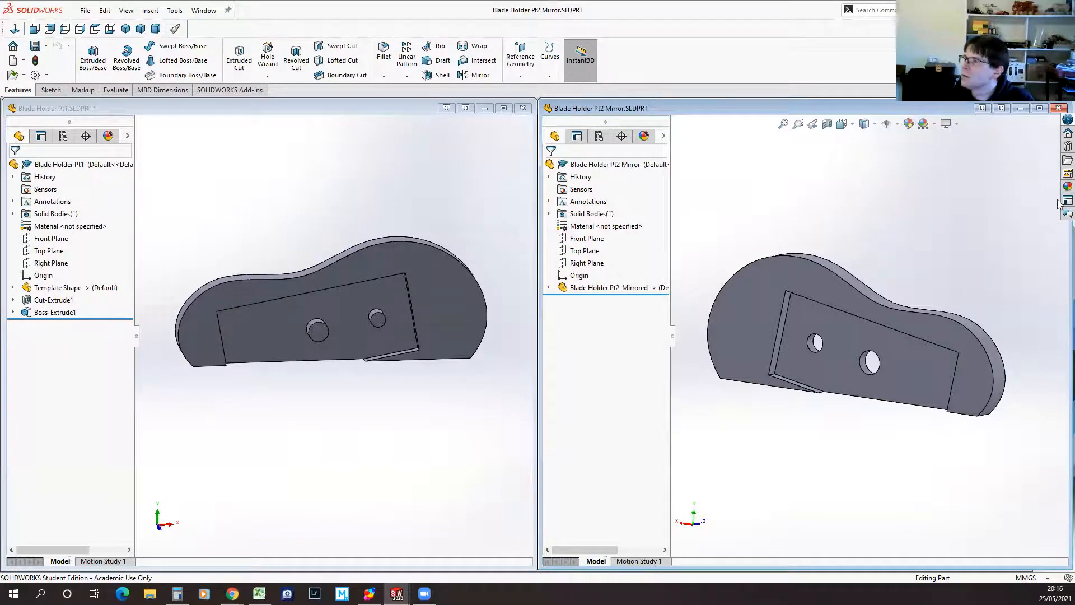
# Step: Close the Blade Holder Pt1, Pt2, Pt2 Mirror and Template Shape documents, saving all modified files
pyautogui.click(1059, 108)
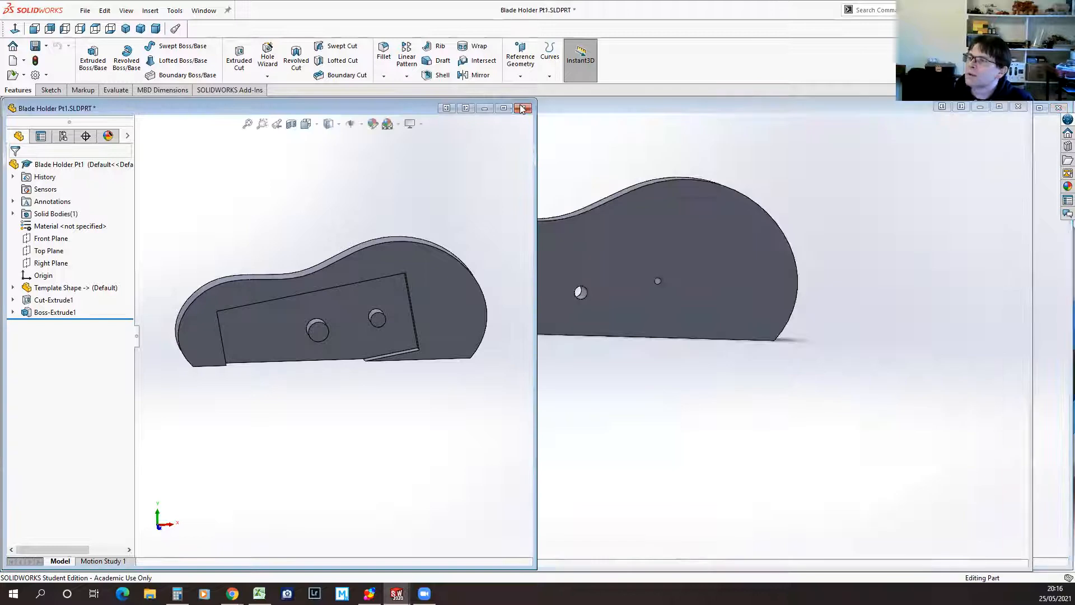
pyautogui.click(512, 272)
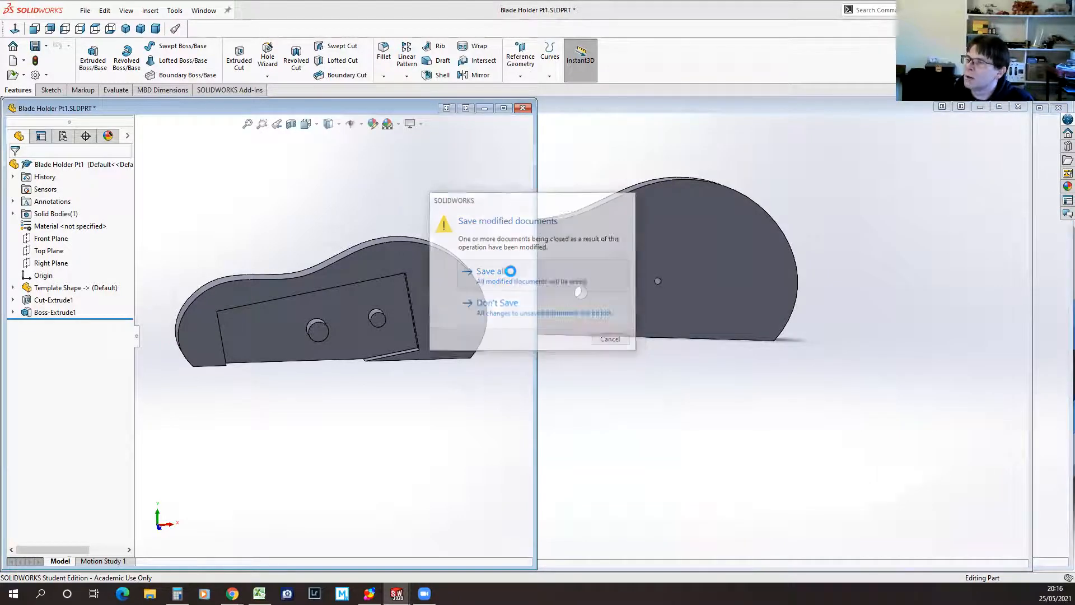
pyautogui.click(1018, 108)
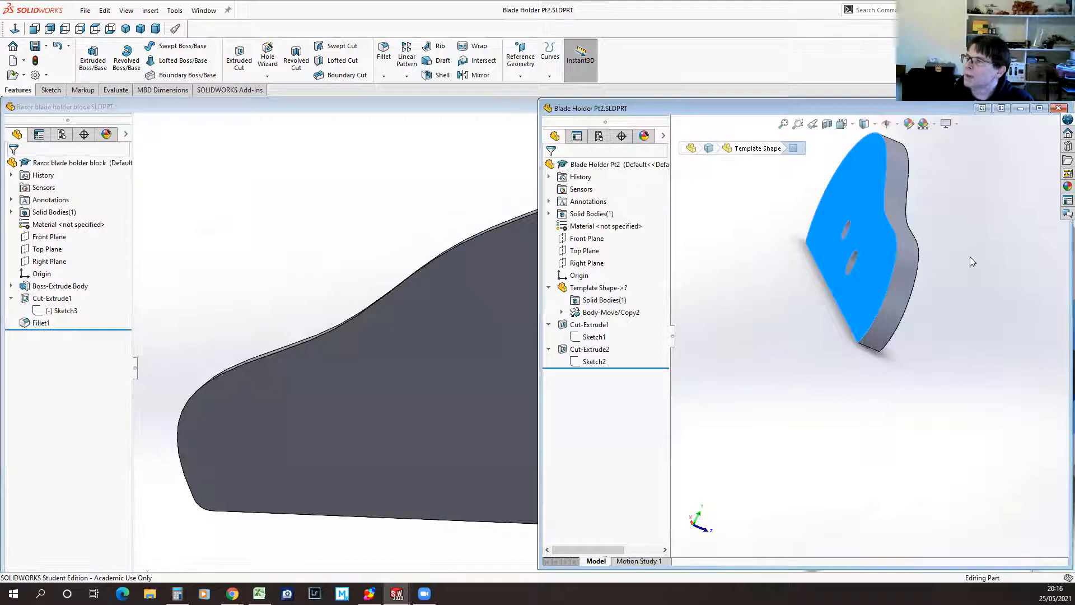
pyautogui.click(1058, 109)
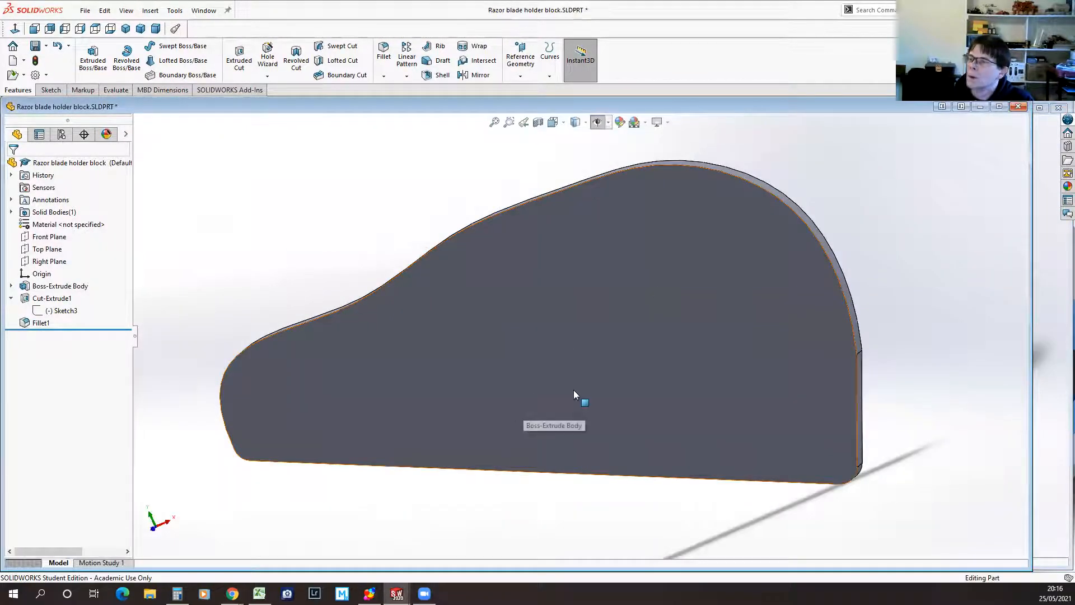
# Step: Roll the Razor blade holder pt2 part back to just after Cut-Extrude1 to examine its base rectangle before the inserted block
pyautogui.click(1043, 112)
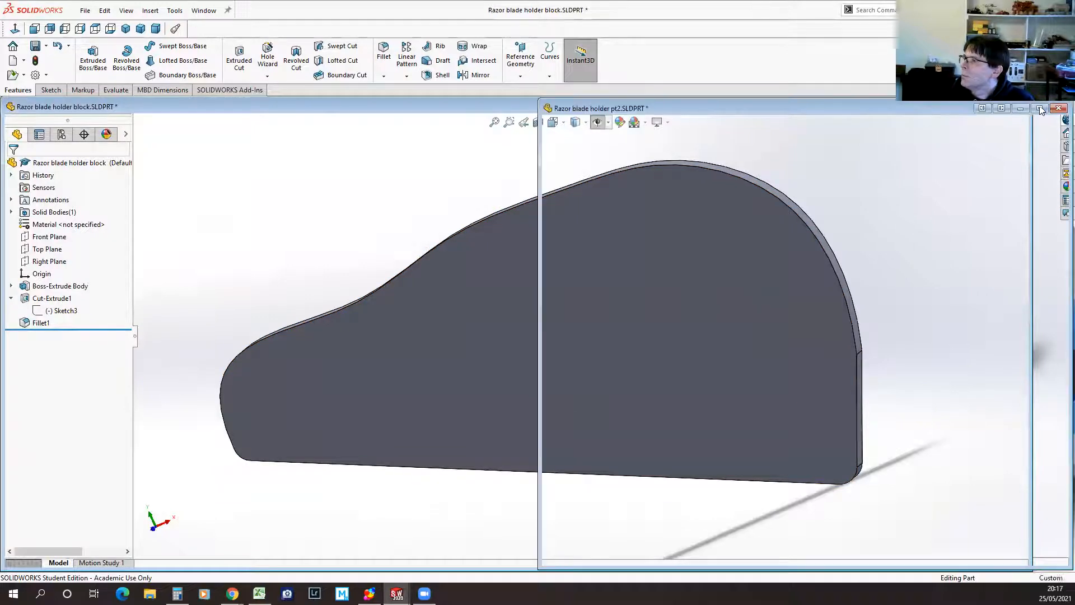
pyautogui.moveTo(699, 495); pyautogui.dragTo(680, 323, button='middle')
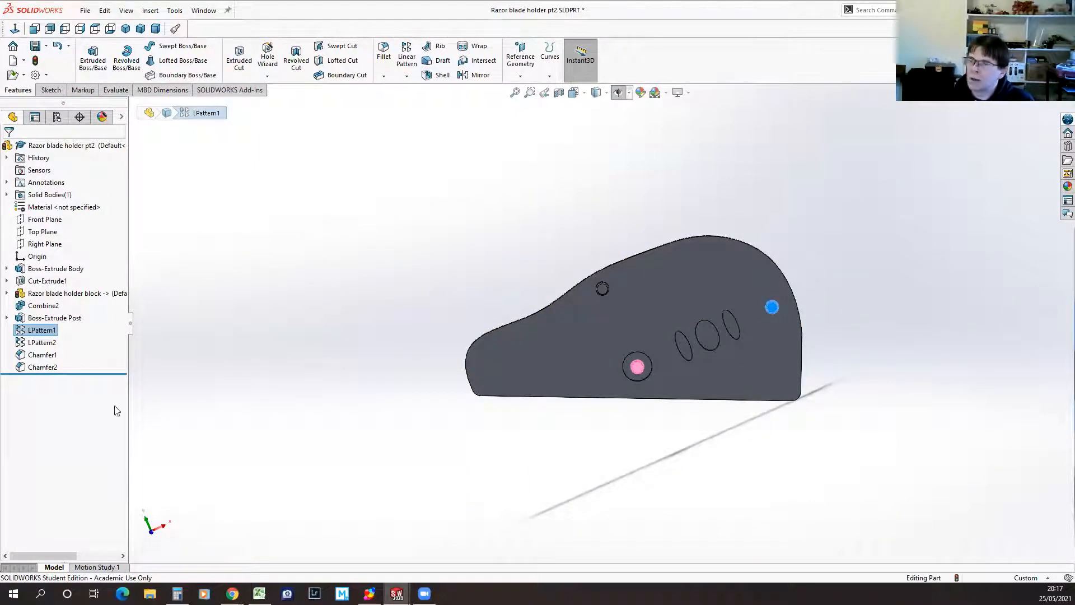
pyautogui.moveTo(110, 373); pyautogui.dragTo(91, 287)
pyautogui.moveTo(301, 307)
pyautogui.mouseDown(button='middle')
pyautogui.moveTo(257, 291)
pyautogui.moveTo(295, 303)
pyautogui.mouseUp(button='middle')
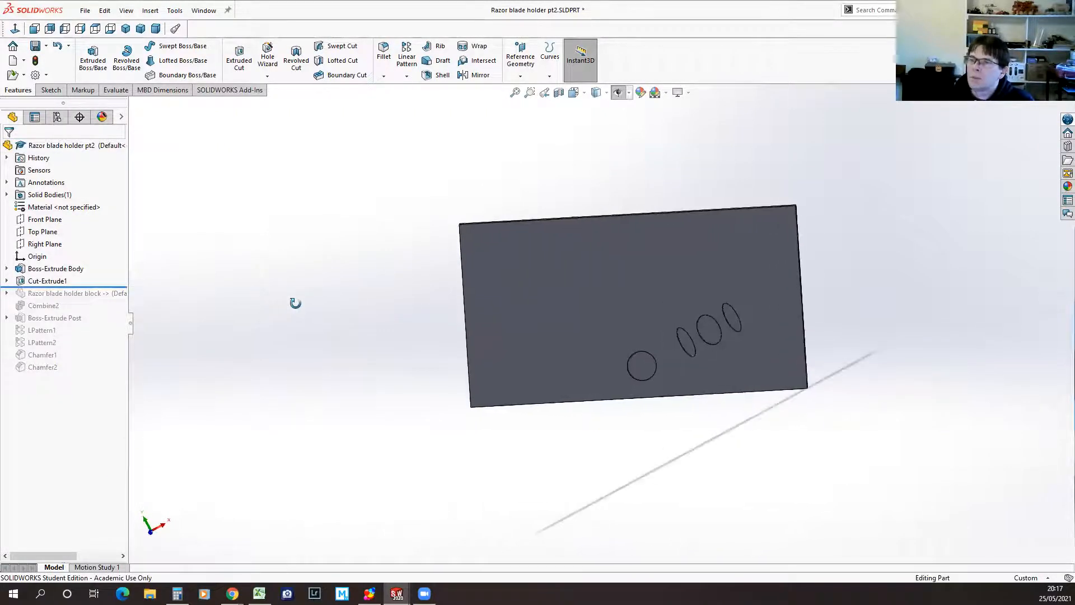
# Step: Switch to the Razor blade holder part and roll it back to just after Cut-Extrude1 to examine the rectangular plate
pyautogui.click(204, 11)
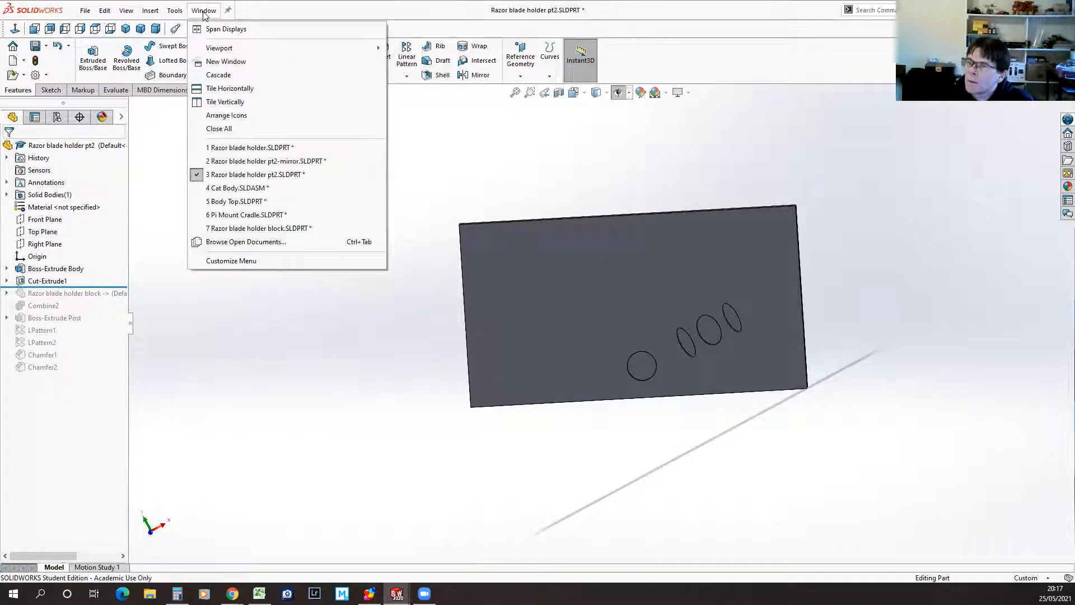
pyautogui.click(244, 150)
pyautogui.moveTo(619, 497); pyautogui.dragTo(592, 332, button='middle')
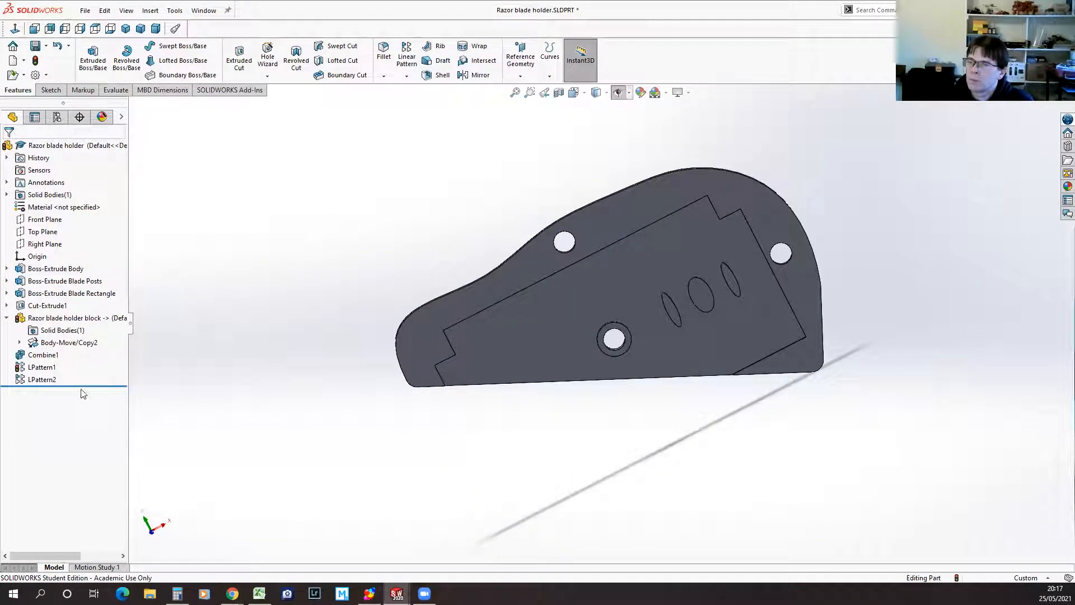
pyautogui.moveTo(82, 387); pyautogui.dragTo(74, 317)
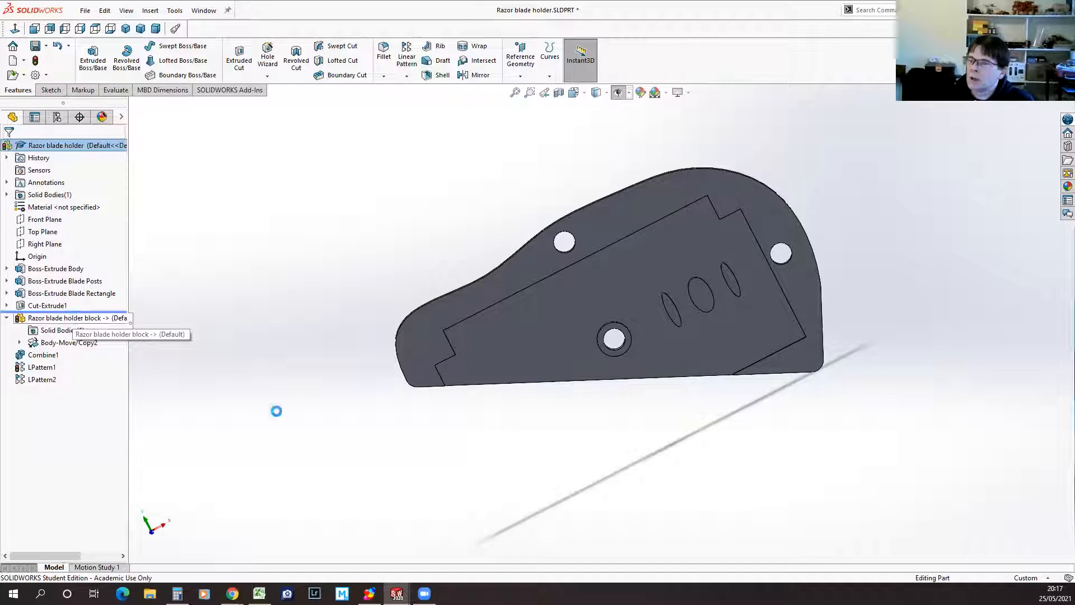
pyautogui.moveTo(825, 487)
pyautogui.mouseDown(button='middle')
pyautogui.moveTo(758, 471)
pyautogui.moveTo(792, 474)
pyautogui.moveTo(804, 413)
pyautogui.moveTo(828, 476)
pyautogui.mouseUp(button='middle')
pyautogui.moveTo(815, 485)
pyautogui.mouseDown(button='middle')
pyautogui.moveTo(851, 489)
pyautogui.moveTo(827, 477)
pyautogui.moveTo(811, 486)
pyautogui.mouseUp(button='middle')
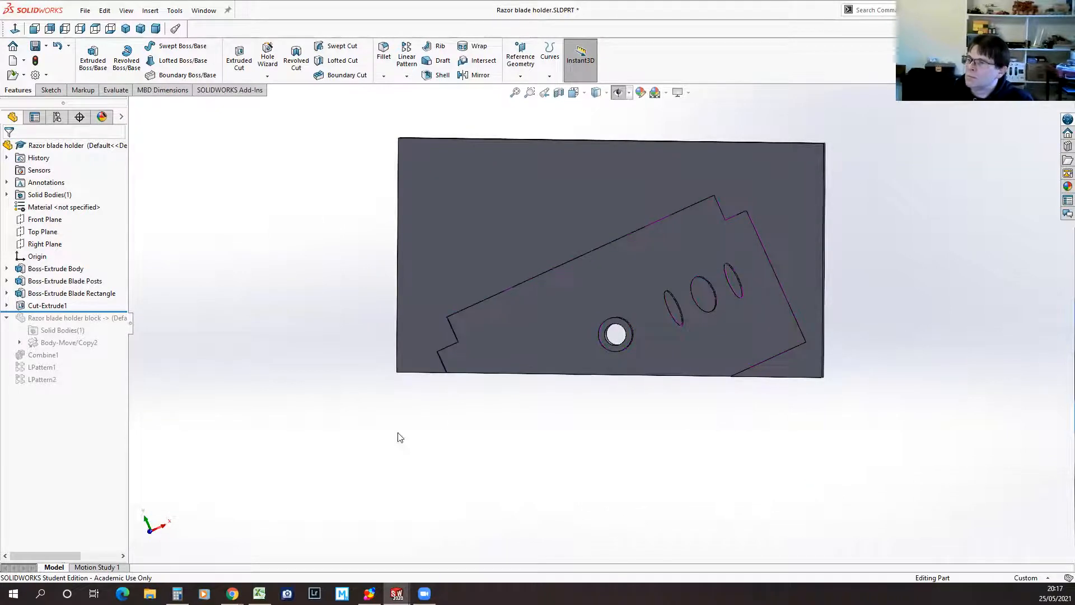
pyautogui.moveTo(344, 414); pyautogui.dragTo(343, 392, button='middle')
pyautogui.moveTo(526, 466); pyautogui.dragTo(551, 489, button='middle')
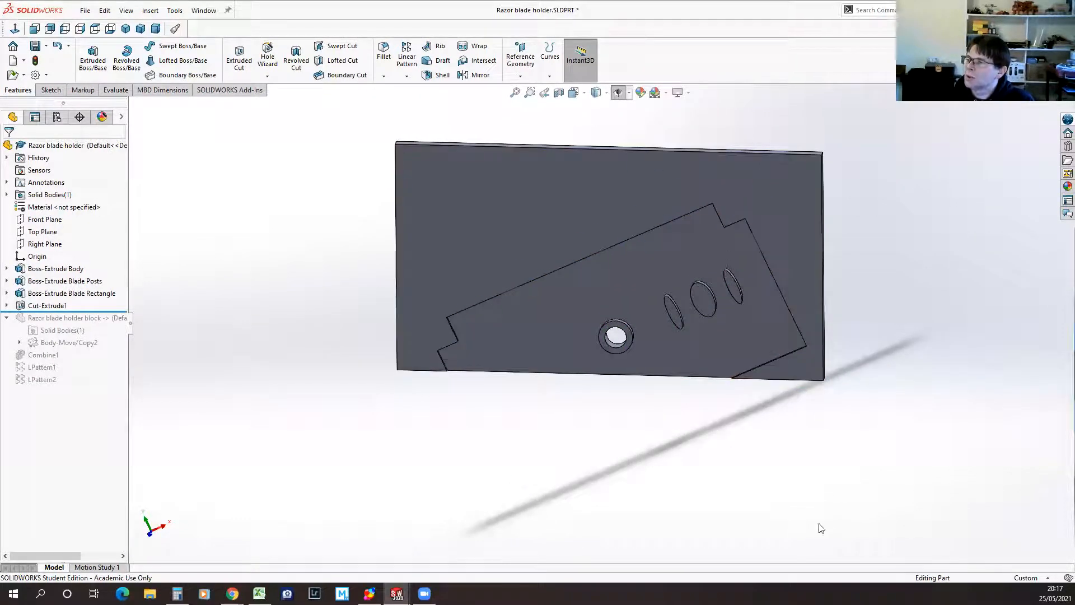
pyautogui.click(150, 11)
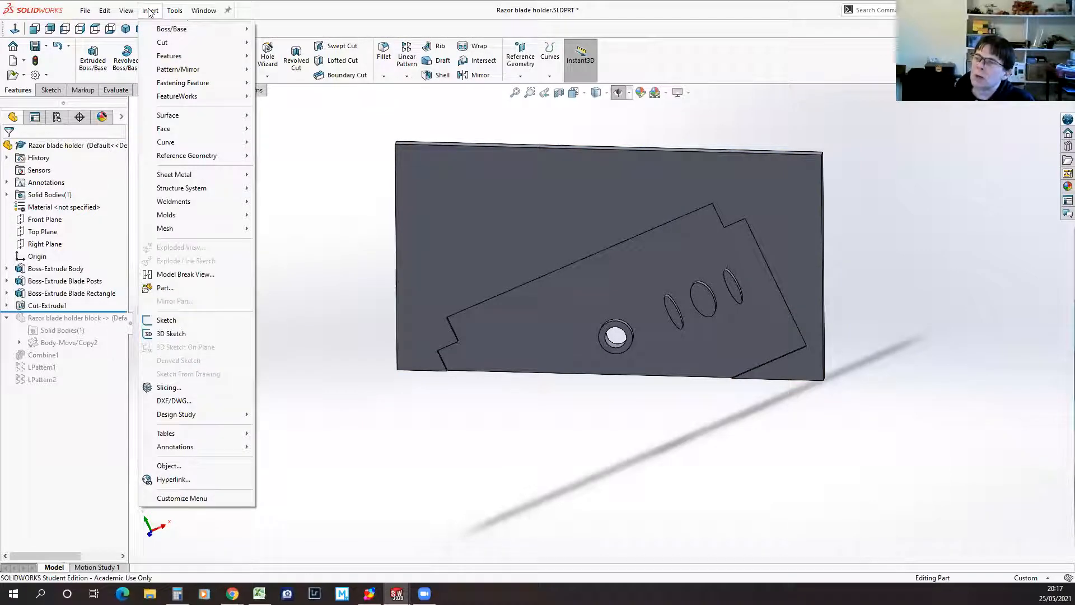
pyautogui.click(280, 230)
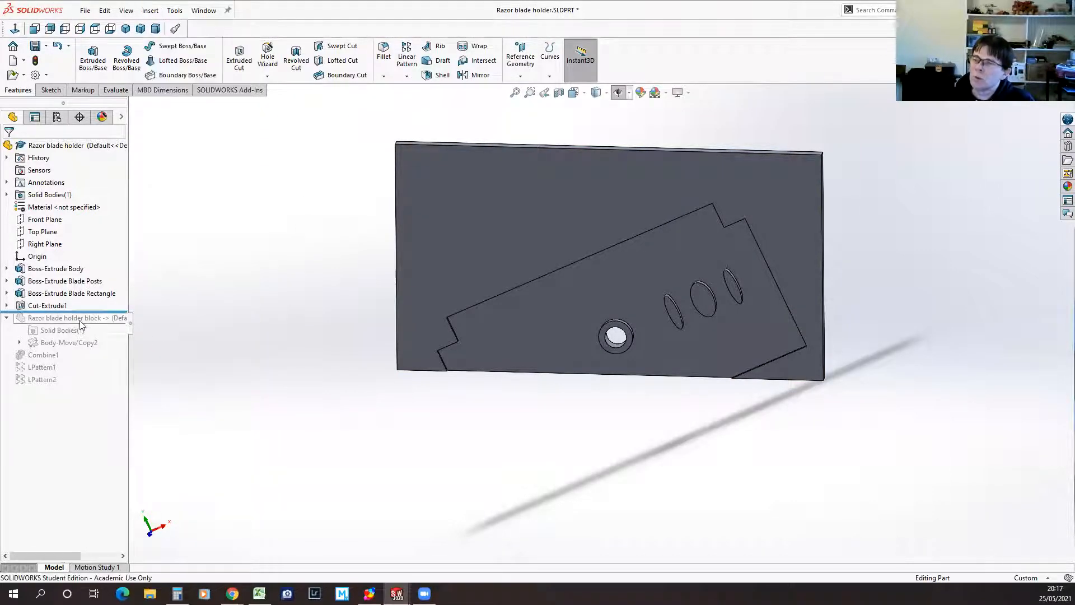
# Step: Roll the part forward to the end and delete the inserted Razor blade holder block, Combine1, LPattern1 and LPattern2 with all dependents
pyautogui.moveTo(90, 311); pyautogui.dragTo(90, 386)
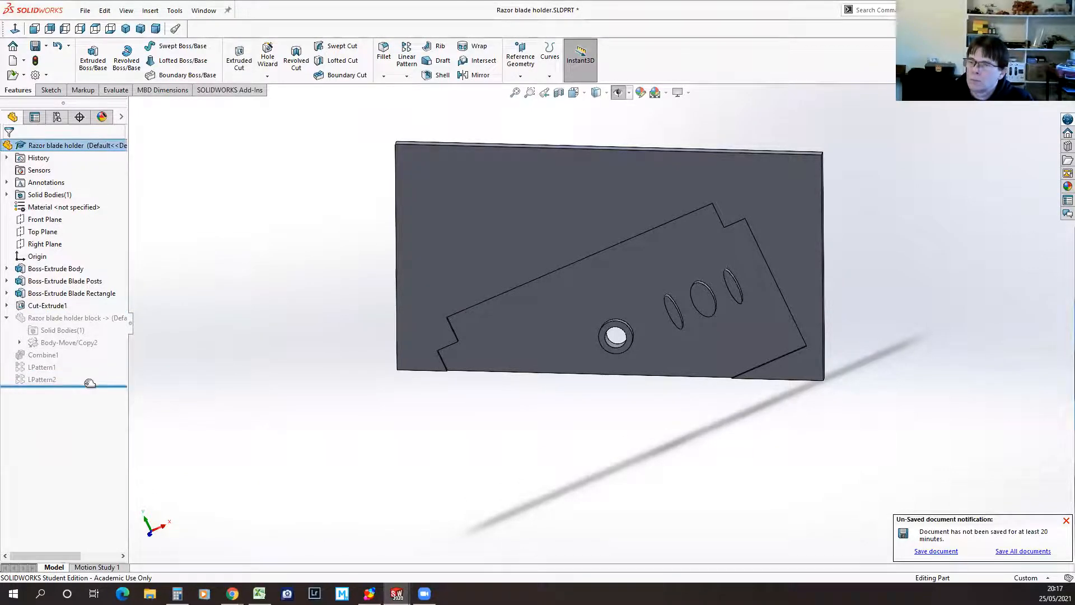
pyautogui.click(62, 319)
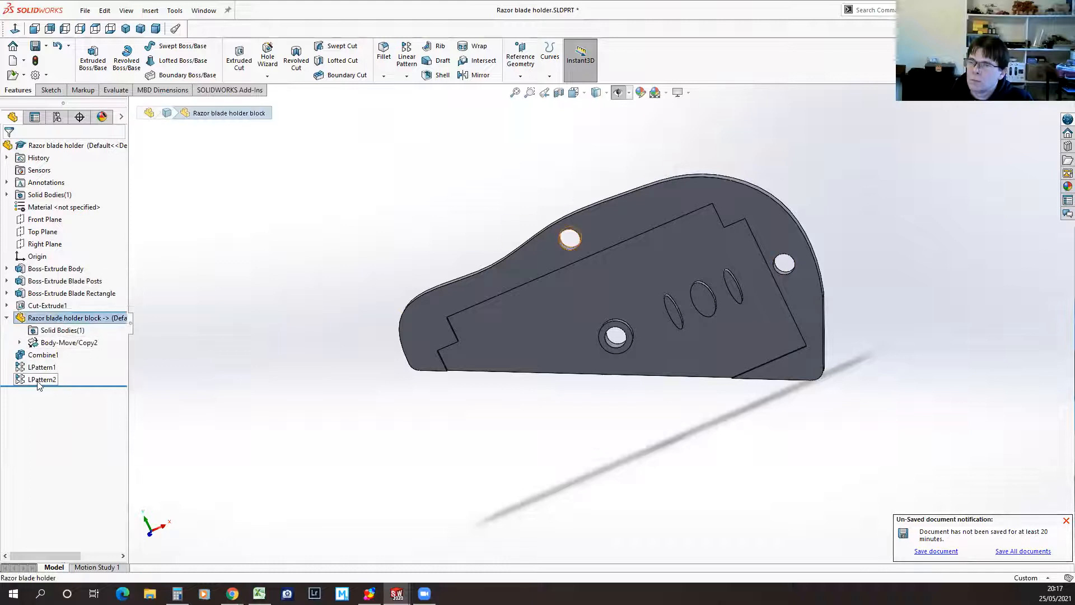
pyautogui.keyDown('shift'); pyautogui.click(44, 381); pyautogui.keyUp('shift')
pyautogui.press('Delete')
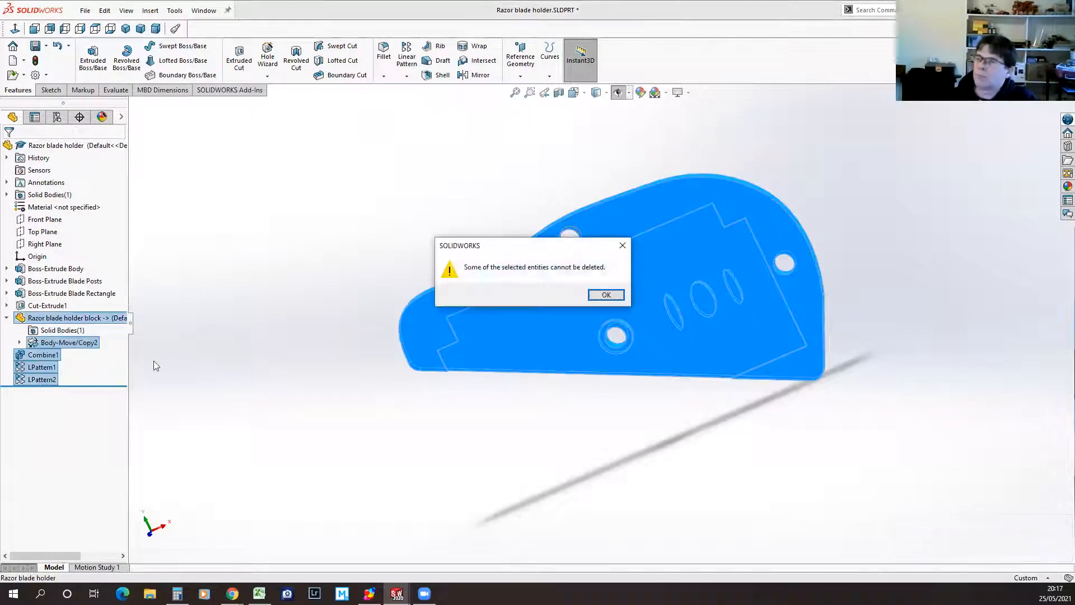
pyautogui.click(606, 297)
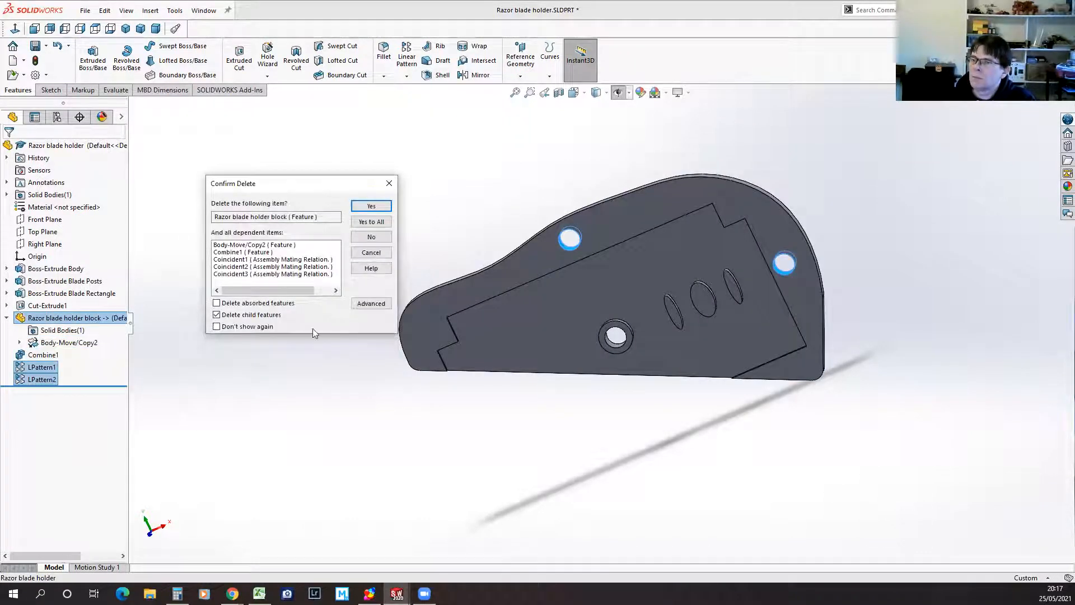
pyautogui.click(378, 221)
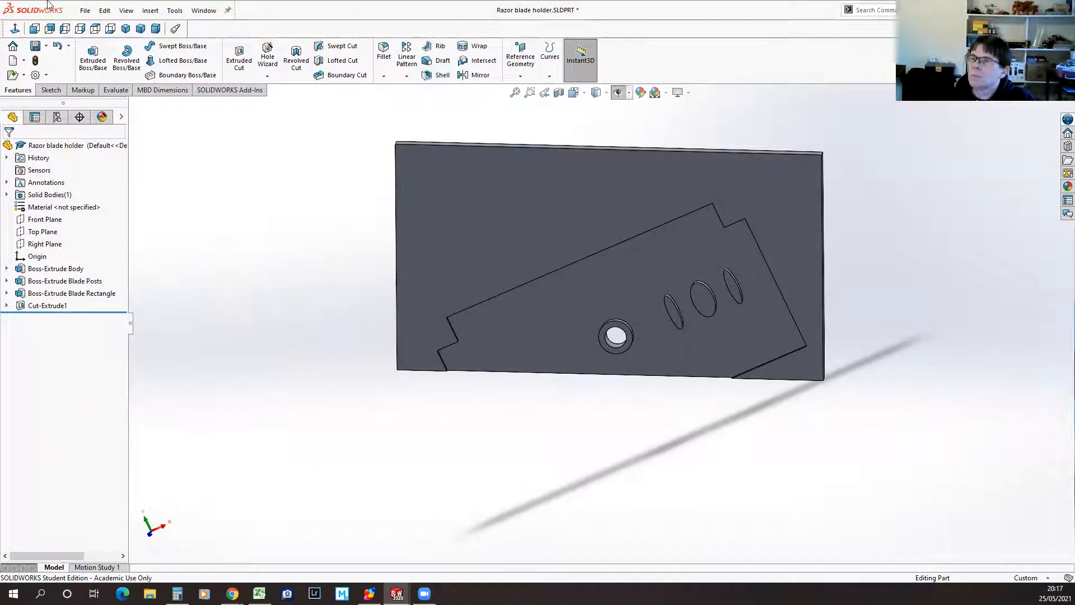
# Step: Save the part as Razor blade holder.SLDPRT in the Training\CAD Club Session 4 folder
pyautogui.click(85, 10)
pyautogui.click(110, 147)
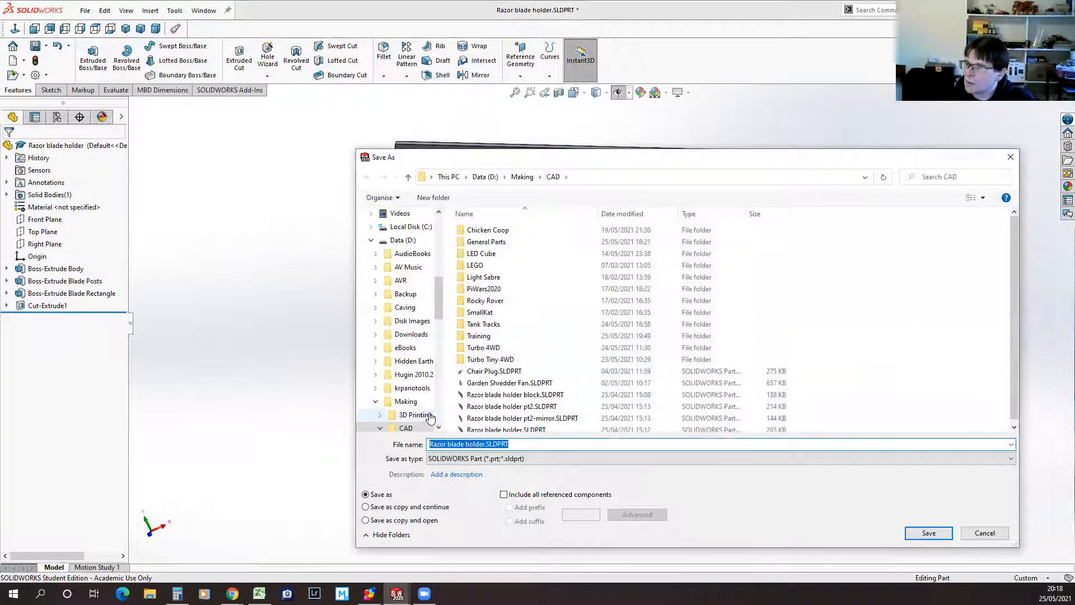
pyautogui.doubleClick(484, 336)
pyautogui.doubleClick(497, 255)
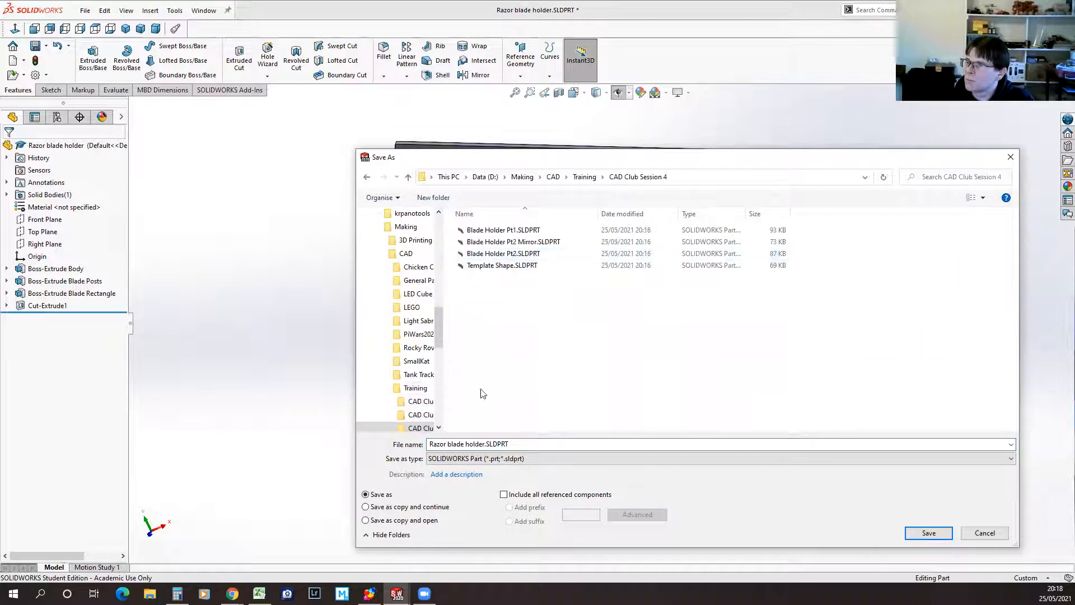
pyautogui.click(928, 532)
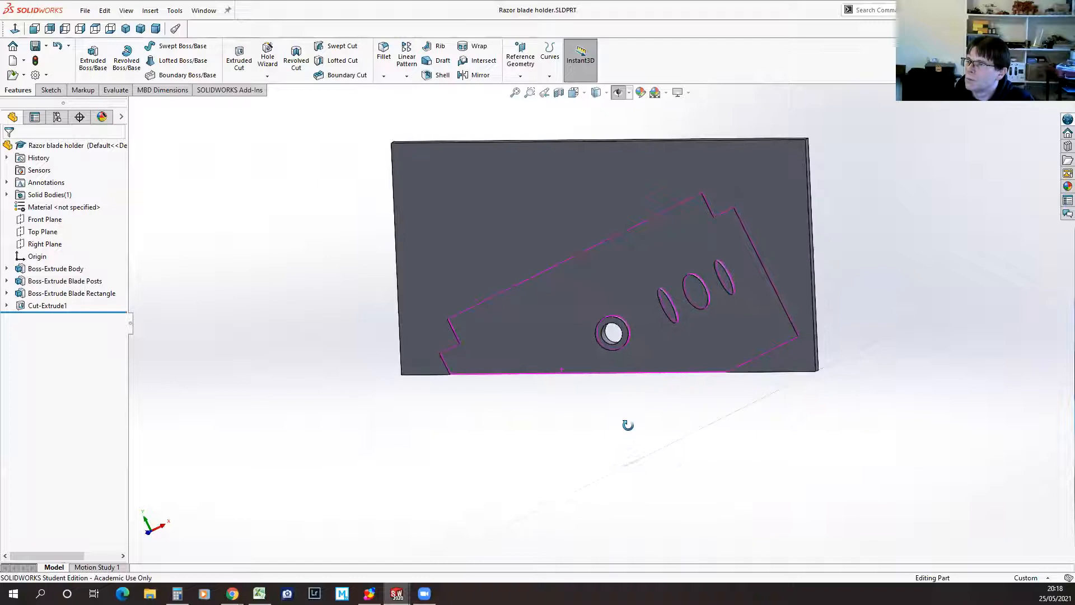
# Step: Insert the Template Shape part from the CAD Club Session 4 folder and place it freely over the lower part of the plate
pyautogui.click(150, 11)
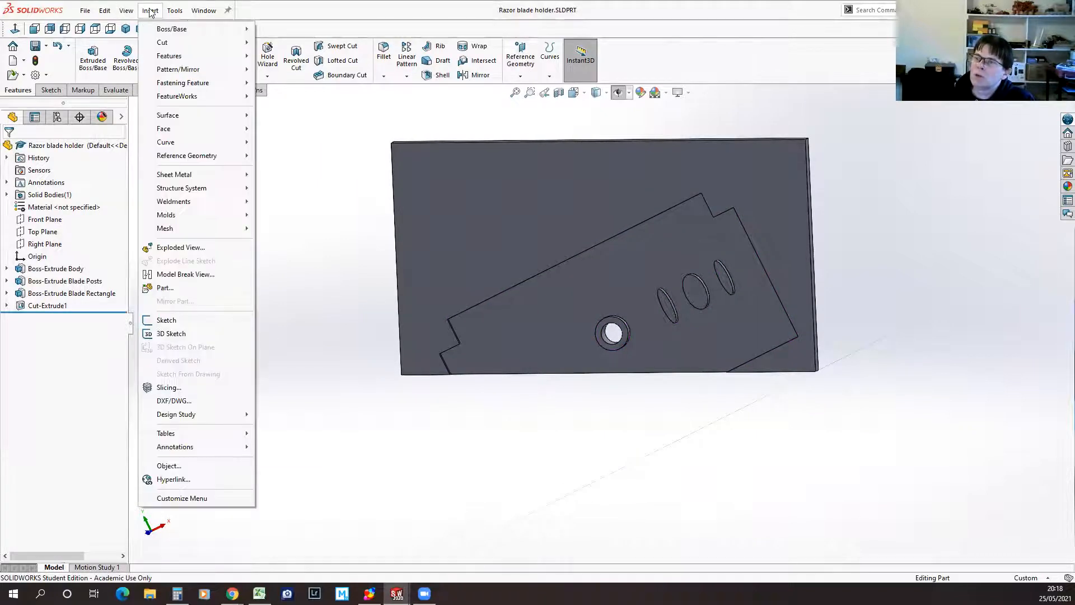
pyautogui.click(167, 288)
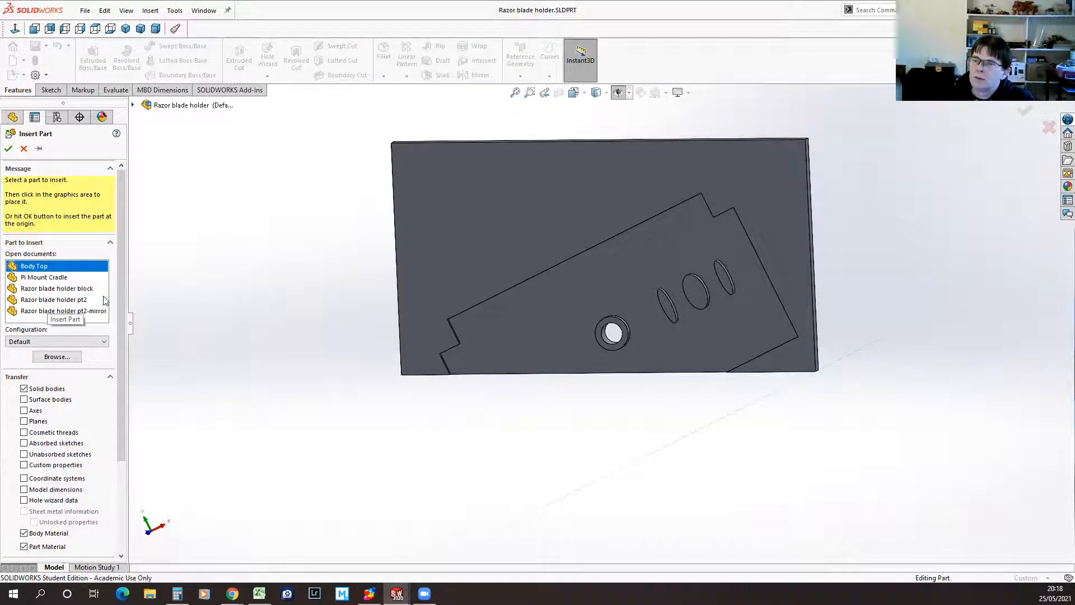
pyautogui.click(61, 358)
pyautogui.click(573, 279)
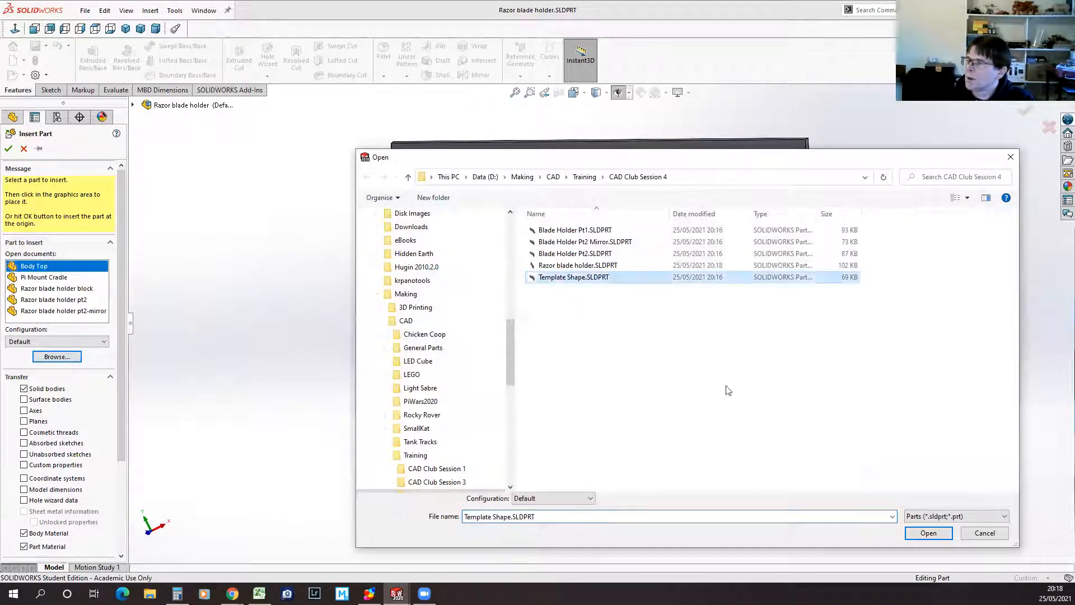
pyautogui.click(929, 533)
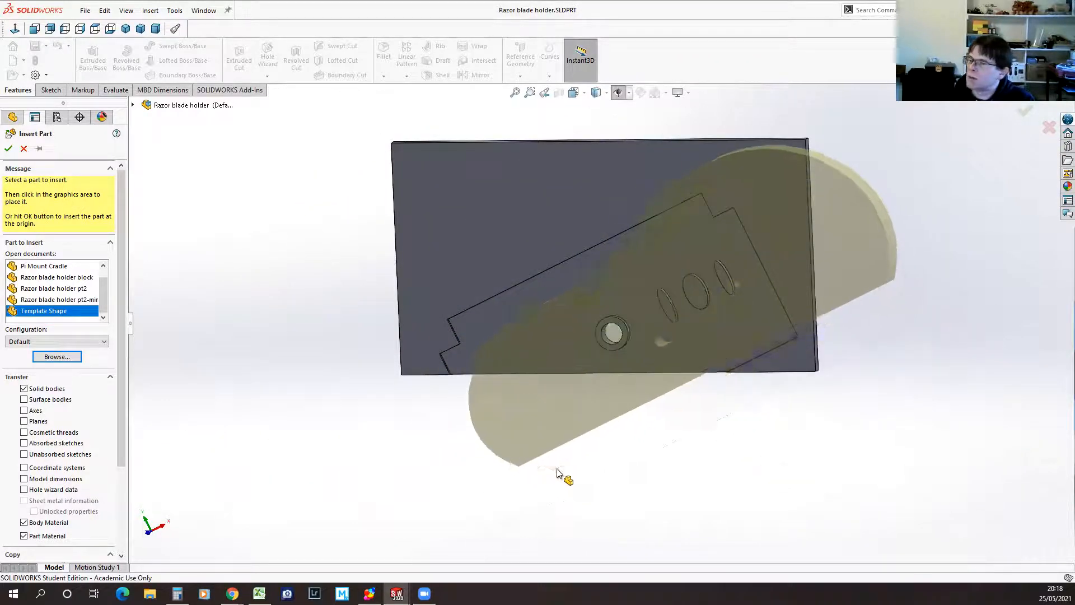
pyautogui.click(487, 453)
pyautogui.moveTo(757, 454); pyautogui.dragTo(711, 437, button='middle')
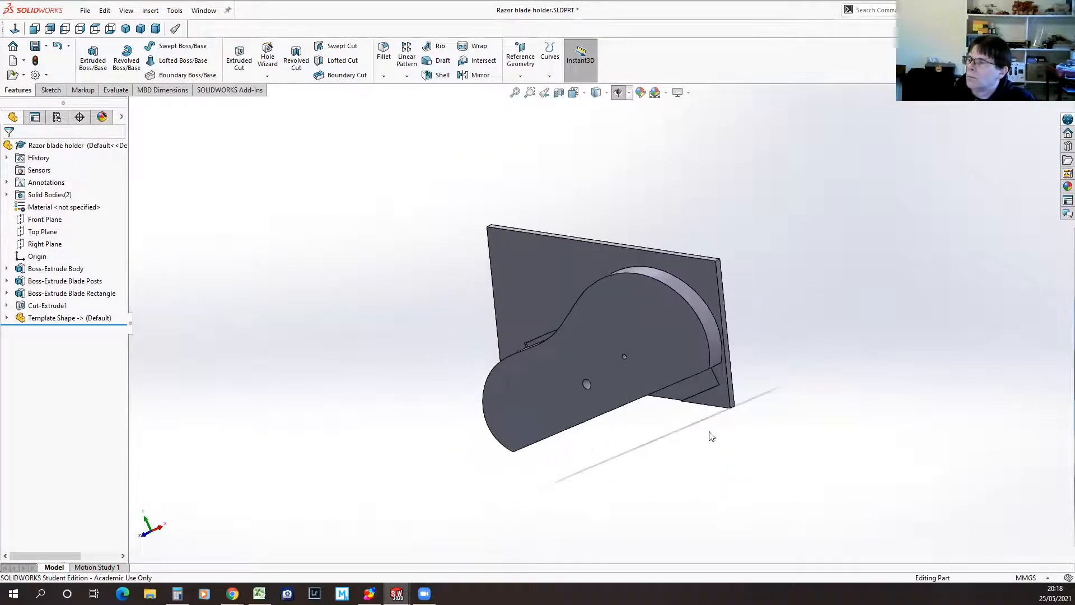
# Step: Edit the inserted Template Shape feature so that the part is located with a Move/Copy feature
pyautogui.click(664, 355)
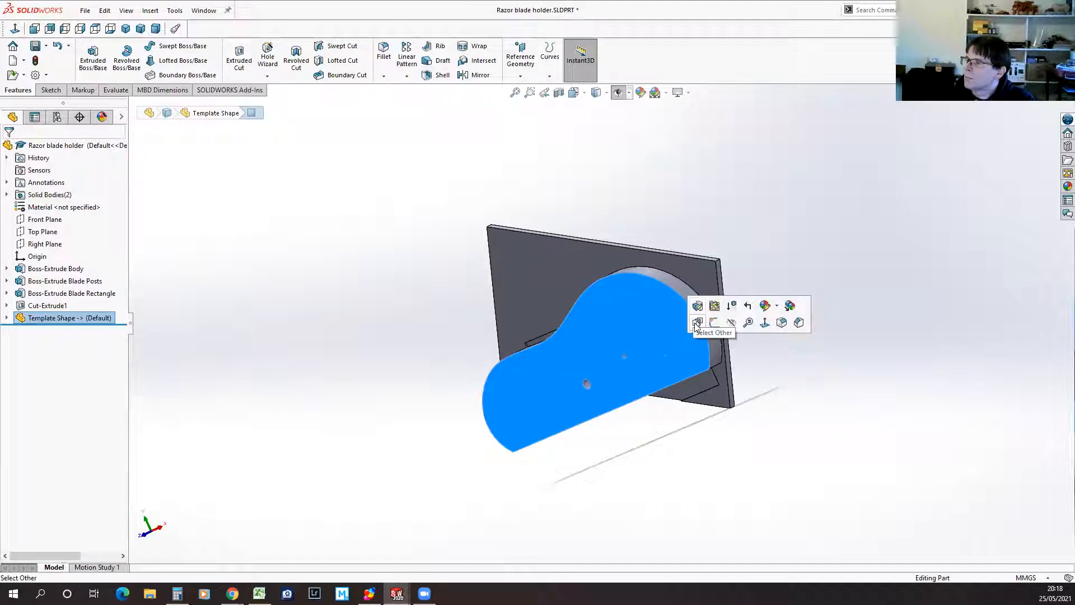
pyautogui.click(697, 306)
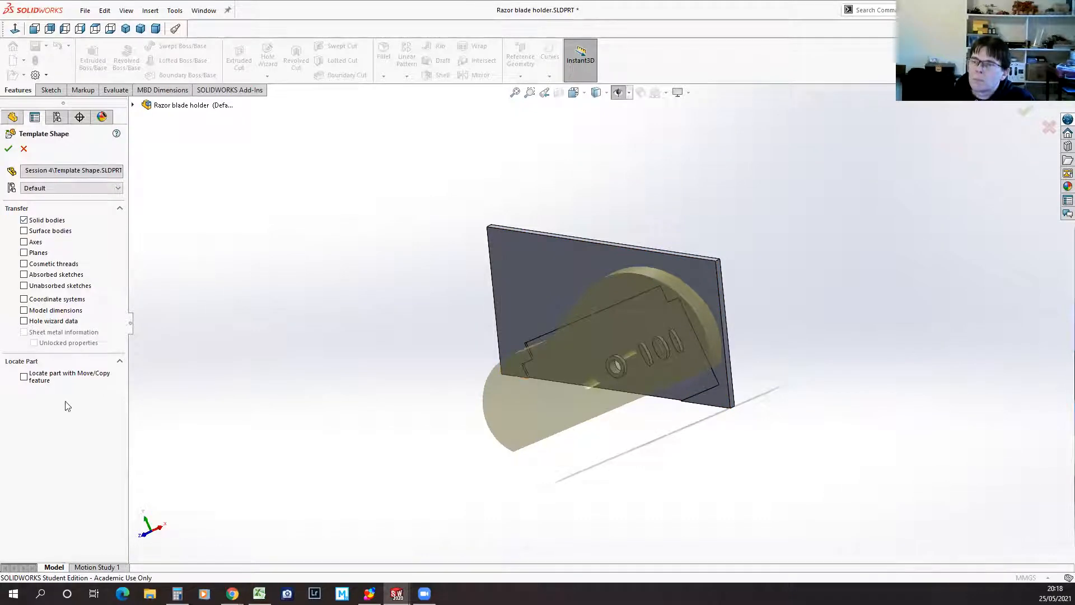
pyautogui.click(24, 377)
pyautogui.click(8, 148)
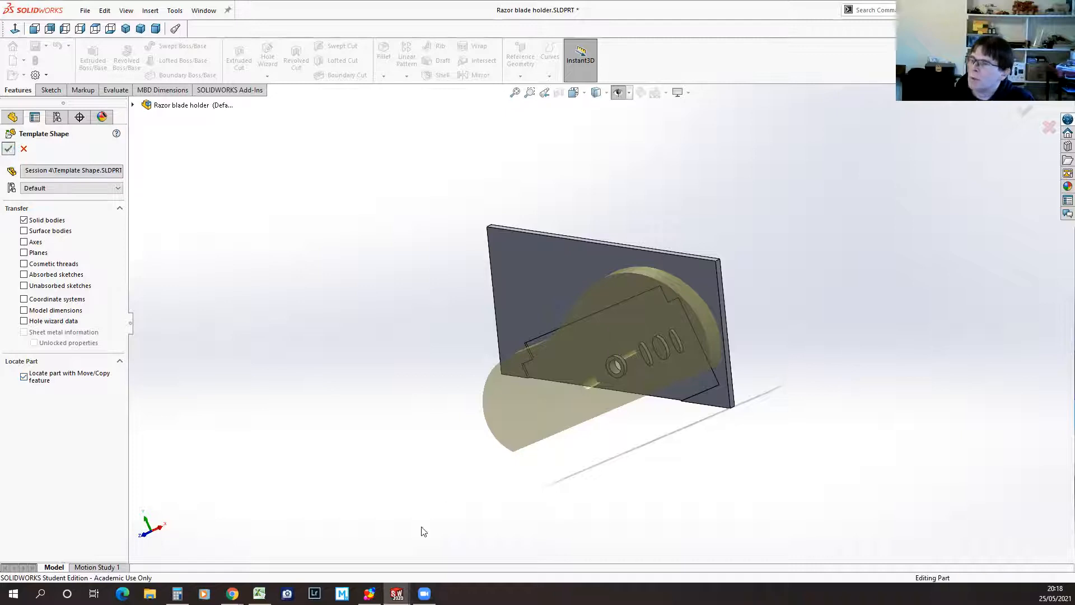
# Step: Mate the Template Shape's flat base face coincident with the rectangular plate's base face and accept the location
pyautogui.moveTo(783, 494); pyautogui.dragTo(604, 386, button='middle')
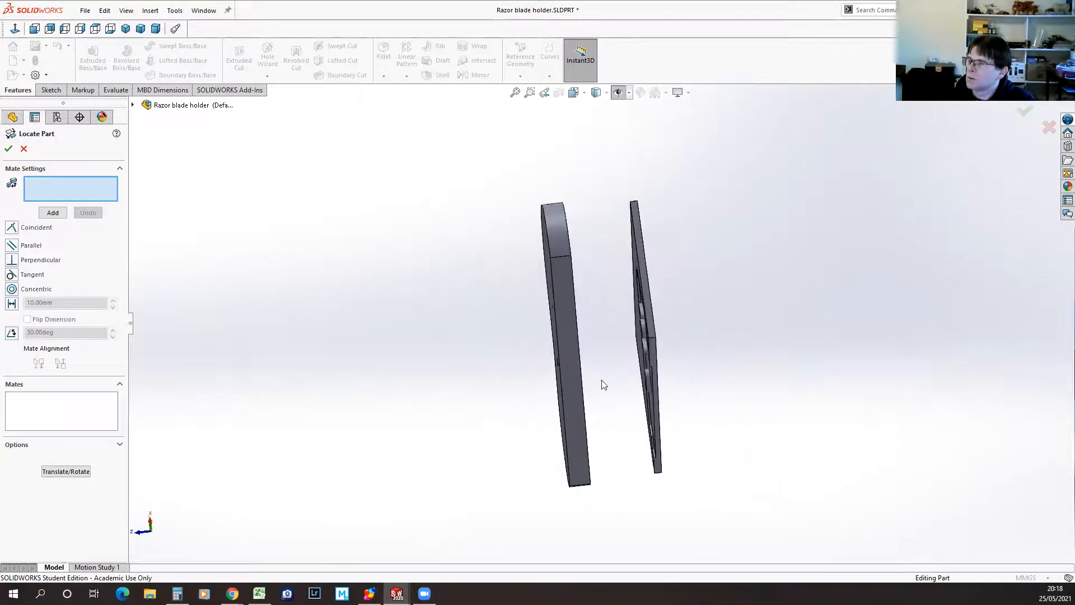
pyautogui.click(568, 370)
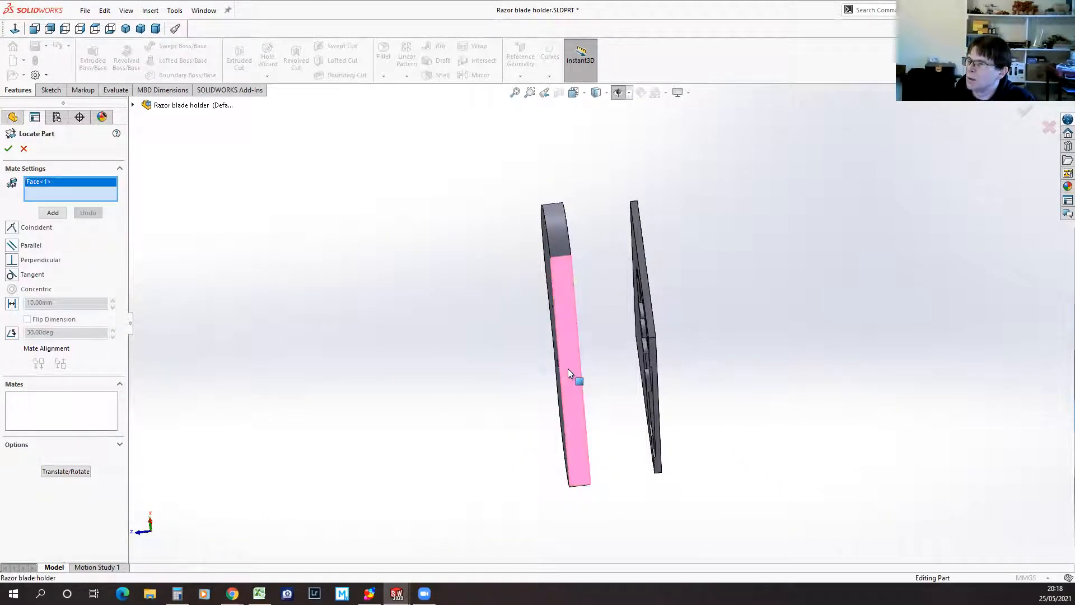
pyautogui.click(652, 351)
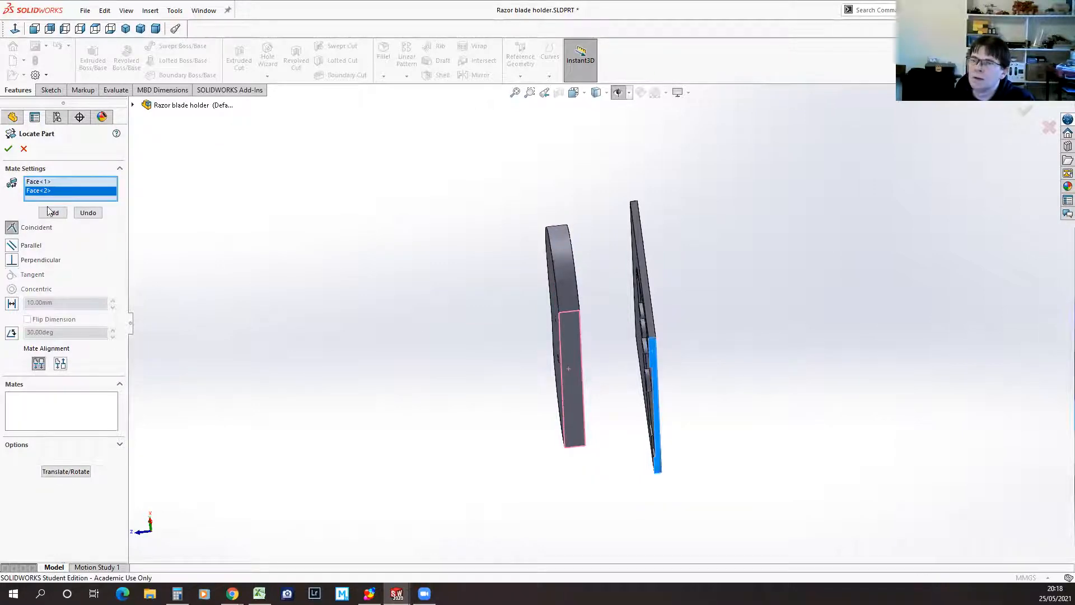
pyautogui.click(10, 149)
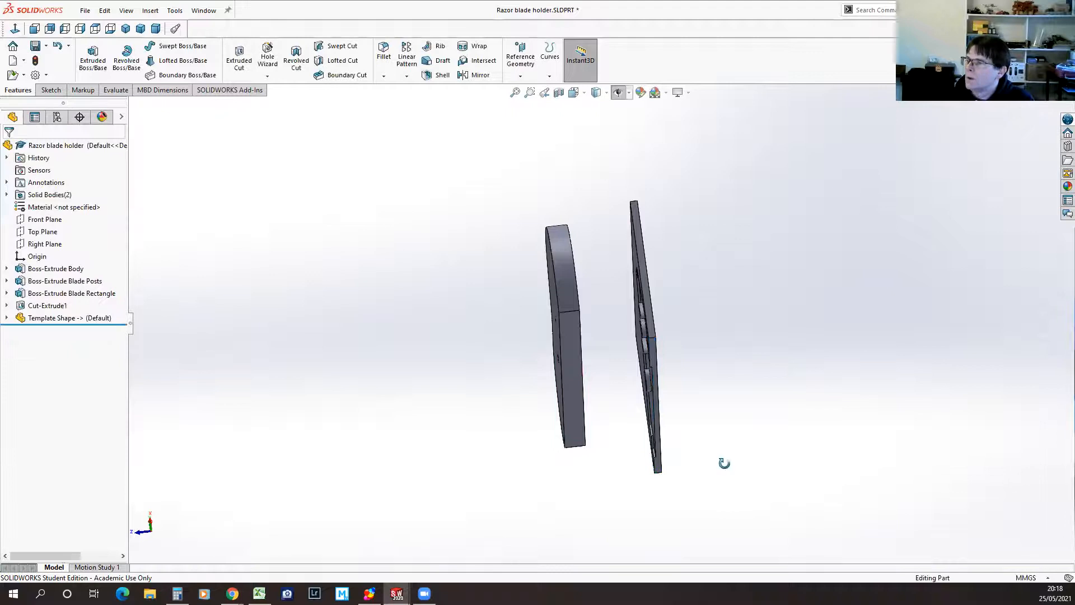
# Step: Edit the Template Shape's location and add a coincident mate between its large profile face and the plate's broad face opposite it
pyautogui.moveTo(723, 463); pyautogui.dragTo(577, 379, button='middle')
pyautogui.click(540, 292)
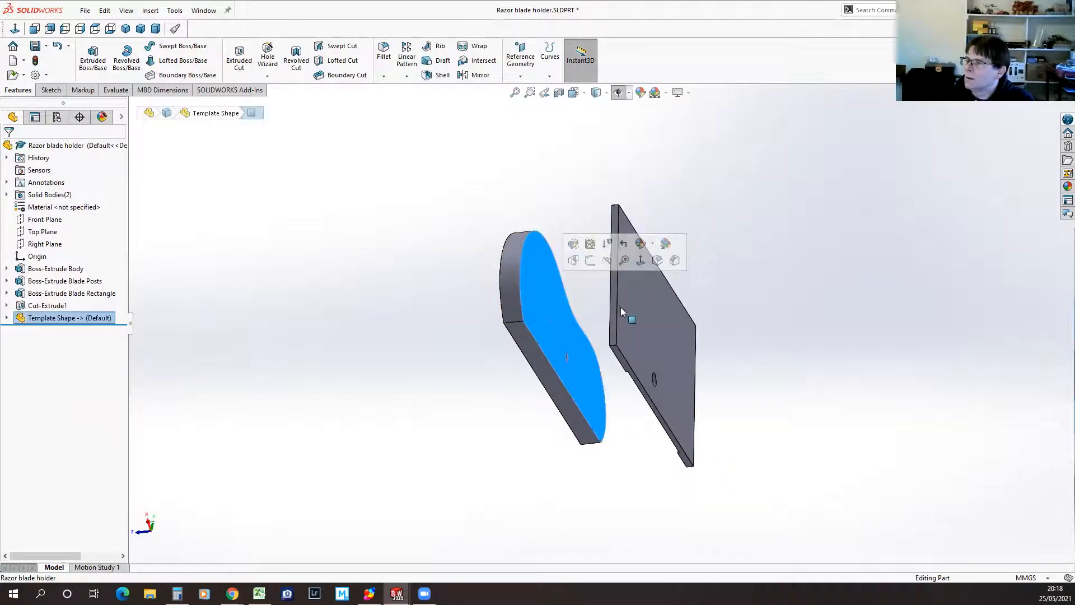
pyautogui.keyDown('ctrl'); pyautogui.click(634, 316); pyautogui.keyUp('ctrl')
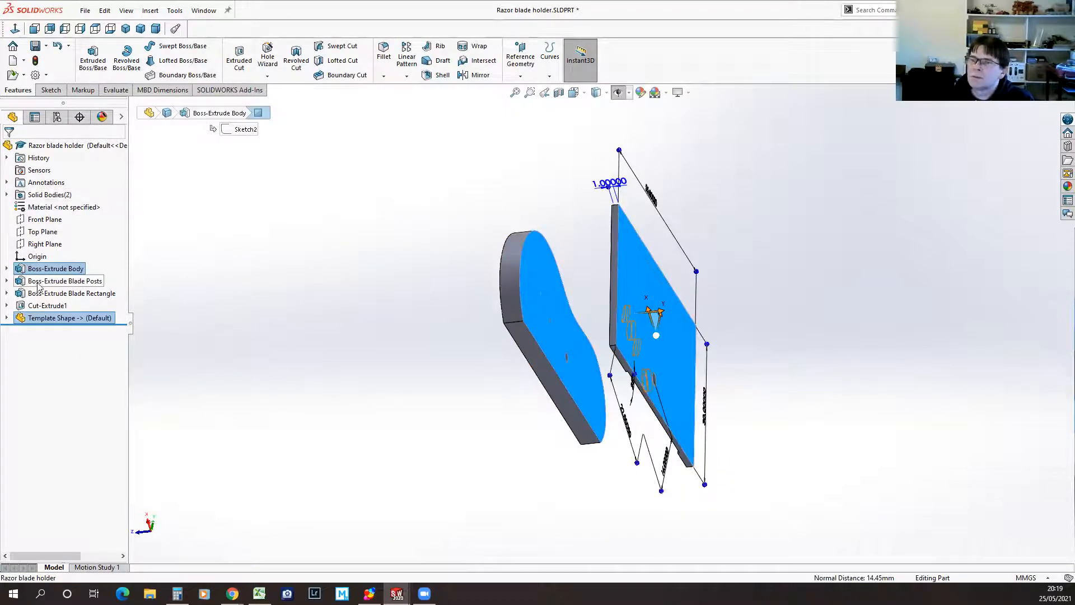
pyautogui.click(7, 318)
pyautogui.click(39, 343)
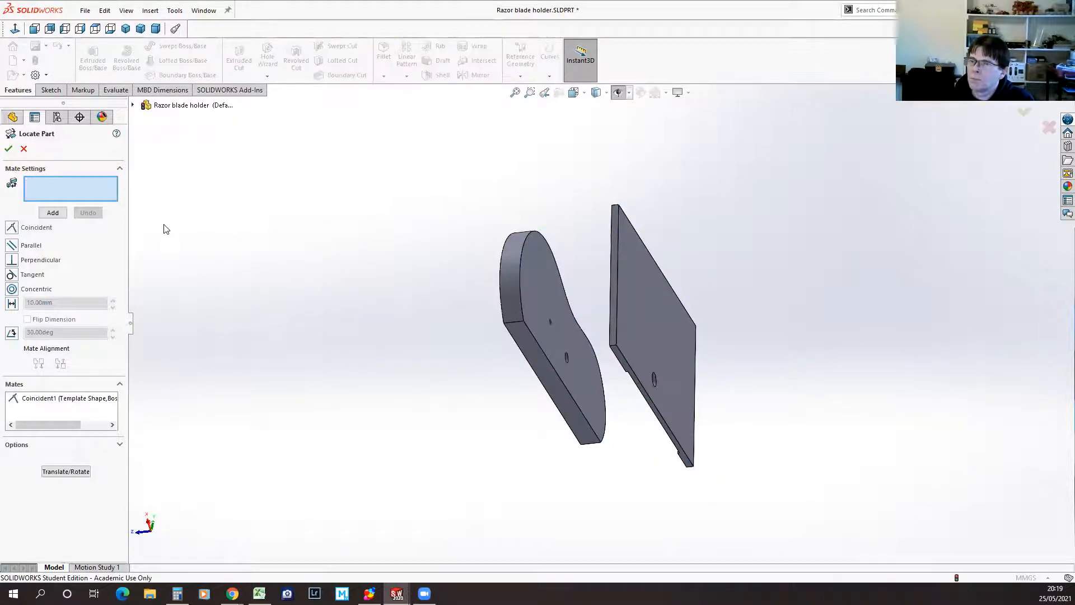
pyautogui.click(526, 282)
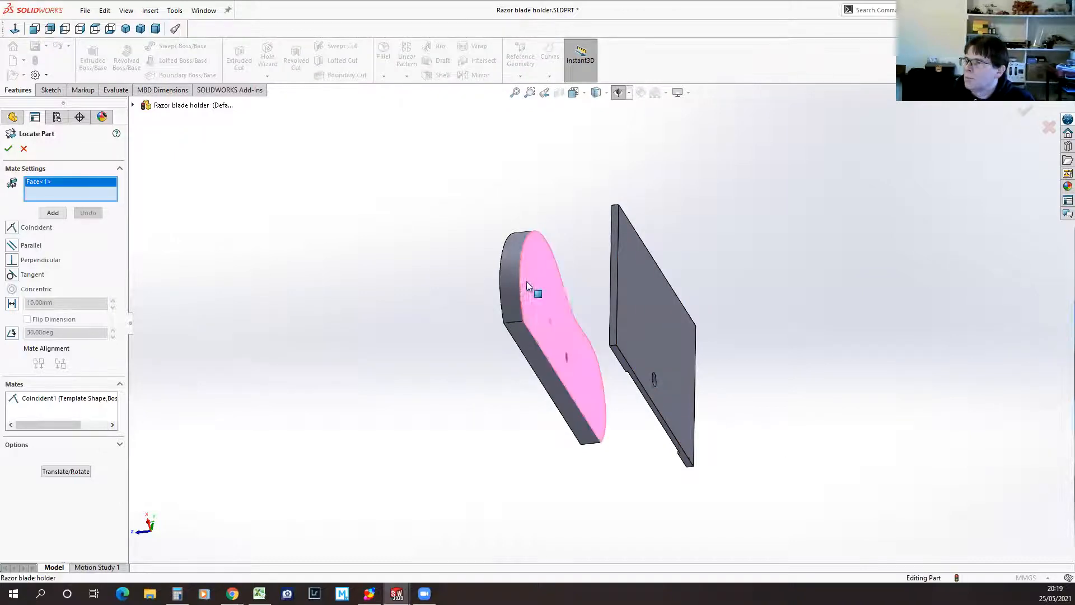
pyautogui.click(638, 305)
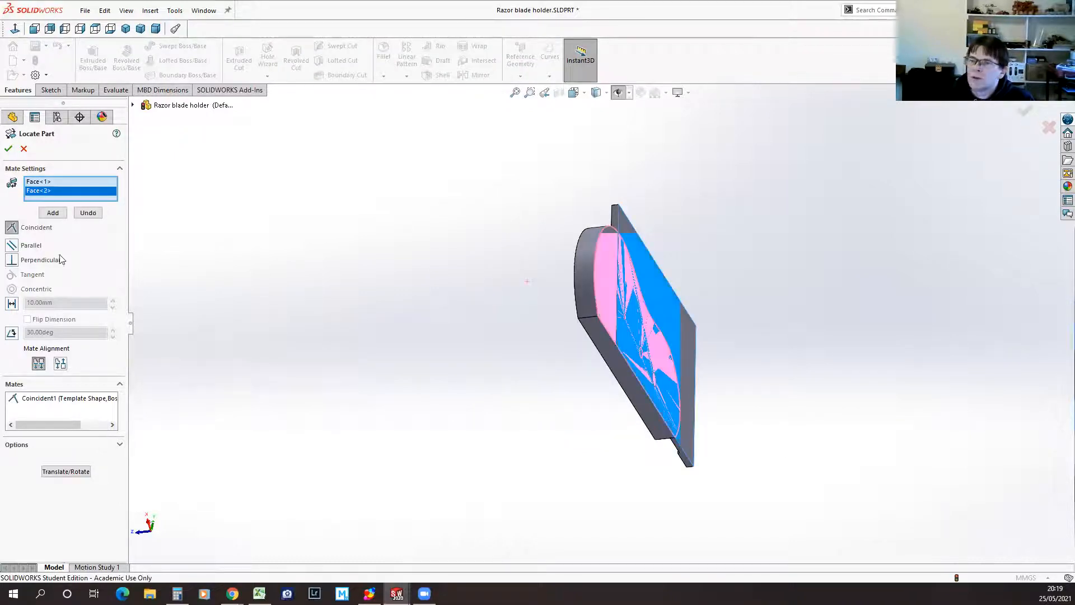
pyautogui.click(53, 213)
pyautogui.moveTo(471, 370); pyautogui.dragTo(413, 400, button='middle')
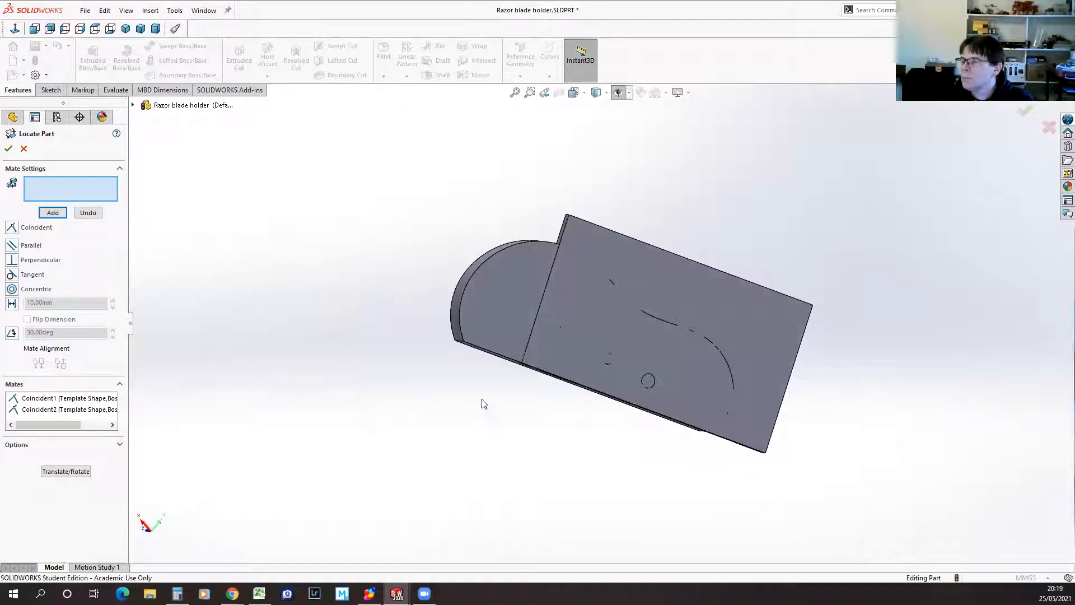
pyautogui.click(493, 321)
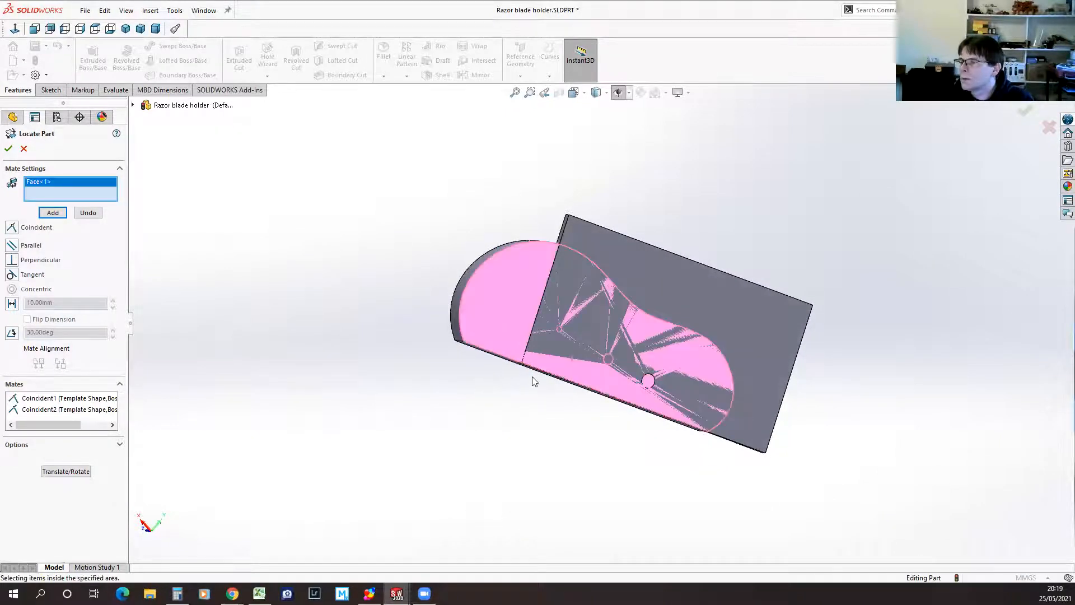
pyautogui.rightClick(96, 198)
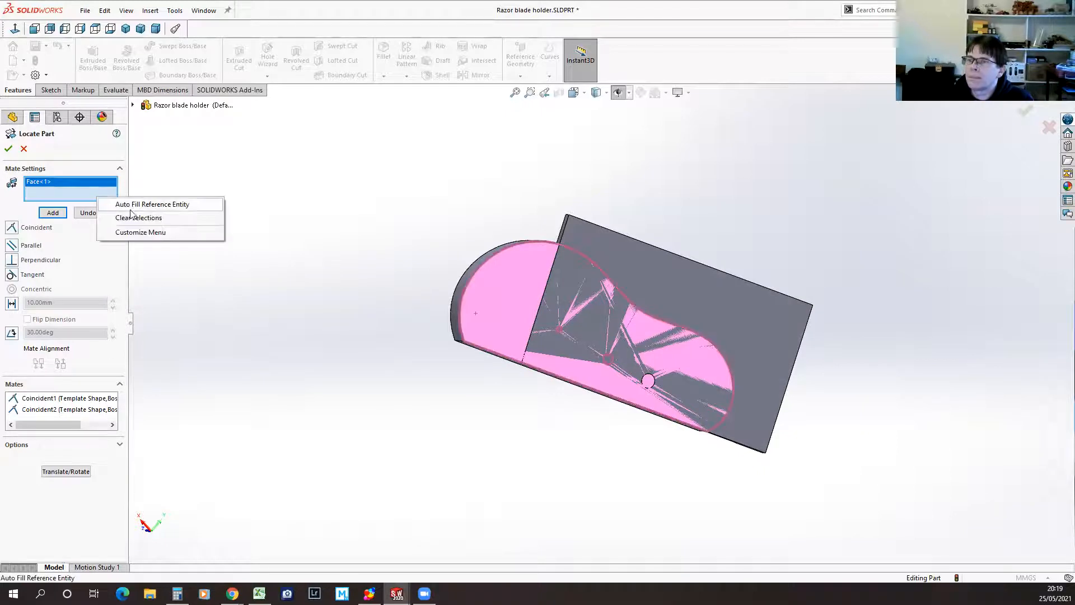
pyautogui.click(132, 218)
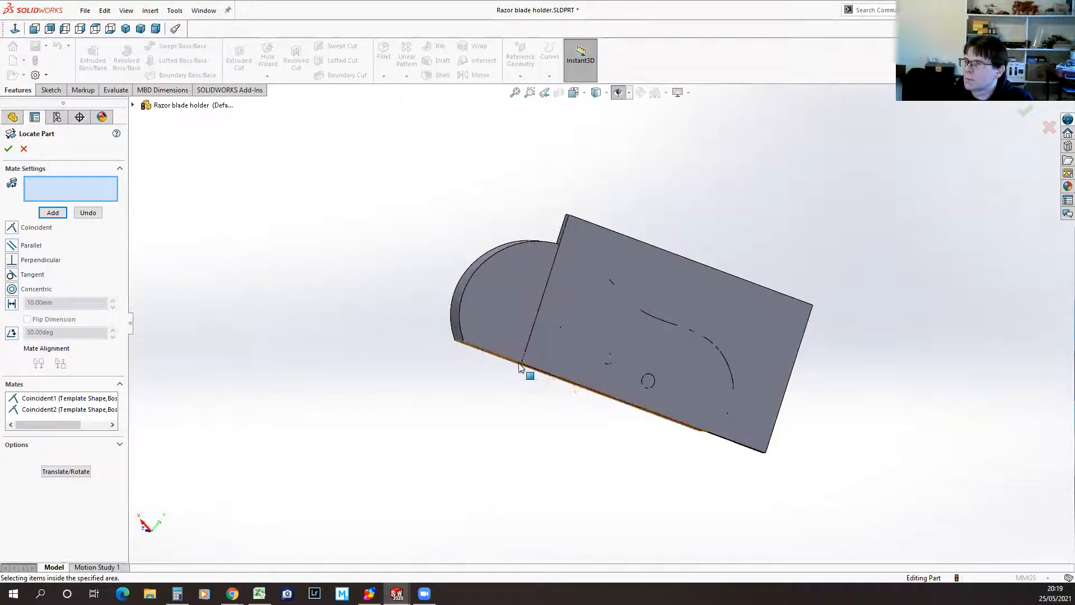
# Step: Add a 5 mm distance mate between the plate's corner vertex and the Template Shape's corner vertex on the shared straight edge
pyautogui.scroll(-5, 528, 372)
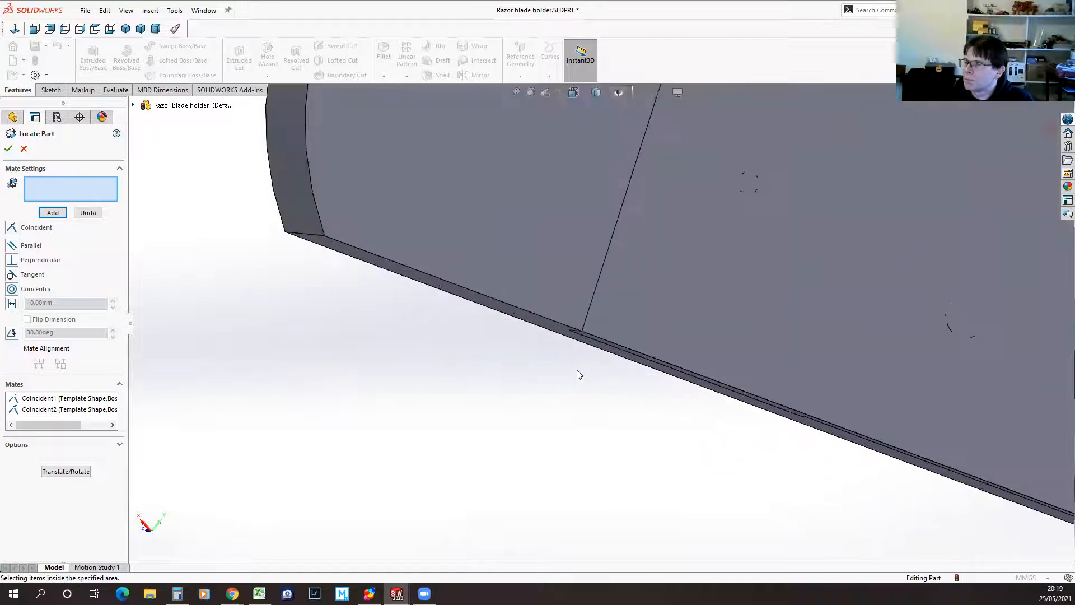
pyautogui.click(582, 329)
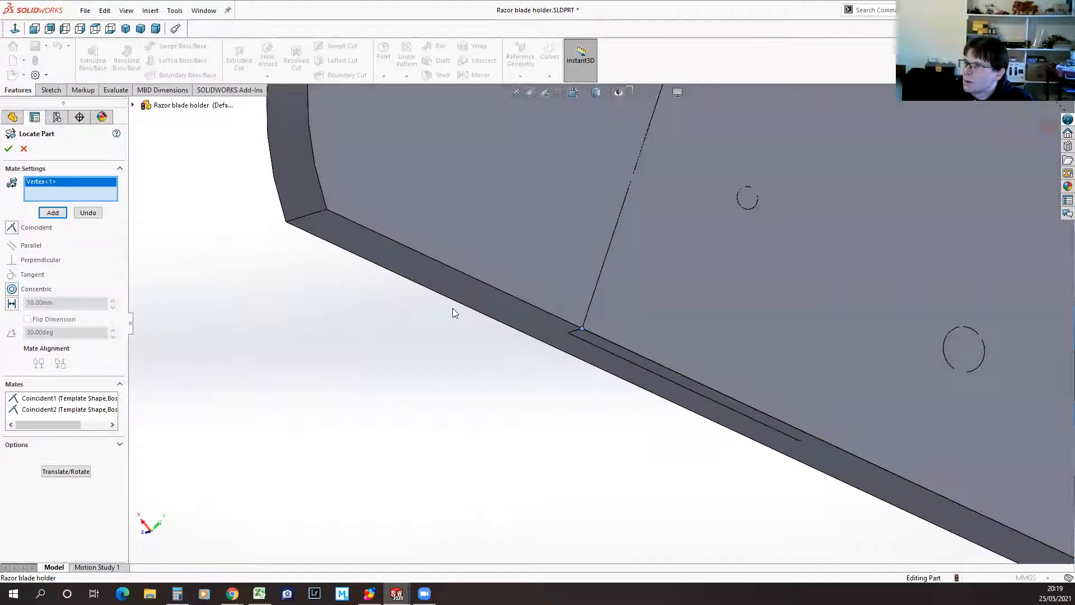
pyautogui.click(327, 211)
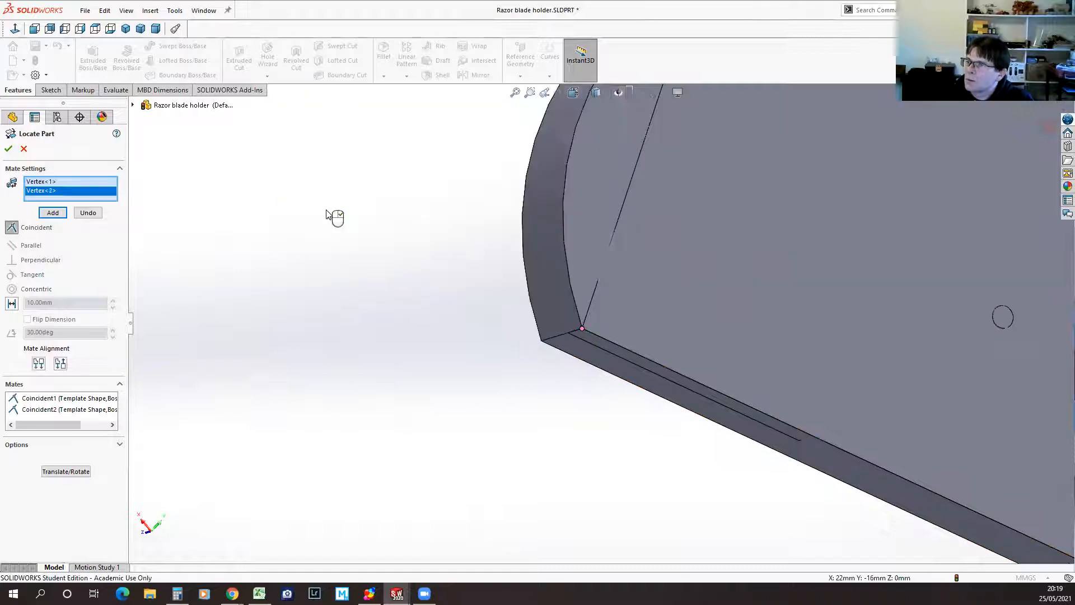
pyautogui.click(11, 303)
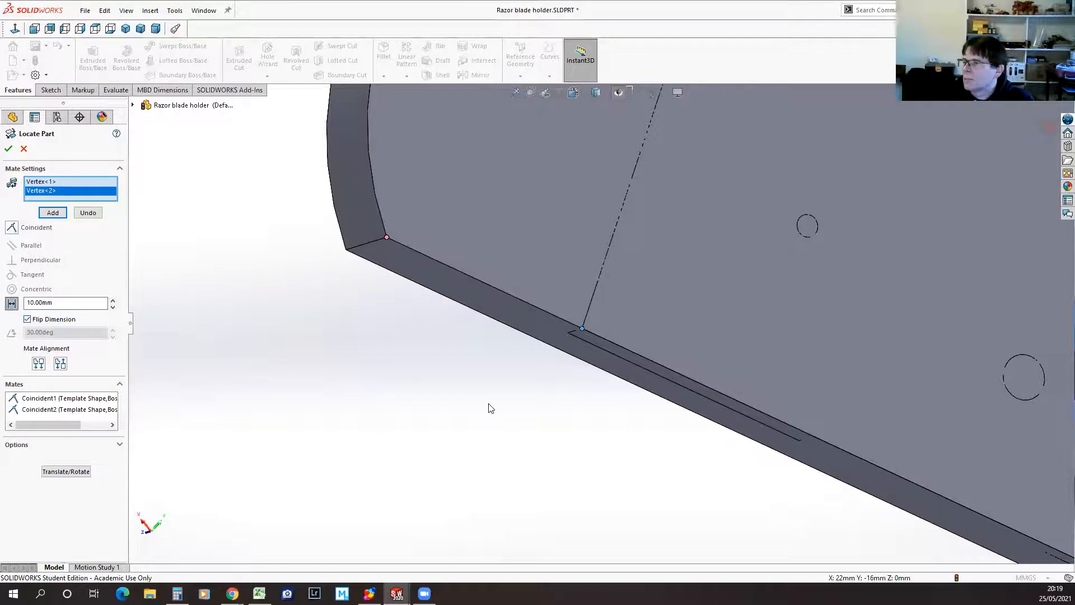
pyautogui.scroll(5, 489, 408)
pyautogui.moveTo(553, 431); pyautogui.dragTo(560, 397, button='middle')
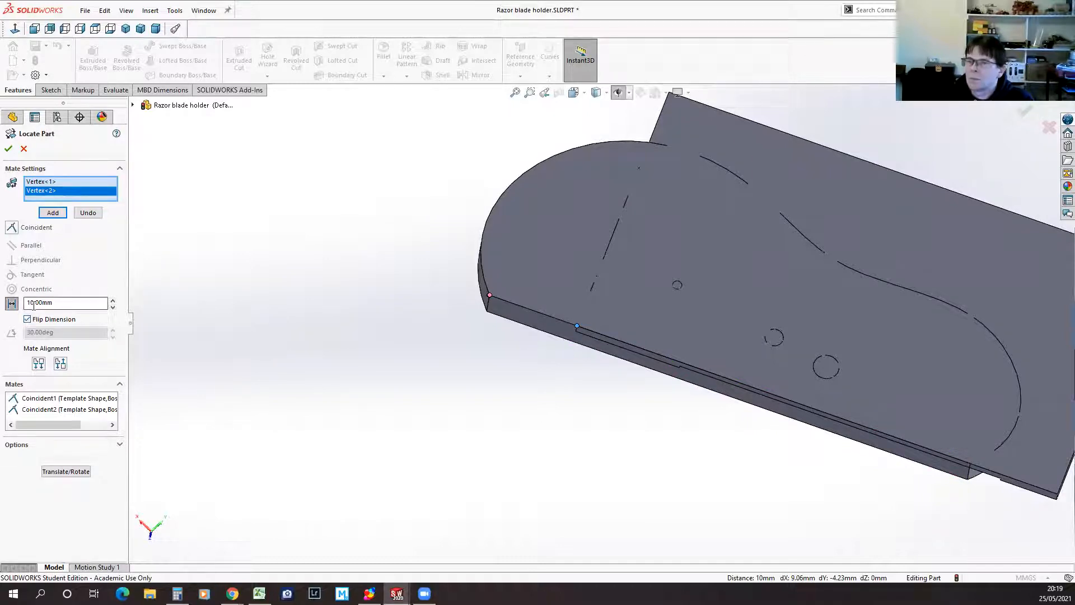
pyautogui.moveTo(34, 302); pyautogui.dragTo(20, 311)
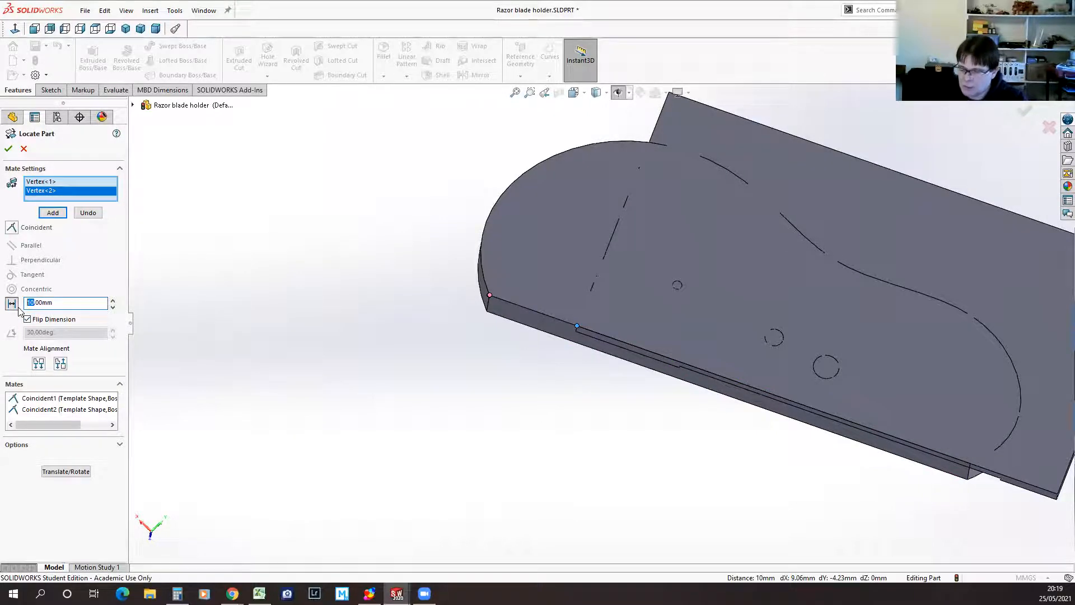
pyautogui.press('Return')
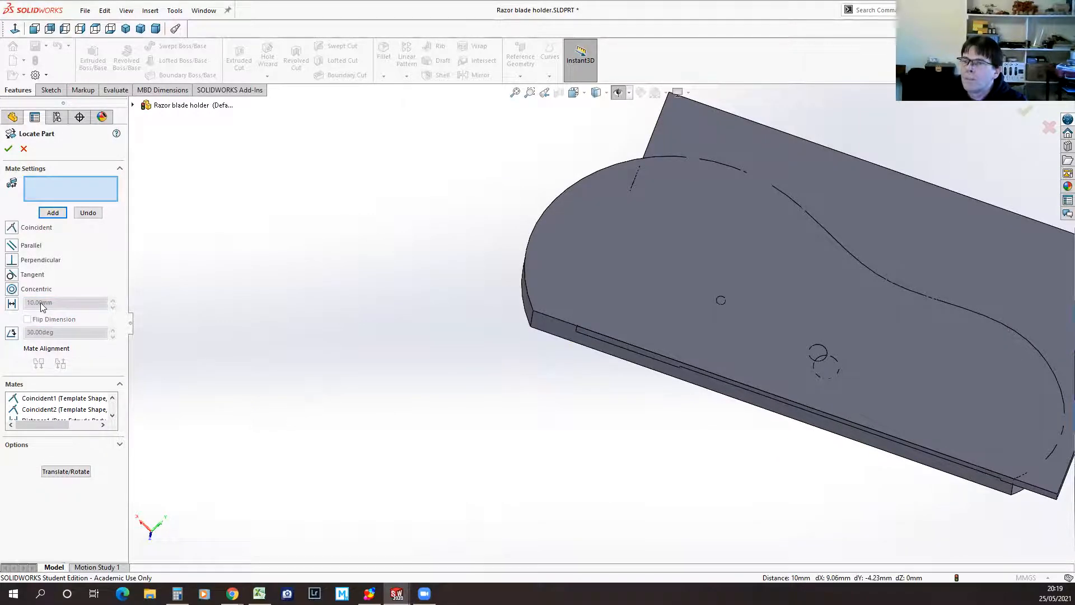
# Step: Reopen the corner-to-corner distance mate and switch its mate alignment to anti-aligned
pyautogui.scroll(-1, 78, 414)
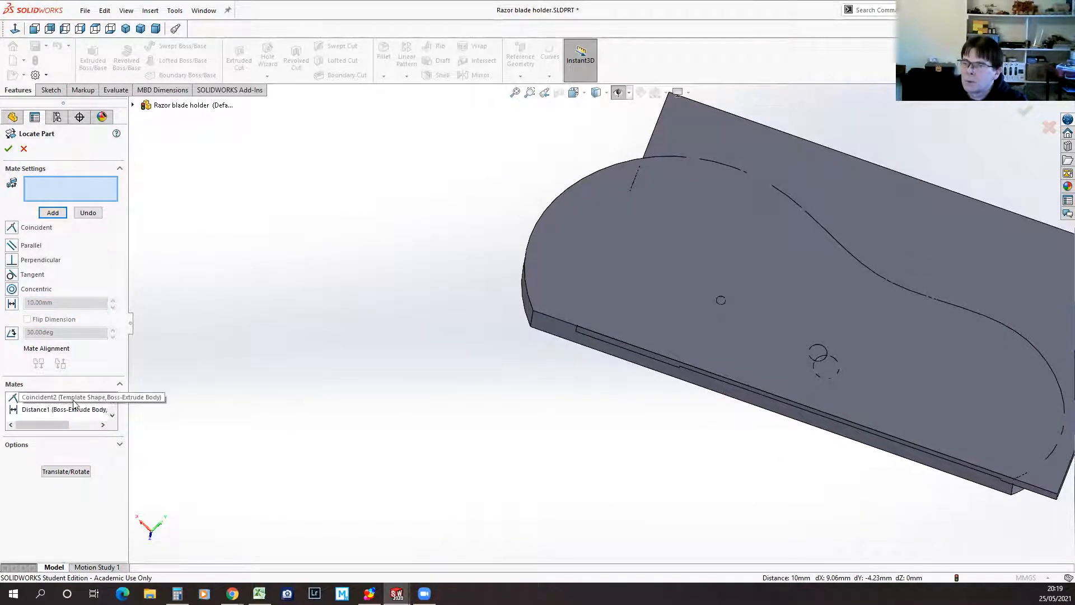
pyautogui.click(54, 413)
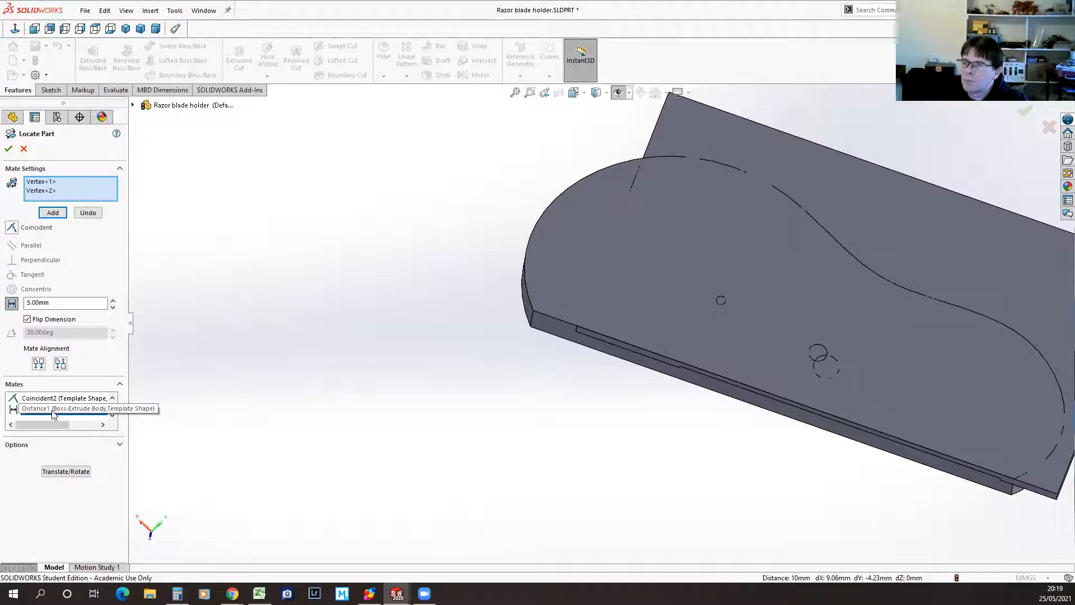
pyautogui.click(60, 364)
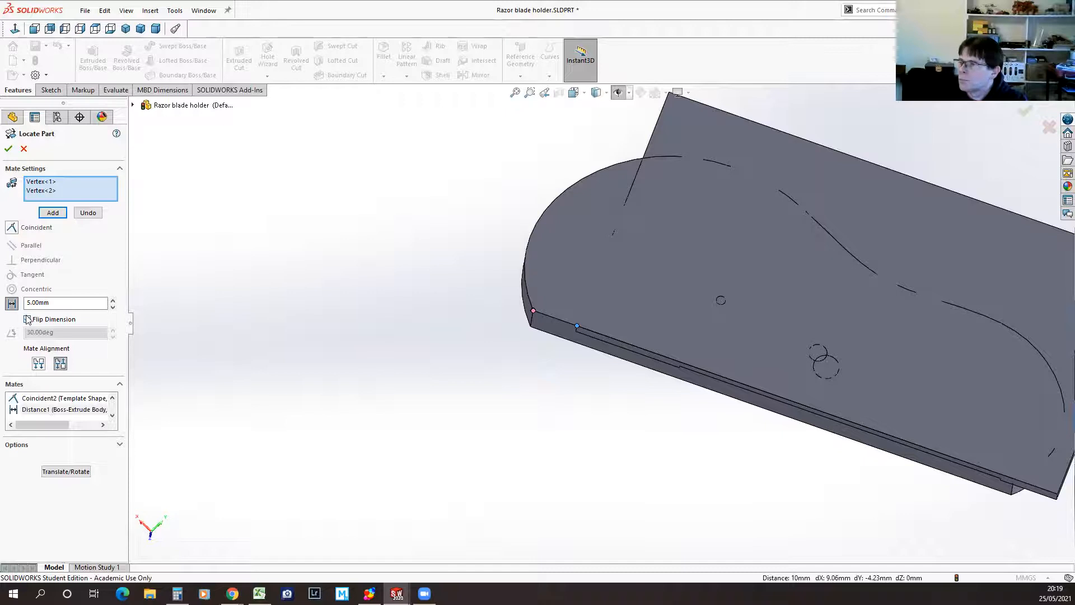
pyautogui.moveTo(414, 366); pyautogui.dragTo(439, 408, button='middle')
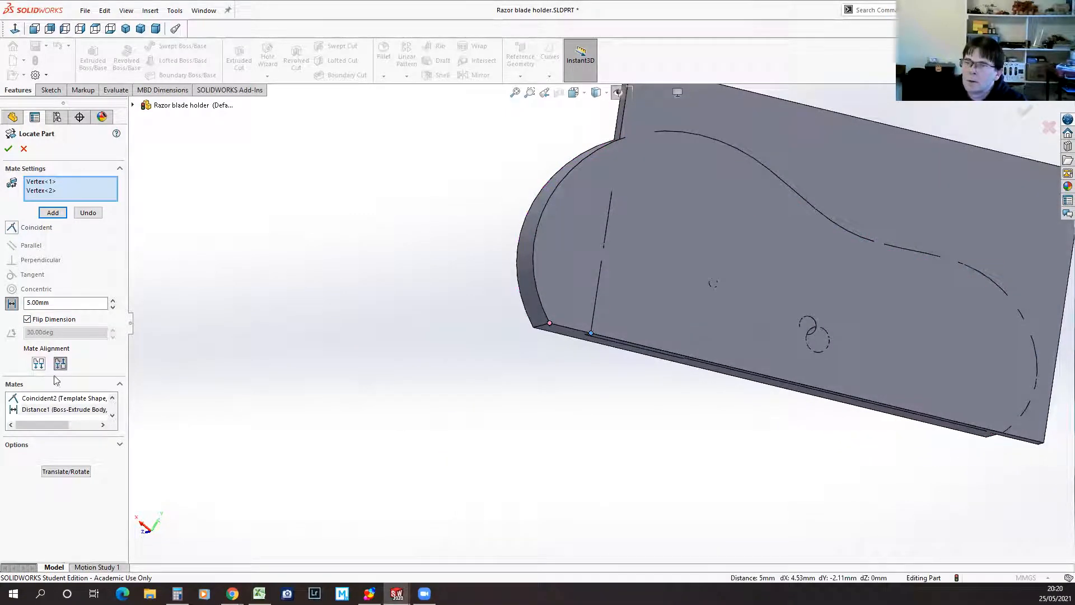
# Step: Try the 5 mm distance mate between the two corner vertices with a flipped dimension and the opposite mate alignment
pyautogui.click(12, 227)
pyautogui.click(11, 304)
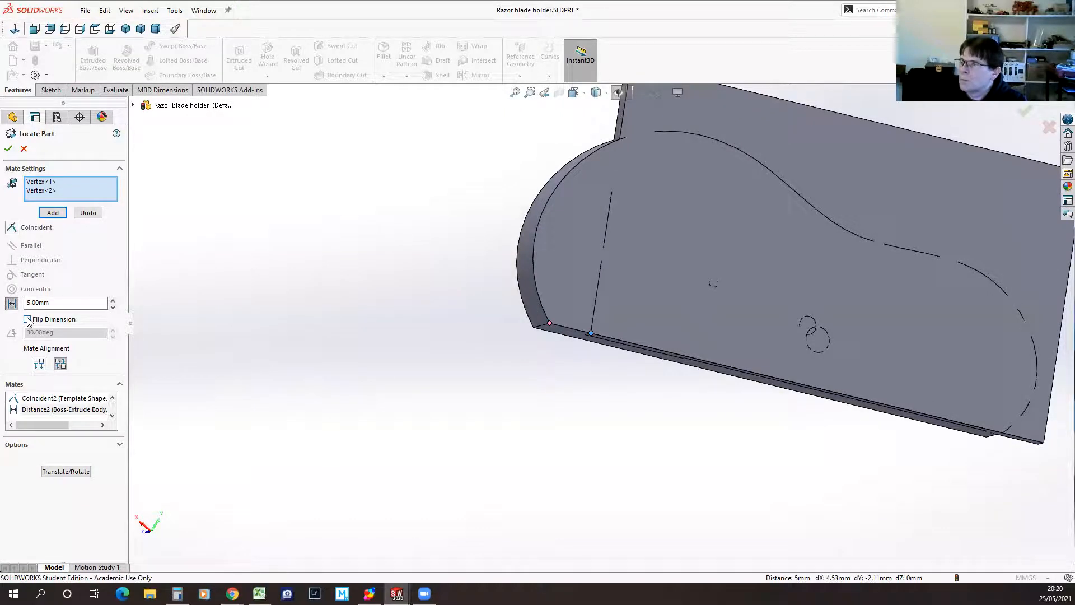
pyautogui.click(27, 319)
pyautogui.click(39, 364)
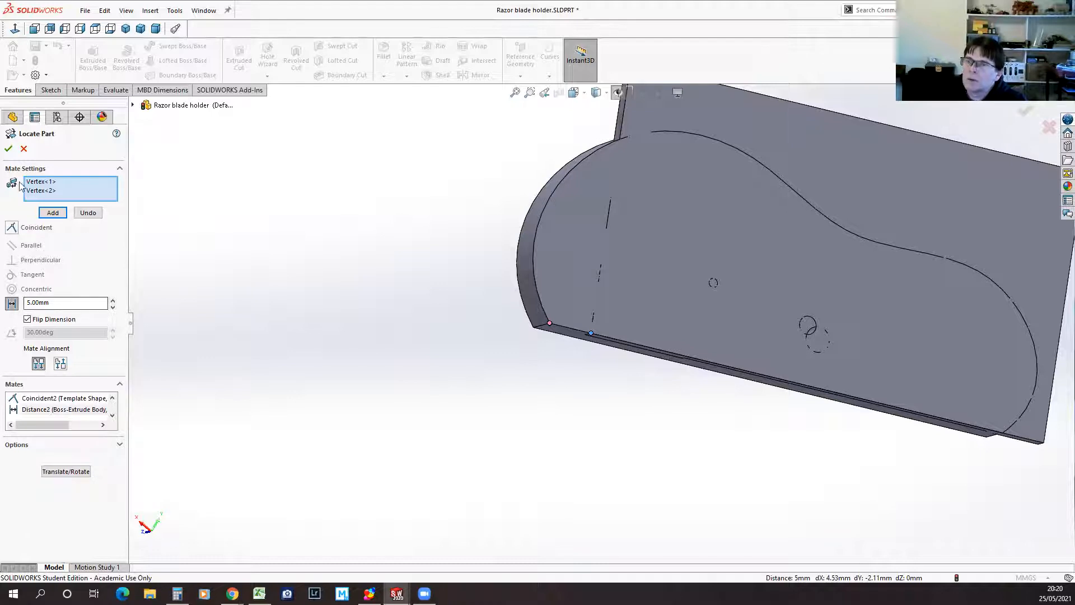
pyautogui.click(7, 149)
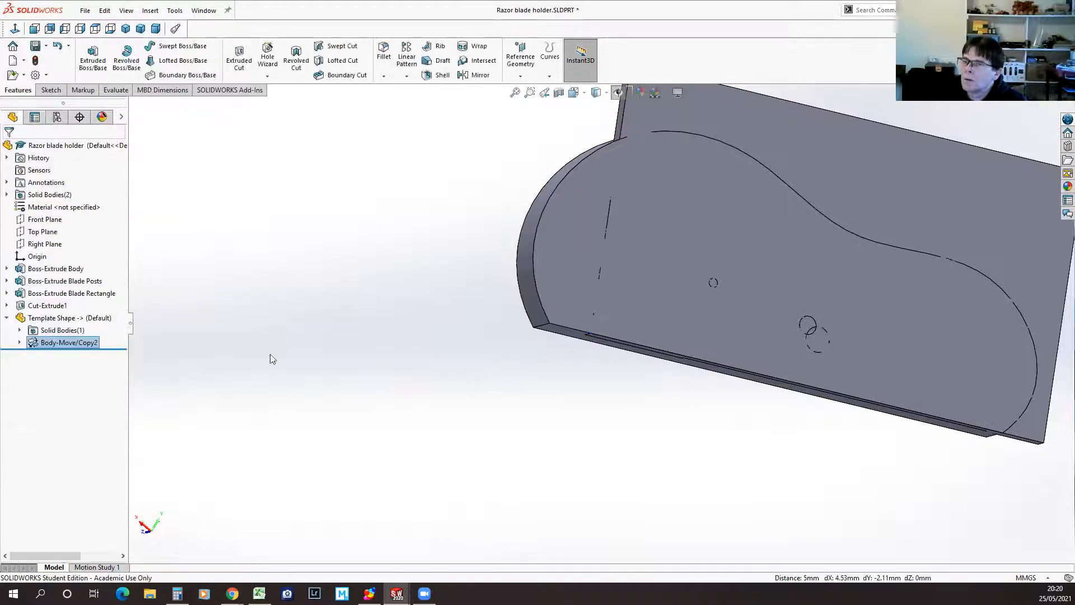
pyautogui.click(19, 342)
pyautogui.click(59, 379)
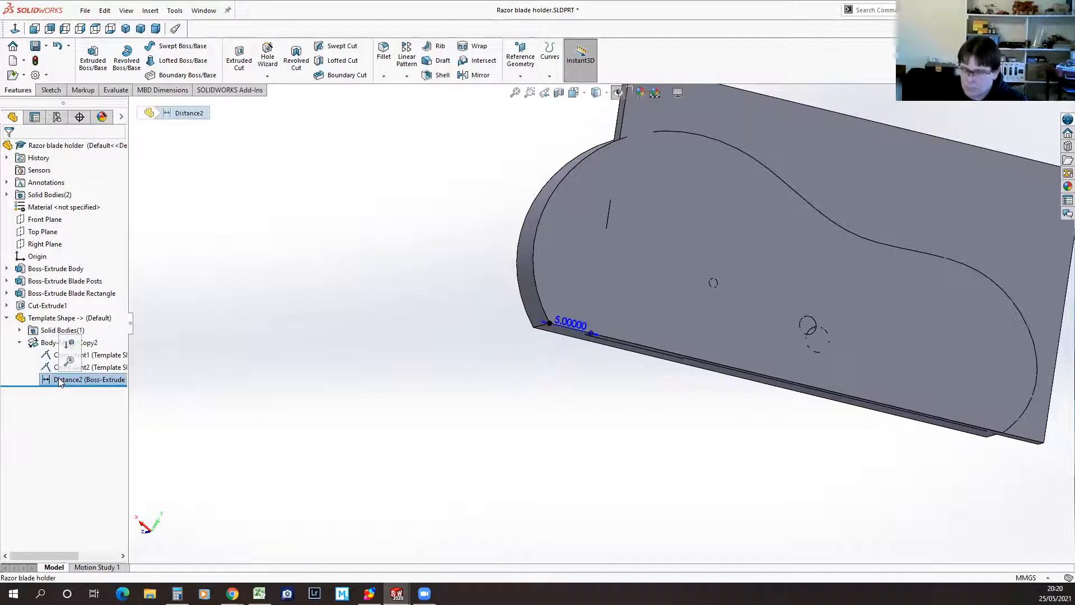
pyautogui.doubleClick(577, 326)
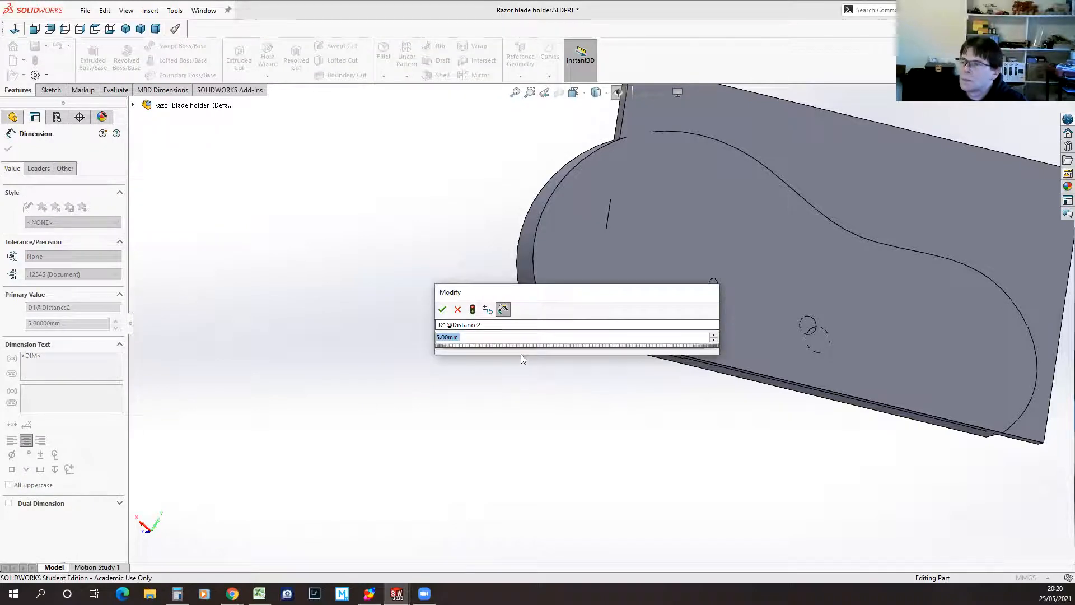
pyautogui.click(442, 309)
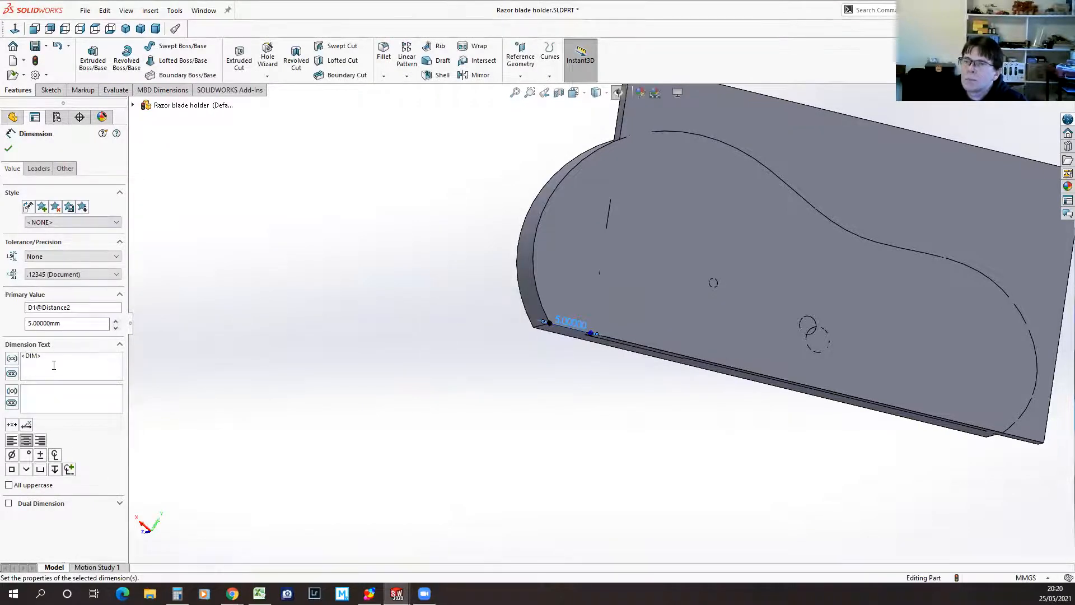
pyautogui.click(570, 323)
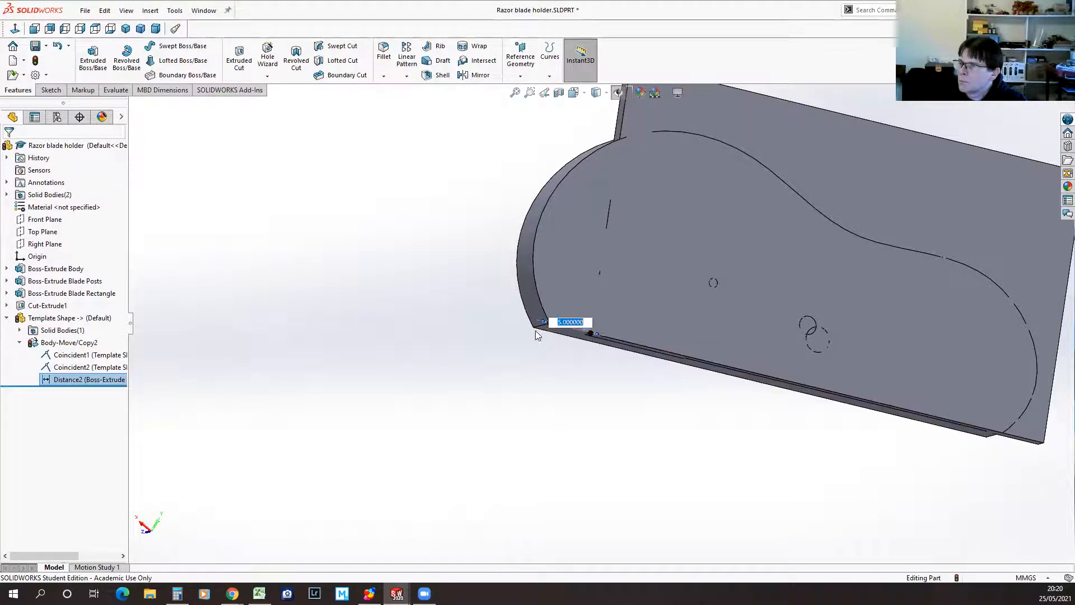
pyautogui.press('Escape')
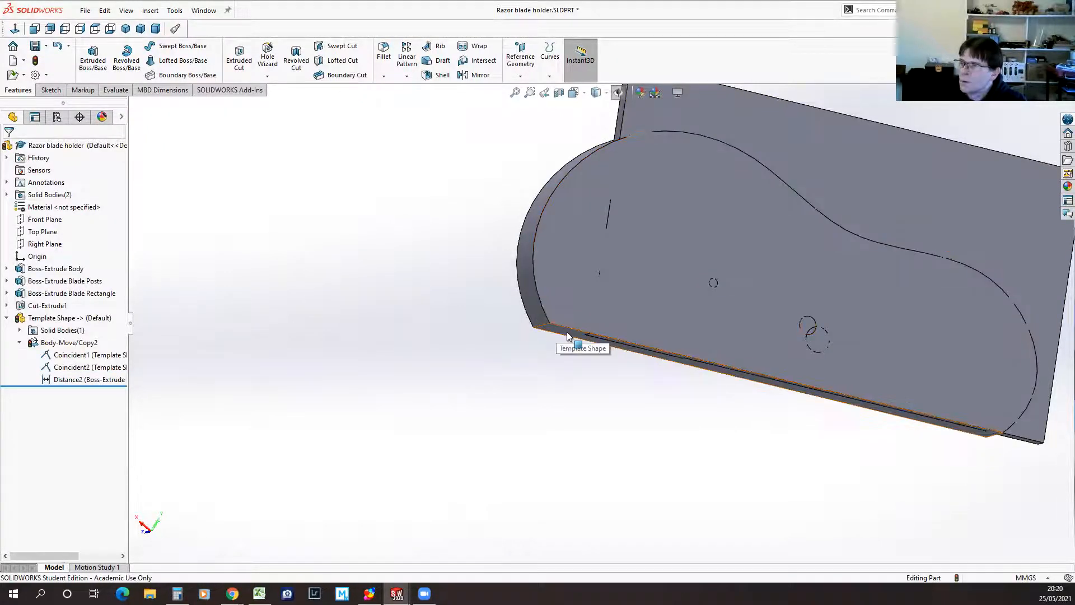
# Step: Delete the 5 mm distance mate from the Template Shape's body move feature
pyautogui.click(567, 333)
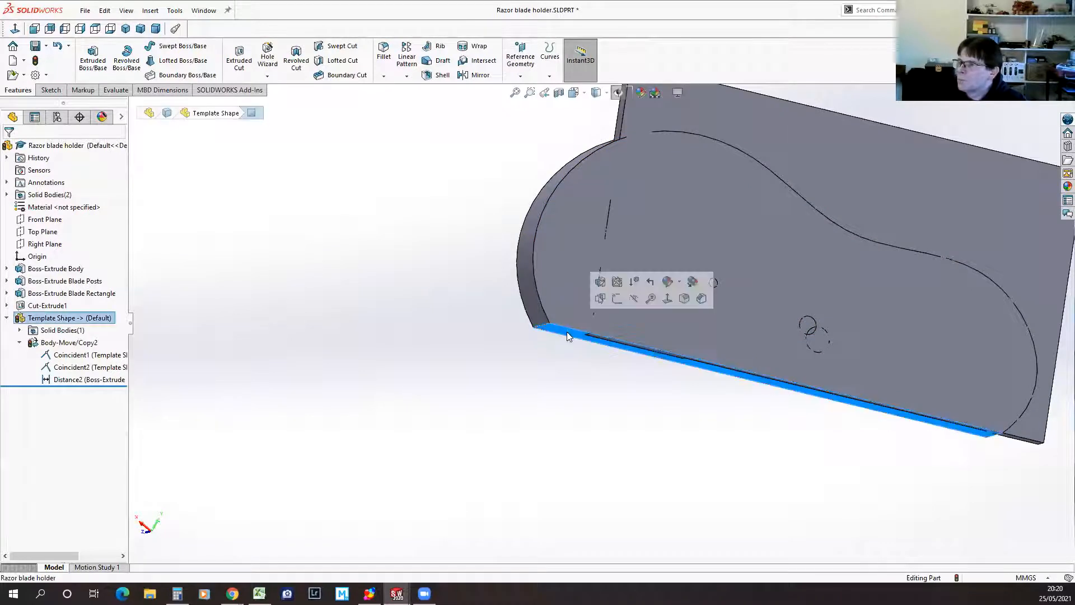
pyautogui.click(72, 380)
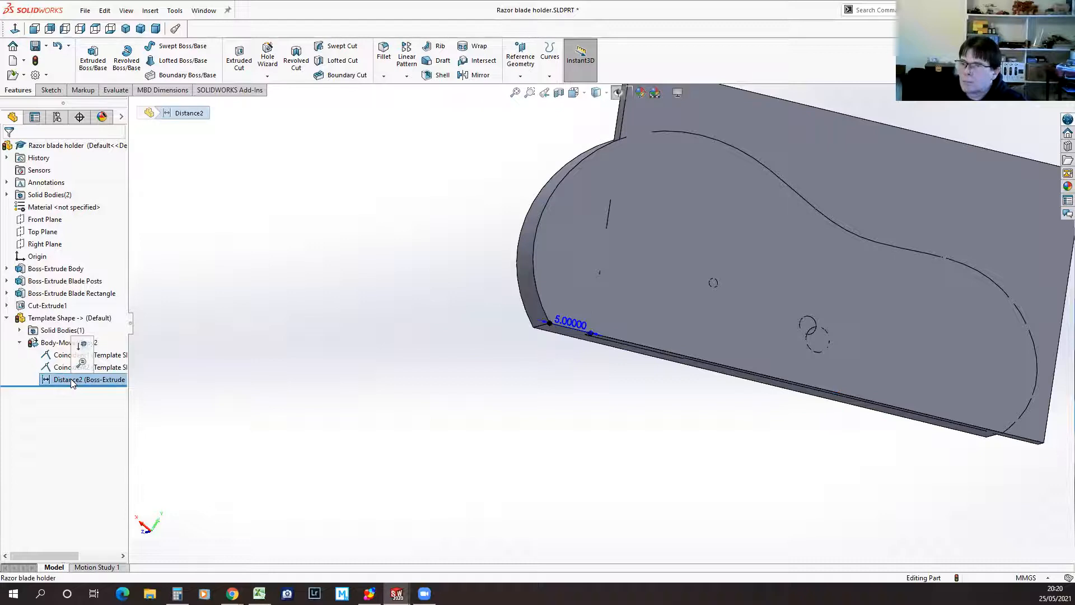
pyautogui.press('Delete')
pyautogui.click(374, 205)
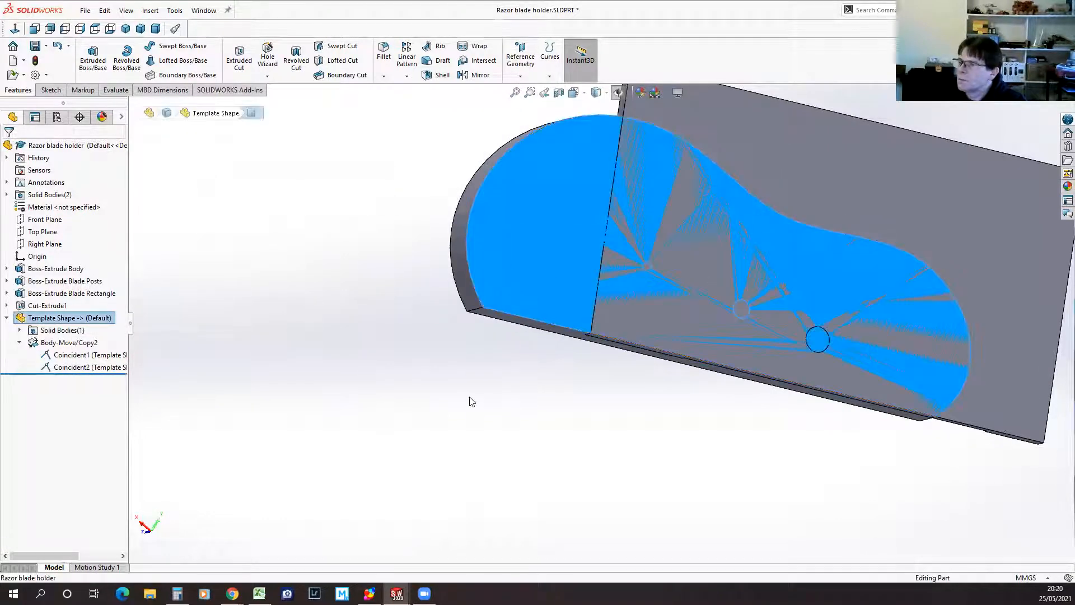
pyautogui.click(496, 358)
# Step: Reopen the Template Shape's mates and start a distance mate between the template's lower corner vertex and the plate's bottom edge
pyautogui.moveTo(602, 434); pyautogui.dragTo(998, 478, button='middle')
pyautogui.scroll(-3, 998, 479)
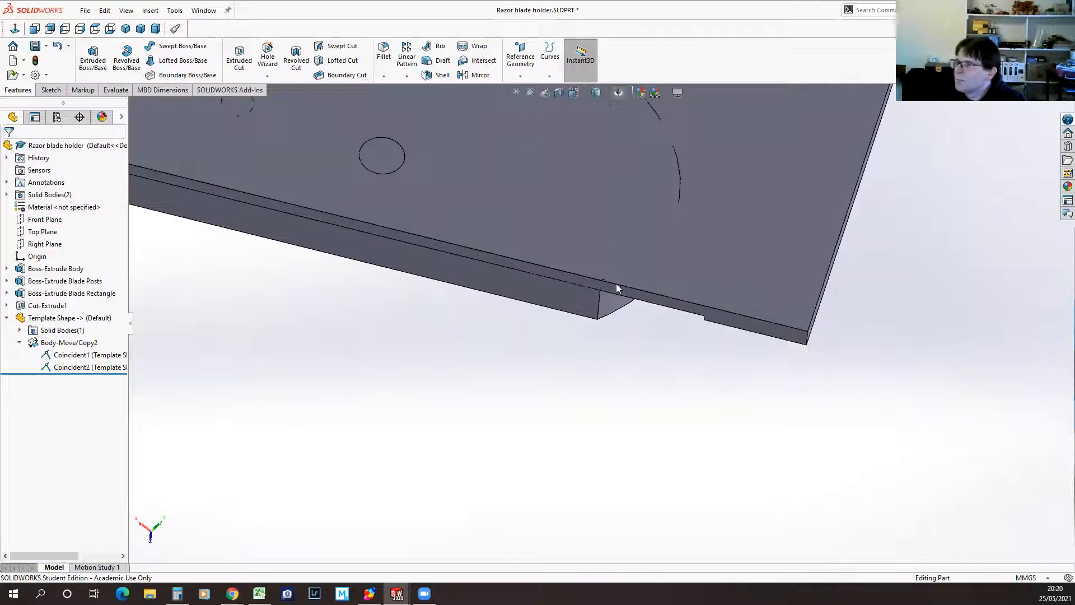
pyautogui.click(58, 342)
pyautogui.click(56, 310)
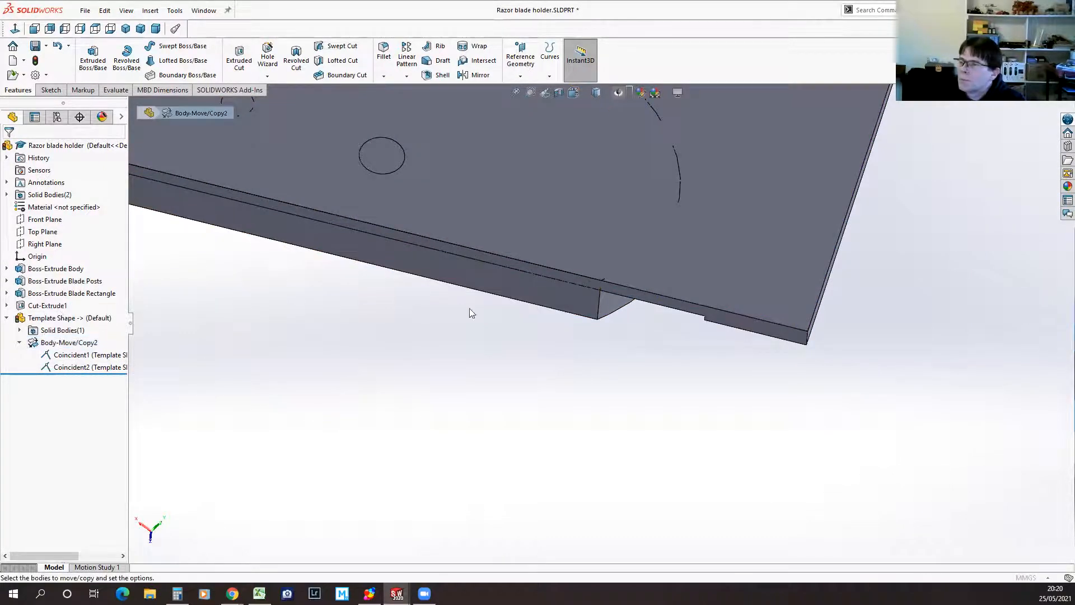
pyautogui.click(601, 281)
pyautogui.click(806, 331)
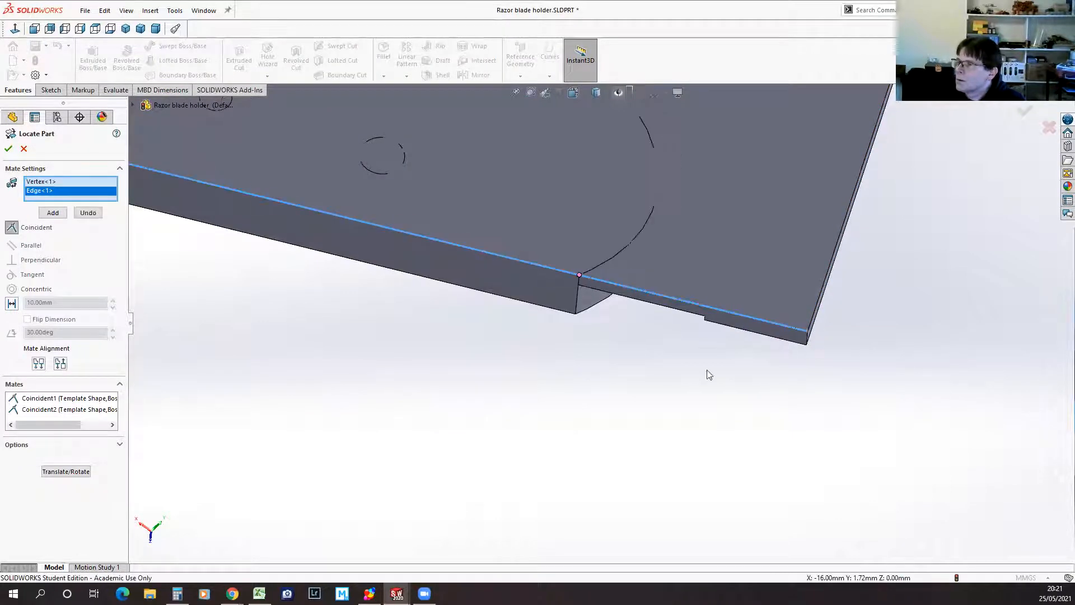
pyautogui.click(12, 306)
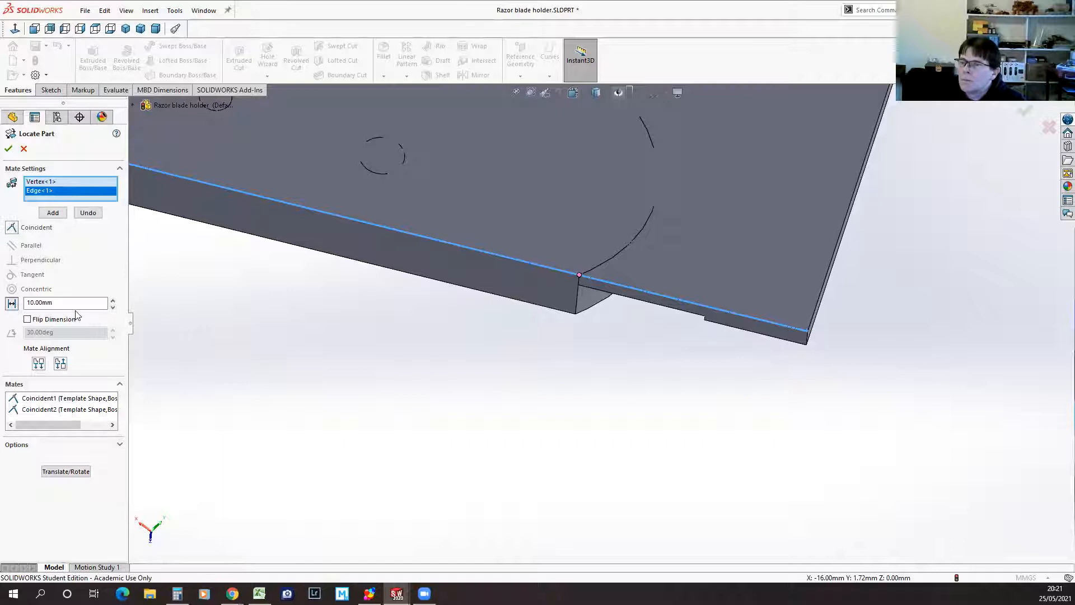
# Step: Replace the edge reference with the plate's nearest bottom corner vertex and apply the distance mate with a reduced distance
pyautogui.scroll(5, 577, 342)
pyautogui.scroll(-3, 646, 358)
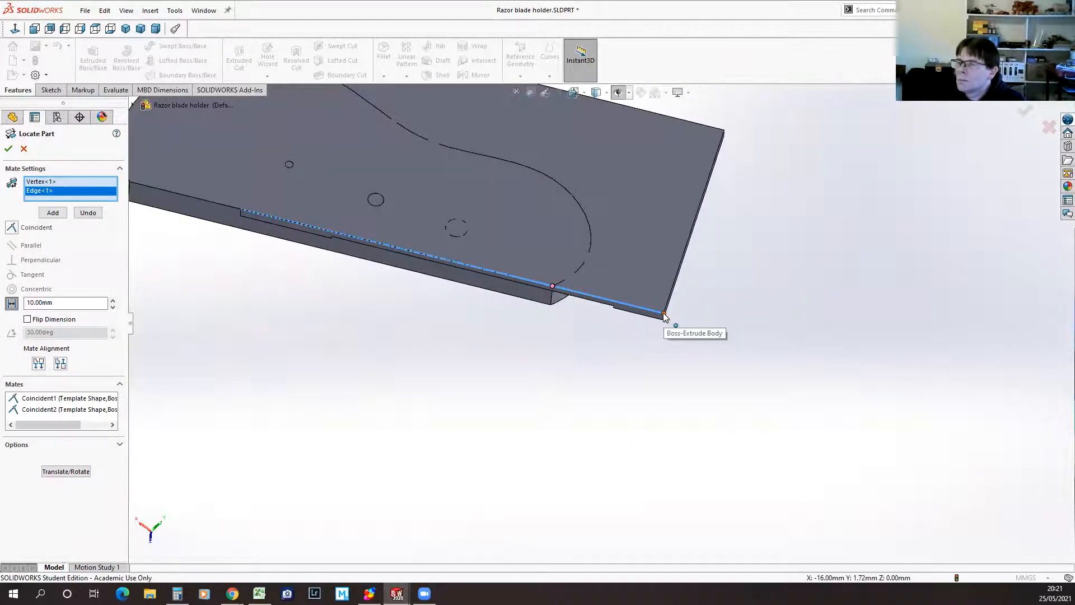
pyautogui.rightClick(47, 193)
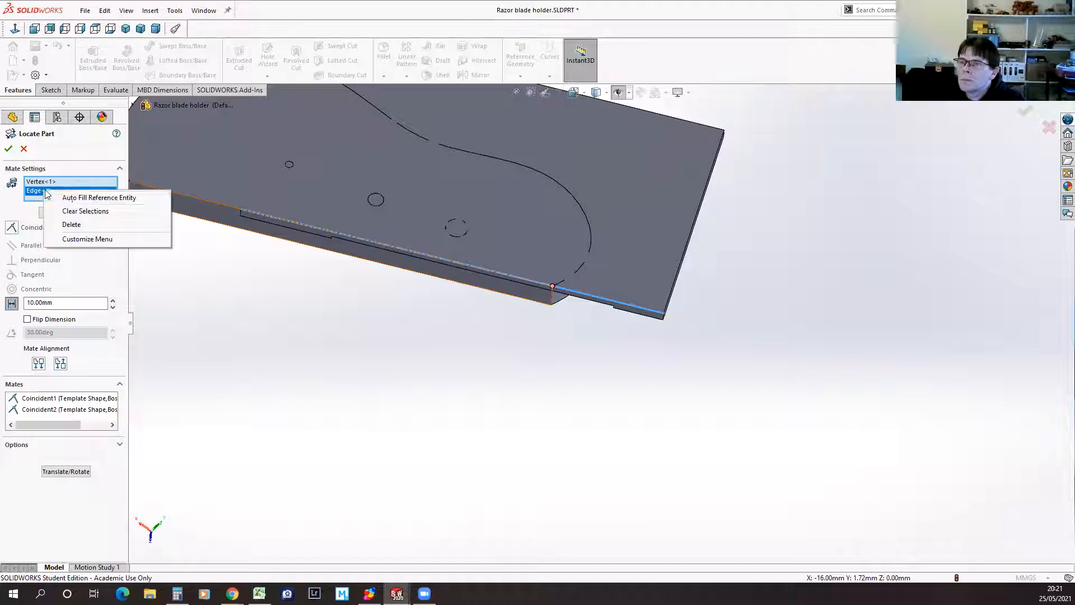
pyautogui.click(71, 224)
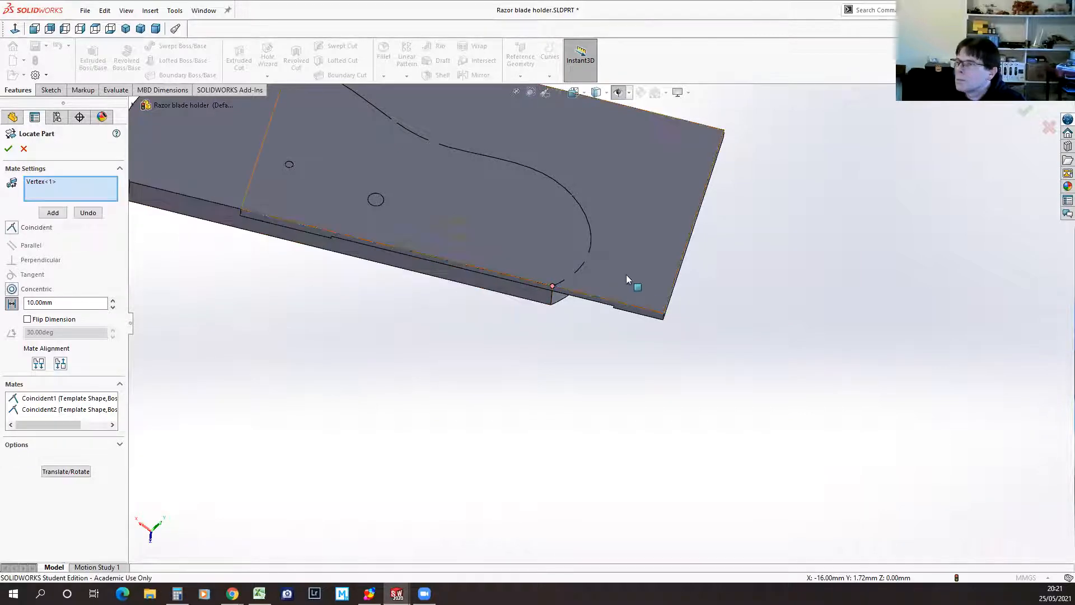
pyautogui.click(663, 315)
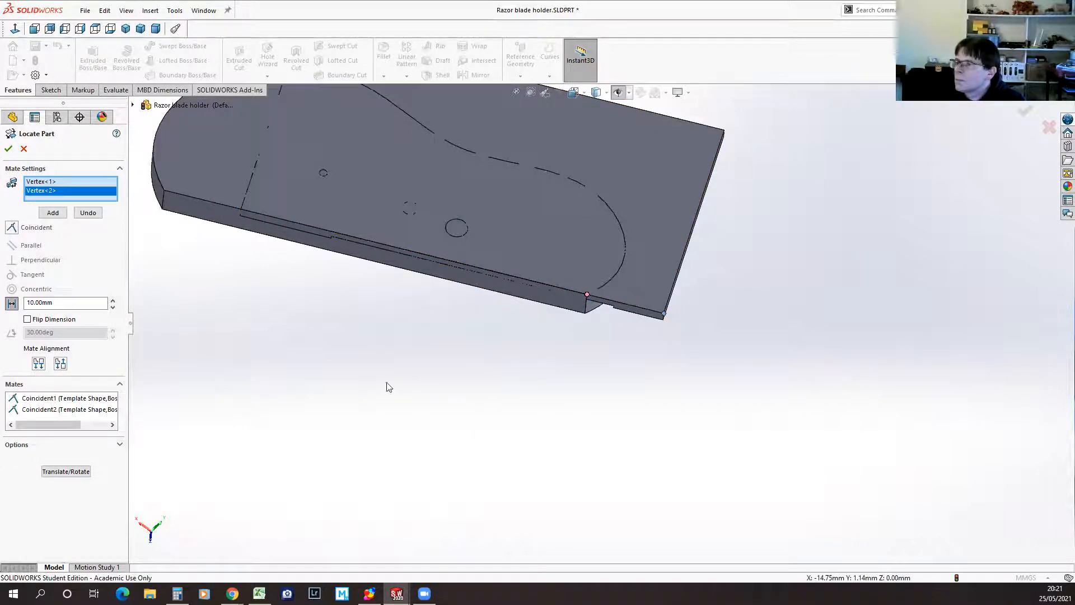
pyautogui.moveTo(32, 302); pyautogui.dragTo(27, 302)
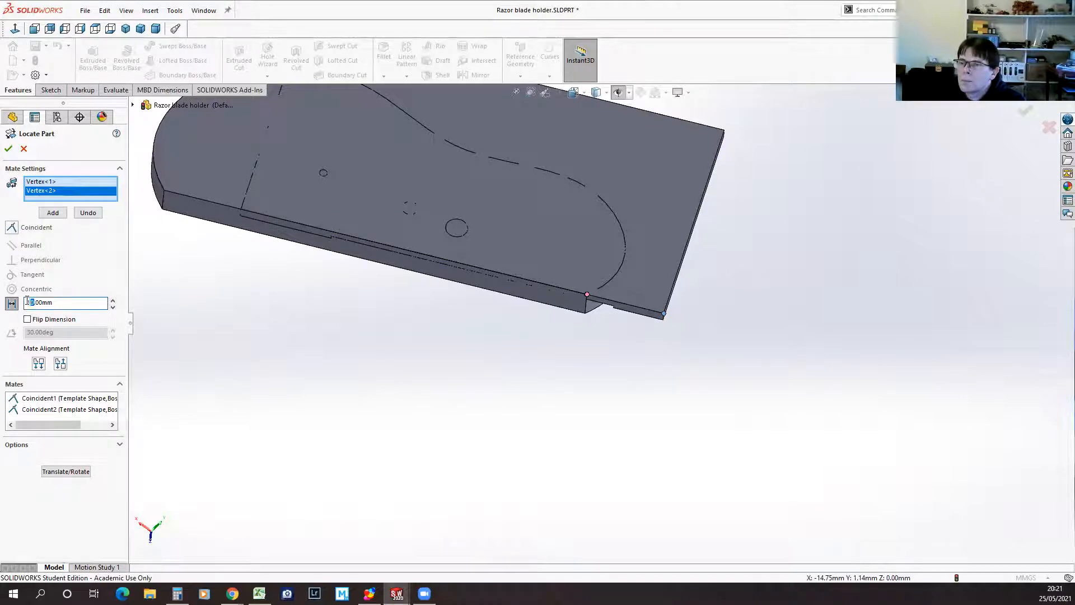
pyautogui.write('2')
pyautogui.press('Return')
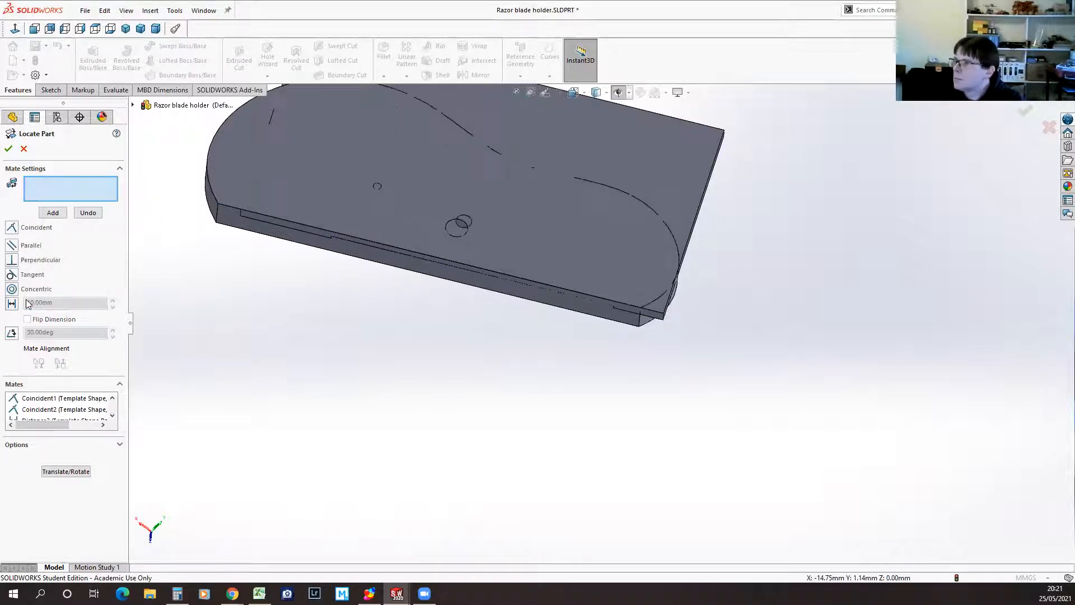
# Step: Increase the new distance mate's value to move the template farther inside the plate's edge, and finish positioning the template
pyautogui.moveTo(242, 403); pyautogui.dragTo(291, 442, button='middle')
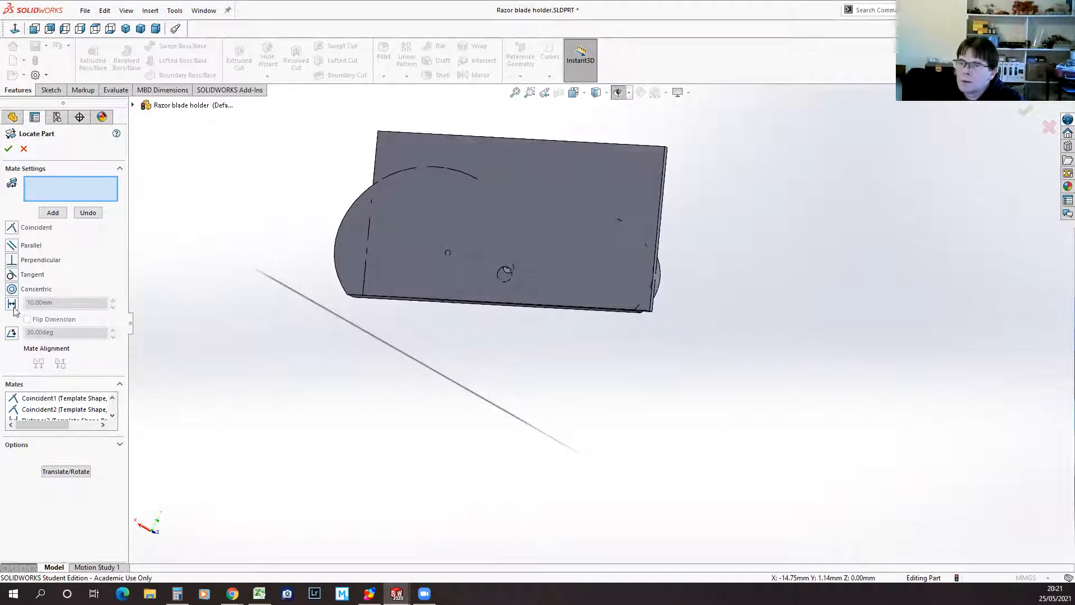
pyautogui.scroll(-1, 80, 410)
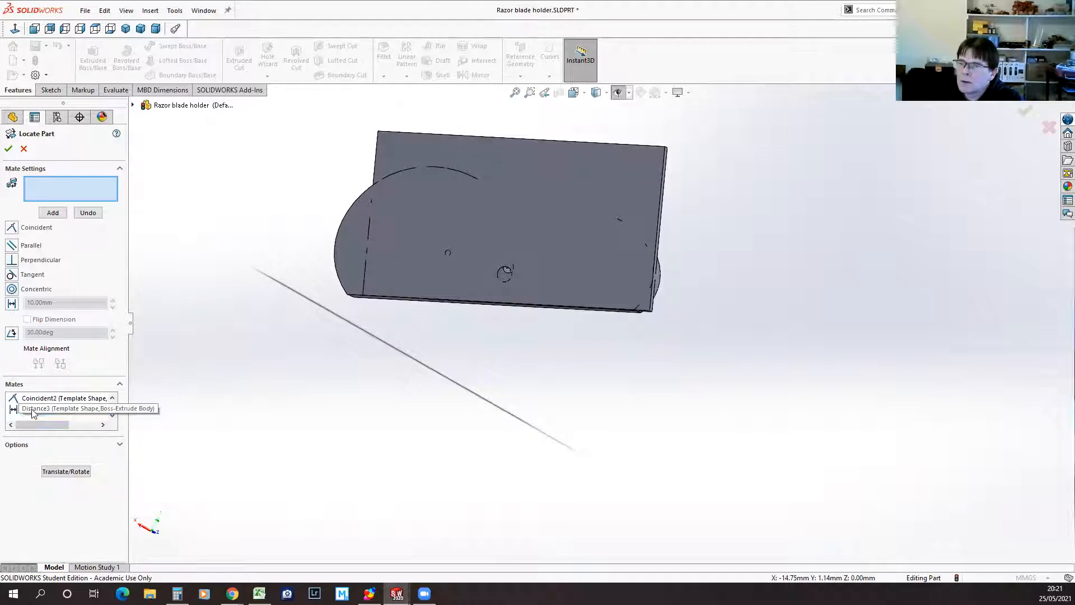
pyautogui.click(68, 409)
pyautogui.moveTo(30, 302); pyautogui.dragTo(25, 302)
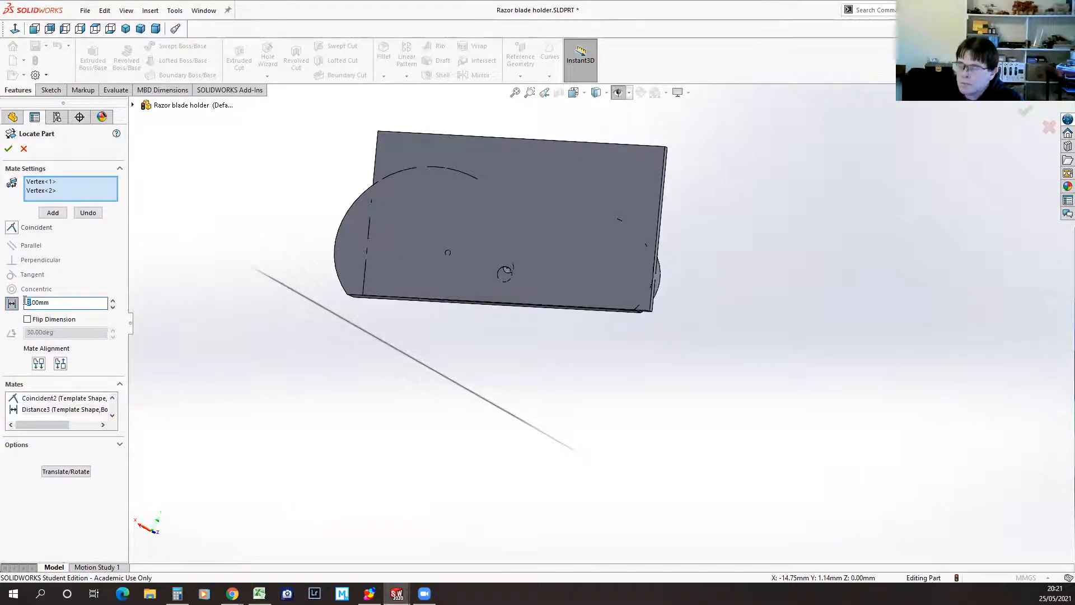
pyautogui.write('10')
pyautogui.press('Return')
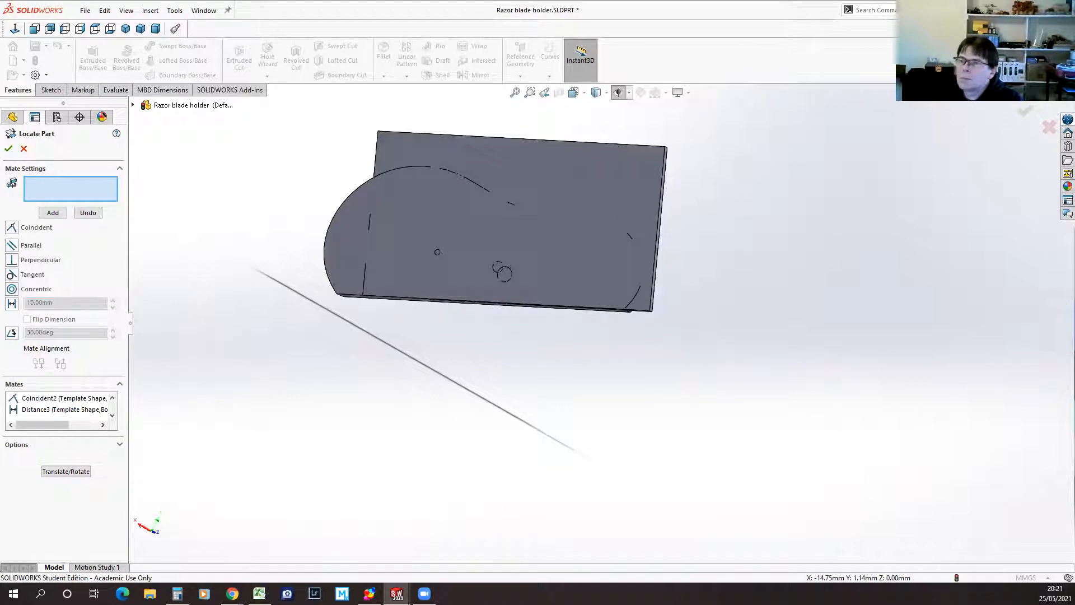
pyautogui.press('Return')
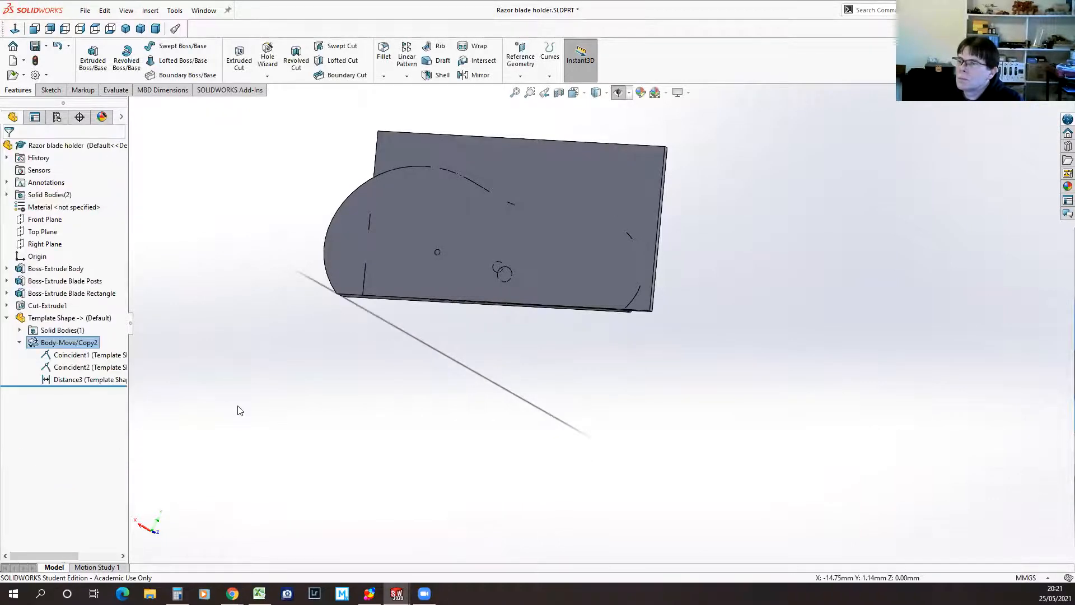
# Step: Set the length of the Boss-Extrude Body plate to 65 mm
pyautogui.click(56, 268)
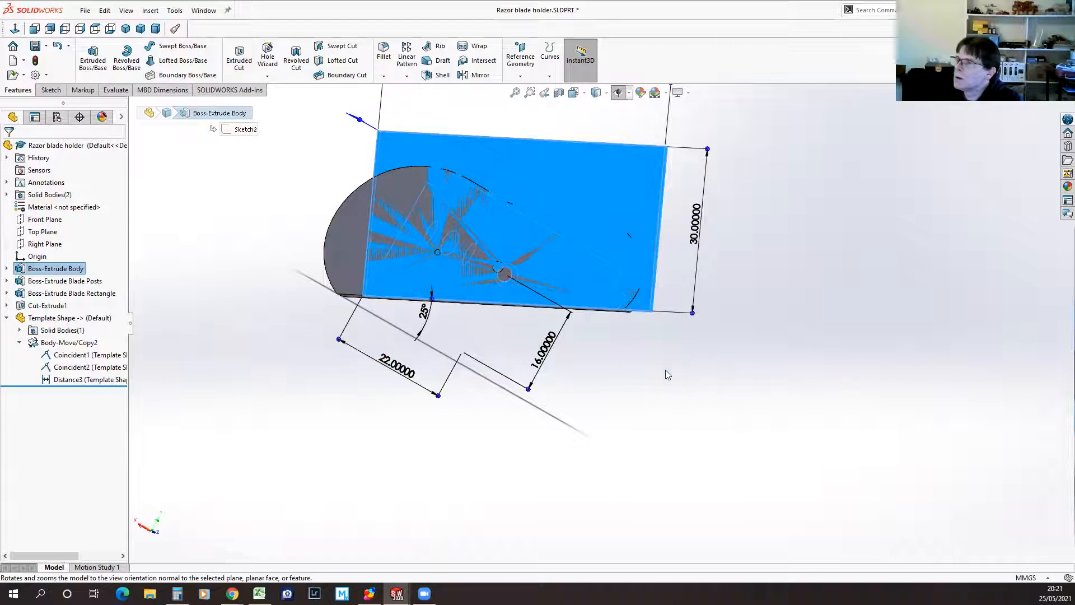
pyautogui.hotkey('ctrl', '8')
pyautogui.click(531, 147)
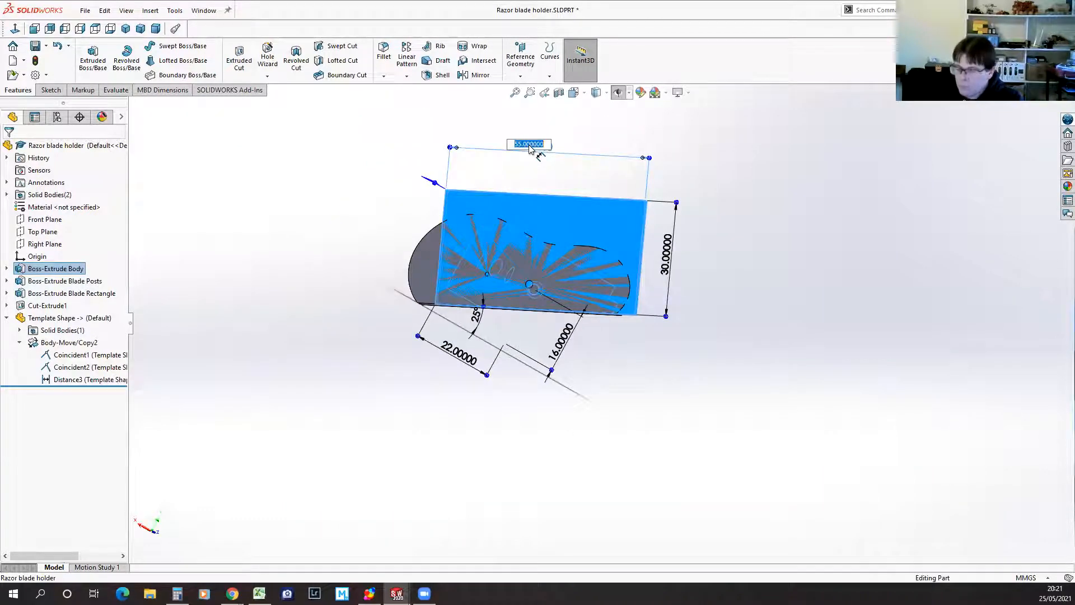
pyautogui.write('65')
pyautogui.press('Return')
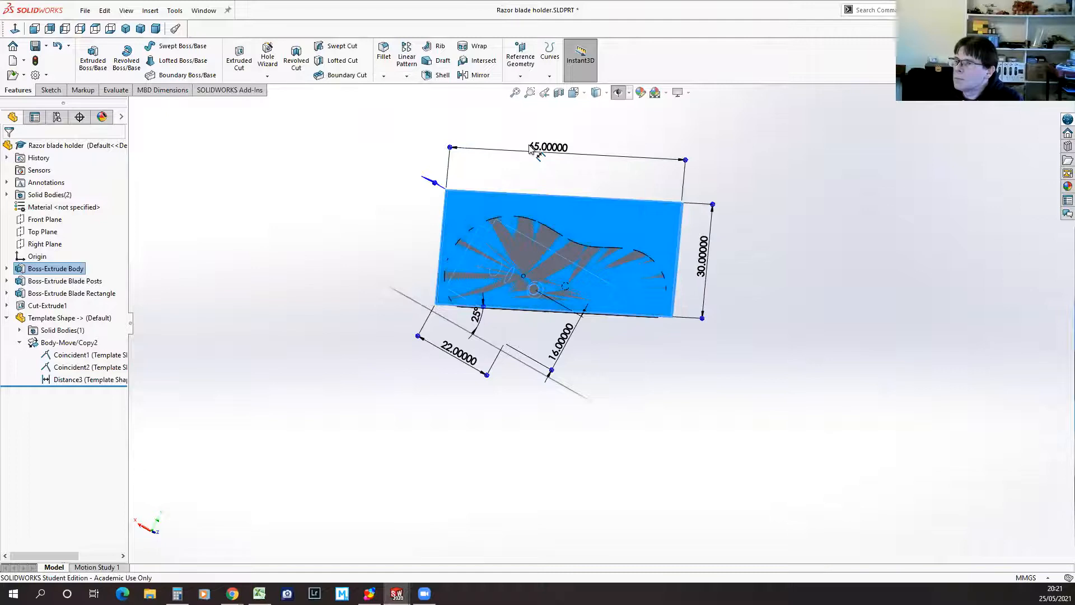
pyautogui.click(737, 424)
# Step: Roll the feature history back to before the Template Shape to inspect the blade recess, and roll it forward again
pyautogui.moveTo(773, 386); pyautogui.dragTo(546, 423, button='middle')
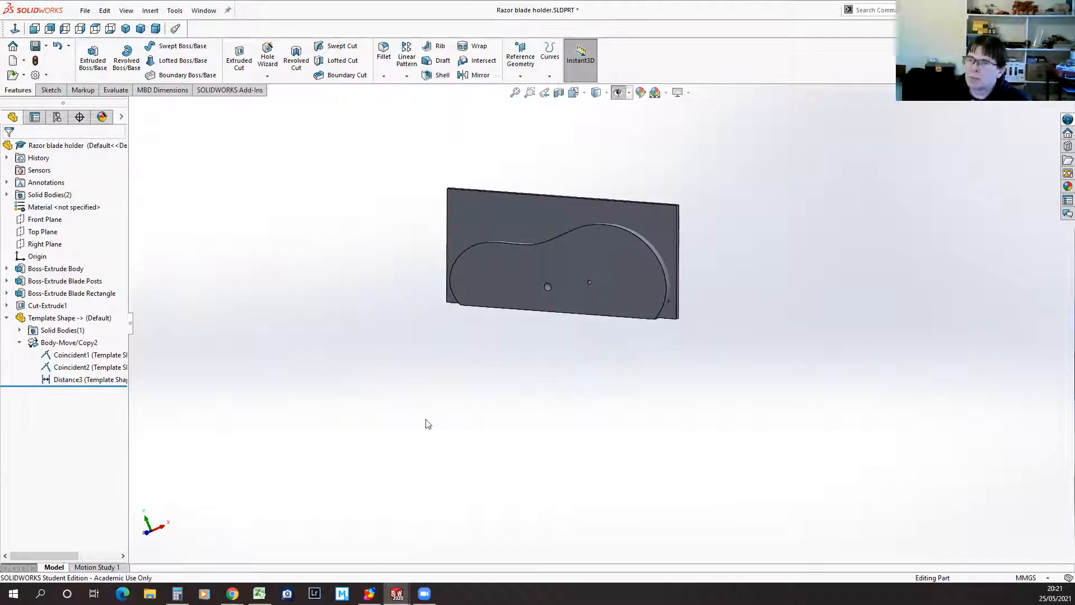
pyautogui.moveTo(90, 386); pyautogui.dragTo(95, 319)
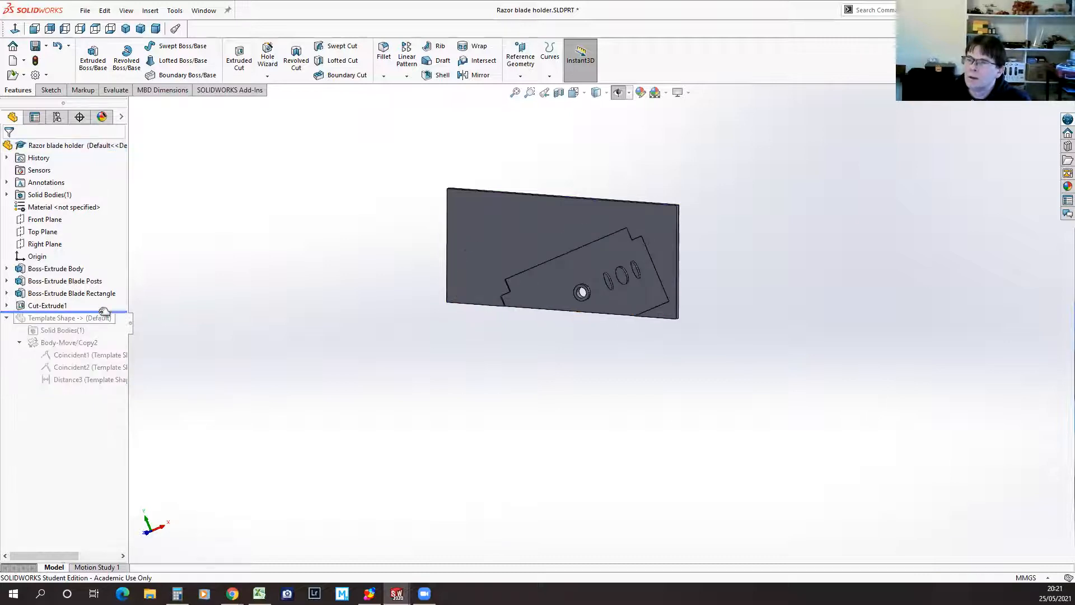
pyautogui.moveTo(104, 312); pyautogui.dragTo(104, 386)
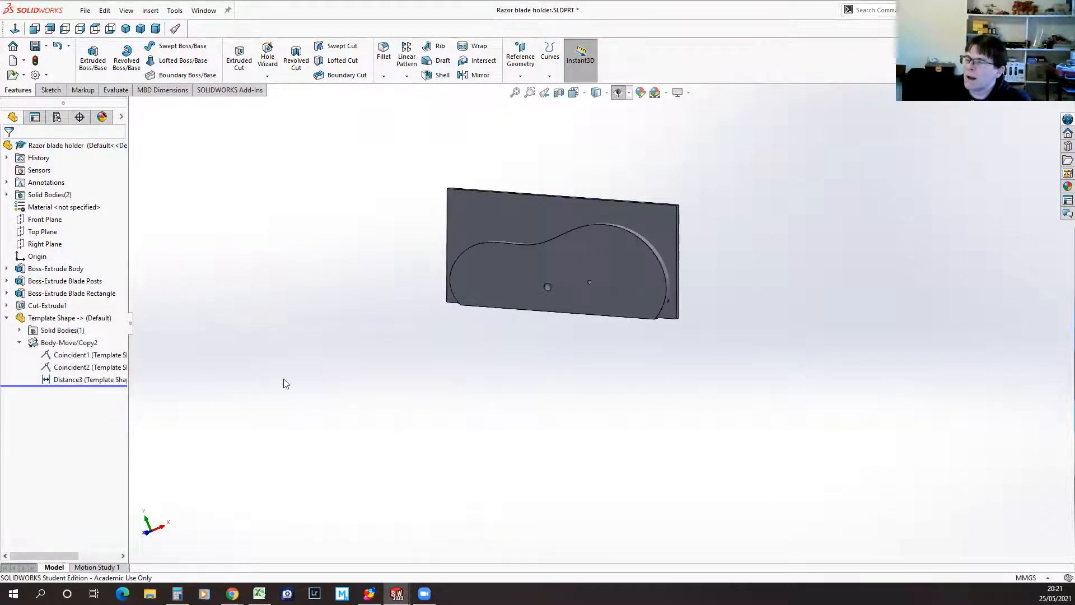
pyautogui.click(175, 12)
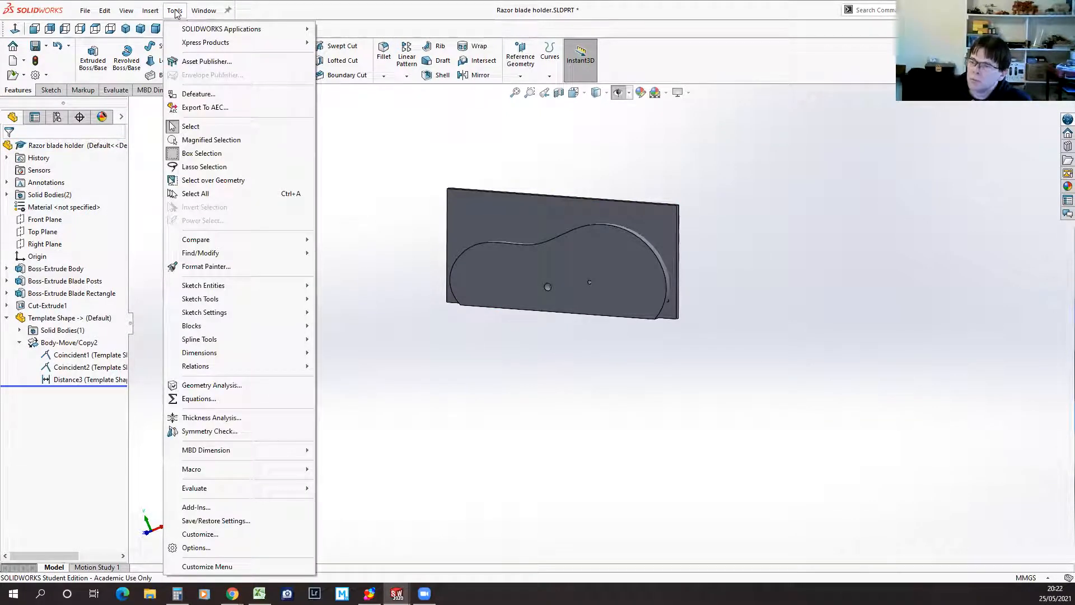
pyautogui.moveTo(263, 370)
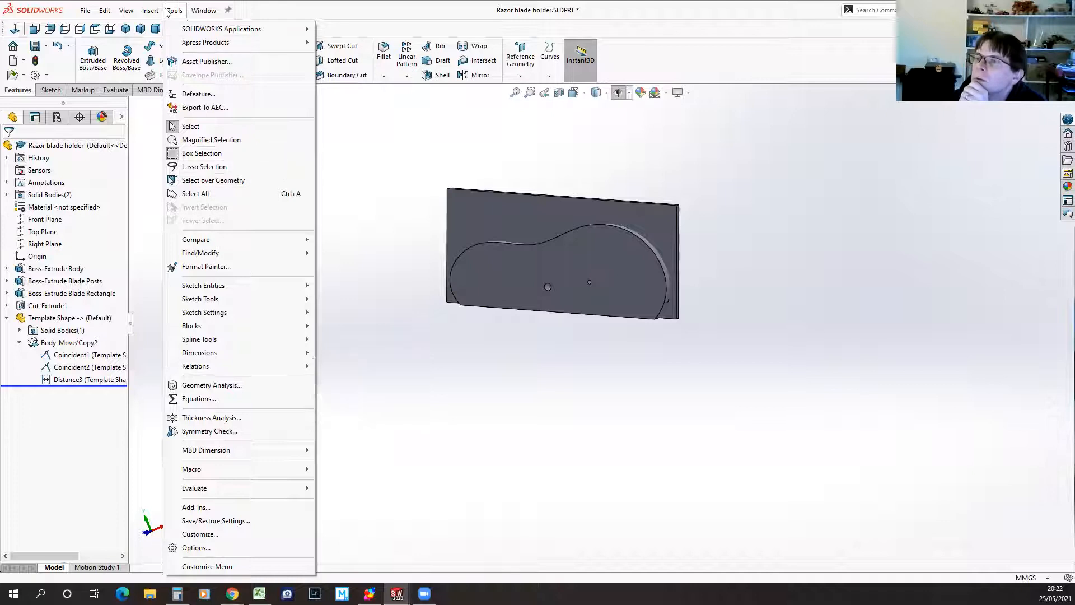
pyautogui.moveTo(150, 13)
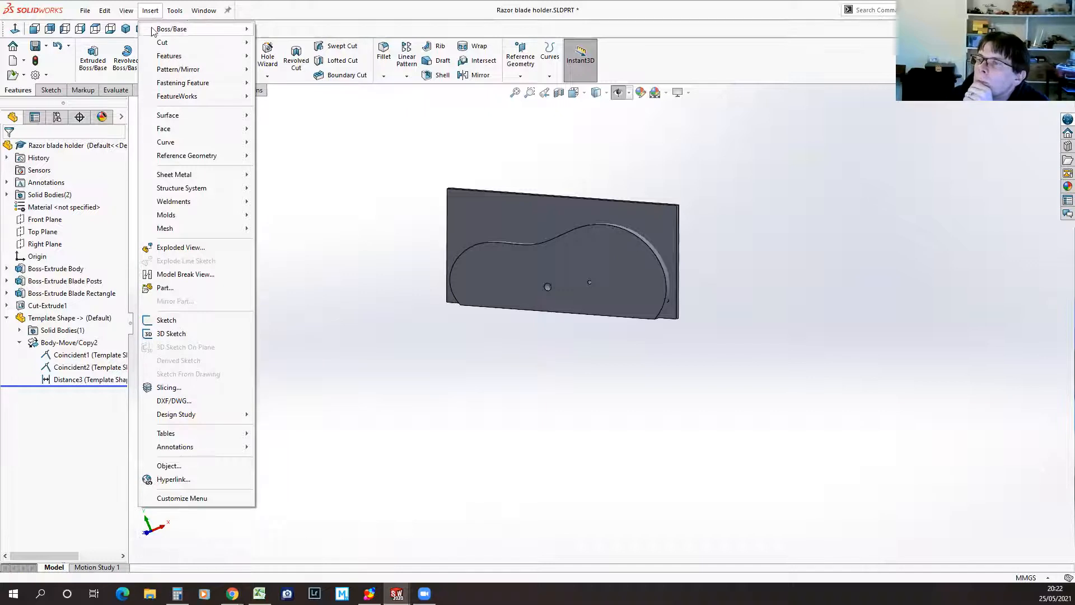
# Step: Combine the Cut-Extrude1 plate body and the Template Shape body with the Common operation
pyautogui.moveTo(170, 59)
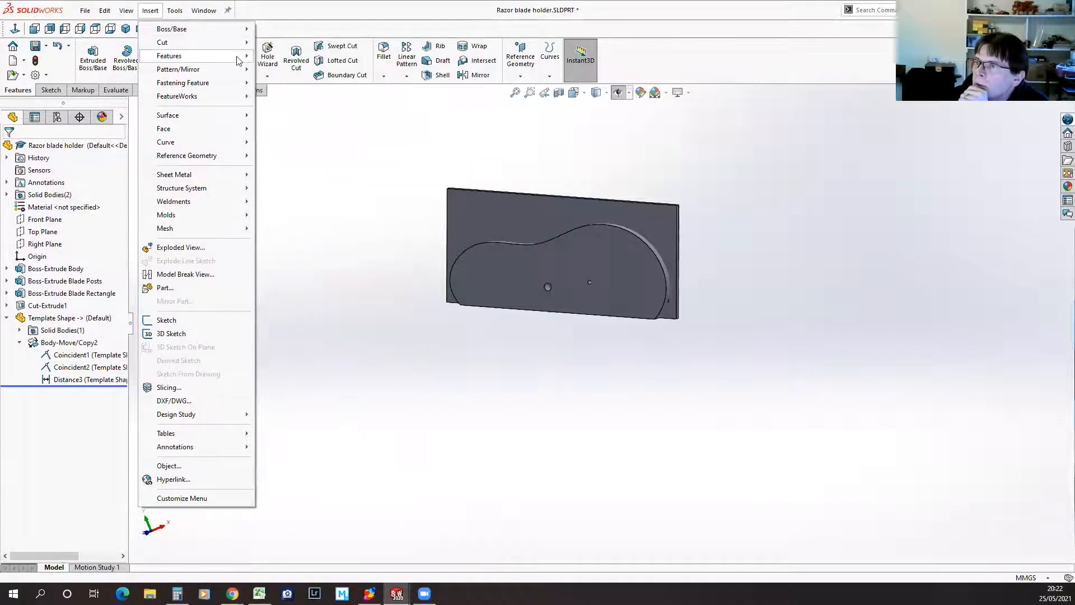
pyautogui.moveTo(238, 60)
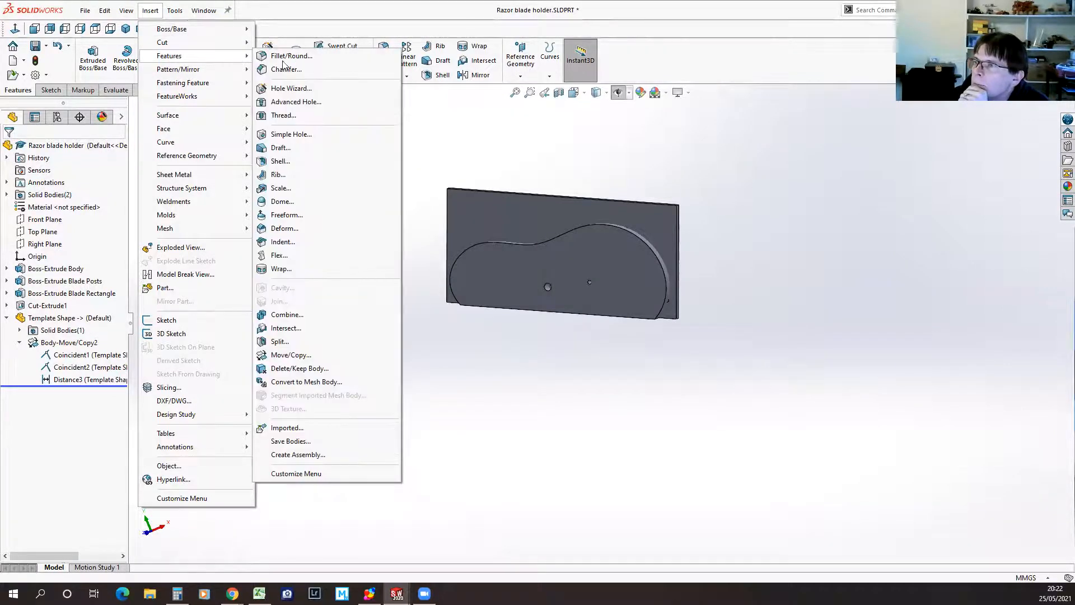
pyautogui.click(286, 315)
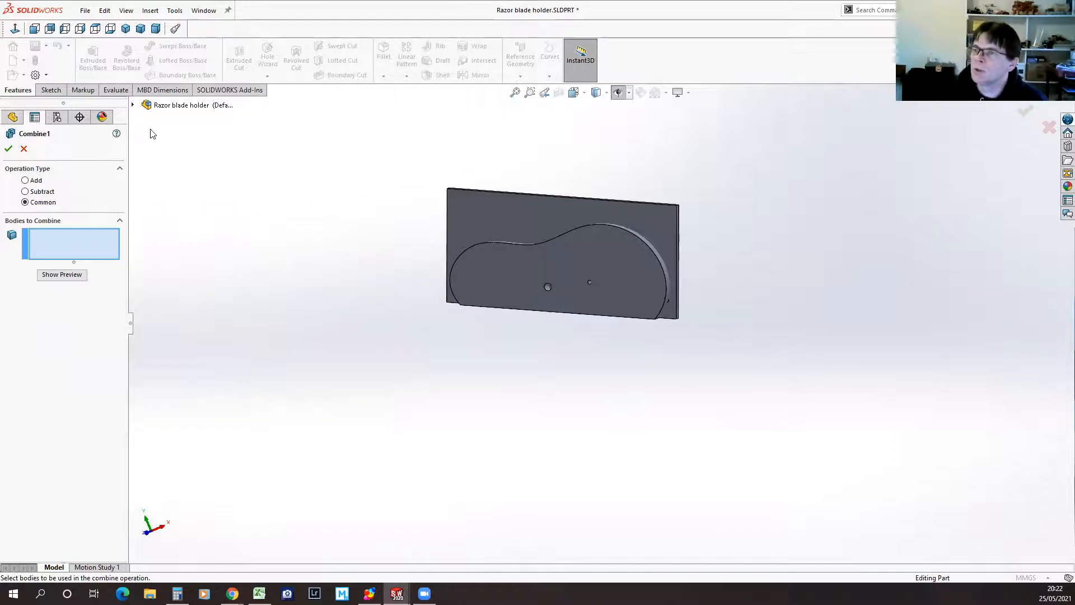
pyautogui.click(133, 106)
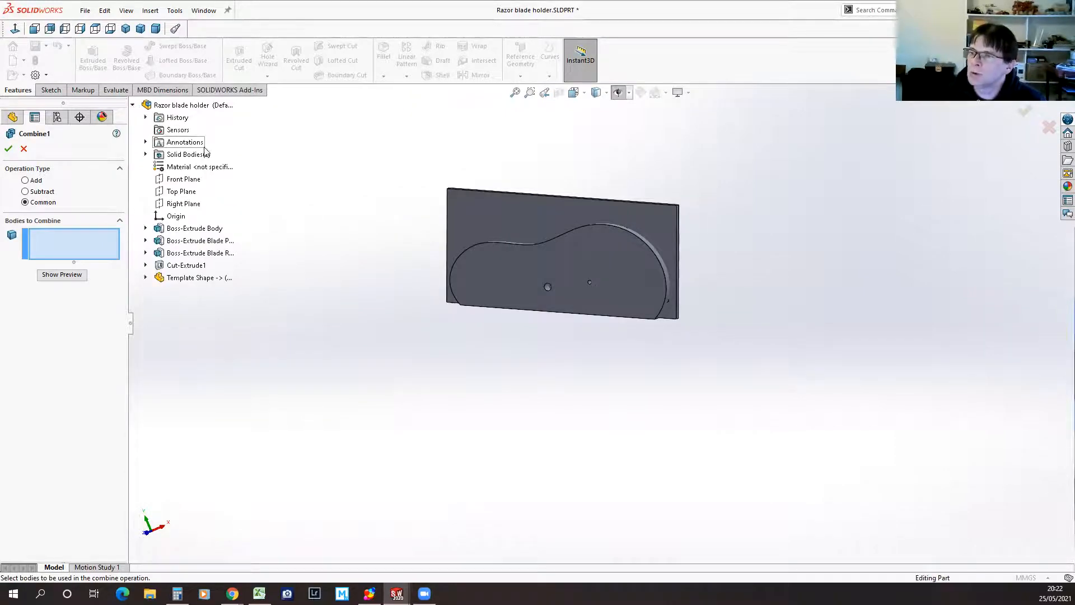
pyautogui.click(145, 154)
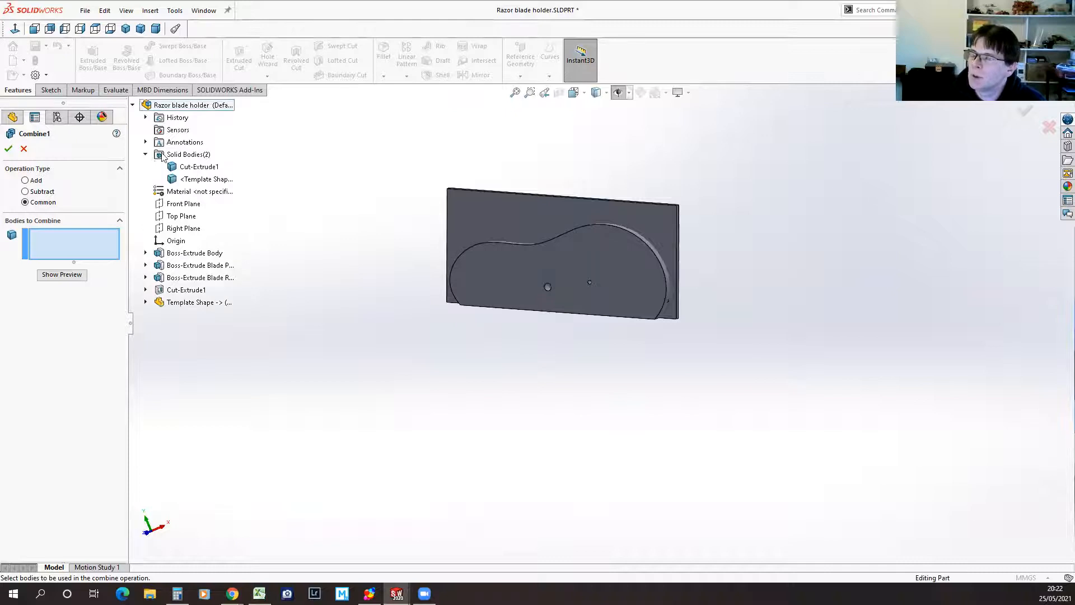
pyautogui.click(199, 167)
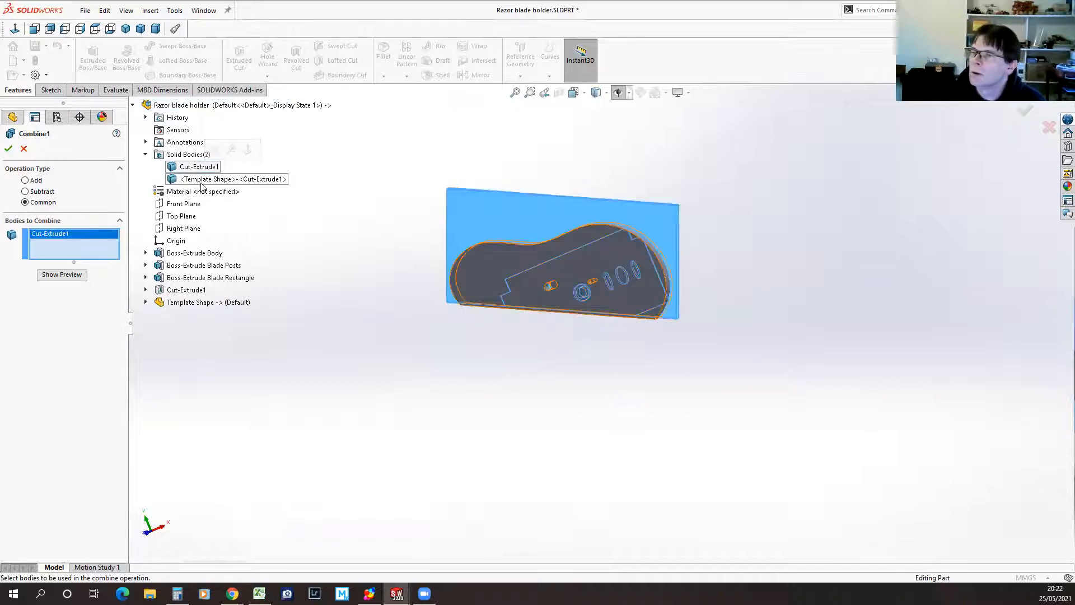
pyautogui.click(172, 180)
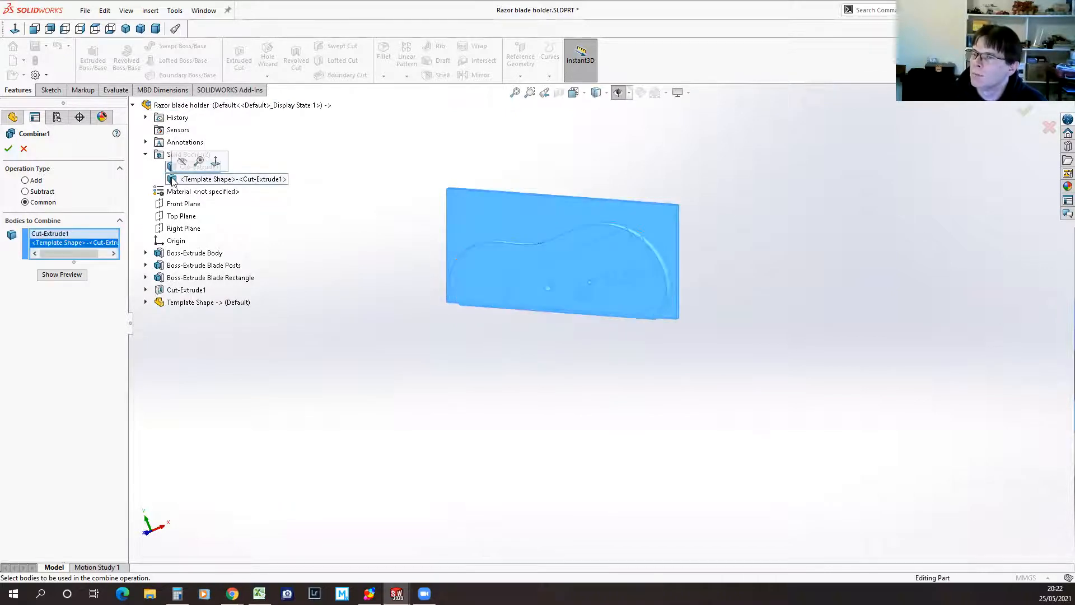
pyautogui.moveTo(377, 367); pyautogui.dragTo(343, 371, button='middle')
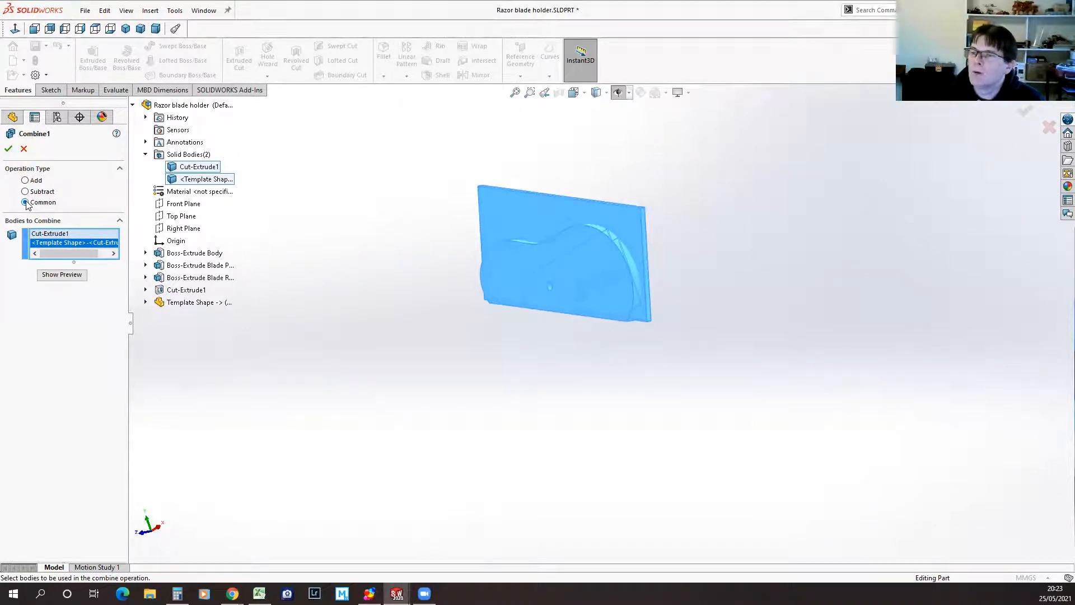
pyautogui.click(9, 150)
# Step: Change the Combine feature to subtract the Template Shape body from the Cut-Extrude1 plate body, keeping all resulting bodies
pyautogui.moveTo(575, 397)
pyautogui.mouseDown(button='middle')
pyautogui.moveTo(569, 376)
pyautogui.moveTo(605, 363)
pyautogui.moveTo(565, 401)
pyautogui.moveTo(566, 432)
pyautogui.moveTo(567, 403)
pyautogui.moveTo(600, 391)
pyautogui.moveTo(631, 338)
pyautogui.moveTo(635, 360)
pyautogui.moveTo(578, 384)
pyautogui.moveTo(437, 396)
pyautogui.moveTo(447, 404)
pyautogui.moveTo(547, 379)
pyautogui.moveTo(574, 401)
pyautogui.moveTo(574, 387)
pyautogui.moveTo(583, 393)
pyautogui.mouseUp(button='middle')
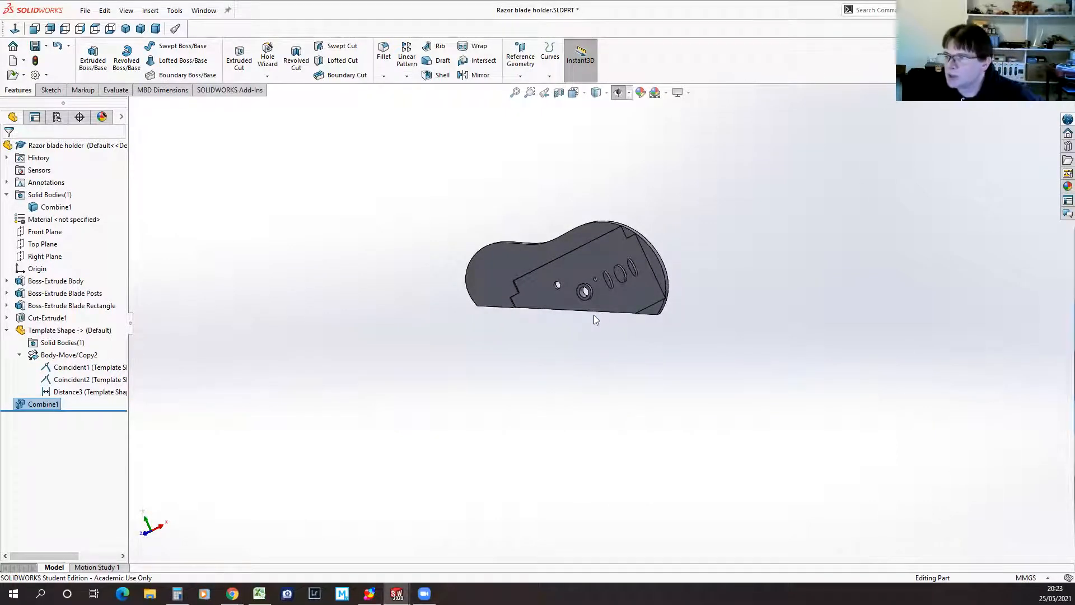
pyautogui.scroll(3, 582, 290)
pyautogui.scroll(-6, 716, 412)
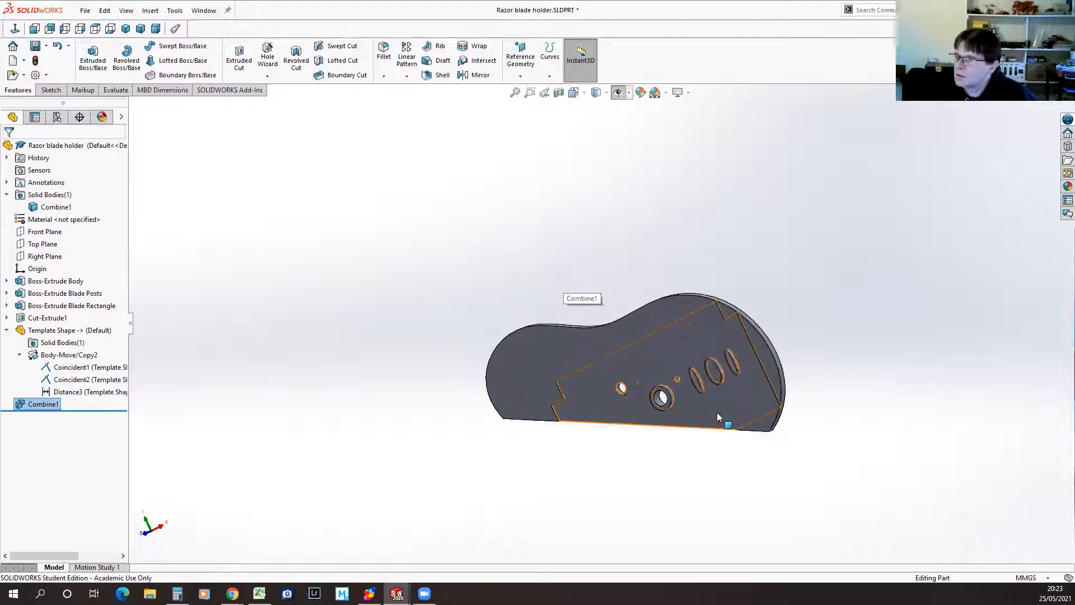
pyautogui.scroll(-2, 871, 449)
pyautogui.scroll(3, 867, 457)
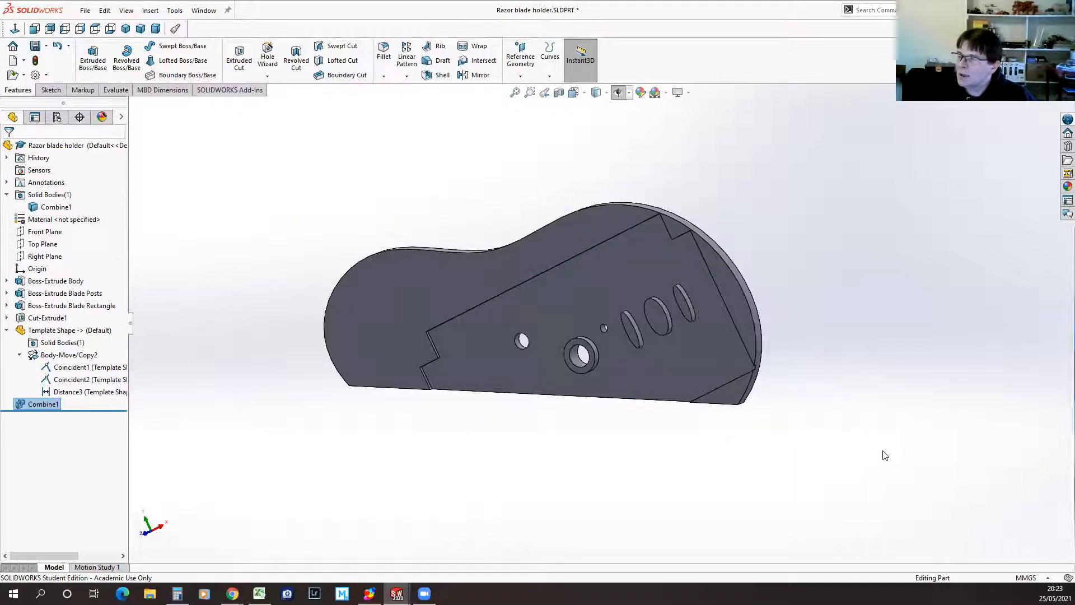
pyautogui.moveTo(867, 457)
pyautogui.mouseDown(button='middle')
pyautogui.moveTo(852, 468)
pyautogui.moveTo(856, 446)
pyautogui.moveTo(892, 444)
pyautogui.moveTo(918, 420)
pyautogui.moveTo(888, 420)
pyautogui.moveTo(856, 451)
pyautogui.moveTo(860, 442)
pyautogui.mouseUp(button='middle')
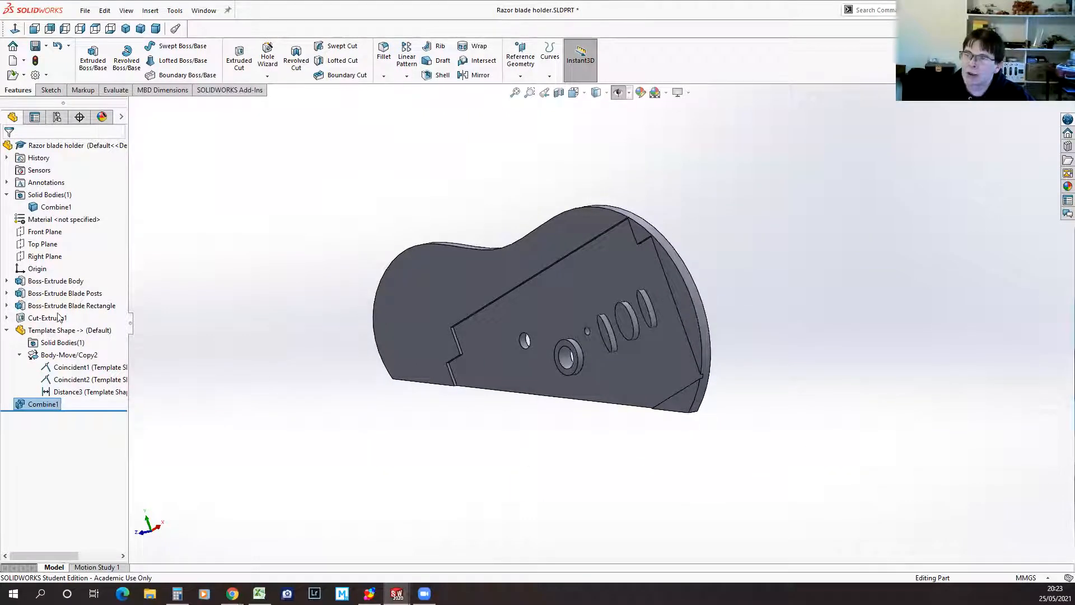
pyautogui.click(22, 405)
pyautogui.click(27, 368)
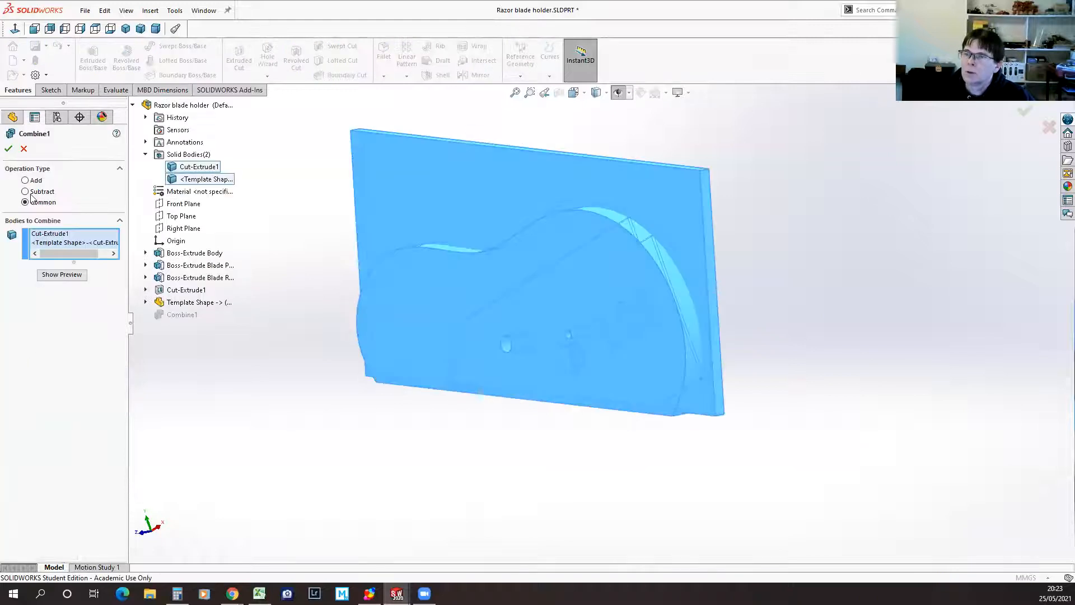
pyautogui.click(24, 191)
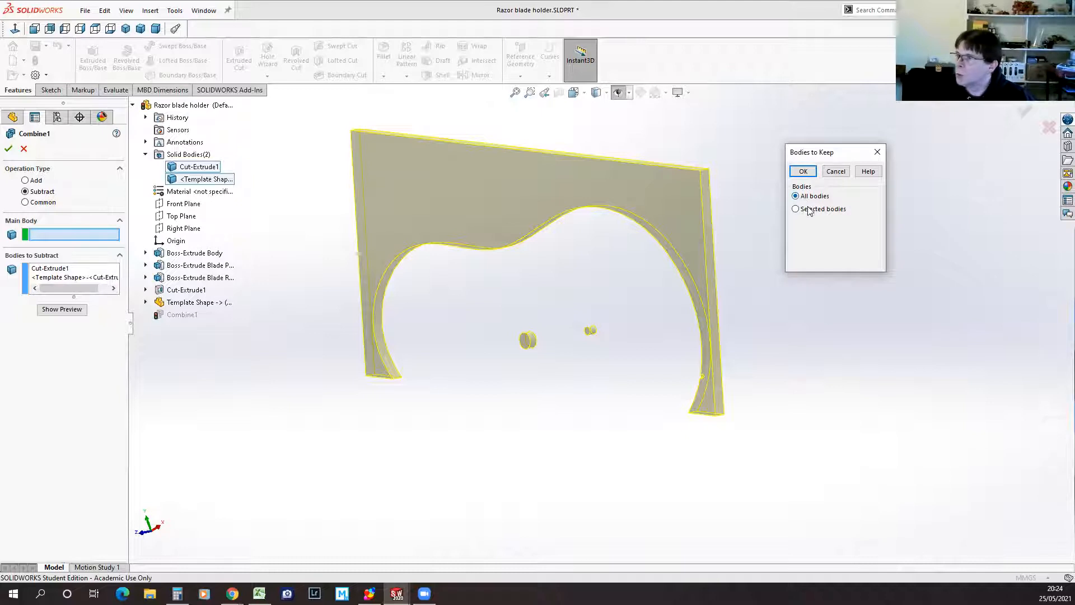
pyautogui.click(803, 170)
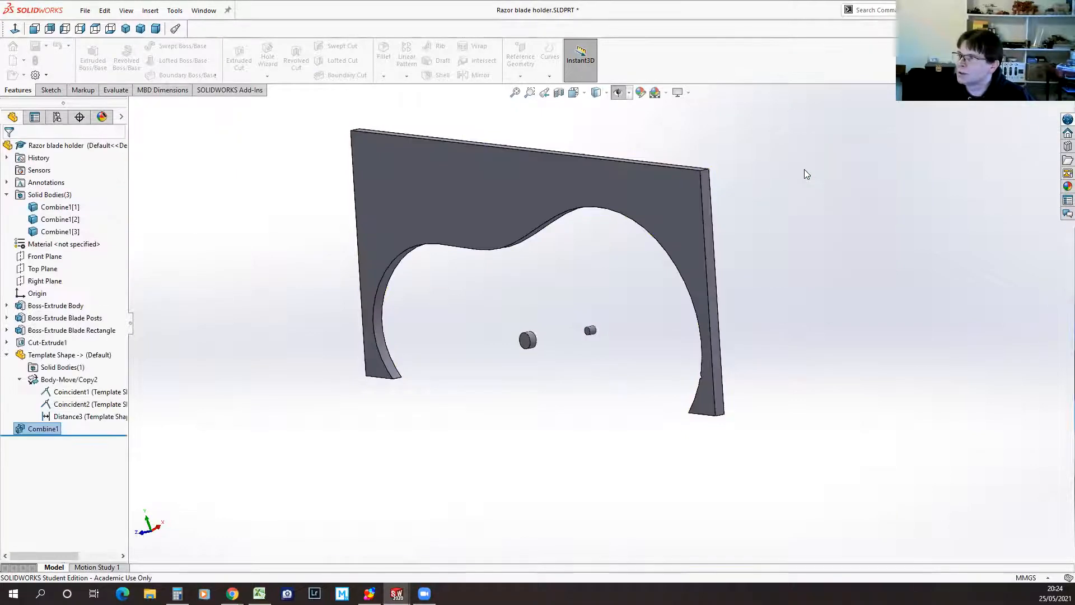
pyautogui.moveTo(562, 471); pyautogui.dragTo(577, 469, button='middle')
pyautogui.moveTo(566, 485); pyautogui.dragTo(588, 492, button='middle')
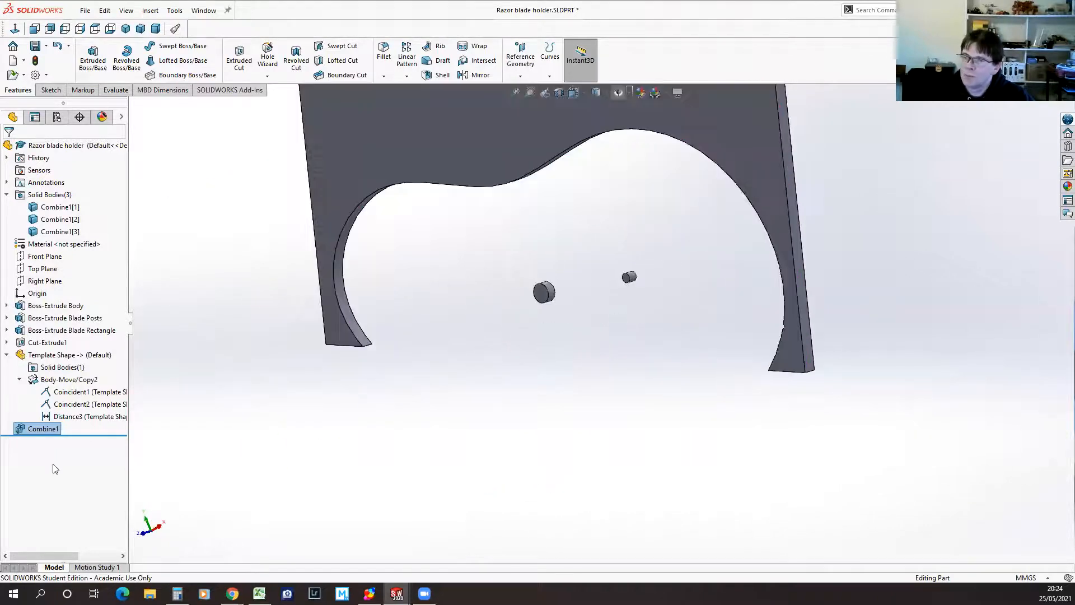
# Step: Set the Combine feature back to Common with both the Template Shape body and the Cut-Extrude1 plate body
pyautogui.click(23, 430)
pyautogui.click(31, 400)
pyautogui.click(25, 203)
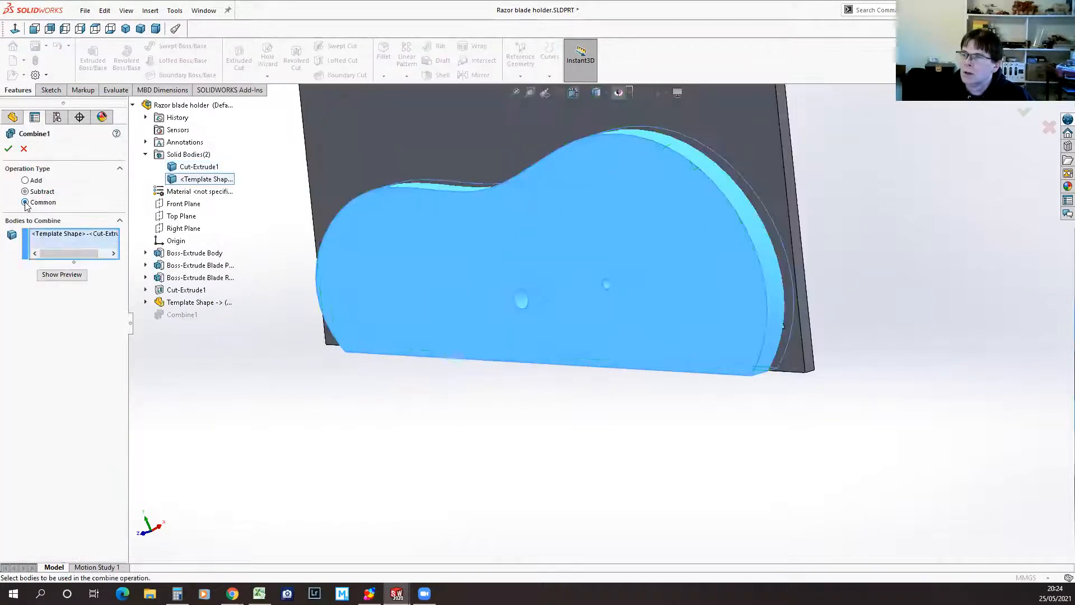
pyautogui.click(8, 149)
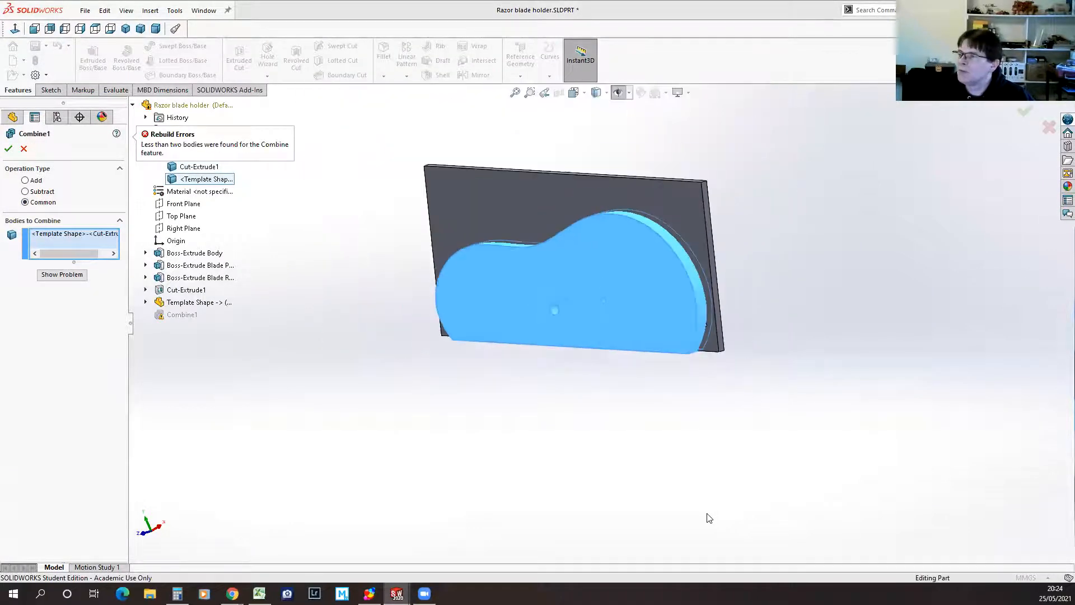
pyautogui.click(8, 149)
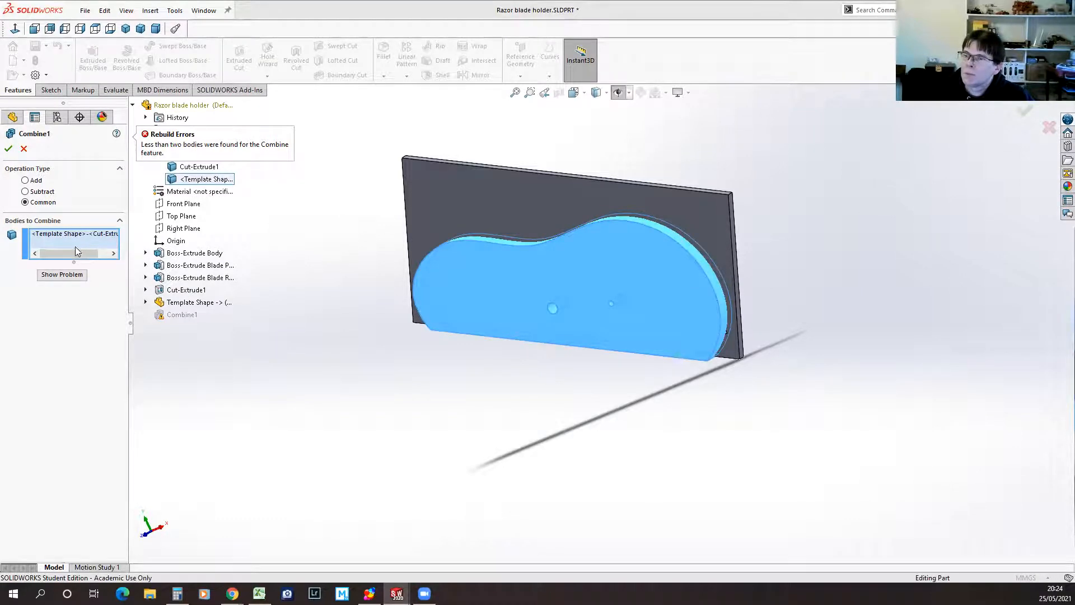
pyautogui.click(197, 167)
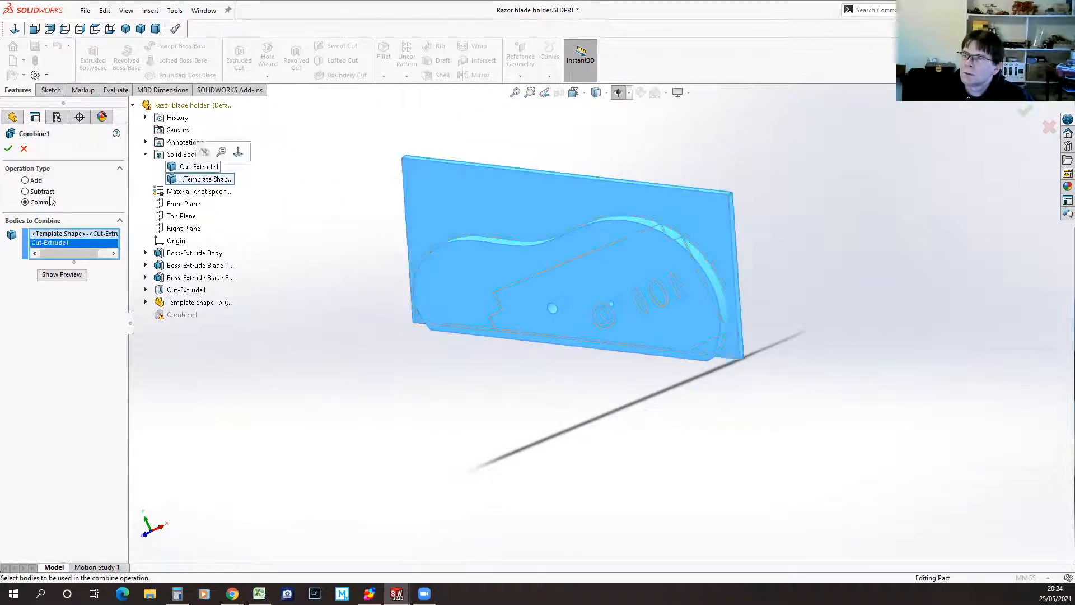
pyautogui.click(9, 148)
pyautogui.moveTo(468, 408); pyautogui.dragTo(535, 427, button='middle')
# Step: Save the Razor blade holder part and open the recently used Template Shape part
pyautogui.click(203, 10)
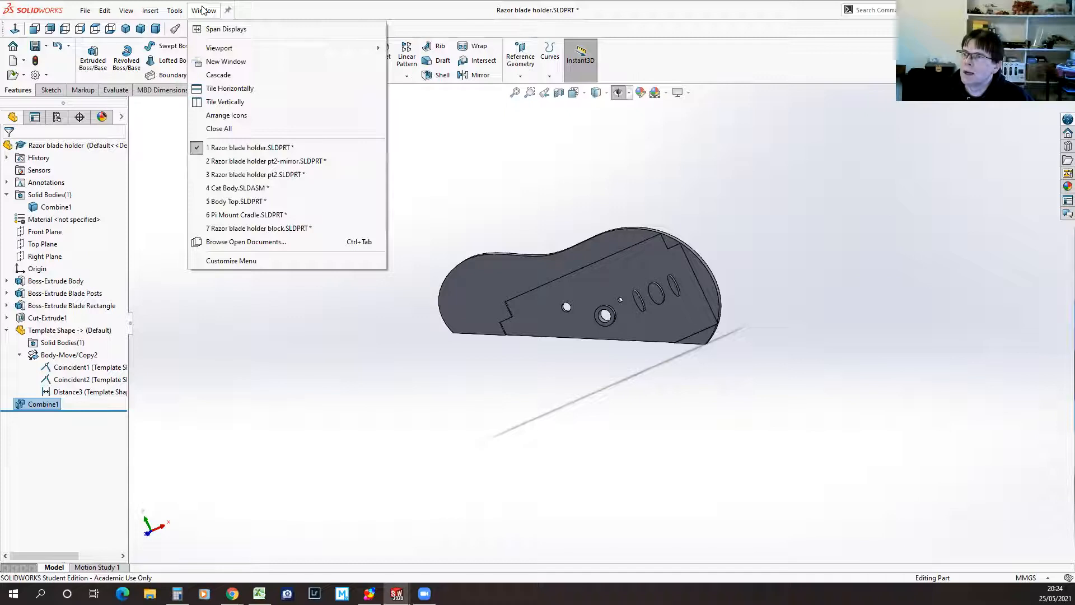
pyautogui.moveTo(85, 10)
pyautogui.click(32, 47)
pyautogui.click(205, 11)
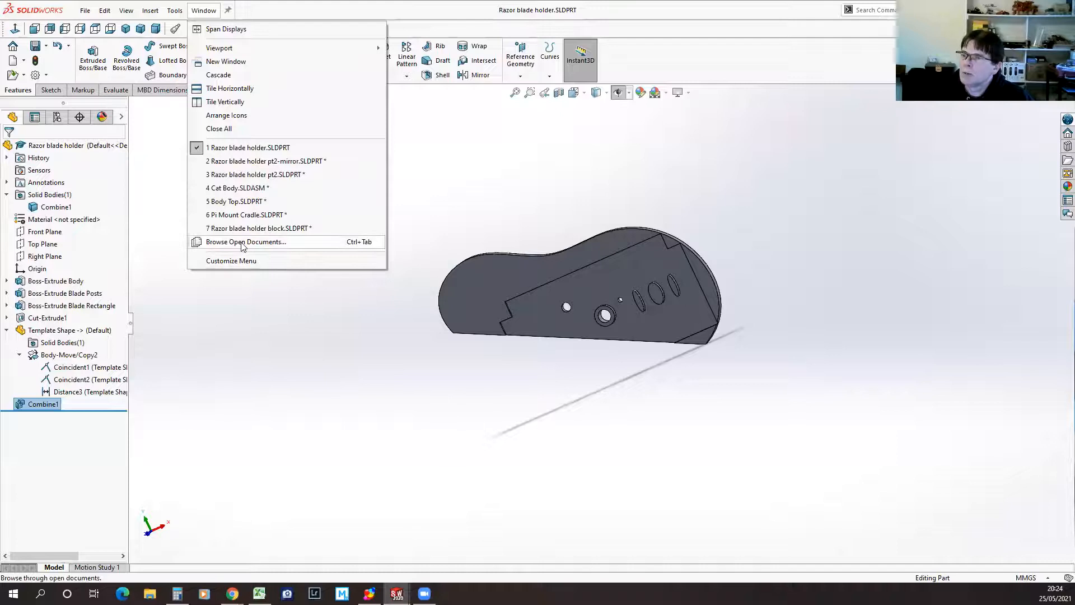
pyautogui.moveTo(85, 11)
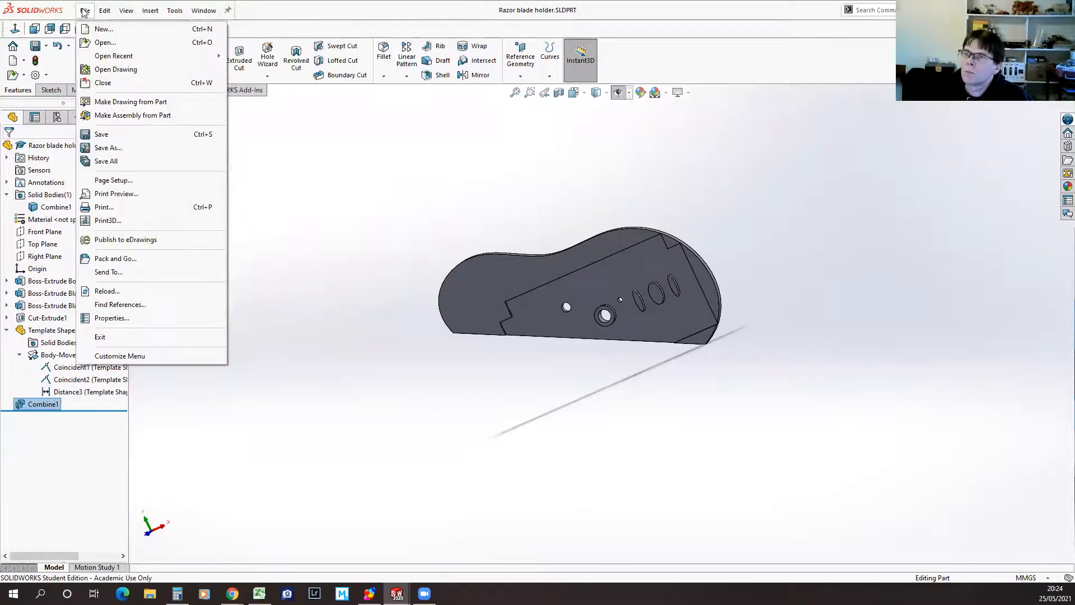
pyautogui.moveTo(140, 56)
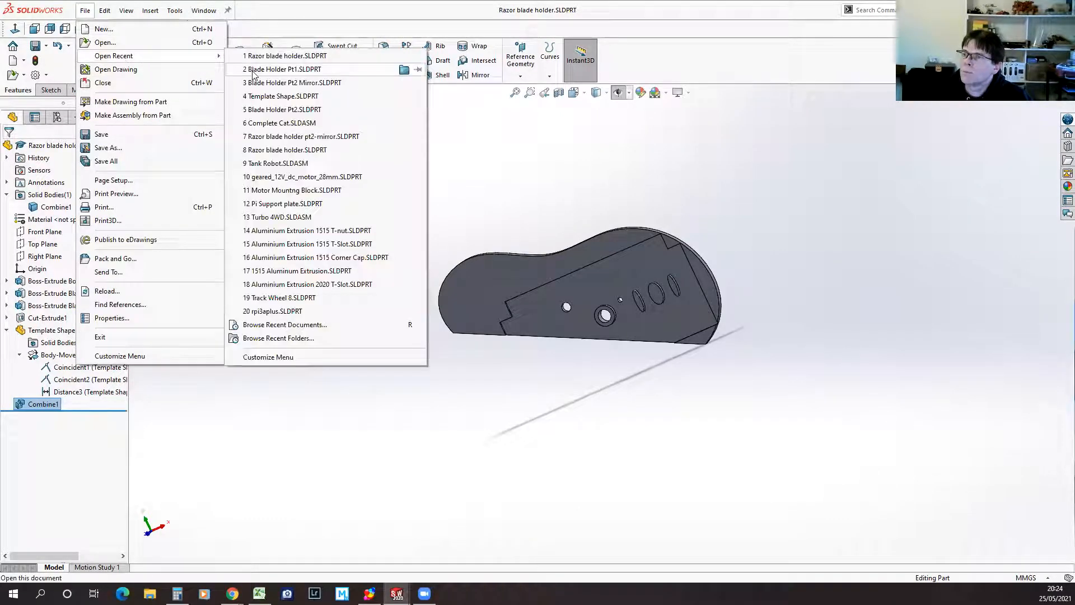
pyautogui.click(275, 100)
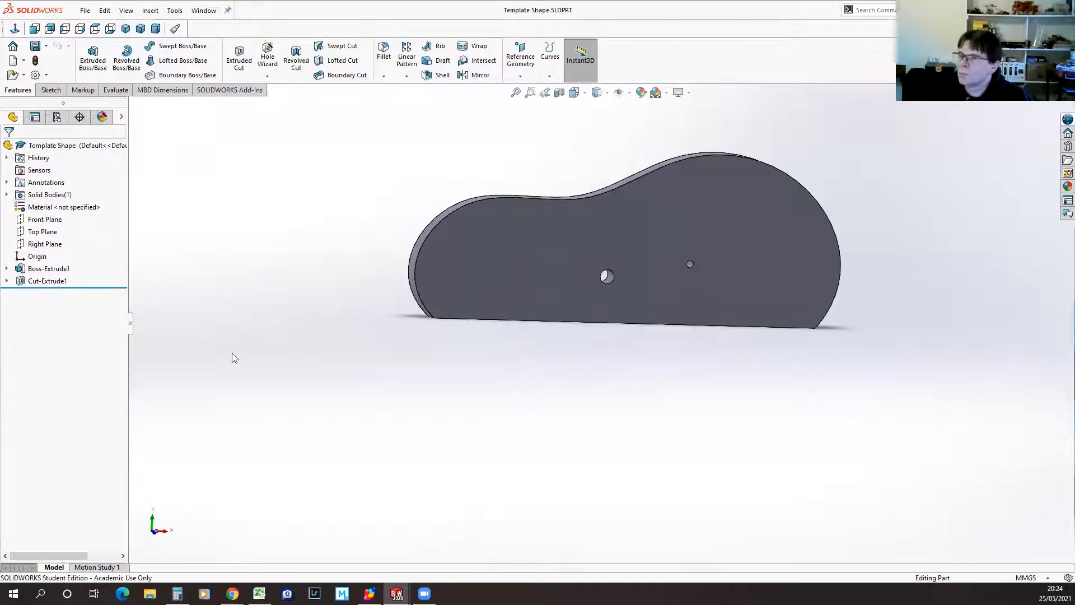
# Step: Reshape the larger lobe in Boss-Extrude1's sketch by moving spline points to about (33.18, 28.74) and (43.87, 17.51) mm and one nearer the end
pyautogui.click(7, 269)
pyautogui.click(56, 280)
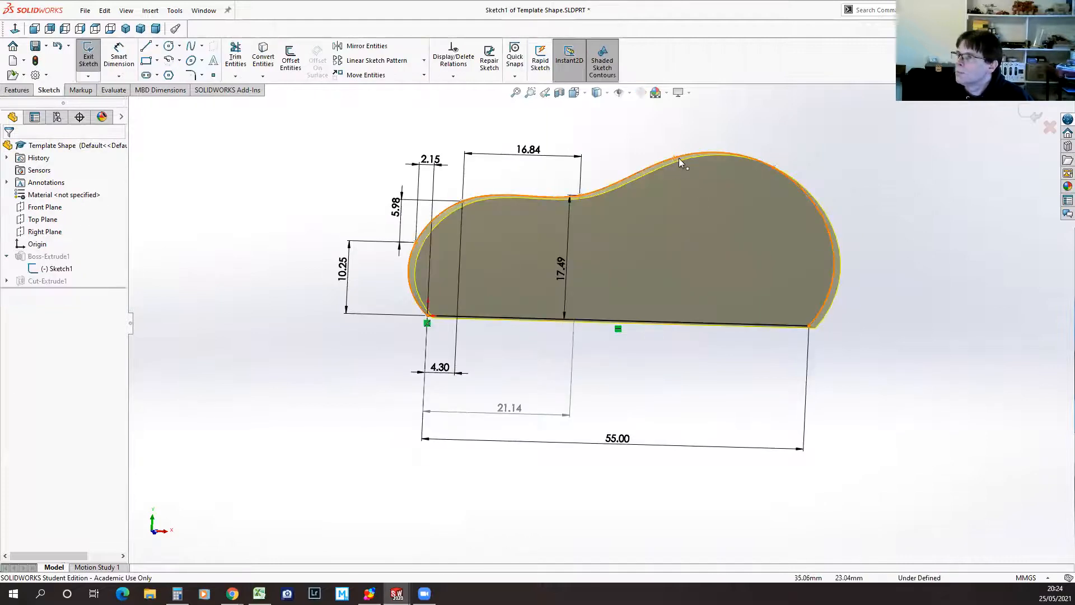
pyautogui.moveTo(674, 159); pyautogui.dragTo(667, 118)
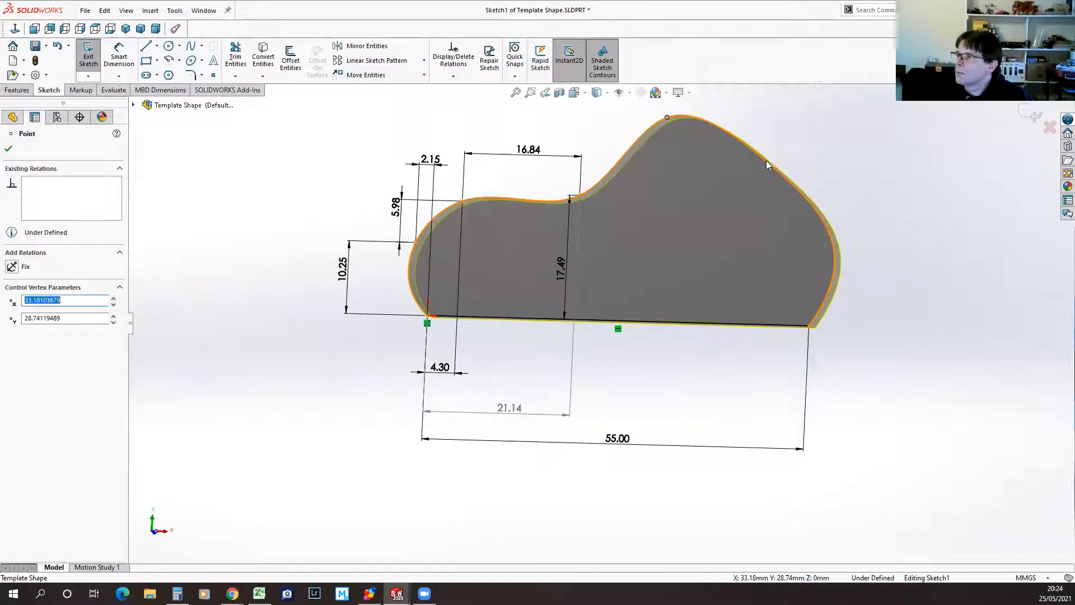
pyautogui.moveTo(773, 169); pyautogui.dragTo(832, 243)
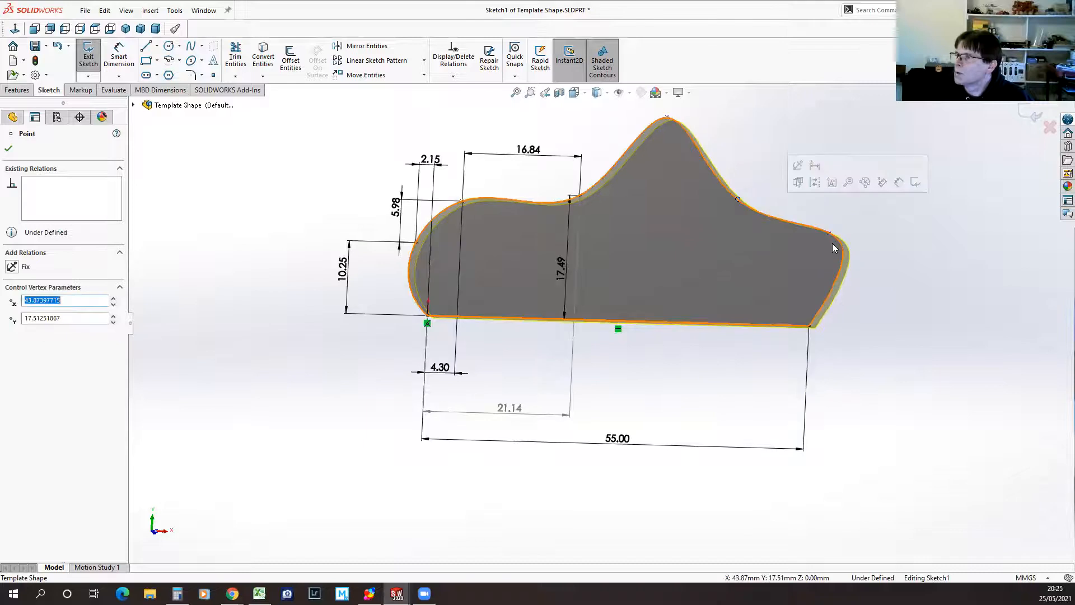
pyautogui.click(10, 150)
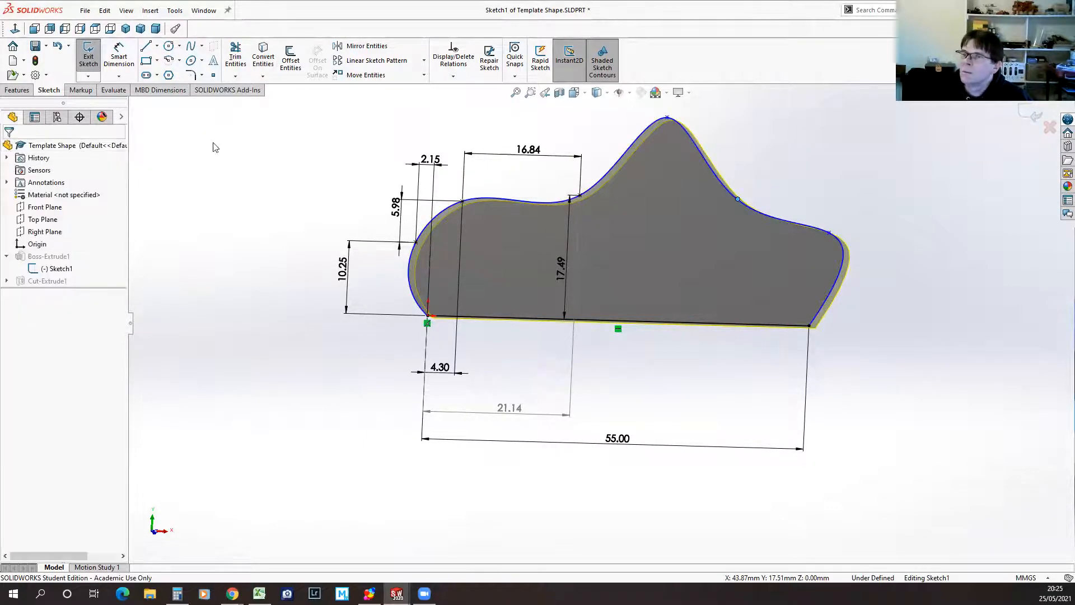
pyautogui.click(204, 11)
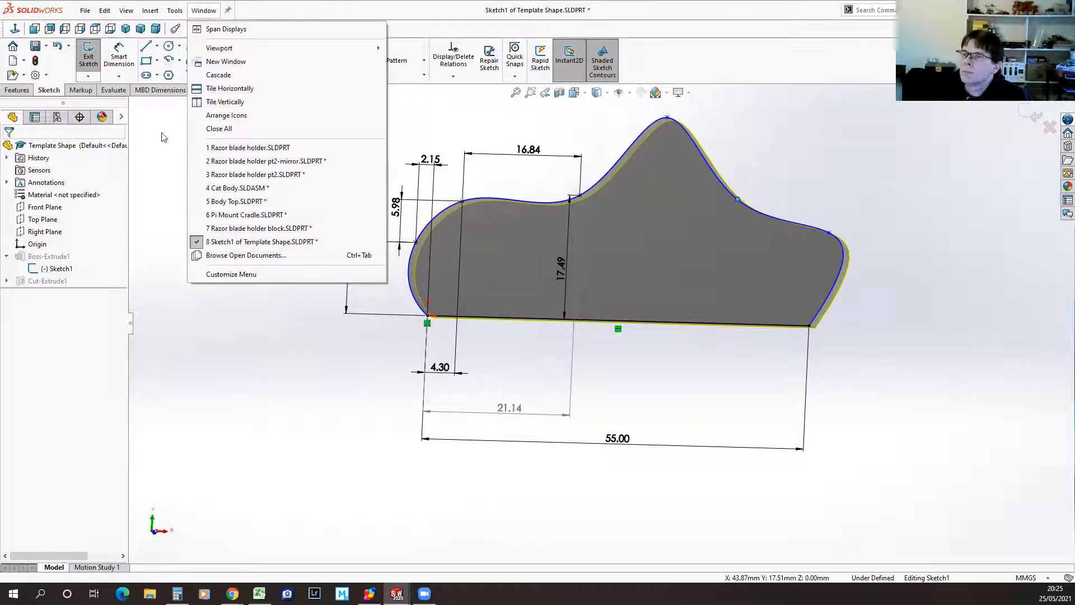
pyautogui.click(90, 56)
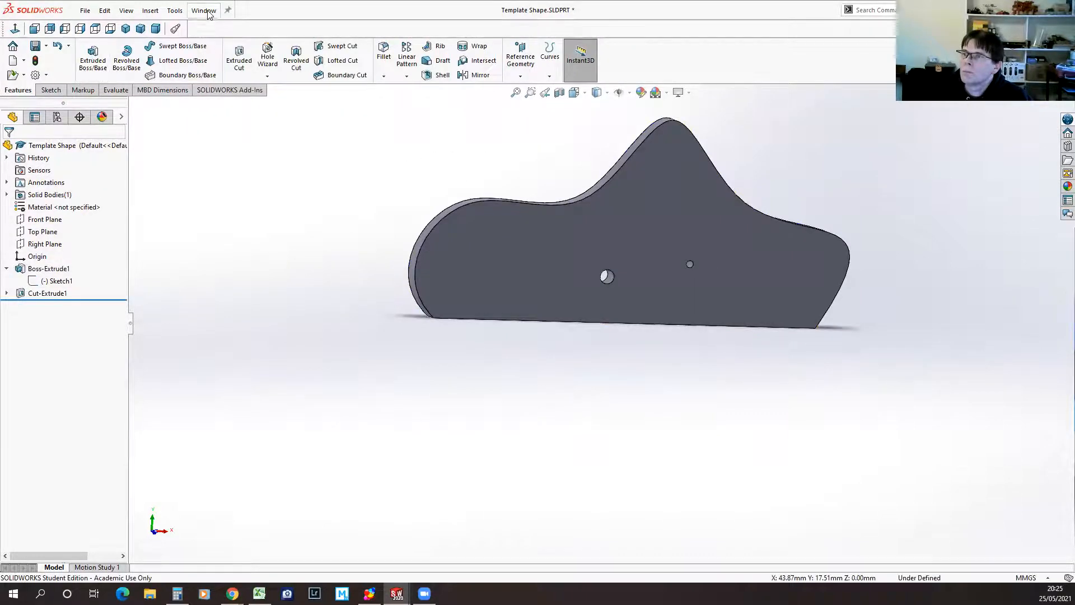
# Step: Return to the Razor blade holder part and rebuild it with the modified template outline
pyautogui.click(204, 10)
pyautogui.moveTo(255, 149)
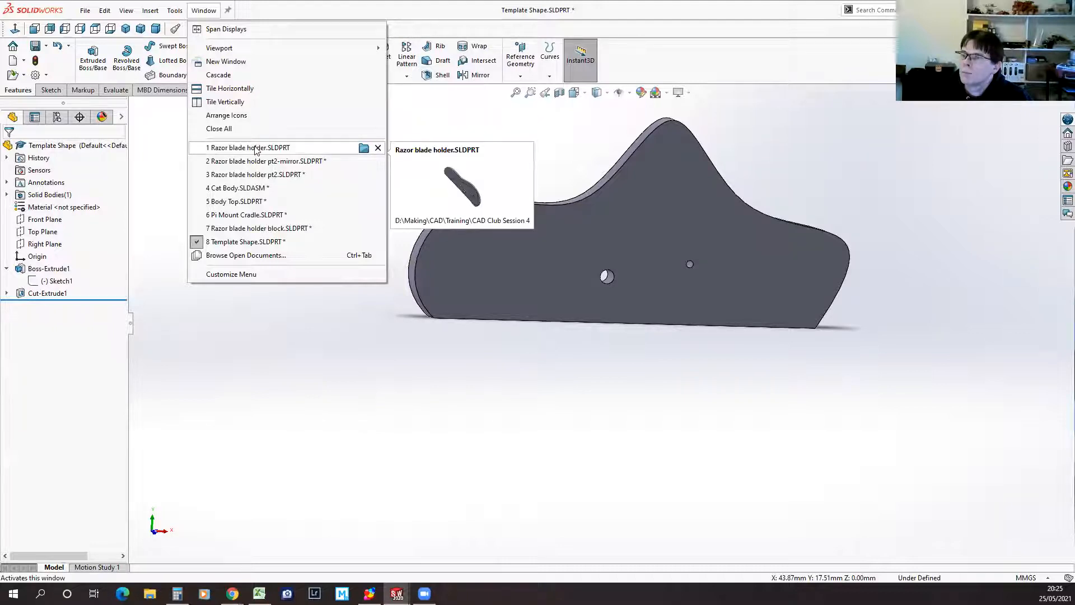
pyautogui.click(255, 148)
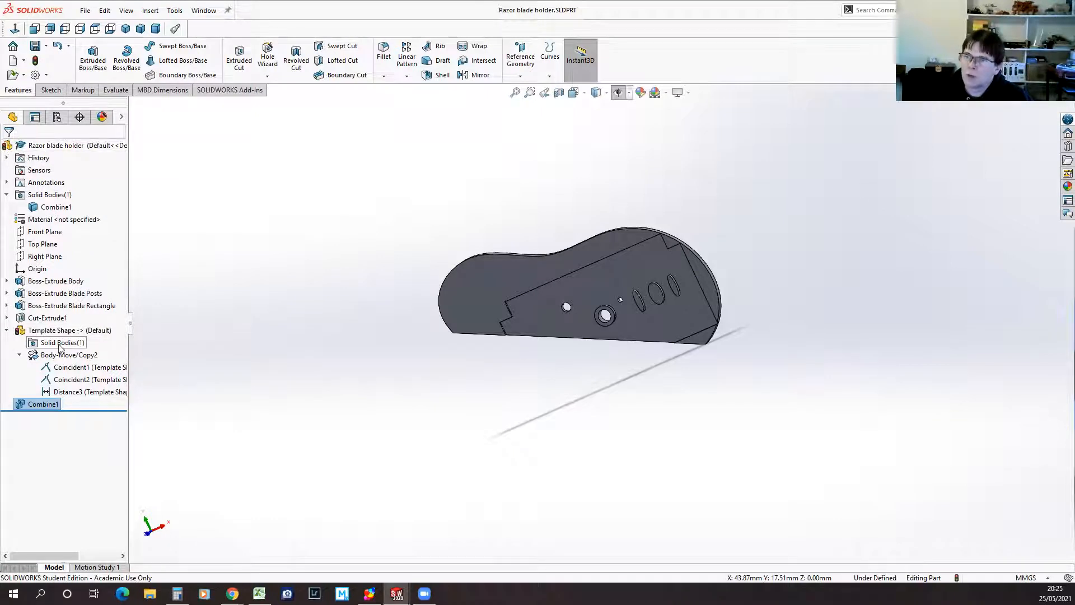
pyautogui.click(36, 61)
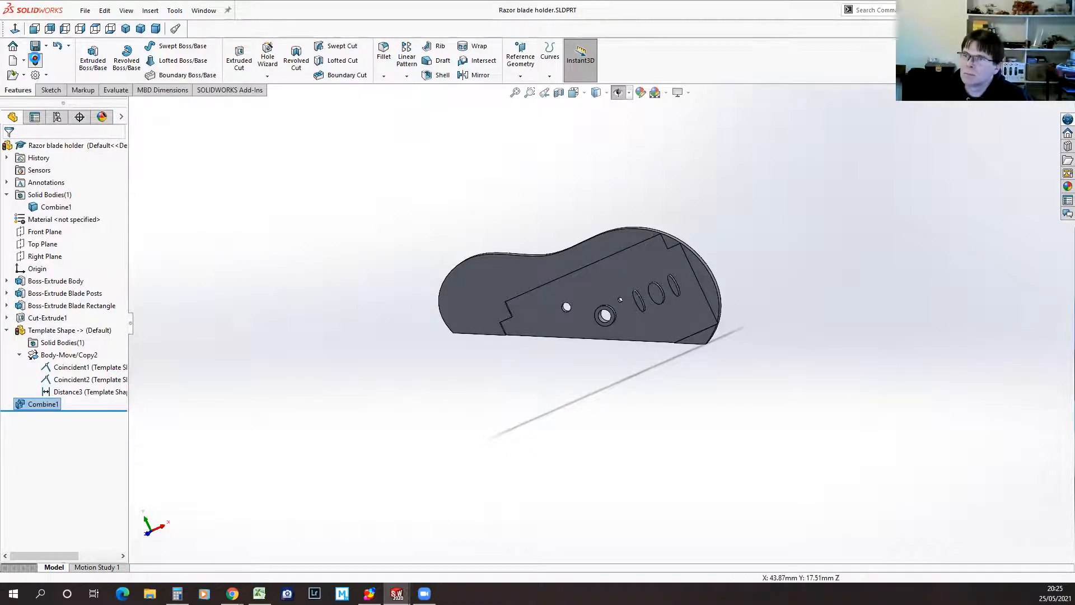
pyautogui.moveTo(460, 461)
pyautogui.mouseDown(button='middle')
pyautogui.moveTo(470, 422)
pyautogui.moveTo(437, 479)
pyautogui.moveTo(461, 456)
pyautogui.moveTo(430, 480)
pyautogui.moveTo(426, 462)
pyautogui.moveTo(447, 463)
pyautogui.mouseUp(button='middle')
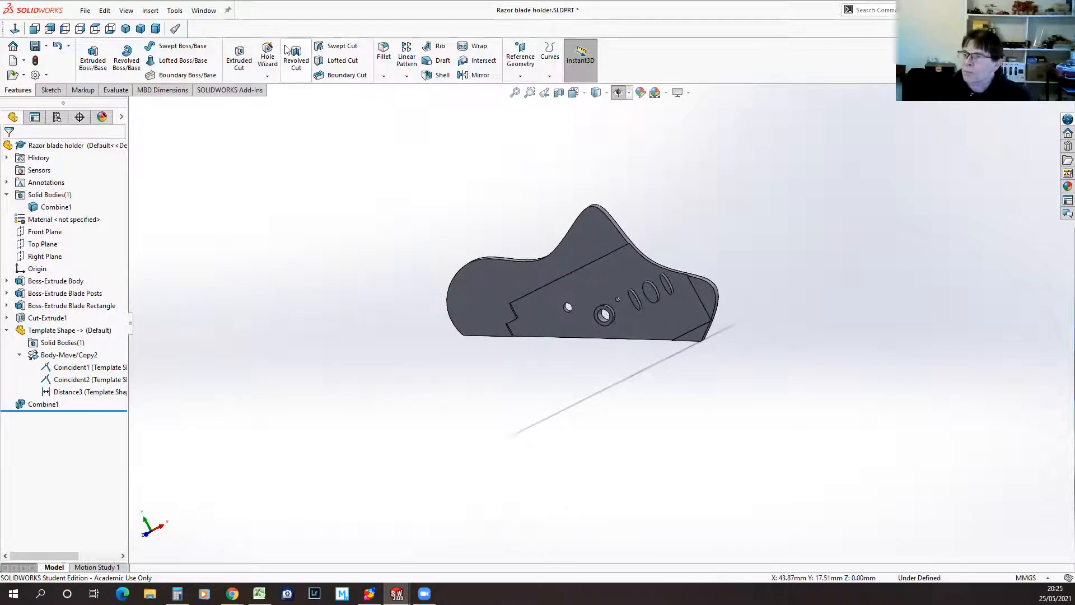
# Step: Switch to the open Cat Body assembly and clear its component selection
pyautogui.click(175, 10)
pyautogui.moveTo(208, 7)
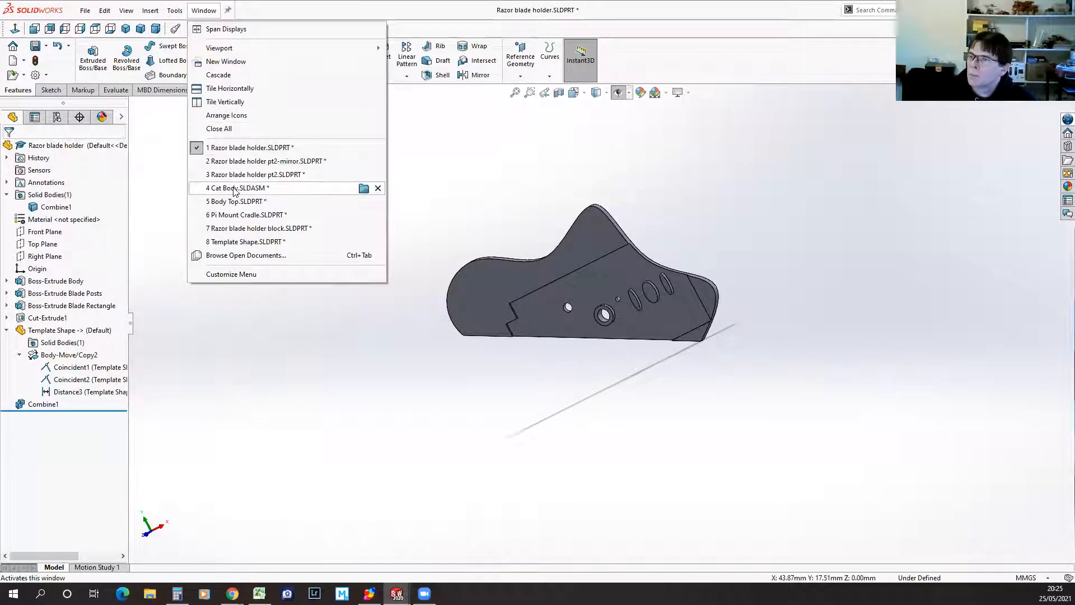
pyautogui.moveTo(235, 191)
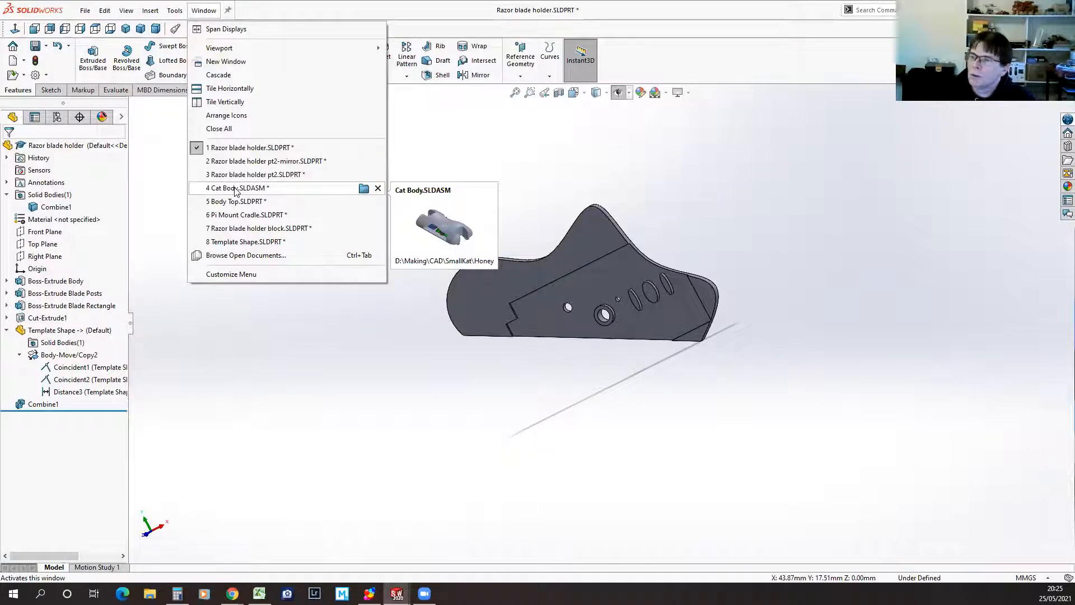
pyautogui.click(235, 189)
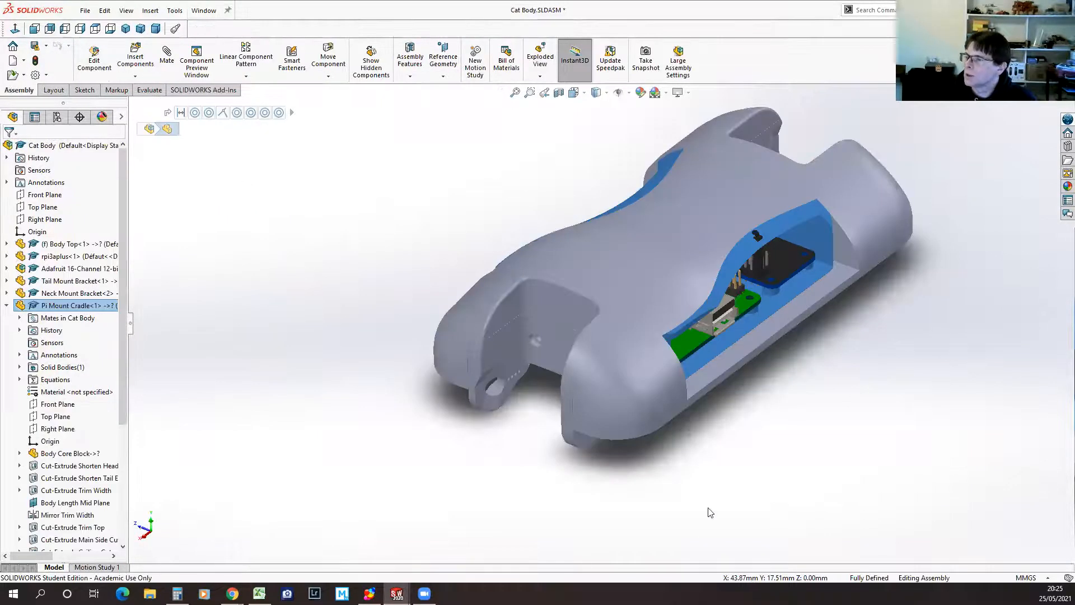
pyautogui.moveTo(687, 505); pyautogui.dragTo(737, 507, button='middle')
pyautogui.click(764, 507)
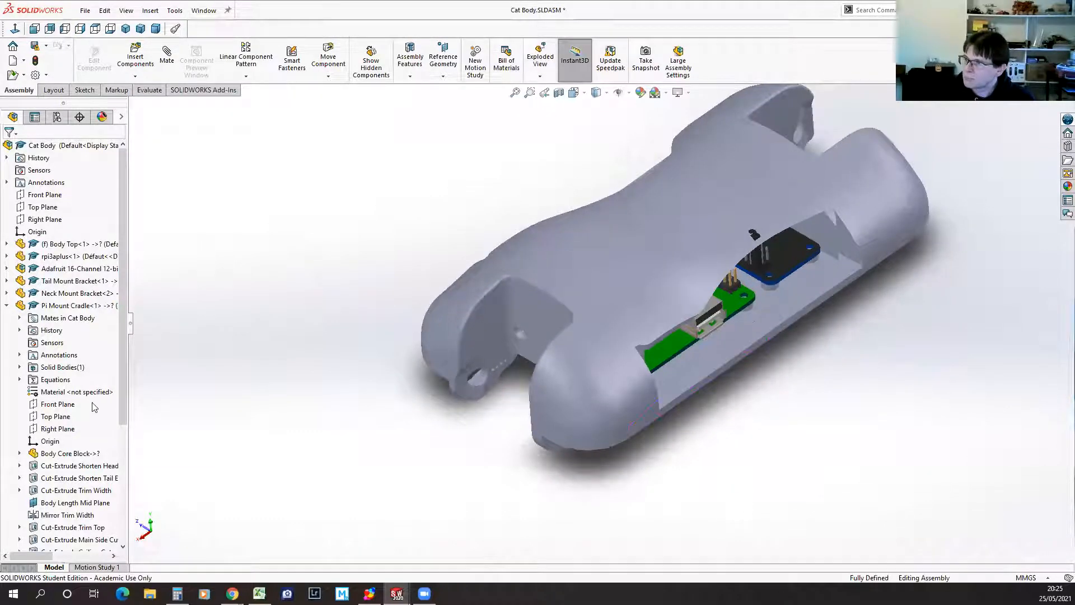
# Step: Examine the Cat Body assembly's end brackets, side opening and underside from several angles
pyautogui.moveTo(530, 504); pyautogui.dragTo(566, 413, button='middle')
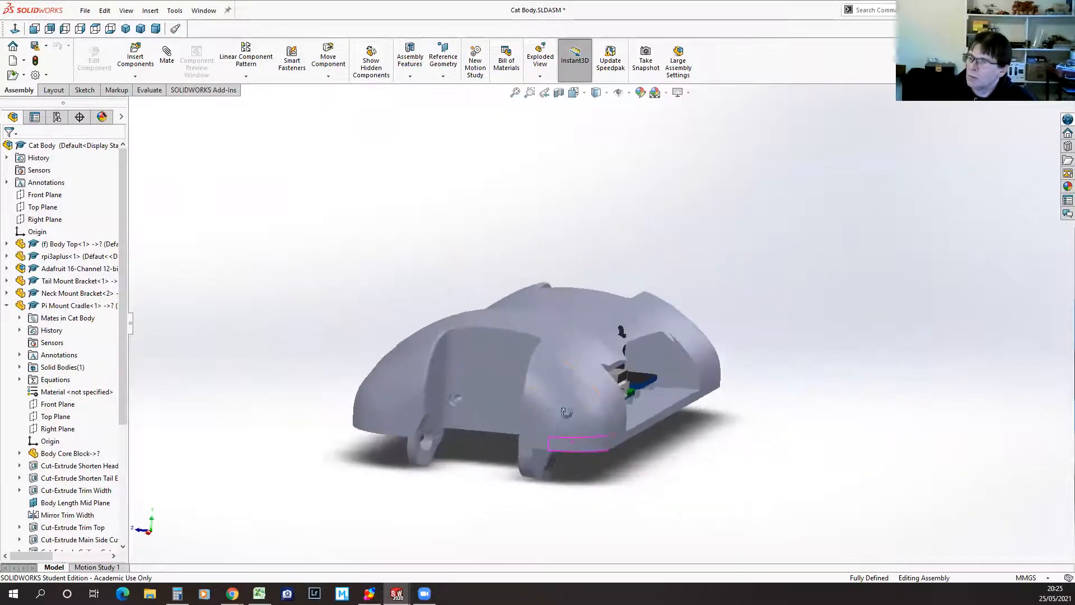
pyautogui.moveTo(500, 451); pyautogui.dragTo(515, 515, button='middle')
pyautogui.moveTo(735, 511)
pyautogui.mouseDown(button='middle')
pyautogui.moveTo(696, 468)
pyautogui.moveTo(728, 511)
pyautogui.moveTo(714, 502)
pyautogui.moveTo(733, 507)
pyautogui.moveTo(727, 515)
pyautogui.mouseUp(button='middle')
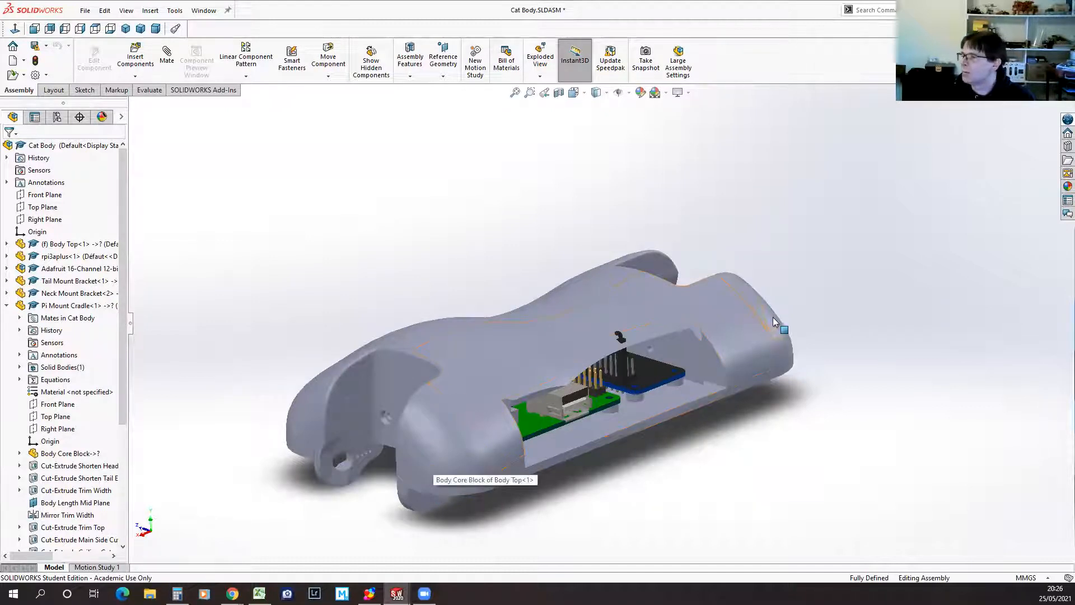
pyautogui.moveTo(476, 555); pyautogui.dragTo(466, 414, button='middle')
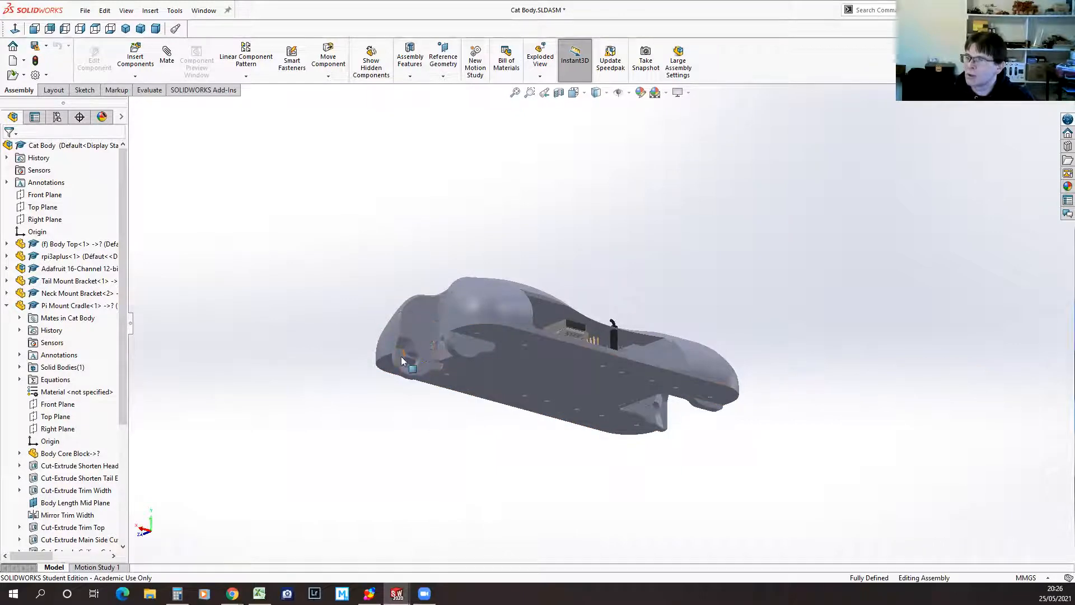
pyautogui.scroll(-3, 435, 409)
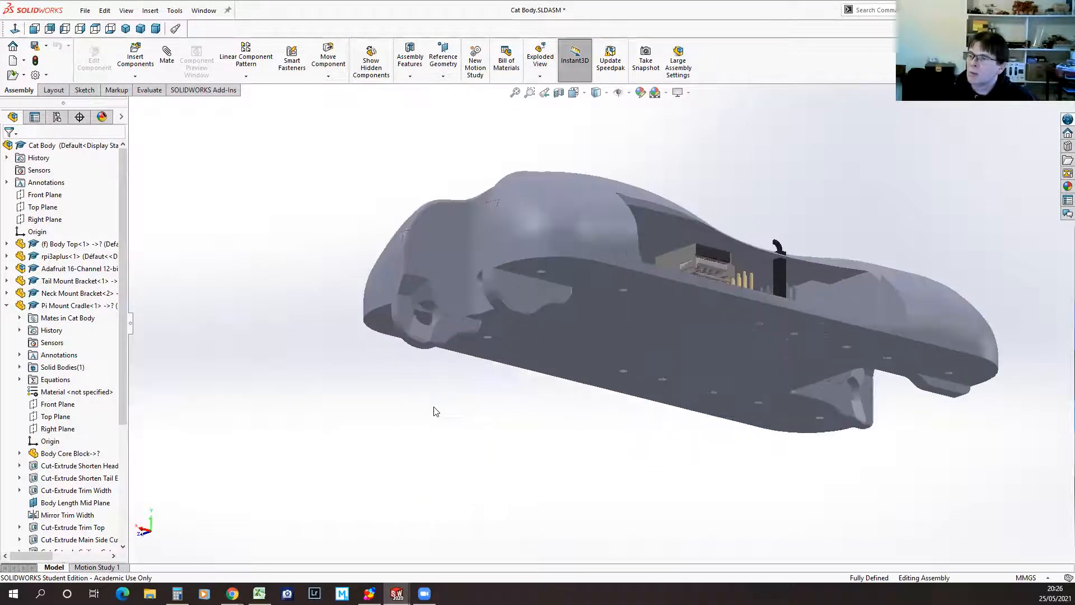
pyautogui.moveTo(434, 409); pyautogui.dragTo(421, 376, button='middle')
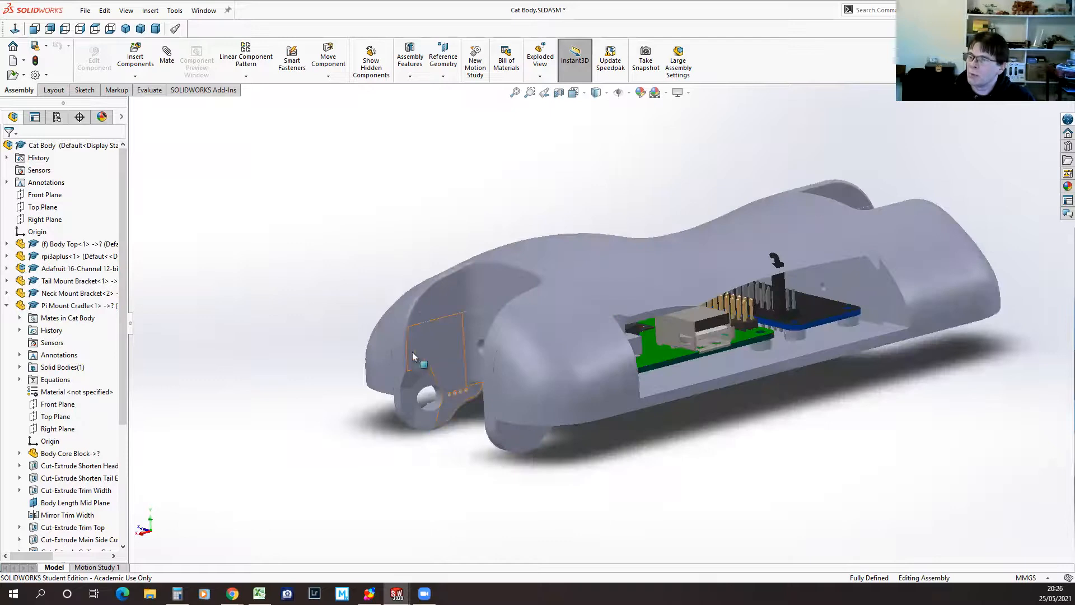
pyautogui.moveTo(451, 498)
pyautogui.mouseDown(button='middle')
pyautogui.moveTo(468, 451)
pyautogui.moveTo(512, 459)
pyautogui.moveTo(528, 441)
pyautogui.moveTo(561, 463)
pyautogui.moveTo(494, 478)
pyautogui.moveTo(446, 459)
pyautogui.moveTo(420, 499)
pyautogui.moveTo(448, 503)
pyautogui.moveTo(442, 514)
pyautogui.mouseUp(button='middle')
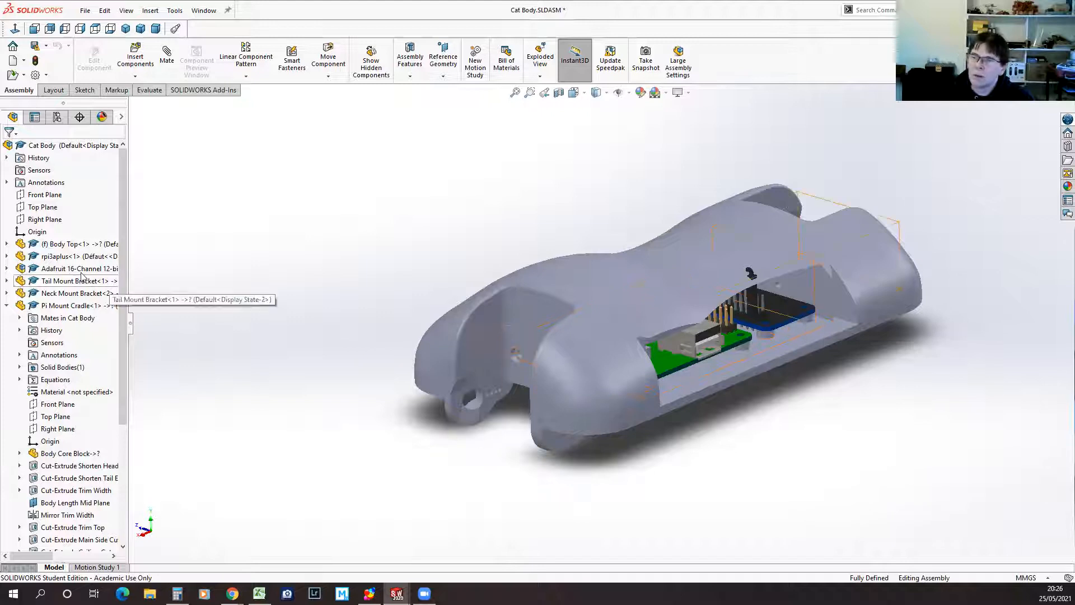
# Step: Highlight the rpi3aplus and Pi Mount Cradle components, and open the Pi Mount Cradle part from the assembly
pyautogui.click(63, 255)
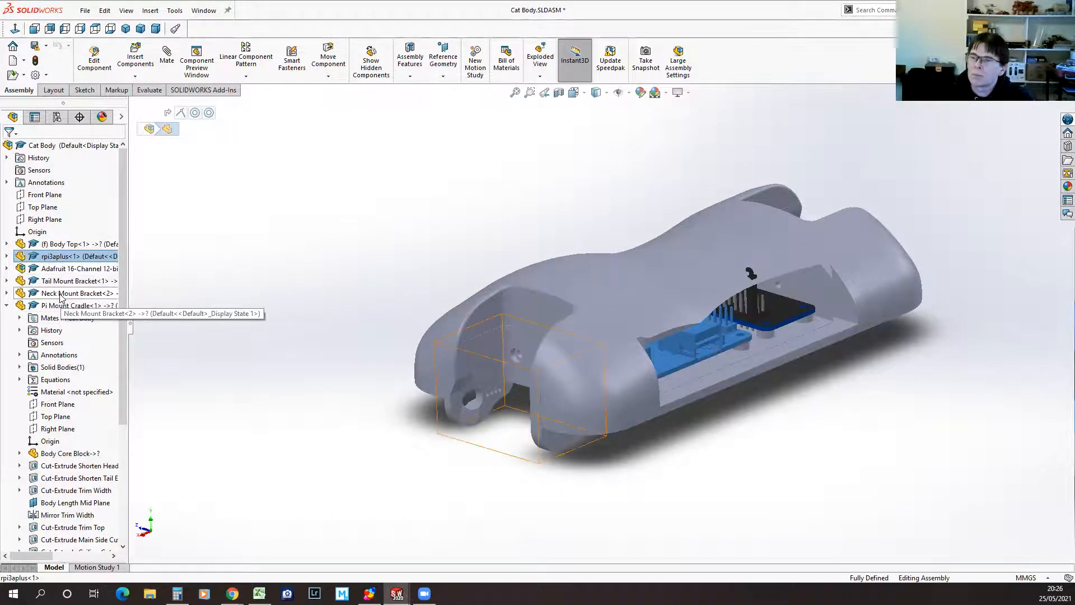
pyautogui.click(79, 305)
pyautogui.moveTo(907, 472); pyautogui.dragTo(768, 384, button='middle')
pyautogui.click(830, 435)
pyautogui.click(757, 360)
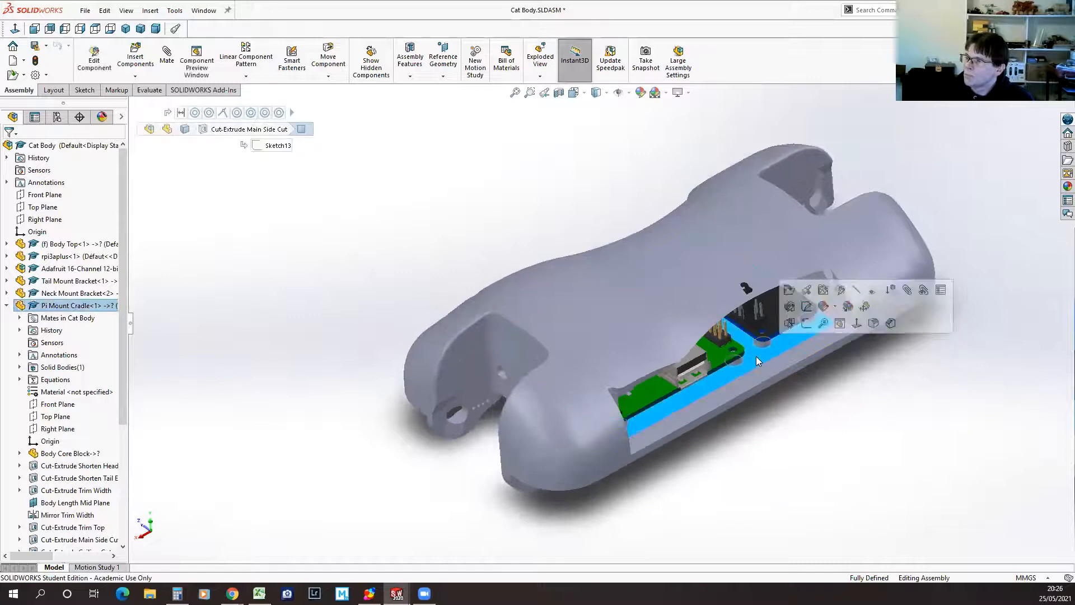
pyautogui.click(788, 290)
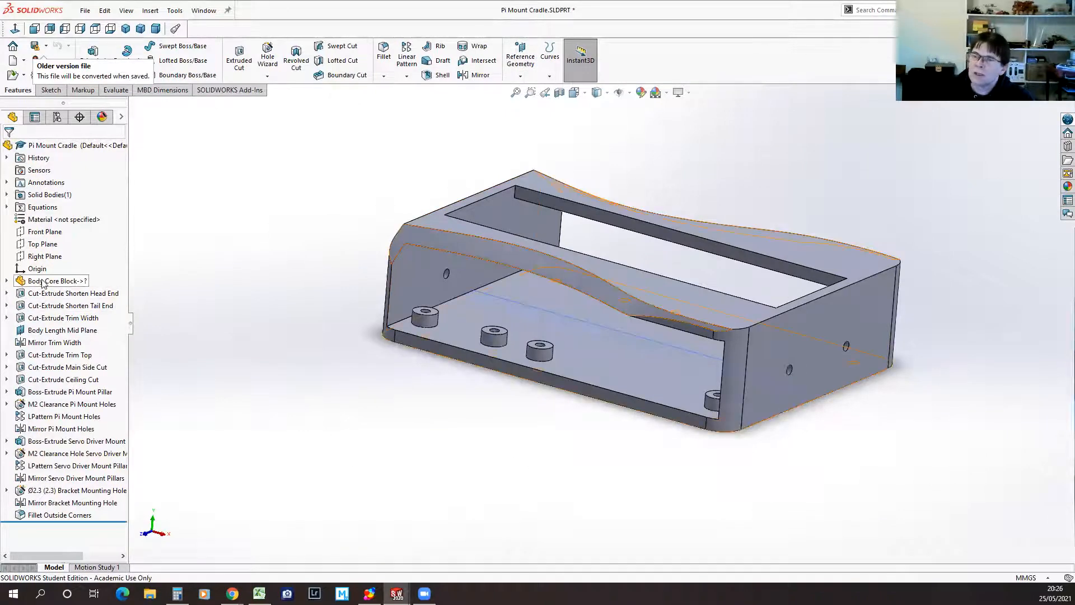
# Step: Roll the Pi Mount Cradle history back to just after Body Core Block to inspect it, and roll forward to the end again
pyautogui.moveTo(96, 522); pyautogui.dragTo(84, 287)
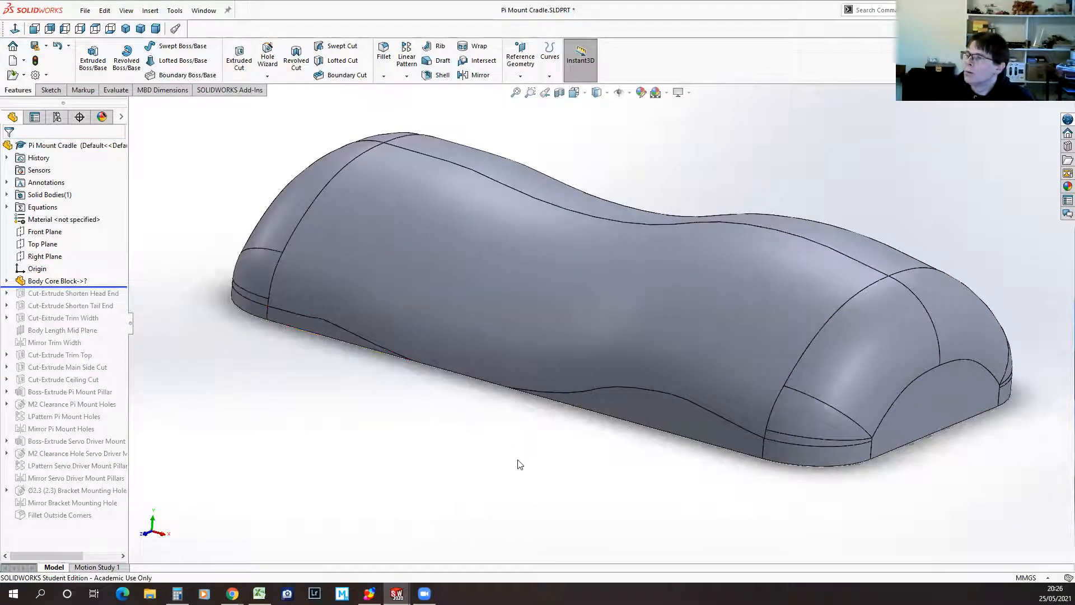
pyautogui.moveTo(578, 458); pyautogui.dragTo(665, 459, button='middle')
pyautogui.moveTo(108, 286); pyautogui.dragTo(117, 524)
pyautogui.moveTo(731, 397); pyautogui.dragTo(407, 465, button='middle')
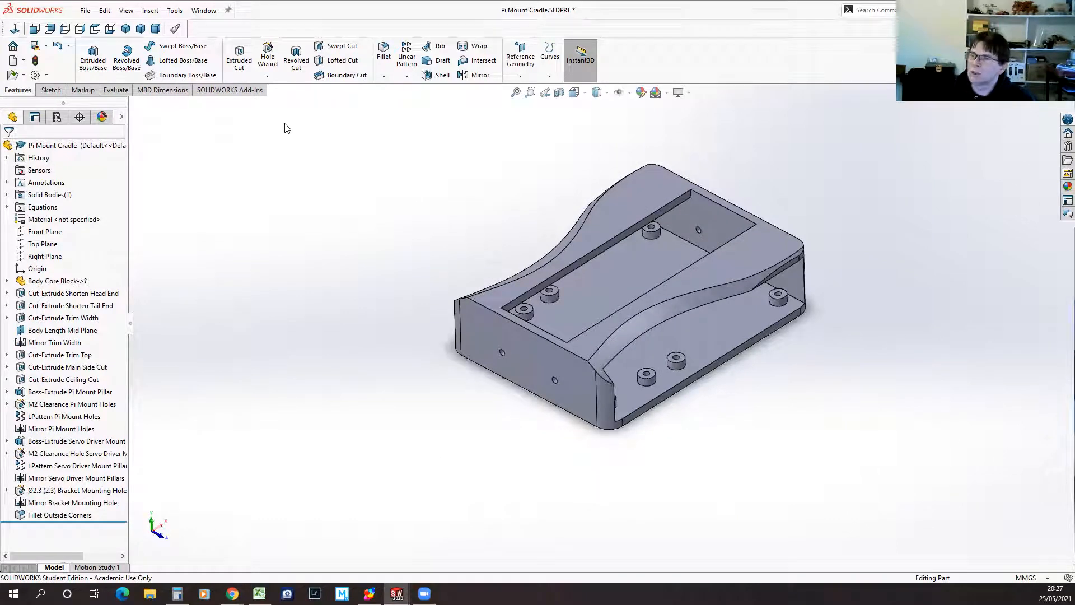
# Step: Return to the Cat Body assembly and open its Neck Mount Bracket part, fitting the whole bracket in view
pyautogui.click(204, 10)
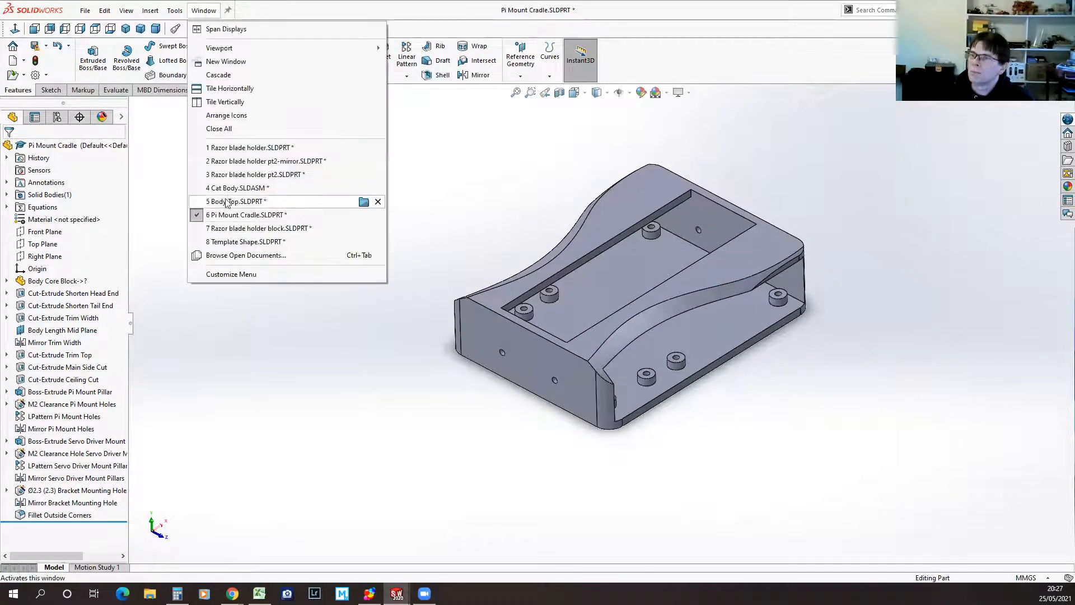
pyautogui.click(456, 465)
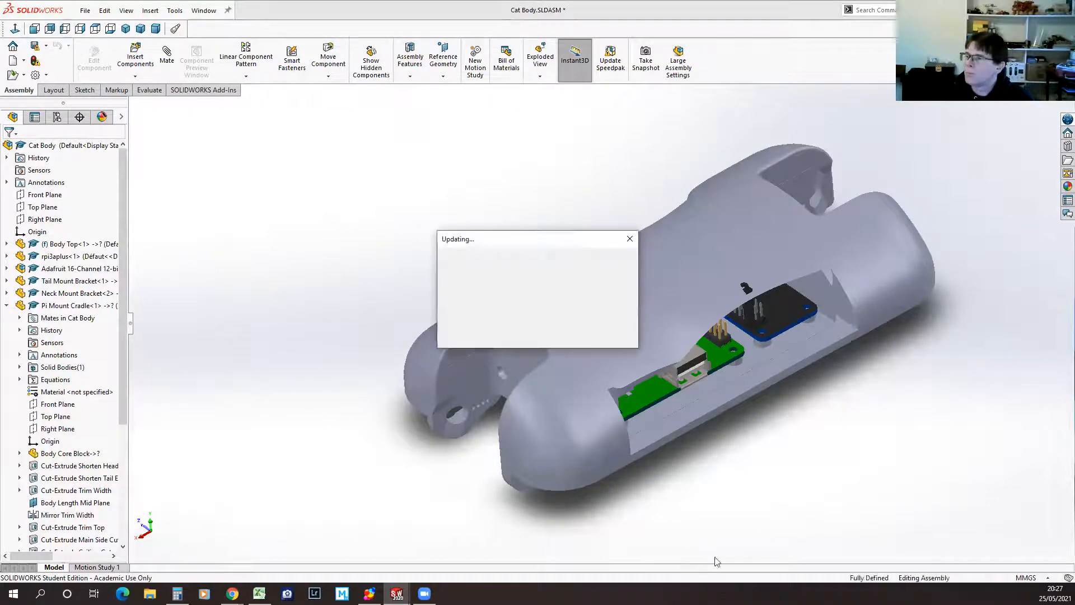
pyautogui.moveTo(700, 516); pyautogui.dragTo(732, 462, button='middle')
pyautogui.click(517, 338)
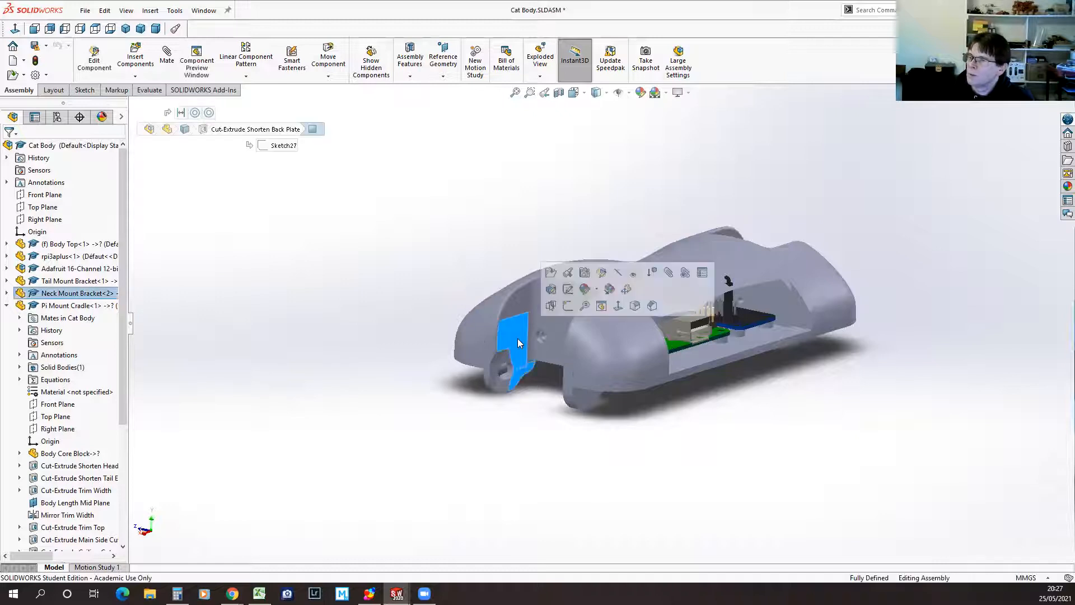
pyautogui.click(553, 268)
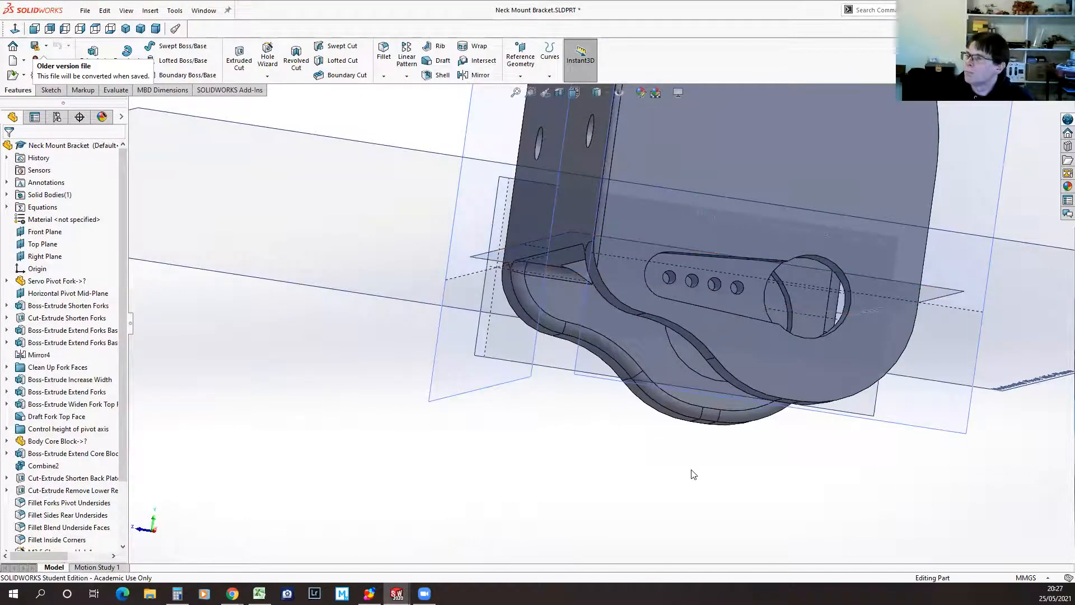
pyautogui.press('f')
pyautogui.moveTo(643, 408); pyautogui.dragTo(504, 448, button='middle')
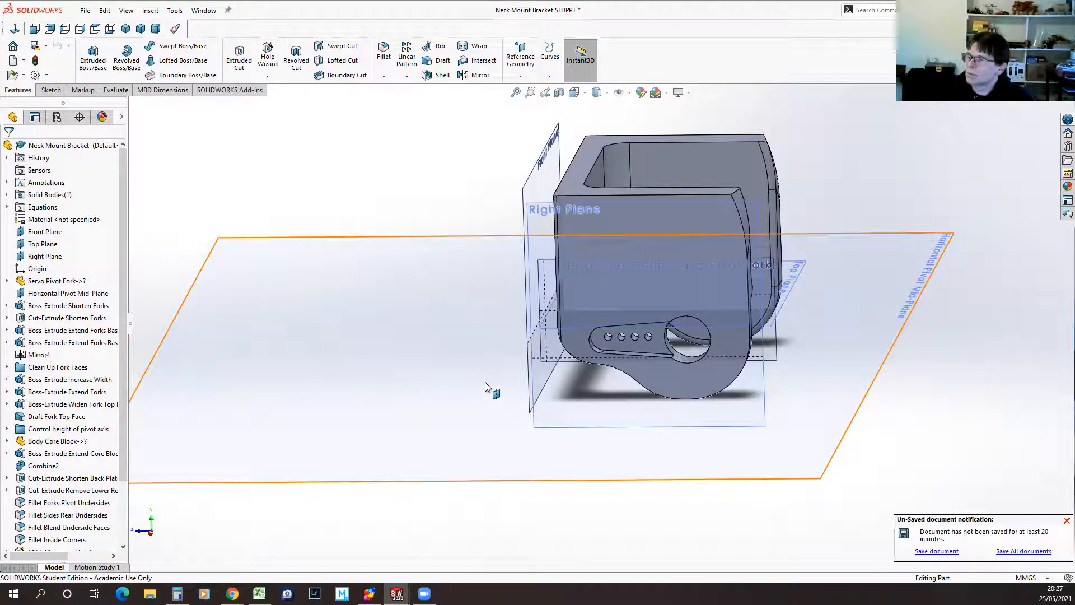
# Step: Open the recently used Complete Cat assembly with any changed referenced documents, and close the What's Wrong report
pyautogui.click(84, 11)
pyautogui.moveTo(128, 56)
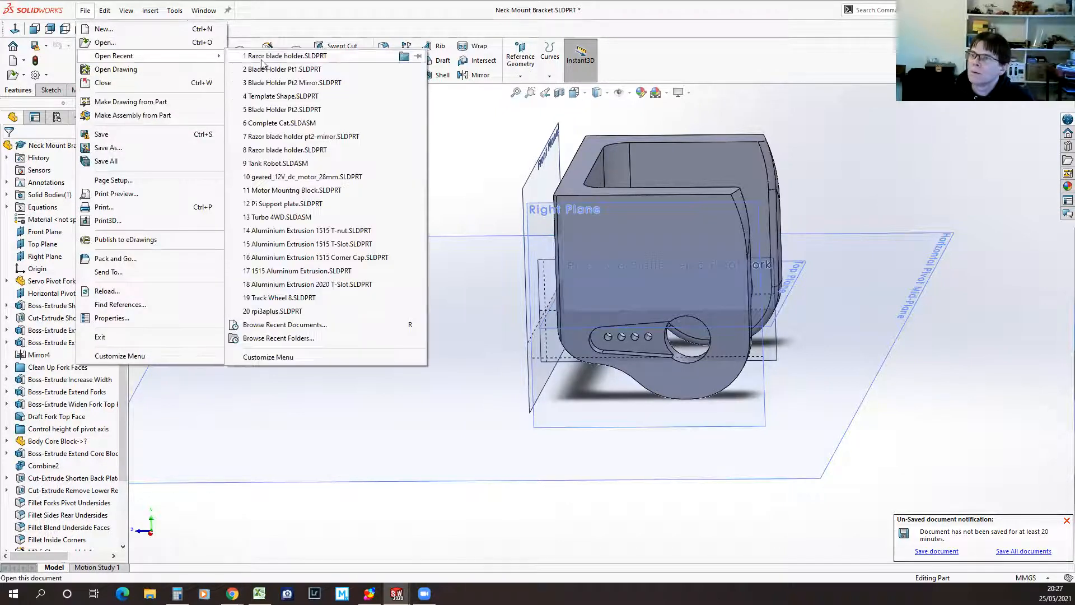
pyautogui.click(269, 110)
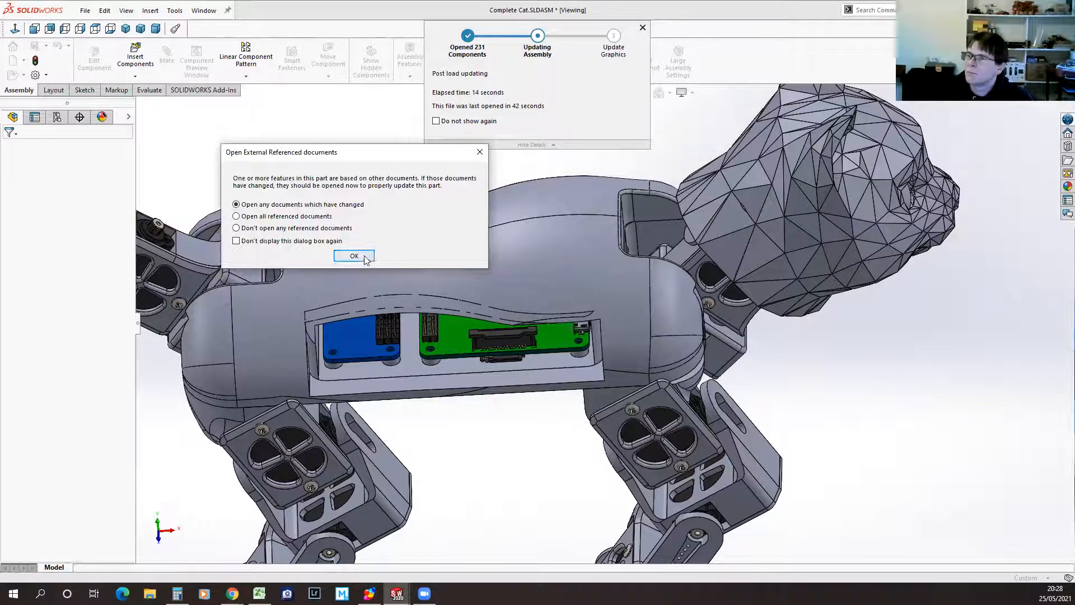
pyautogui.click(363, 256)
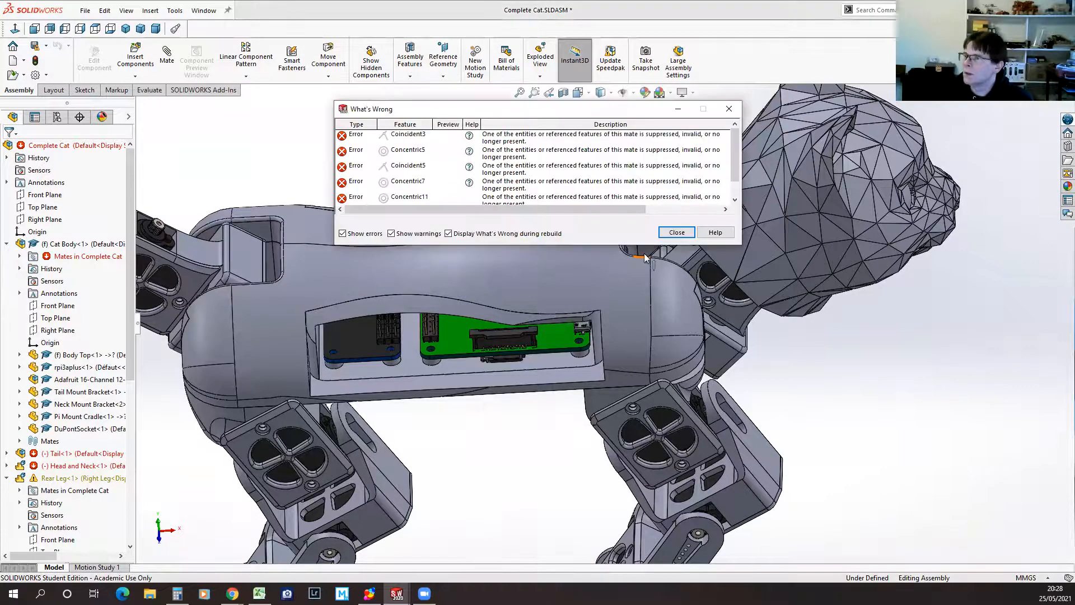
pyautogui.click(675, 233)
# Step: Open the front leg's Shoulder L part from the assembly, including any referenced documents that have changed
pyautogui.scroll(5, 541, 474)
pyautogui.moveTo(541, 475); pyautogui.dragTo(722, 382, button='middle')
pyautogui.scroll(-3, 633, 385)
pyautogui.scroll(-2, 633, 385)
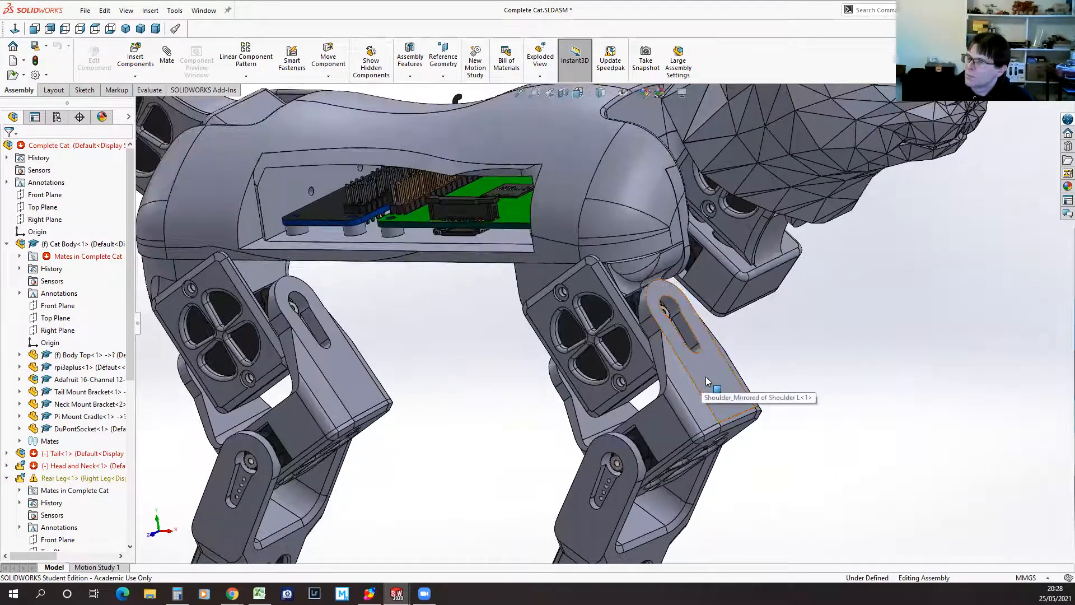
pyautogui.click(714, 382)
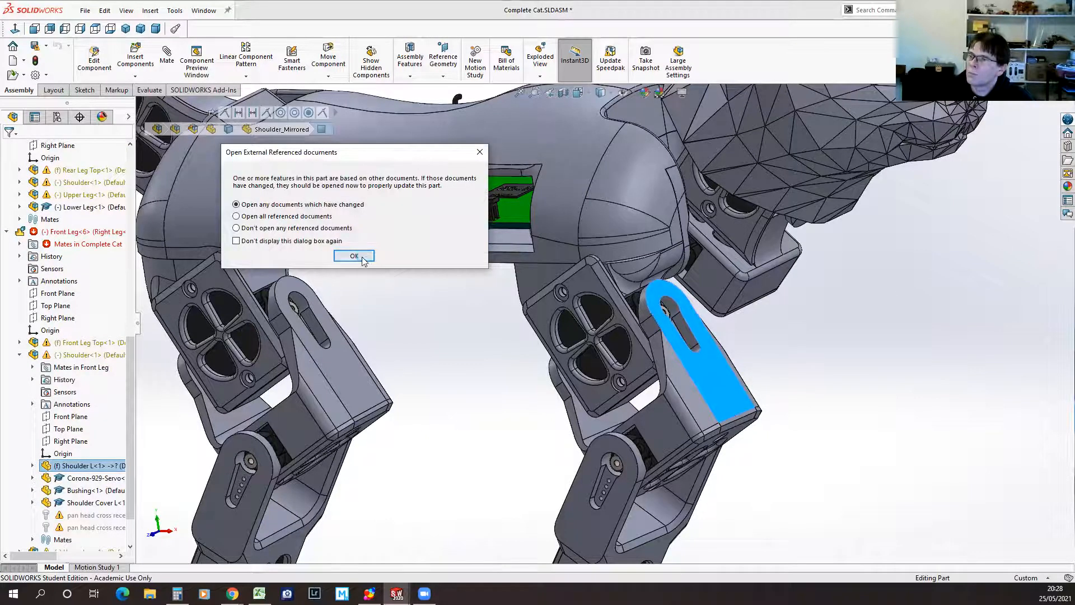
pyautogui.click(362, 259)
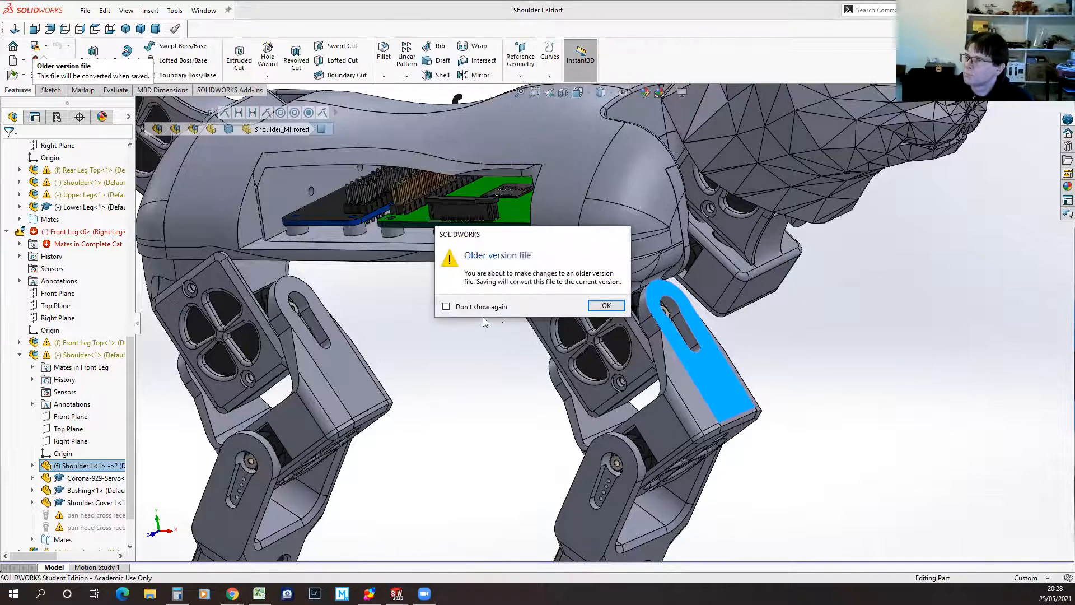
pyautogui.click(604, 305)
# Step: Examine the Shoulder L bracket's servo mounting face, slotted arm and pivot holes from several angles
pyautogui.moveTo(750, 445); pyautogui.dragTo(614, 352, button='middle')
pyautogui.scroll(2, 619, 312)
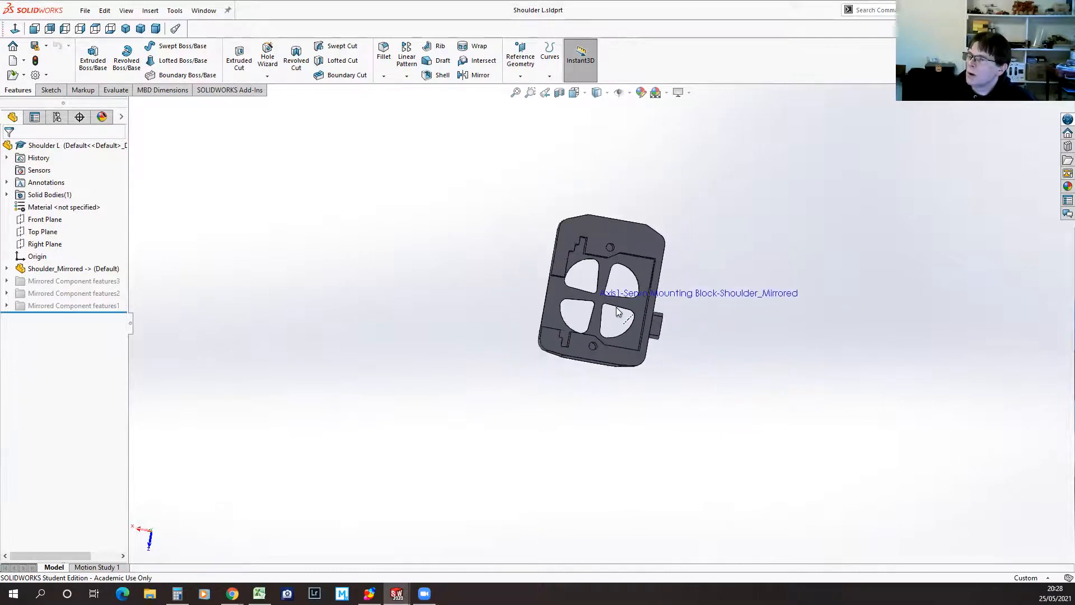
pyautogui.scroll(-4, 616, 307)
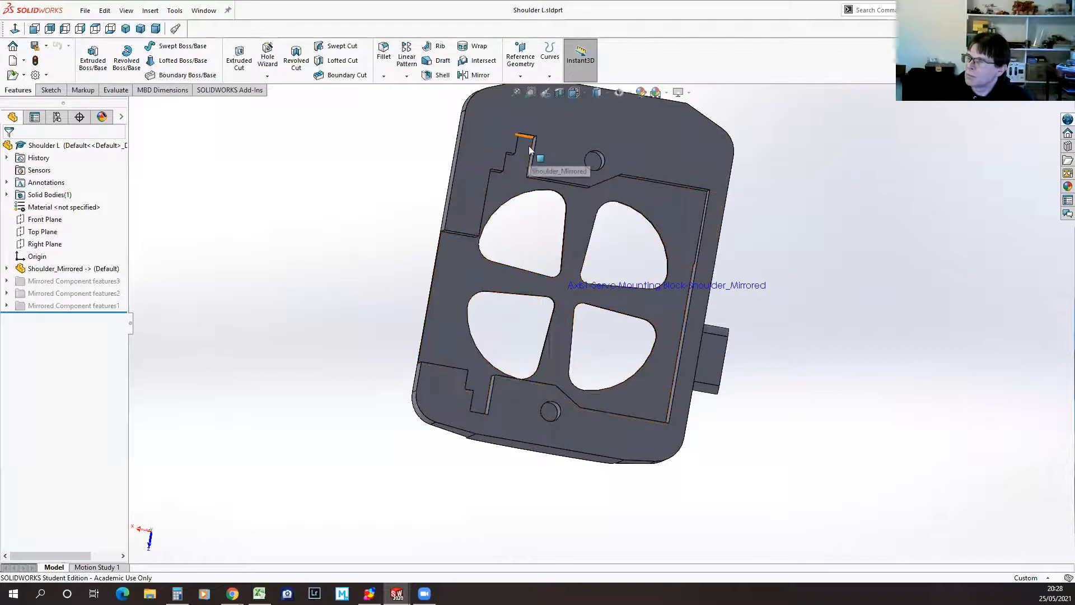
pyautogui.moveTo(766, 326); pyautogui.dragTo(694, 432, button='middle')
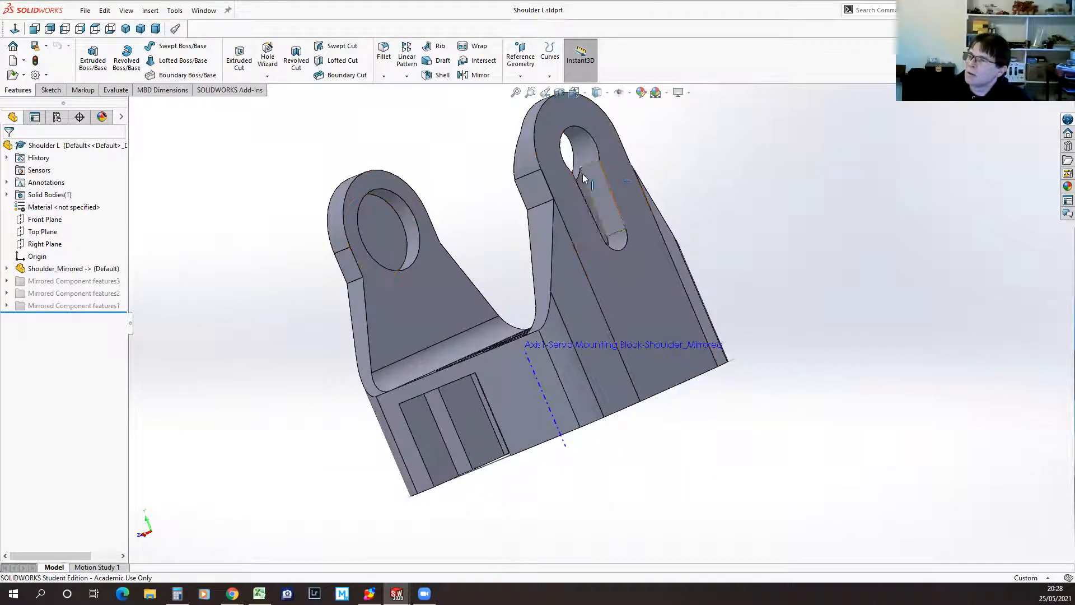
pyautogui.moveTo(307, 381); pyautogui.dragTo(550, 197, button='middle')
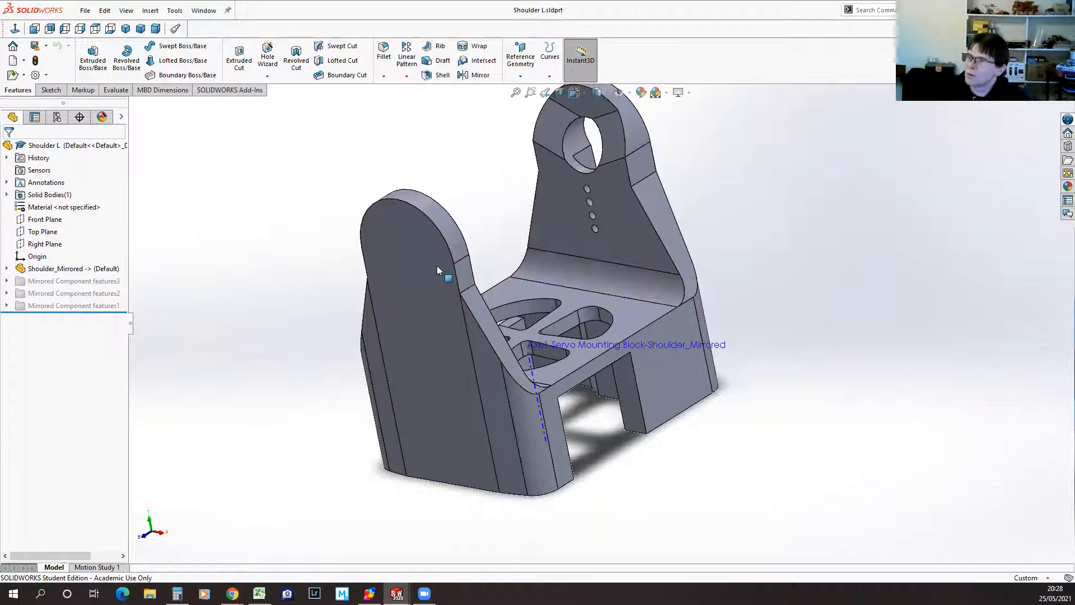
pyautogui.moveTo(842, 350); pyautogui.dragTo(823, 331, button='middle')
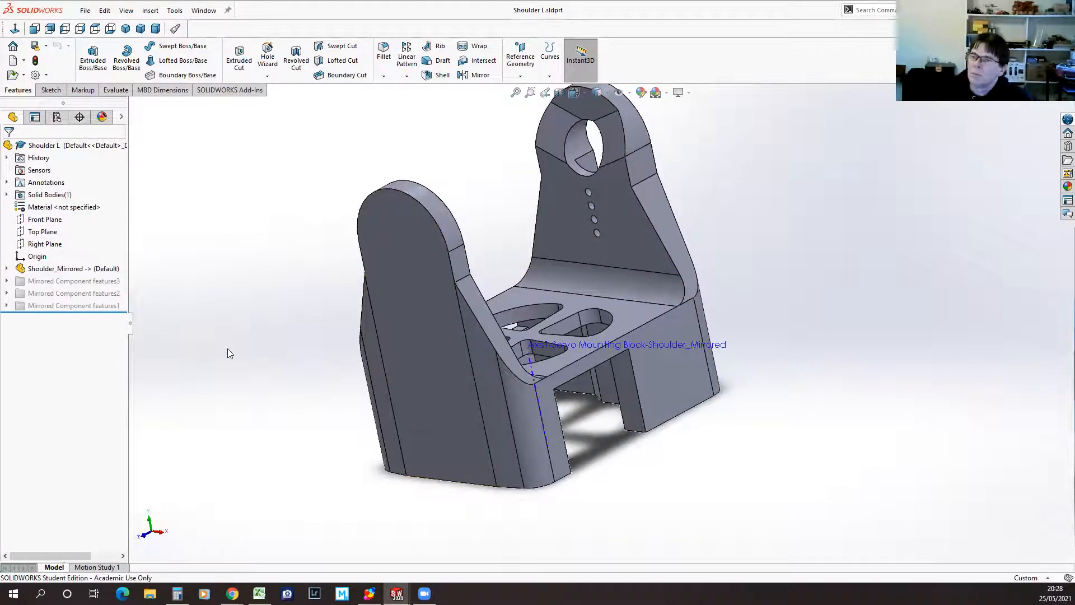
# Step: Review the transfer options of the Shoulder_Mirrored feature without editing them, and return to the Cat Body assembly
pyautogui.click(23, 271)
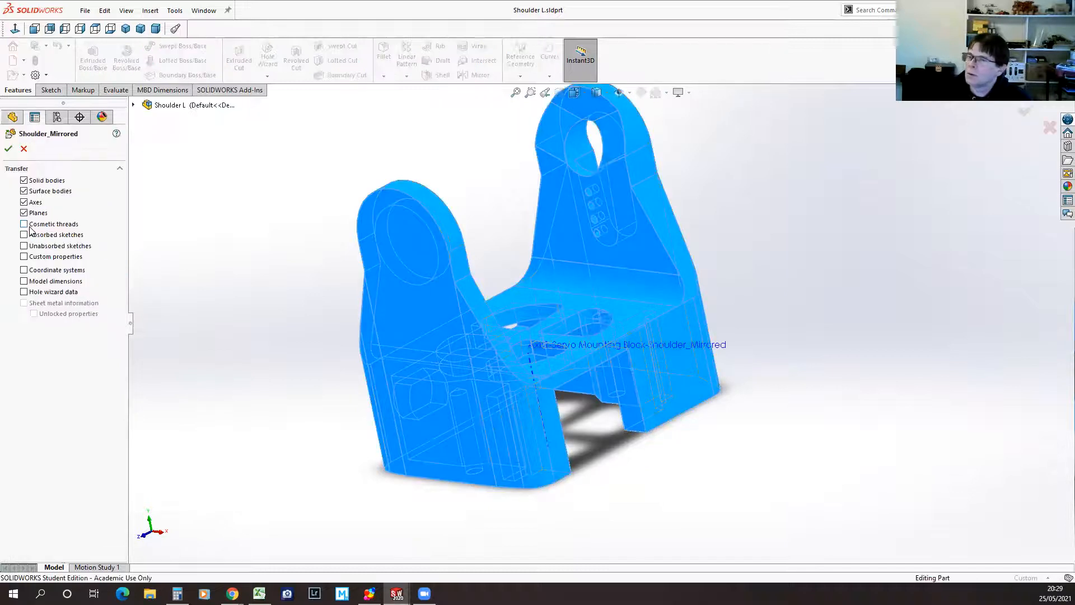
pyautogui.press('Escape')
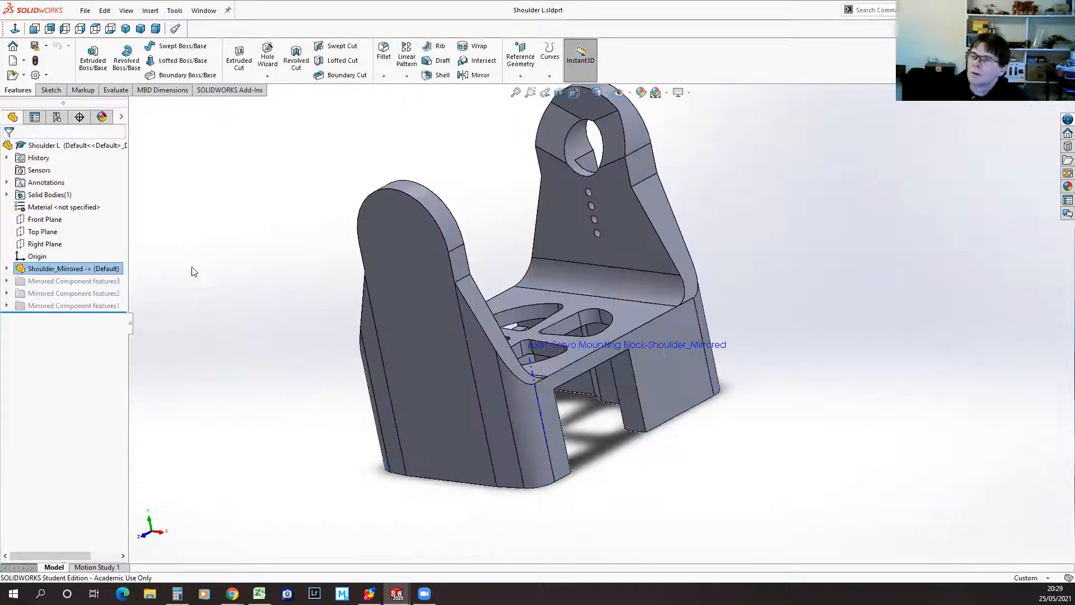
pyautogui.click(198, 11)
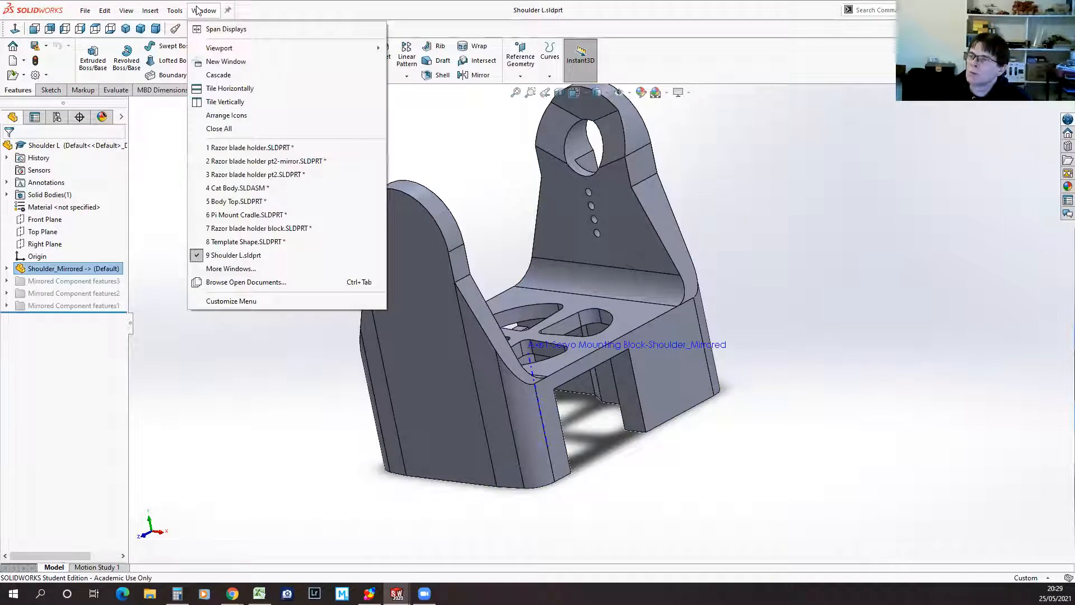
pyautogui.click(238, 189)
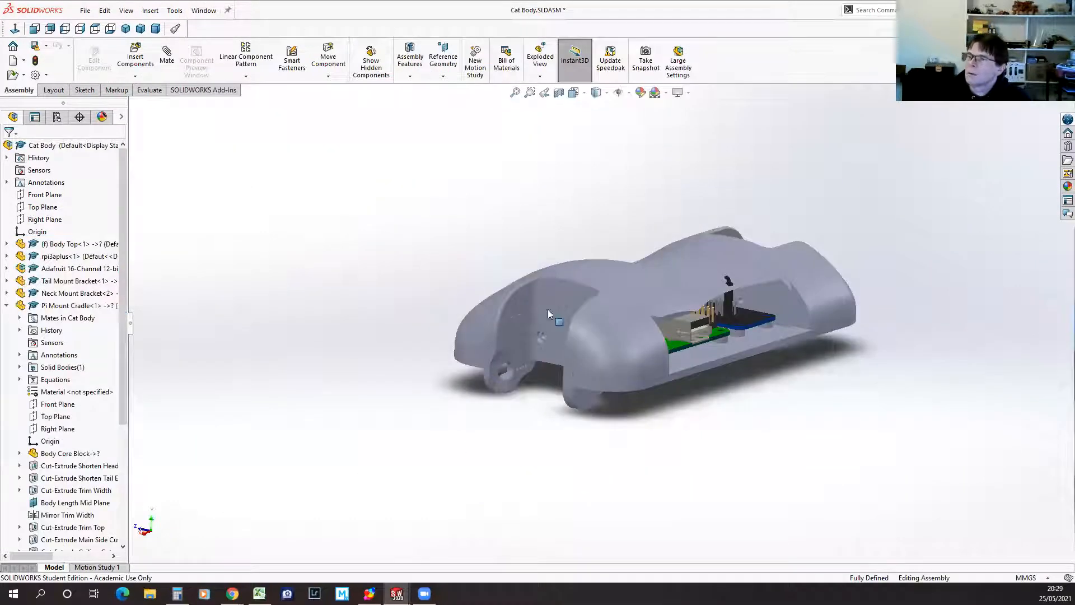
# Step: Close the Razor blade holder, Razor blade holder pt2 and Razor blade holder pt2-mirror parts without saving their changes
pyautogui.click(202, 12)
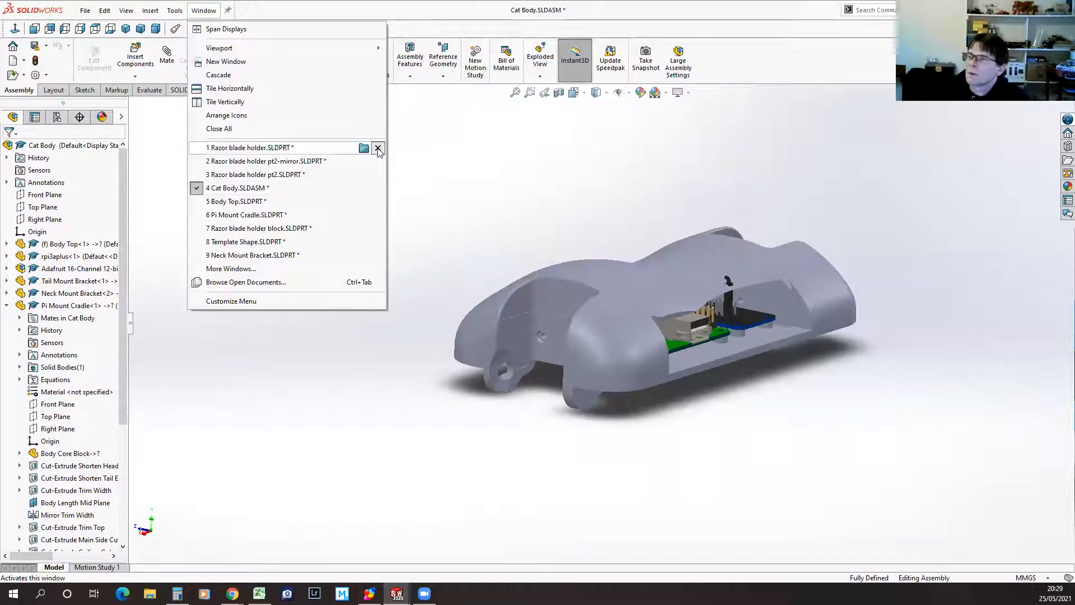
pyautogui.click(378, 149)
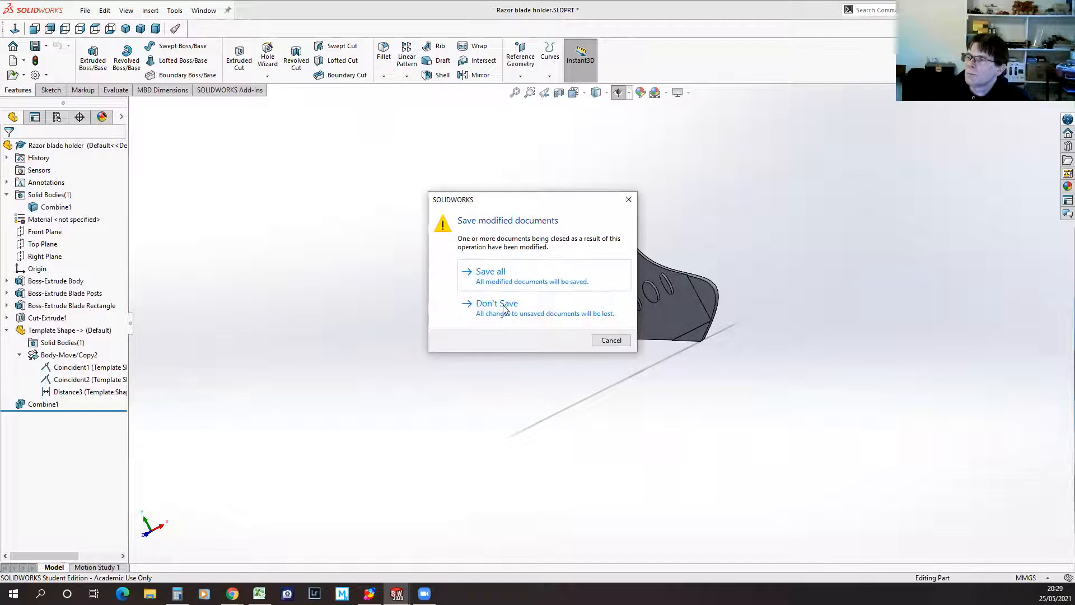
pyautogui.click(502, 304)
pyautogui.click(203, 11)
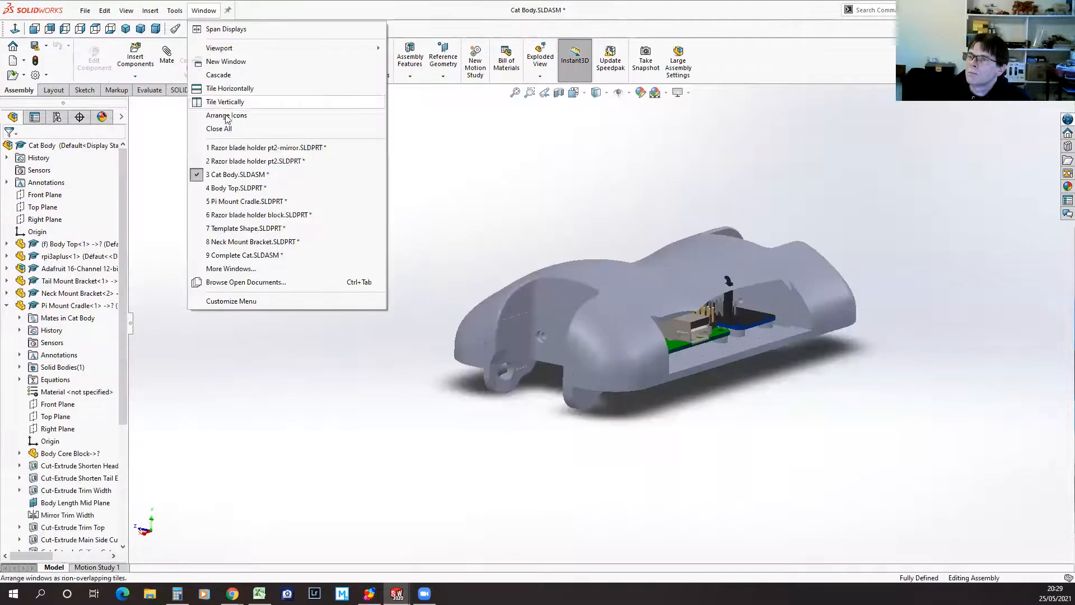
pyautogui.moveTo(341, 168)
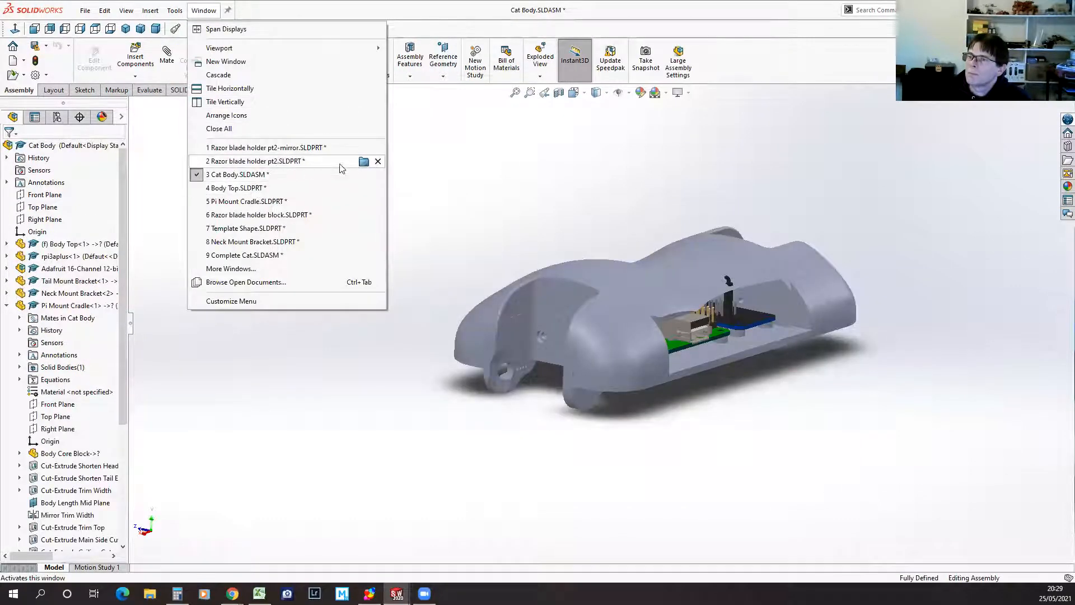
pyautogui.click(377, 162)
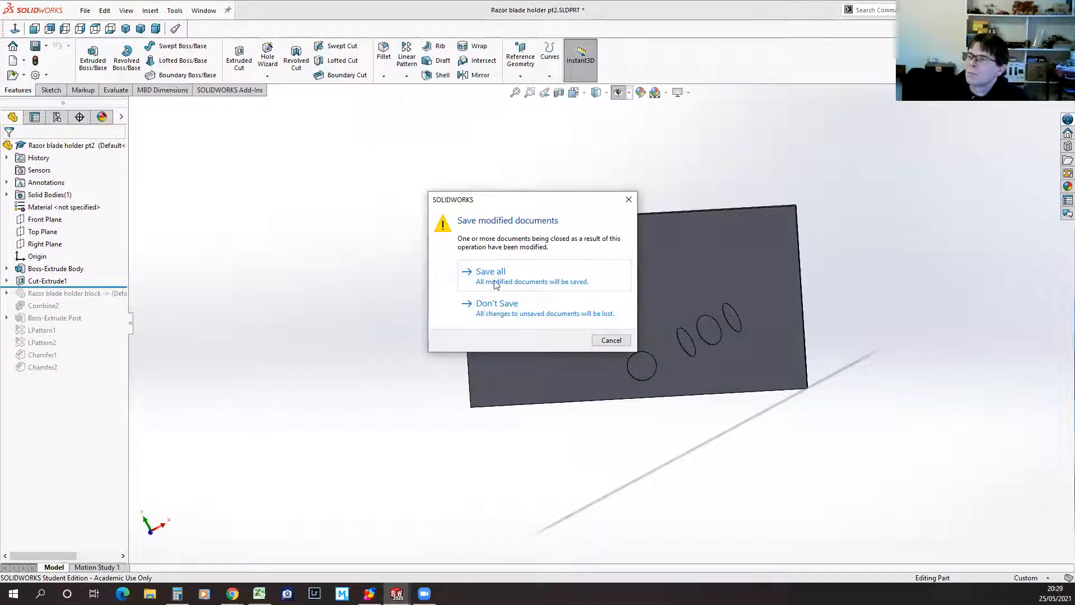
pyautogui.click(497, 308)
pyautogui.click(203, 11)
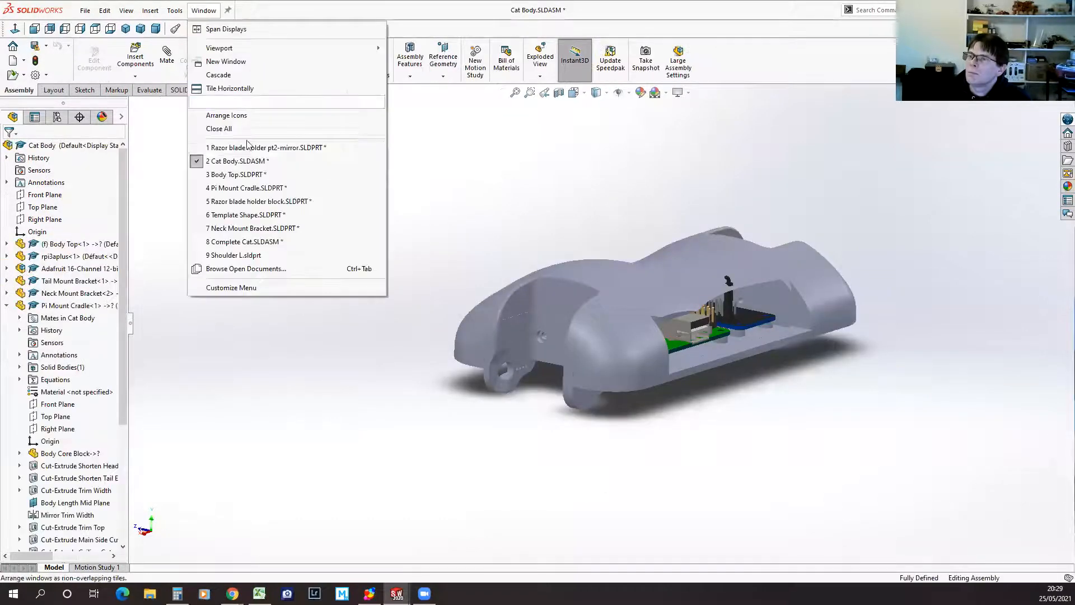
pyautogui.click(378, 148)
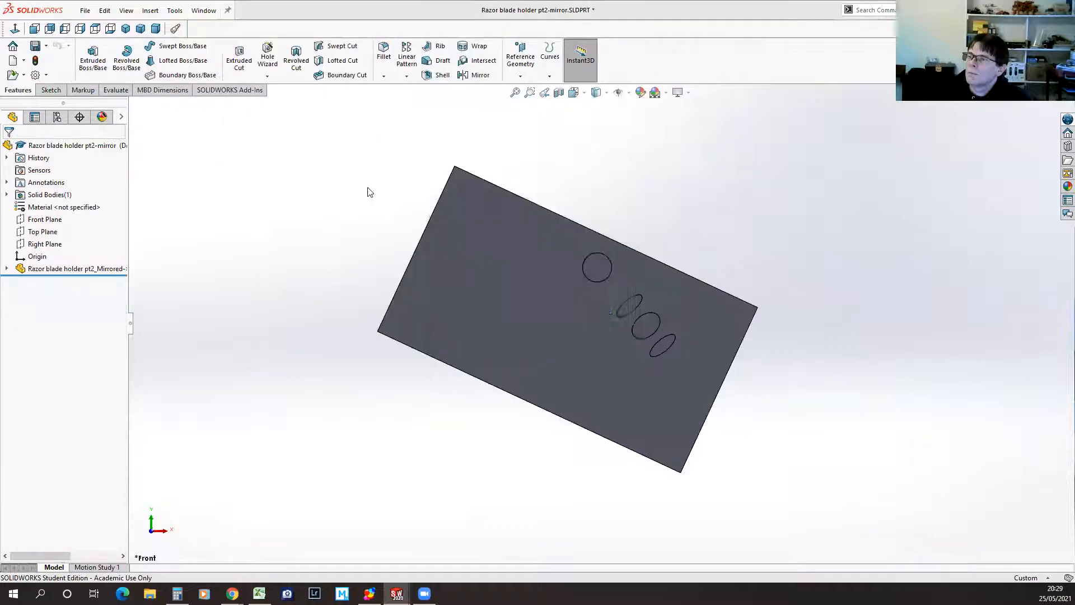
pyautogui.click(504, 302)
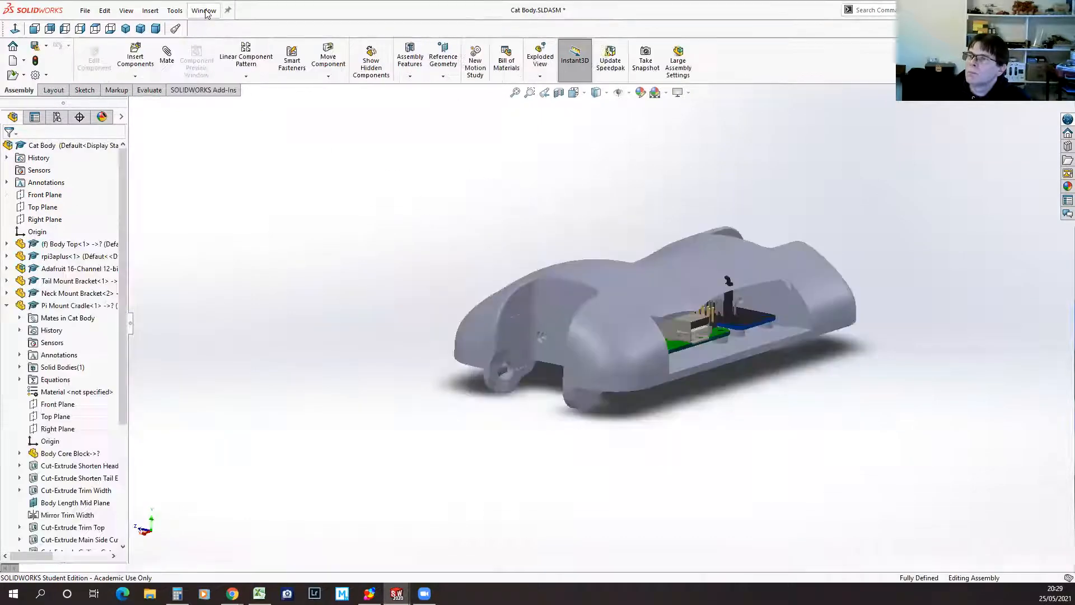
# Step: Switch to the Complete Cat assembly and open the rear leg's Shoulder L part from it
pyautogui.click(203, 10)
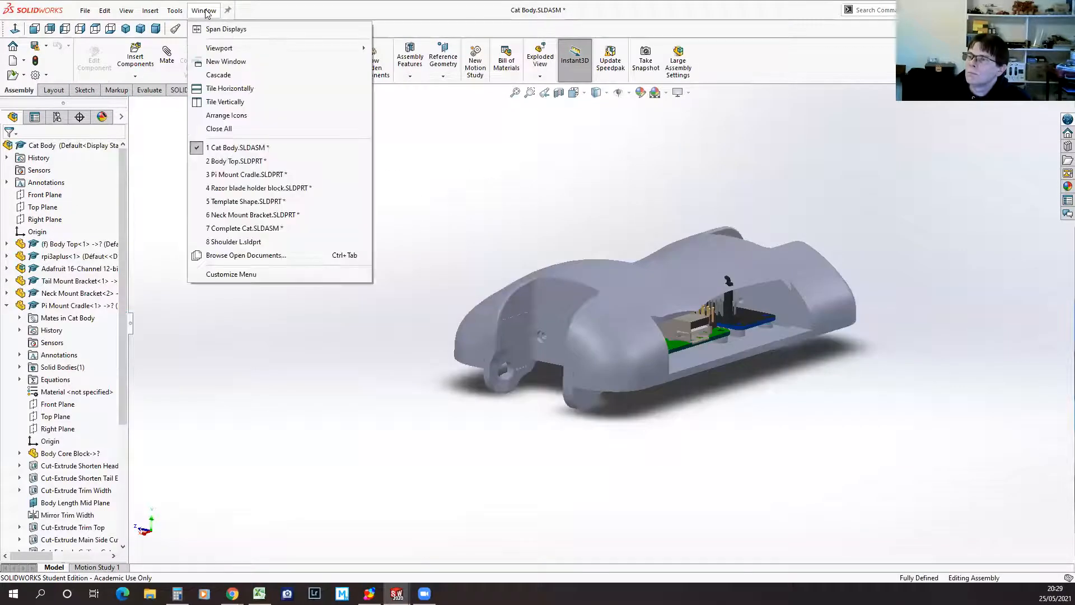
pyautogui.click(245, 227)
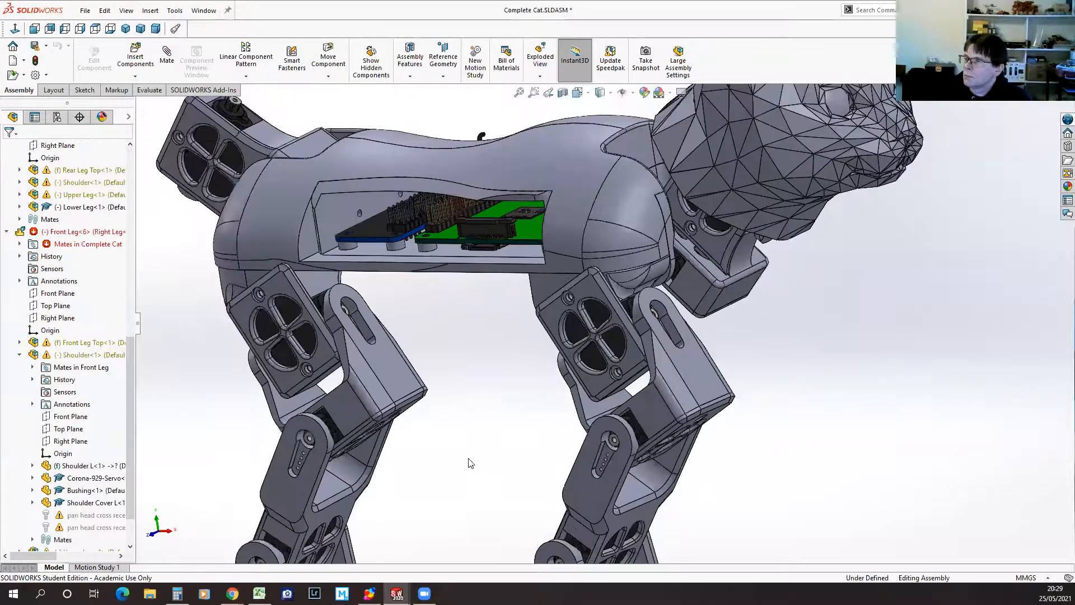
pyautogui.moveTo(509, 416); pyautogui.dragTo(384, 425, button='middle')
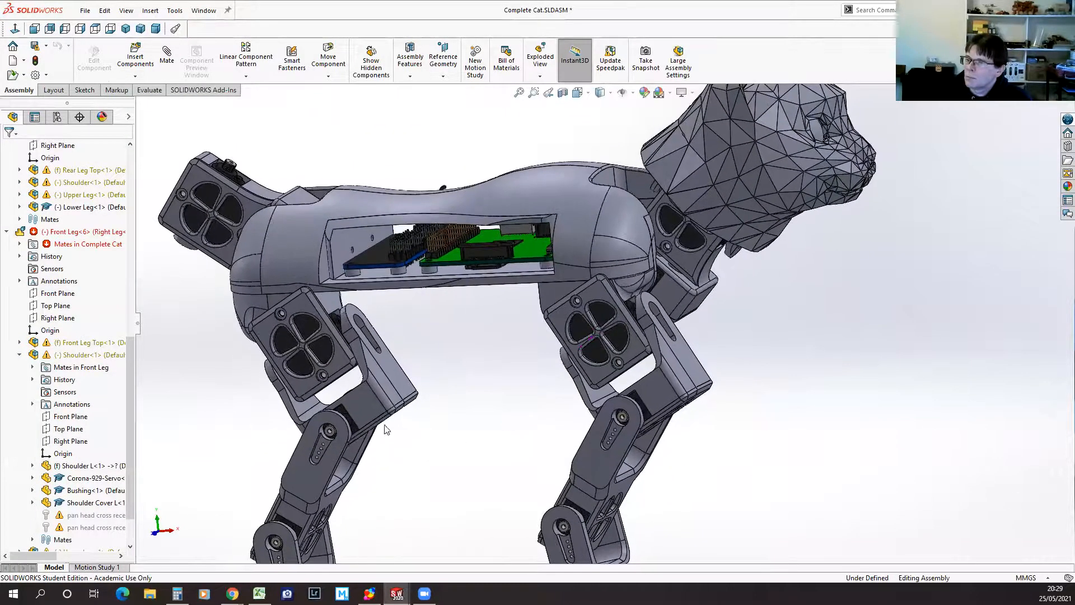
pyautogui.click(361, 399)
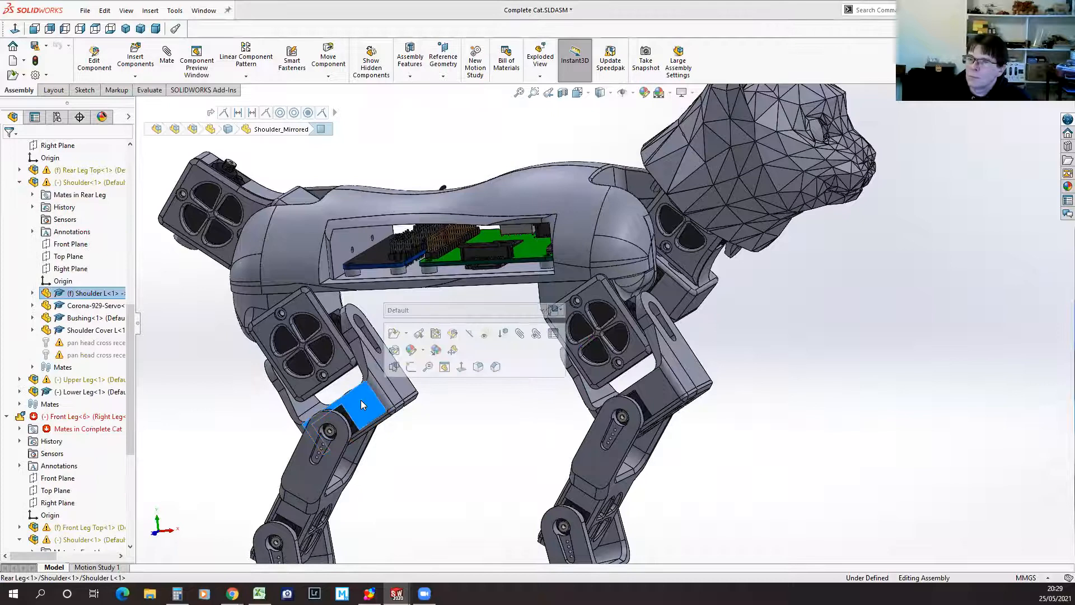
pyautogui.click(394, 334)
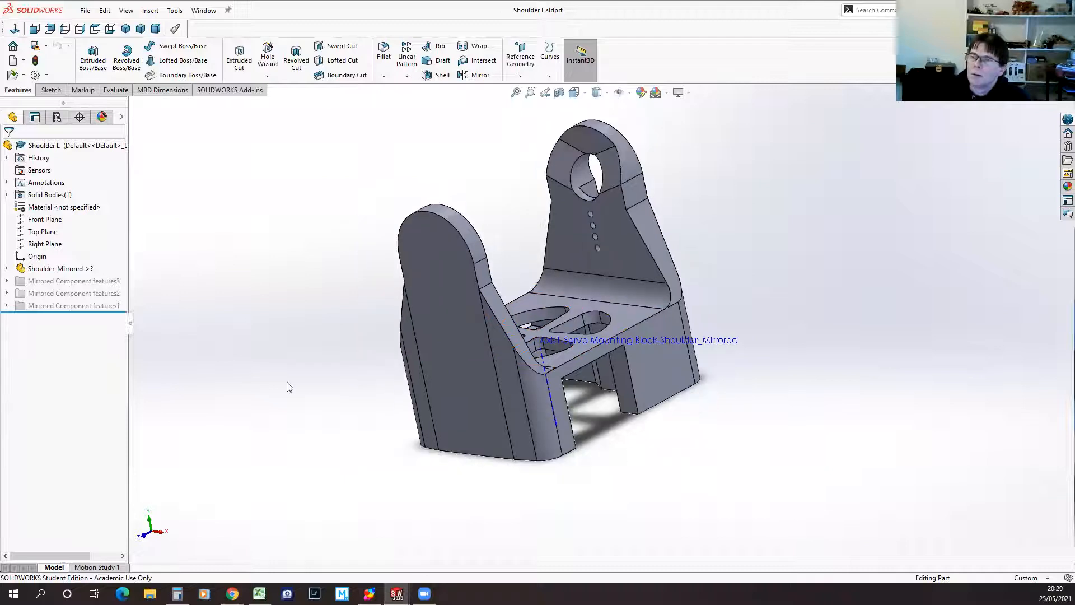
pyautogui.moveTo(303, 341); pyautogui.dragTo(327, 359, button='middle')
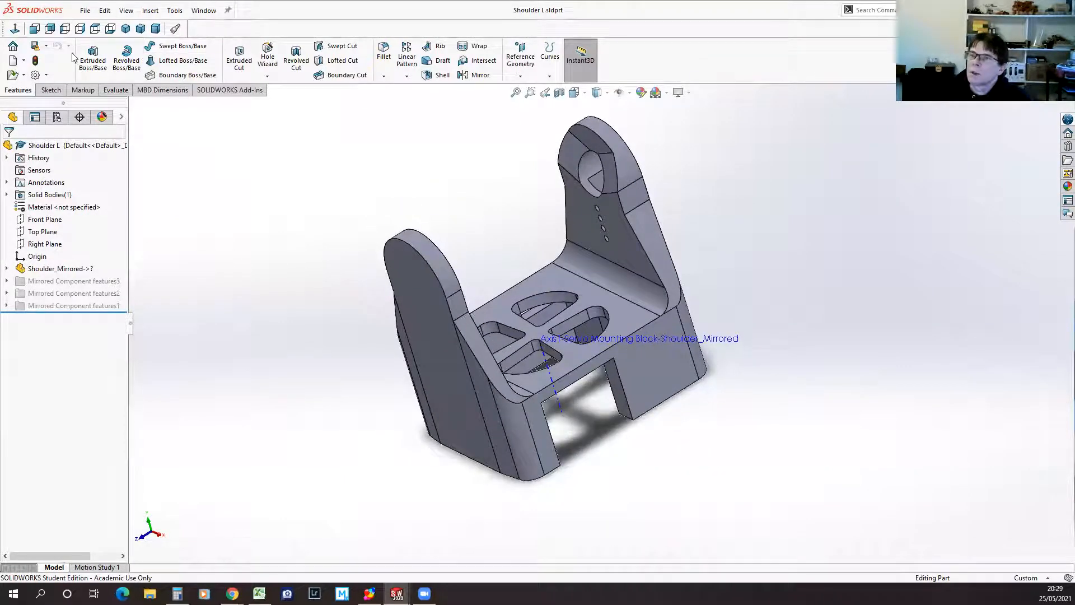
# Step: Browse the part files in the SmallKat Honey folder and open Shoulder L.sldprt
pyautogui.click(85, 11)
pyautogui.click(428, 355)
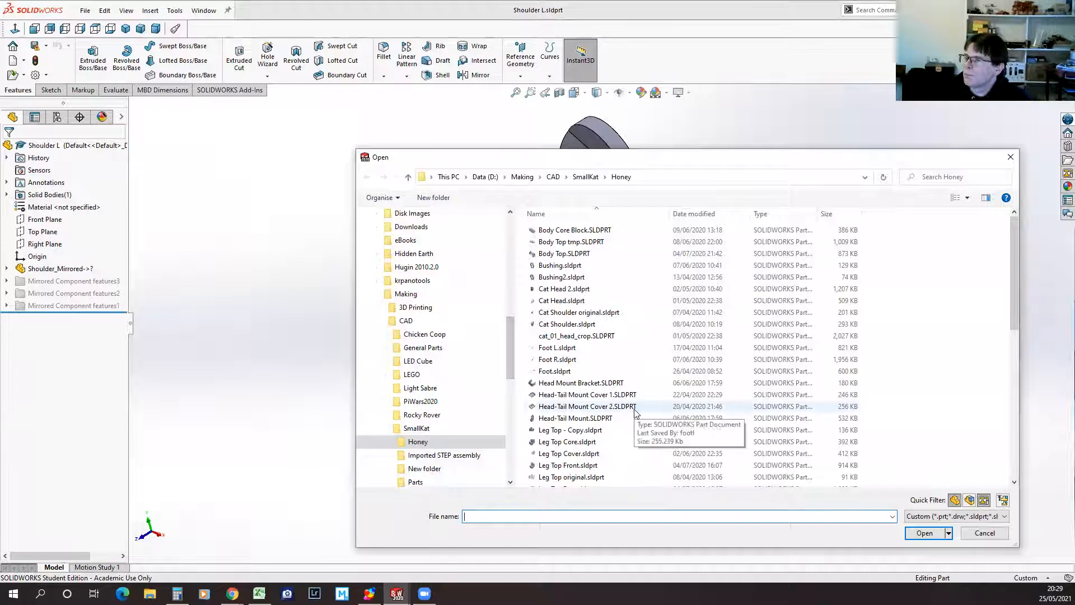
pyautogui.scroll(-1, 634, 413)
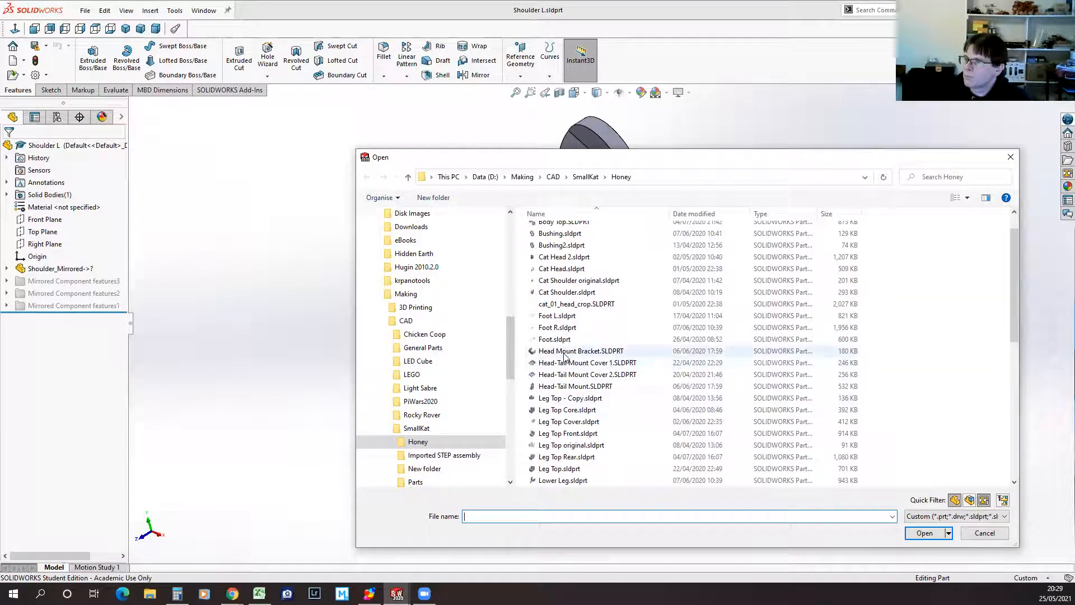
pyautogui.scroll(-1, 564, 443)
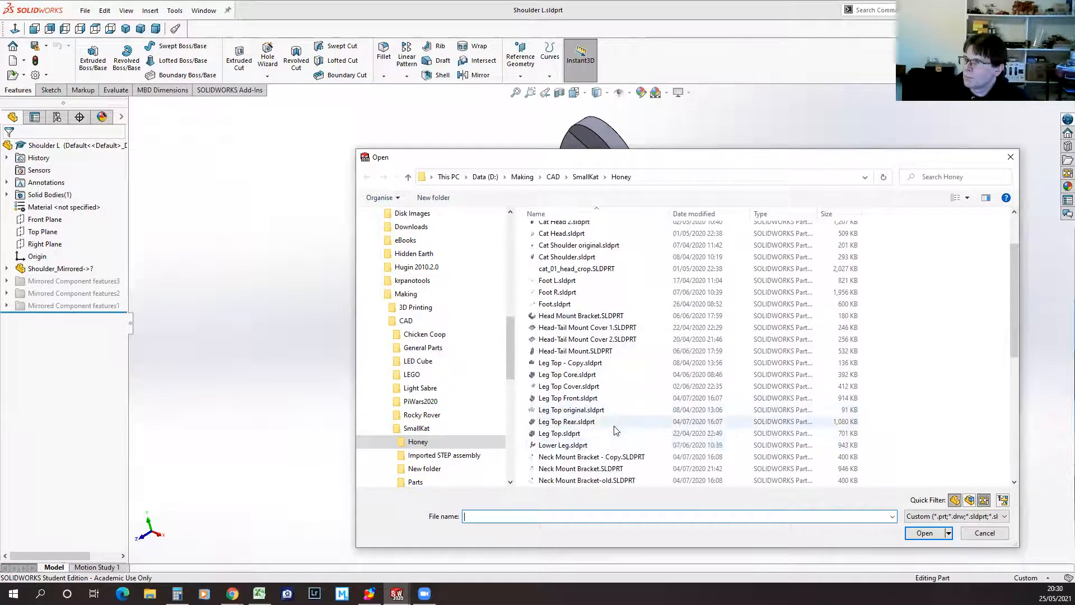
pyautogui.scroll(-4, 616, 430)
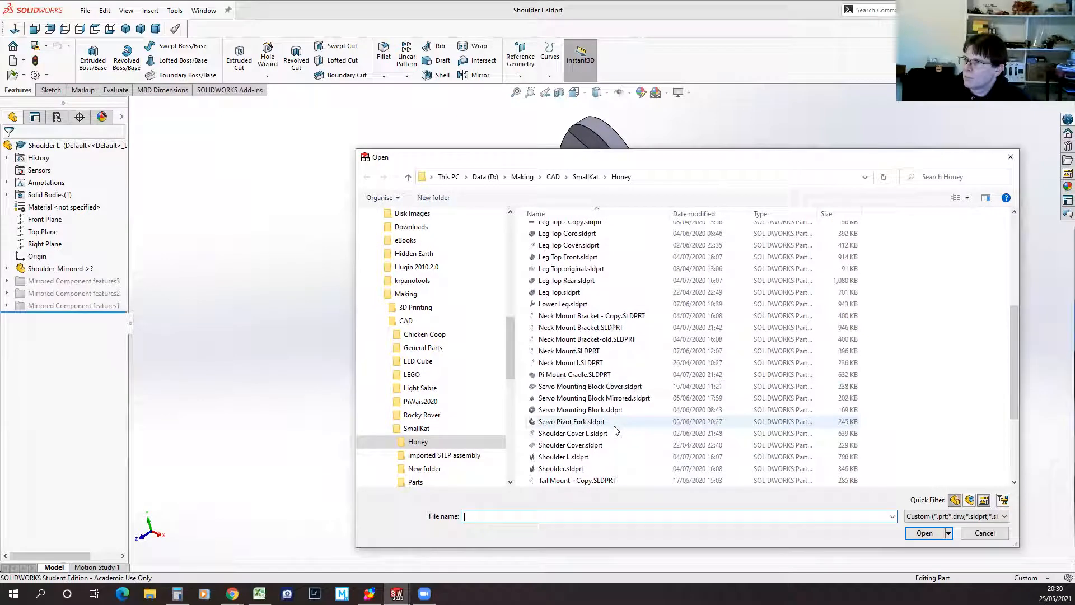
pyautogui.scroll(-1, 616, 430)
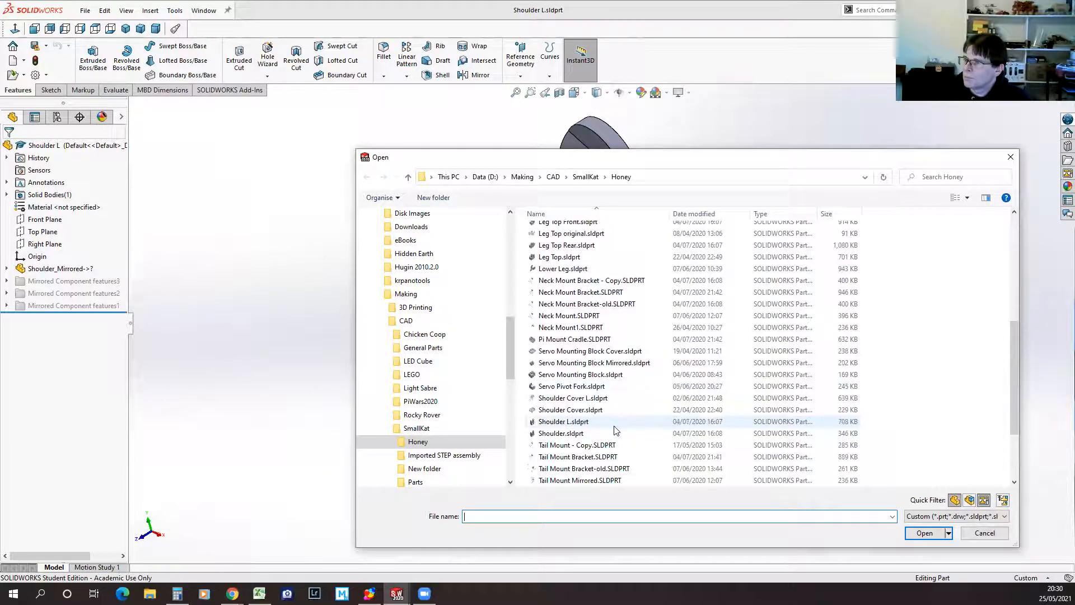
pyautogui.scroll(-1, 616, 430)
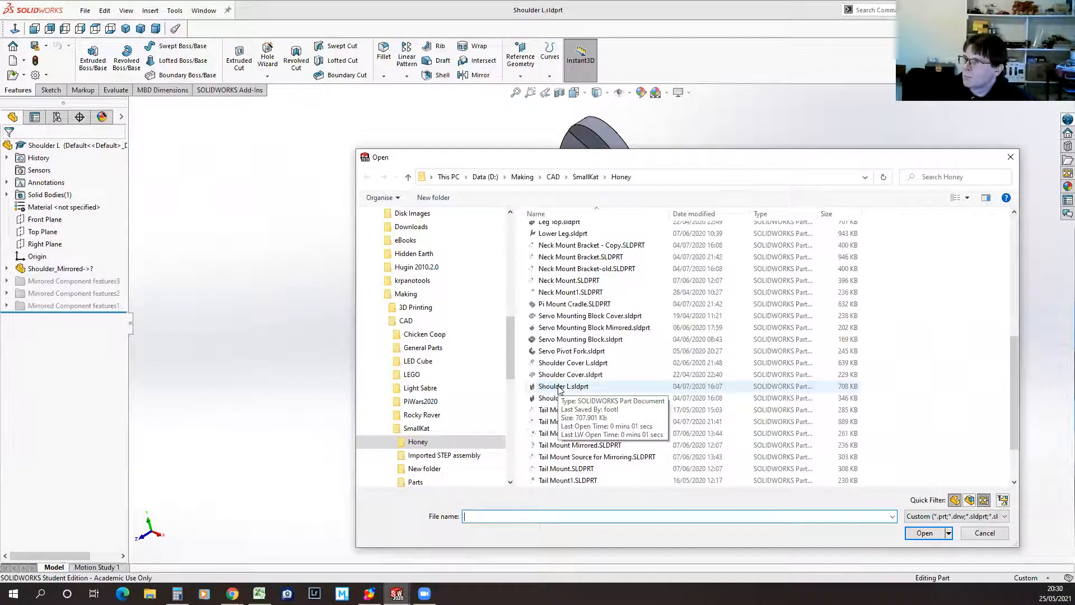
pyautogui.click(560, 234)
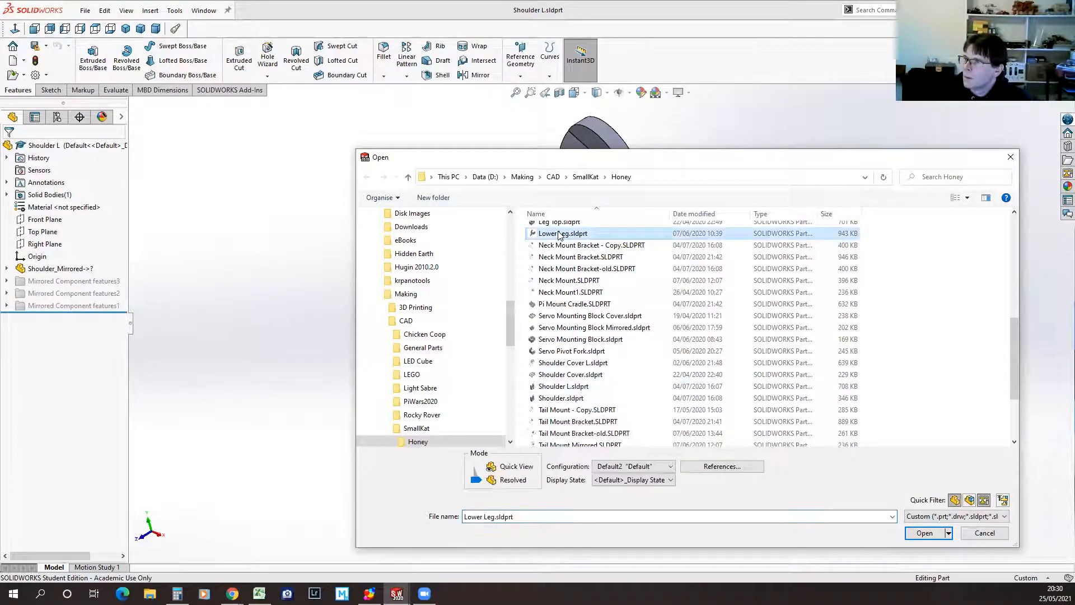
pyautogui.click(563, 352)
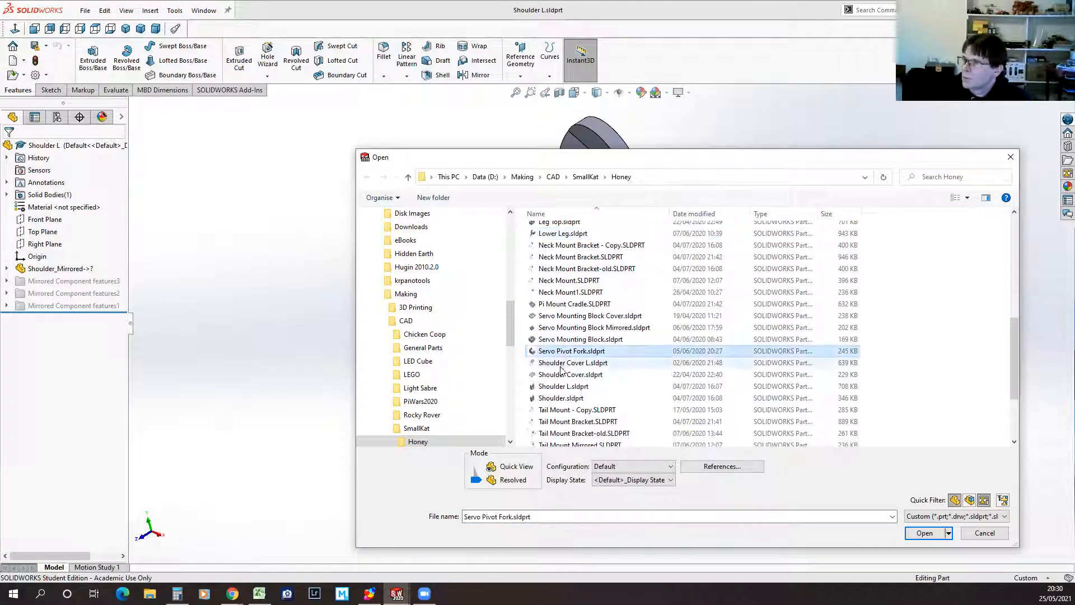
pyautogui.click(558, 386)
pyautogui.click(925, 533)
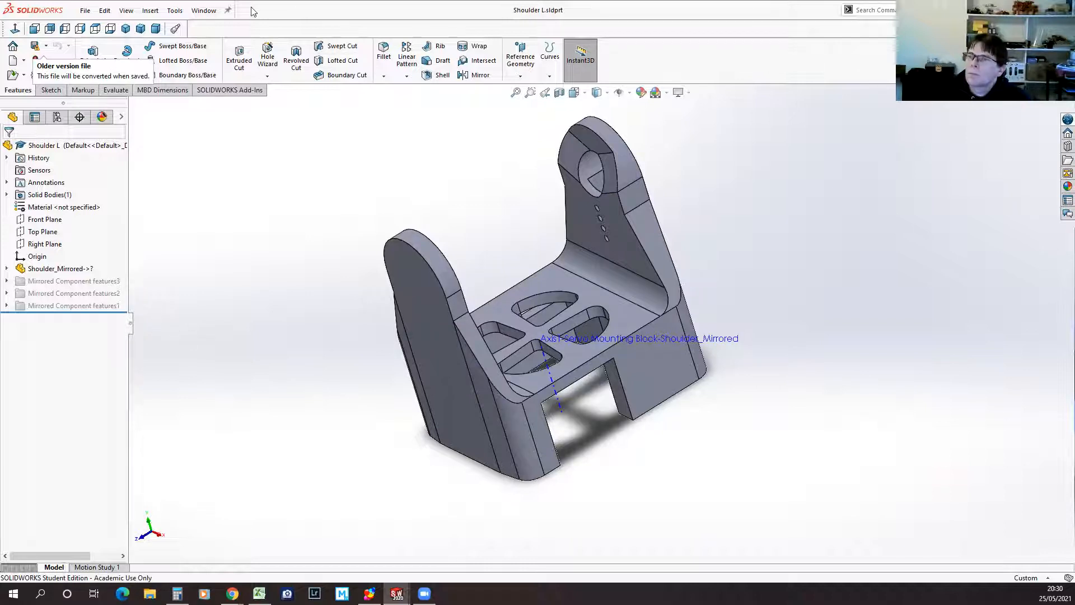
# Step: Open Upper Leg.sldprt from the SmallKat Honey folder
pyautogui.click(174, 11)
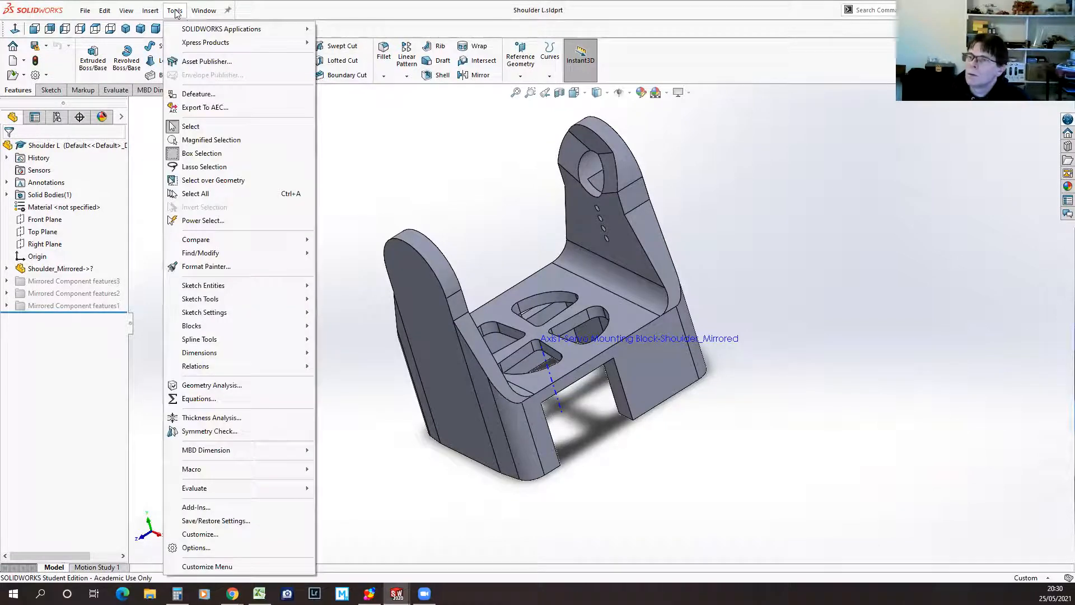
pyautogui.click(84, 11)
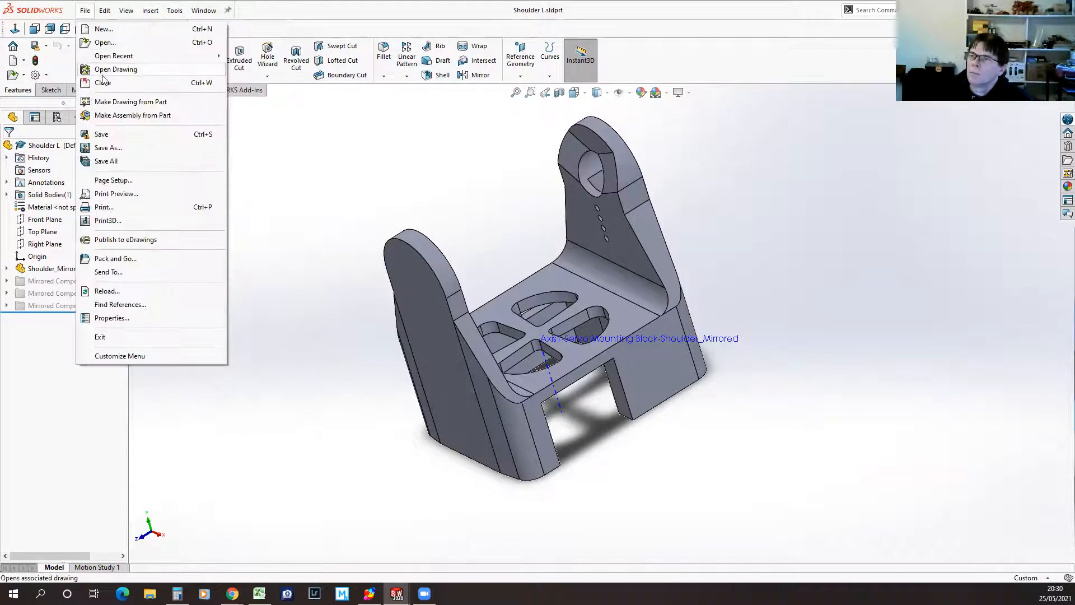
pyautogui.click(104, 42)
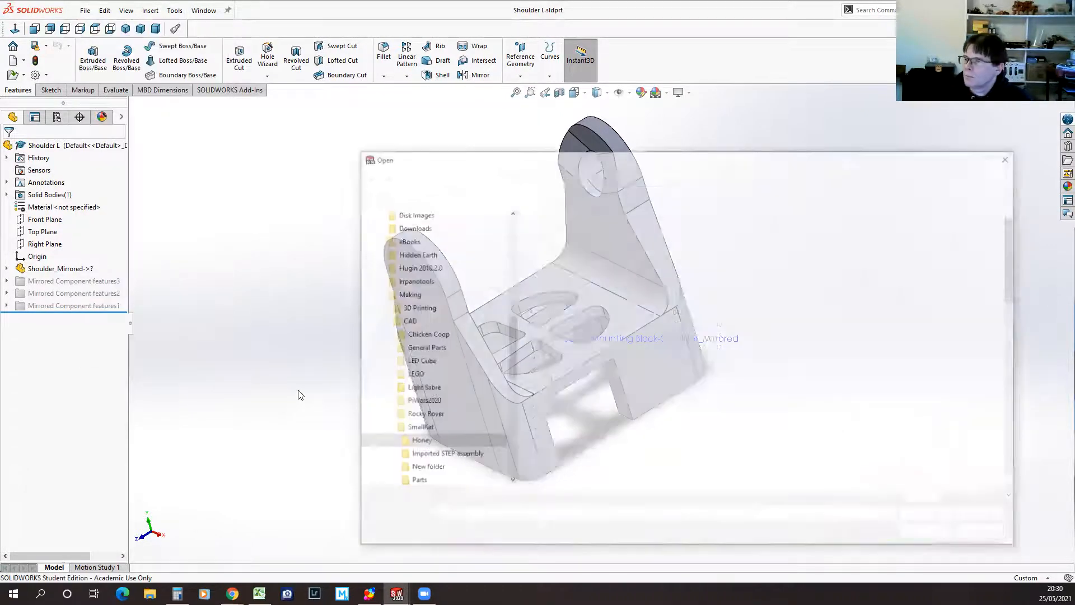
pyautogui.scroll(-4, 609, 443)
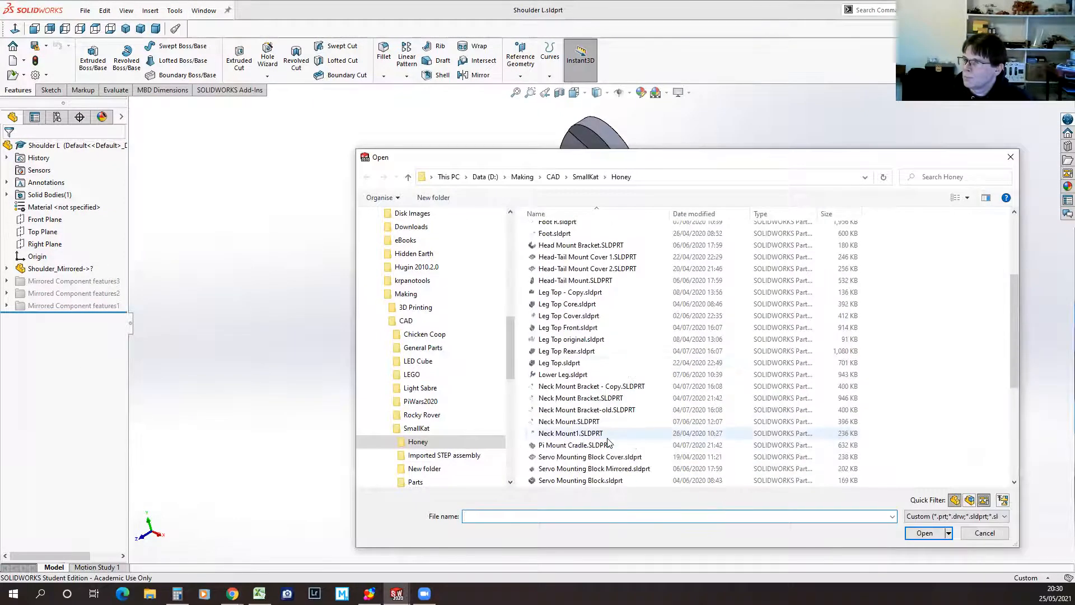
pyautogui.scroll(-4, 609, 443)
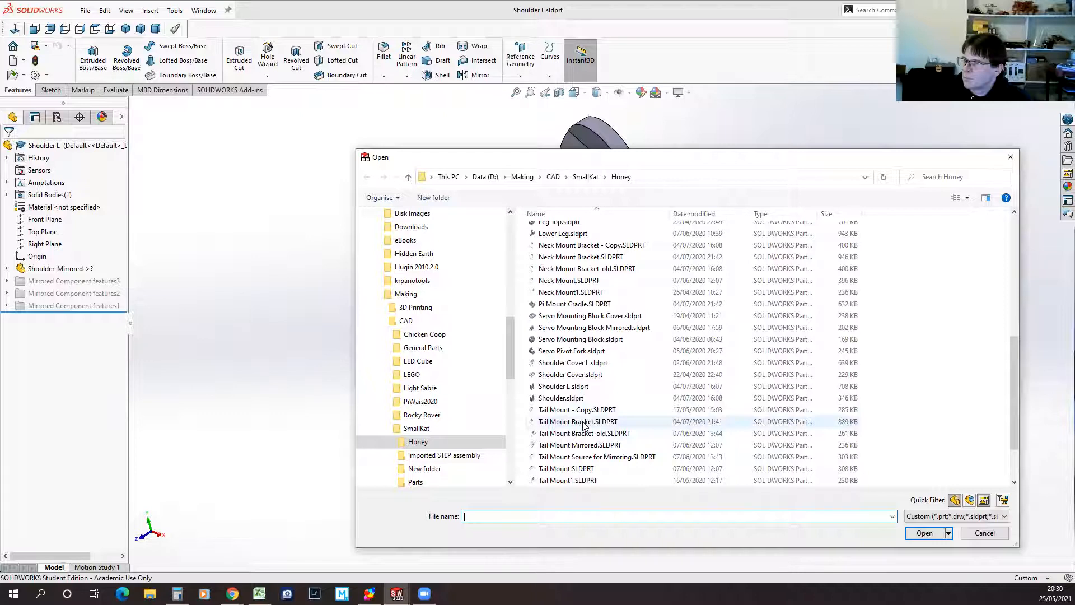
pyautogui.scroll(-2, 583, 425)
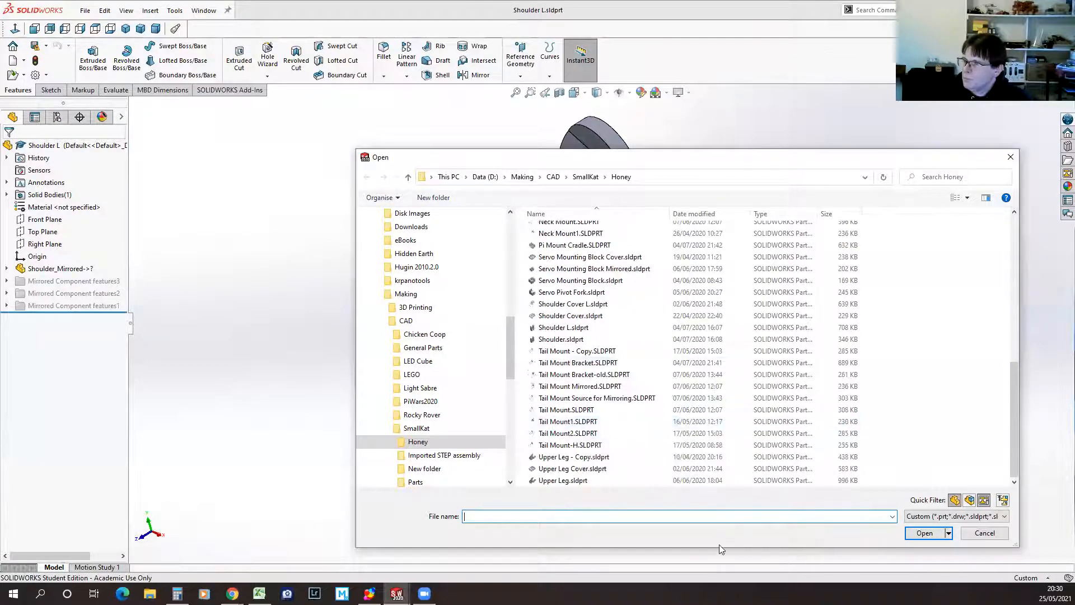
pyautogui.click(557, 481)
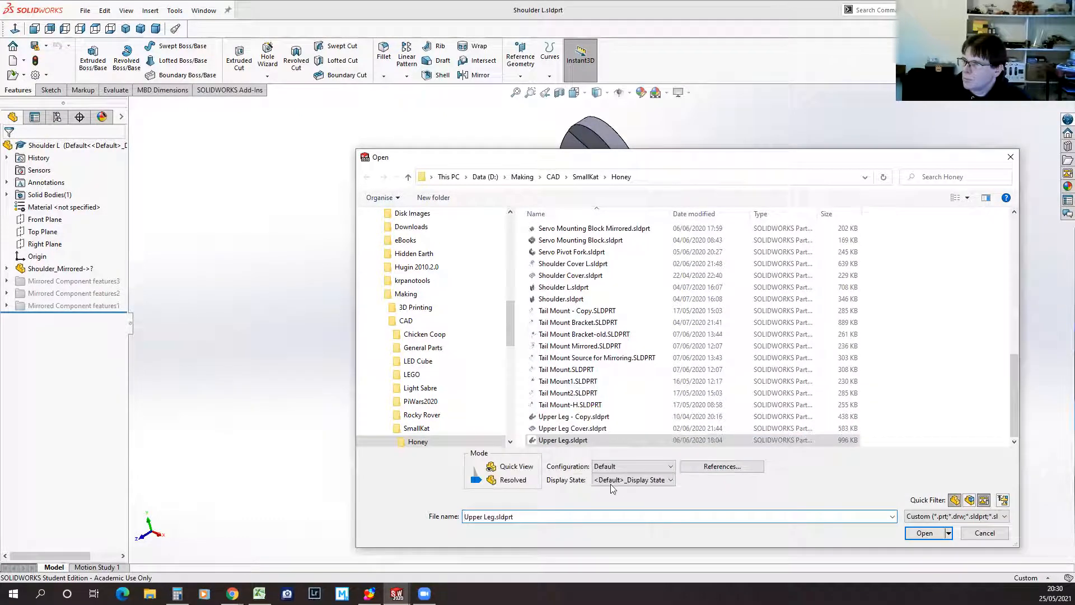
pyautogui.click(924, 533)
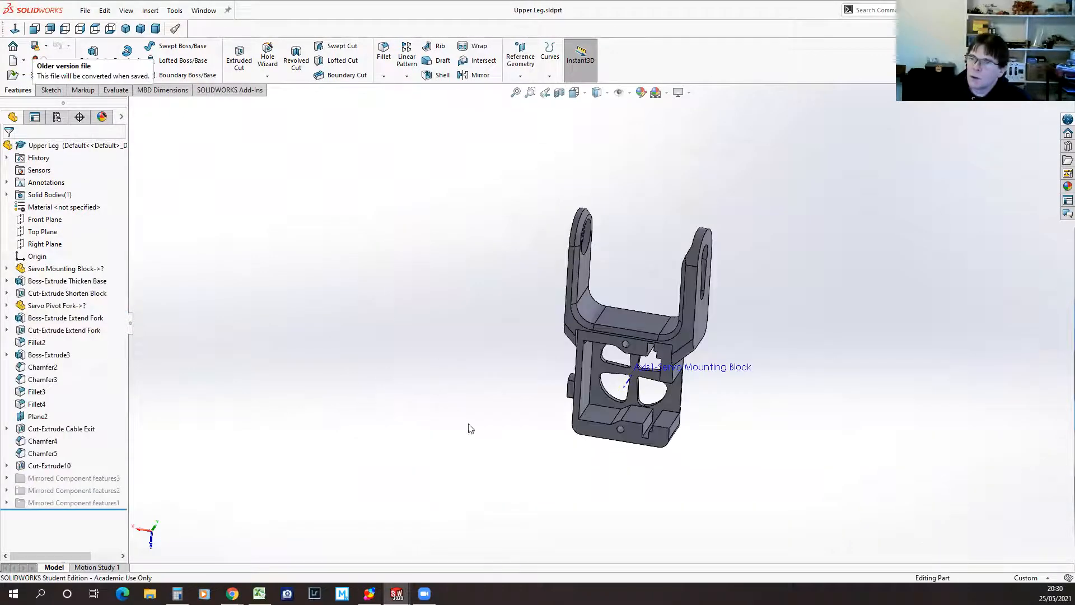
# Step: Examine the Upper Leg's servo mounting pocket straight on to its inner face and at an angle
pyautogui.moveTo(497, 446); pyautogui.dragTo(478, 409, button='middle')
pyautogui.moveTo(507, 361); pyautogui.dragTo(481, 385, button='middle')
pyautogui.scroll(-3, 626, 385)
pyautogui.click(626, 385)
pyautogui.hotkey('ctrl', '8')
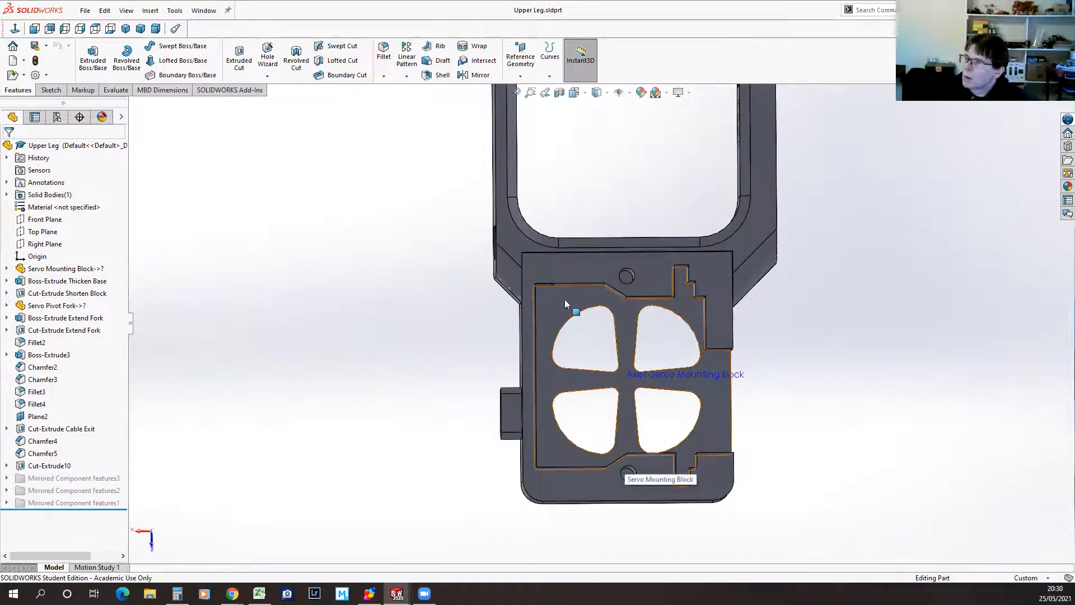
pyautogui.moveTo(828, 413); pyautogui.dragTo(773, 436, button='middle')
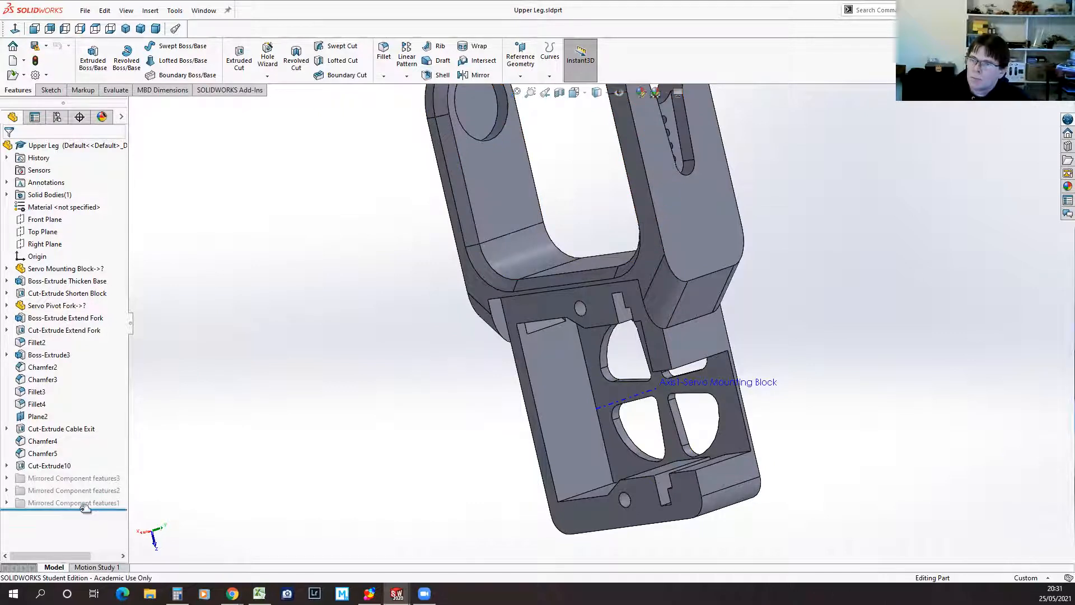
# Step: Roll the Upper Leg's feature history back to just after the inserted Servo Mounting Block part
pyautogui.moveTo(85, 507); pyautogui.dragTo(70, 275)
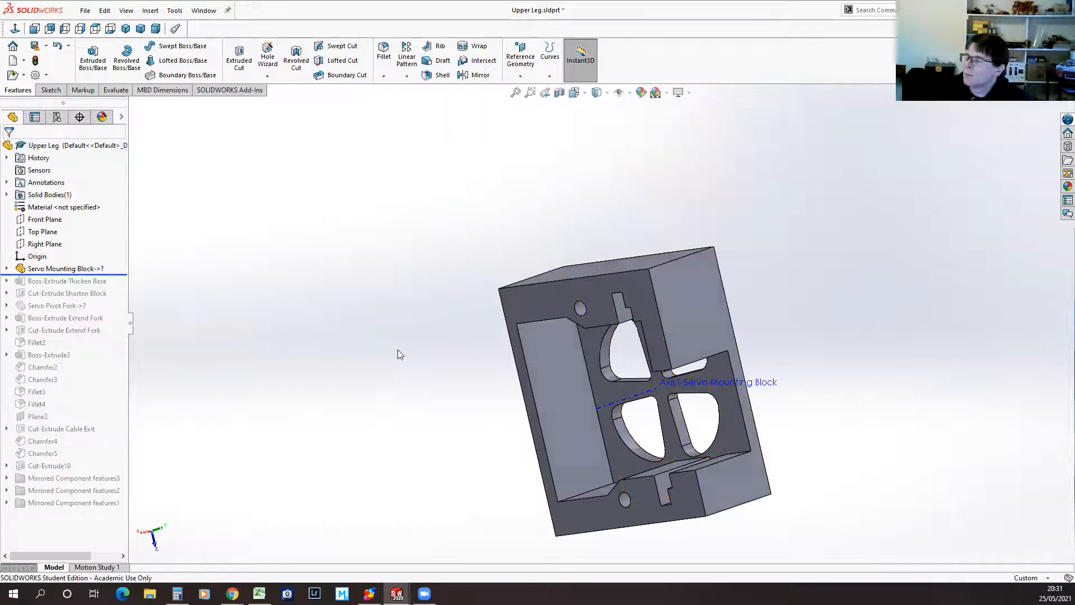
pyautogui.moveTo(429, 403); pyautogui.dragTo(416, 307, button='middle')
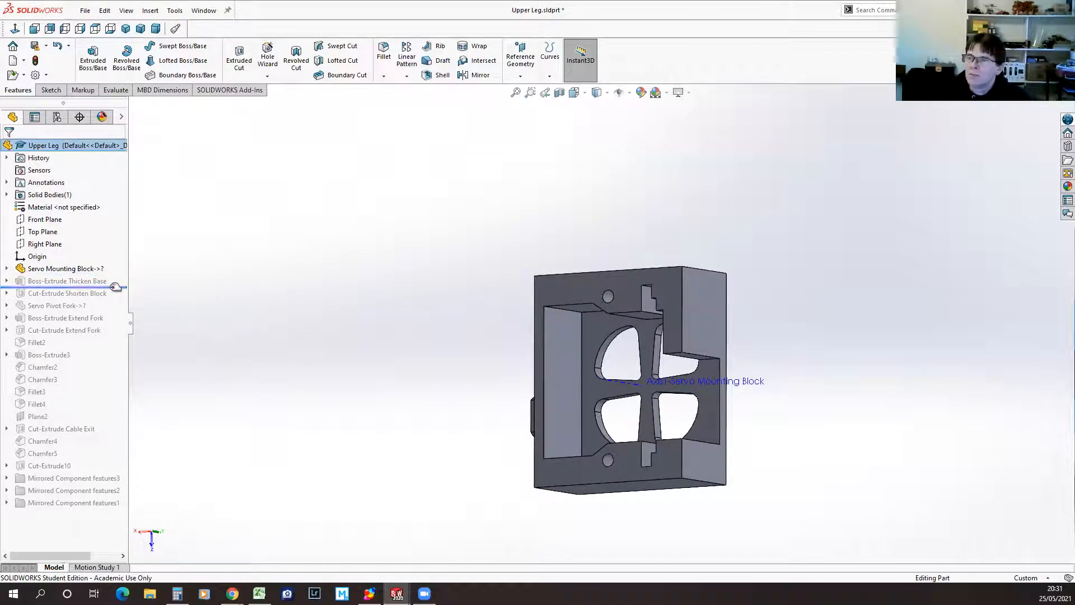
# Step: Step the Upper Leg's history through Boss-Extrude Thicken Base and Cut-Extrude Shorten Block to just after the inserted Servo Pivot Fork
pyautogui.moveTo(345, 346); pyautogui.dragTo(515, 335, button='middle')
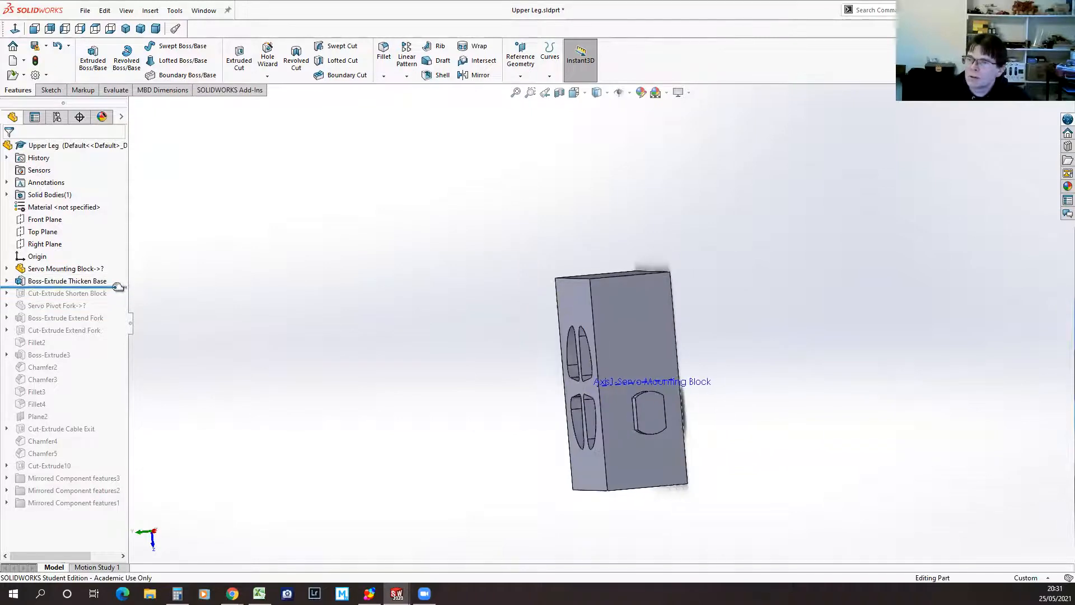
pyautogui.moveTo(119, 286); pyautogui.dragTo(120, 276)
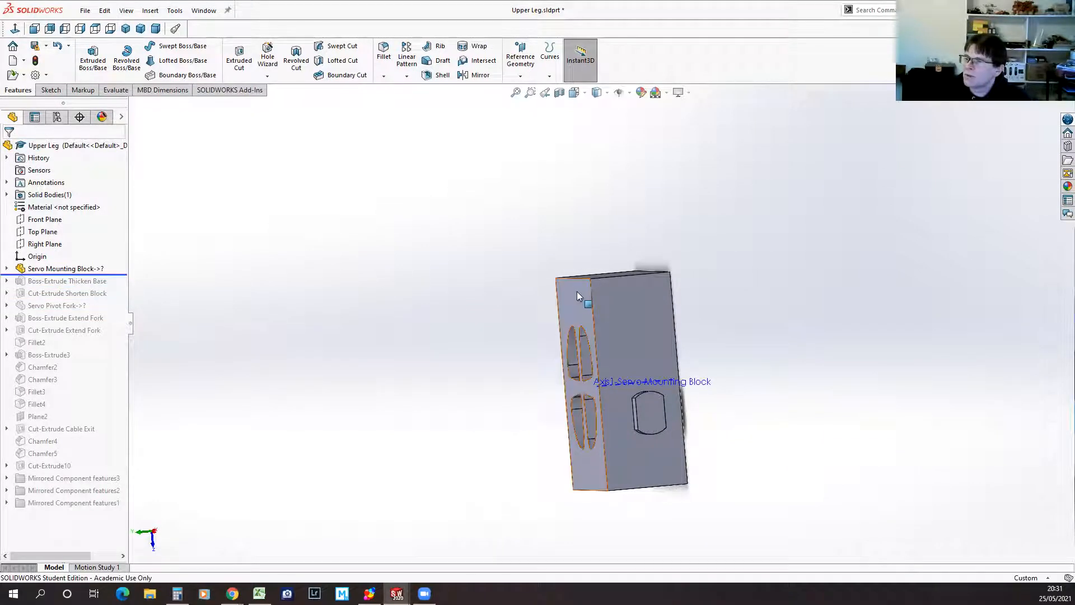
pyautogui.moveTo(117, 274); pyautogui.dragTo(119, 295)
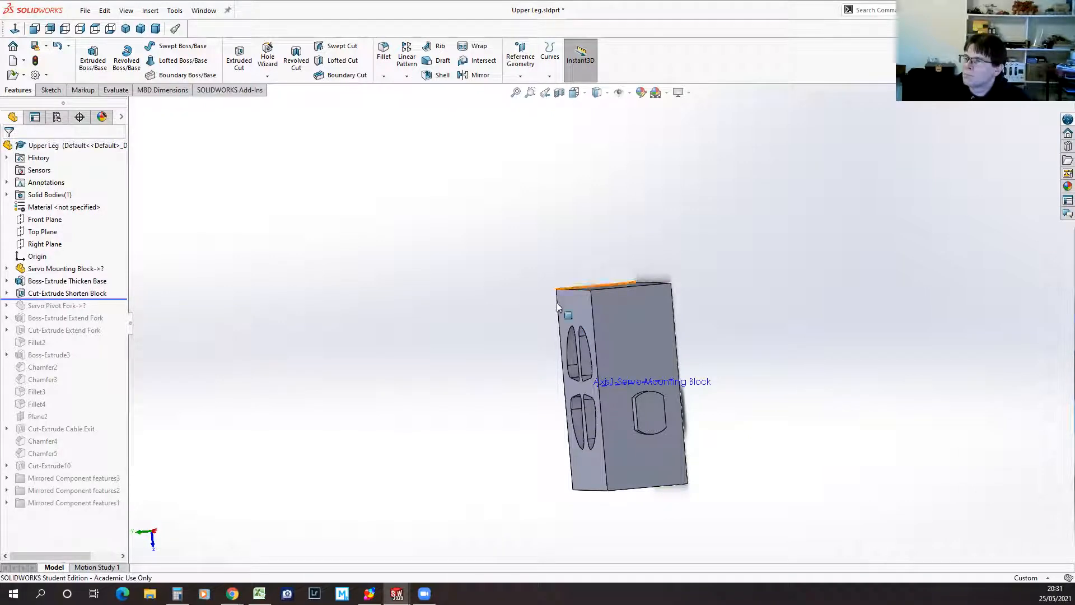
pyautogui.moveTo(115, 298); pyautogui.dragTo(116, 306)
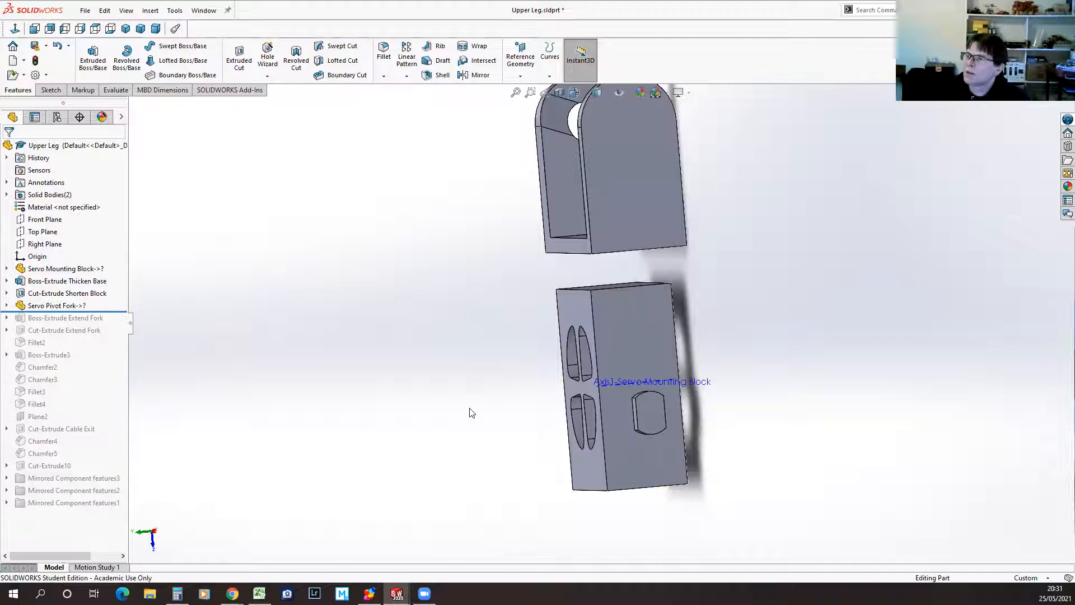
# Step: Examine the inserted Servo Pivot Fork body above the mounting block up close and from several angles
pyautogui.moveTo(395, 404); pyautogui.dragTo(425, 468, button='middle')
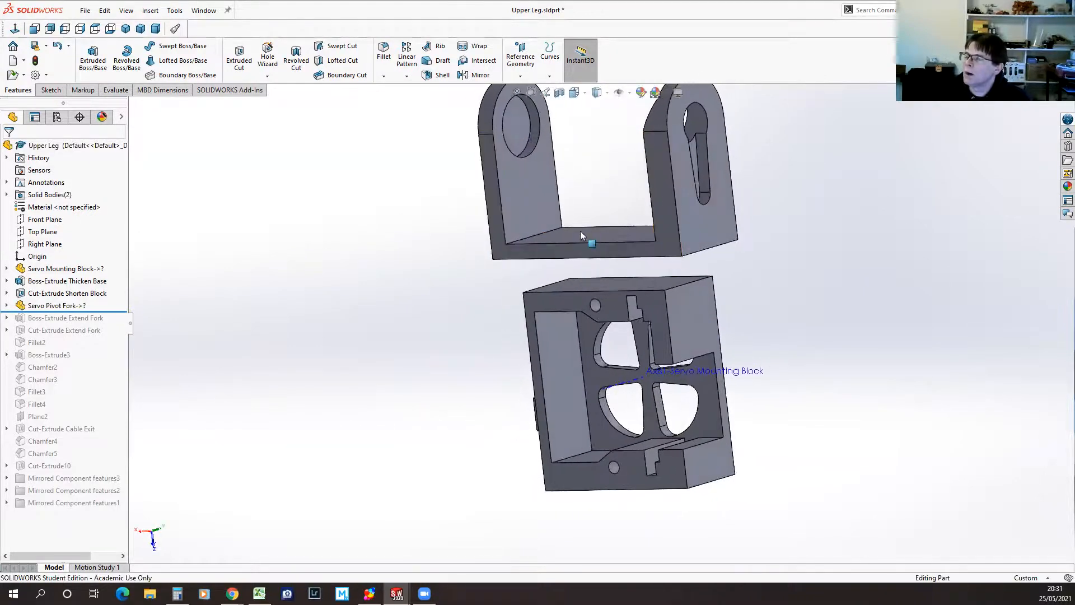
pyautogui.scroll(-5, 577, 224)
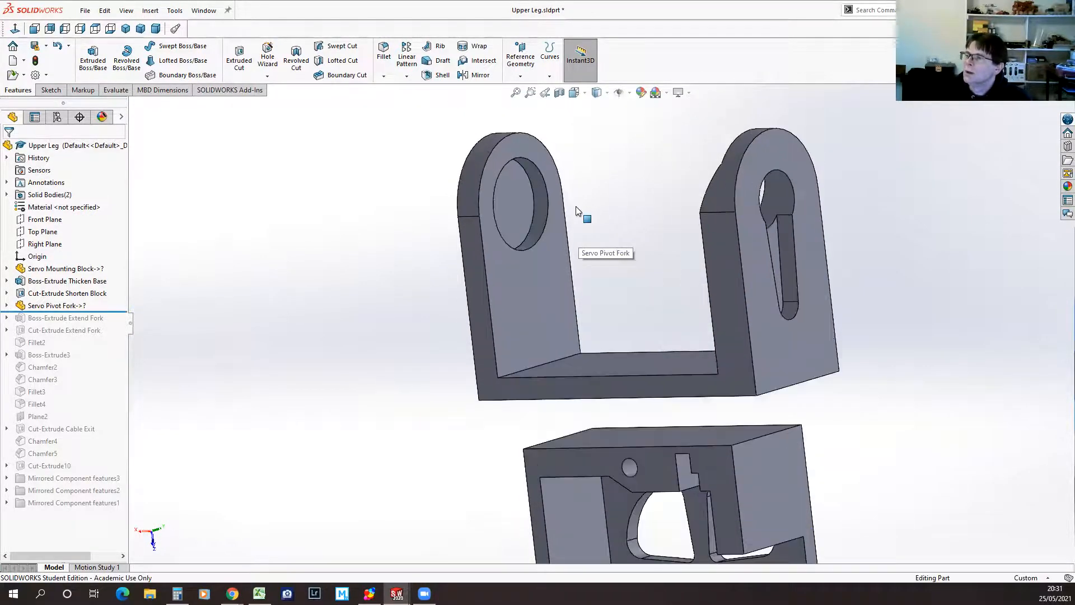
pyautogui.moveTo(661, 329); pyautogui.dragTo(444, 231, button='middle')
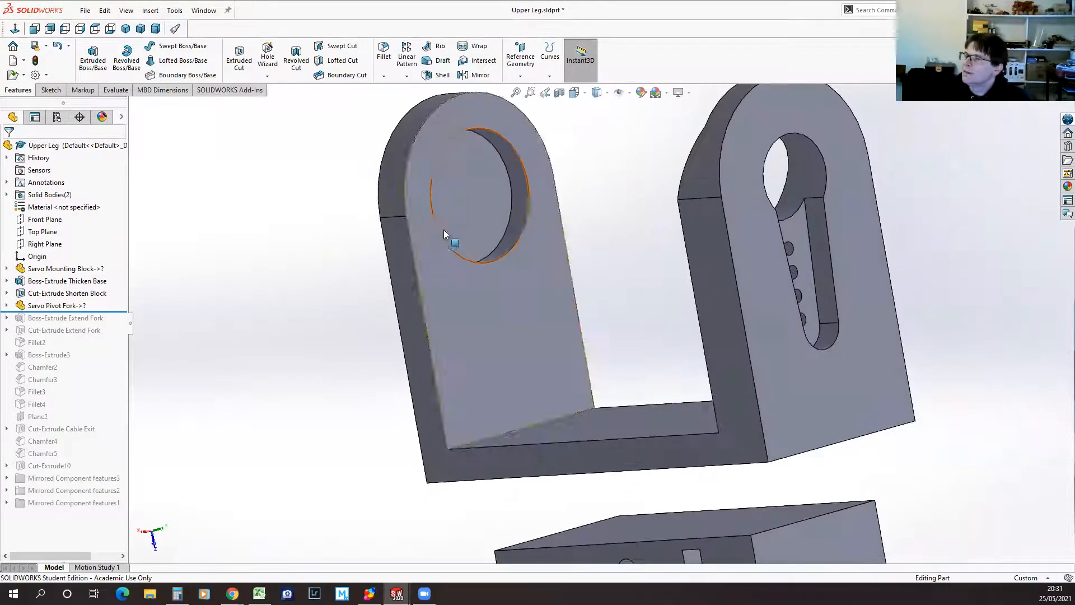
pyautogui.scroll(3, 317, 401)
pyautogui.moveTo(317, 401); pyautogui.dragTo(486, 410, button='middle')
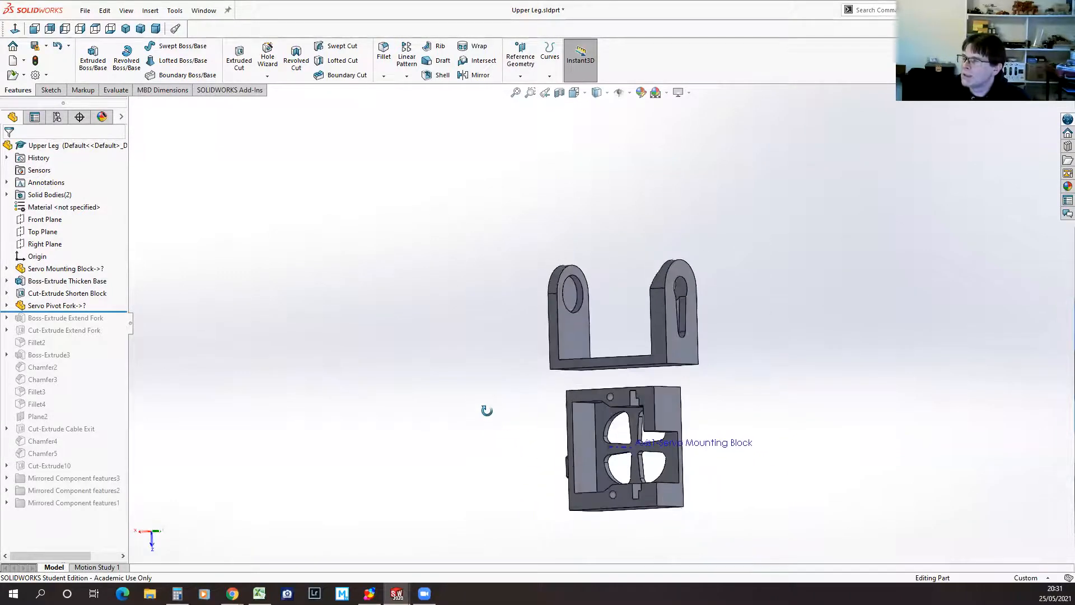
# Step: Roll the Upper Leg's feature history forward to the end and inspect the finished fork and servo block
pyautogui.moveTo(113, 312); pyautogui.dragTo(105, 507)
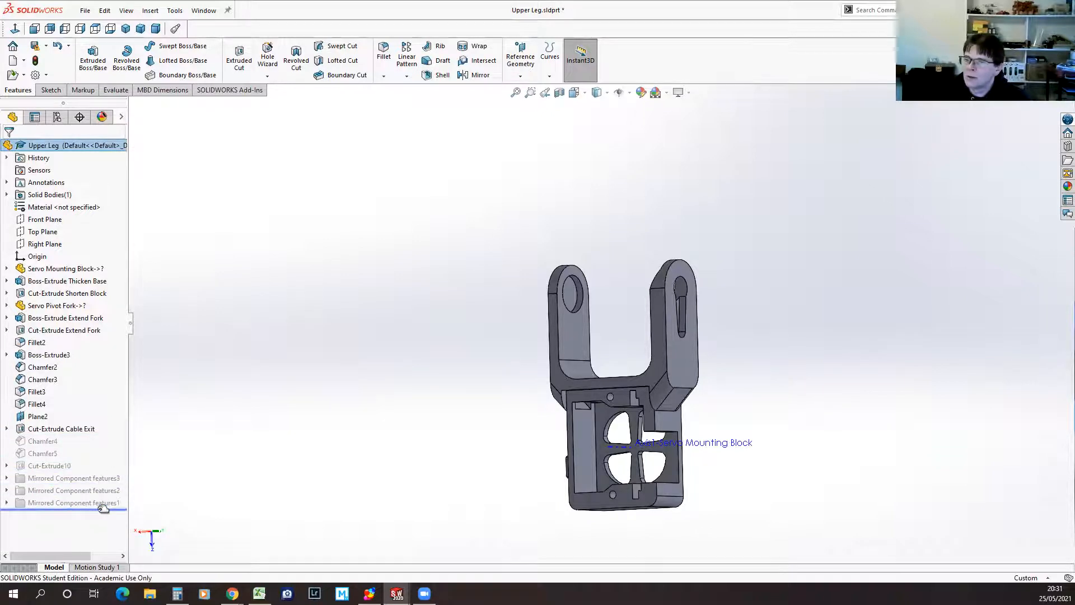
pyautogui.moveTo(463, 466); pyautogui.dragTo(518, 385, button='middle')
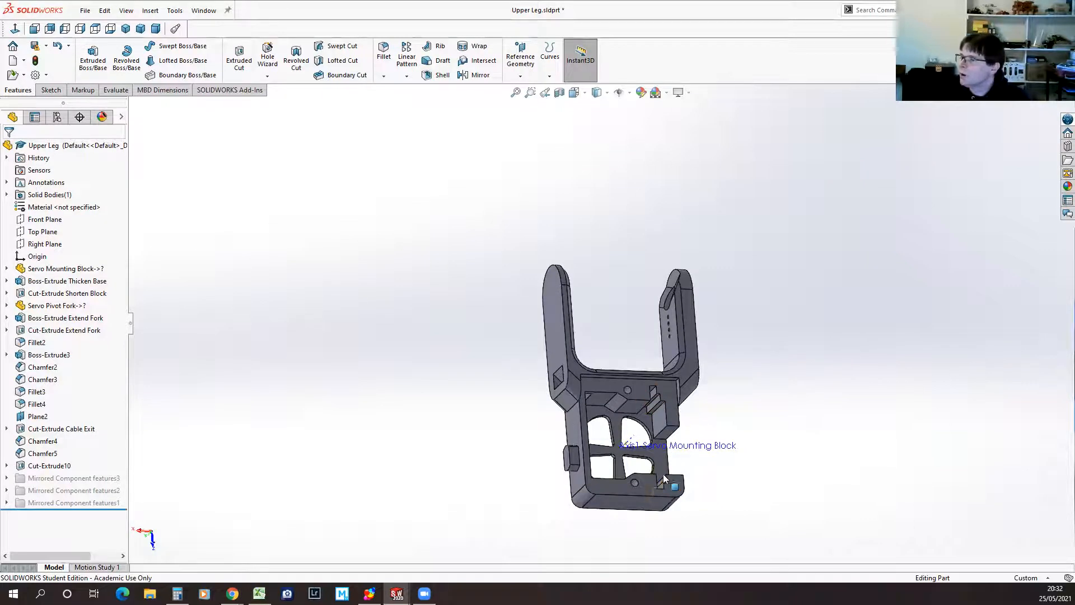
pyautogui.moveTo(648, 322); pyautogui.dragTo(637, 281, button='middle')
pyautogui.scroll(-5, 653, 440)
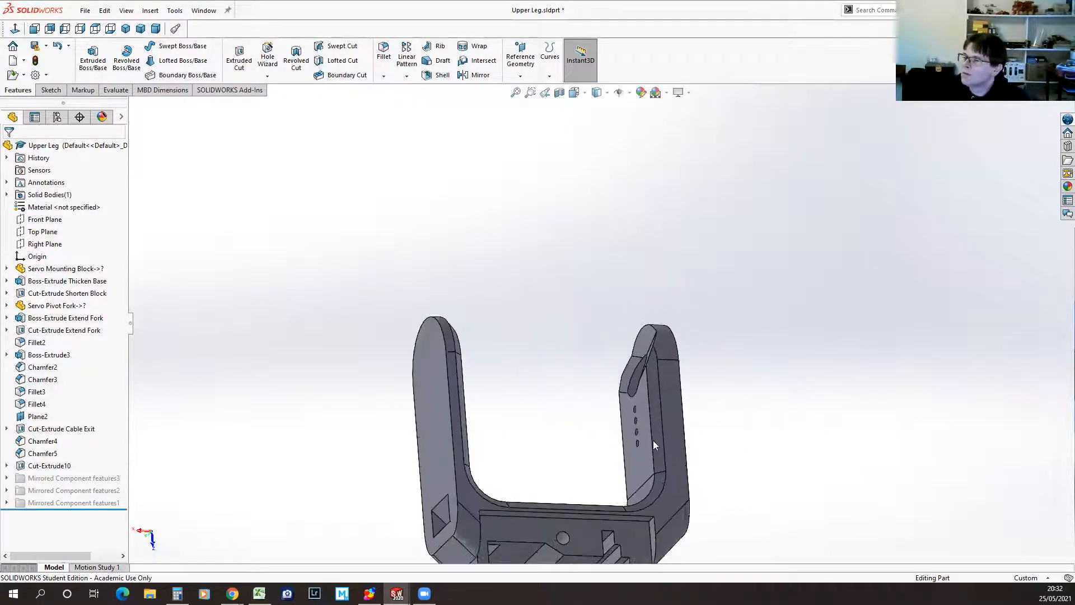
pyautogui.moveTo(683, 477); pyautogui.dragTo(709, 425, button='middle')
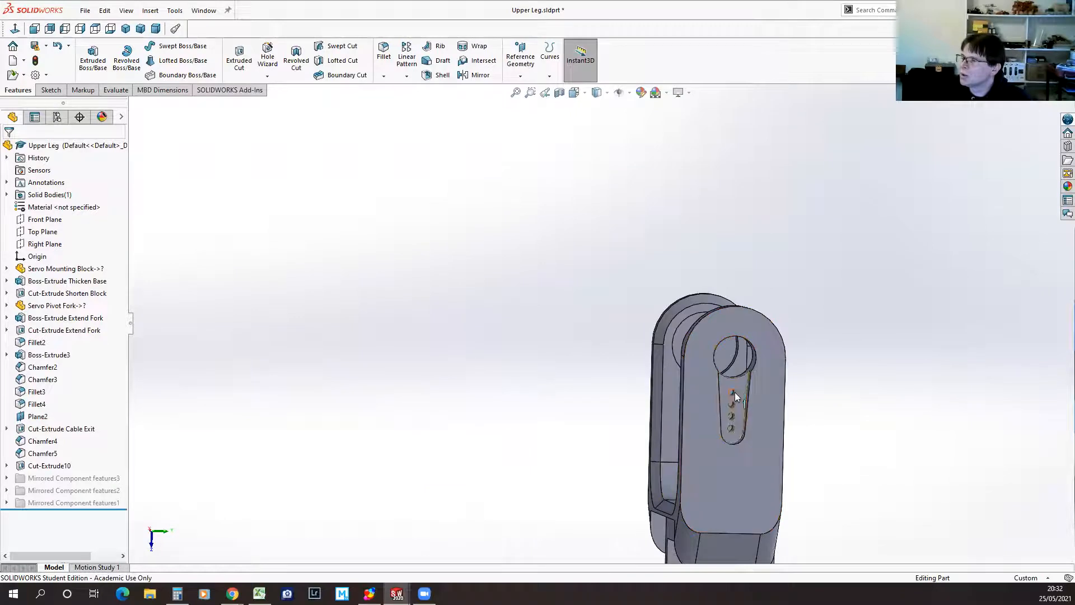
pyautogui.moveTo(514, 431); pyautogui.dragTo(588, 369, button='middle')
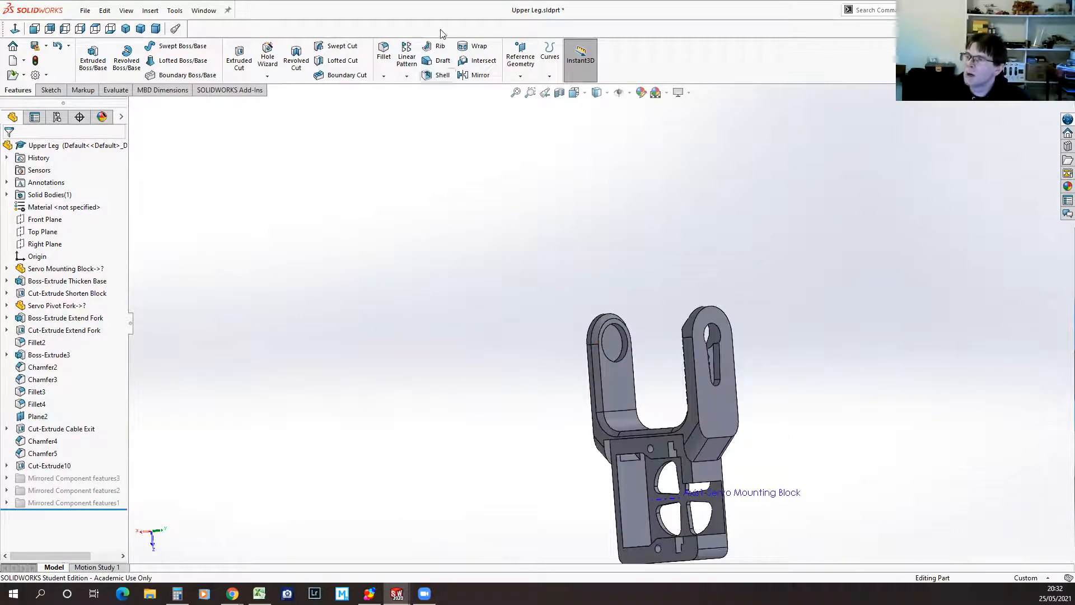
# Step: Switch to Complete Cat.SLDASM and examine the legs and the neck servo joint beneath the head
pyautogui.click(204, 11)
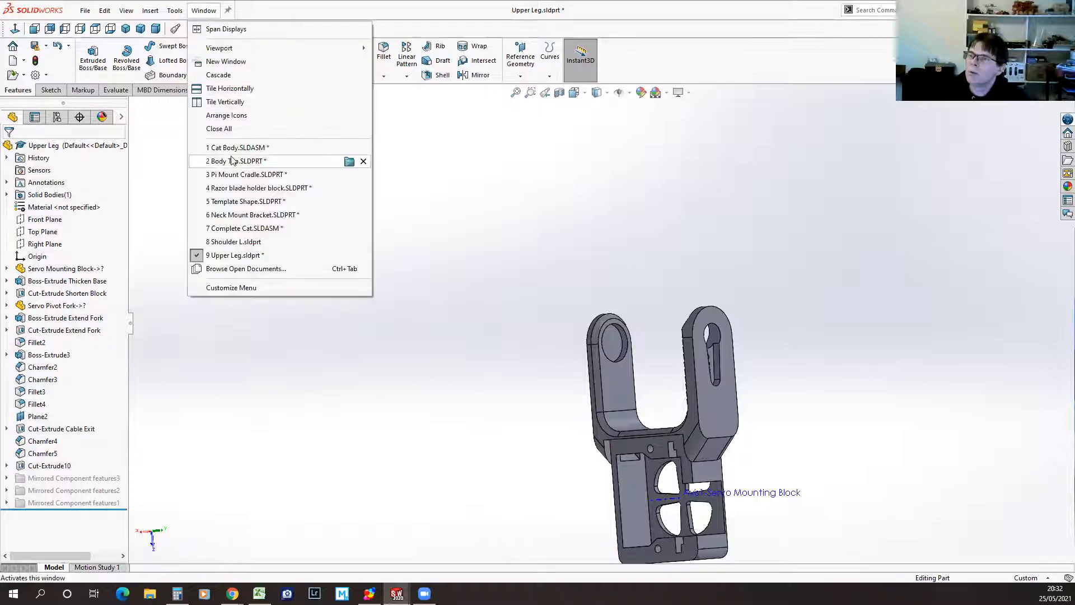
pyautogui.click(234, 228)
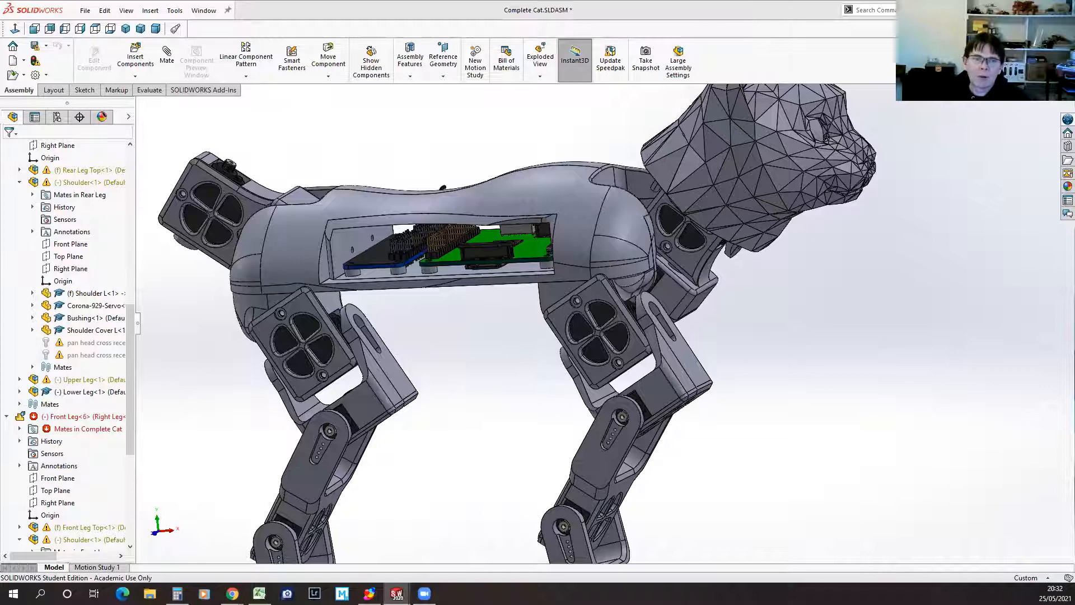
pyautogui.moveTo(509, 461); pyautogui.dragTo(464, 480, button='middle')
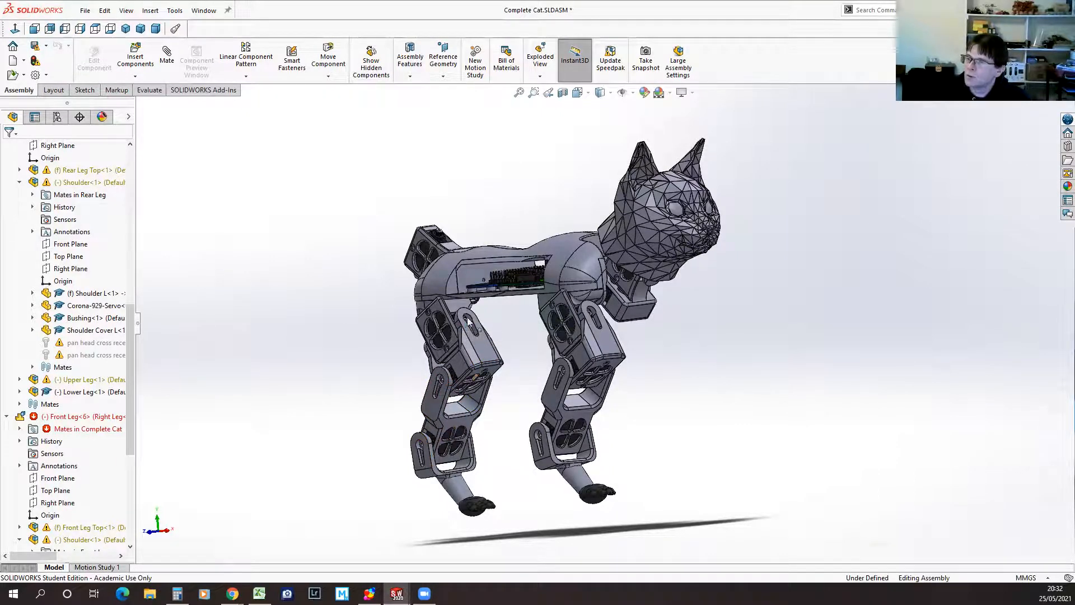
pyautogui.scroll(5, 655, 271)
pyautogui.moveTo(737, 504); pyautogui.dragTo(516, 367, button='middle')
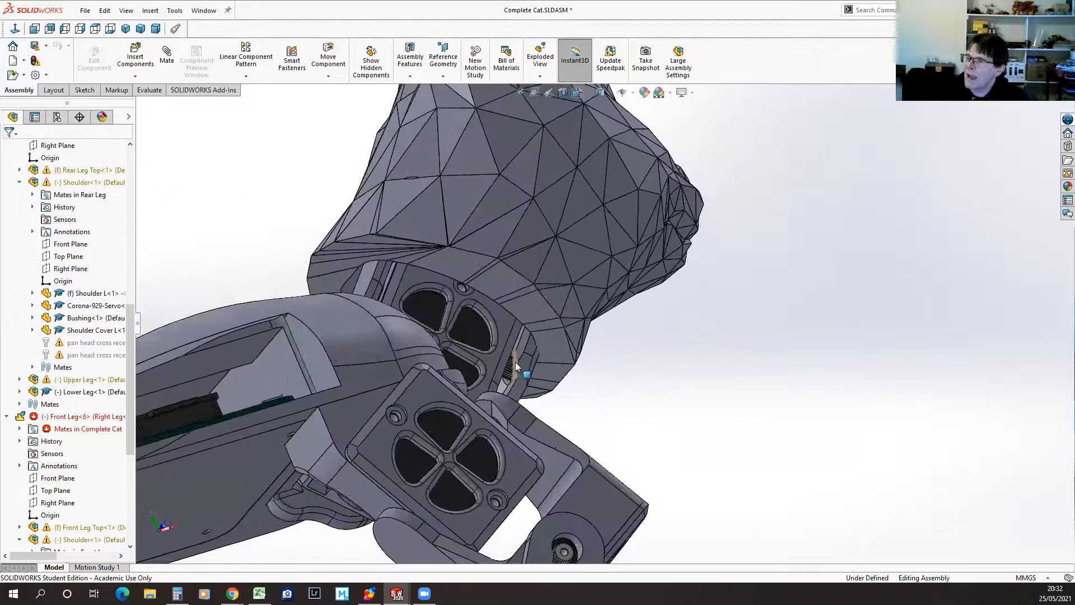
pyautogui.scroll(-6, 483, 352)
pyautogui.moveTo(693, 478); pyautogui.dragTo(505, 460, button='middle')
pyautogui.scroll(5, 468, 384)
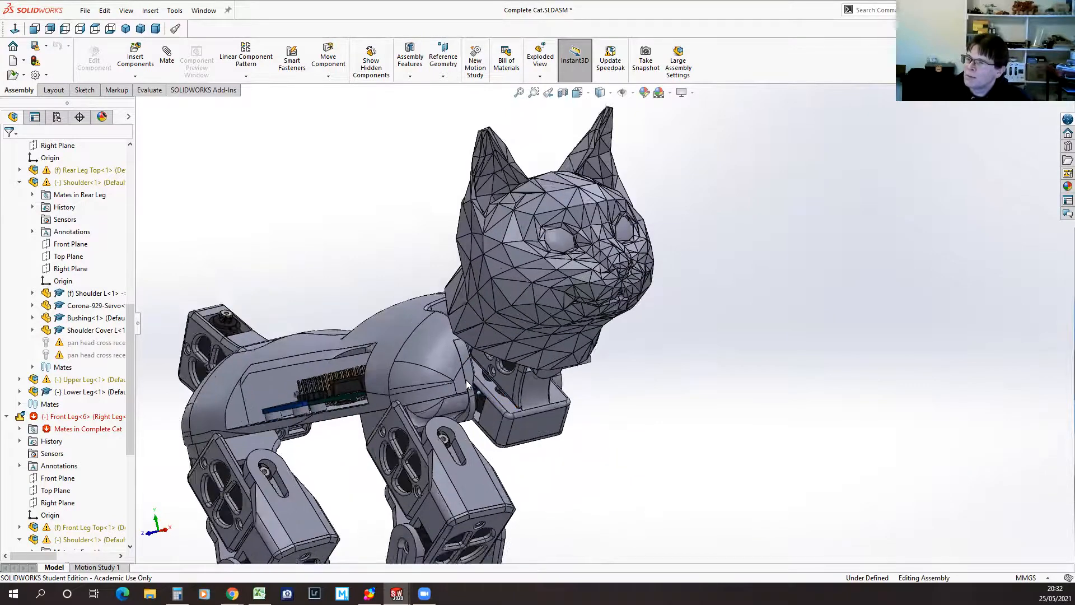
# Step: Examine the tail end of the Complete Cat assembly and select the Tail Mount Bracket's face beside the body shell
pyautogui.scroll(-5, 353, 427)
pyautogui.moveTo(353, 427); pyautogui.dragTo(441, 384, button='middle')
pyautogui.scroll(5, 442, 384)
pyautogui.scroll(-3, 813, 439)
pyautogui.moveTo(813, 439); pyautogui.dragTo(847, 422, button='middle')
pyautogui.scroll(4, 538, 434)
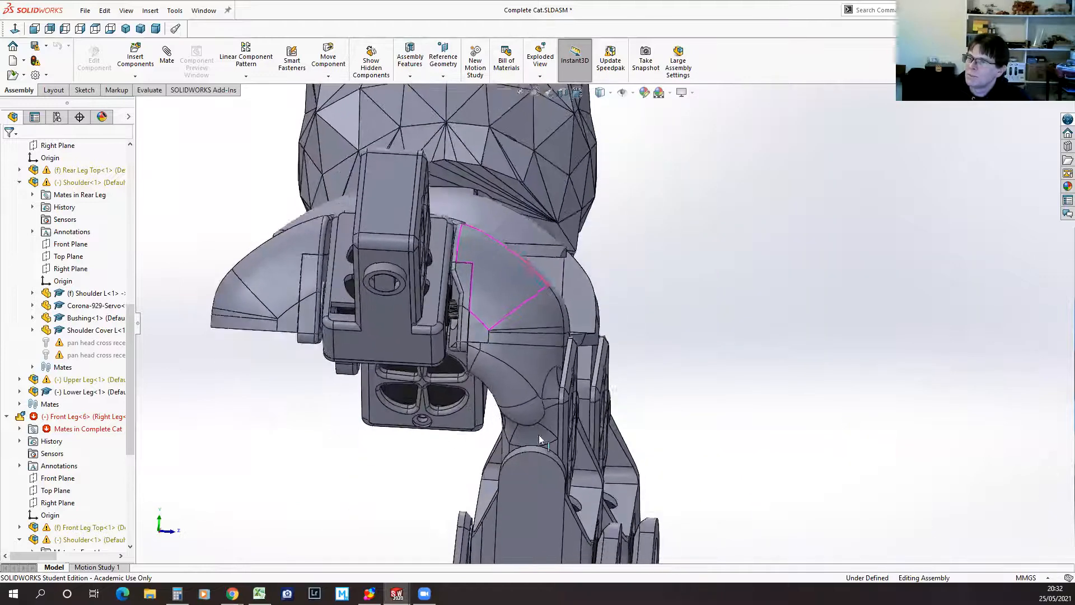
pyautogui.click(311, 284)
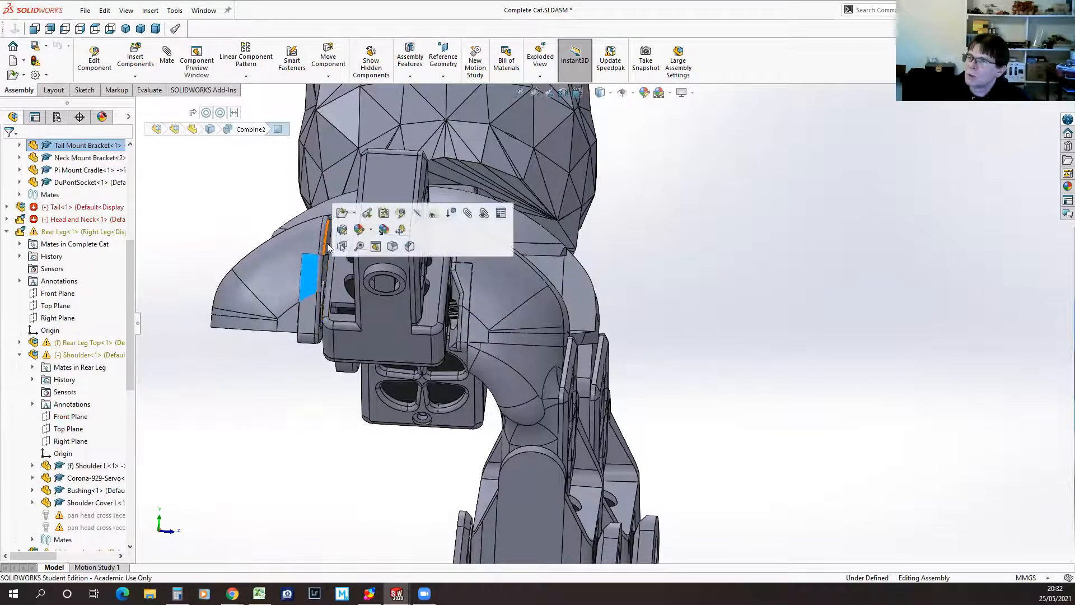
# Step: Switch to Cat Body.SLDASM and open its Neck Mount Bracket part
pyautogui.click(205, 11)
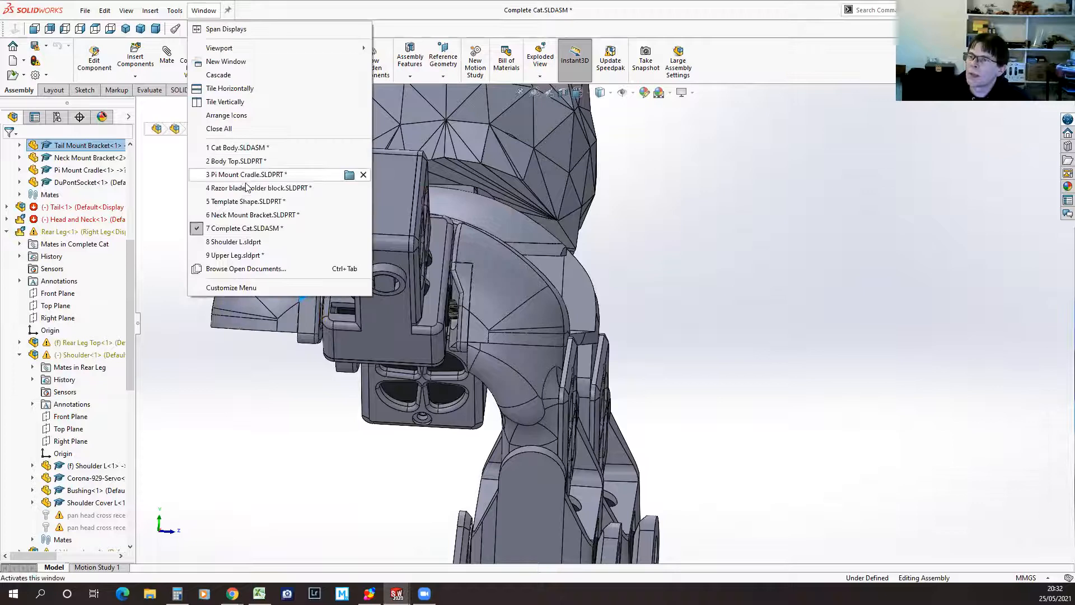
pyautogui.click(234, 149)
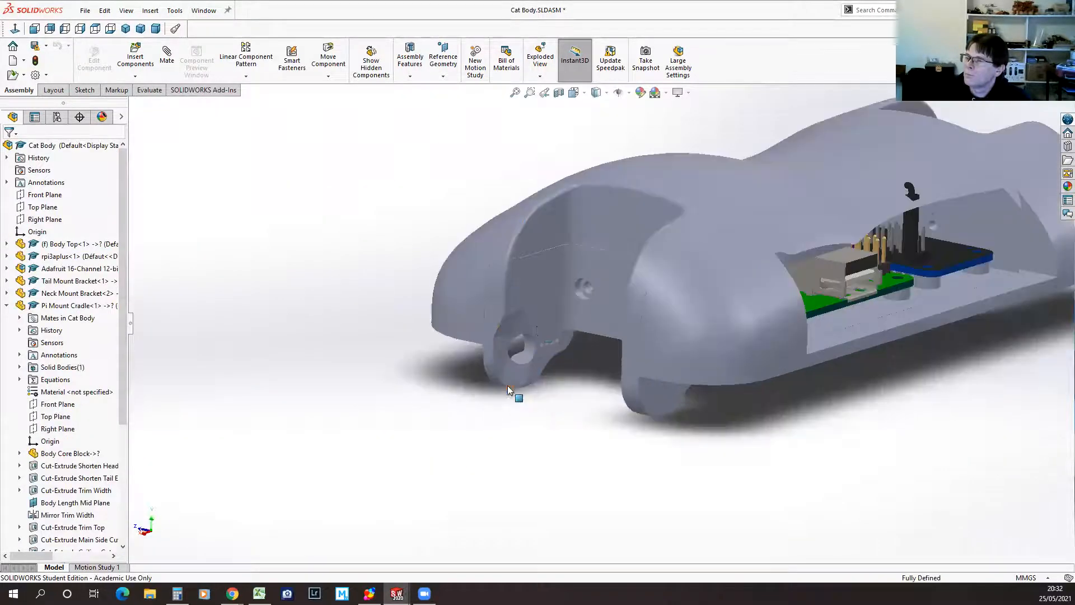
pyautogui.click(519, 283)
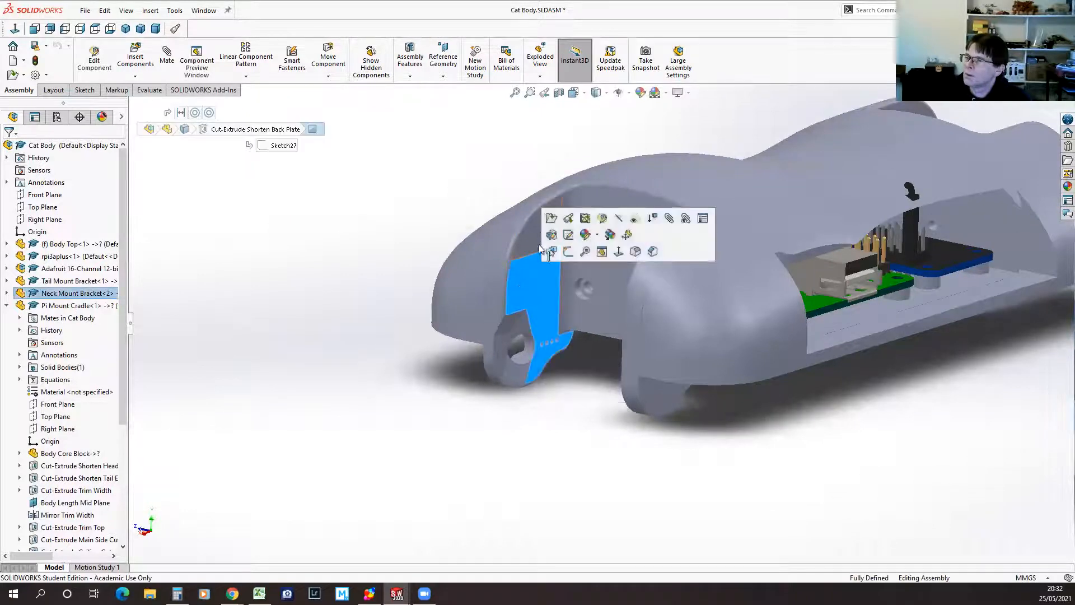
pyautogui.click(551, 218)
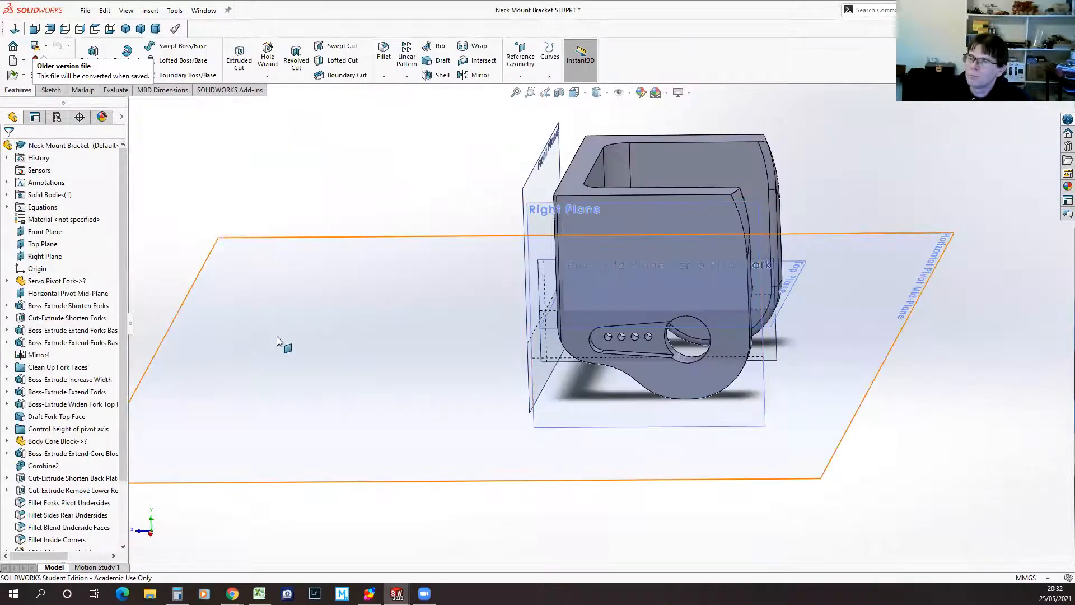
# Step: Roll the Neck Mount Bracket's feature history back to just after the inserted Servo Pivot Fork part
pyautogui.moveTo(266, 402); pyautogui.dragTo(556, 321, button='middle')
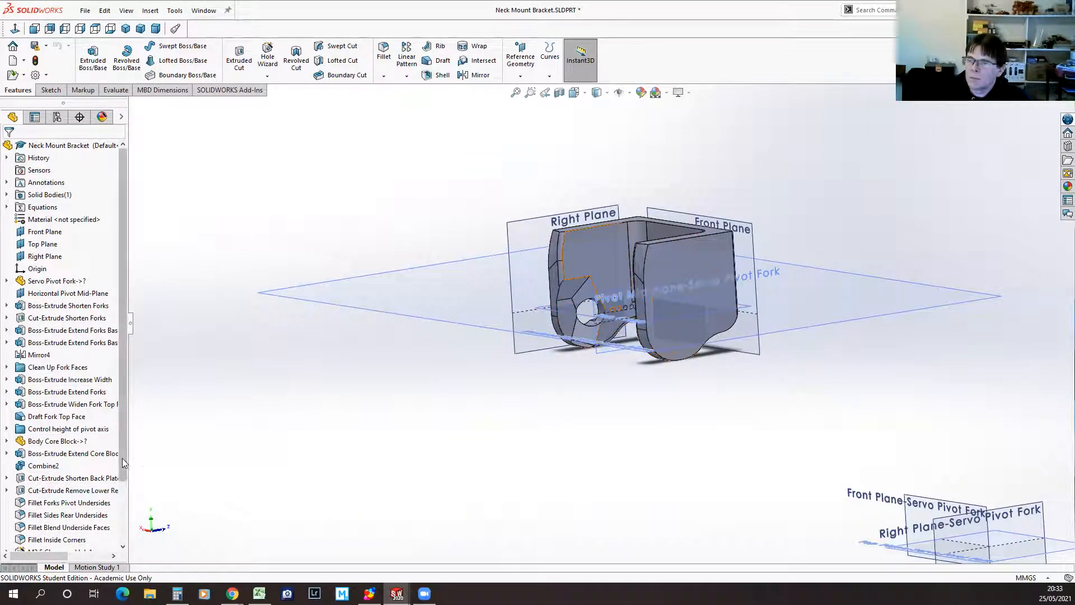
pyautogui.scroll(-2, 100, 543)
pyautogui.moveTo(99, 545); pyautogui.dragTo(87, 213)
pyautogui.moveTo(712, 307); pyautogui.dragTo(648, 535, button='middle')
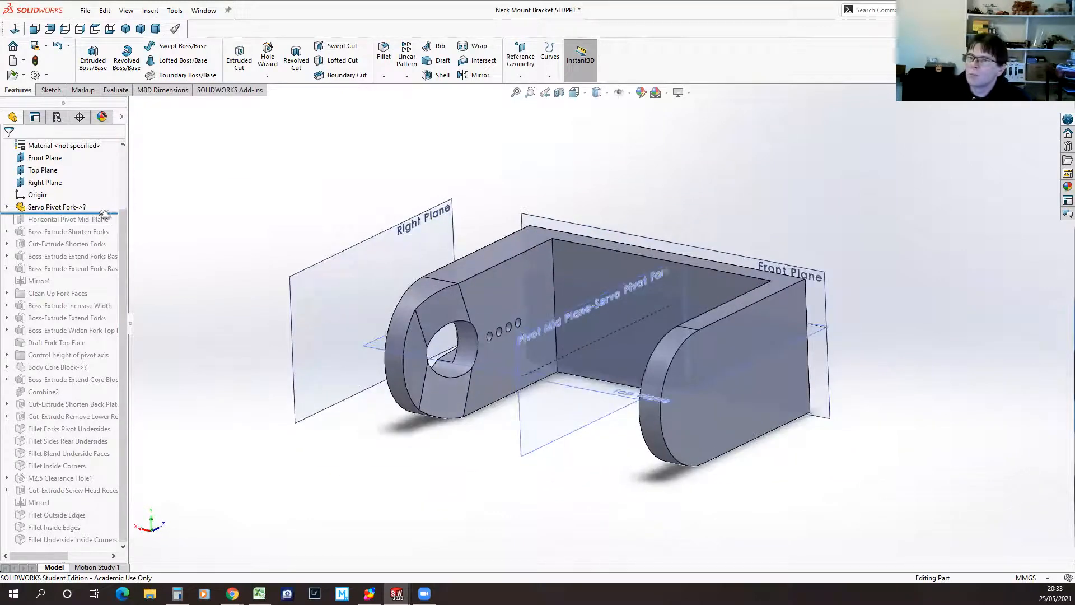
# Step: Roll the Neck Mount Bracket's history forward through the fork features to include the inserted Body Core Block, and view the whole model
pyautogui.moveTo(101, 244); pyautogui.dragTo(95, 361)
pyautogui.moveTo(498, 405); pyautogui.dragTo(528, 456, button='middle')
pyautogui.moveTo(105, 360); pyautogui.dragTo(104, 373)
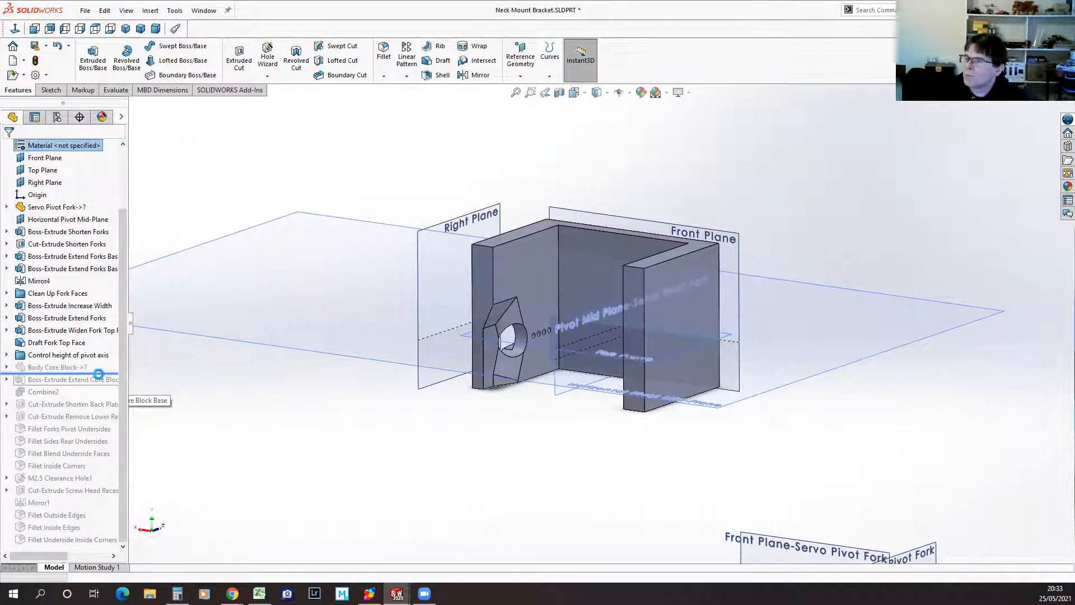
pyautogui.press('f')
pyautogui.moveTo(807, 446); pyautogui.dragTo(843, 446, button='middle')
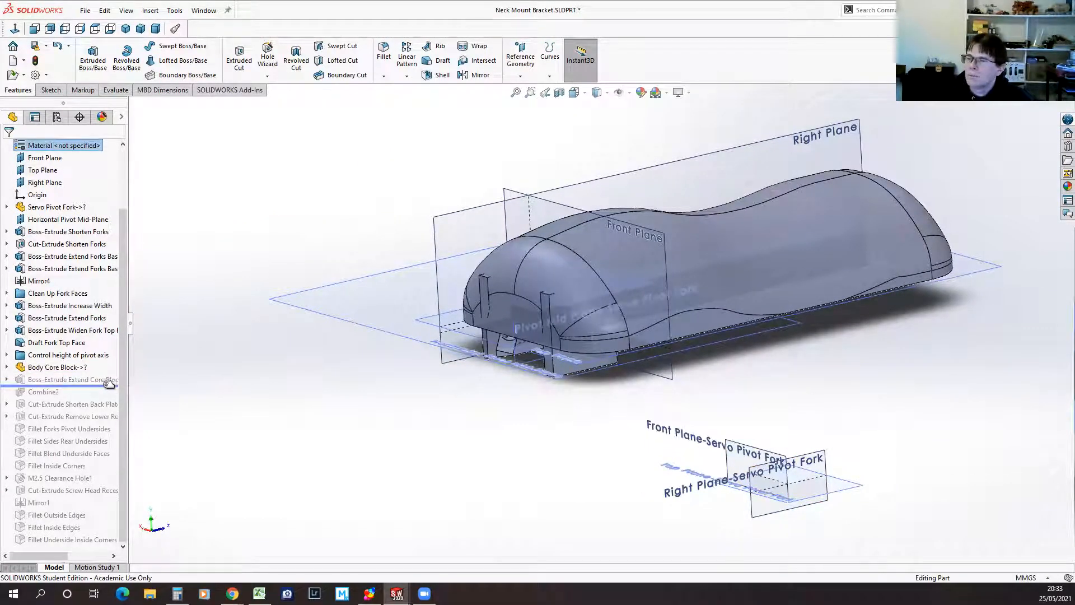
# Step: Compare the Neck Mount Bracket's fork shape before the inserted Body Core Block and after the Combine2 feature
pyautogui.moveTo(104, 393); pyautogui.dragTo(104, 397)
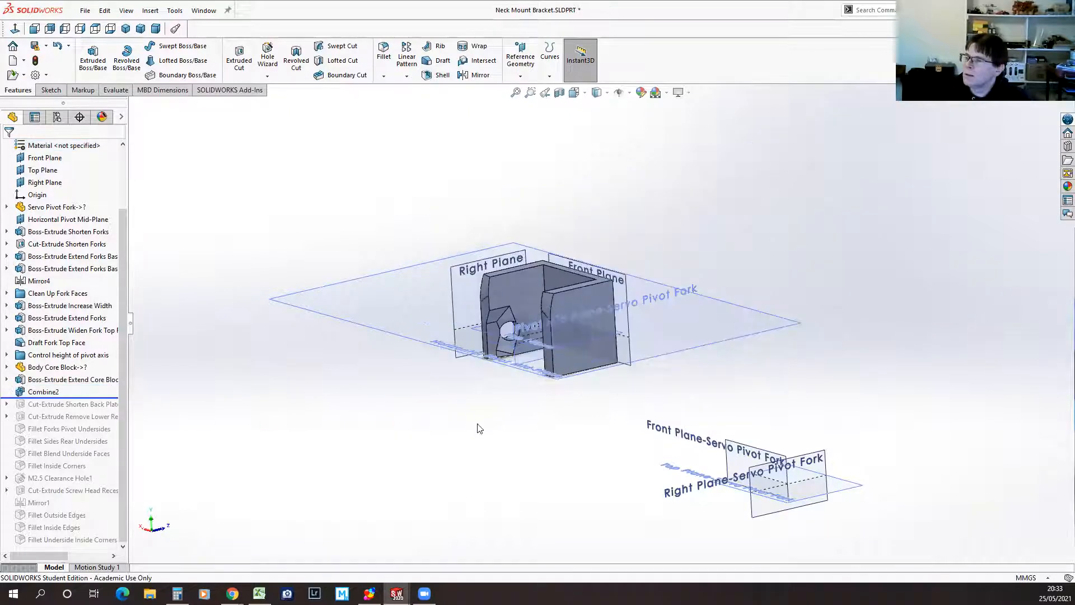
pyautogui.scroll(-5, 565, 290)
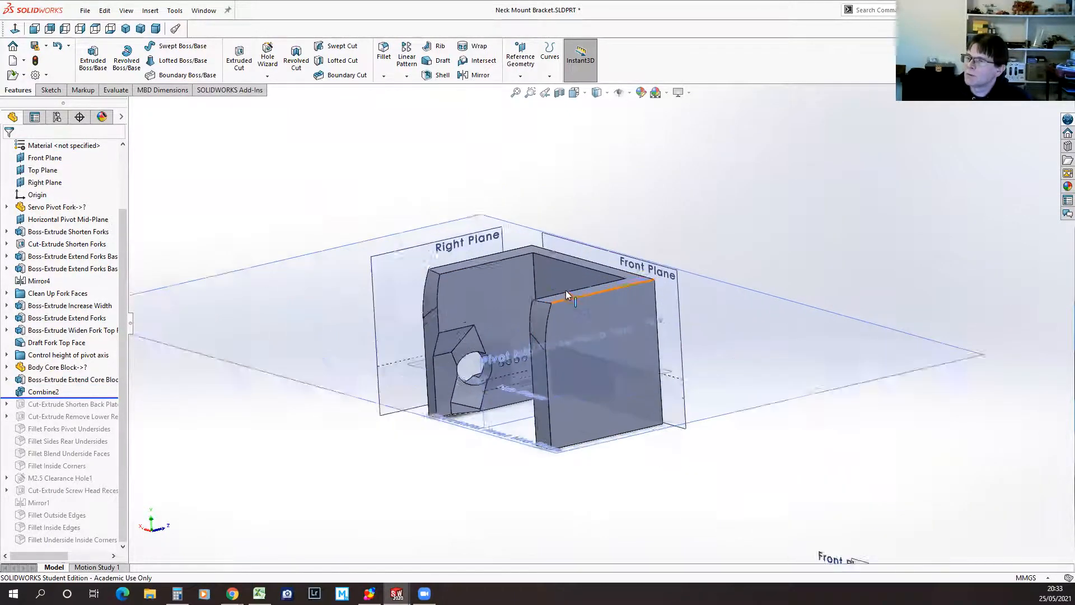
pyautogui.moveTo(91, 397); pyautogui.dragTo(91, 362)
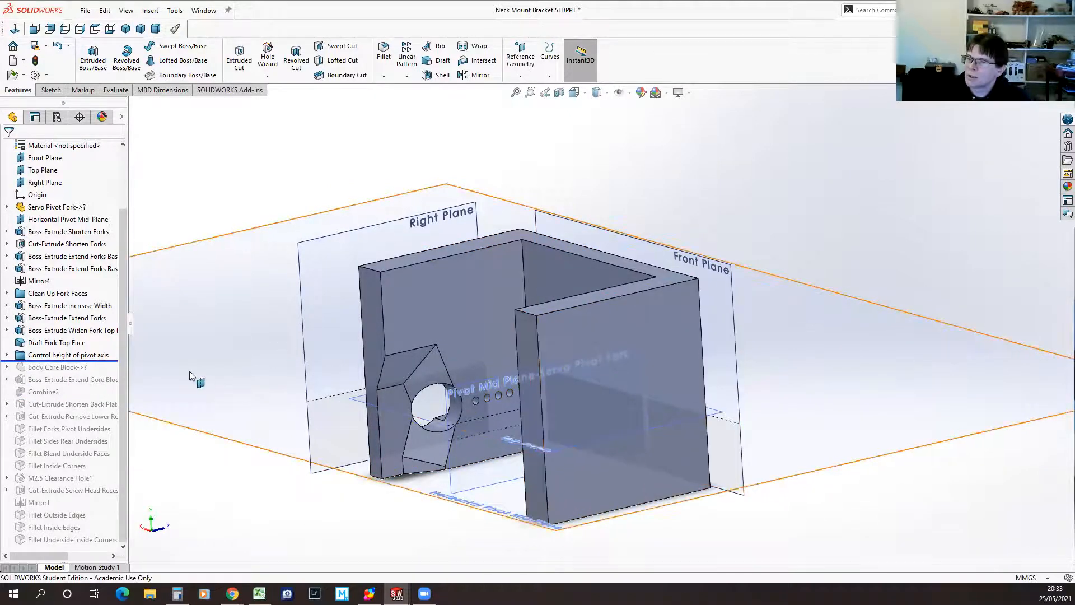
pyautogui.moveTo(108, 359); pyautogui.dragTo(98, 399)
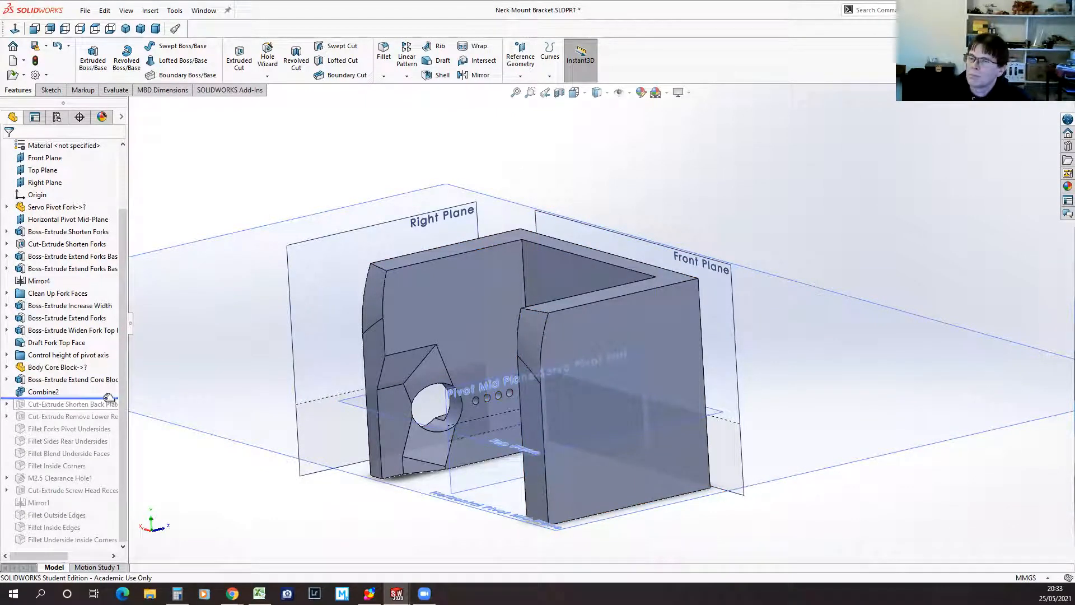
# Step: Roll the Neck Mount Bracket's feature history forward to the end and return to Cat Body.SLDASM
pyautogui.moveTo(108, 397); pyautogui.dragTo(104, 533)
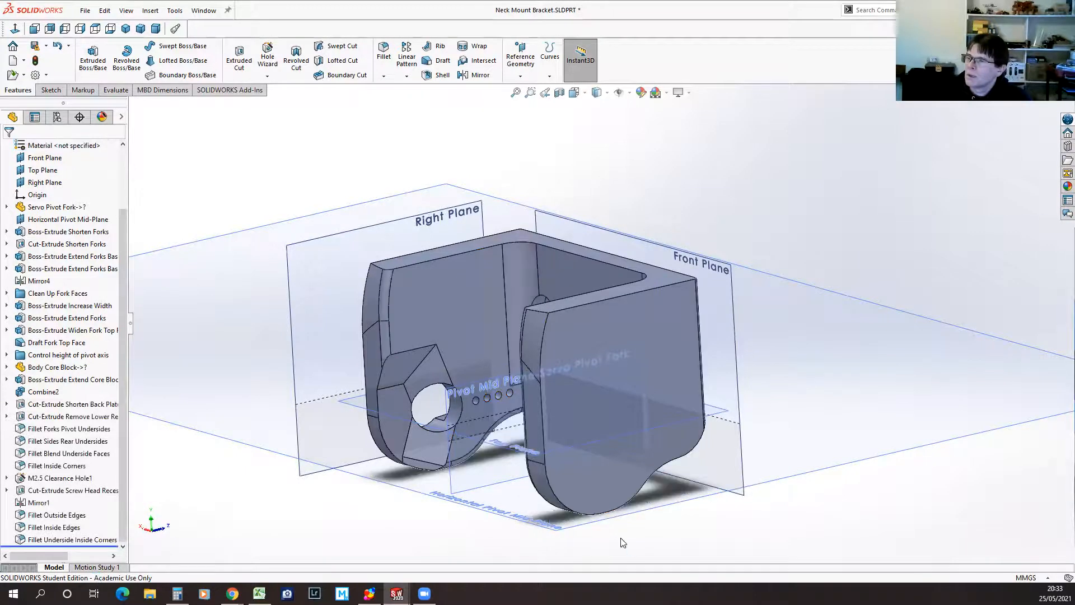
pyautogui.moveTo(607, 463); pyautogui.dragTo(282, 46, button='middle')
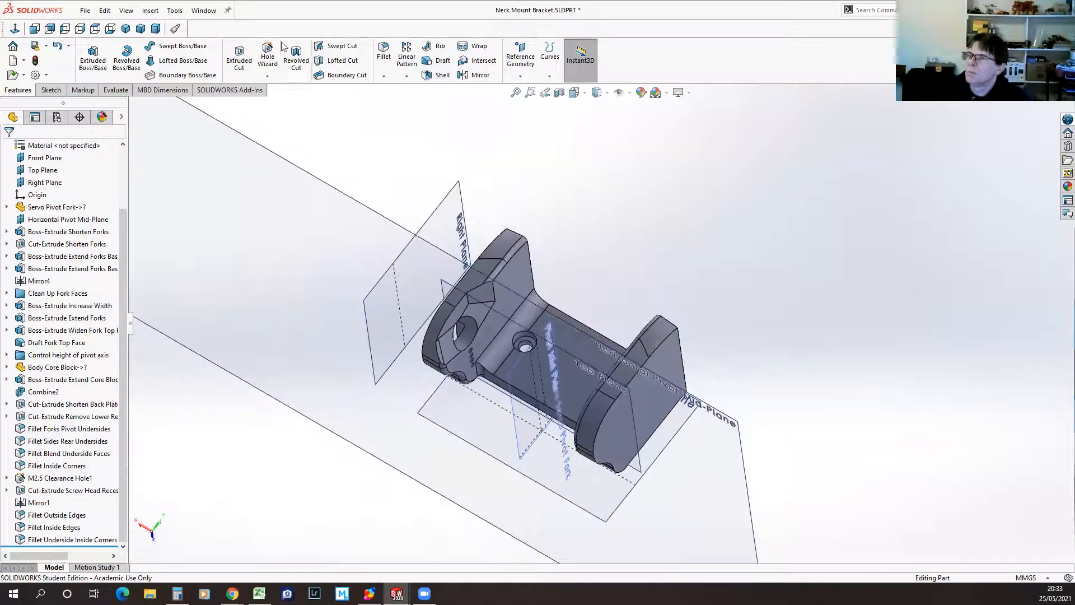
pyautogui.click(197, 11)
pyautogui.click(239, 149)
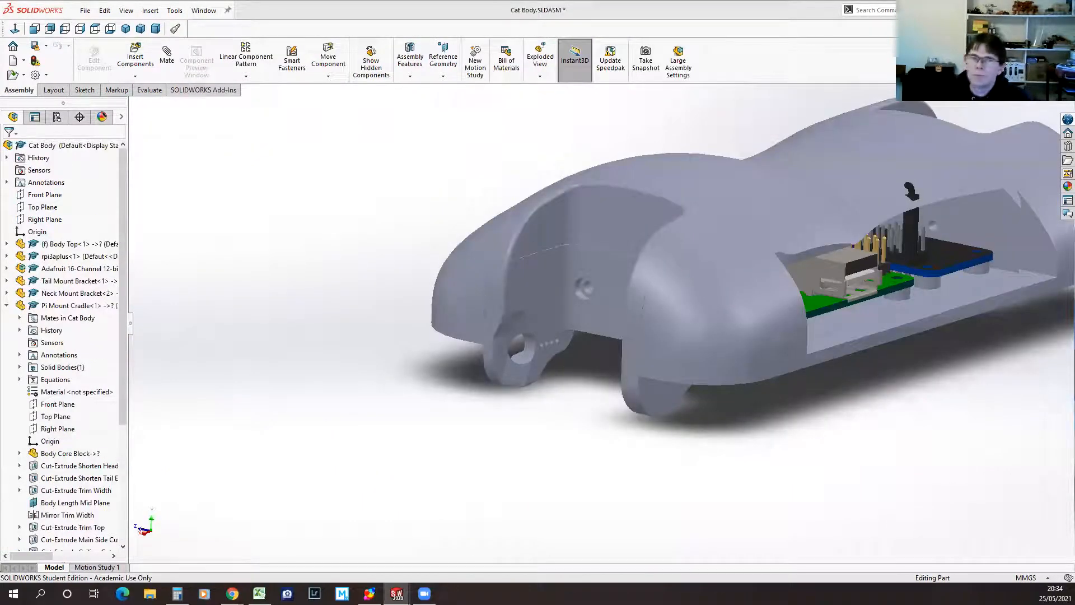
# Step: Highlight the Neck Mount Bracket in the Cat Body assembly and examine how it fits into the front of the body
pyautogui.scroll(-3, 609, 309)
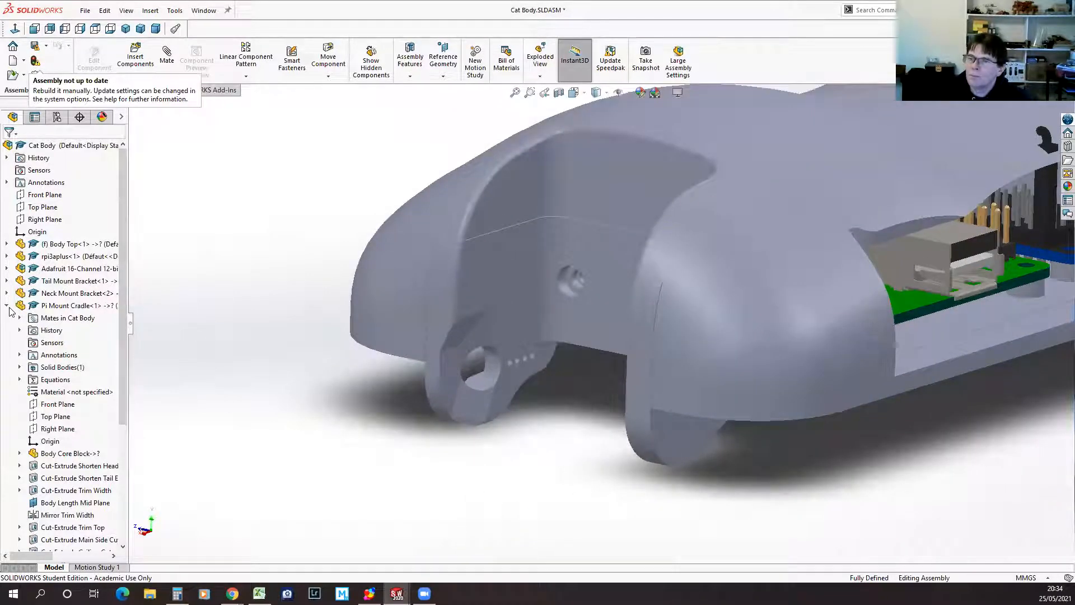
pyautogui.click(63, 283)
pyautogui.scroll(5, 443, 430)
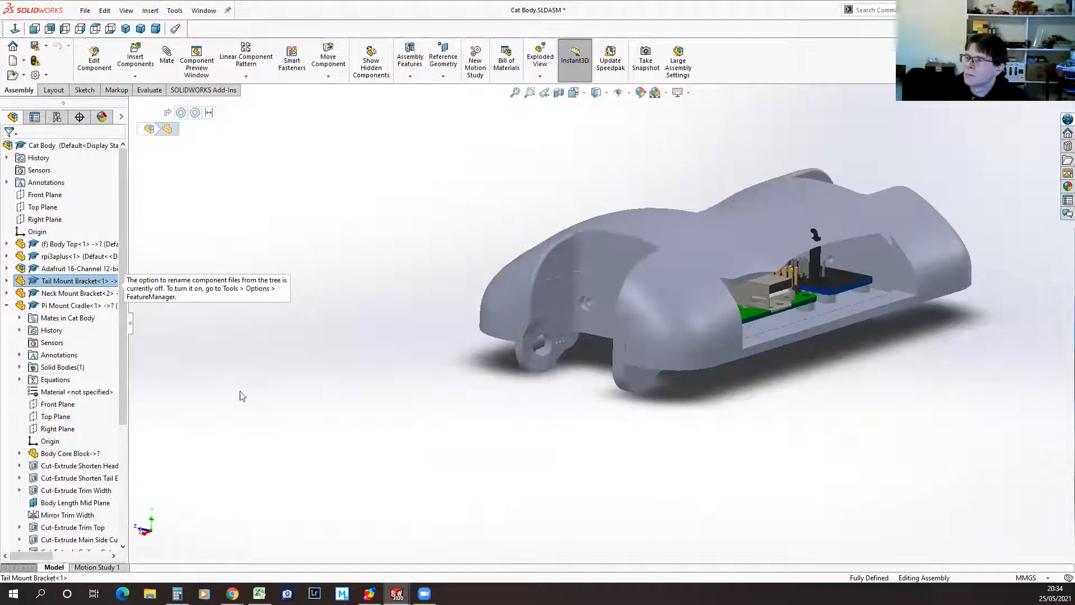
pyautogui.click(62, 293)
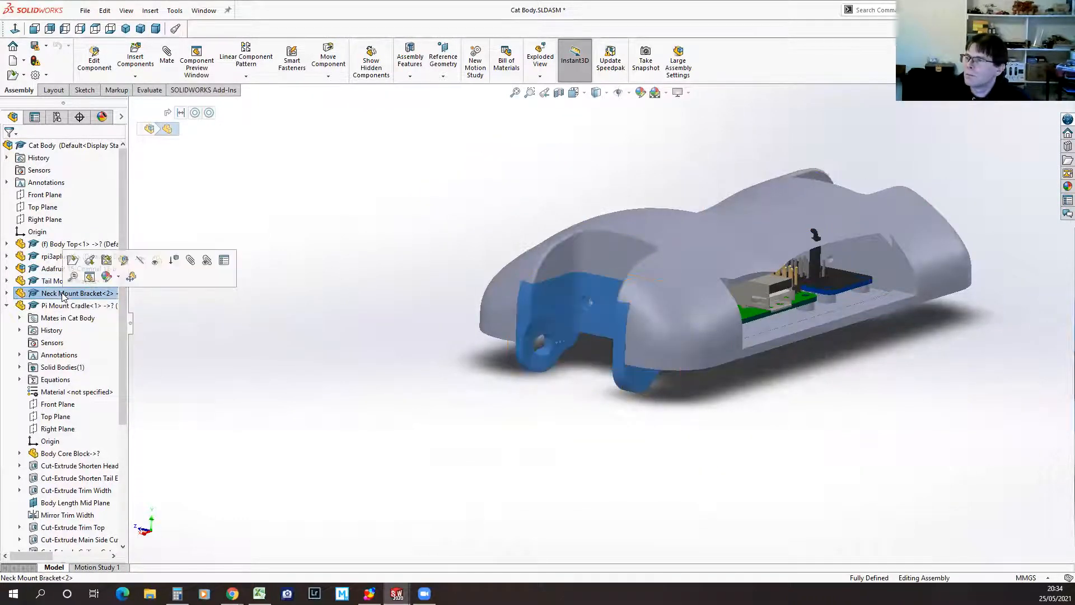
pyautogui.moveTo(695, 462); pyautogui.dragTo(526, 298, button='middle')
pyautogui.scroll(-5, 527, 298)
pyautogui.moveTo(442, 506); pyautogui.dragTo(705, 495, button='middle')
pyautogui.scroll(3, 461, 451)
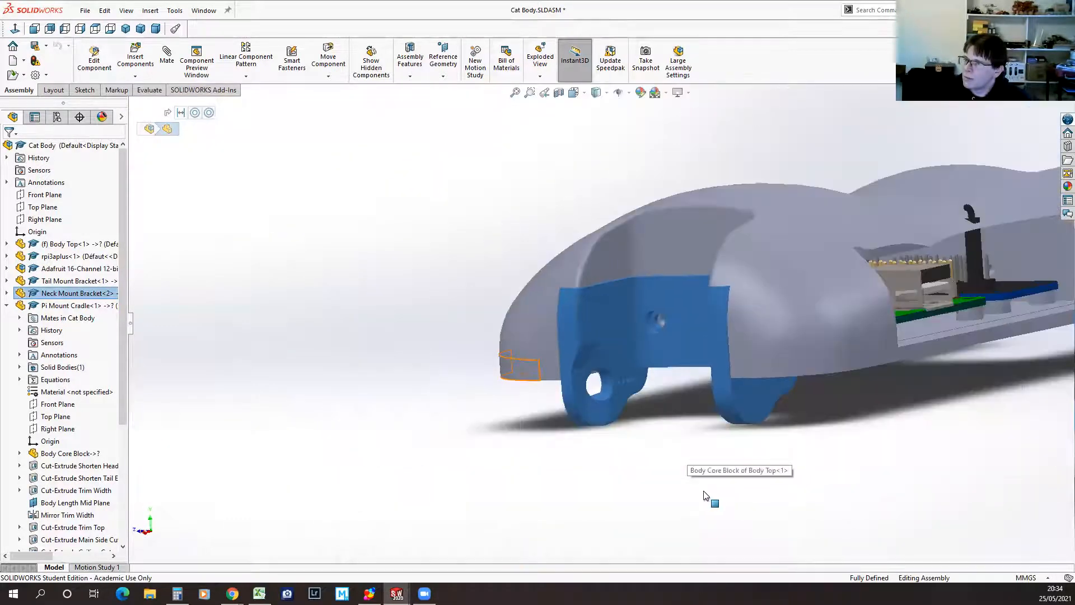
# Step: Clear the bracket selection, examine the whole Cat Body assembly, and collapse the Pi Mount Cradle's feature list
pyautogui.scroll(3, 704, 495)
pyautogui.click(829, 442)
pyautogui.moveTo(835, 471); pyautogui.dragTo(866, 477, button='middle')
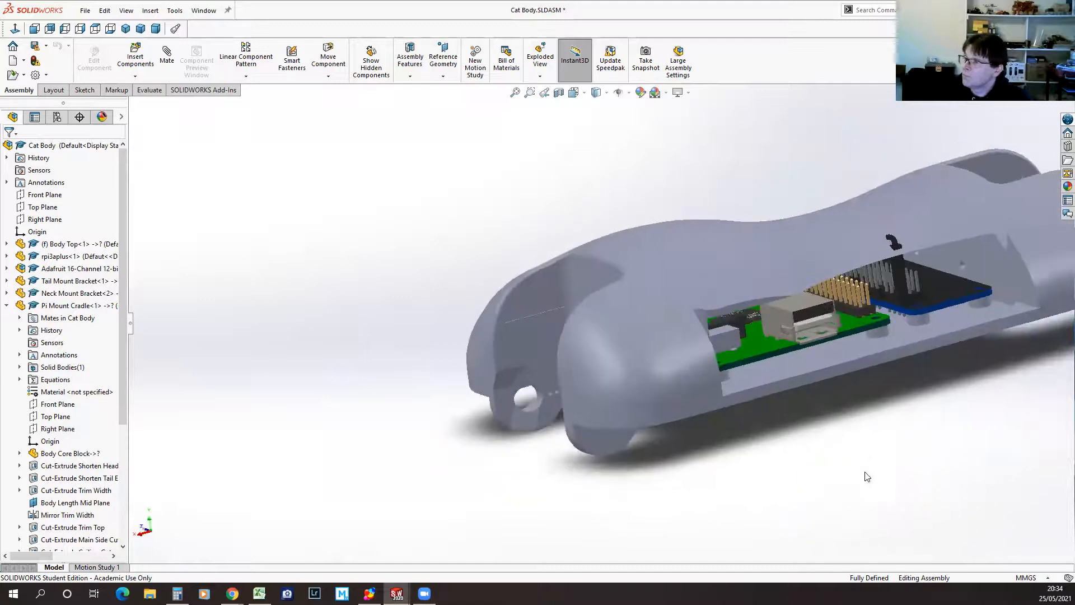
pyautogui.scroll(2, 734, 411)
pyautogui.scroll(-2, 938, 381)
pyautogui.scroll(3, 396, 264)
pyautogui.scroll(-2, 383, 226)
pyautogui.moveTo(793, 458); pyautogui.dragTo(659, 473, button='middle')
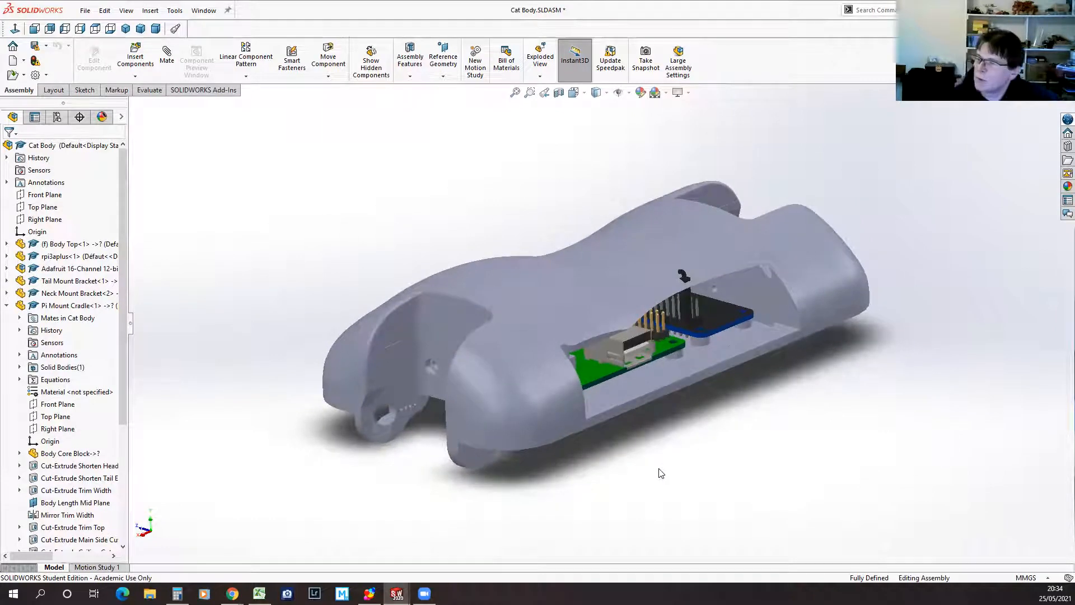
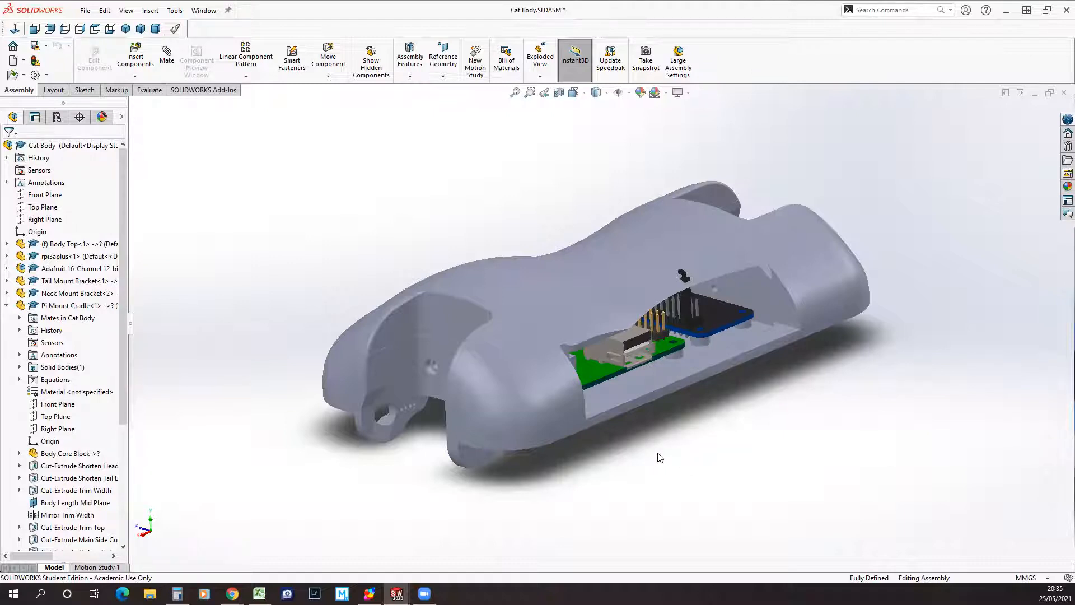
pyautogui.click(6, 307)
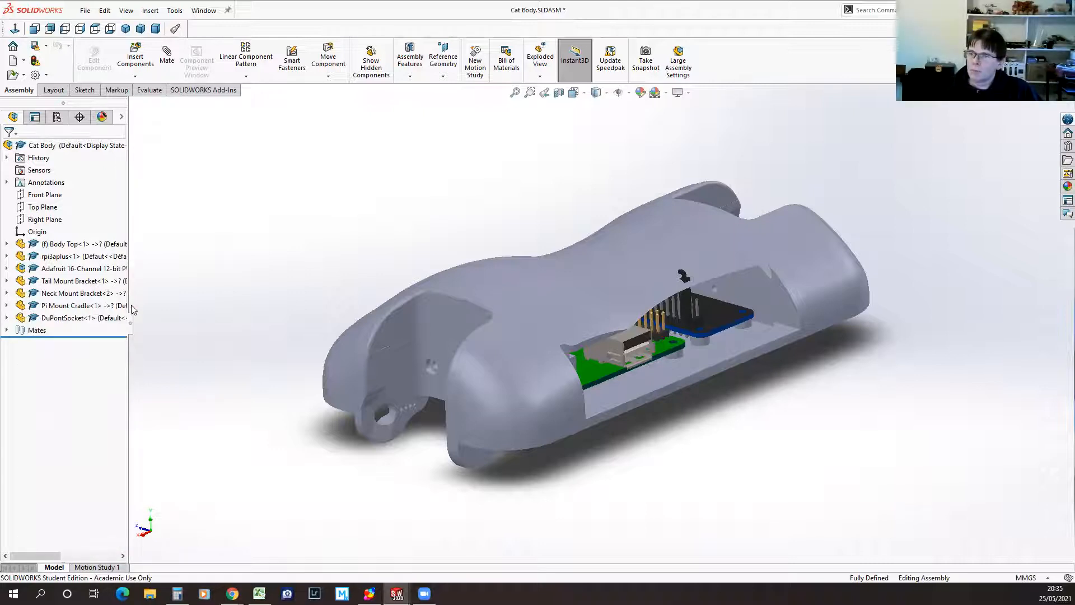
# Step: Open Cat Head.sldprt from the Honey folder and inspect its contents
pyautogui.click(176, 10)
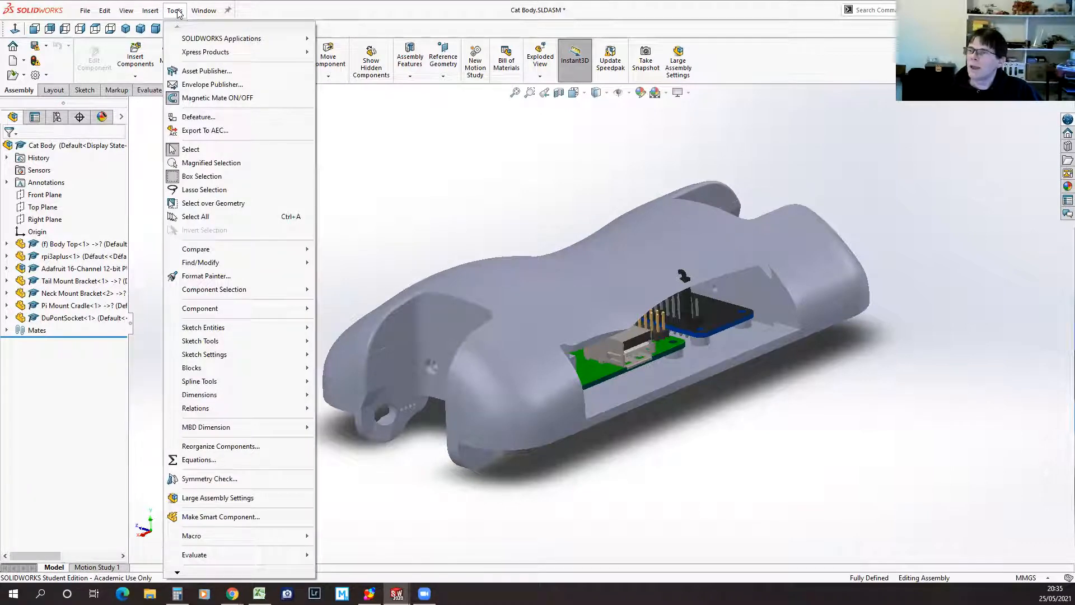
pyautogui.moveTo(85, 12)
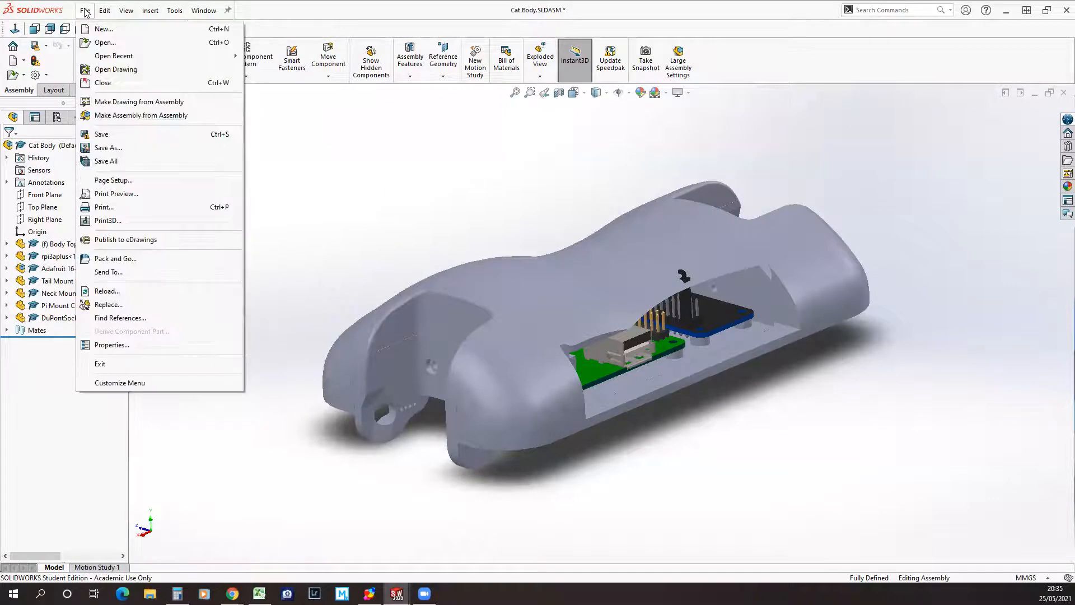
pyautogui.click(106, 43)
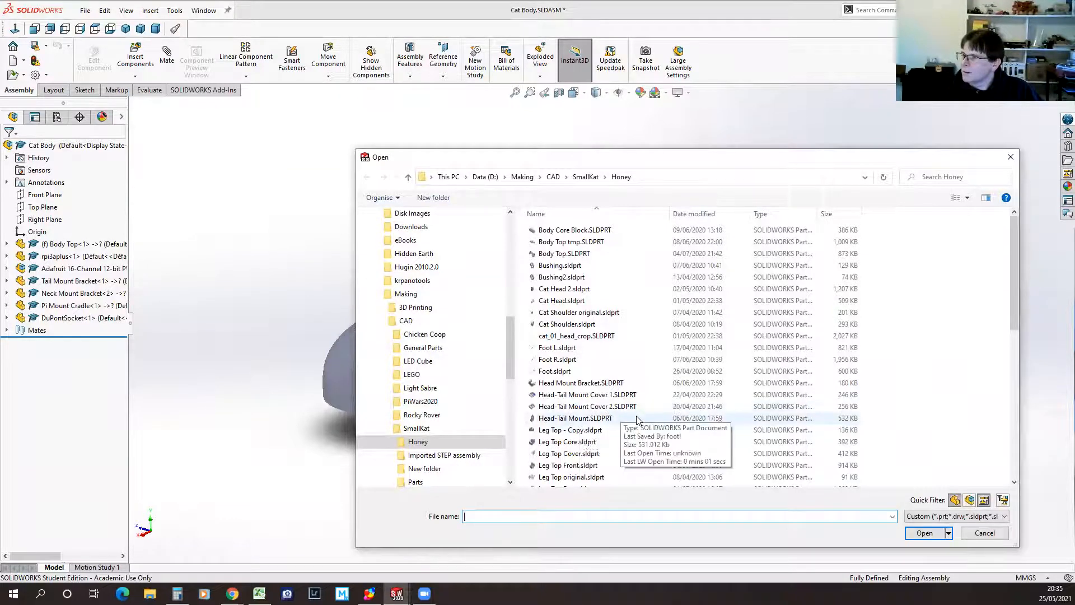
pyautogui.scroll(-2, 636, 420)
pyautogui.scroll(-8, 637, 420)
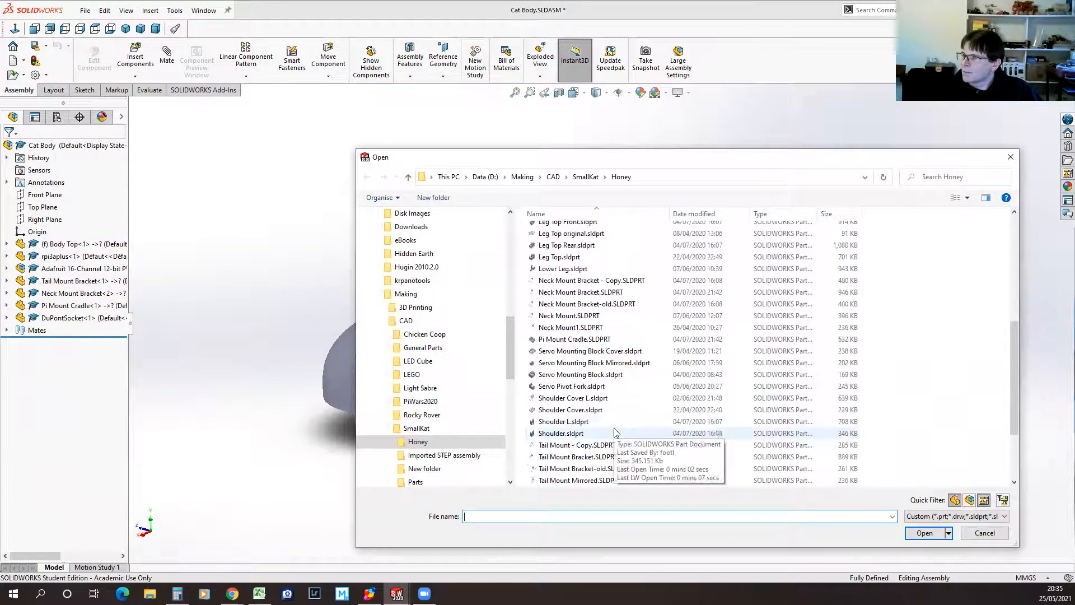
pyautogui.scroll(7, 612, 429)
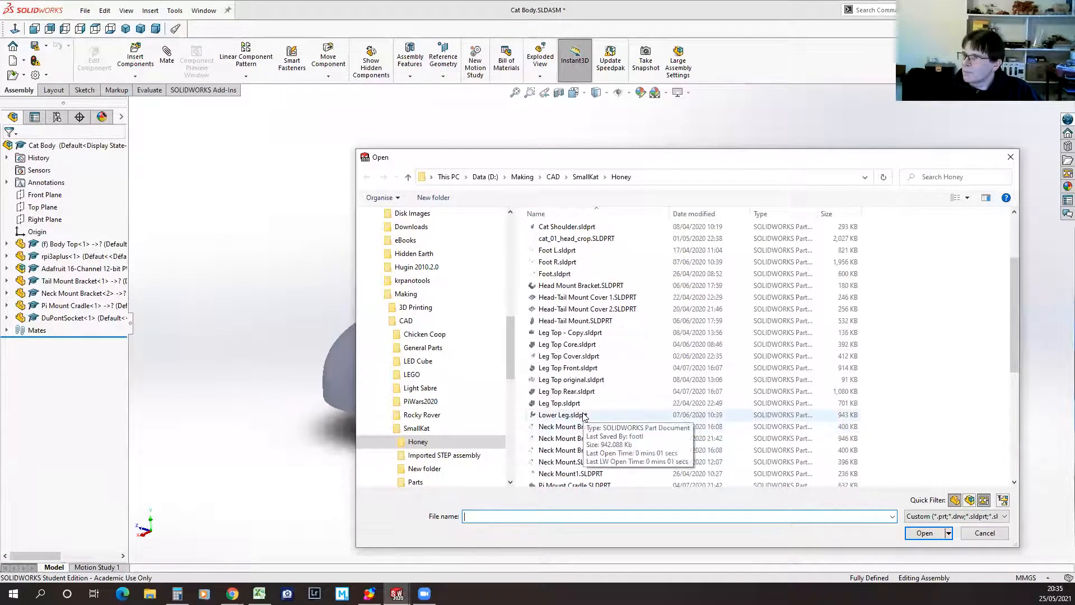
pyautogui.scroll(2, 583, 415)
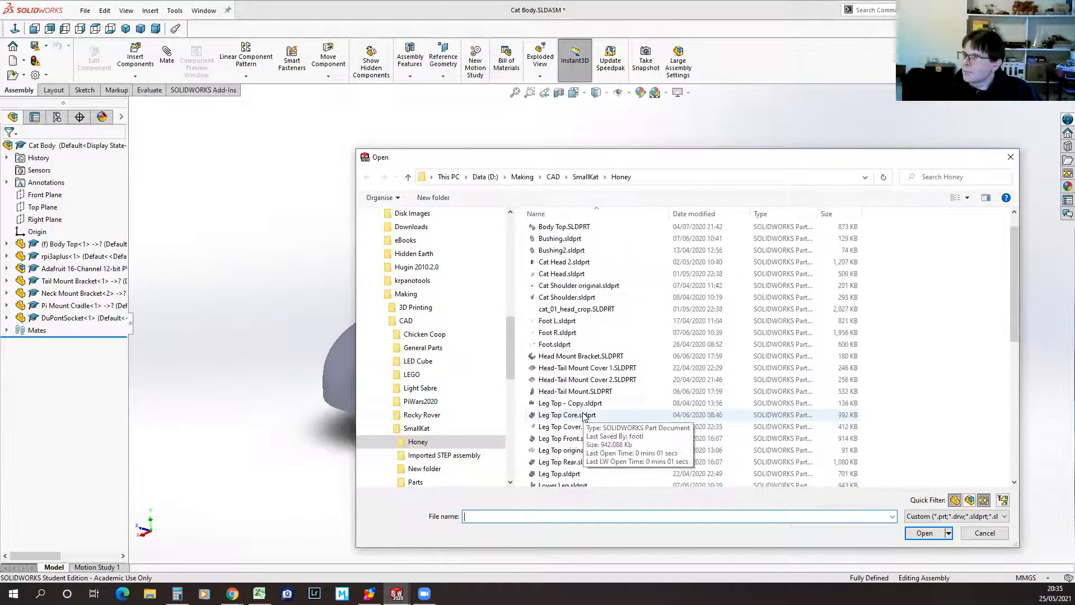
pyautogui.scroll(1, 583, 416)
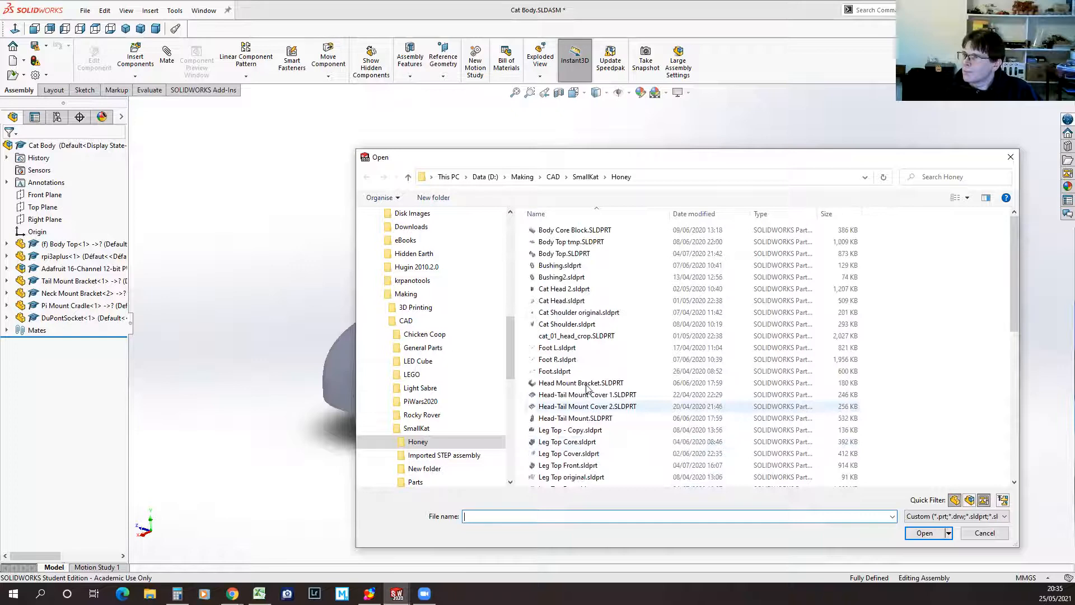
pyautogui.click(561, 301)
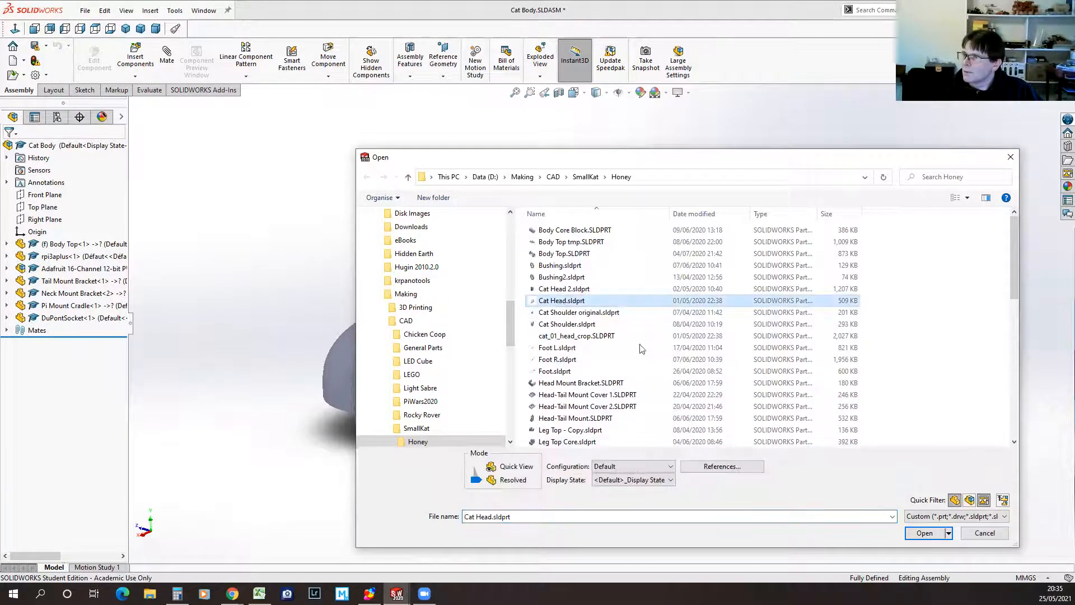
pyautogui.click(925, 533)
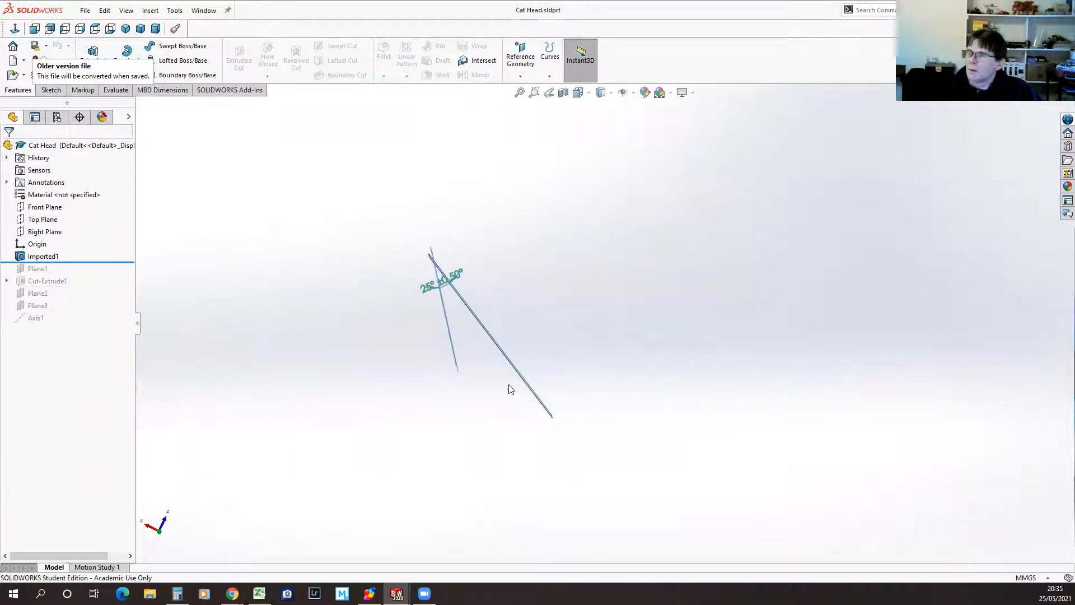
pyautogui.scroll(3, 510, 382)
pyautogui.scroll(-2, 789, 308)
pyautogui.scroll(2, 541, 316)
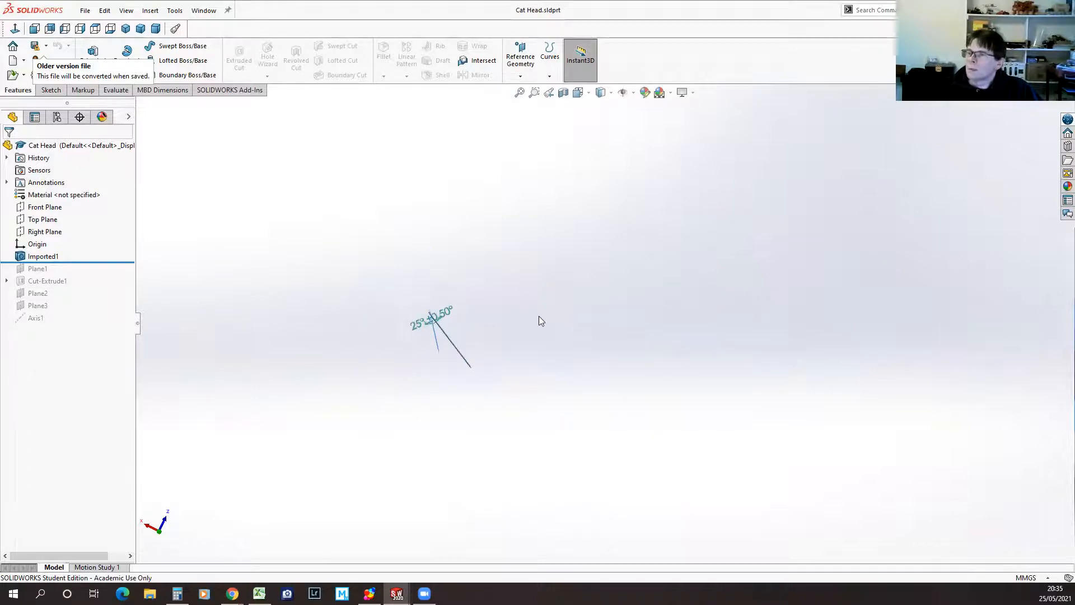
# Step: Switch to the open assembly Complete Cat.SLDASM
pyautogui.click(85, 10)
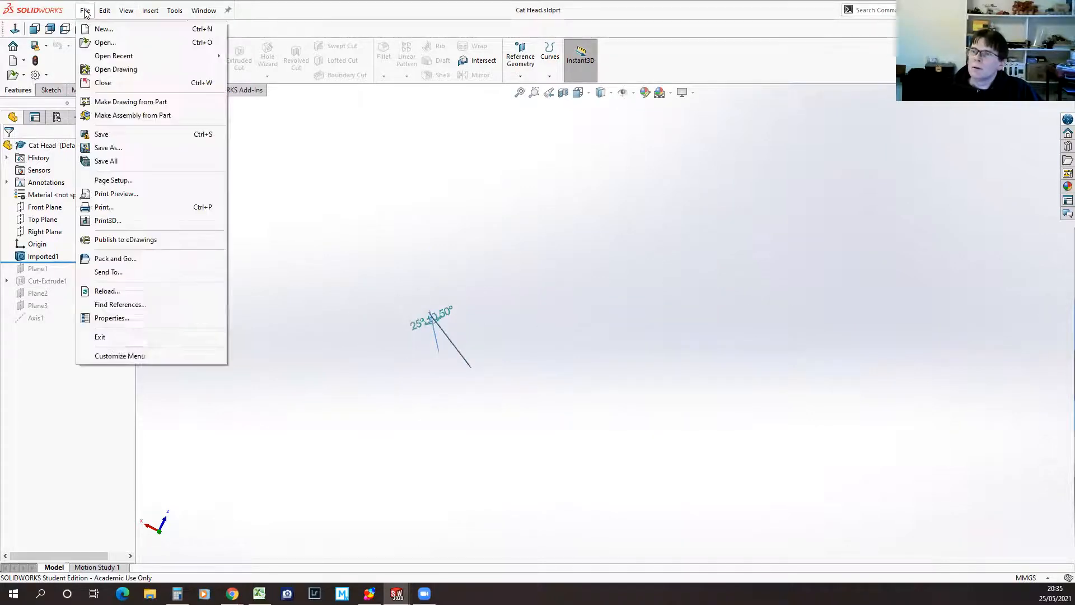
pyautogui.press('Escape')
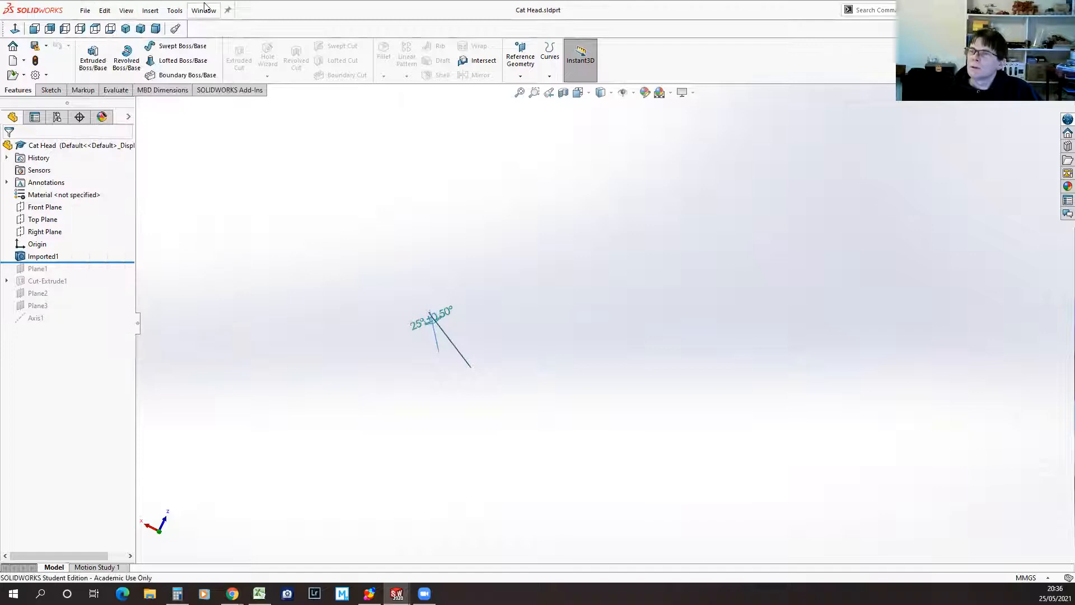
pyautogui.click(203, 10)
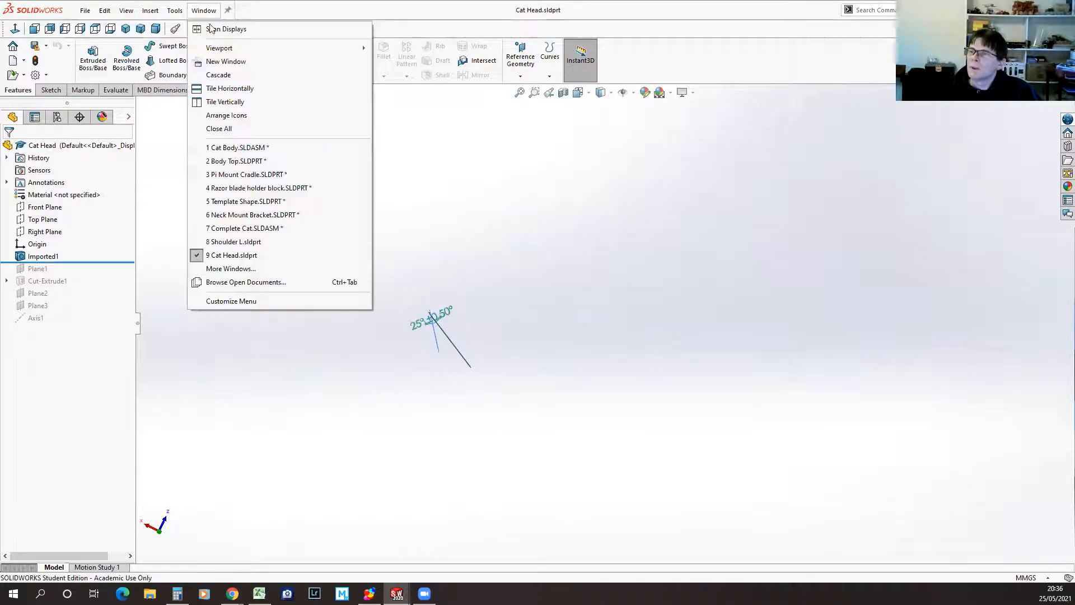
pyautogui.click(236, 228)
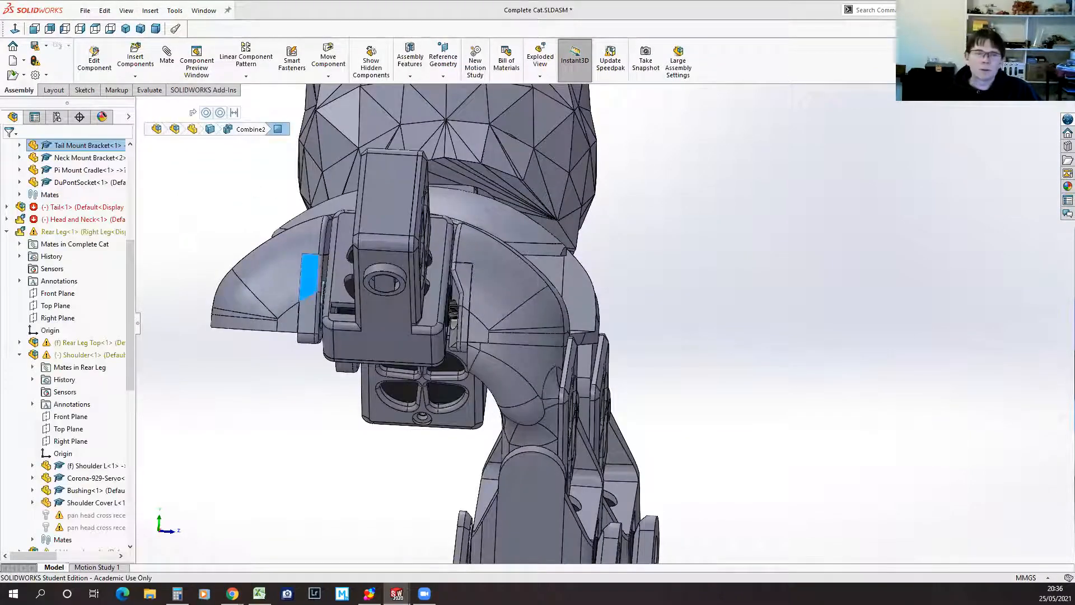
# Step: Open the Cat Head 2 part from the assembly, declining feature recognition and accepting the older-version notice
pyautogui.click(557, 174)
pyautogui.click(591, 109)
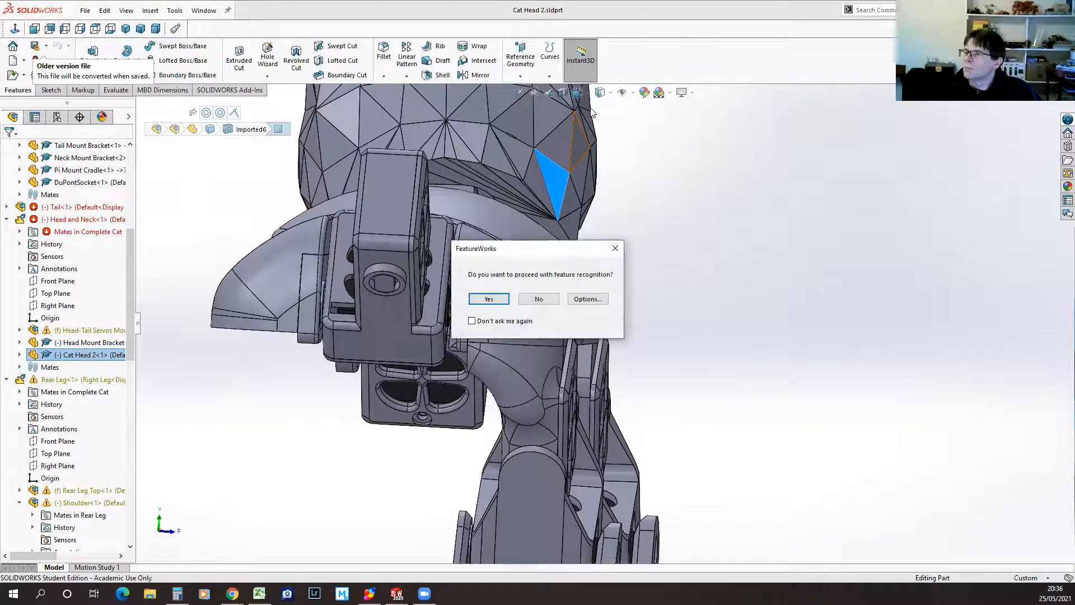
pyautogui.click(533, 299)
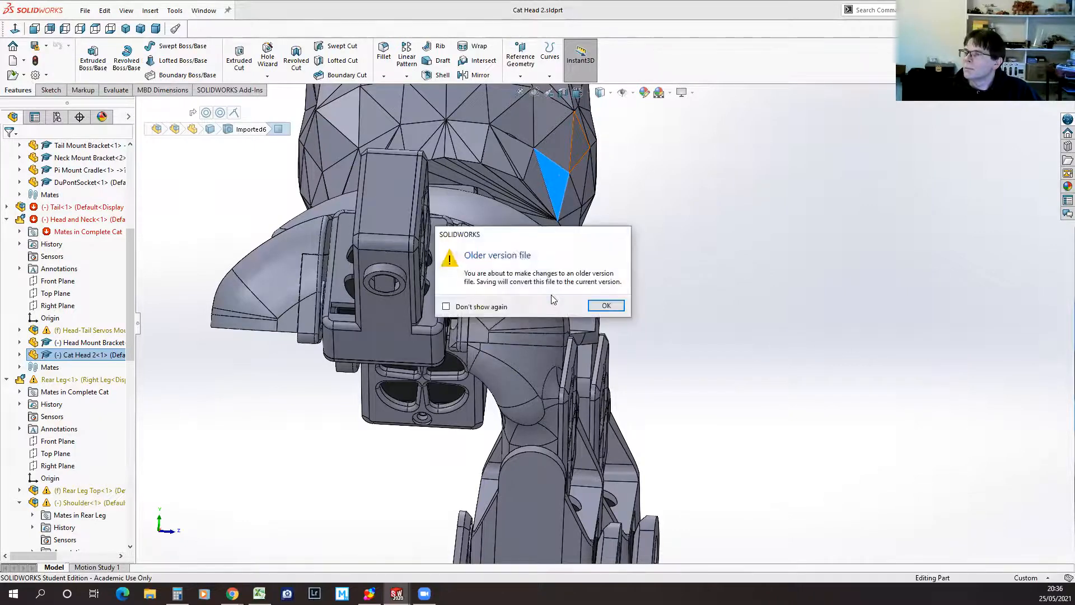
pyautogui.click(622, 308)
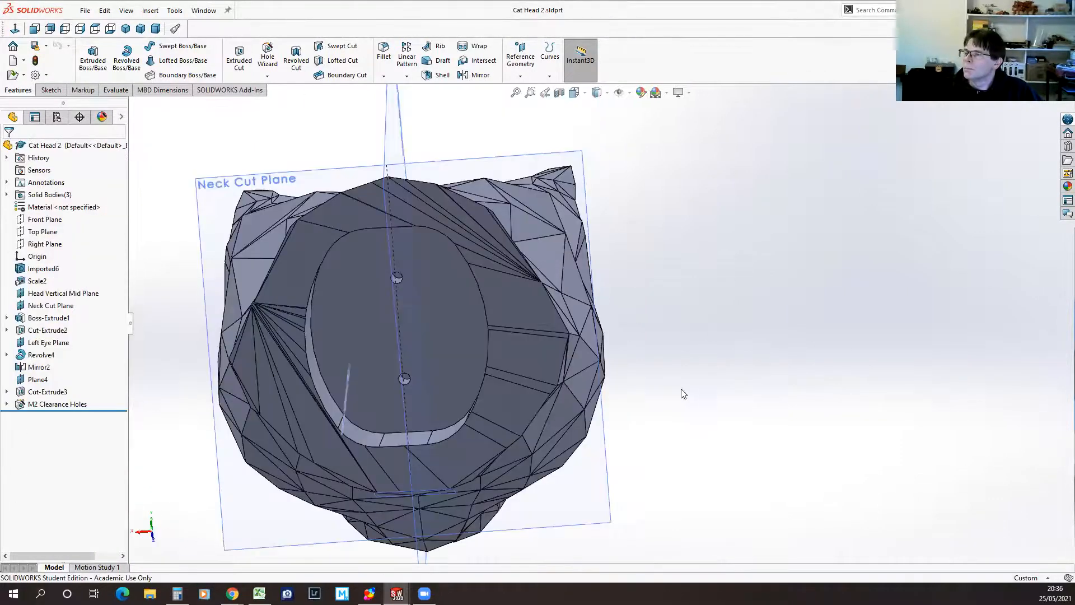
# Step: Hide the displayed reference planes of the cat head and examine its face and the two holes in the neck recess
pyautogui.scroll(4, 616, 414)
pyautogui.moveTo(378, 385); pyautogui.dragTo(580, 413, button='middle')
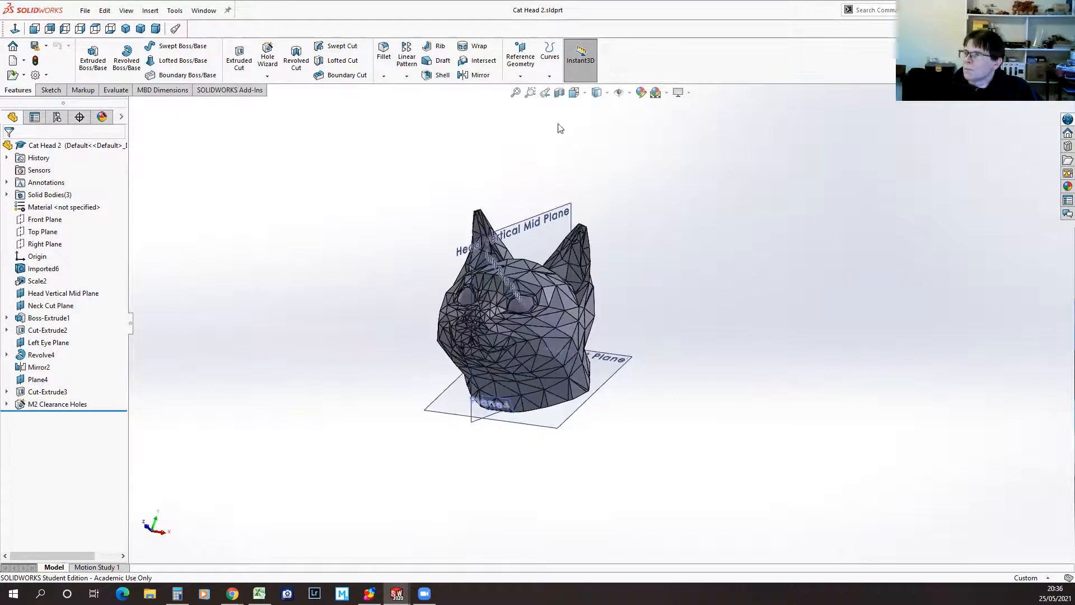
pyautogui.click(619, 92)
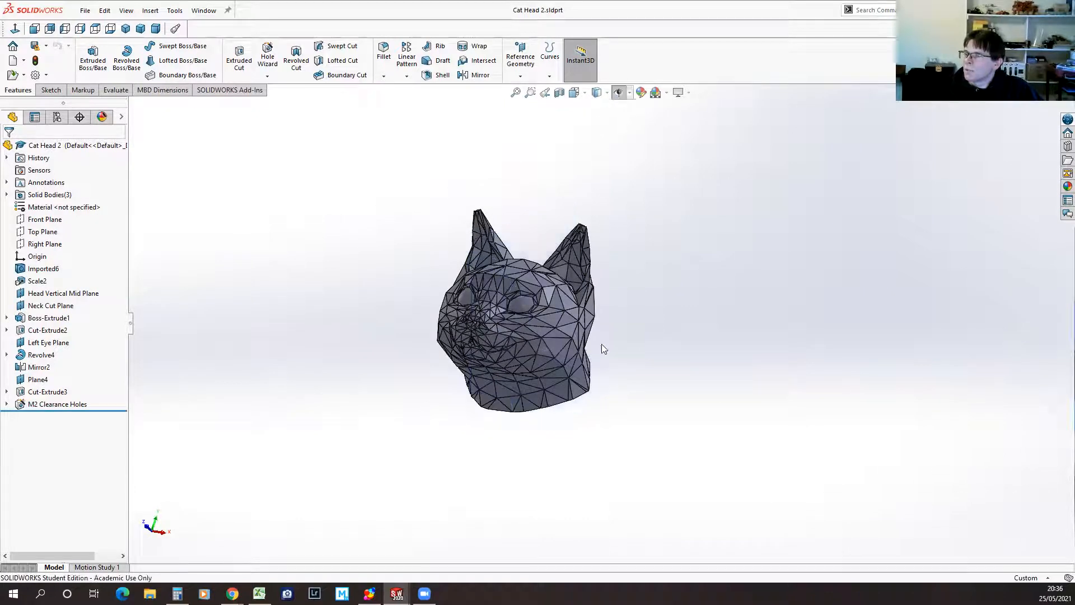
pyautogui.moveTo(750, 424); pyautogui.dragTo(600, 187, button='middle')
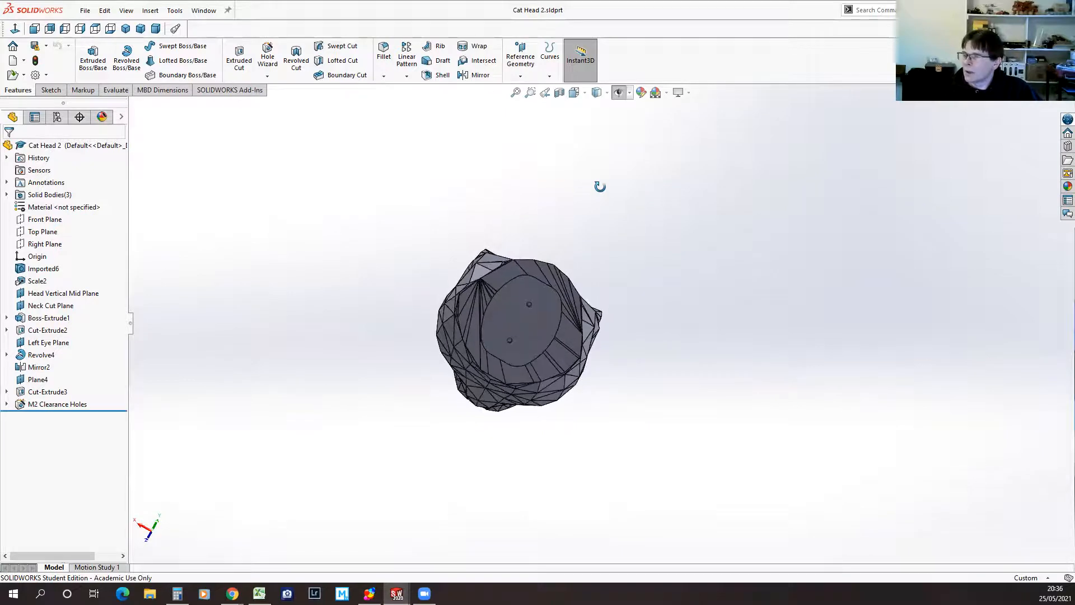
pyautogui.scroll(-5, 526, 303)
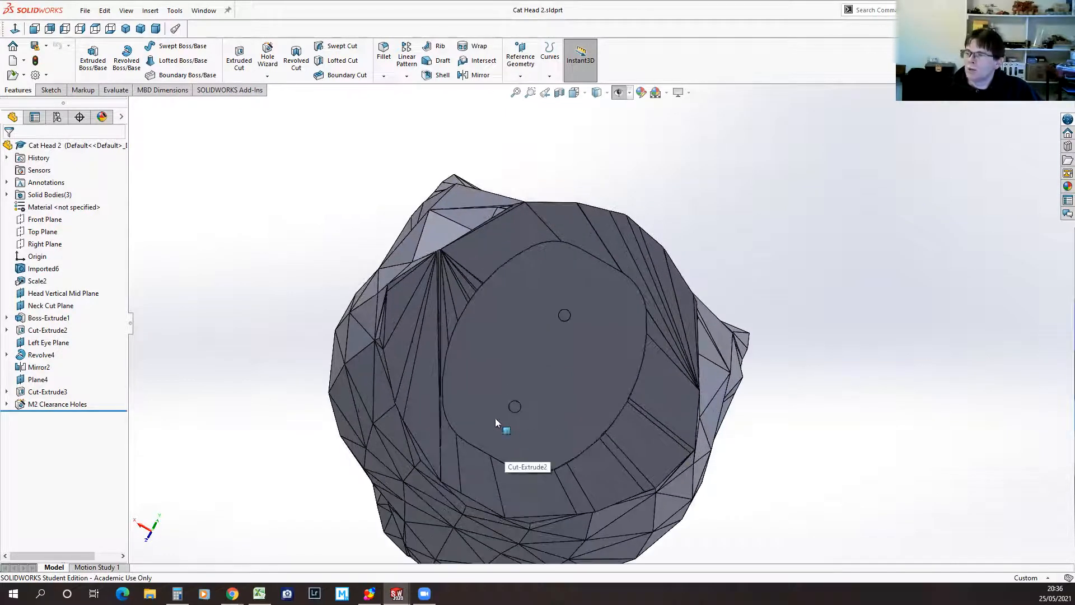
pyautogui.scroll(3, 522, 356)
pyautogui.moveTo(811, 364); pyautogui.dragTo(973, 445, button='middle')
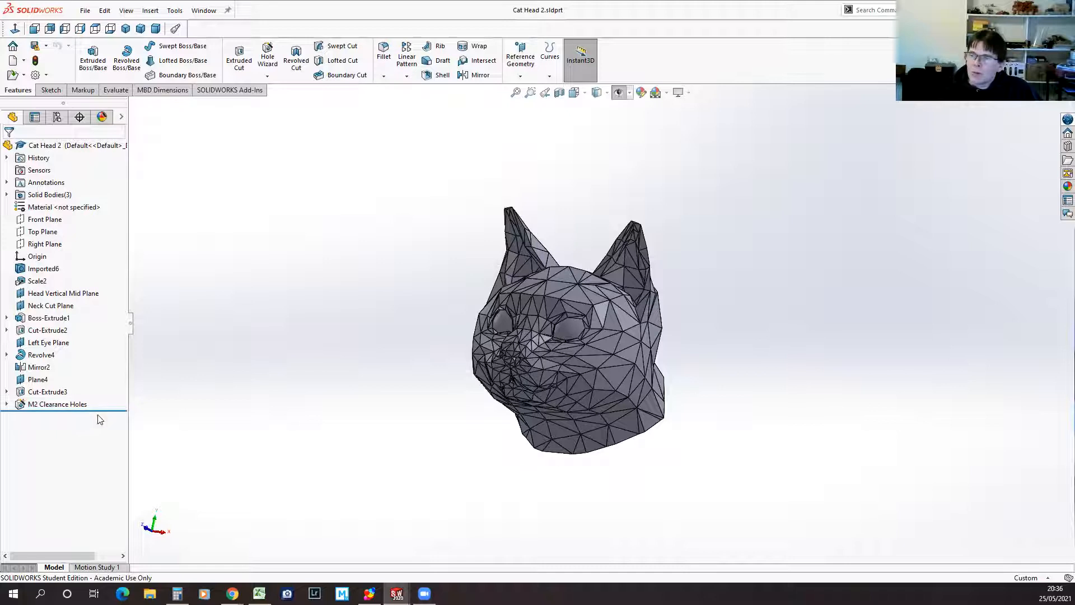
# Step: Compare the head's imported and scaled shapes by rolling the history back to Imported6, past Scale2, and forward to the end
pyautogui.moveTo(105, 411); pyautogui.dragTo(96, 277)
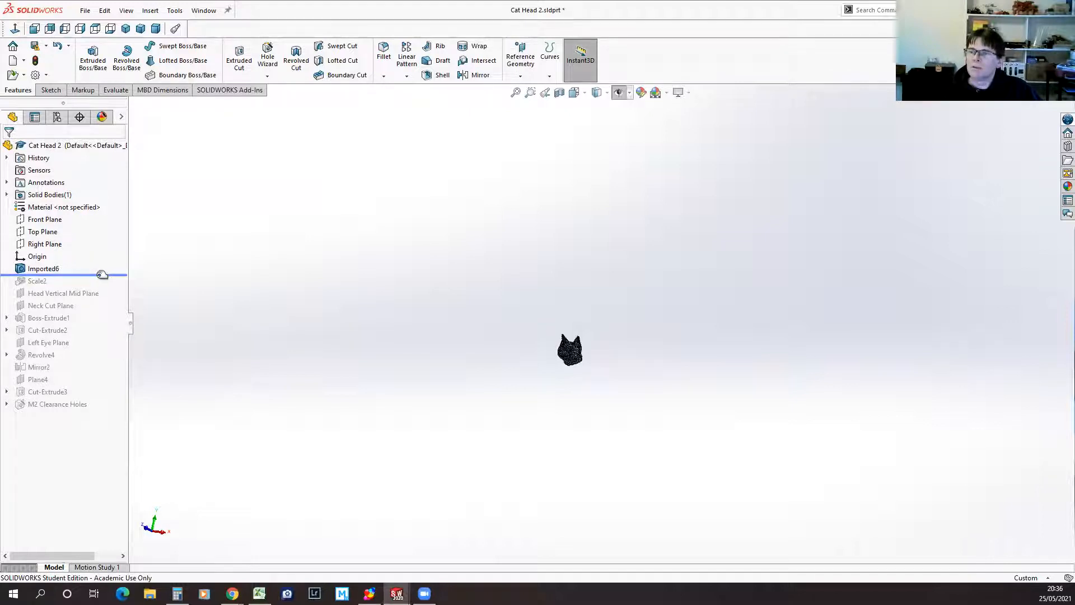
pyautogui.moveTo(102, 274)
pyautogui.mouseDown()
pyautogui.moveTo(101, 412)
pyautogui.moveTo(101, 291)
pyautogui.mouseUp()
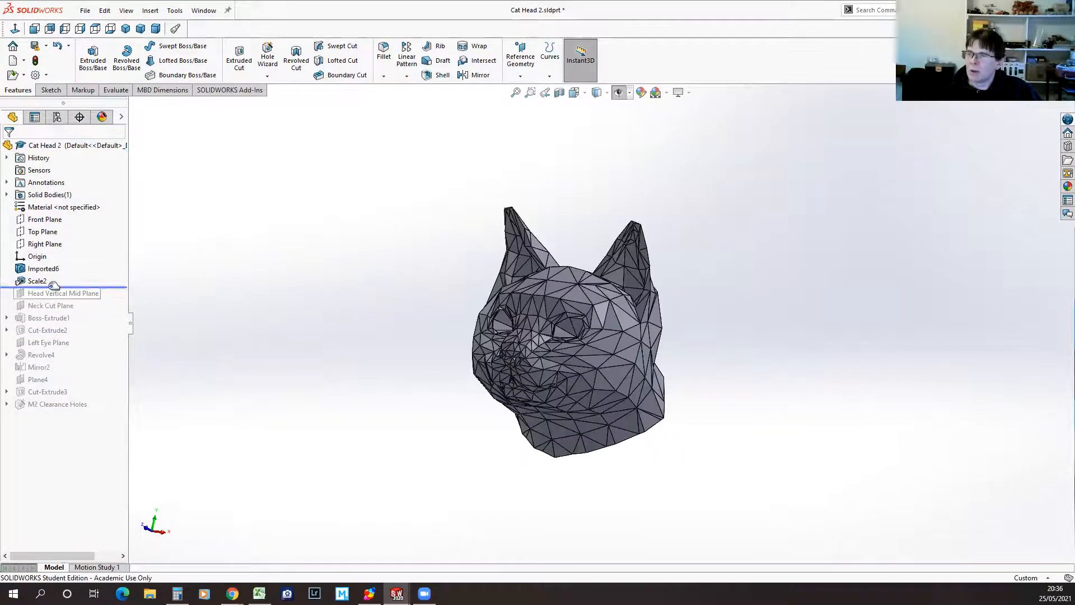
pyautogui.moveTo(109, 287); pyautogui.dragTo(105, 411)
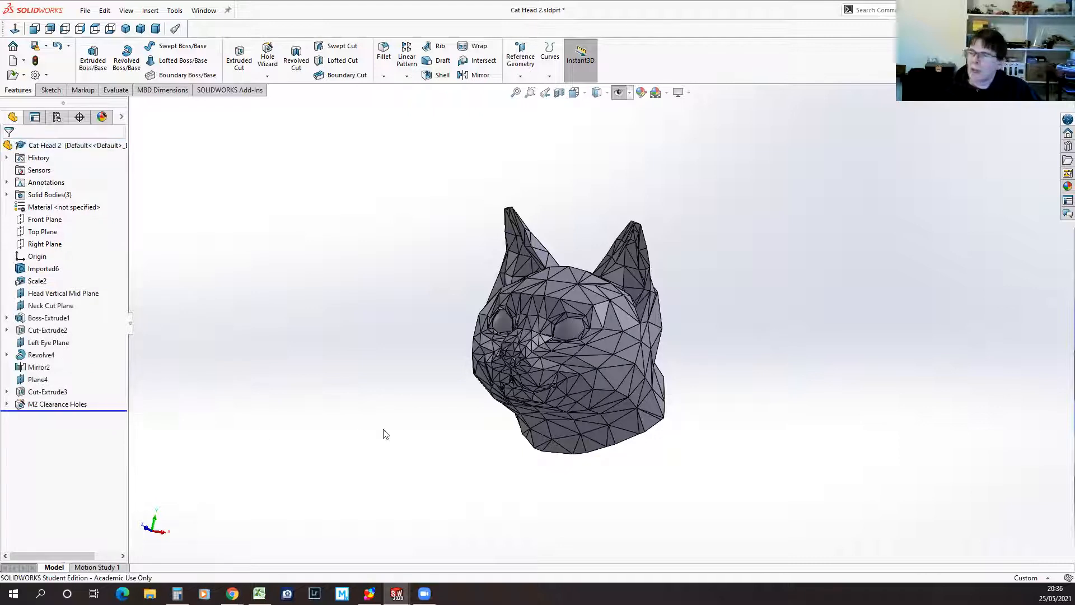
pyautogui.moveTo(359, 321); pyautogui.dragTo(529, 288, button='middle')
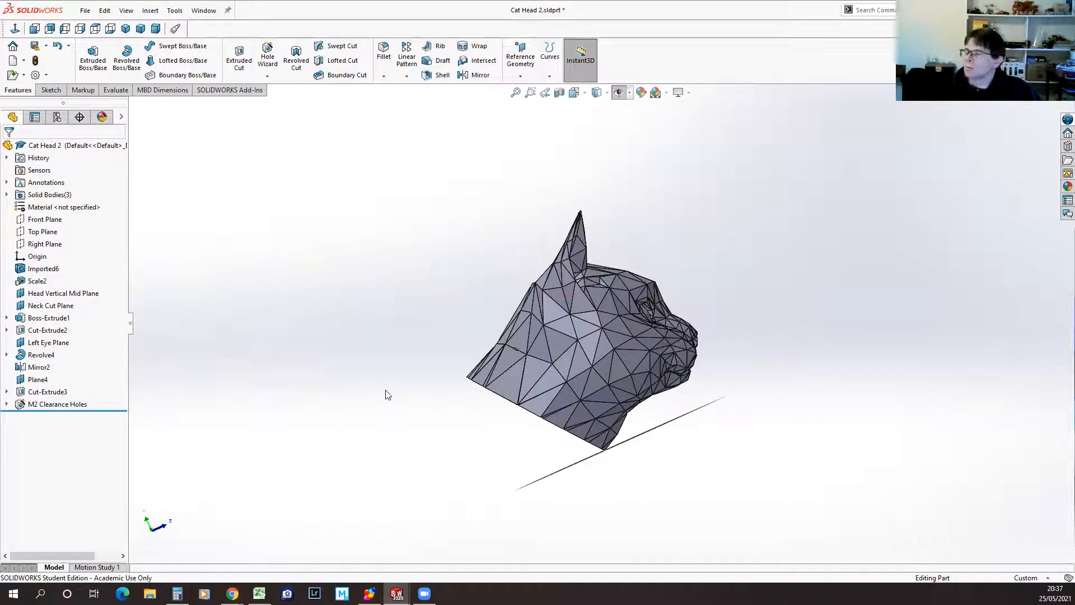
pyautogui.press('z')
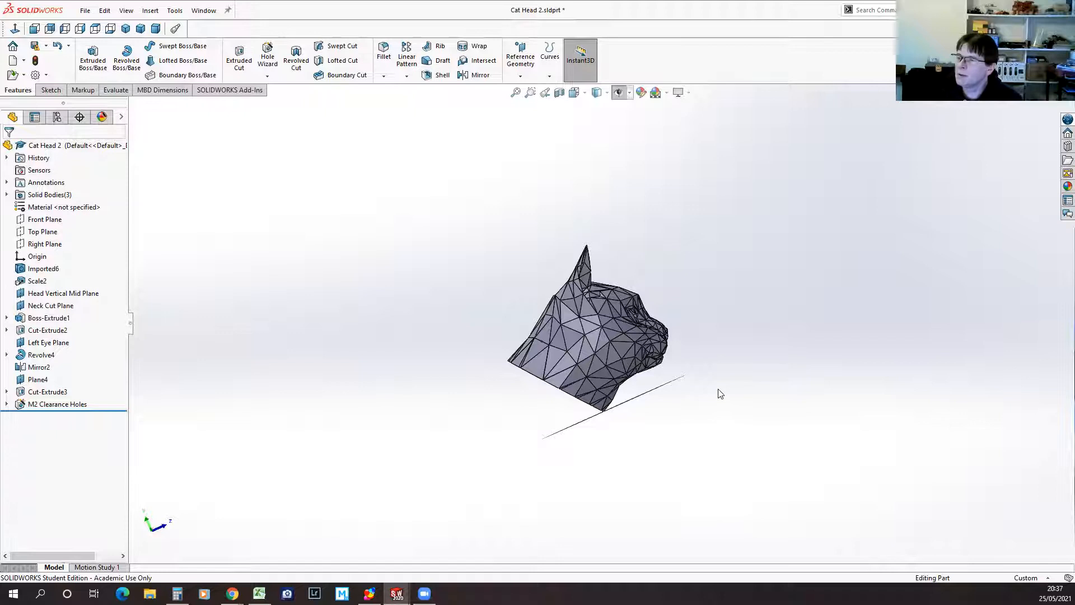
# Step: Examine the finished cat head mesh from its side, face and hollow neck opening
pyautogui.moveTo(716, 386); pyautogui.dragTo(655, 415, button='middle')
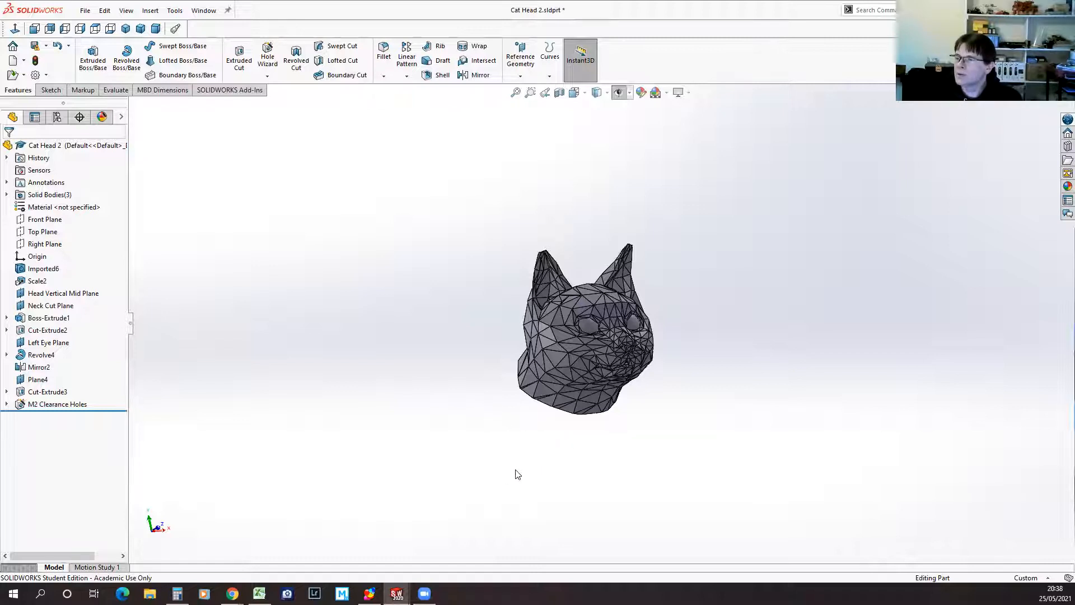
pyautogui.moveTo(515, 465); pyautogui.dragTo(375, 377, button='middle')
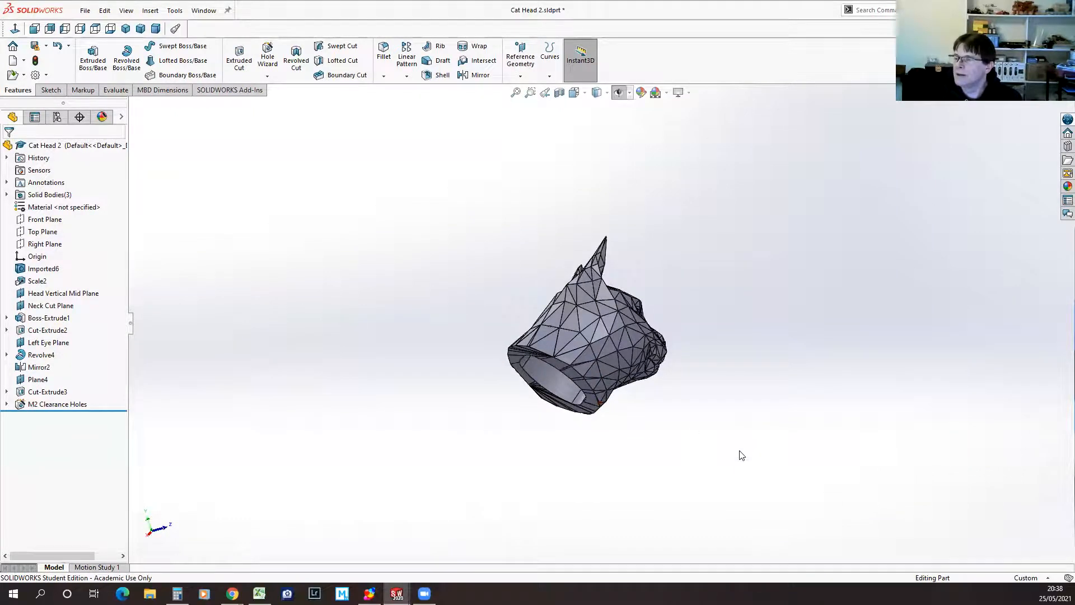
pyautogui.scroll(2, 740, 451)
pyautogui.moveTo(683, 269); pyautogui.dragTo(603, 339, button='middle')
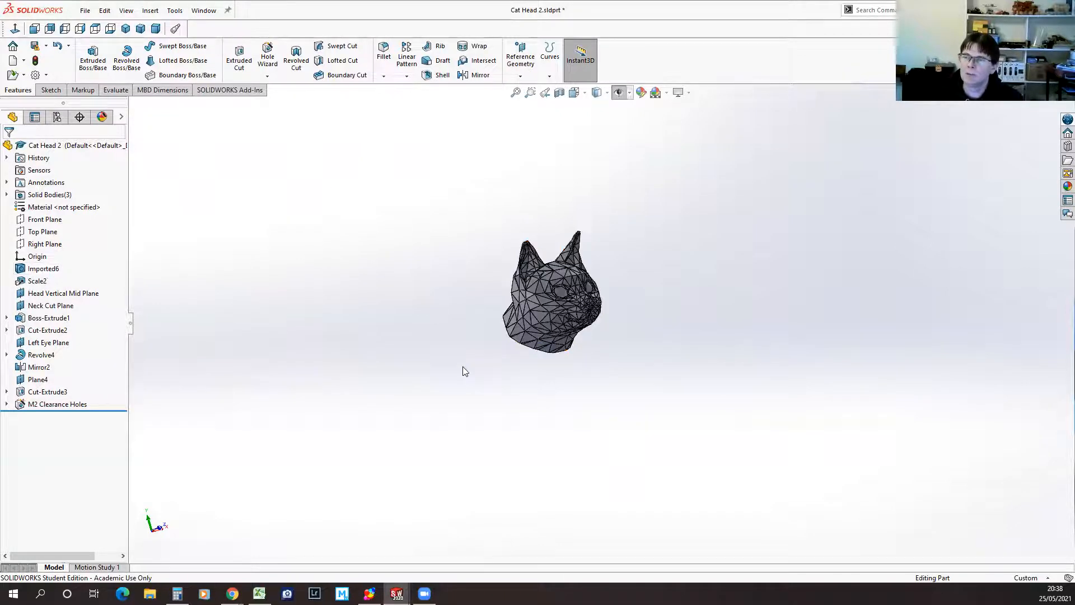
pyautogui.scroll(-3, 640, 266)
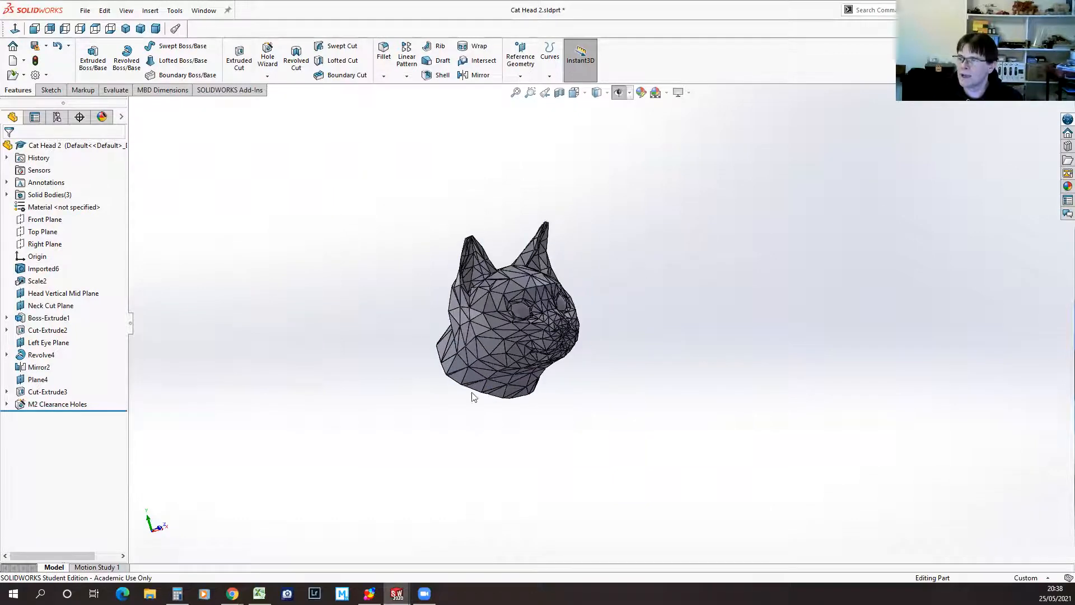
pyautogui.scroll(-2, 391, 348)
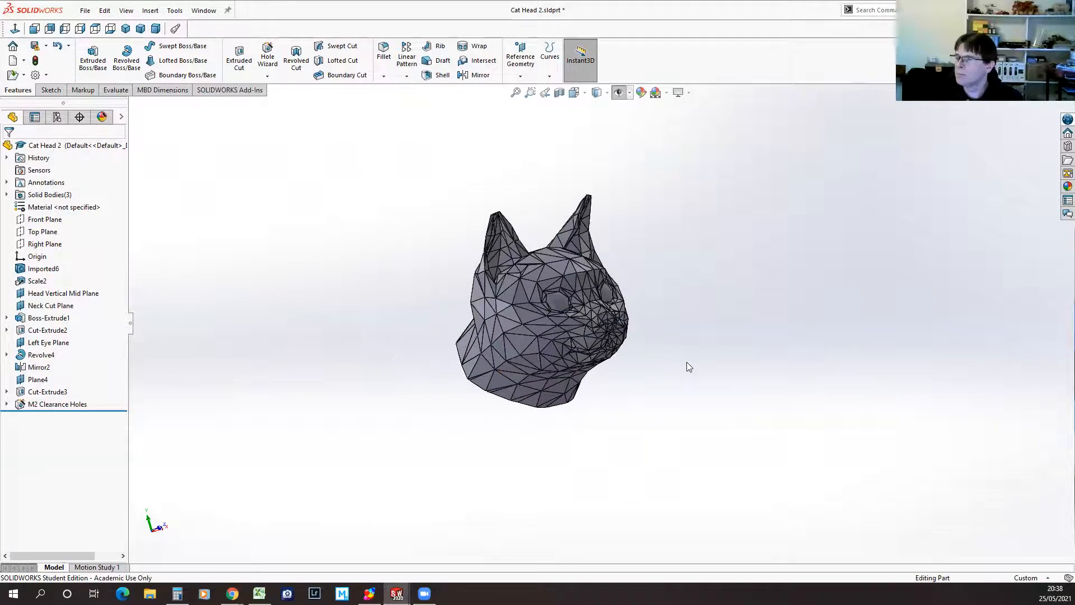
pyautogui.scroll(-2, 686, 362)
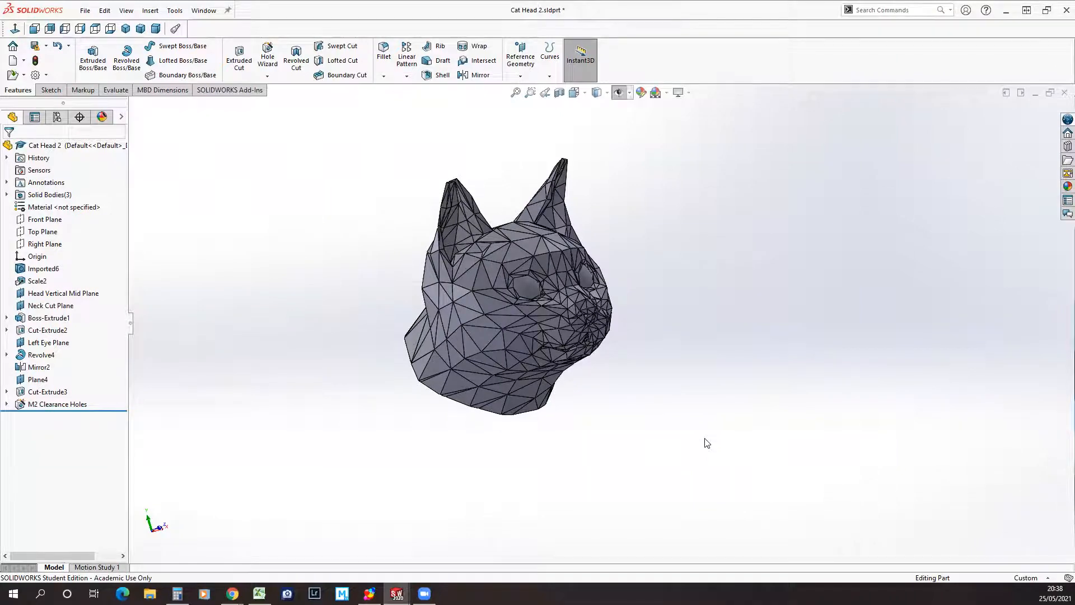
pyautogui.moveTo(706, 442); pyautogui.dragTo(646, 343, button='middle')
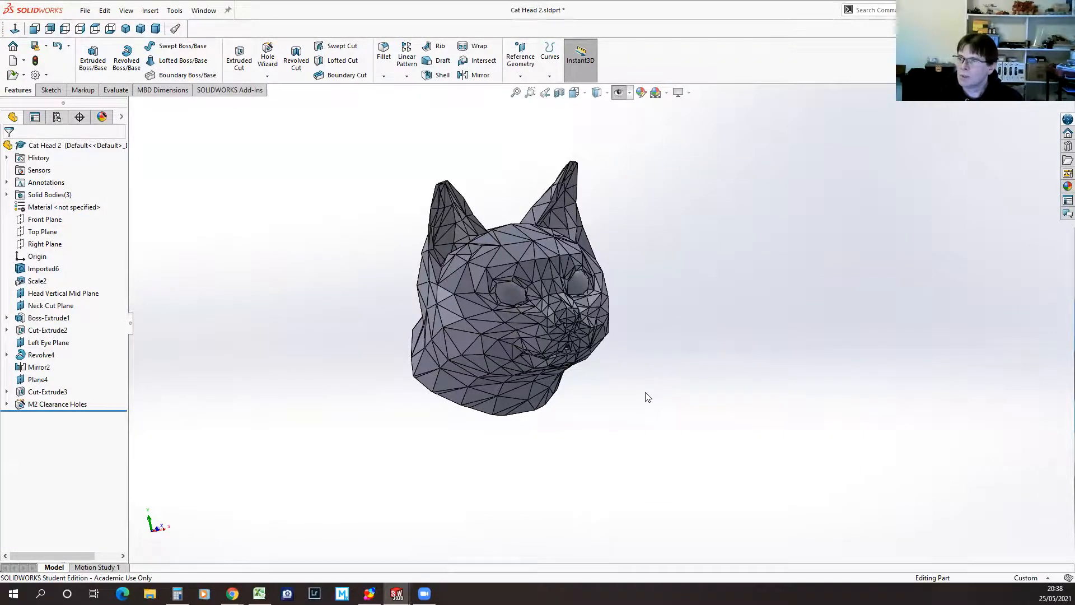
# Step: Inspect the mesh facets around the cat head's nose, mouth and chin up close
pyautogui.scroll(-3, 638, 396)
pyautogui.moveTo(631, 395); pyautogui.dragTo(461, 267, button='middle')
pyautogui.scroll(-3, 461, 275)
pyautogui.scroll(-3, 562, 385)
pyautogui.moveTo(562, 385); pyautogui.dragTo(605, 438, button='middle')
pyautogui.scroll(10, 605, 438)
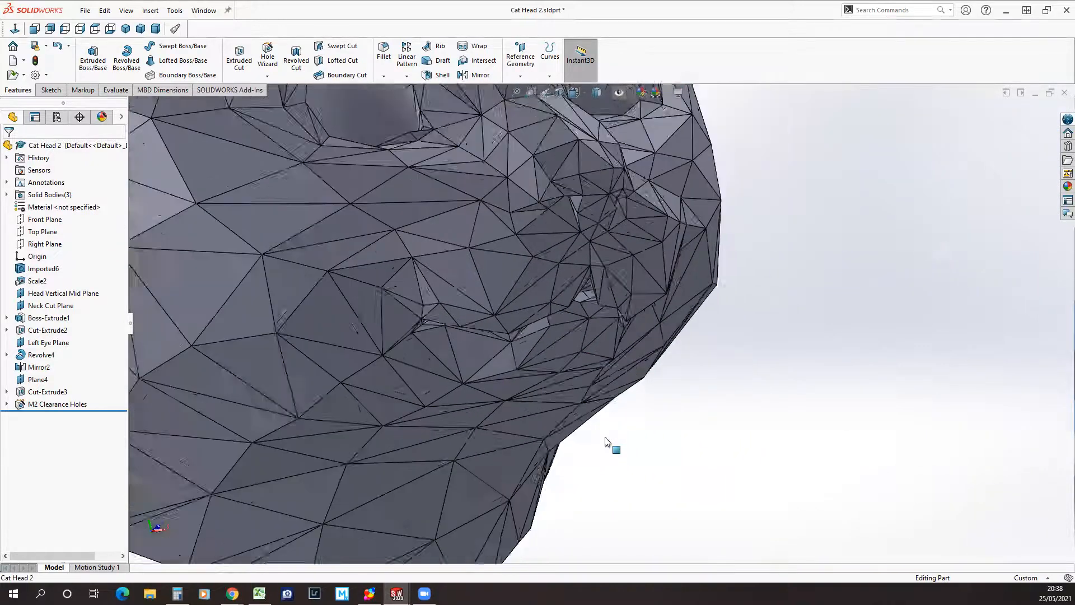
pyautogui.scroll(-5, 577, 149)
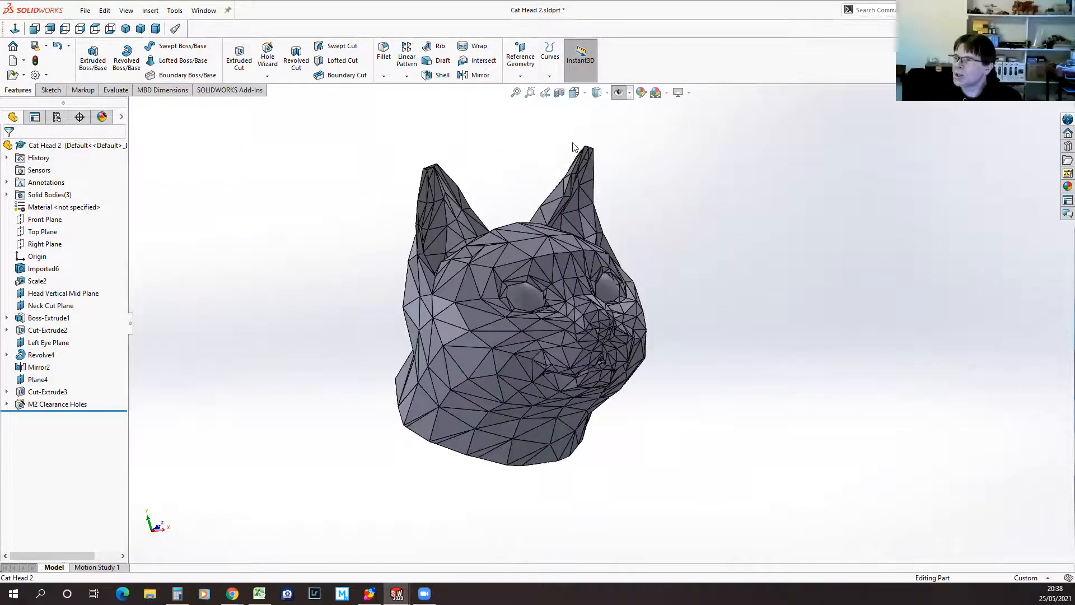
# Step: Inspect the faceted ears of the cat head up close, including their inner hollows
pyautogui.moveTo(804, 264); pyautogui.dragTo(839, 242, button='middle')
pyautogui.scroll(3, 880, 251)
pyautogui.scroll(-3, 720, 346)
pyautogui.scroll(-4, 720, 346)
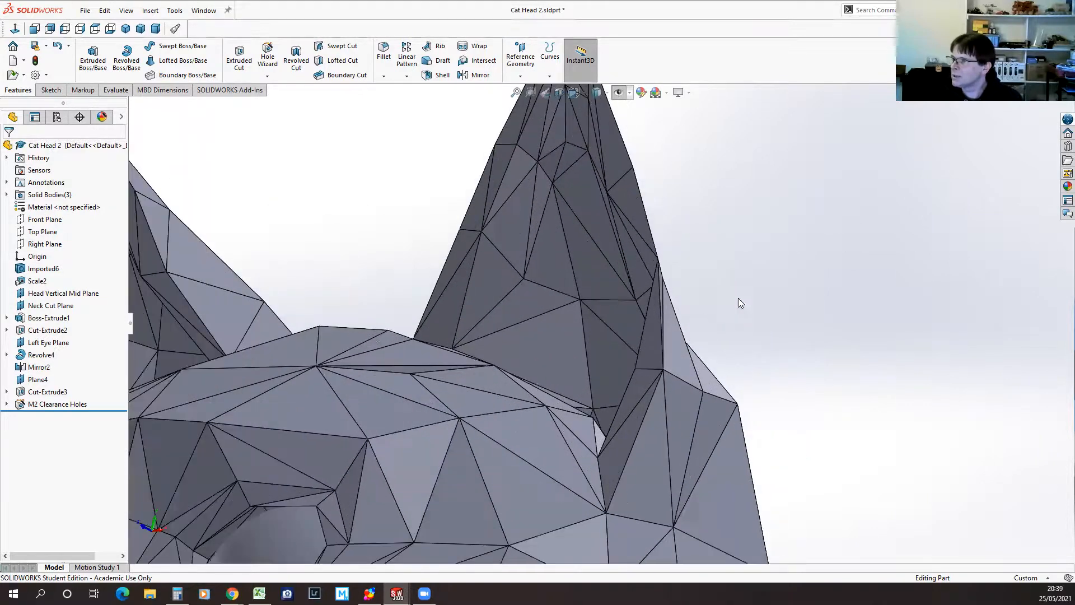
pyautogui.moveTo(816, 293); pyautogui.dragTo(760, 278, button='middle')
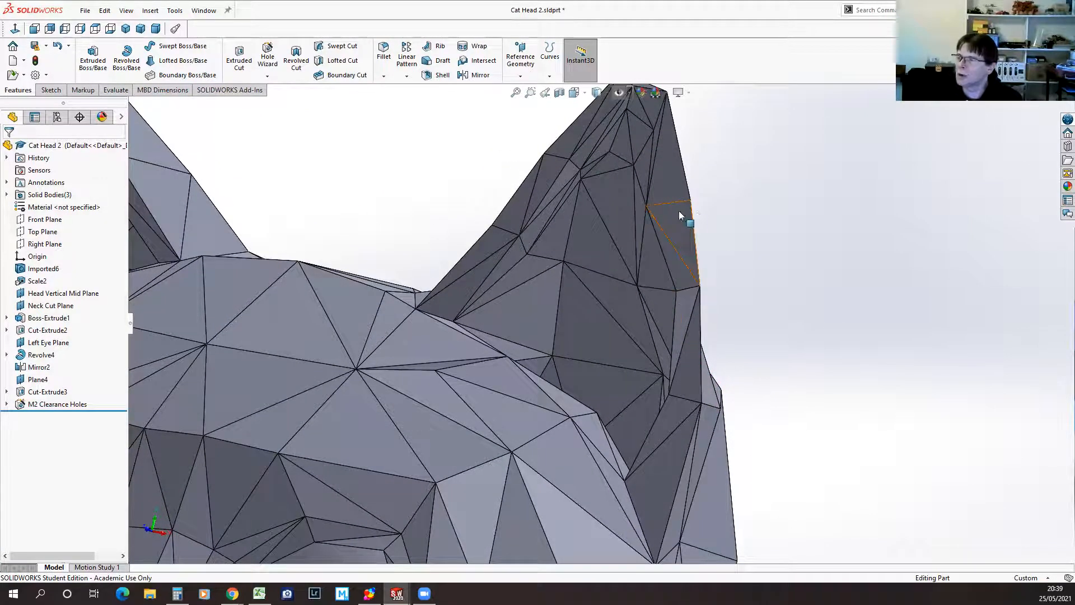
pyautogui.press('f')
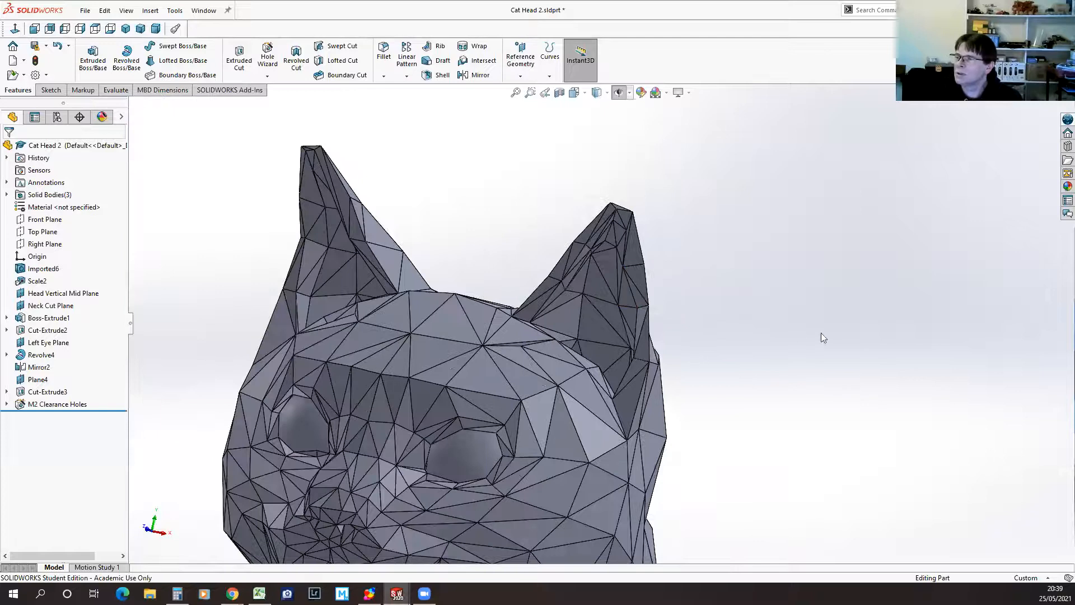
pyautogui.press('f')
pyautogui.moveTo(823, 363); pyautogui.dragTo(734, 367, button='middle')
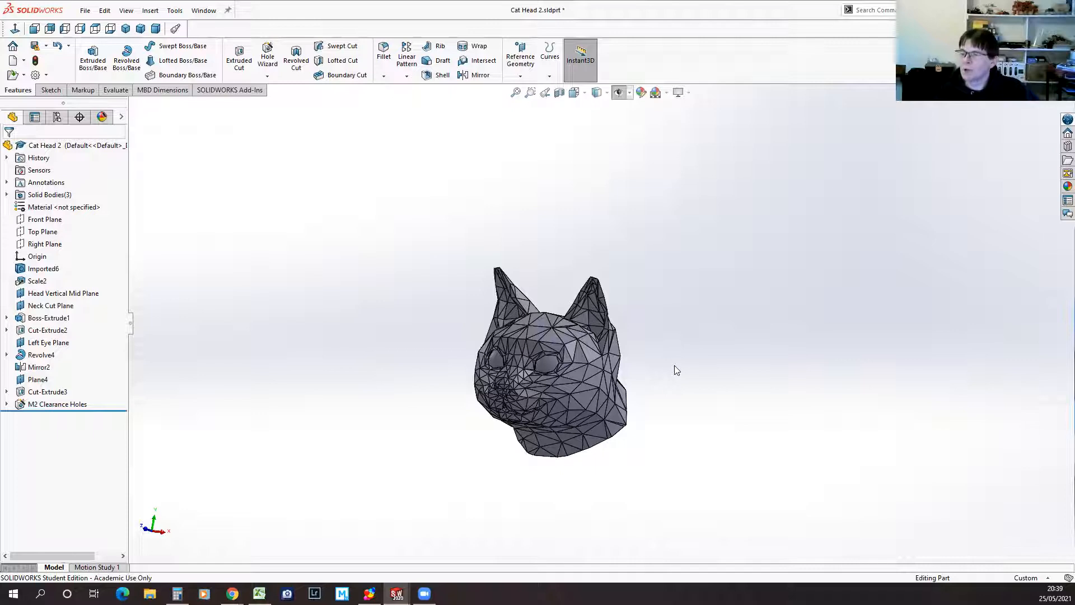
# Step: Switch back to the open assembly Complete Cat.SLDASM
pyautogui.click(185, 11)
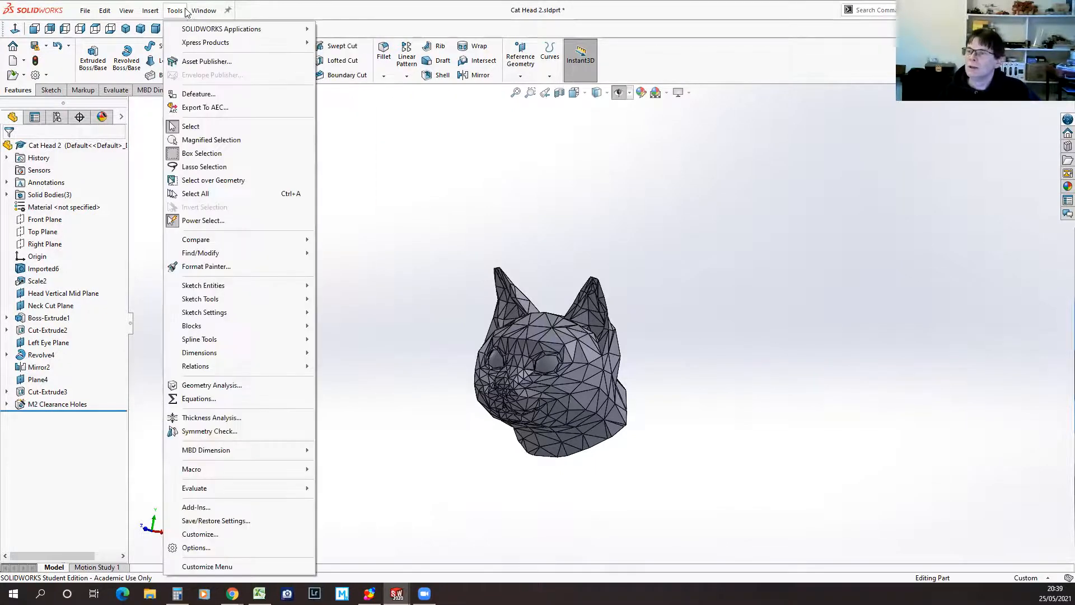
pyautogui.moveTo(204, 11)
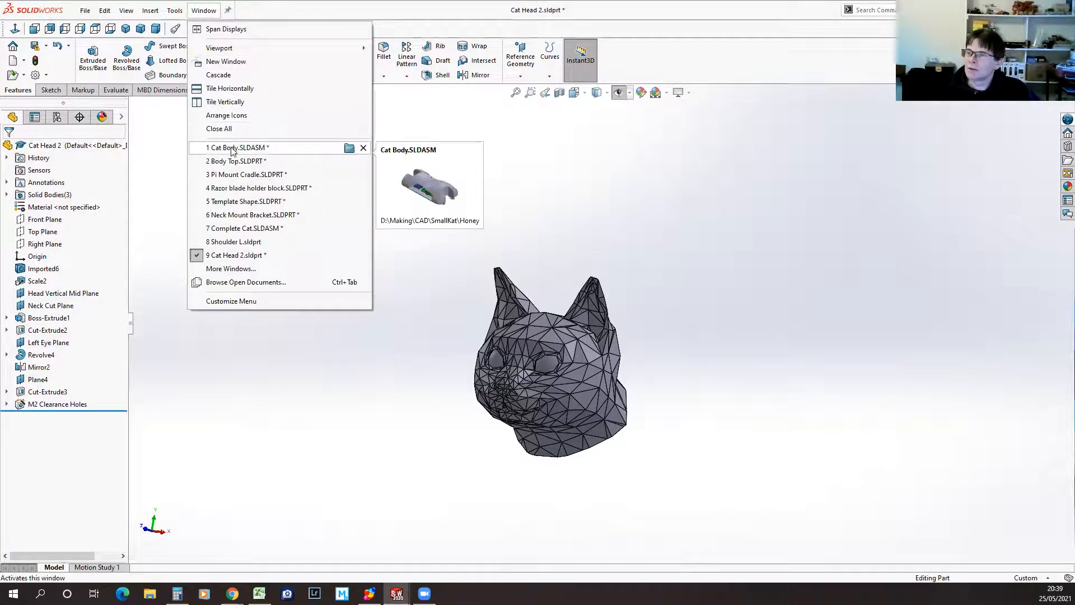
pyautogui.click(245, 228)
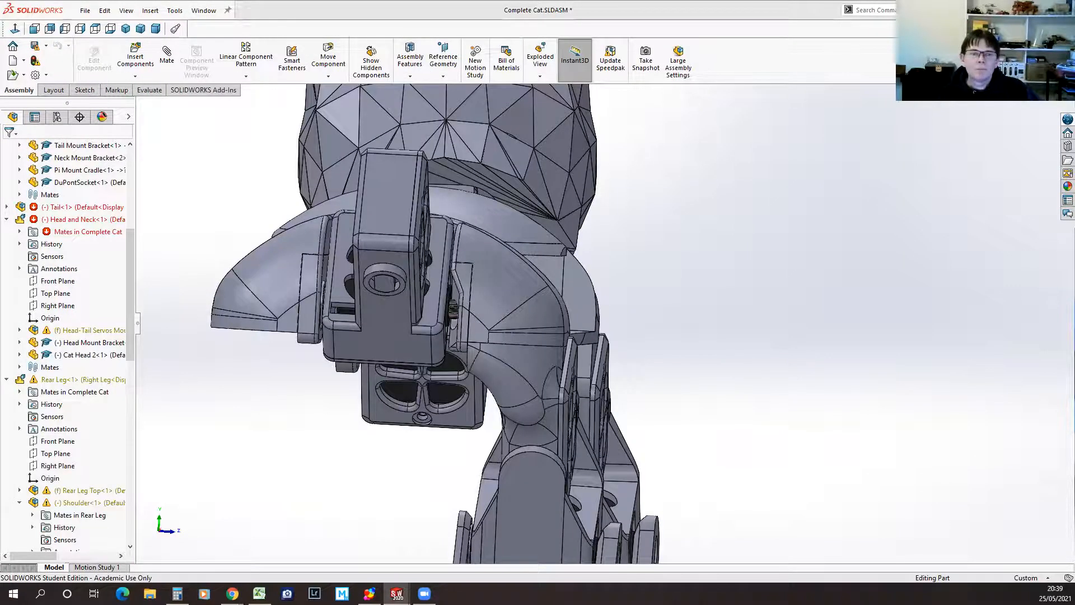
# Step: Examine the complete cat's lower legs and paws, including the toes and ankle brackets
pyautogui.press('f')
pyautogui.moveTo(759, 352); pyautogui.dragTo(784, 492, button='middle')
pyautogui.scroll(-3, 720, 444)
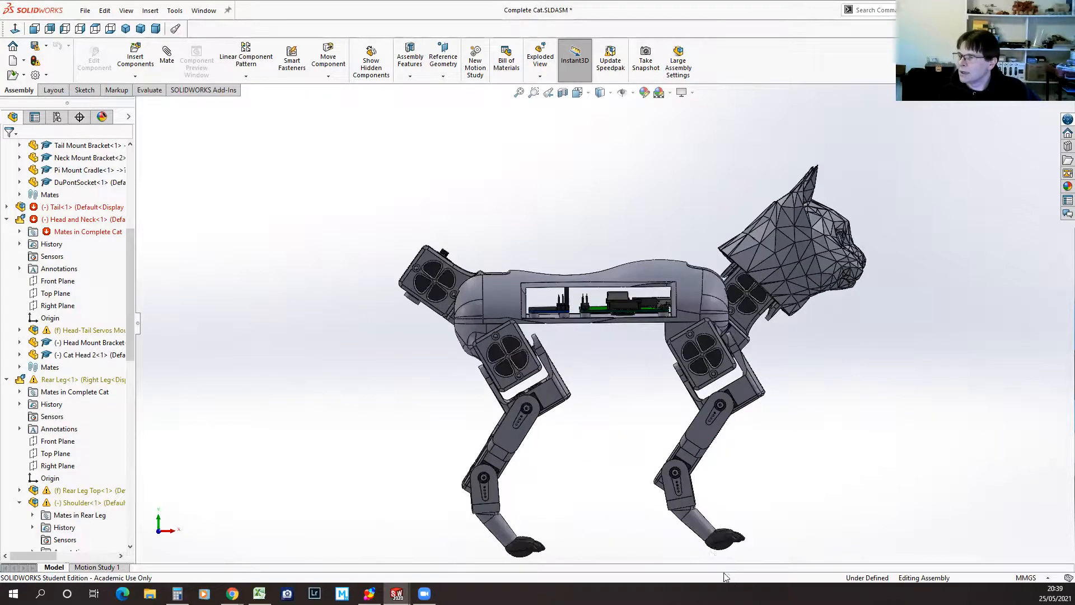
pyautogui.scroll(-2, 692, 484)
pyautogui.moveTo(692, 485); pyautogui.dragTo(597, 535, button='middle')
pyautogui.scroll(-6, 608, 343)
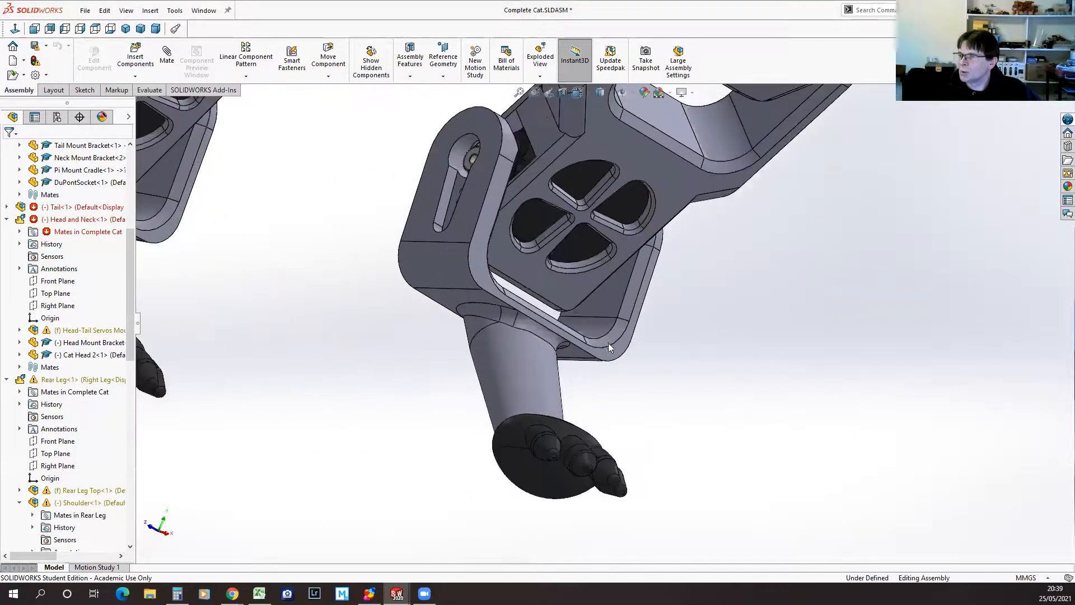
pyautogui.moveTo(816, 472); pyautogui.dragTo(744, 537, button='middle')
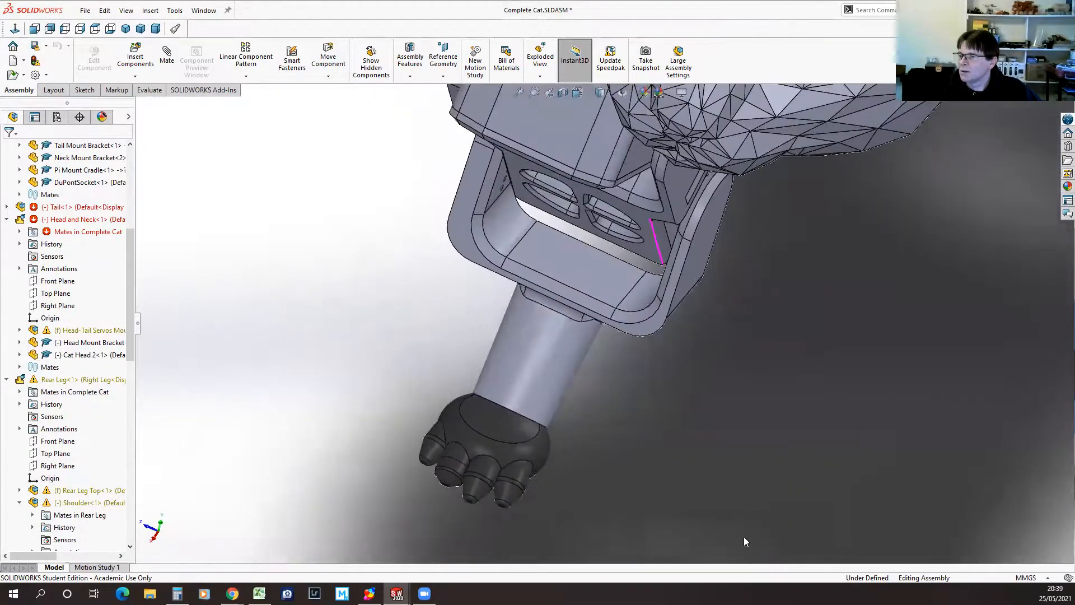
pyautogui.scroll(2, 644, 470)
pyautogui.moveTo(652, 435); pyautogui.dragTo(711, 427, button='middle')
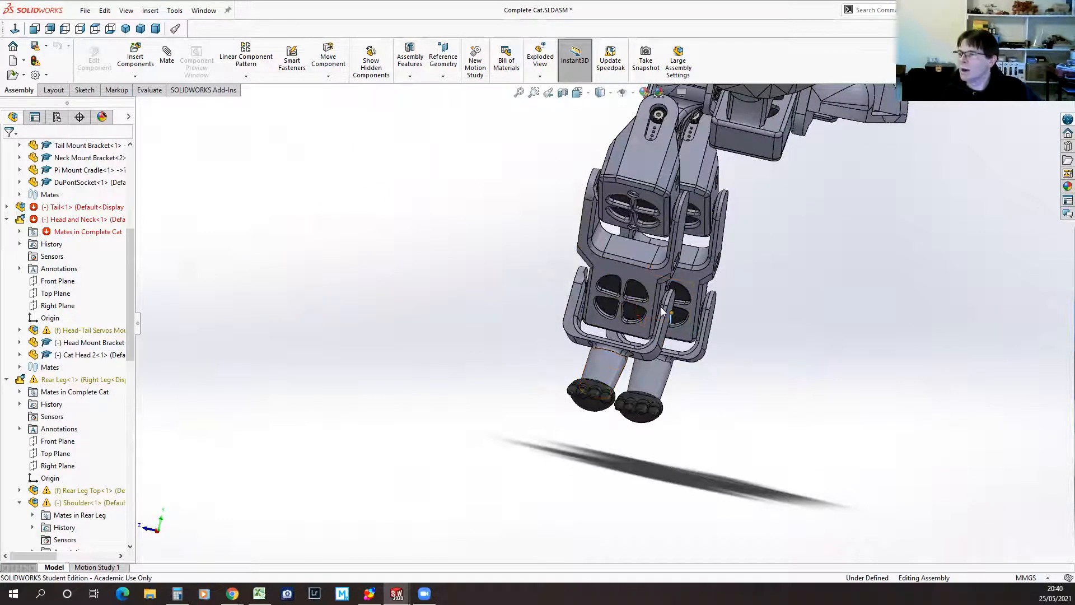
pyautogui.moveTo(748, 434); pyautogui.dragTo(621, 392, button='middle')
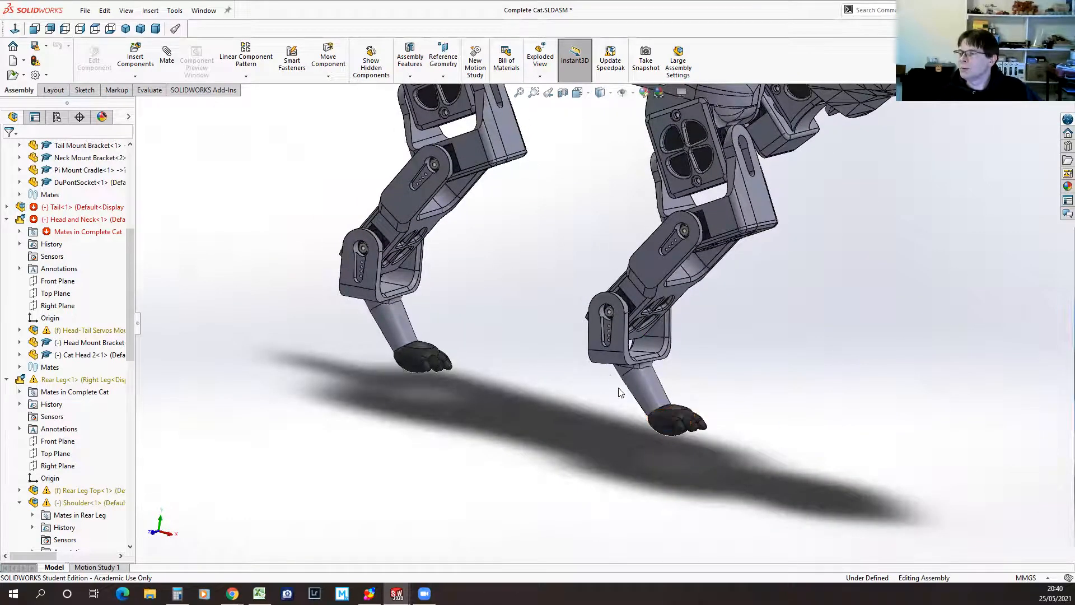
pyautogui.scroll(5, 919, 516)
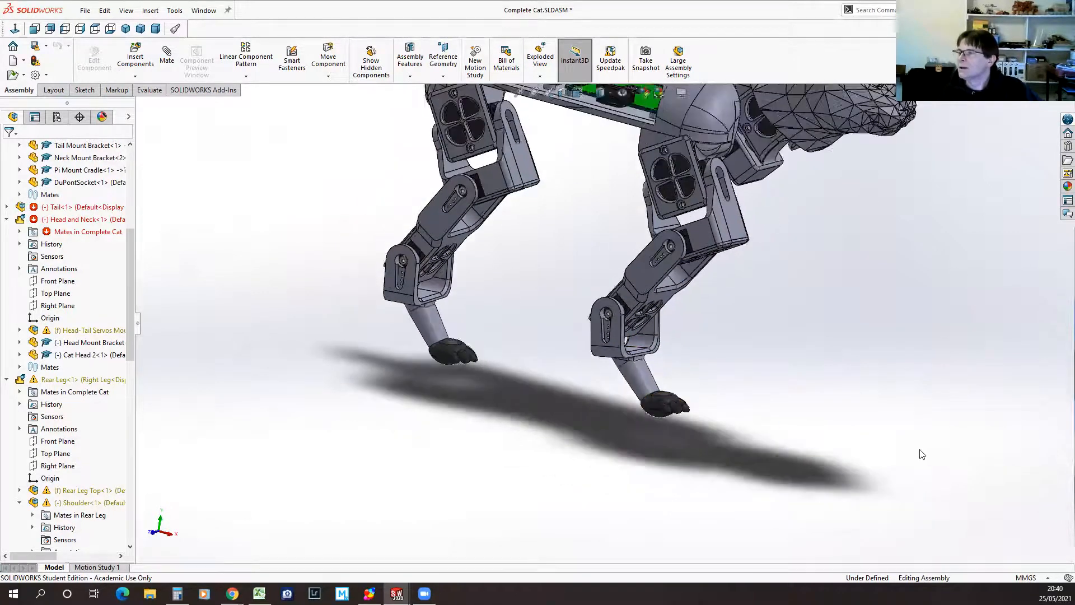
# Step: Examine how the front and rear upper-leg servo housings fit against the body, and review the whole cat
pyautogui.scroll(-8, 687, 161)
pyautogui.moveTo(952, 473); pyautogui.dragTo(977, 473, button='middle')
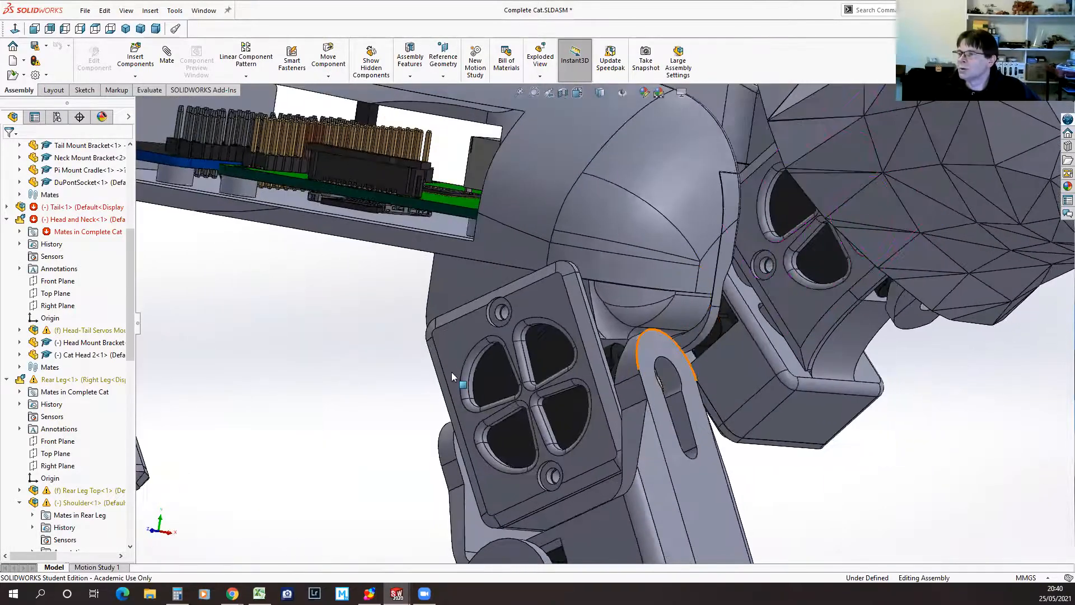
pyautogui.scroll(5, 425, 361)
pyautogui.moveTo(448, 397); pyautogui.dragTo(508, 258, button='middle')
pyautogui.scroll(3, 542, 344)
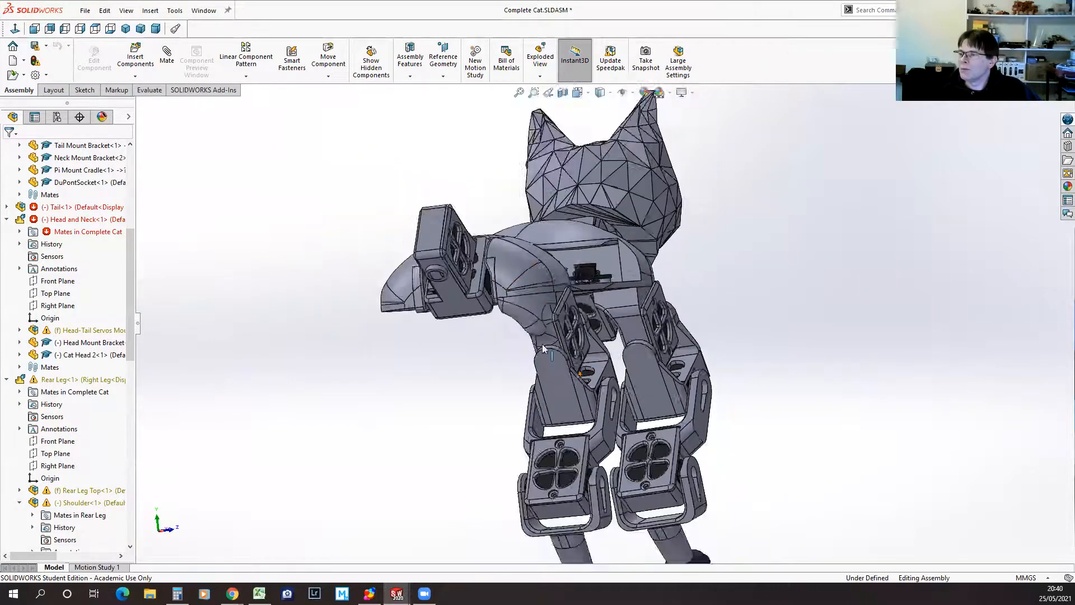
pyautogui.scroll(-10, 586, 311)
pyautogui.scroll(8, 630, 395)
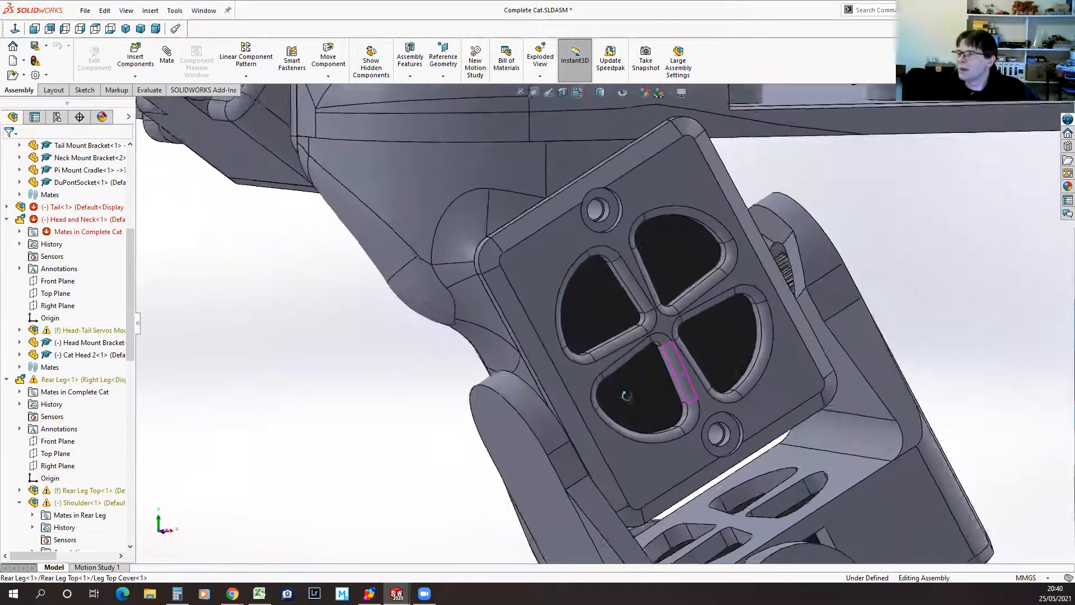
pyautogui.scroll(8, 686, 446)
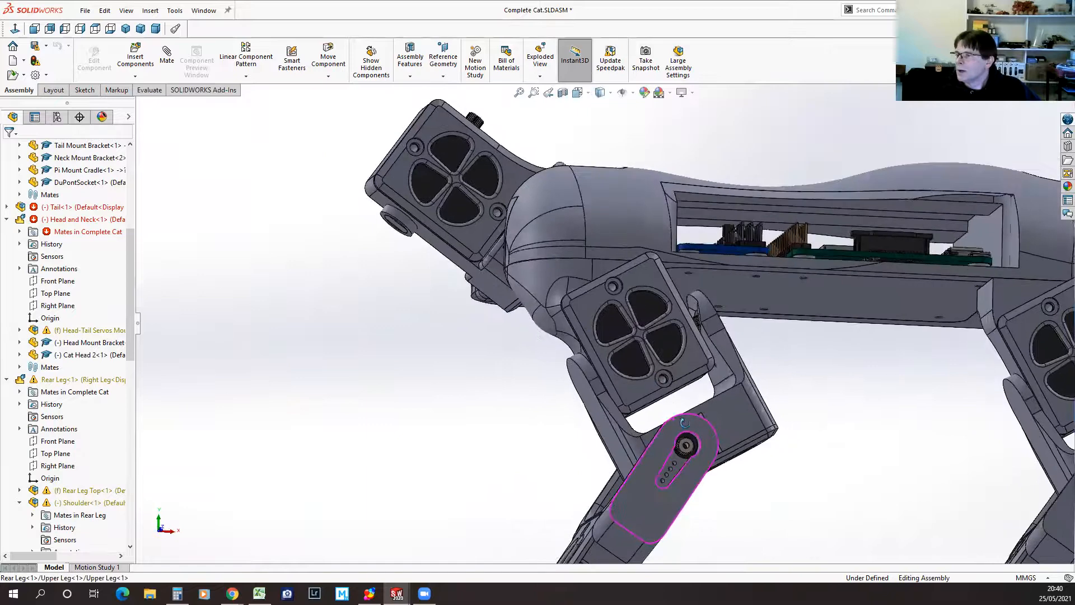
pyautogui.moveTo(687, 446); pyautogui.dragTo(713, 472, button='middle')
pyautogui.scroll(-3, 600, 400)
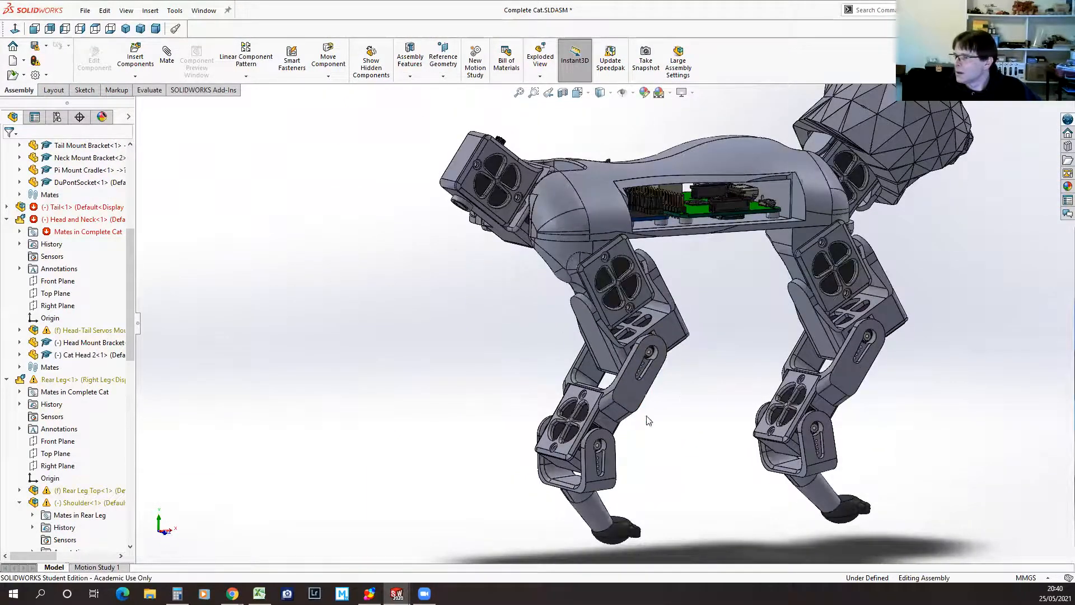
pyautogui.scroll(5, 704, 384)
pyautogui.moveTo(853, 403); pyautogui.dragTo(780, 396, button='middle')
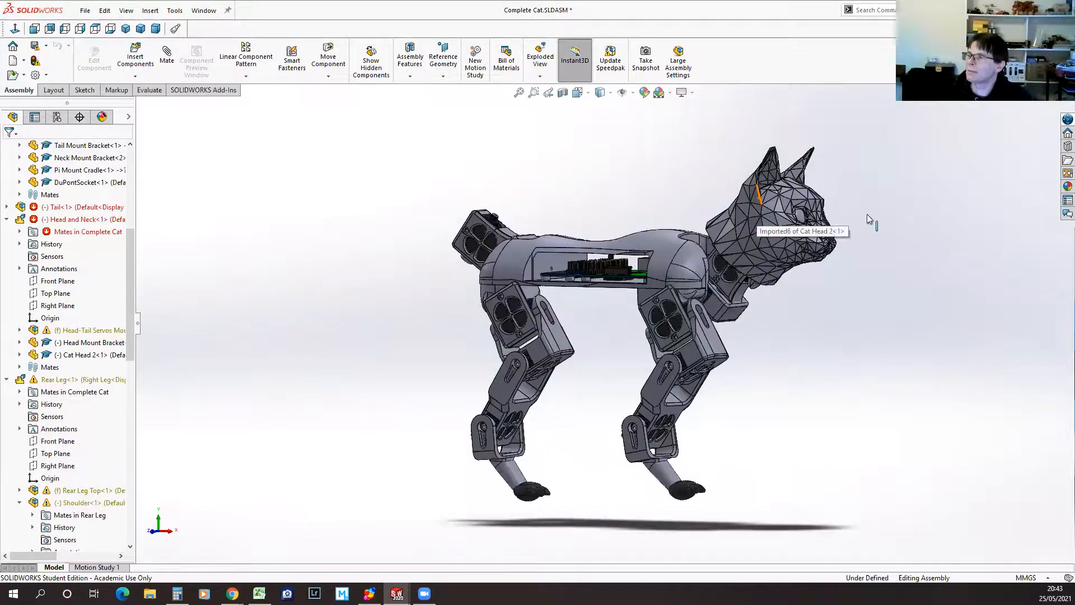
# Step: Open the Cat Head 2 part from the complete cat assembly
pyautogui.scroll(-2, 869, 223)
pyautogui.click(184, 18)
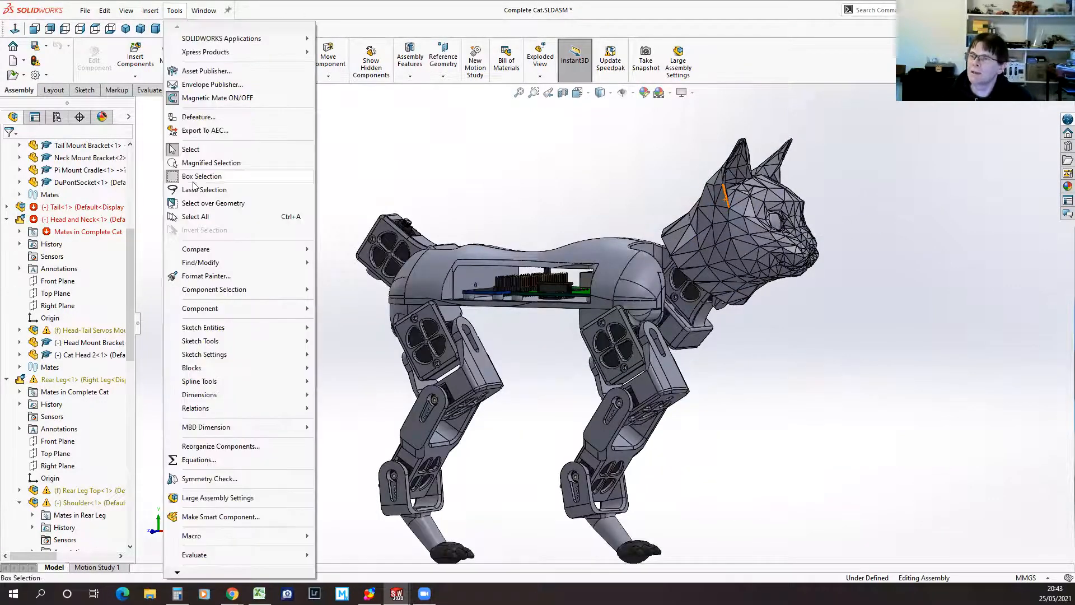
pyautogui.moveTo(204, 10)
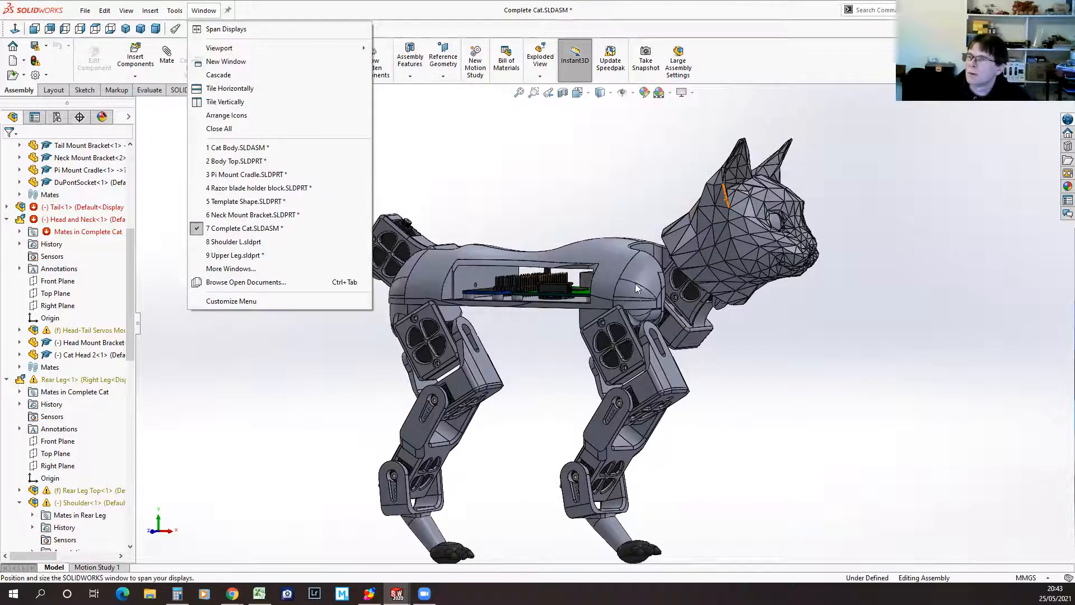
pyautogui.click(706, 247)
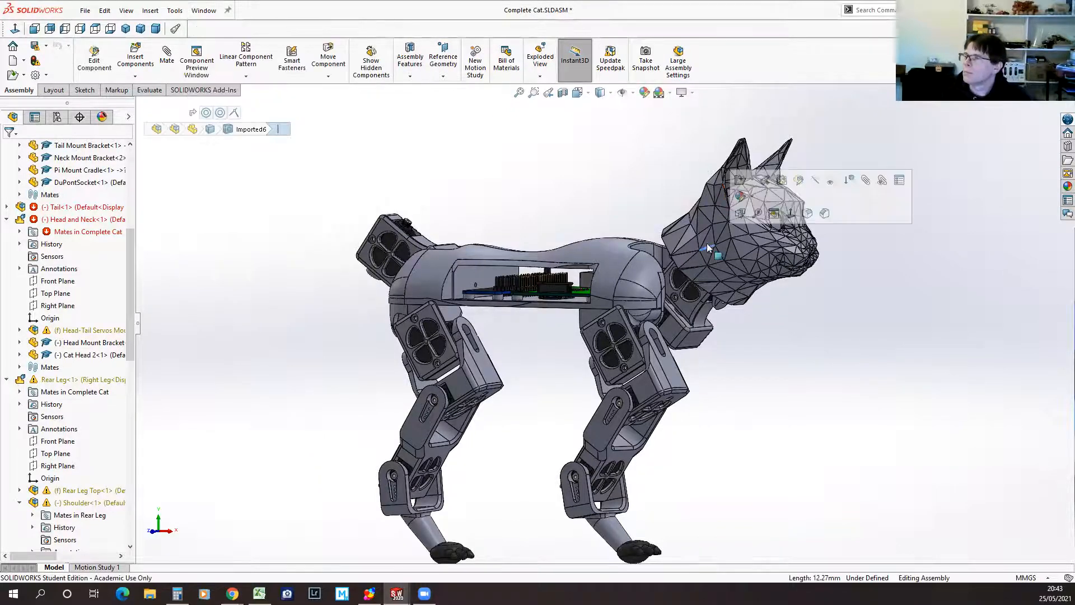
pyautogui.click(739, 180)
# Step: Examine the outside of the cat head mesh from the front, from above and in the top view
pyautogui.moveTo(589, 416); pyautogui.dragTo(686, 358, button='middle')
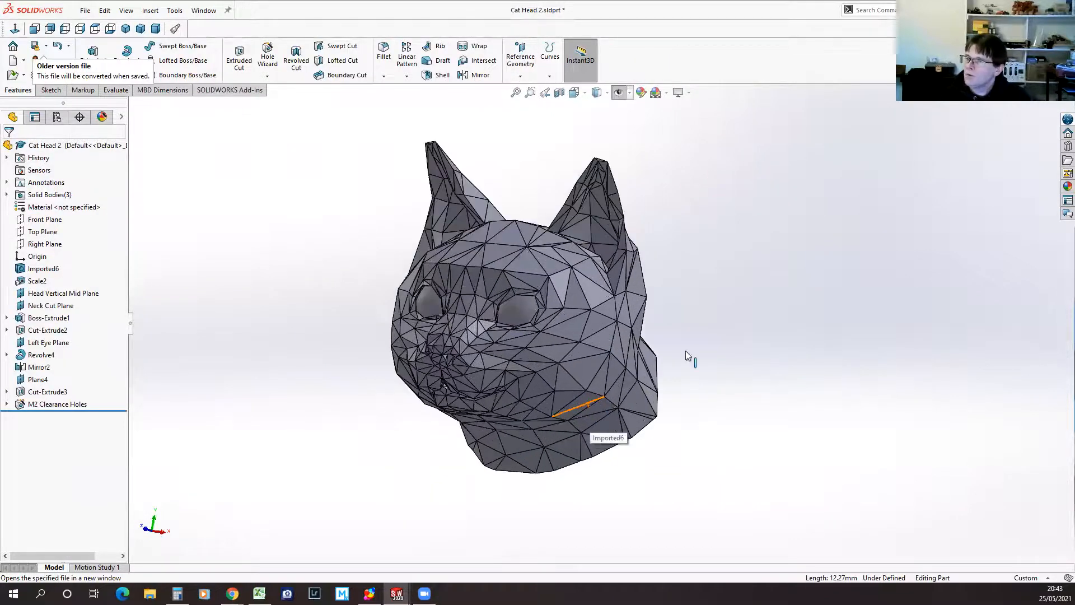
pyautogui.moveTo(750, 314); pyautogui.dragTo(801, 463, button='middle')
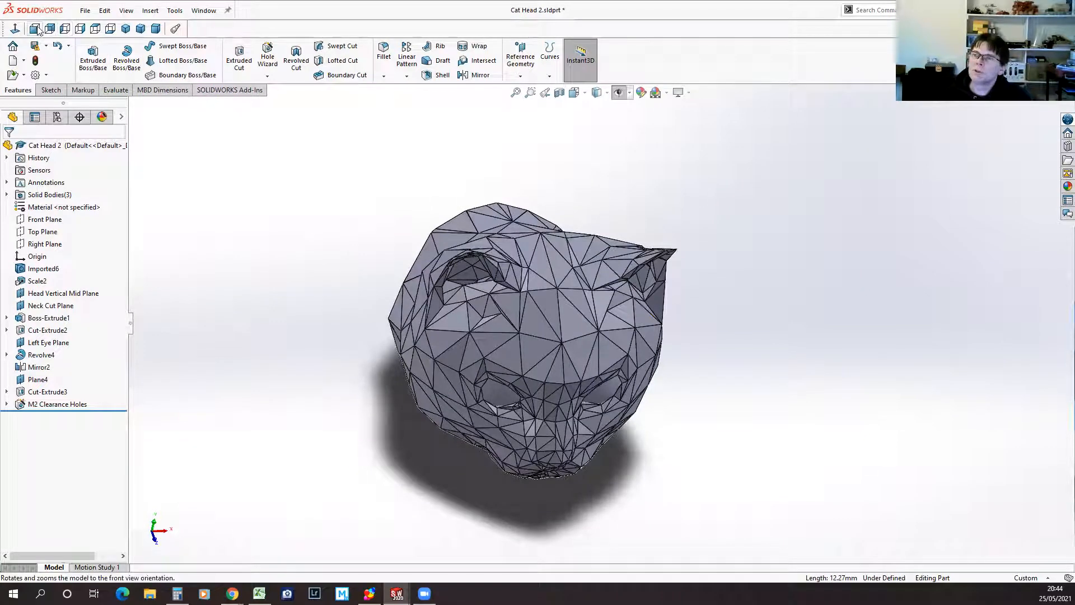
pyautogui.click(96, 29)
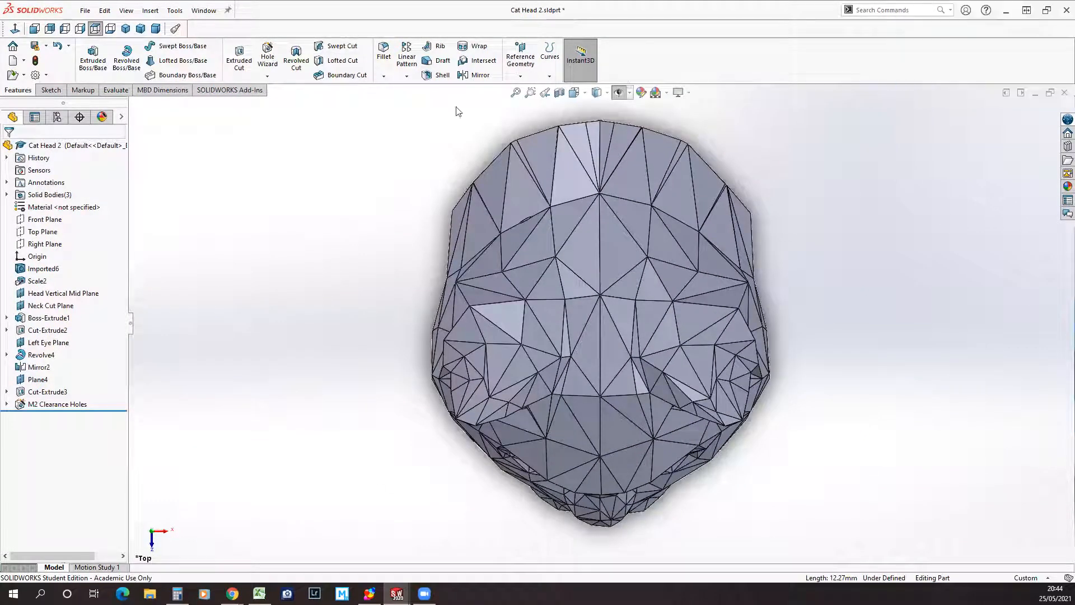
# Step: Inspect the cat head's interior with a section on the Top Plane offset by -5 mm, then close the section without keeping it
pyautogui.click(560, 94)
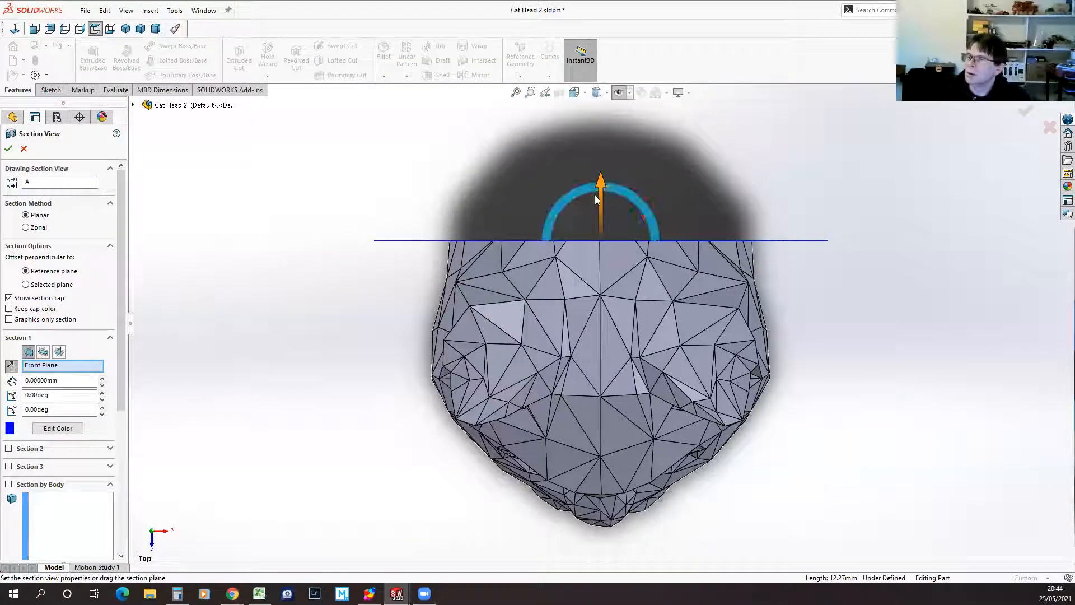
pyautogui.click(44, 351)
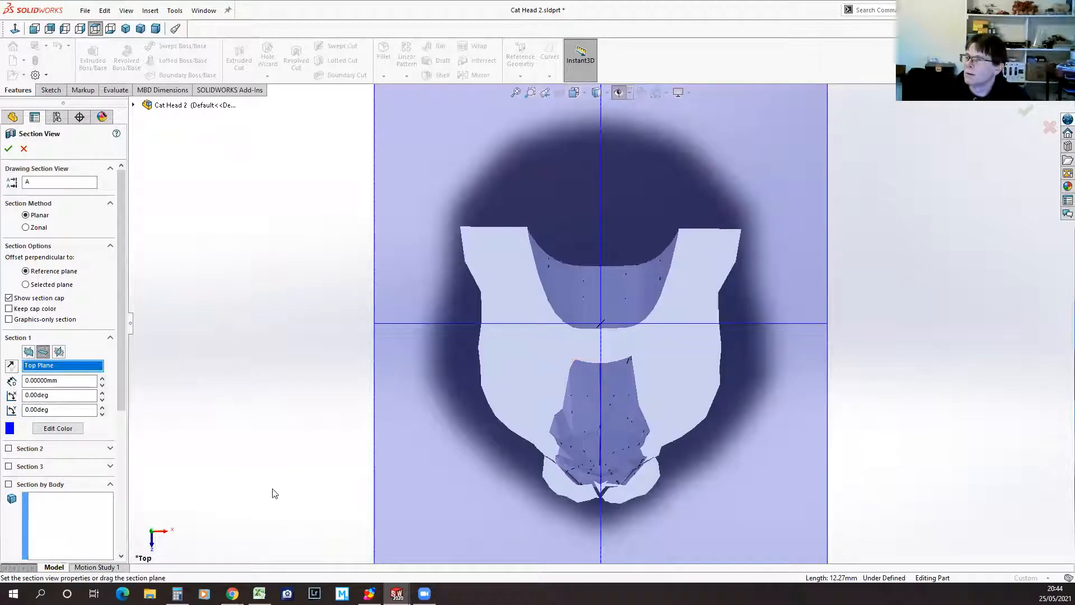
pyautogui.moveTo(303, 497); pyautogui.dragTo(606, 381, button='middle')
pyautogui.moveTo(576, 371); pyautogui.dragTo(619, 418)
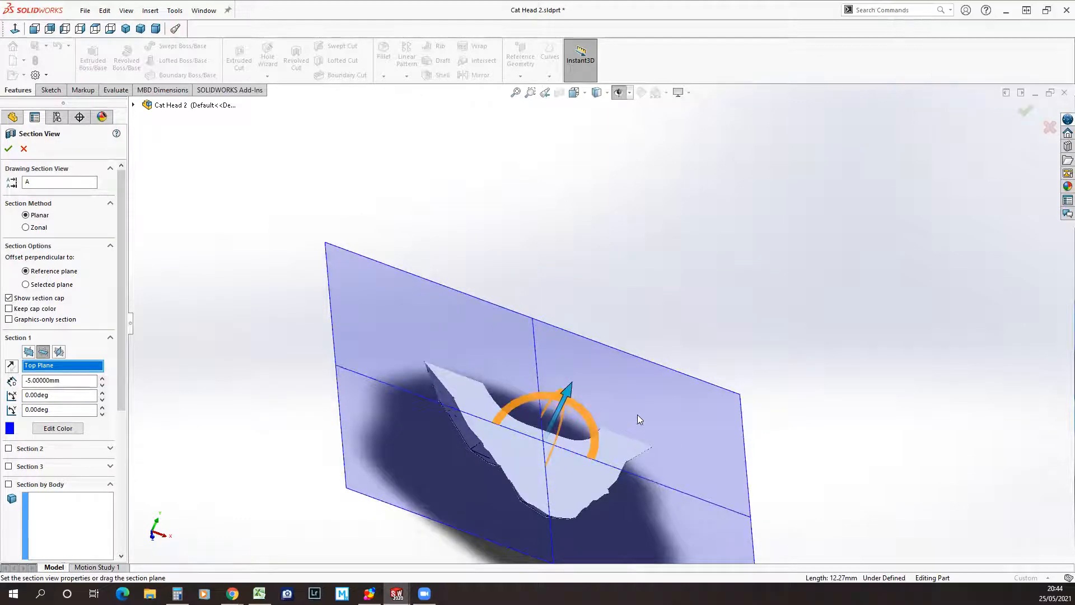
pyautogui.moveTo(825, 369); pyautogui.dragTo(795, 374, button='middle')
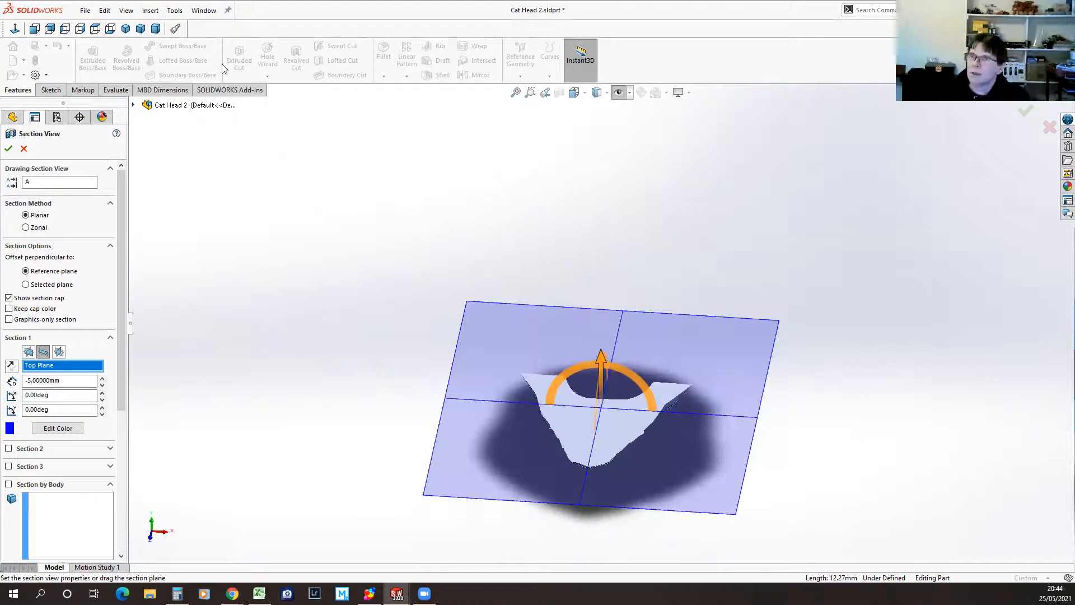
pyautogui.click(84, 11)
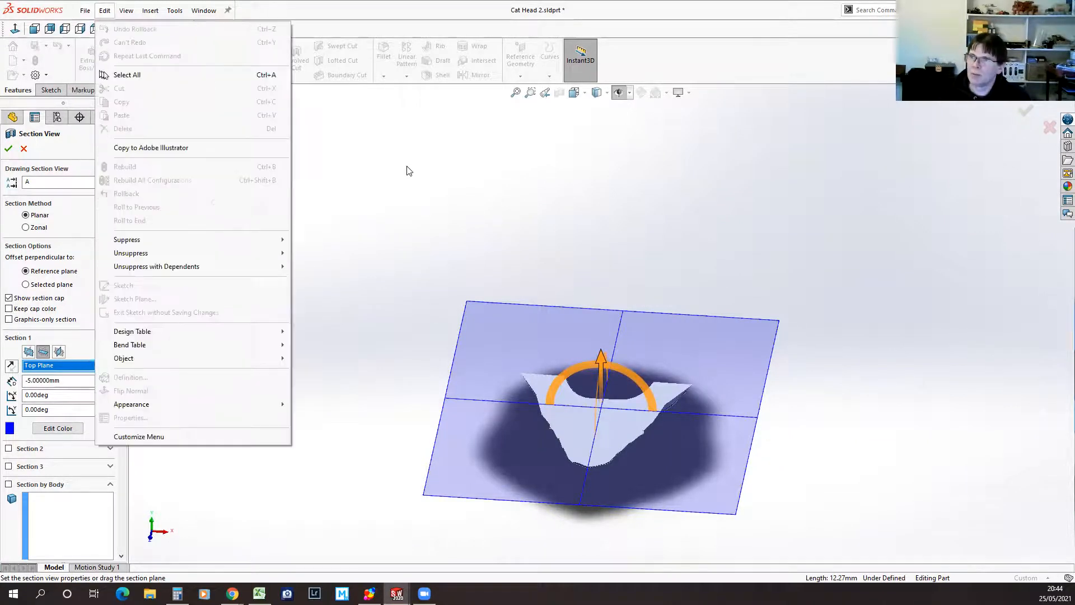
pyautogui.click(377, 203)
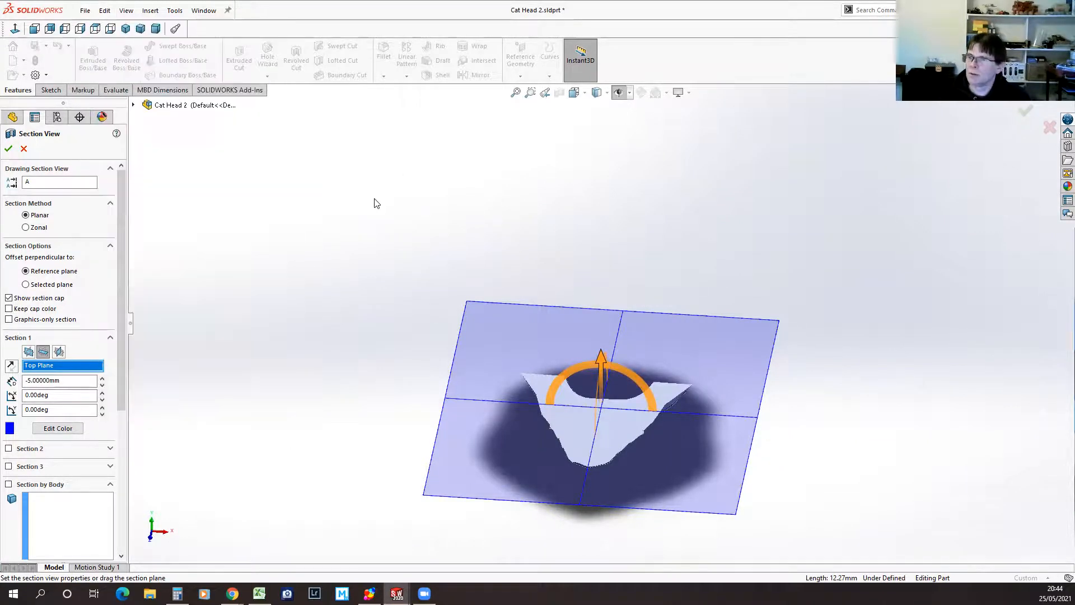
pyautogui.click(24, 149)
# Step: Open the Complete Rover.SLDASM assembly from the Rocky Rover folder, filtering the file list to assemblies
pyautogui.click(84, 11)
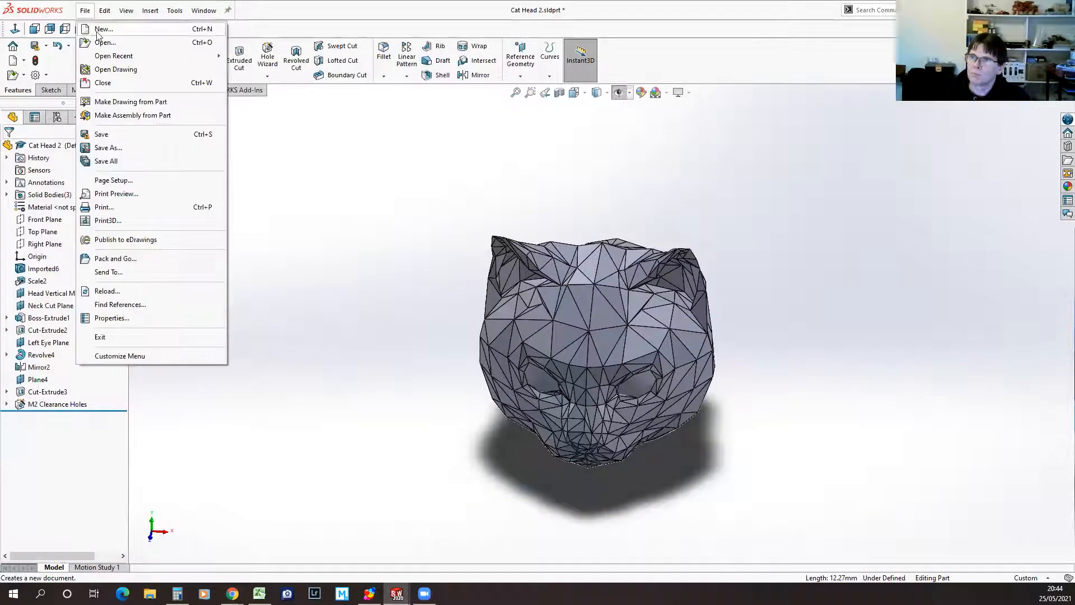
pyautogui.click(369, 386)
pyautogui.hotkey('ctrl', 'o')
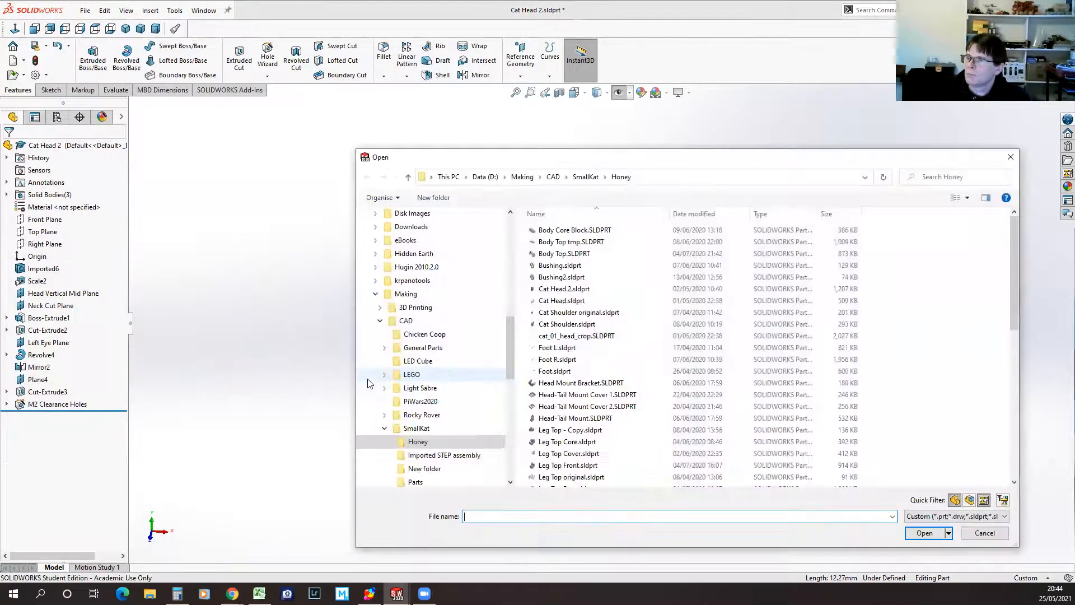
pyautogui.click(422, 416)
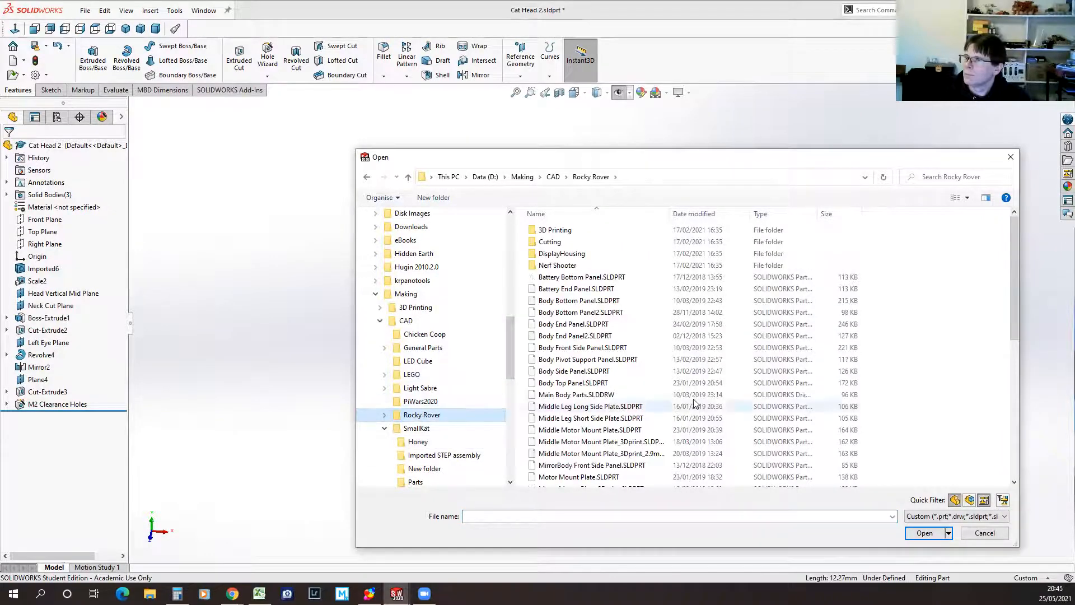
pyautogui.scroll(-5, 648, 416)
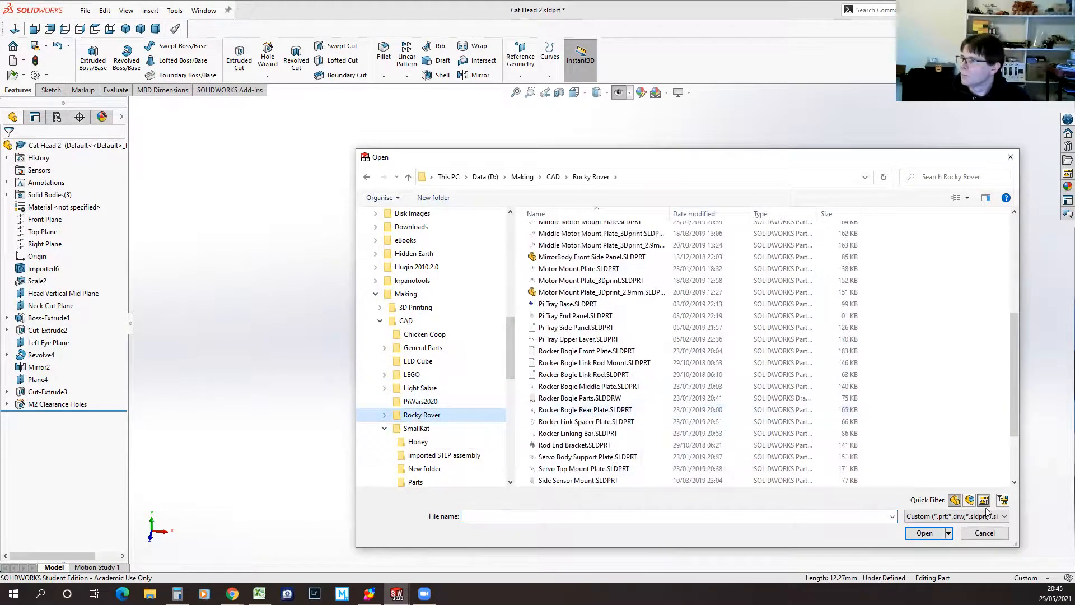
pyautogui.click(968, 500)
pyautogui.click(955, 500)
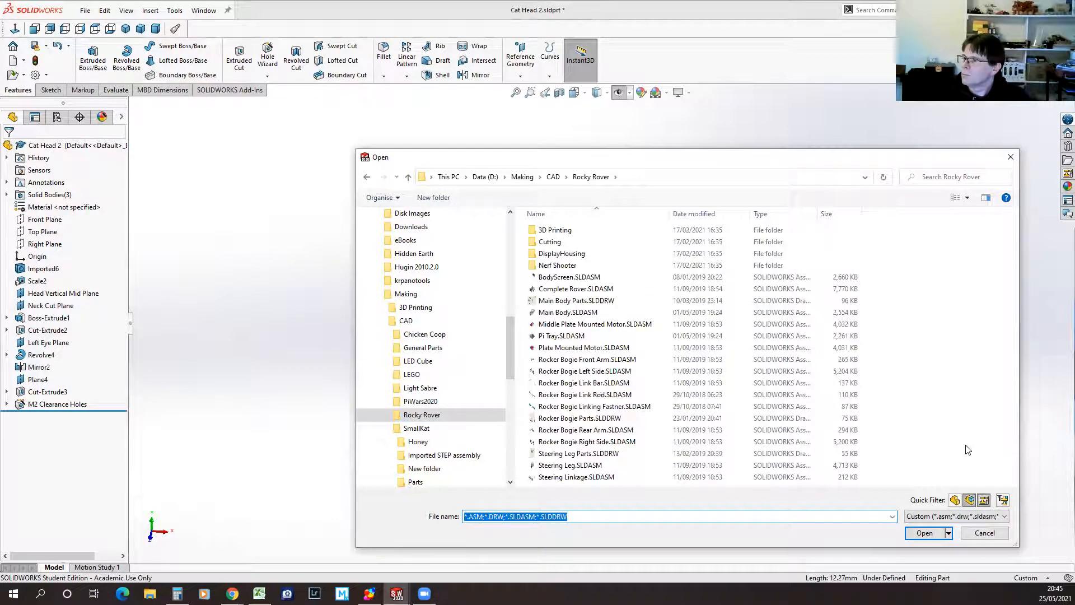
pyautogui.click(577, 289)
pyautogui.click(924, 533)
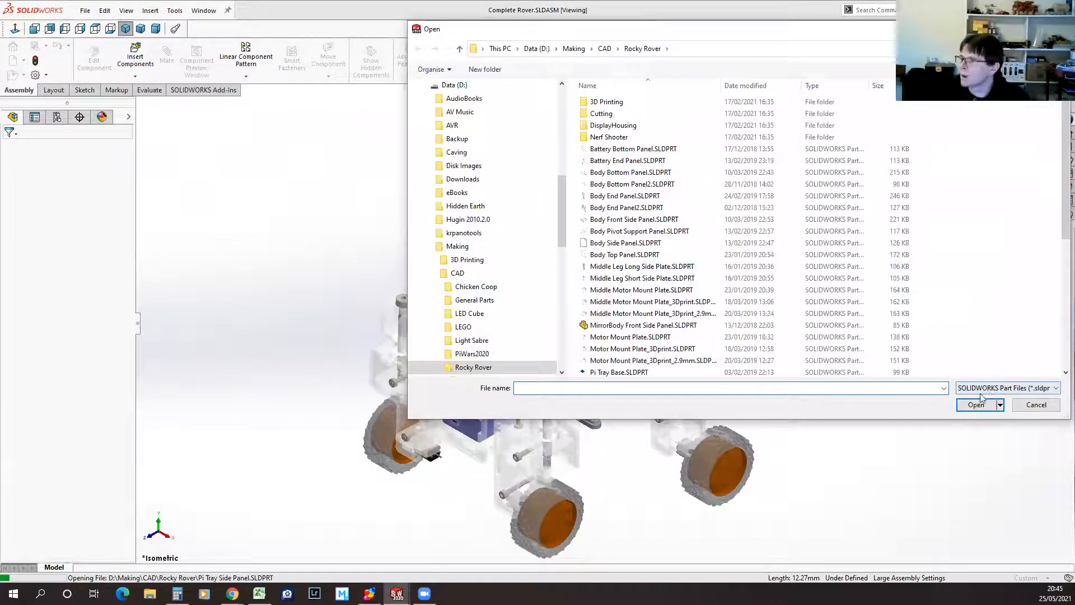
# Step: Skip locating the missing component files while the rover assembly loads, and close the loading report
pyautogui.click(1034, 405)
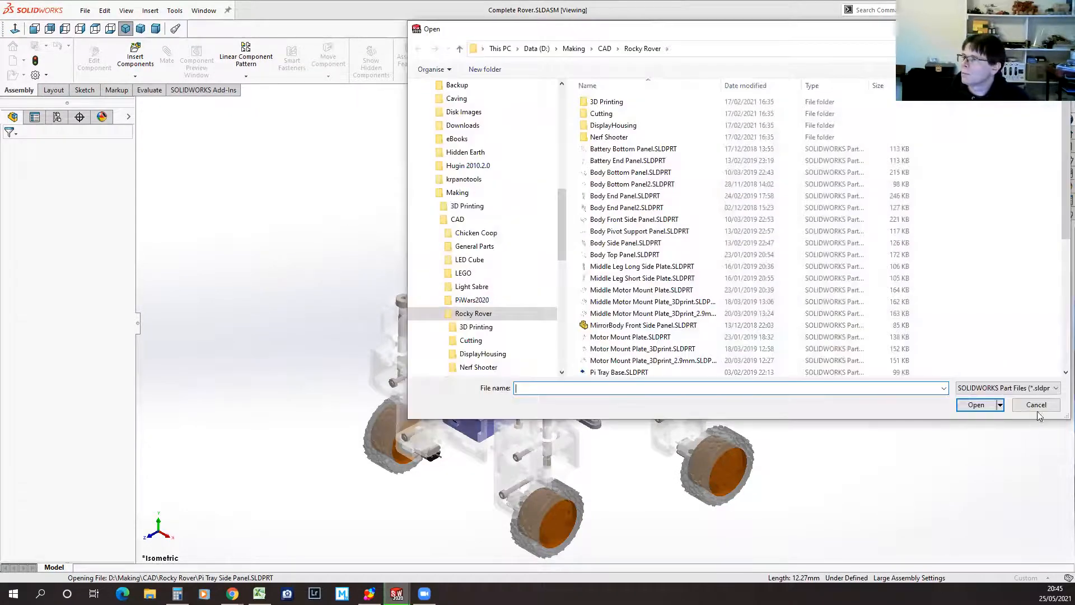
pyautogui.click(1037, 405)
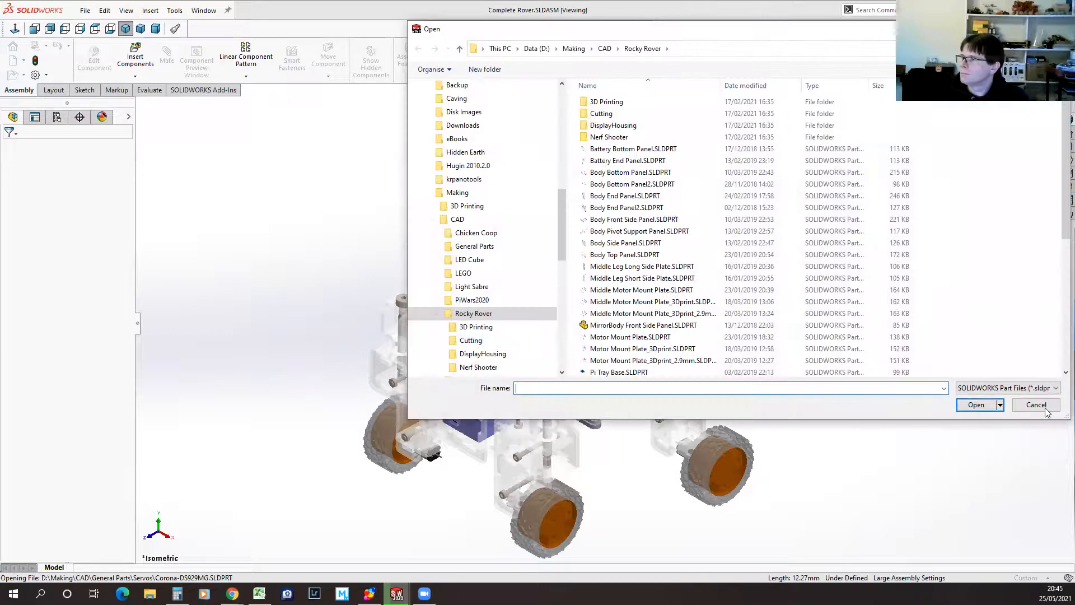
pyautogui.click(1036, 405)
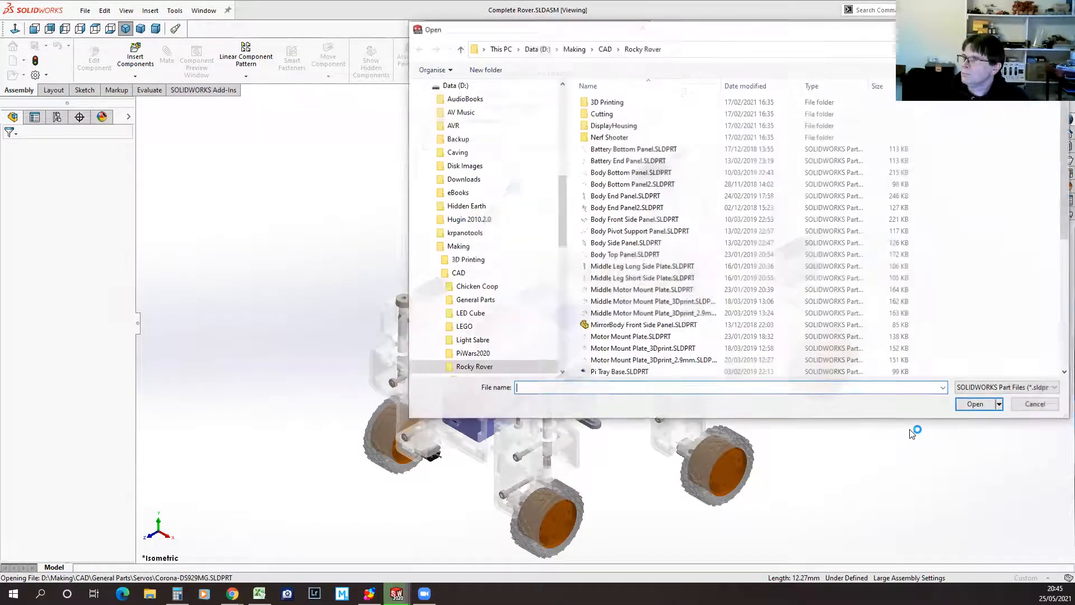
pyautogui.click(1030, 406)
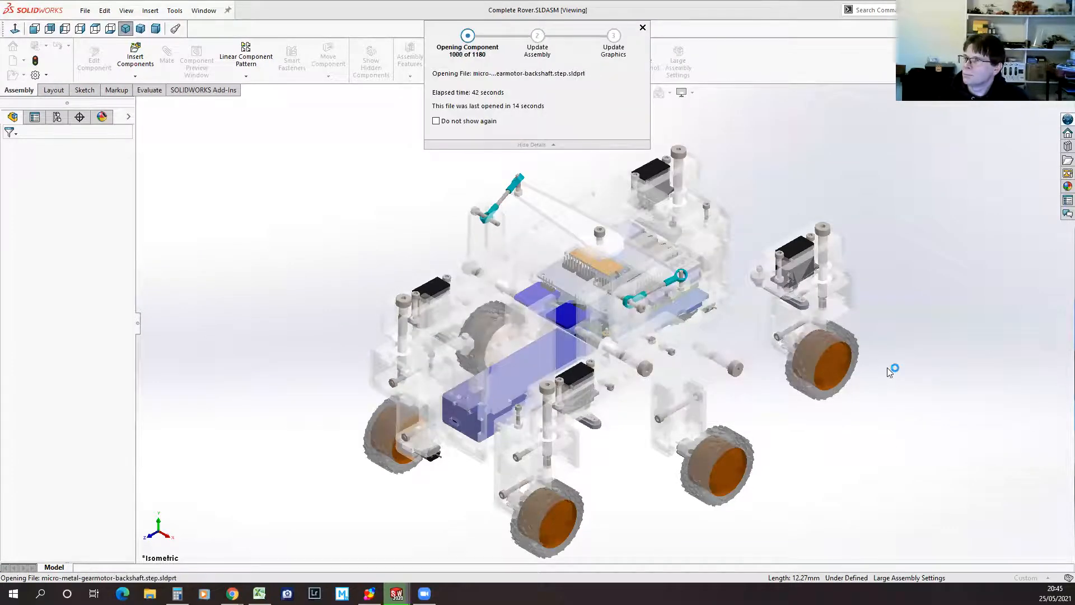
pyautogui.click(1029, 405)
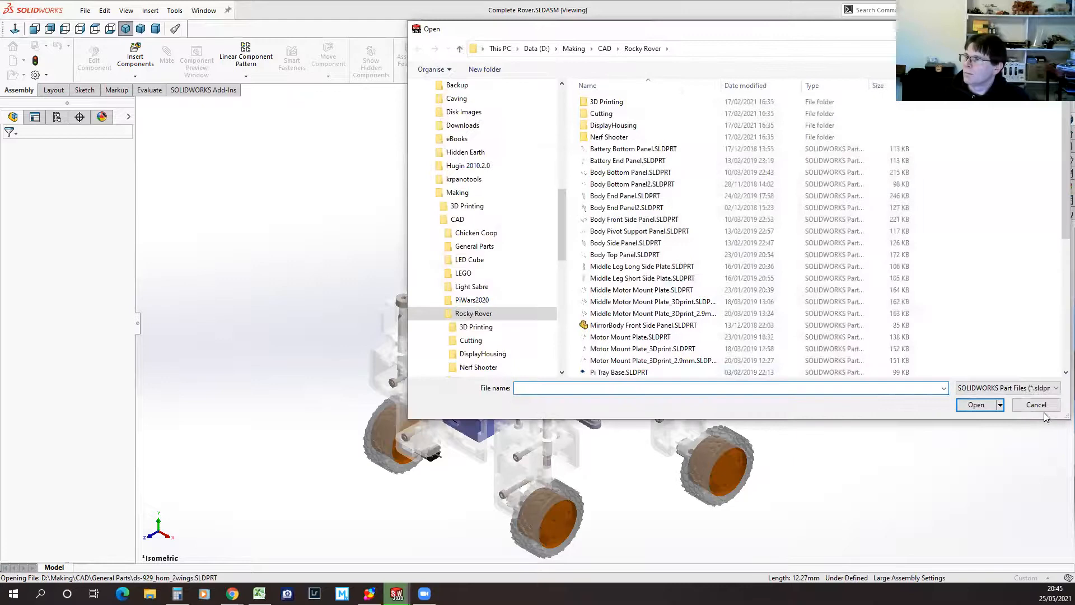
pyautogui.click(1043, 409)
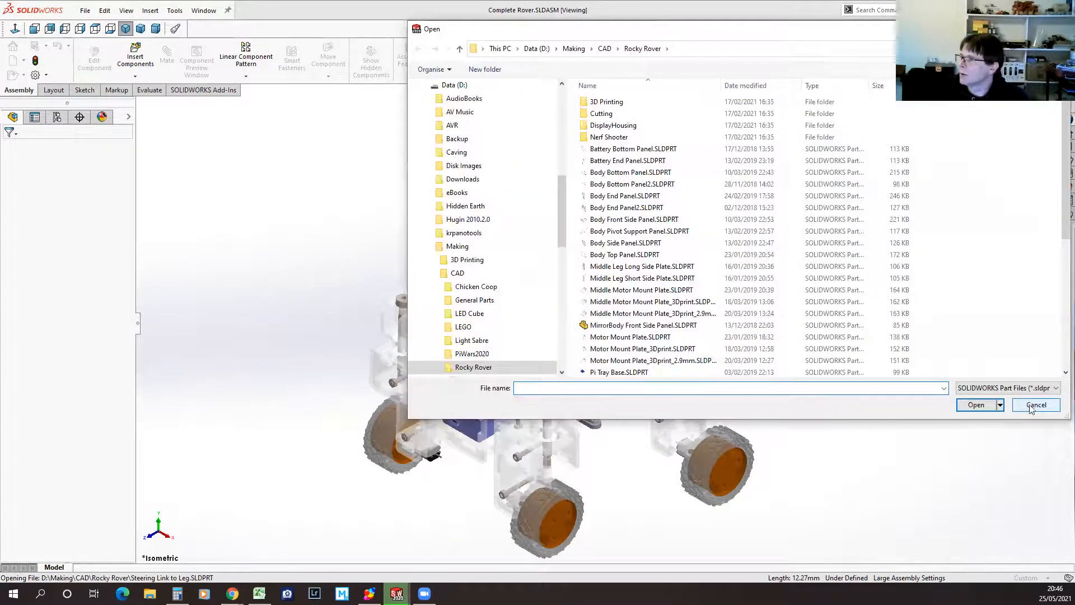
pyautogui.click(1033, 407)
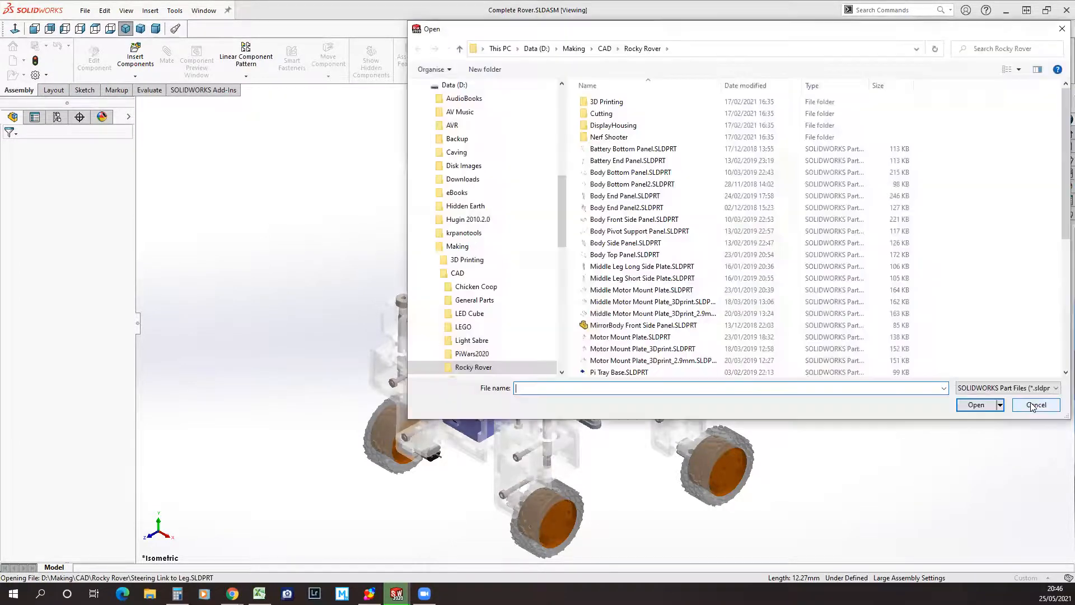
pyautogui.click(1033, 407)
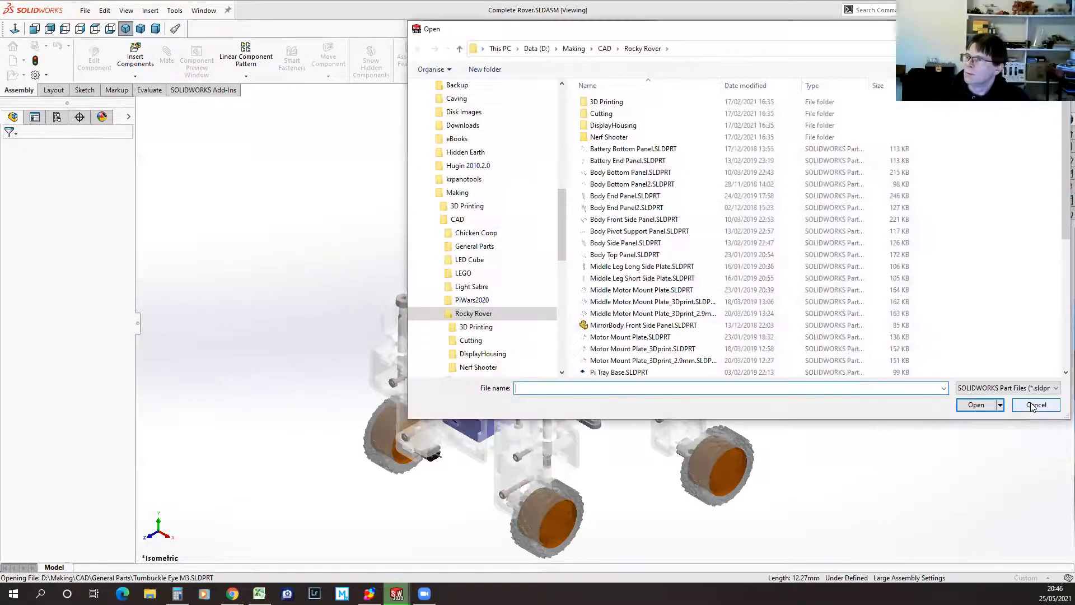
pyautogui.click(1033, 407)
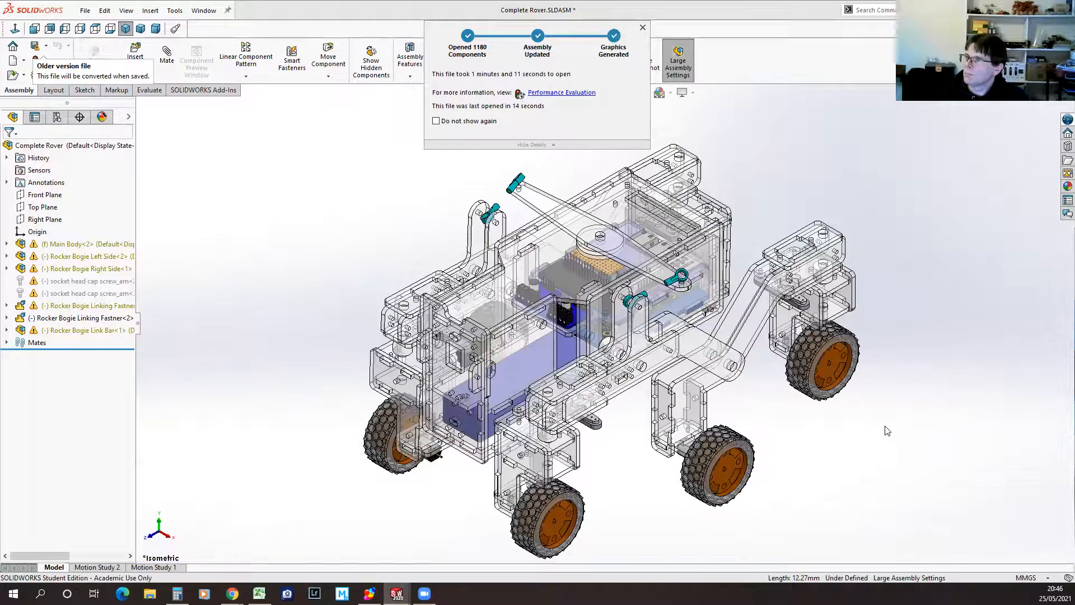
pyautogui.click(642, 28)
# Step: Open the Rocker Bogie Front Plate part from the rover's right-side suspension, above the middle wheel
pyautogui.moveTo(868, 422); pyautogui.dragTo(590, 357, button='middle')
pyautogui.scroll(-5, 590, 357)
pyautogui.click(615, 326)
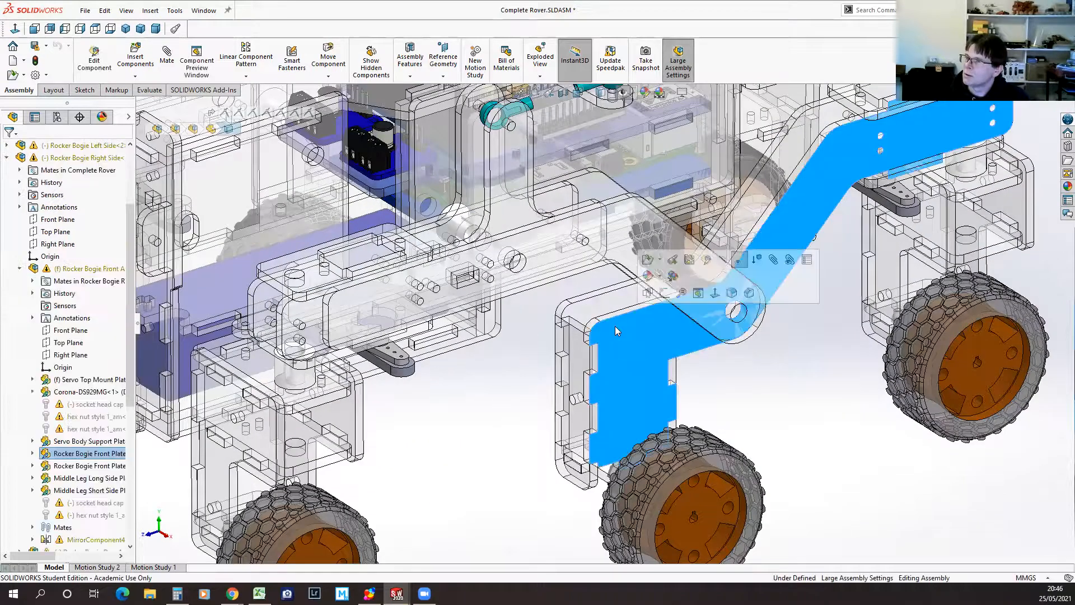
pyautogui.click(648, 260)
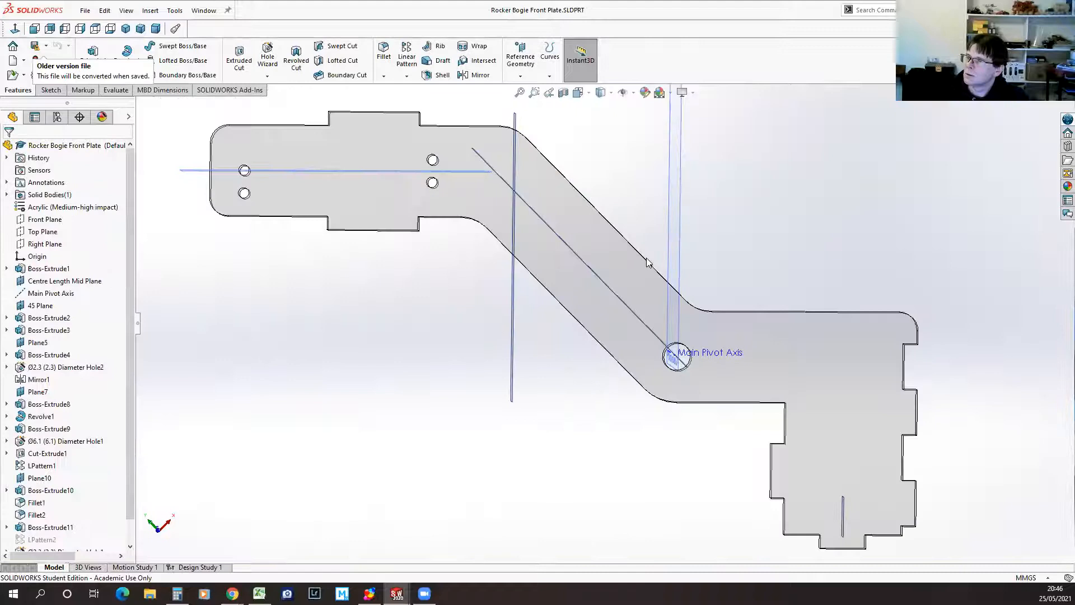
# Step: Examine the front plate's outline, interlocking edge tabs, mounting holes and main pivot hole at an angle
pyautogui.moveTo(591, 420); pyautogui.dragTo(663, 466, button='middle')
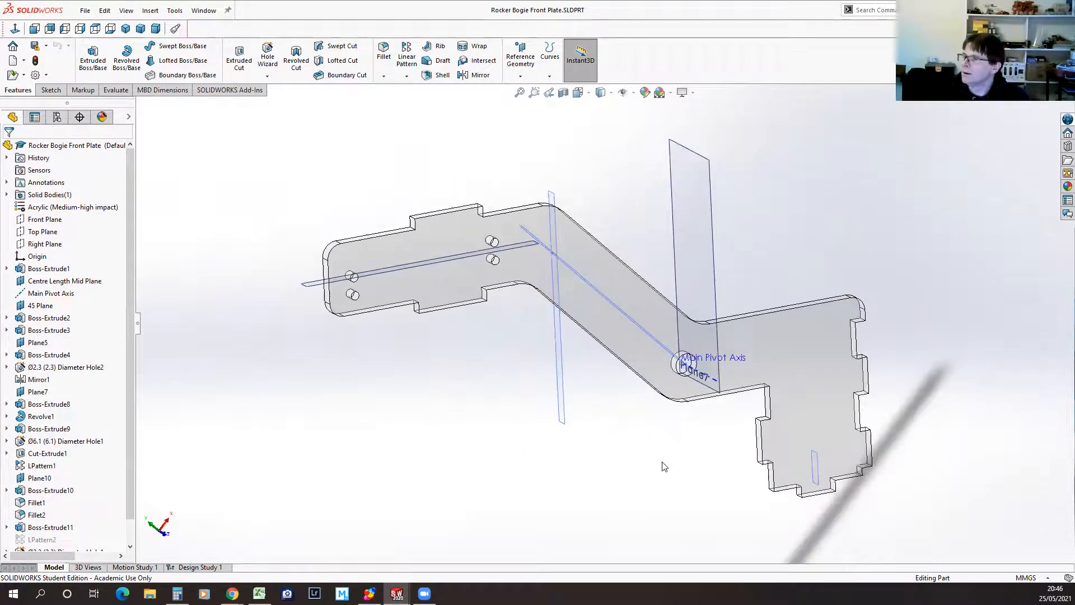
pyautogui.scroll(2, 658, 468)
pyautogui.scroll(-2, 650, 420)
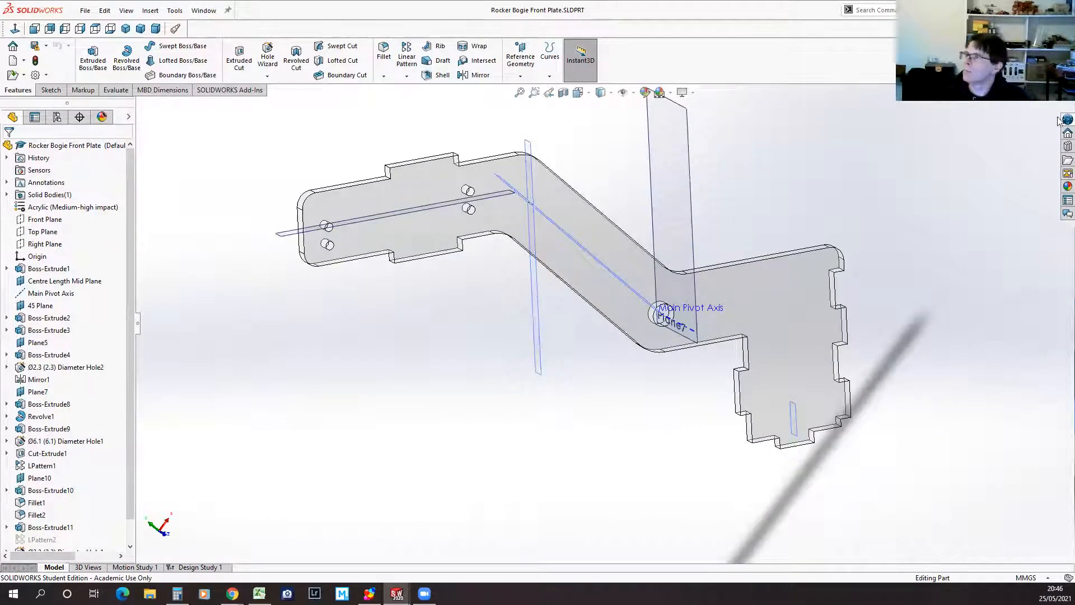
# Step: Return to the complete rover assembly and examine its body, rocker bogie arms and top linking bar
pyautogui.hotkey('ctrl', 'Tab')
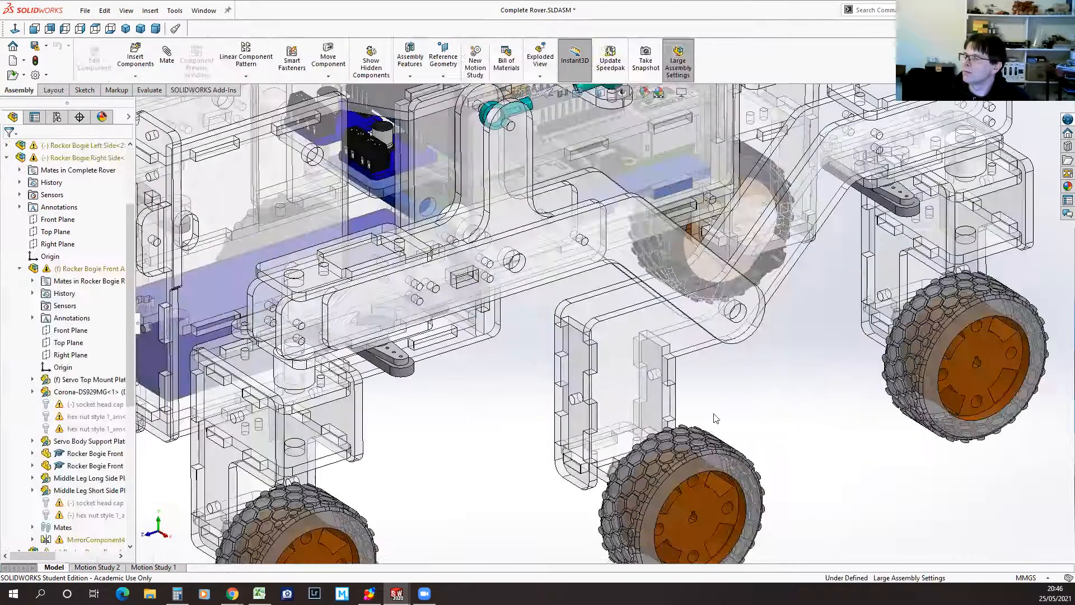
pyautogui.scroll(5, 533, 400)
pyautogui.moveTo(630, 491)
pyautogui.mouseDown(button='middle')
pyautogui.moveTo(628, 465)
pyautogui.moveTo(631, 482)
pyautogui.moveTo(612, 492)
pyautogui.mouseUp(button='middle')
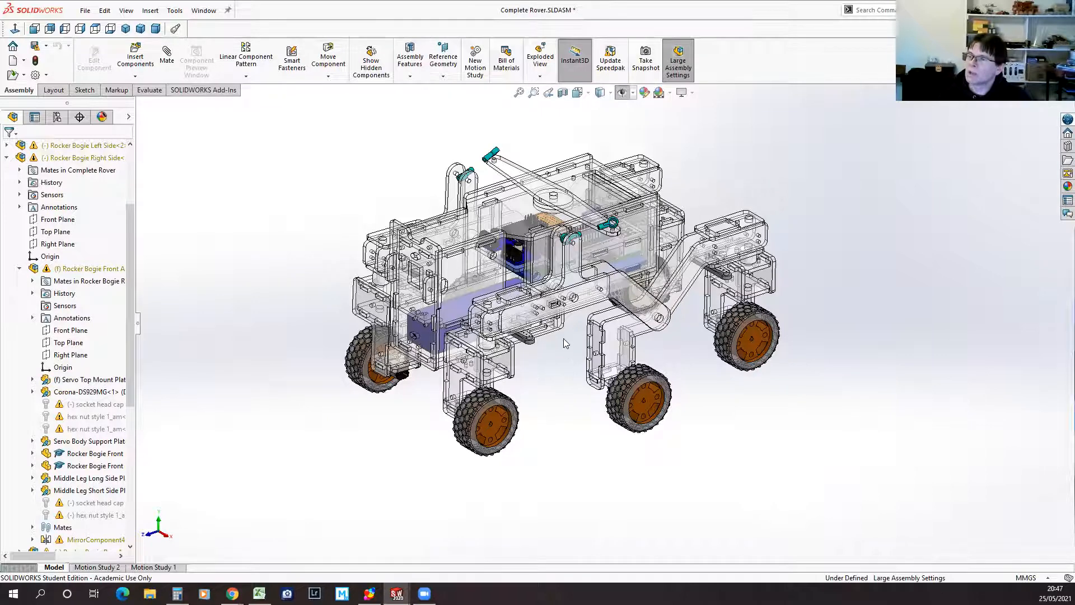
pyautogui.scroll(-2, 572, 327)
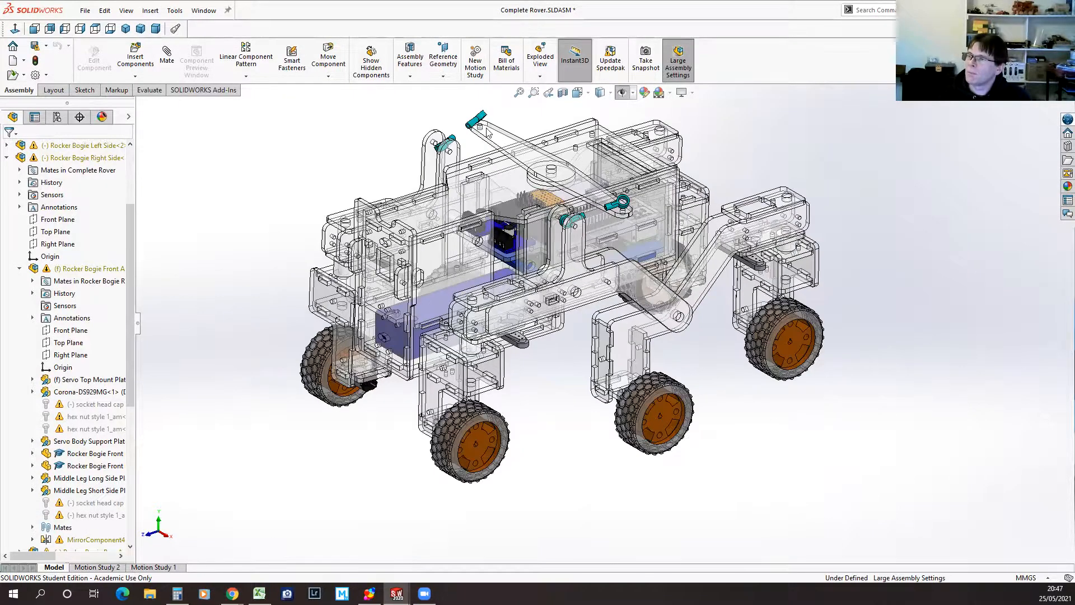
pyautogui.scroll(-3, 522, 120)
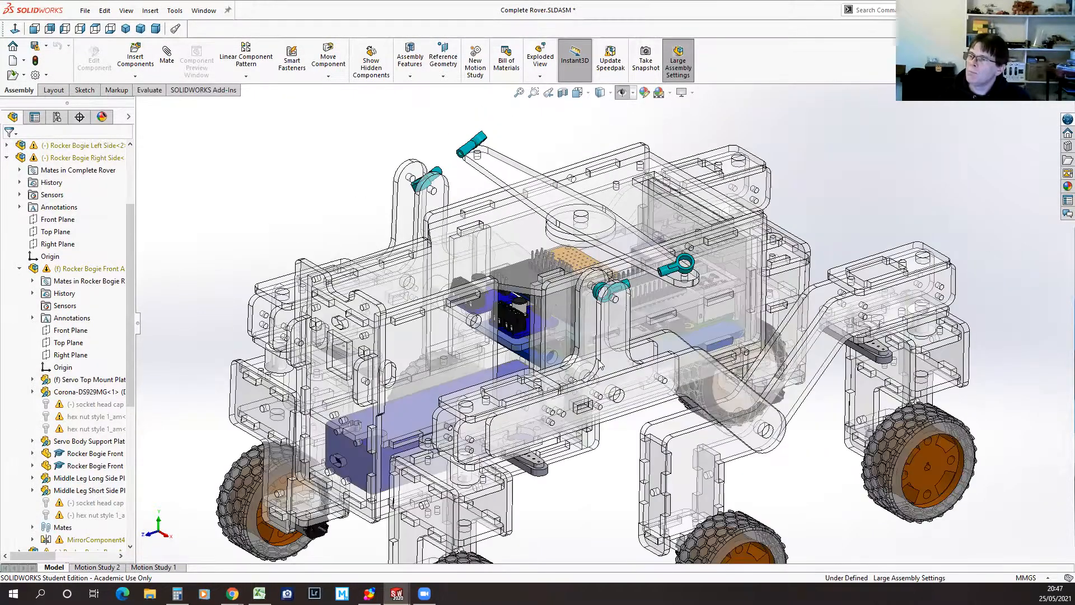
pyautogui.scroll(2, 612, 458)
pyautogui.keyDown('ctrl'); pyautogui.moveTo(612, 473); pyautogui.dragTo(599, 439, button='middle'); pyautogui.keyUp('ctrl')
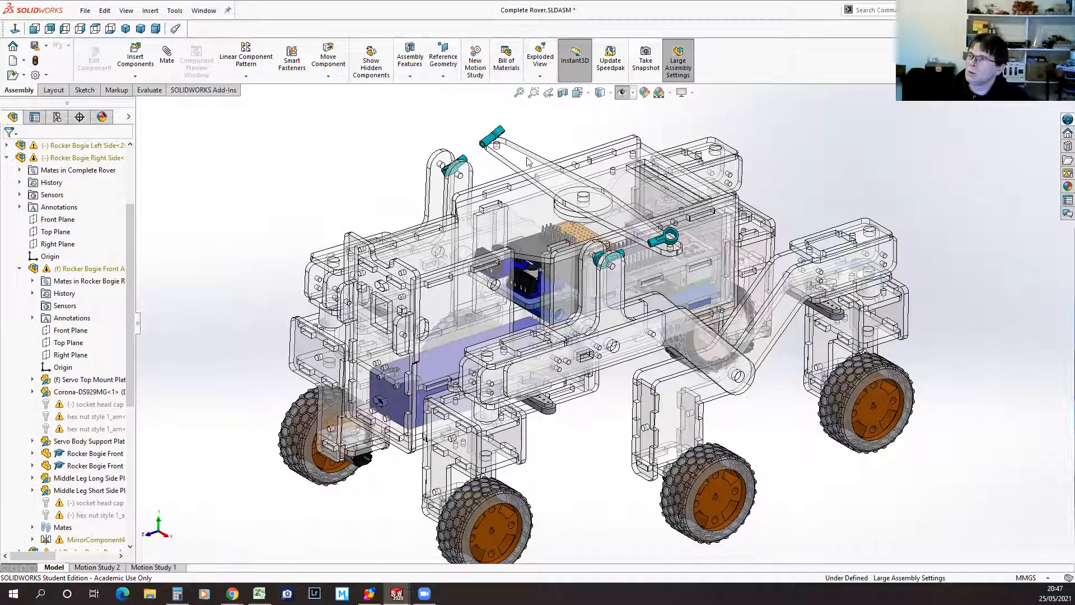
# Step: Filter the Rocky Rover folder to drawing files and open Steering Leg Parts.SLDDRW
pyautogui.click(85, 10)
pyautogui.click(104, 42)
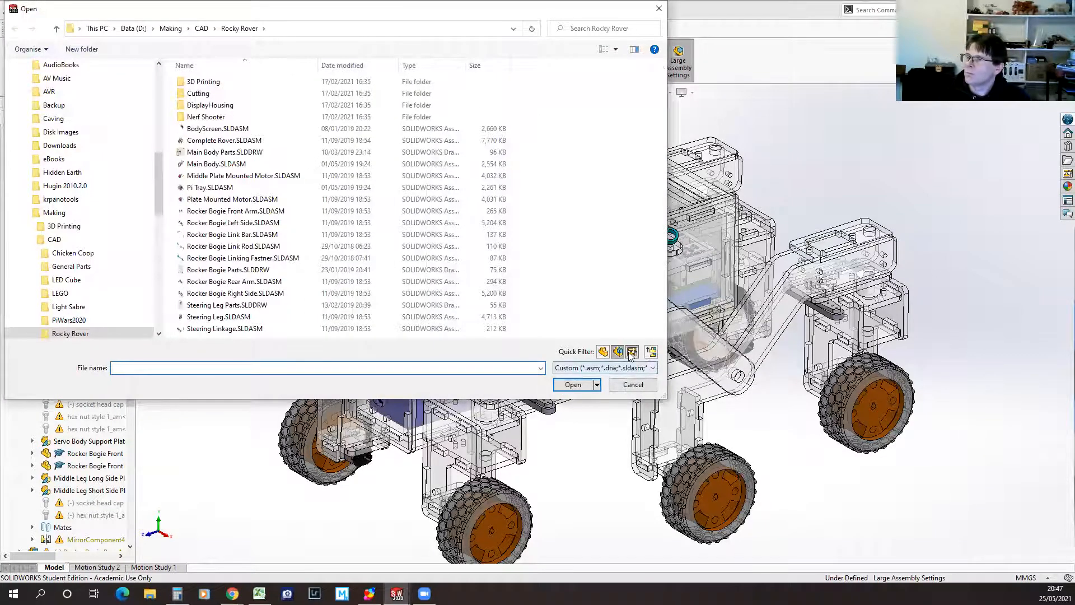
pyautogui.click(632, 351)
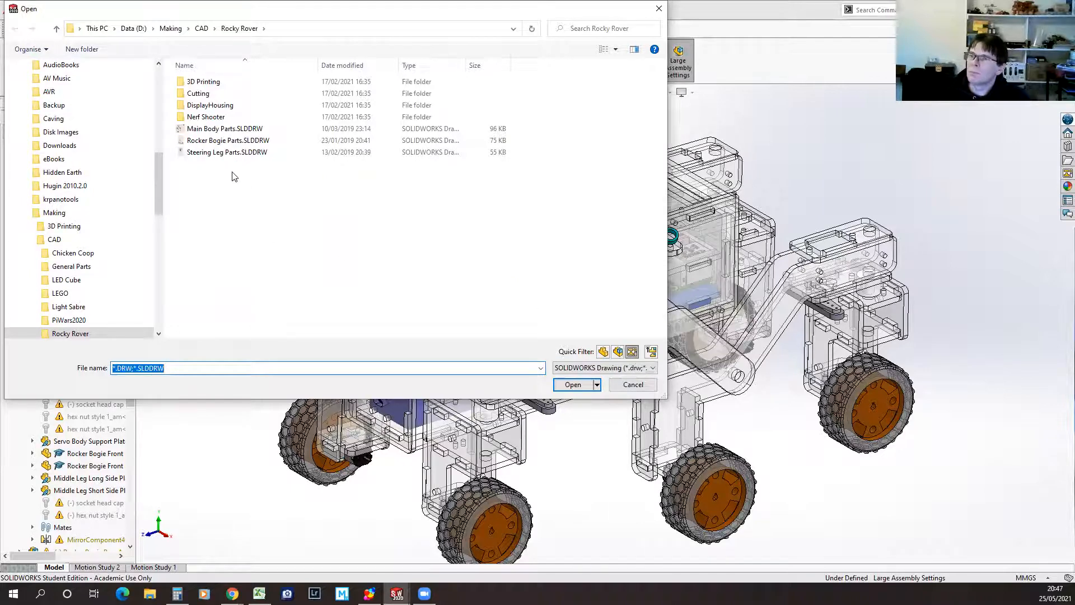
pyautogui.click(217, 152)
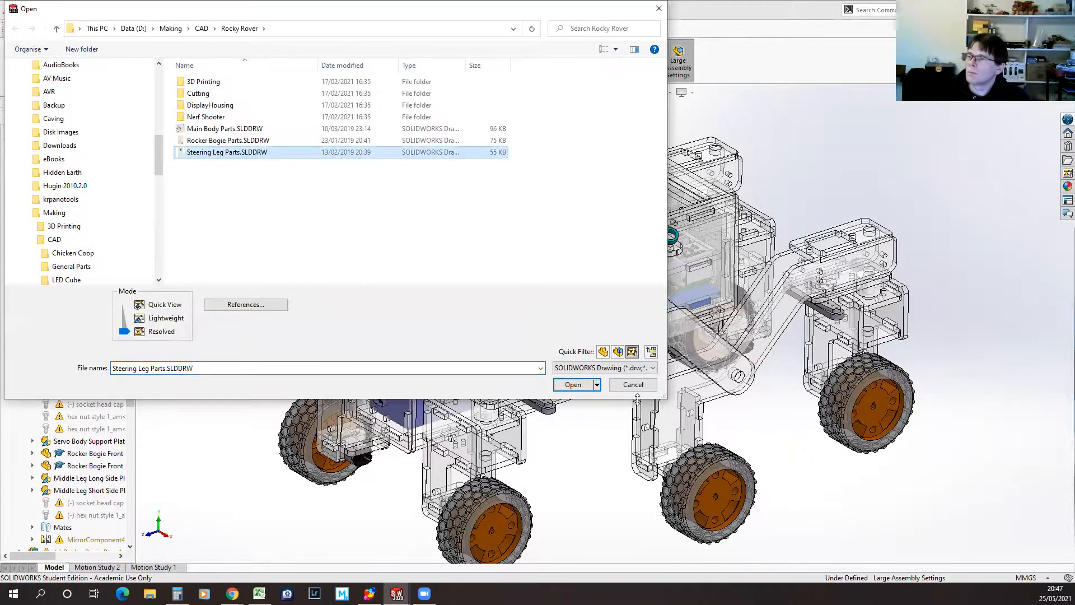
pyautogui.click(577, 385)
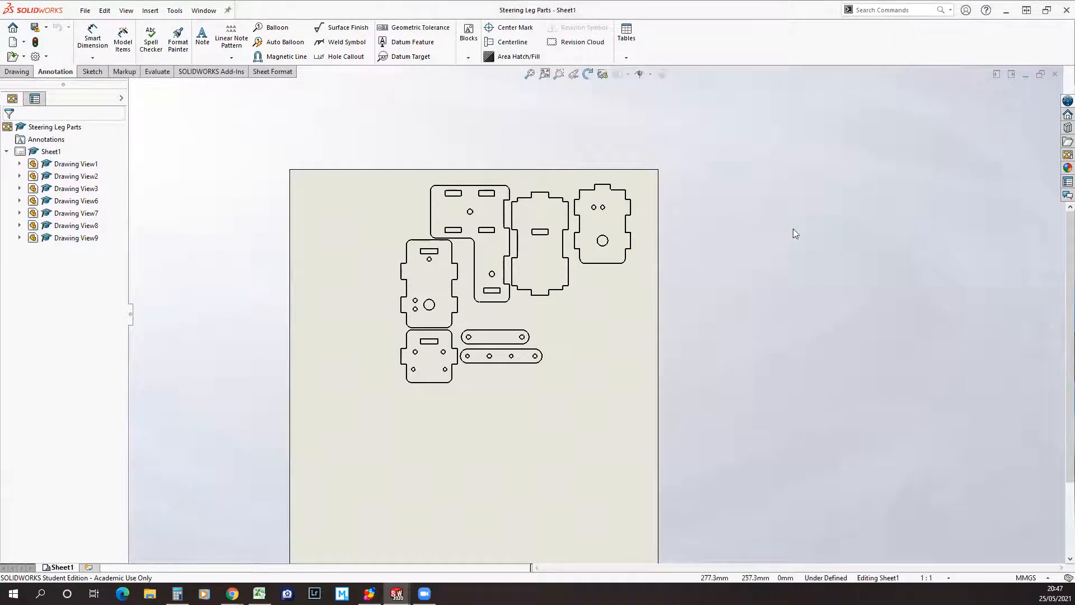
# Step: Add a front view of the Razor blade holder block to the empty area below the steering leg parts, without projected views
pyautogui.click(1066, 155)
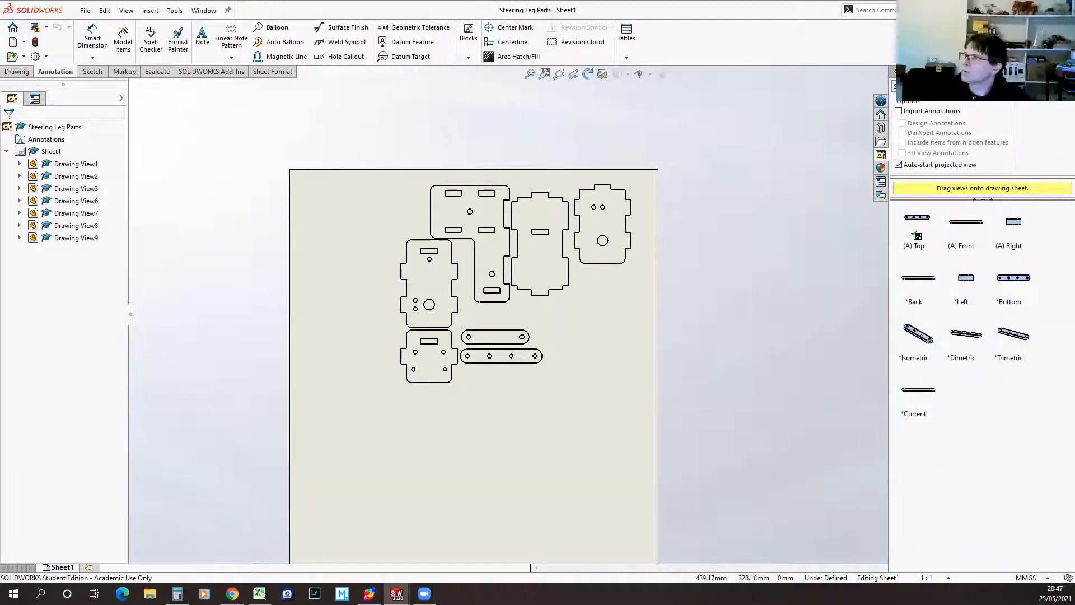
pyautogui.click(952, 87)
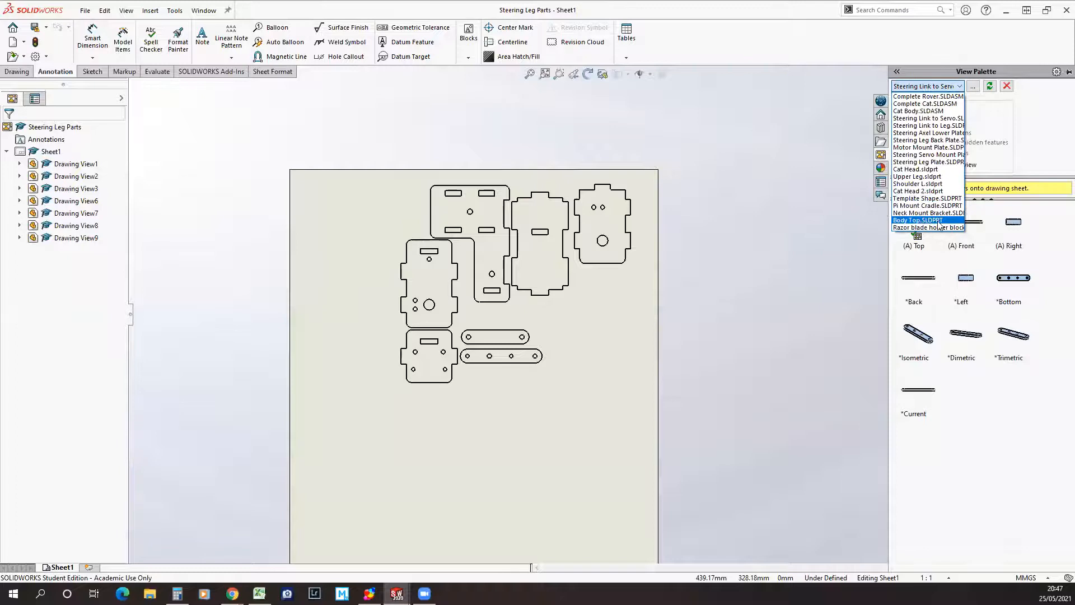
pyautogui.click(921, 227)
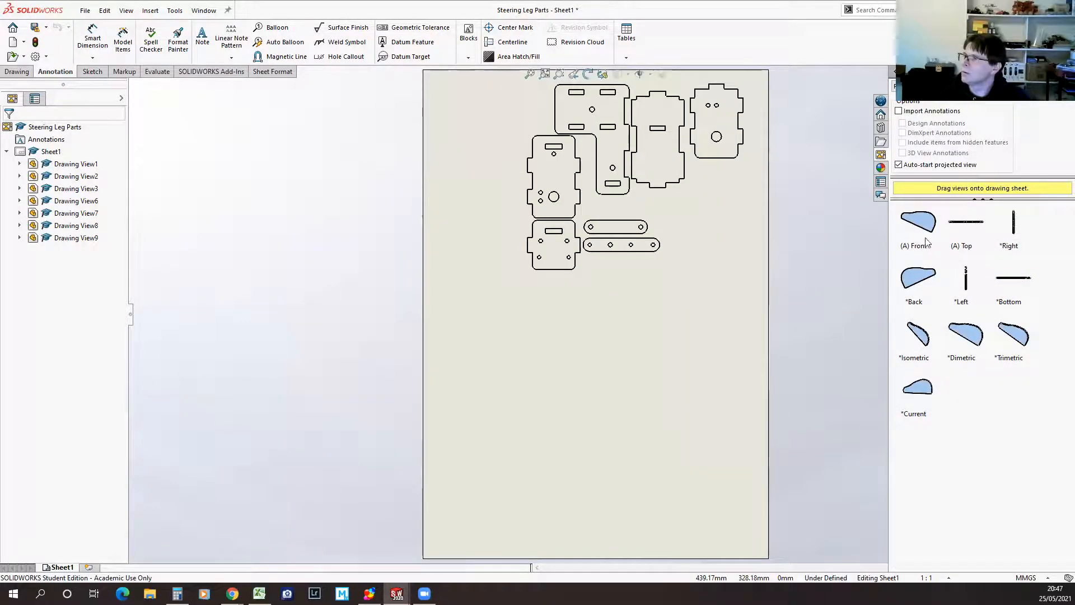
pyautogui.moveTo(927, 224)
pyautogui.mouseDown()
pyautogui.moveTo(907, 264)
pyautogui.moveTo(442, 114)
pyautogui.moveTo(475, 290)
pyautogui.moveTo(562, 354)
pyautogui.moveTo(509, 344)
pyautogui.moveTo(494, 355)
pyautogui.moveTo(500, 343)
pyautogui.mouseUp()
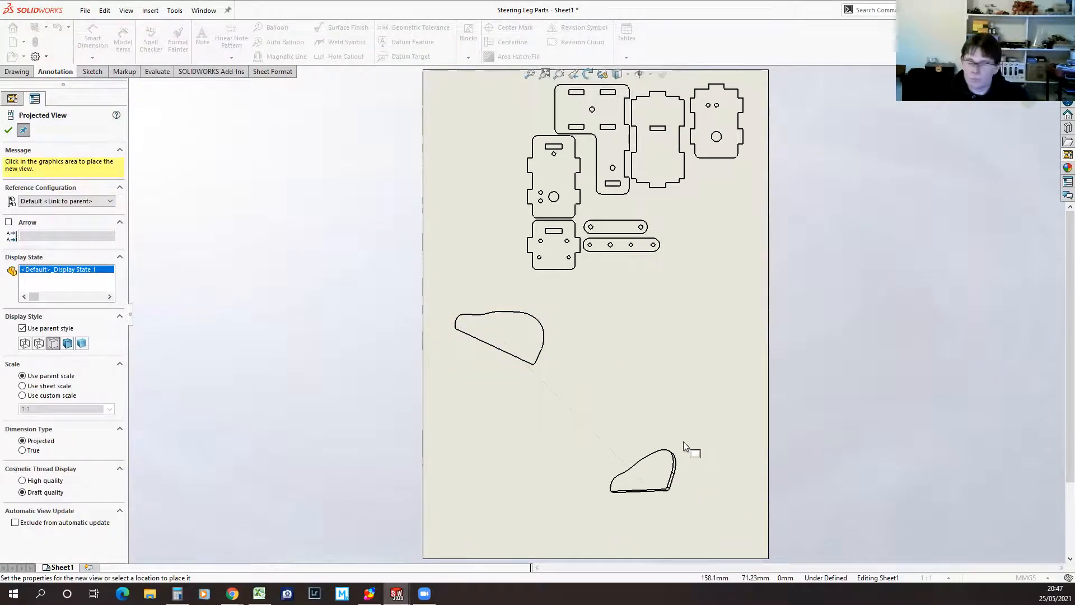
pyautogui.press('Escape')
# Step: Prepare to save the drawing as Steering Leg Parts.DXF with its views updated, and cancel without saving
pyautogui.click(84, 10)
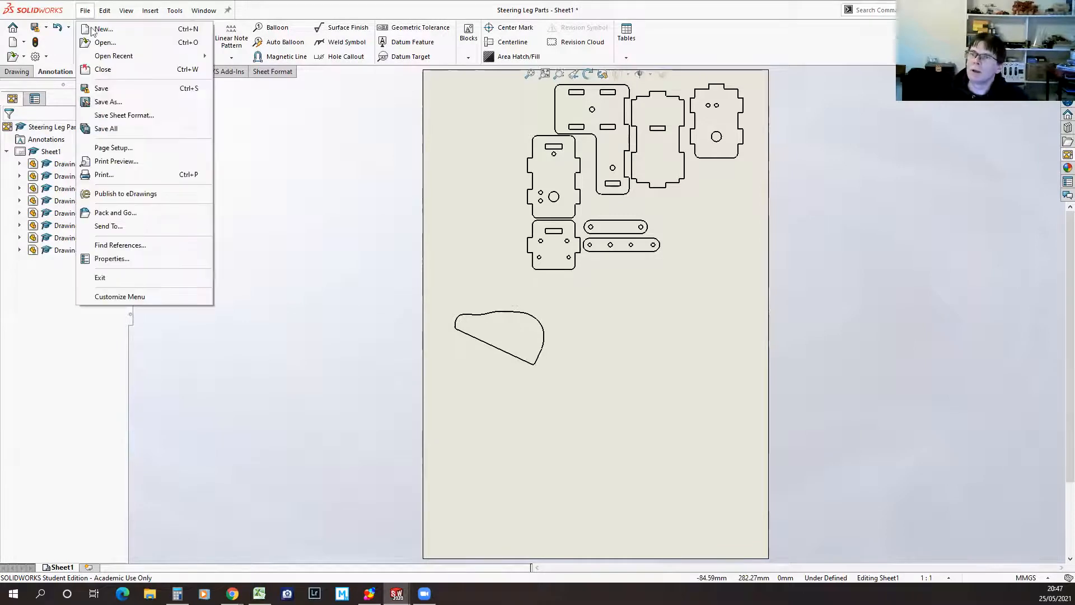
pyautogui.click(110, 102)
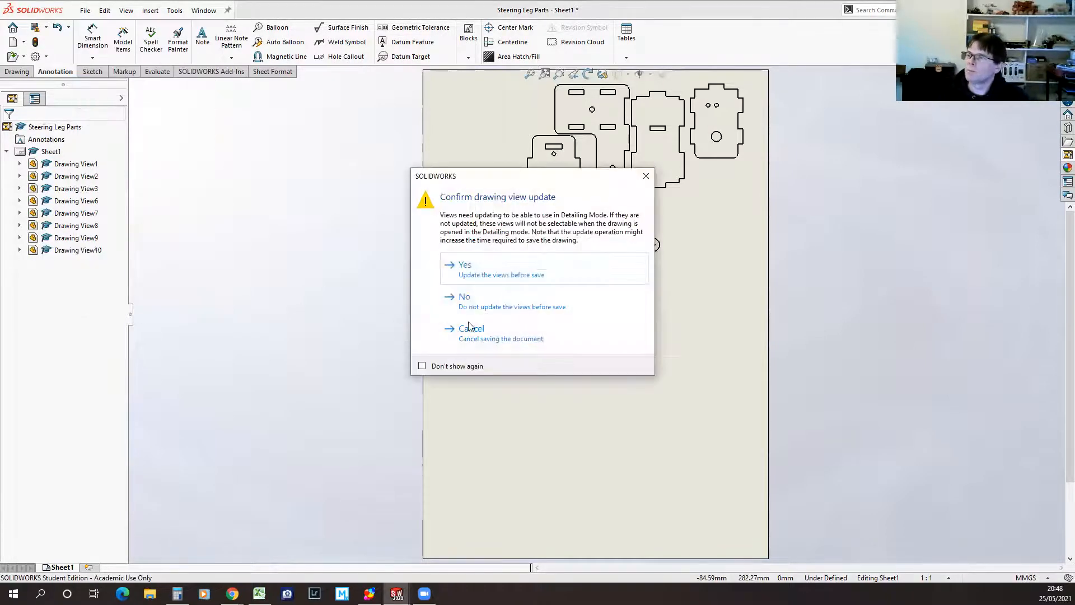
pyautogui.click(475, 272)
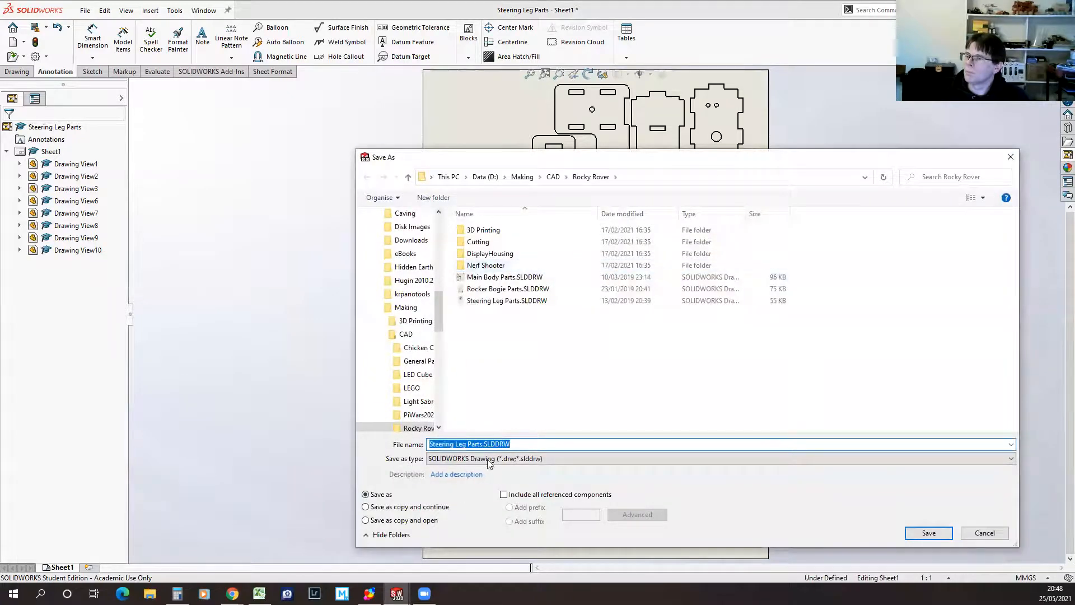
pyautogui.click(487, 458)
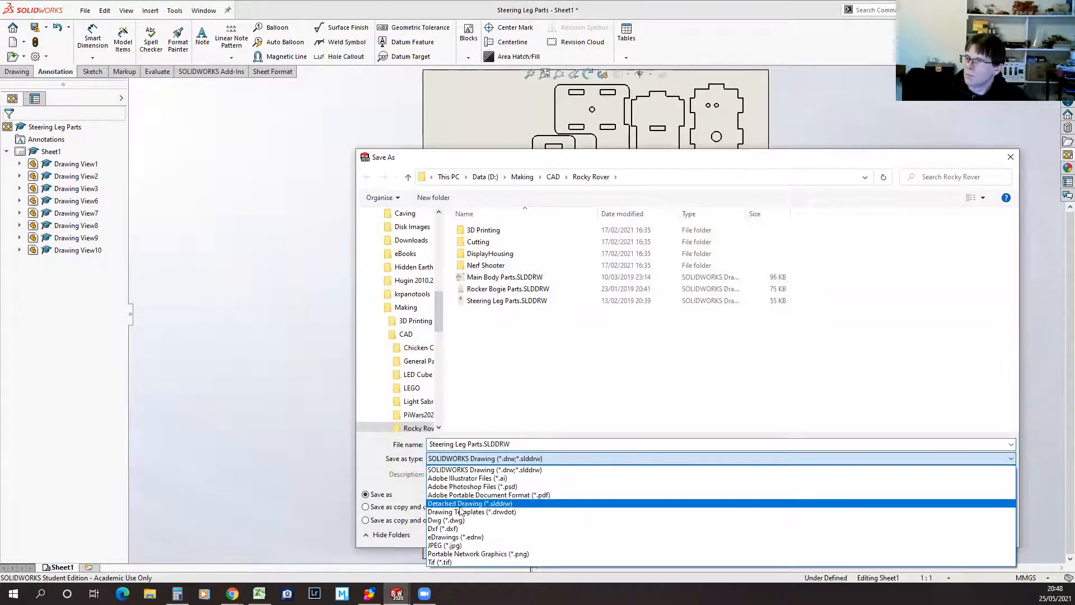
pyautogui.click(431, 528)
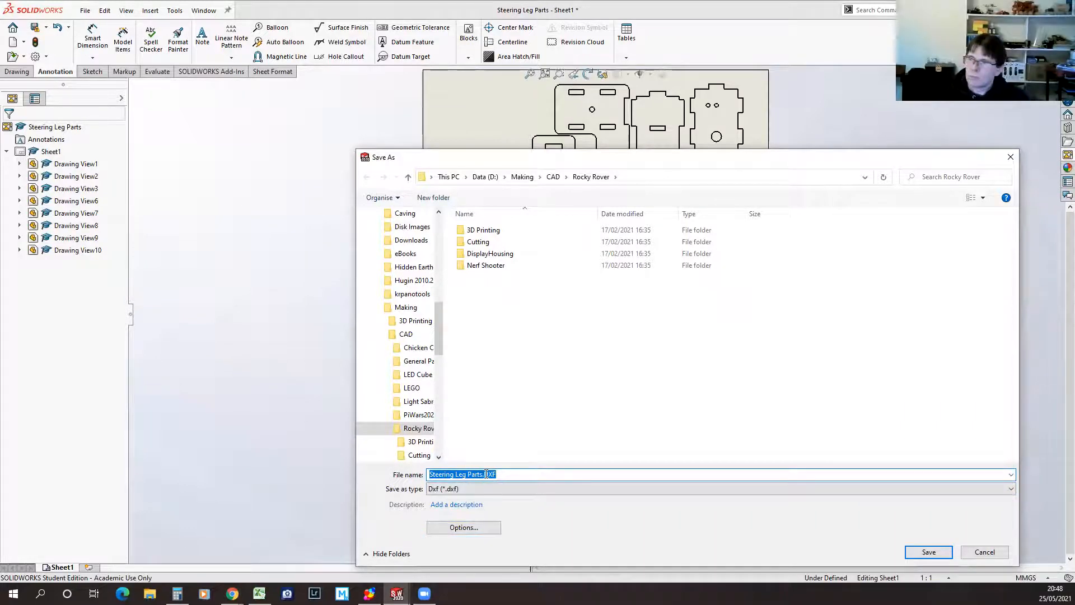
pyautogui.click(1003, 554)
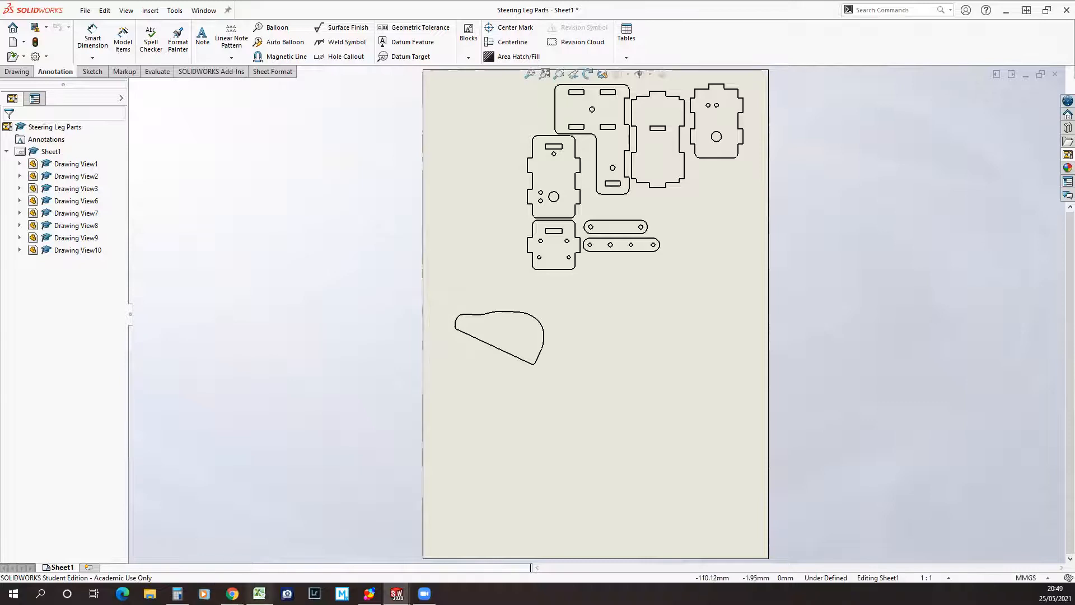
# Step: Switch to the CAD Club event page in Chrome and examine its session details, previous video links and SOLIDWORKS licence information
pyautogui.moveTo(231, 593)
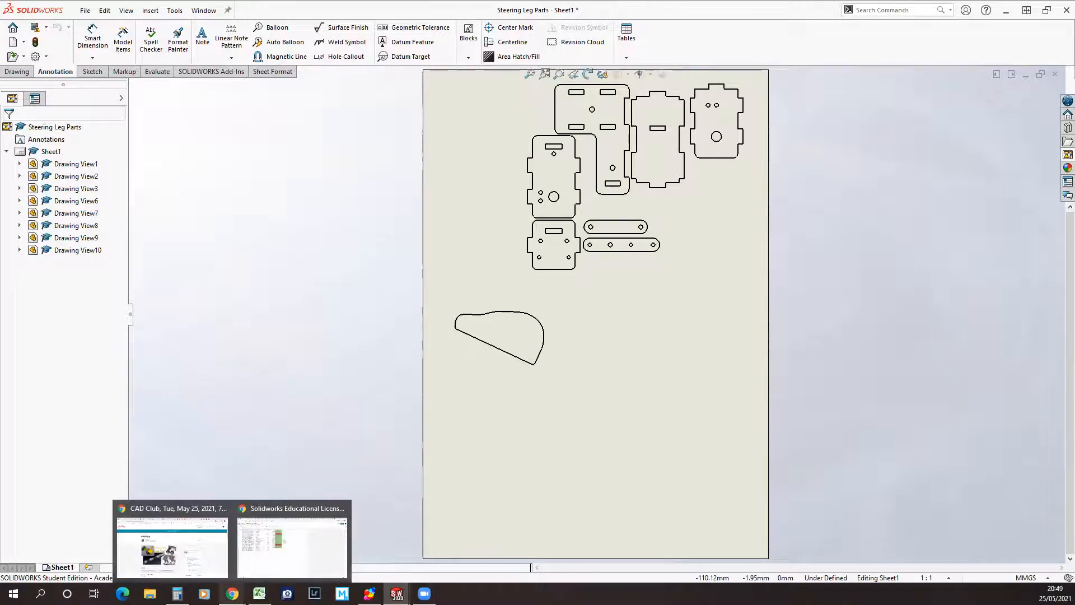
pyautogui.click(215, 557)
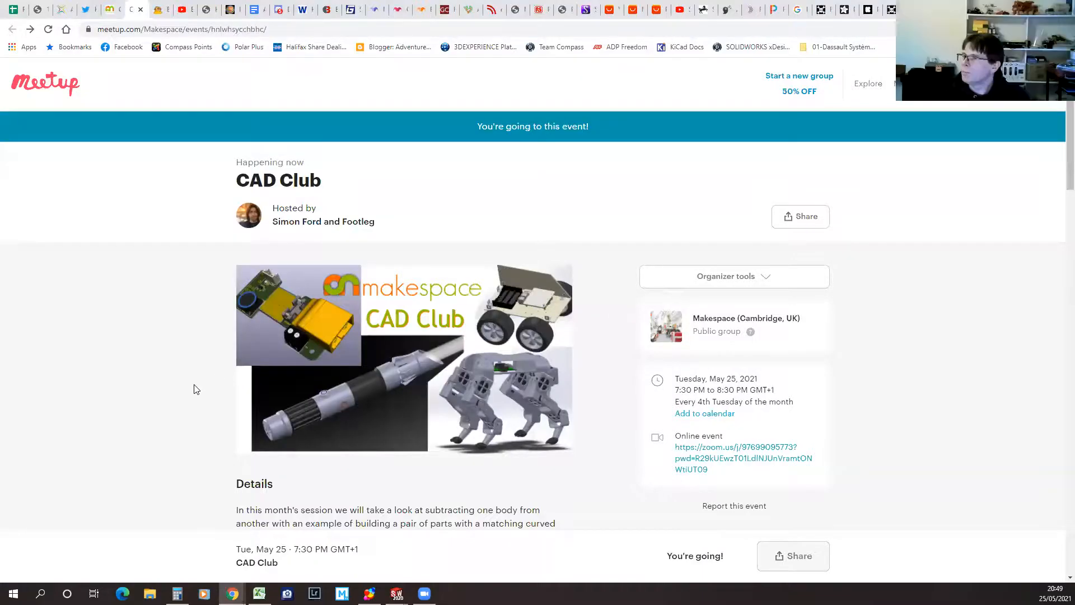
pyautogui.scroll(-10, 196, 389)
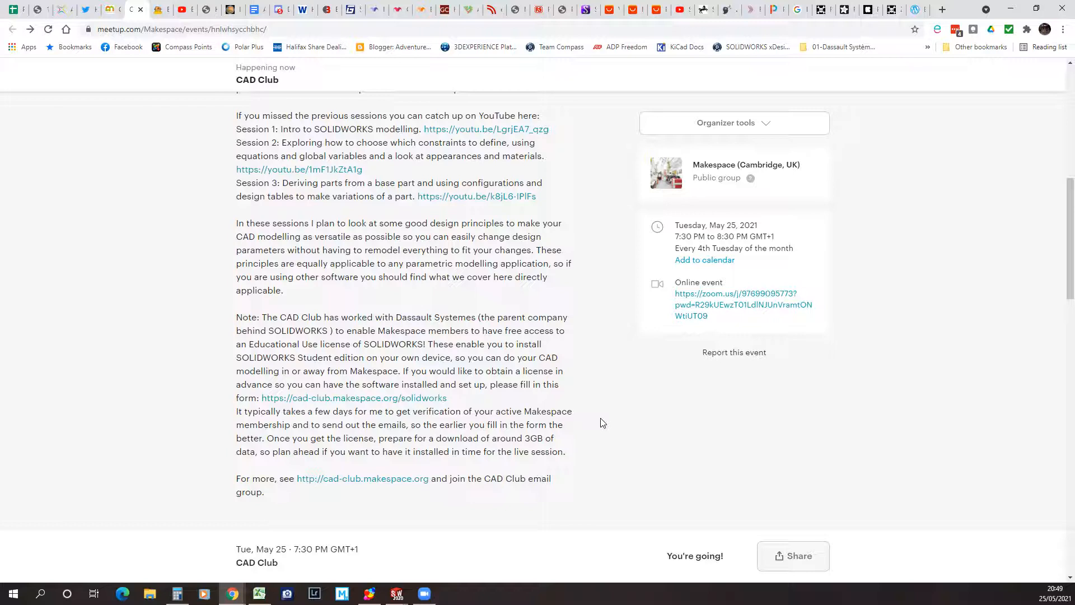
pyautogui.scroll(5, 601, 423)
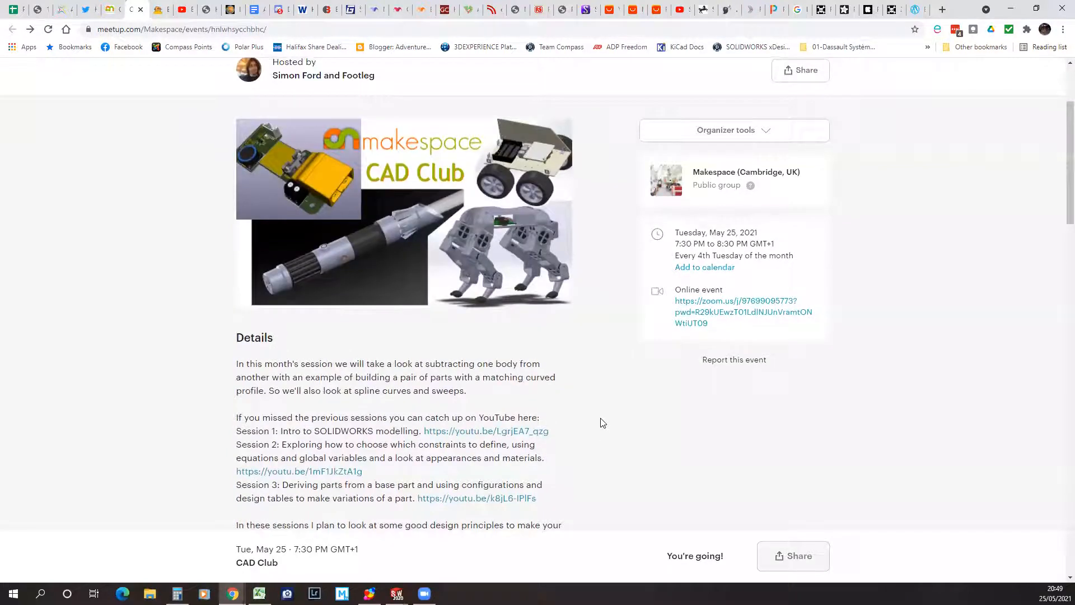